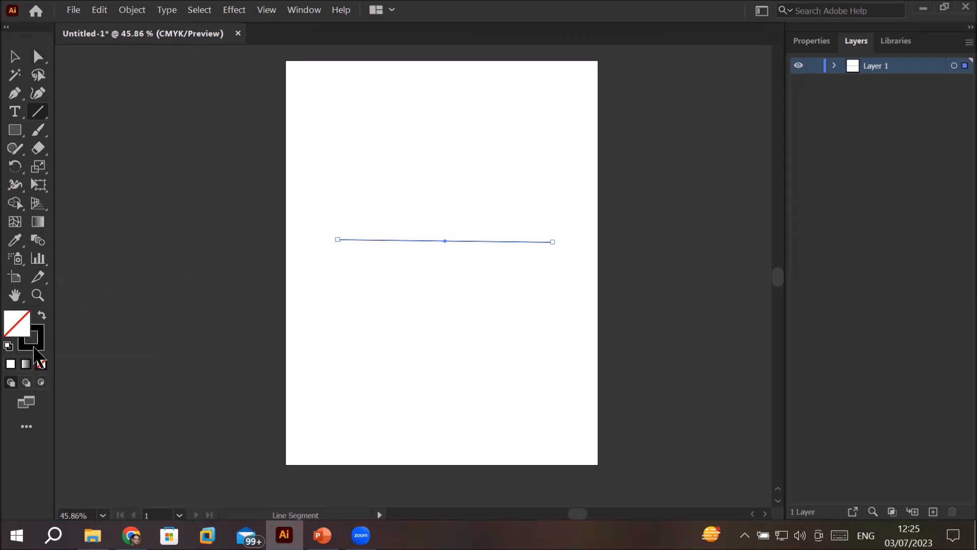
# Step: Activate the line's stroke colour, open the Stroke panel and place it on the empty canvas beside the artboard
pyautogui.scroll(3, 404, 240)
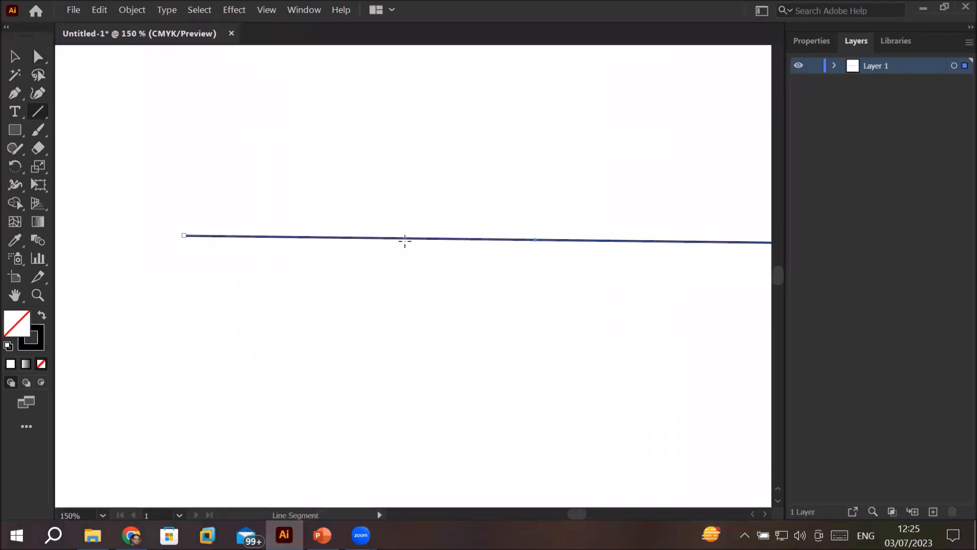
pyautogui.scroll(-2, 405, 240)
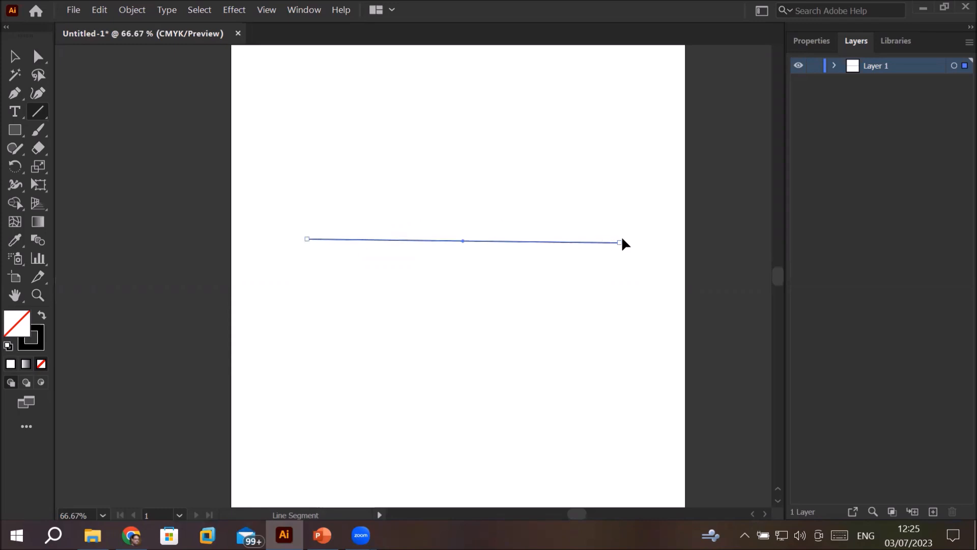
pyautogui.click(40, 350)
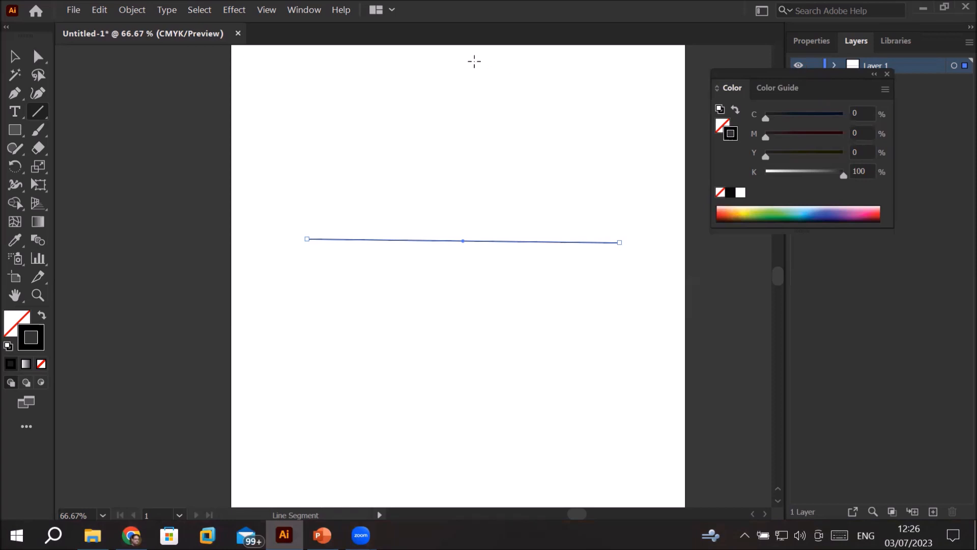
pyautogui.click(314, 12)
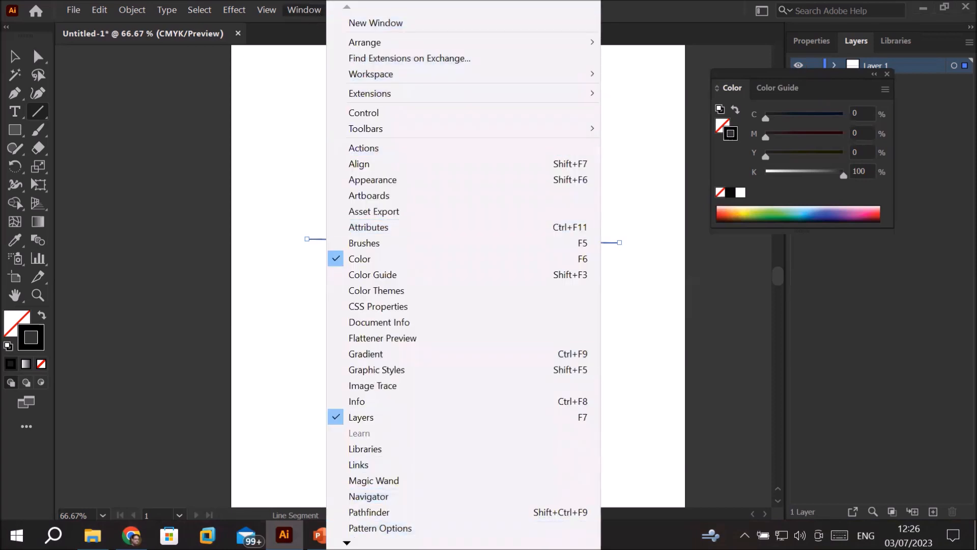
pyautogui.moveTo(347, 543)
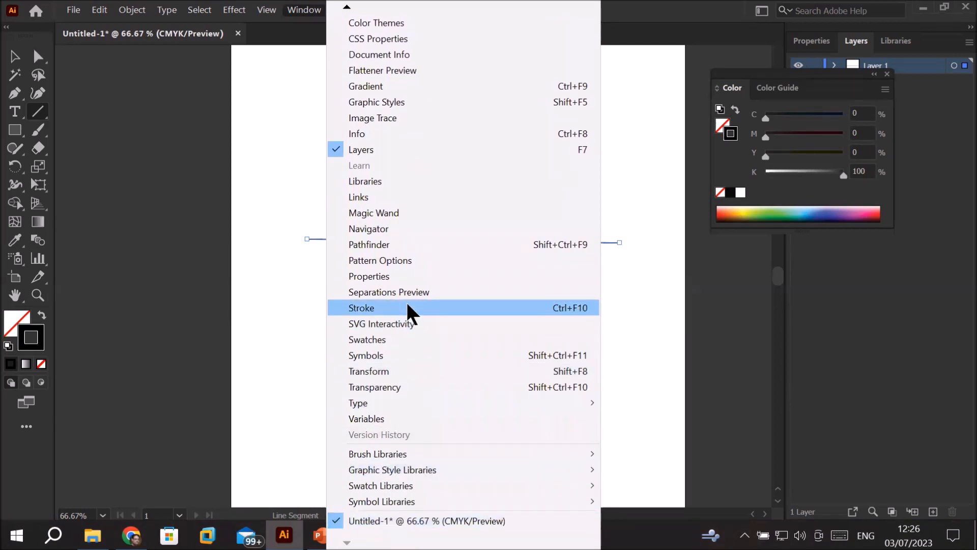
pyautogui.click(528, 307)
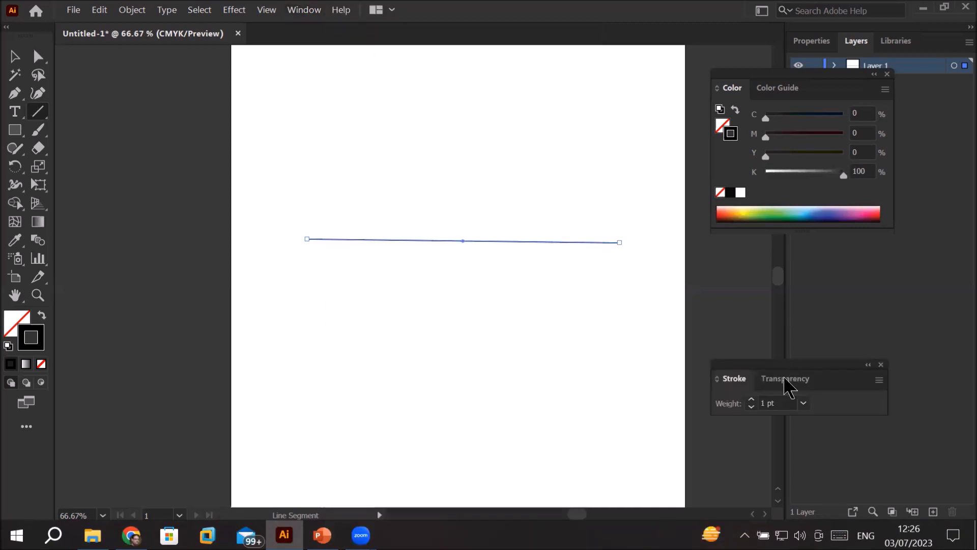
pyautogui.moveTo(774, 375)
pyautogui.mouseDown()
pyautogui.moveTo(268, 270)
pyautogui.moveTo(137, 171)
pyautogui.mouseUp()
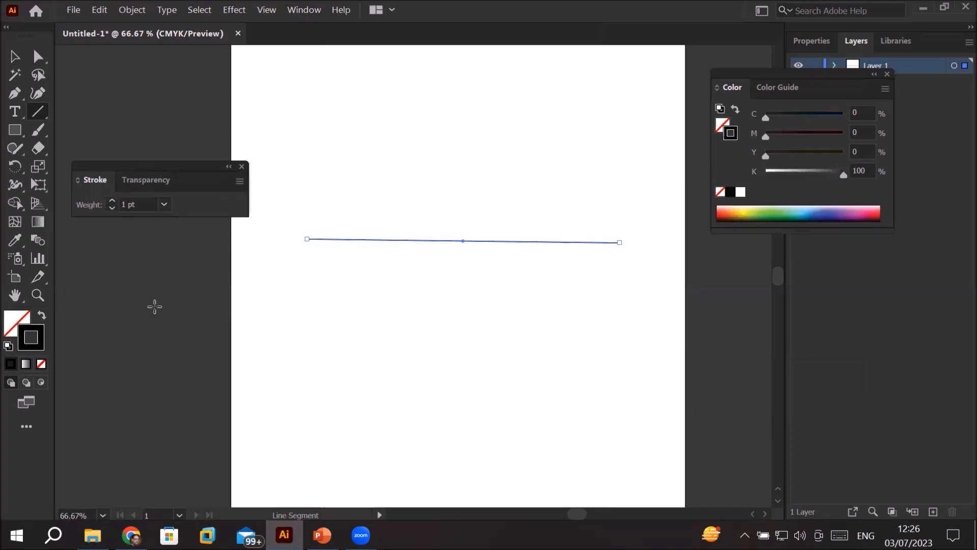
# Step: Thicken the selected line's stroke well beyond 4 pt, then bring its weight back down to 4 pt
pyautogui.click(112, 201)
pyautogui.click(112, 201)
pyautogui.click(112, 201)
pyautogui.click(112, 201)
pyautogui.click(112, 201)
pyautogui.click(112, 201)
pyautogui.click(112, 201)
pyautogui.click(112, 201)
pyautogui.click(112, 201)
pyautogui.click(112, 201)
pyautogui.click(112, 201)
pyautogui.click(112, 201)
pyautogui.click(112, 201)
pyautogui.click(112, 201)
pyautogui.click(112, 201)
pyautogui.click(112, 201)
pyautogui.click(111, 208)
pyautogui.click(111, 208)
pyautogui.click(112, 208)
pyautogui.click(112, 208)
pyautogui.click(111, 208)
pyautogui.click(112, 208)
pyautogui.click(112, 208)
pyautogui.click(112, 208)
pyautogui.click(112, 208)
pyautogui.click(112, 208)
pyautogui.click(112, 208)
pyautogui.click(111, 208)
pyautogui.click(148, 182)
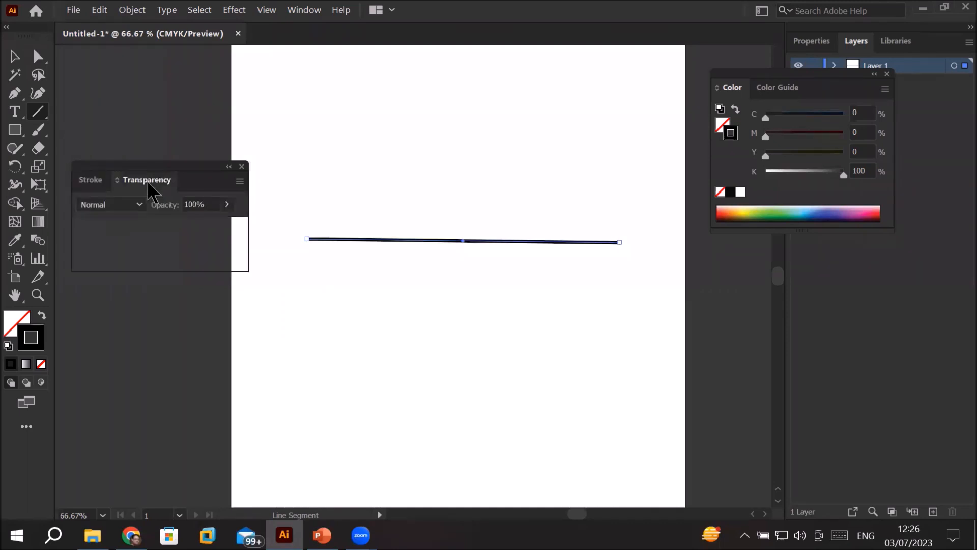
pyautogui.click(91, 183)
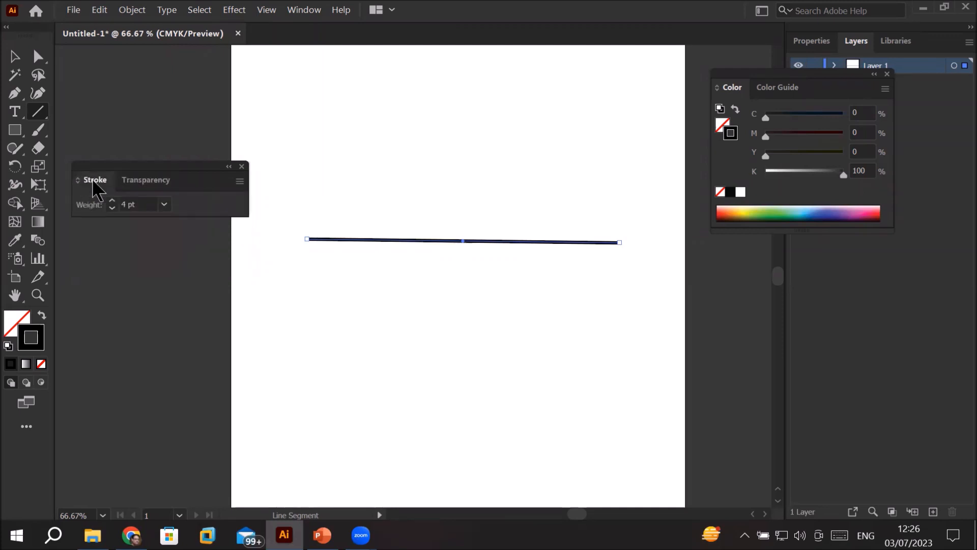
# Step: Reduce the line's stroke weight stepwise through 0.75 pt and 0.25 pt until it has no stroke
pyautogui.click(112, 208)
pyautogui.click(112, 208)
pyautogui.click(112, 208)
pyautogui.click(112, 208)
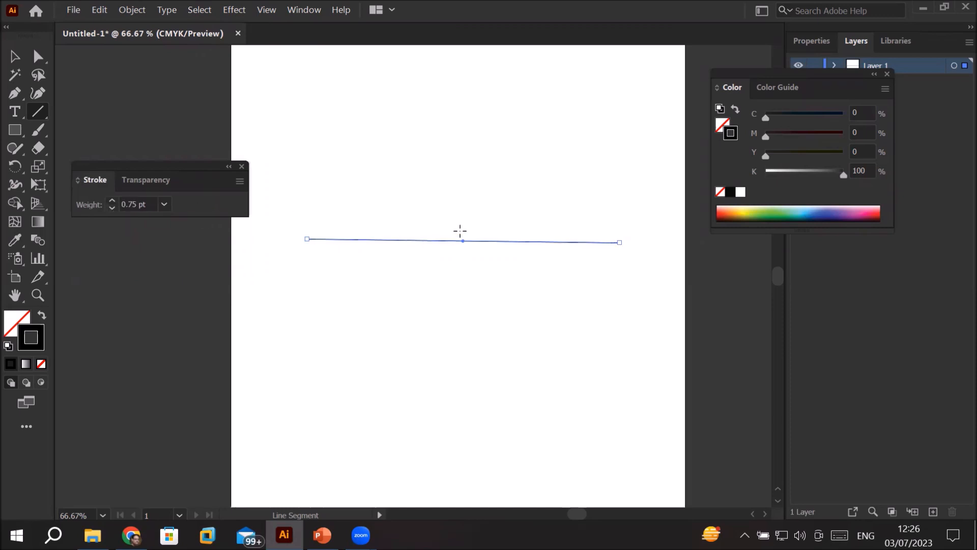
pyautogui.scroll(2, 460, 230)
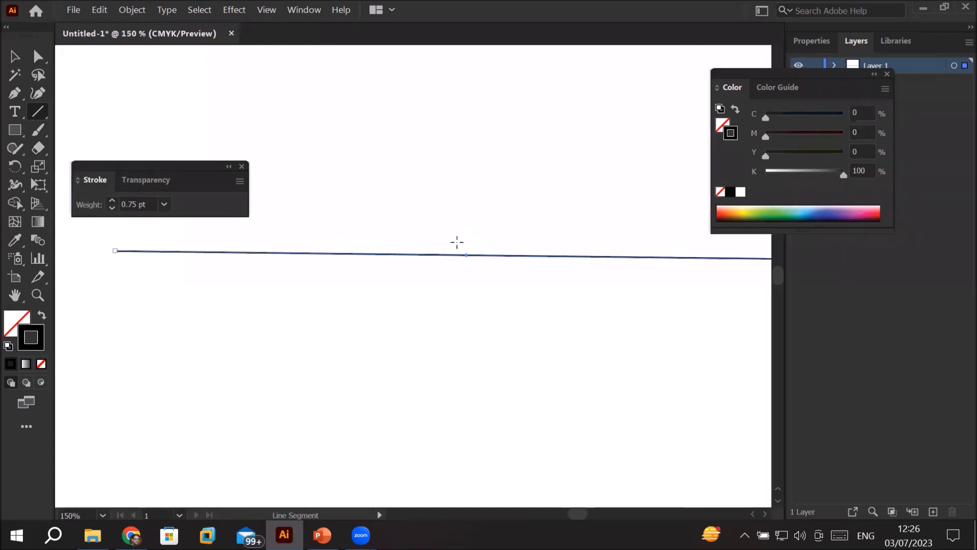
pyautogui.click(112, 208)
pyautogui.click(112, 208)
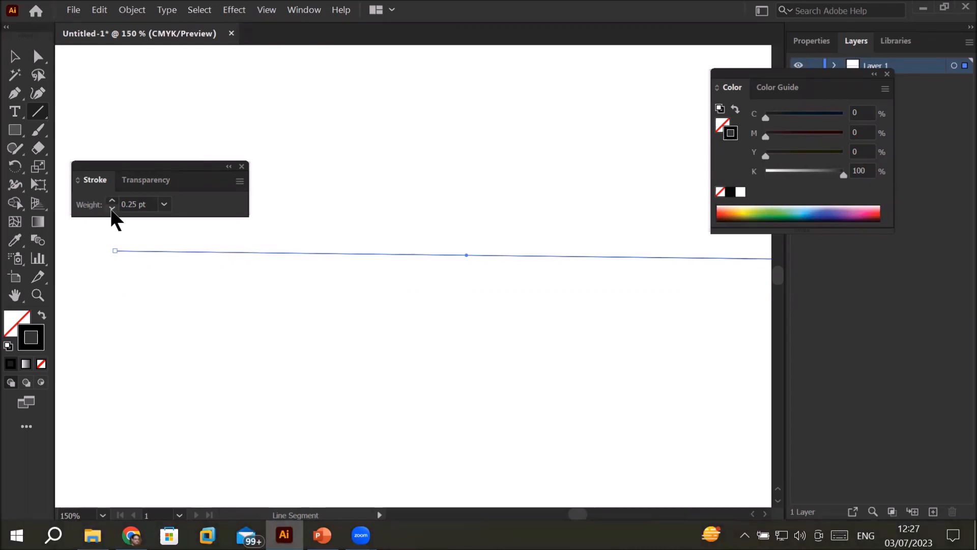
pyautogui.click(112, 208)
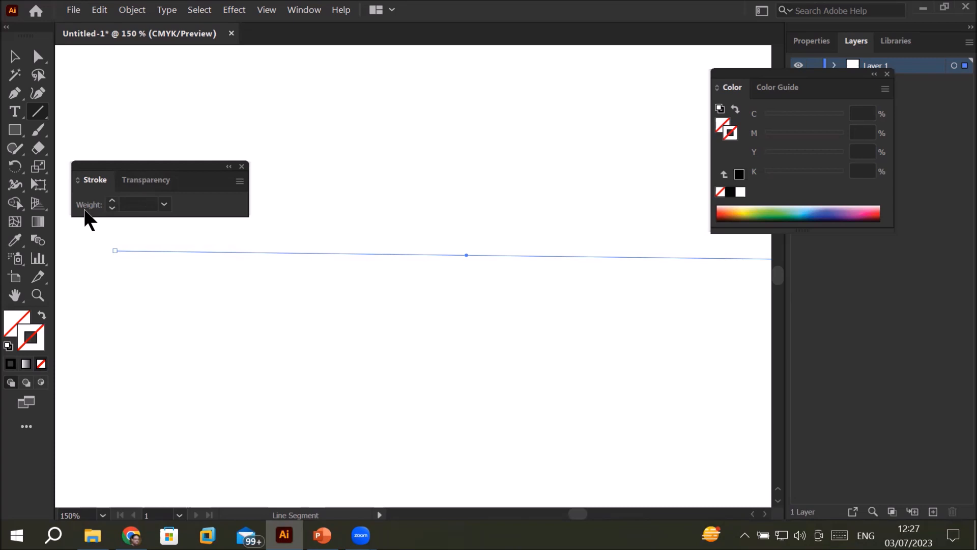
# Step: Expand the Stroke panel to its full options and give the line a 0.25 pt stroke weight
pyautogui.click(240, 181)
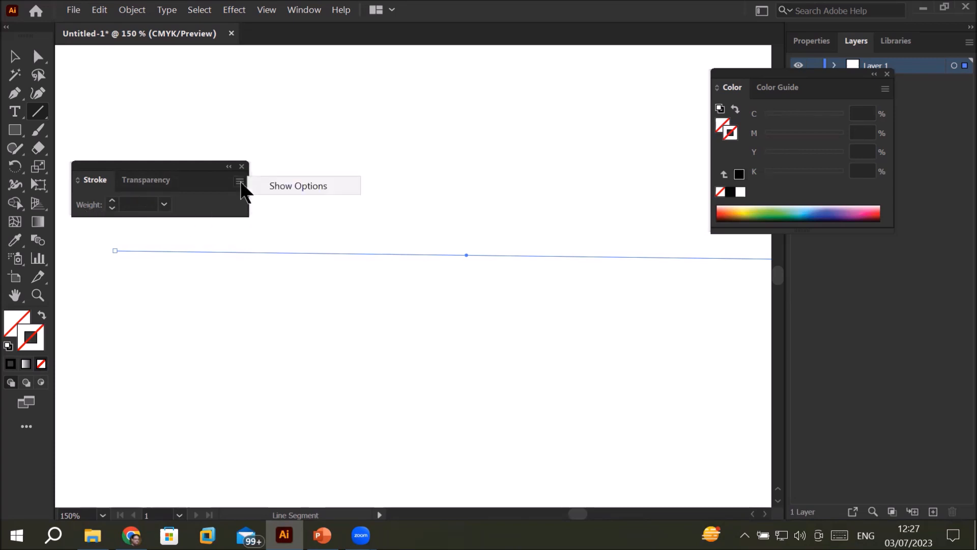
pyautogui.click(296, 185)
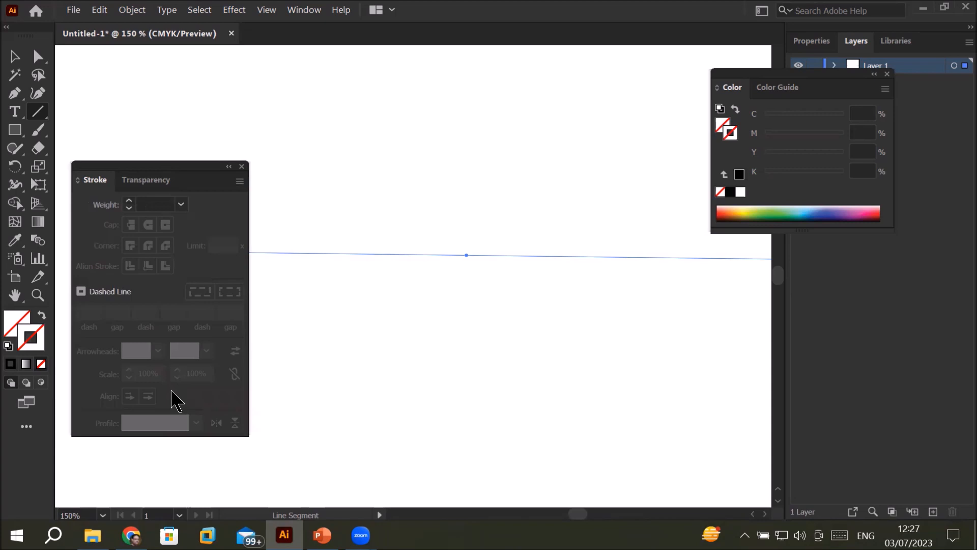
pyautogui.click(130, 201)
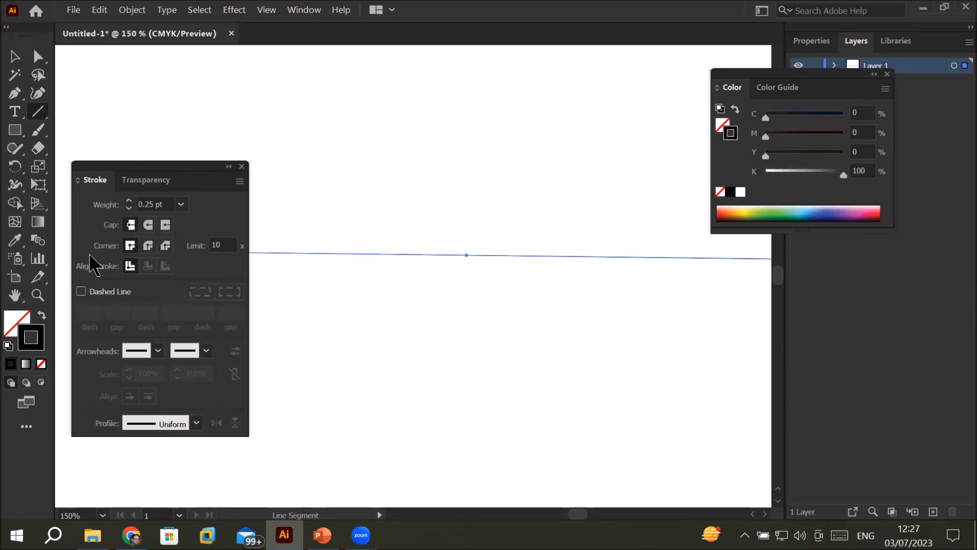
# Step: Make the line dashed with 12 pt dashes, using the Arrow 24 arrowhead at its start and Arrow 7 at its end
pyautogui.click(92, 298)
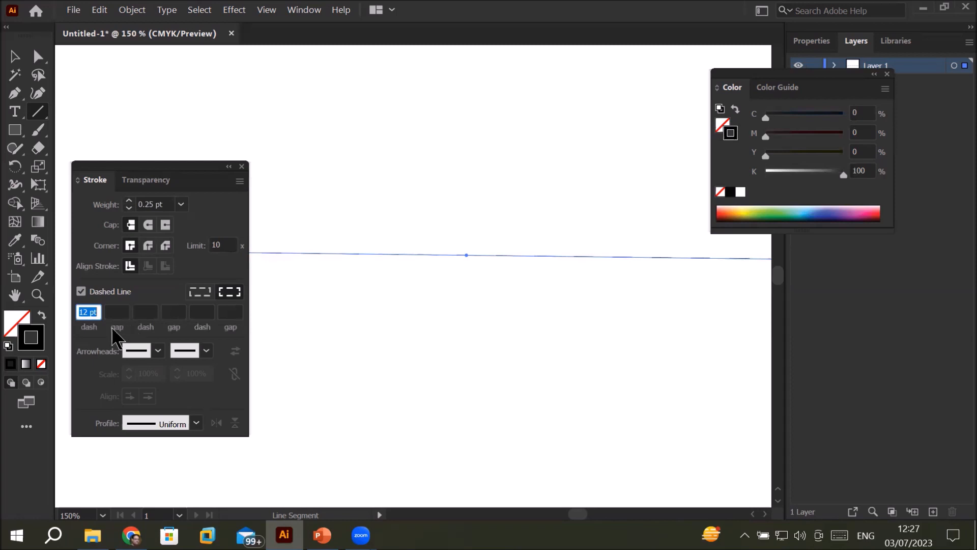
pyautogui.click(207, 352)
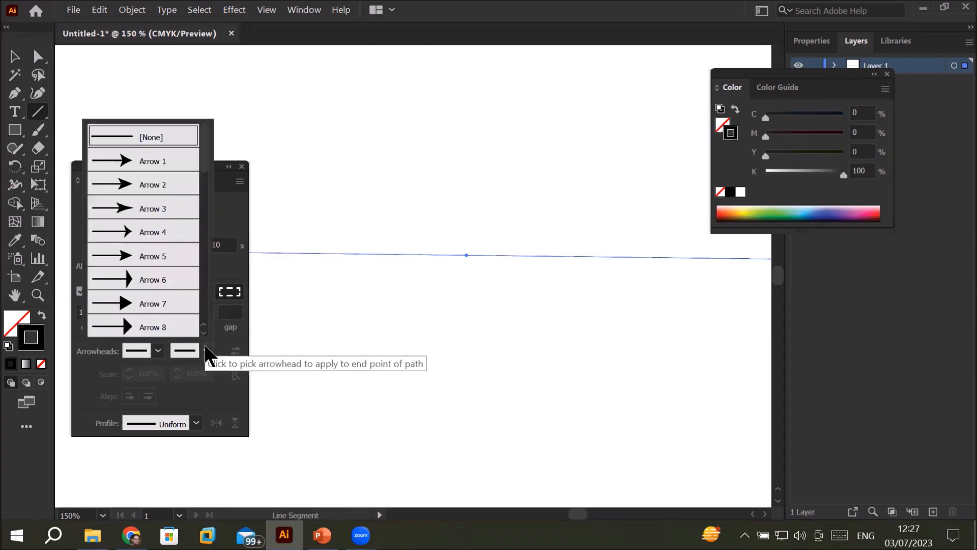
pyautogui.click(163, 303)
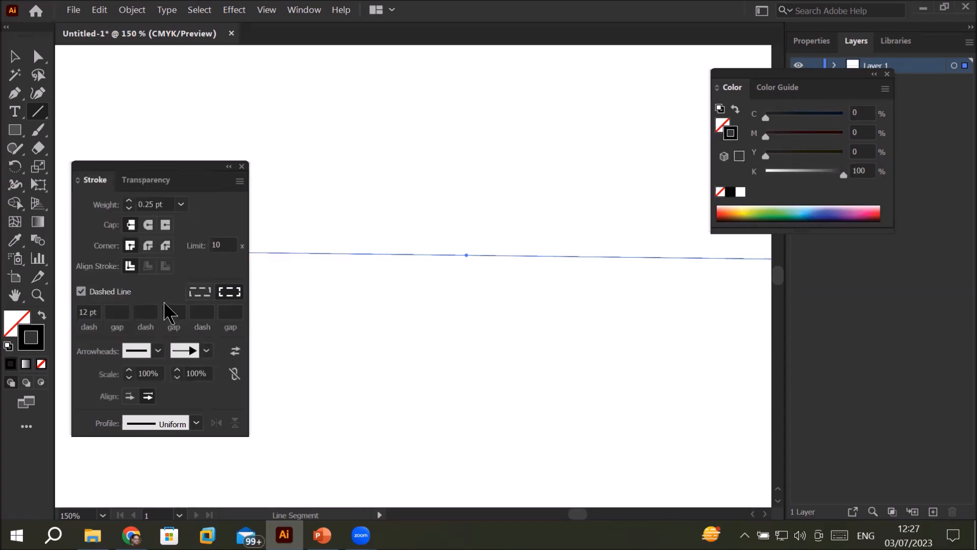
pyautogui.click(158, 352)
pyautogui.scroll(-2, 87, 264)
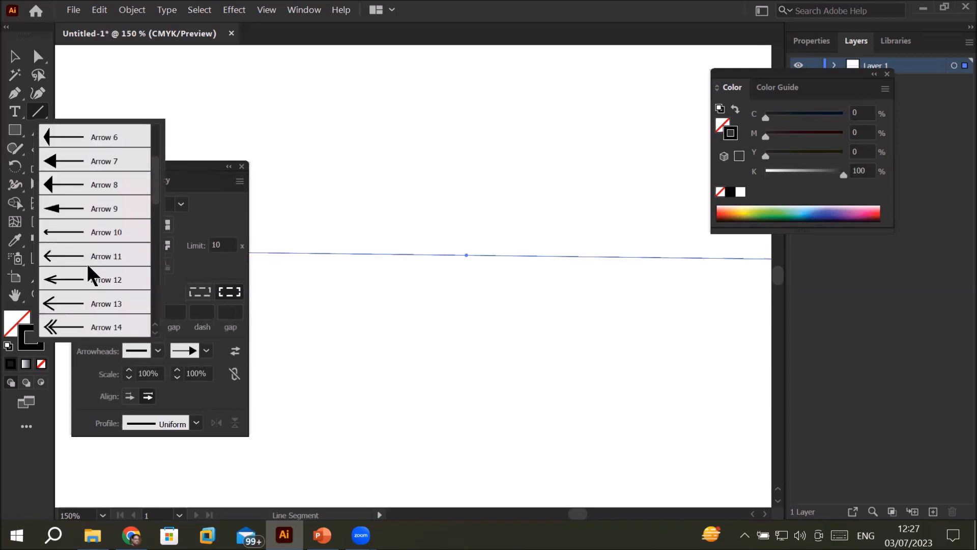
pyautogui.scroll(-2, 86, 263)
pyautogui.scroll(-2, 87, 264)
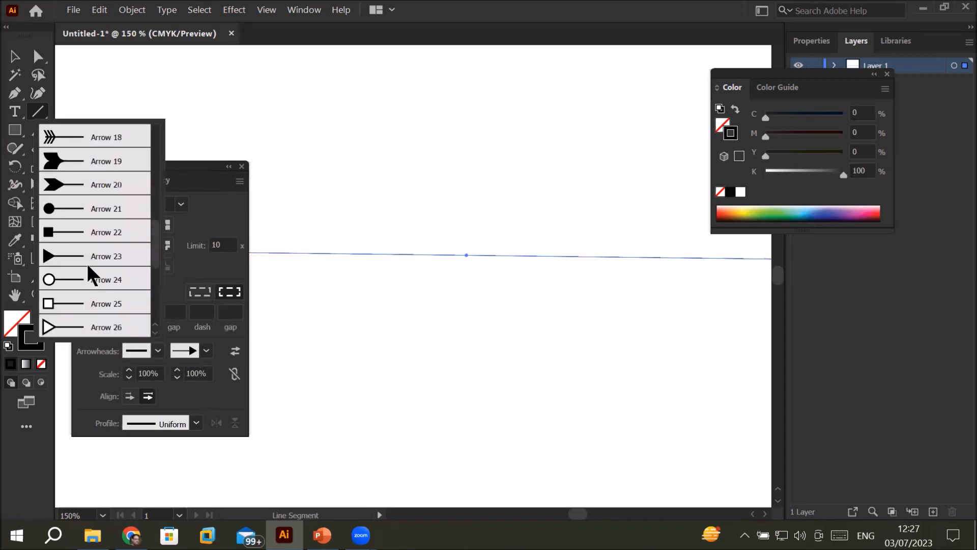
pyautogui.click(62, 282)
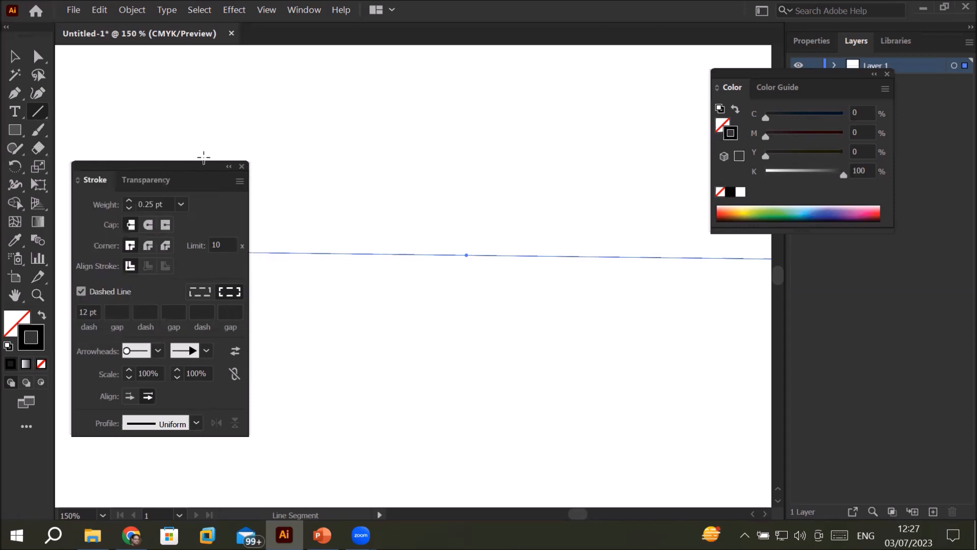
# Step: Move the Stroke panel off the line's start and set the stroke weight to 3 pt
pyautogui.moveTo(184, 165)
pyautogui.mouseDown()
pyautogui.moveTo(439, 270)
pyautogui.moveTo(432, 236)
pyautogui.mouseUp()
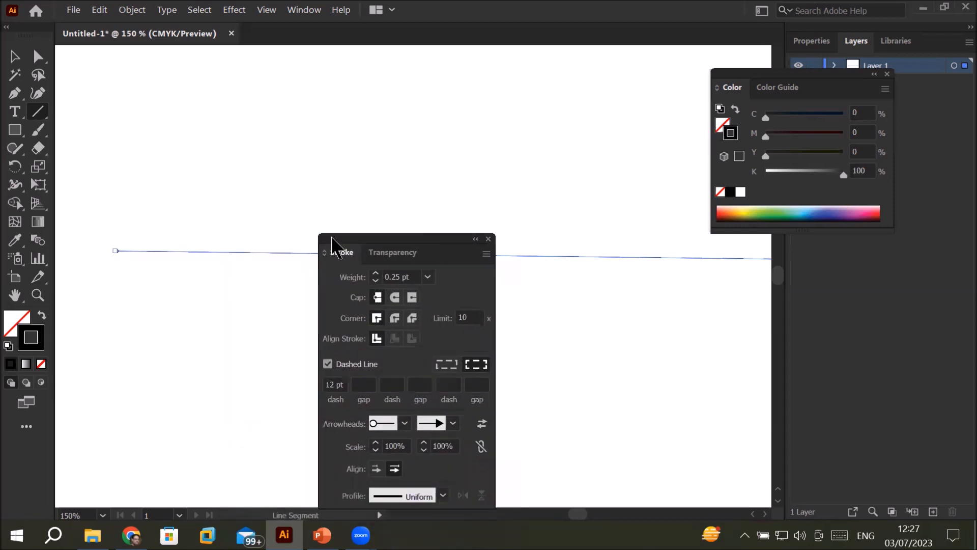
pyautogui.click(375, 274)
pyautogui.click(375, 274)
pyautogui.click(375, 274)
pyautogui.click(375, 274)
pyautogui.click(375, 274)
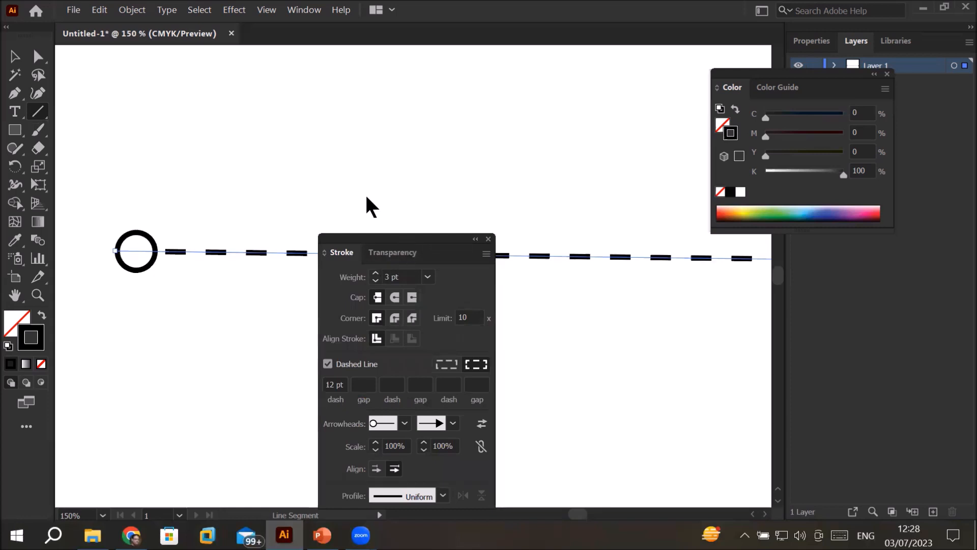
# Step: Link the scales of the start and end arrowheads and set both to 57%
pyautogui.moveTo(403, 247); pyautogui.dragTo(307, 163)
pyautogui.press('space')
pyautogui.moveTo(624, 340); pyautogui.dragTo(589, 347)
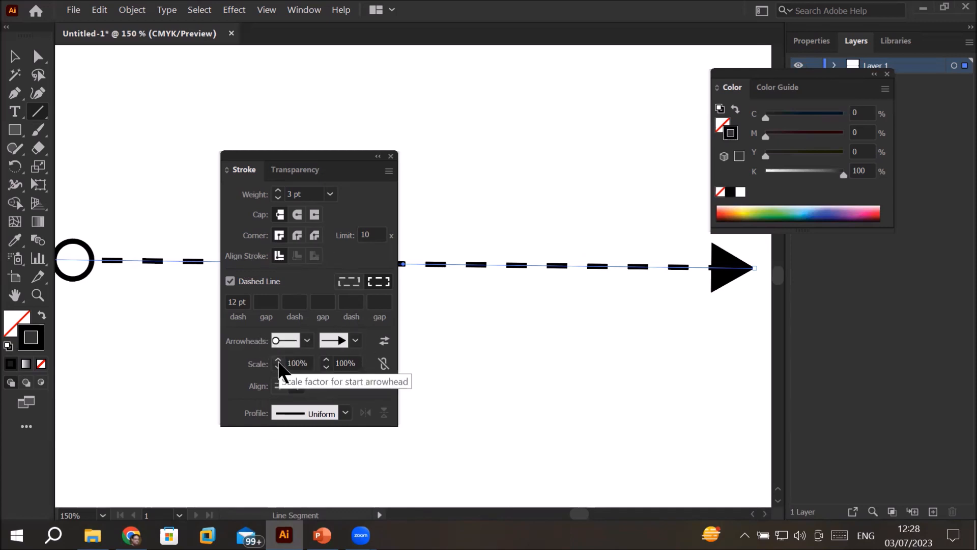
pyautogui.click(384, 363)
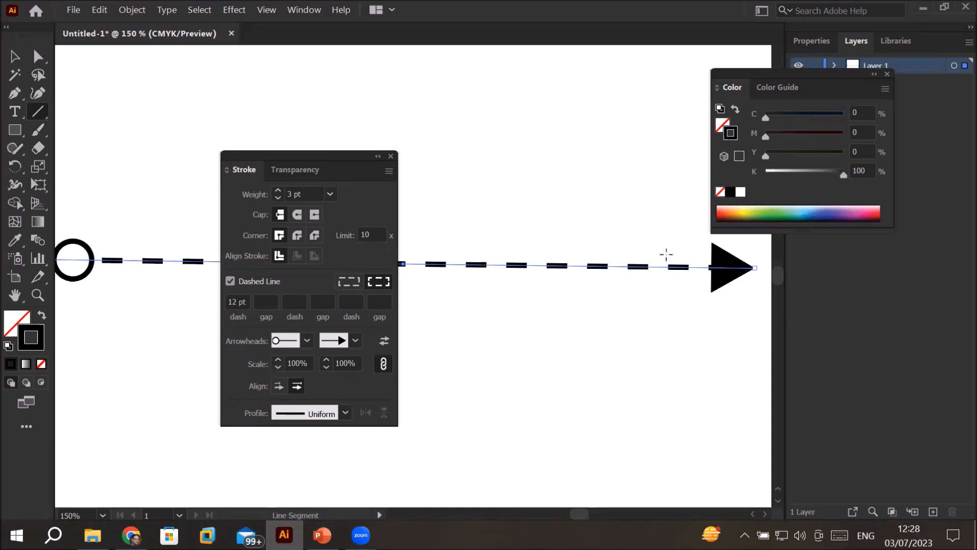
pyautogui.click(277, 359)
pyautogui.click(278, 360)
pyautogui.click(278, 360)
pyautogui.click(278, 359)
pyautogui.click(278, 360)
pyautogui.click(277, 360)
pyautogui.click(278, 360)
pyautogui.click(278, 360)
pyautogui.click(278, 367)
pyautogui.click(277, 367)
pyautogui.click(278, 368)
pyautogui.click(278, 368)
pyautogui.click(278, 368)
pyautogui.click(278, 368)
pyautogui.click(278, 367)
pyautogui.click(278, 368)
pyautogui.click(278, 367)
pyautogui.click(278, 367)
pyautogui.click(278, 368)
pyautogui.click(278, 367)
pyautogui.click(278, 367)
pyautogui.click(278, 367)
pyautogui.click(278, 368)
pyautogui.click(278, 367)
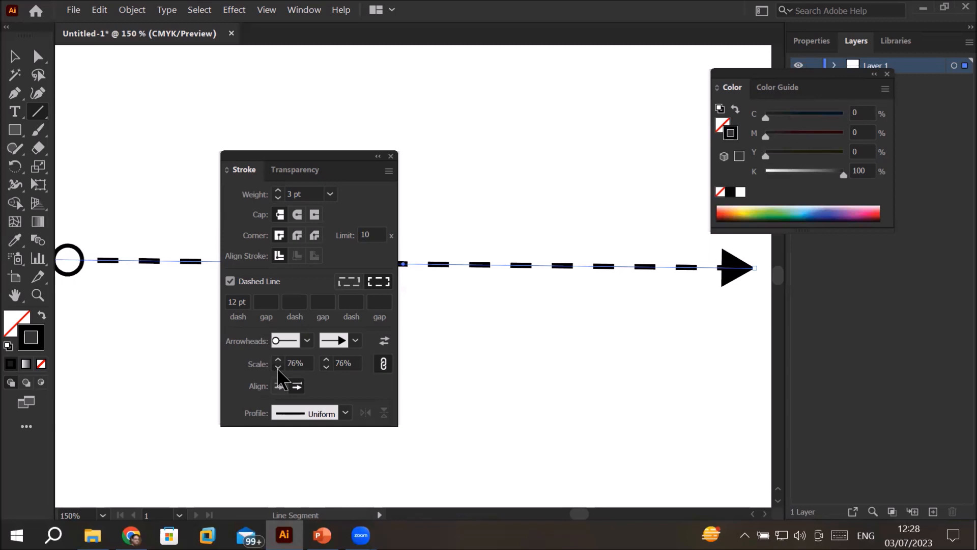
pyautogui.click(278, 368)
pyautogui.click(278, 367)
pyautogui.click(278, 367)
pyautogui.click(278, 368)
pyautogui.click(278, 368)
pyautogui.click(278, 367)
pyautogui.click(278, 368)
pyautogui.click(278, 368)
pyautogui.click(278, 367)
# Step: Swap the arrowheads back and forth, leaving the solid arrow at the line's start and the open circle at its end
pyautogui.click(385, 341)
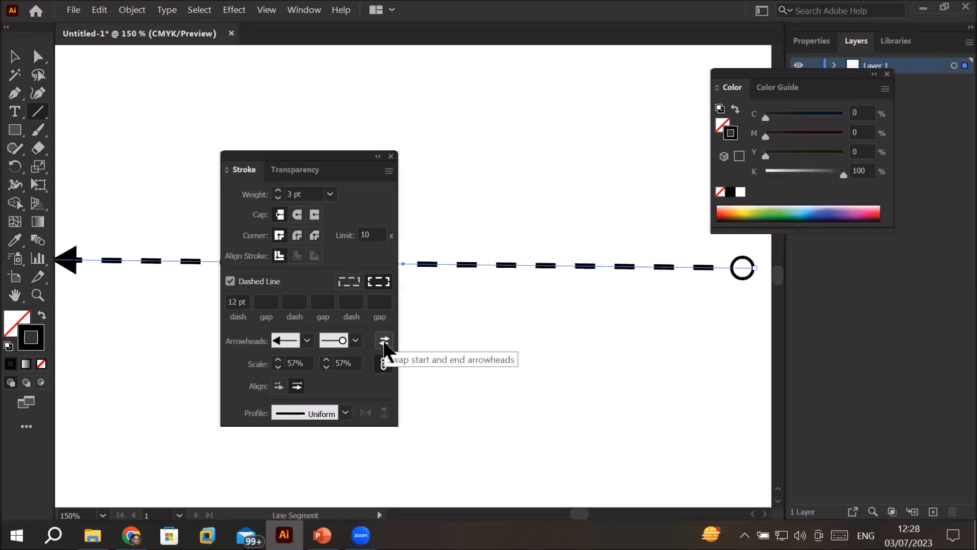
pyautogui.click(384, 341)
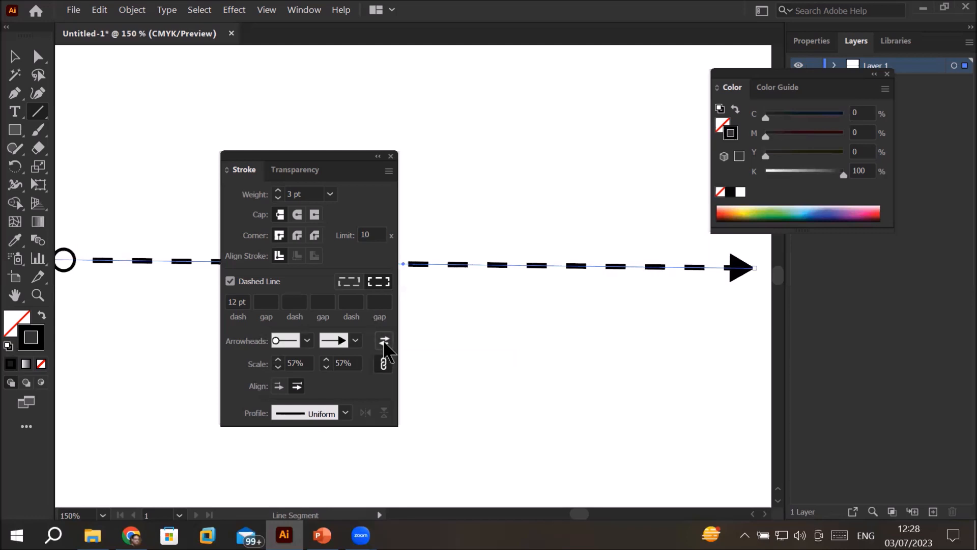
pyautogui.click(384, 340)
pyautogui.click(384, 341)
pyautogui.click(384, 340)
pyautogui.click(384, 340)
pyautogui.click(384, 340)
pyautogui.click(384, 341)
pyautogui.click(384, 341)
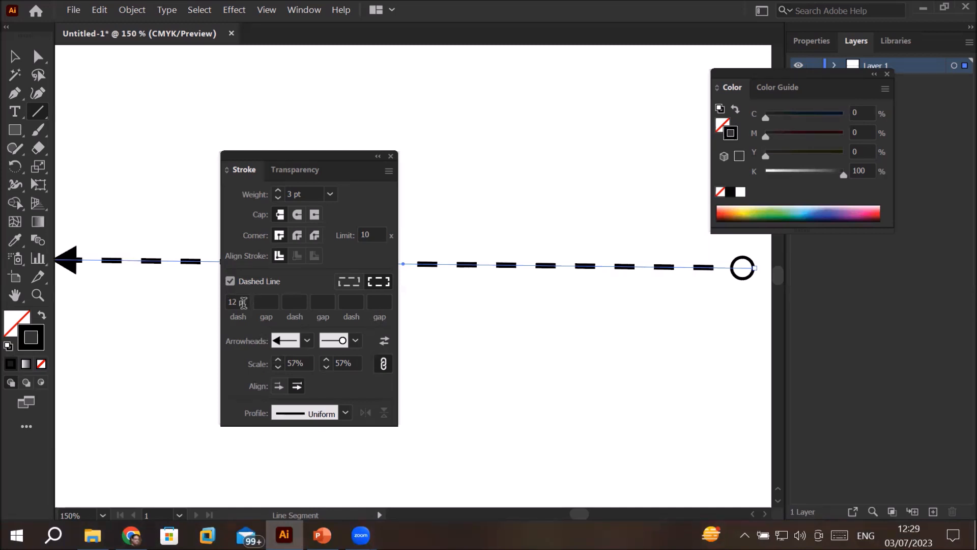
# Step: Toggle the line between solid and dashed, ending with the 12 pt dashes turned on
pyautogui.click(231, 281)
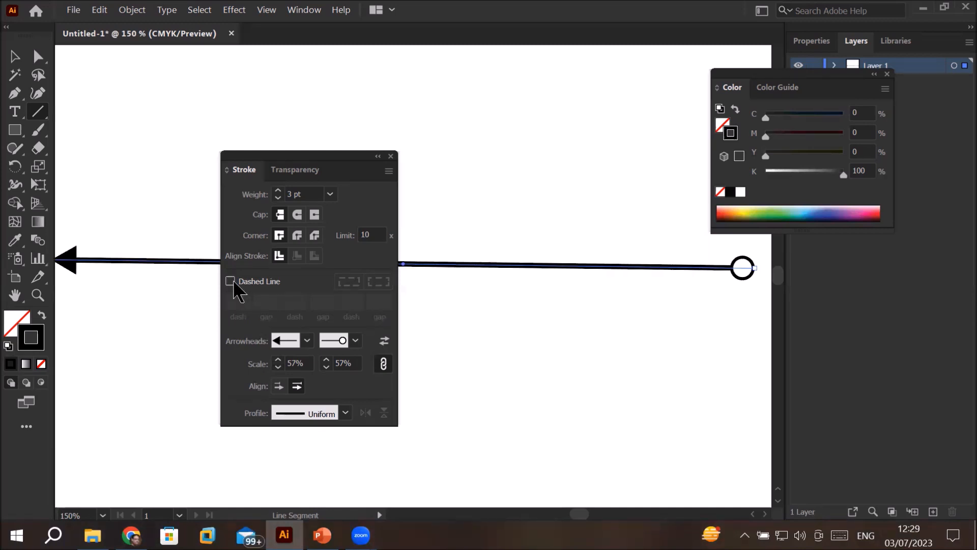
pyautogui.click(230, 282)
pyautogui.click(231, 282)
pyautogui.click(230, 281)
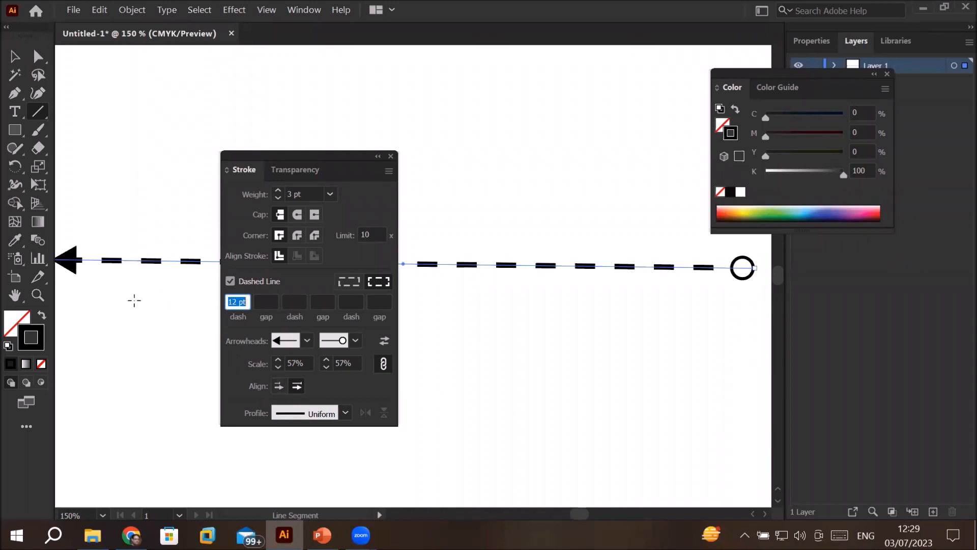
# Step: Try extending the arrowheads beyond the path's ends, then align their tips to the path ends again
pyautogui.hotkey('ctrl', '1')
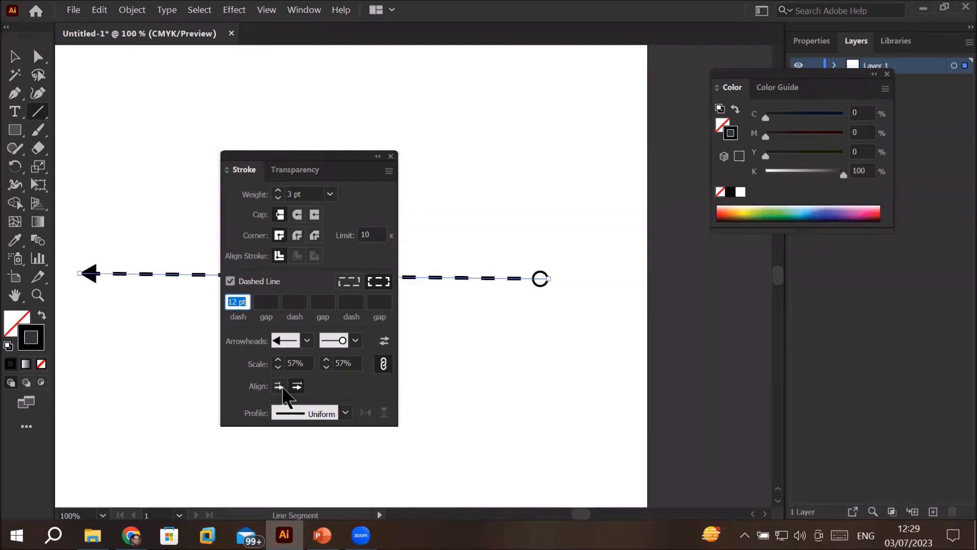
pyautogui.click(279, 387)
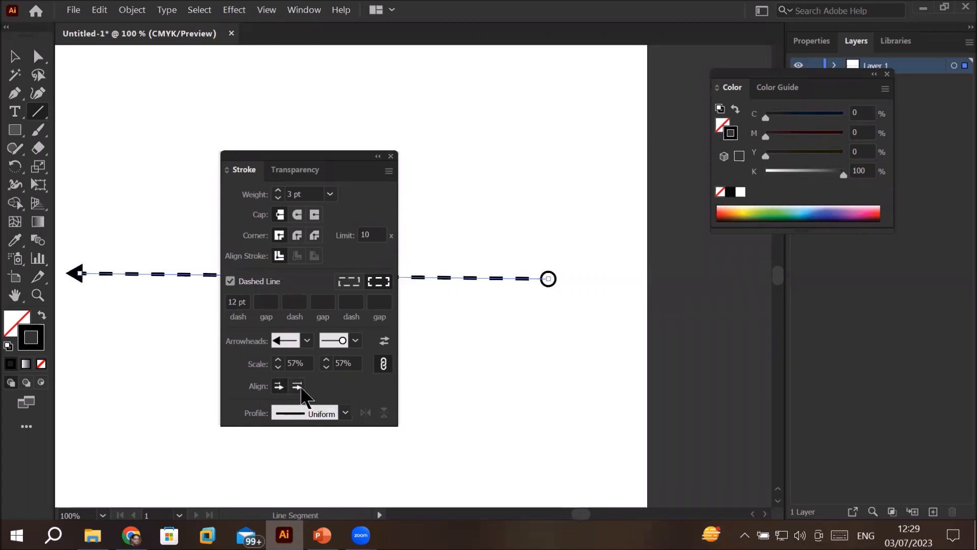
pyautogui.click(300, 388)
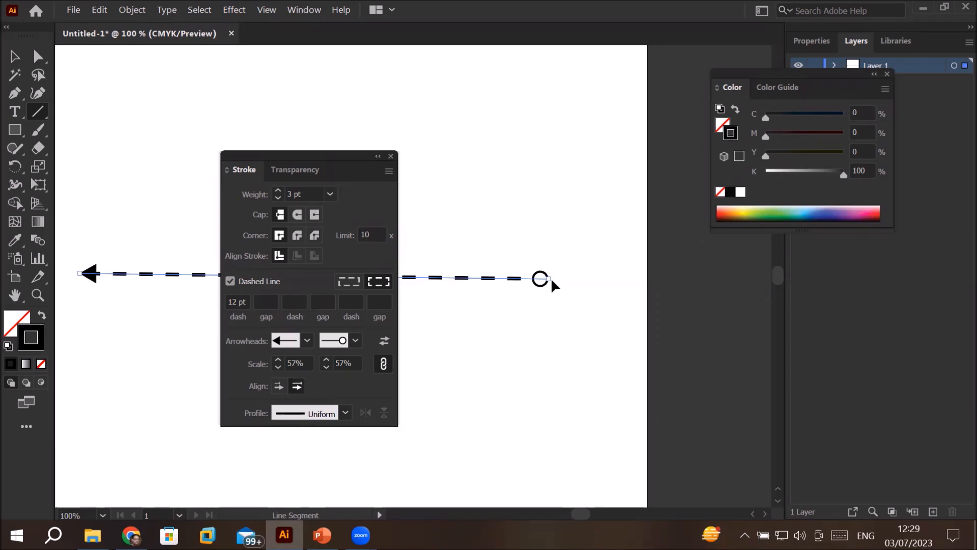
# Step: Compare the two arrowhead alignments, leave the tips extending beyond the path ends, and close the stroke settings
pyautogui.click(278, 387)
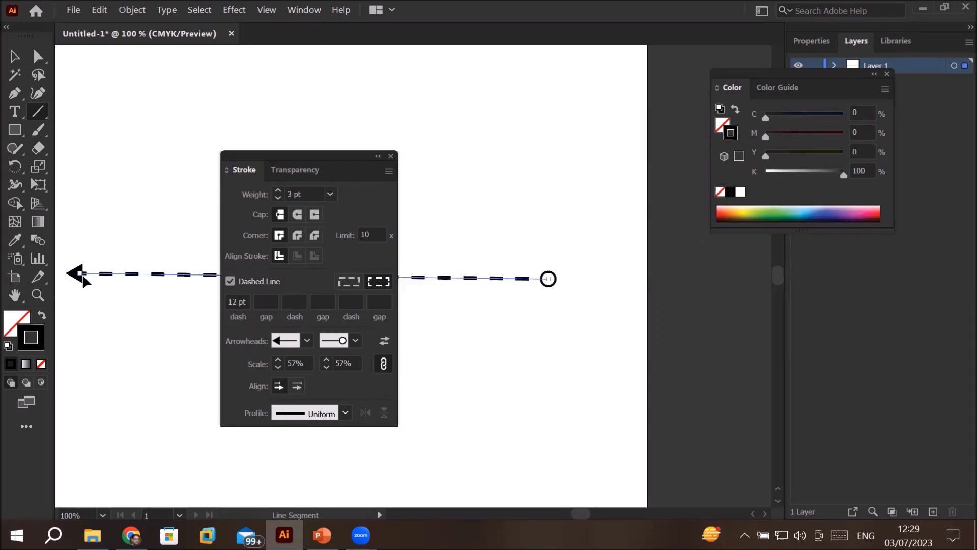
pyautogui.click(297, 386)
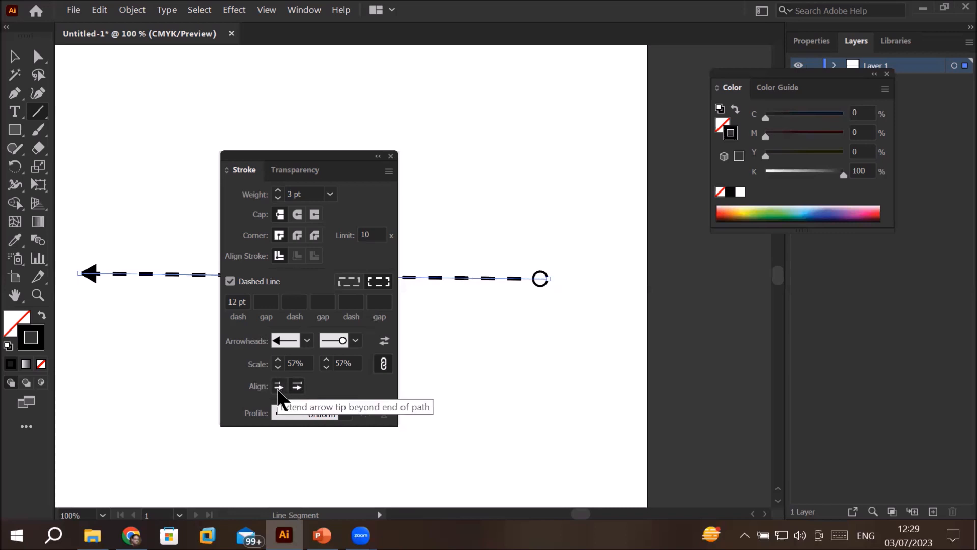
pyautogui.click(278, 386)
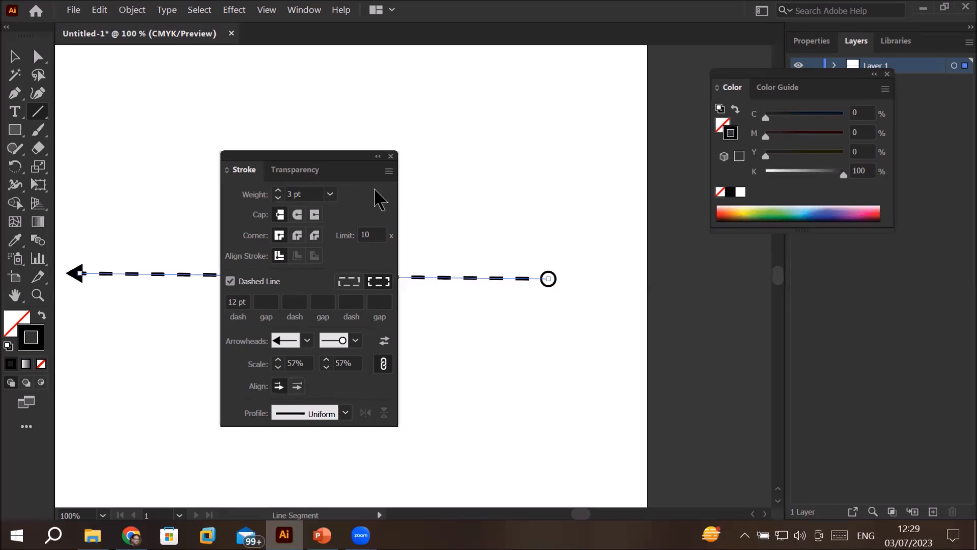
pyautogui.click(391, 156)
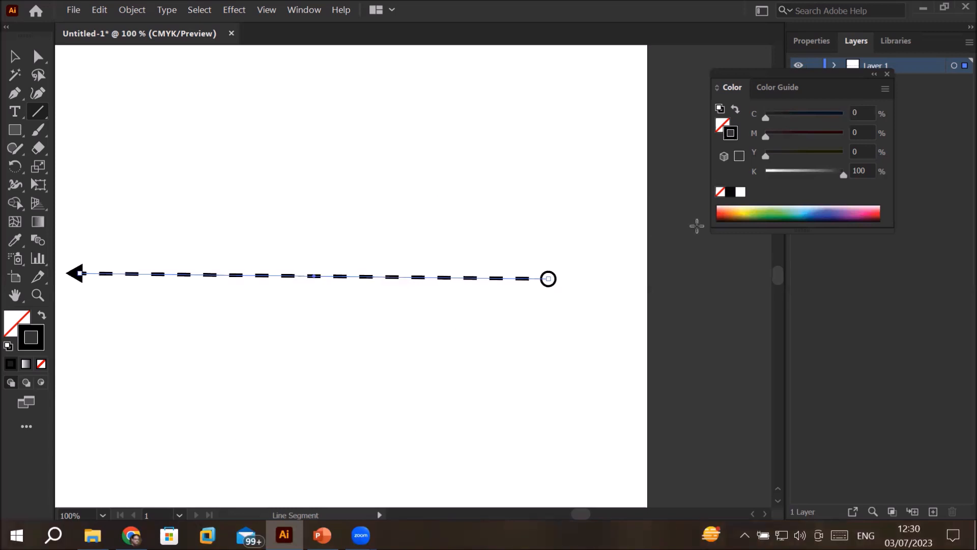
# Step: Dock the Color panel and review the selected line's full stroke options from its Properties
pyautogui.moveTo(791, 87); pyautogui.dragTo(782, 279)
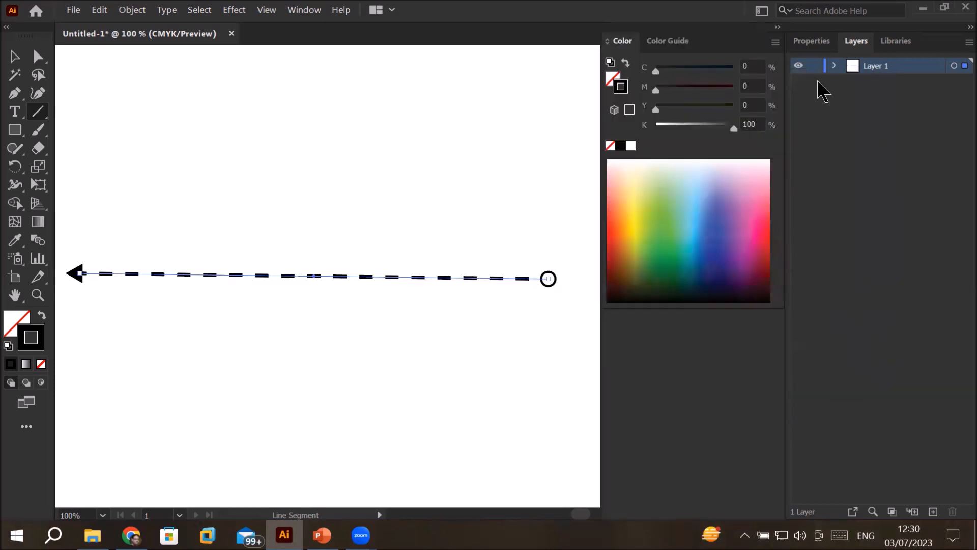
pyautogui.click(810, 43)
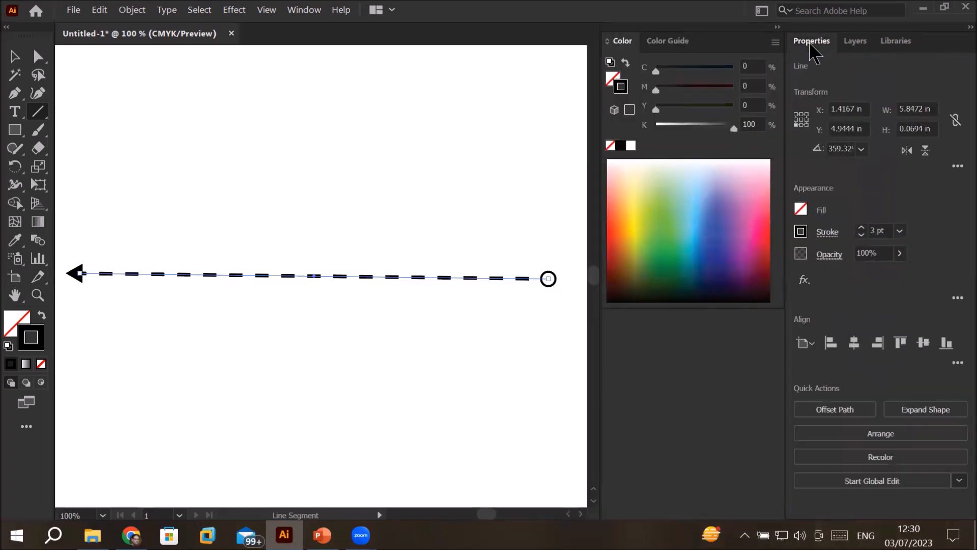
pyautogui.click(828, 233)
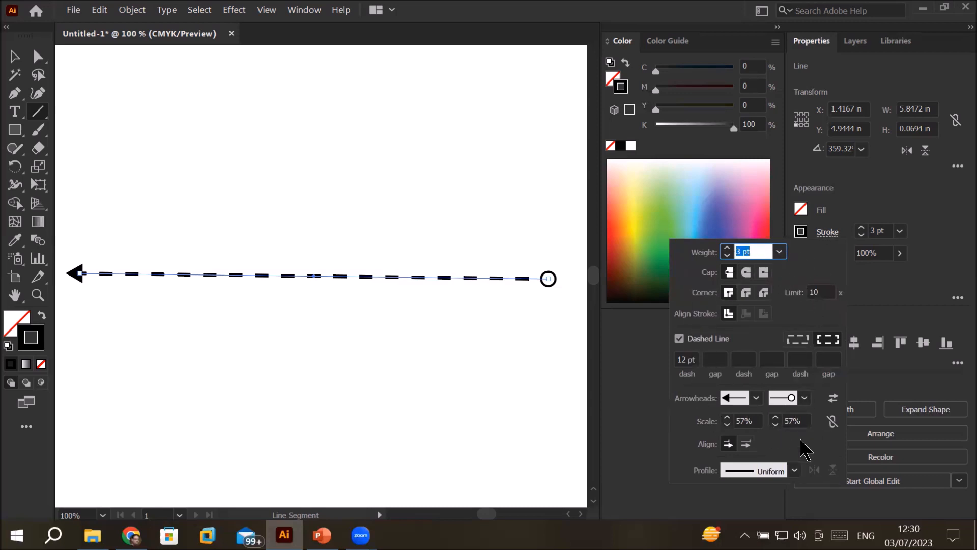
pyautogui.click(828, 233)
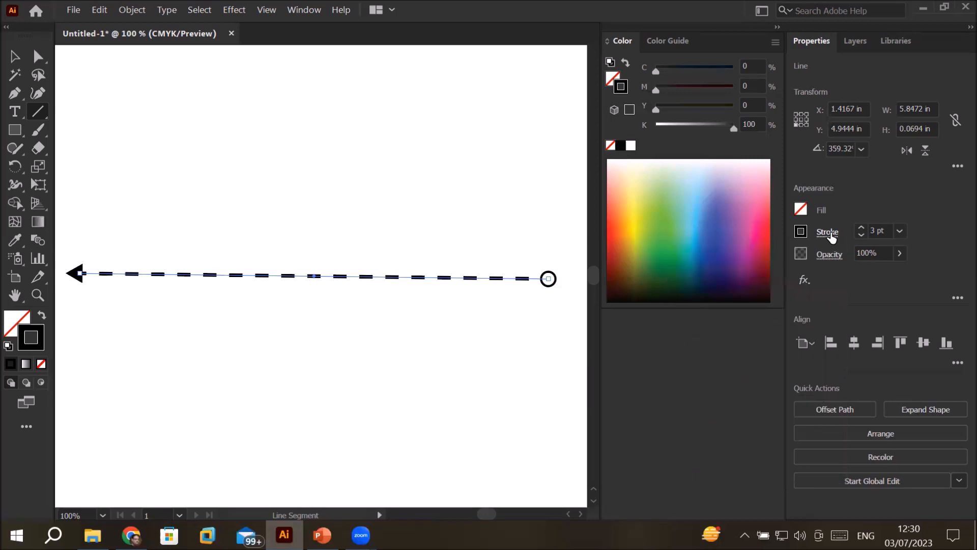
pyautogui.click(828, 233)
pyautogui.click(830, 234)
pyautogui.click(831, 234)
pyautogui.click(831, 234)
pyautogui.click(831, 234)
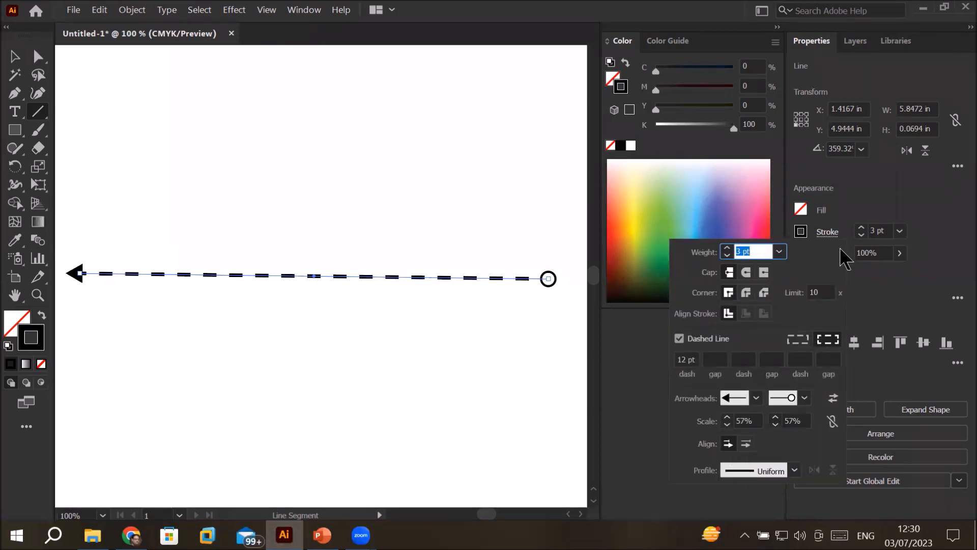
pyautogui.click(829, 233)
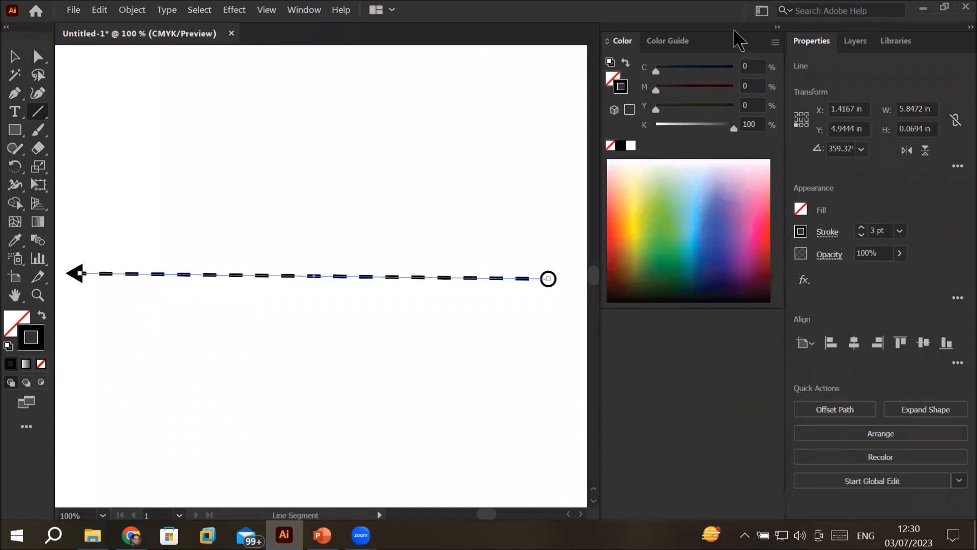
# Step: Undock the Color and Properties panels as one floating group, collapse Color to icons, and place the group beside the artboard
pyautogui.moveTo(739, 39); pyautogui.dragTo(606, 104)
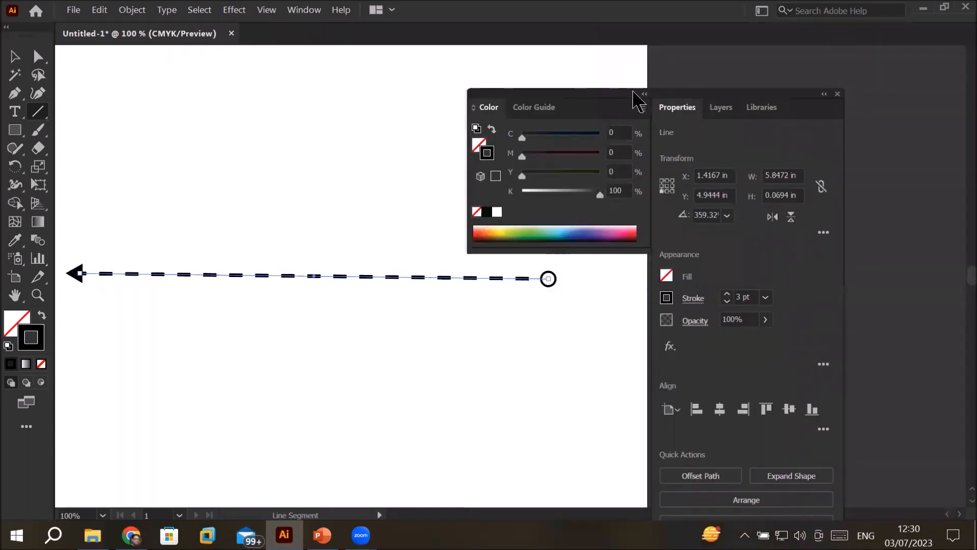
pyautogui.click(644, 96)
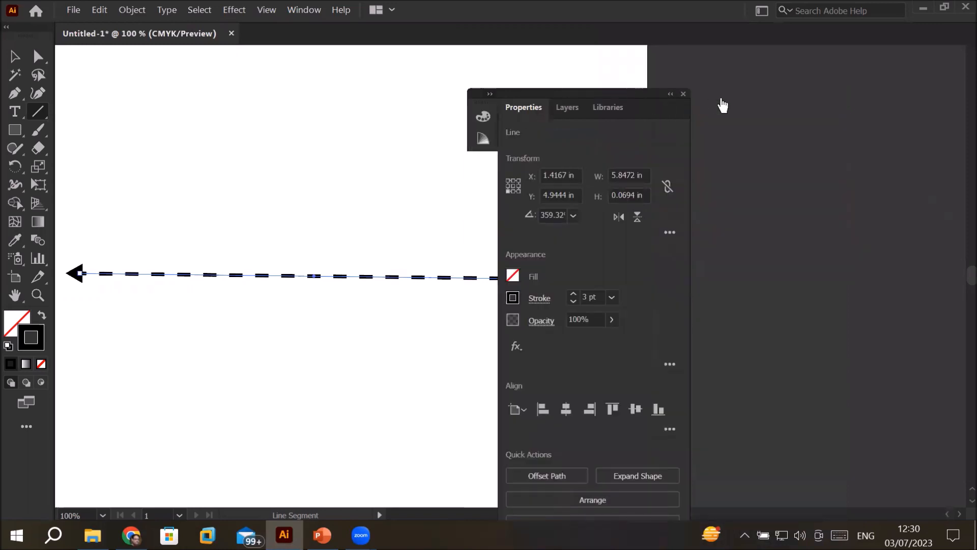
pyautogui.moveTo(606, 91); pyautogui.dragTo(856, 55)
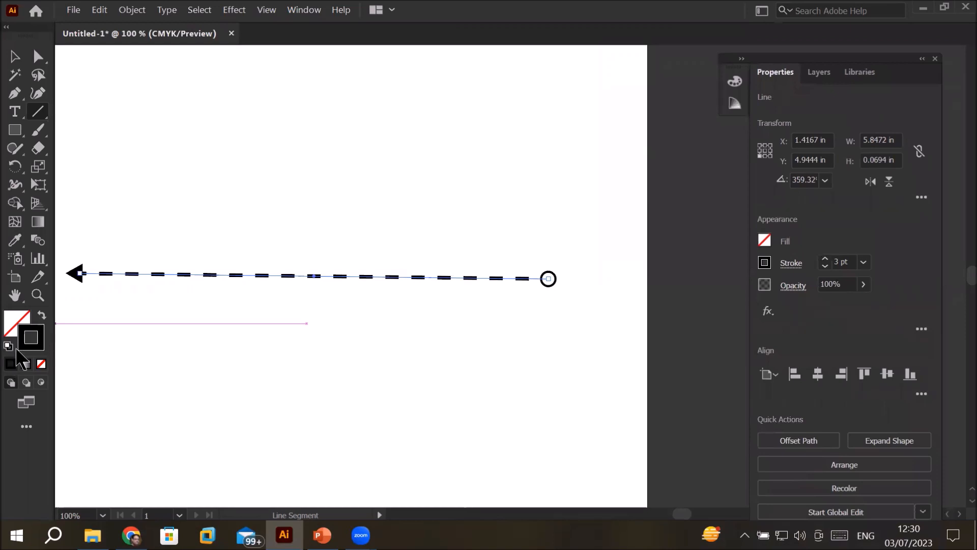
# Step: Remove the line's stroke, then move and shorten the bare path with the Selection tool to about 3.13 in wide
pyautogui.click(40, 364)
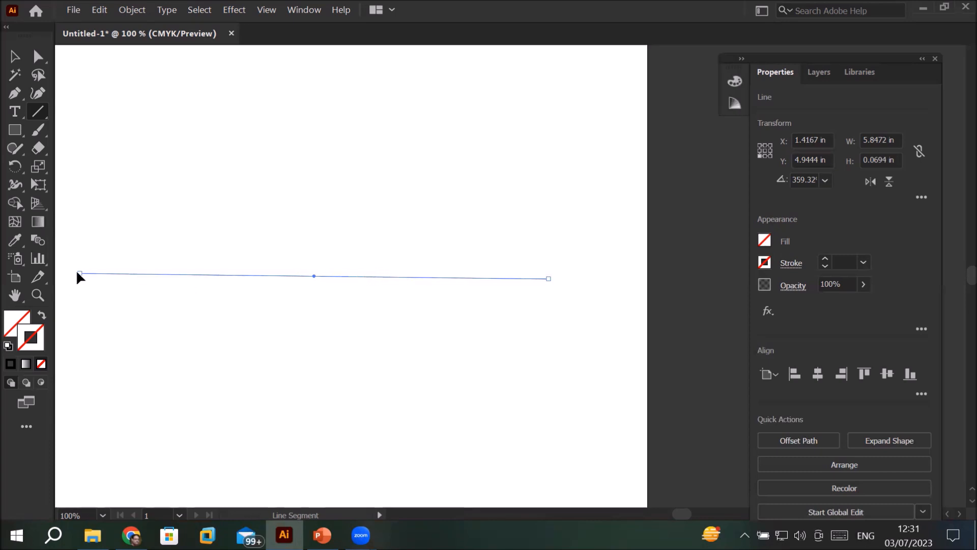
pyautogui.click(11, 59)
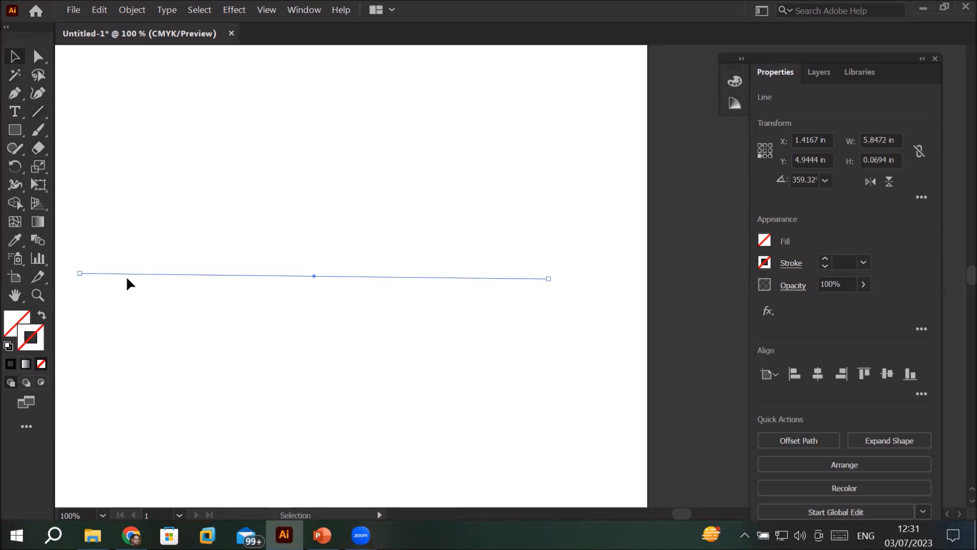
pyautogui.moveTo(140, 275); pyautogui.dragTo(199, 161)
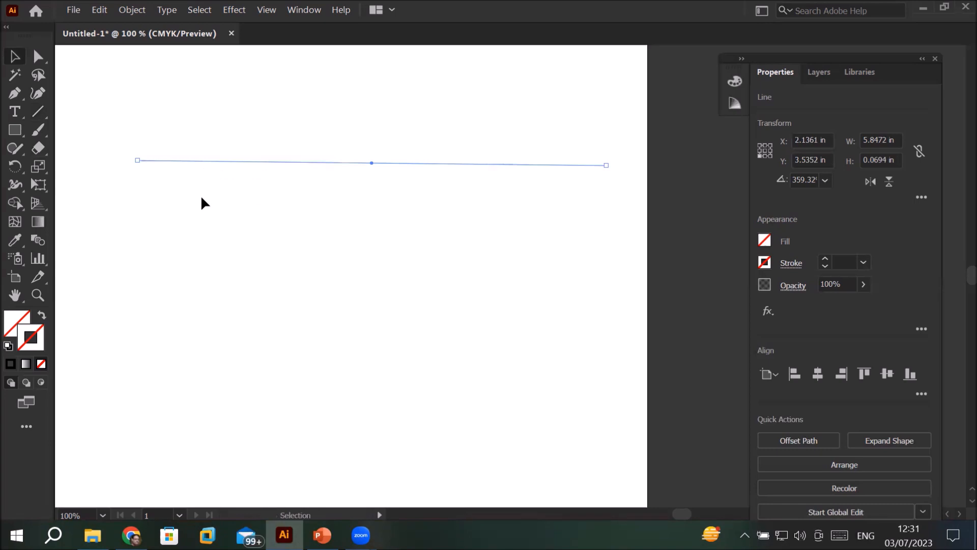
pyautogui.moveTo(136, 160); pyautogui.dragTo(355, 165)
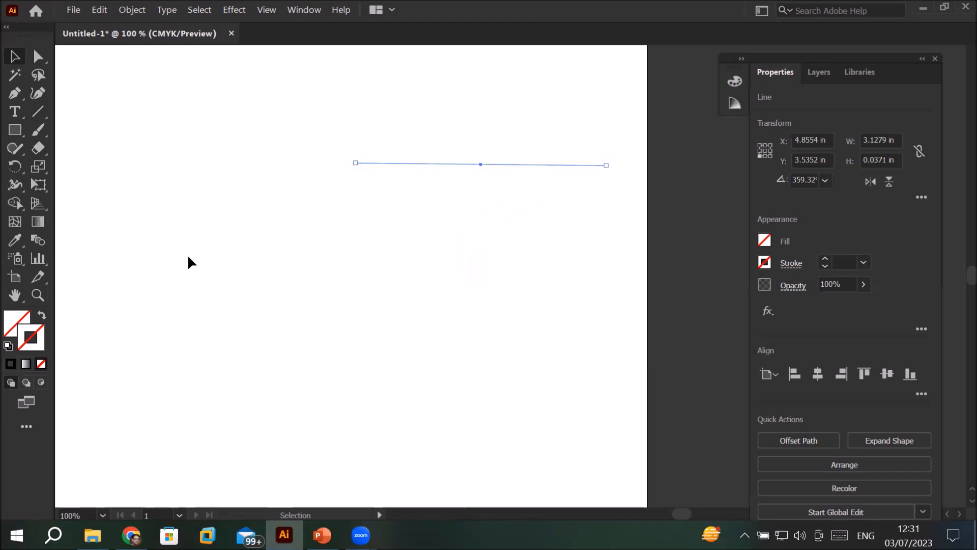
# Step: With the Direct Selection tool, shift the line and reposition its two end anchors so it slopes down to the right, about 2.46 in wide
pyautogui.click(41, 60)
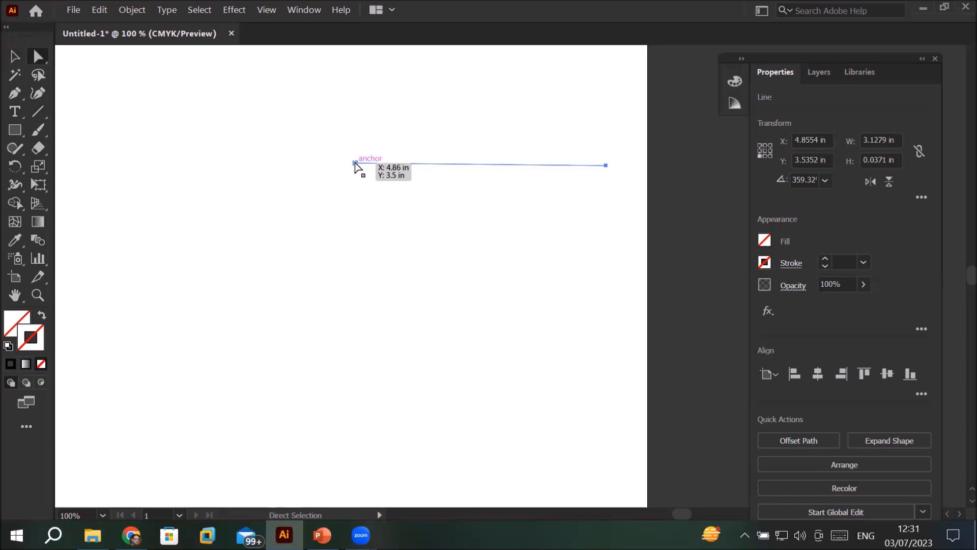
pyautogui.moveTo(354, 164); pyautogui.dragTo(169, 185)
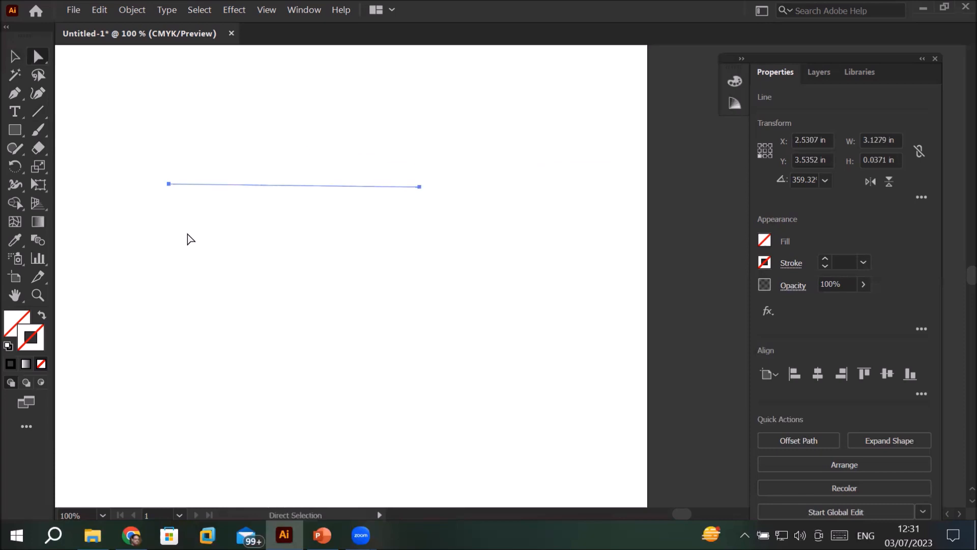
pyautogui.click(420, 188)
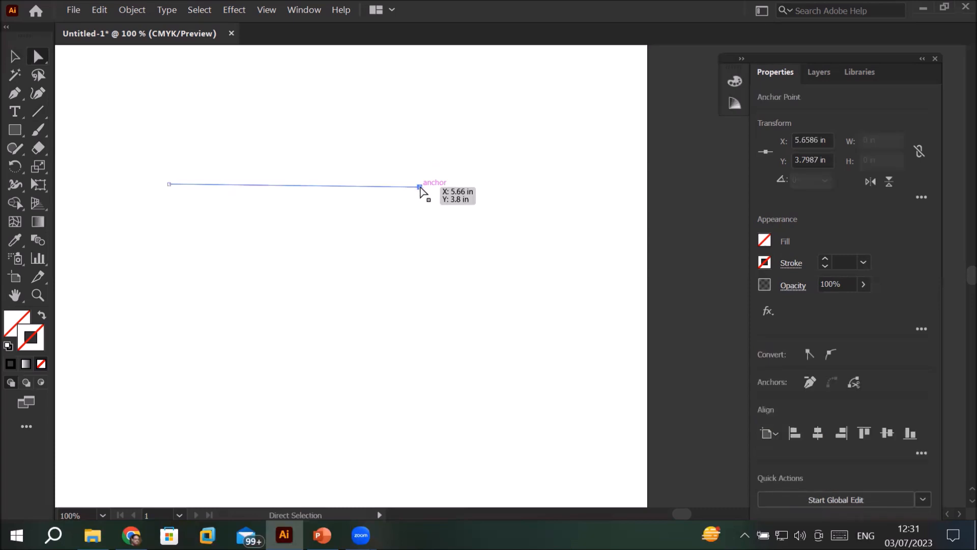
pyautogui.moveTo(419, 188); pyautogui.dragTo(434, 274)
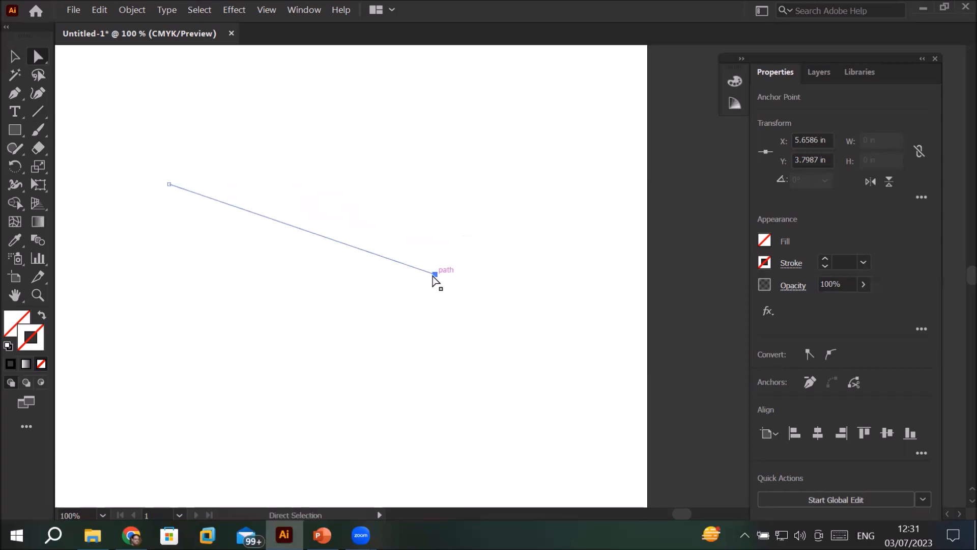
pyautogui.click(170, 187)
pyautogui.moveTo(170, 186); pyautogui.dragTo(237, 192)
# Step: Select both anchors of the sloping line and move the whole path to about X 4.20 in, Y 5.10 in
pyautogui.moveTo(180, 122); pyautogui.dragTo(467, 341)
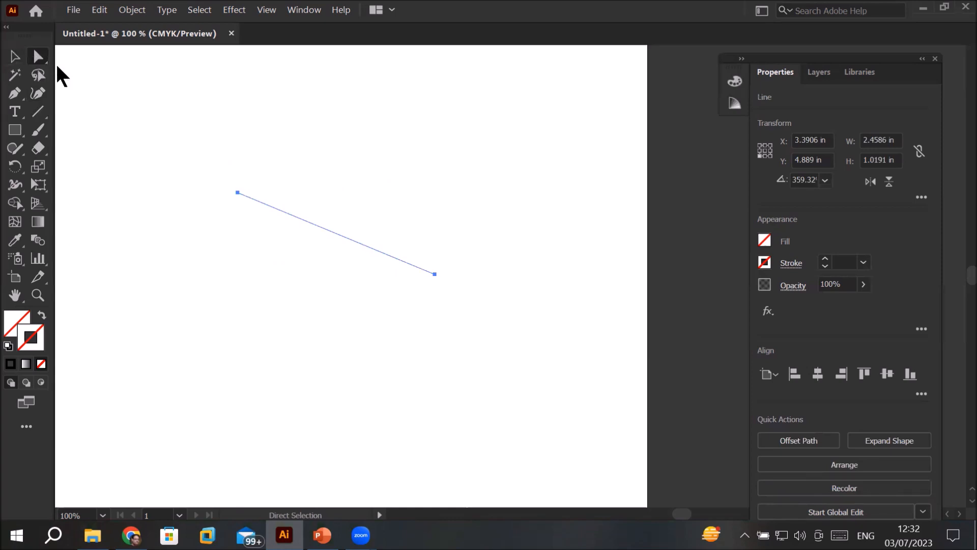
pyautogui.moveTo(371, 243); pyautogui.dragTo(396, 265)
pyautogui.moveTo(259, 220); pyautogui.dragTo(368, 345)
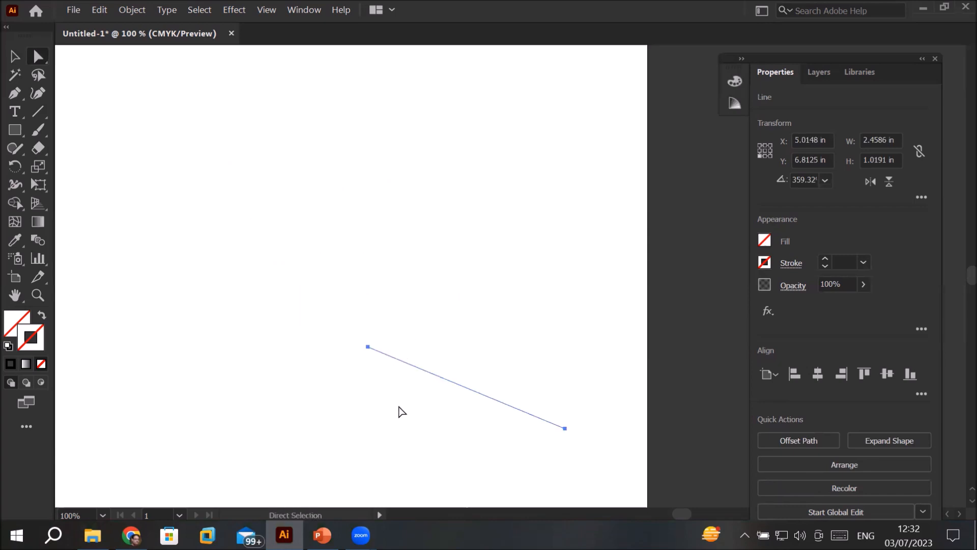
pyautogui.moveTo(426, 372); pyautogui.dragTo(360, 235)
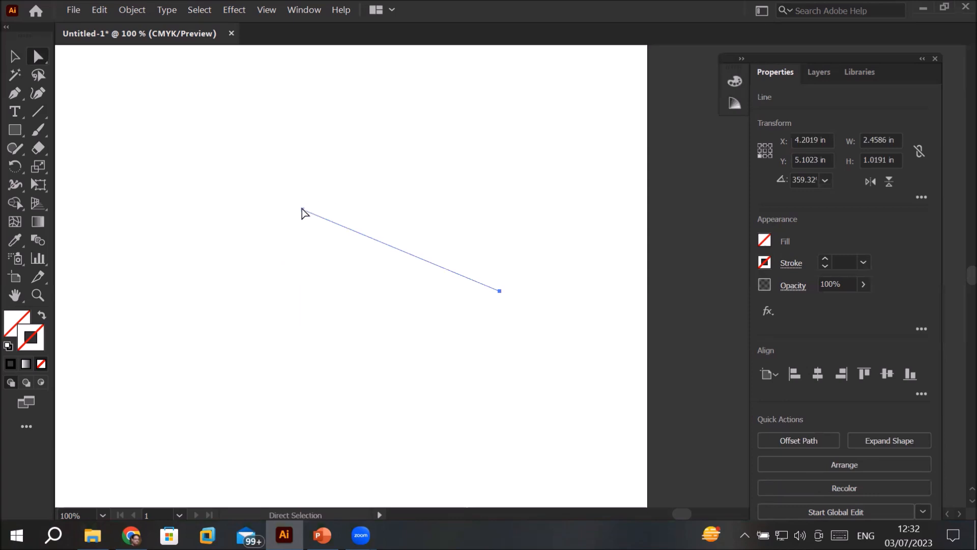
# Step: Deselect the strokeless line, then find it under Layer 1 and reselect it from the layer list
pyautogui.press('Delete')
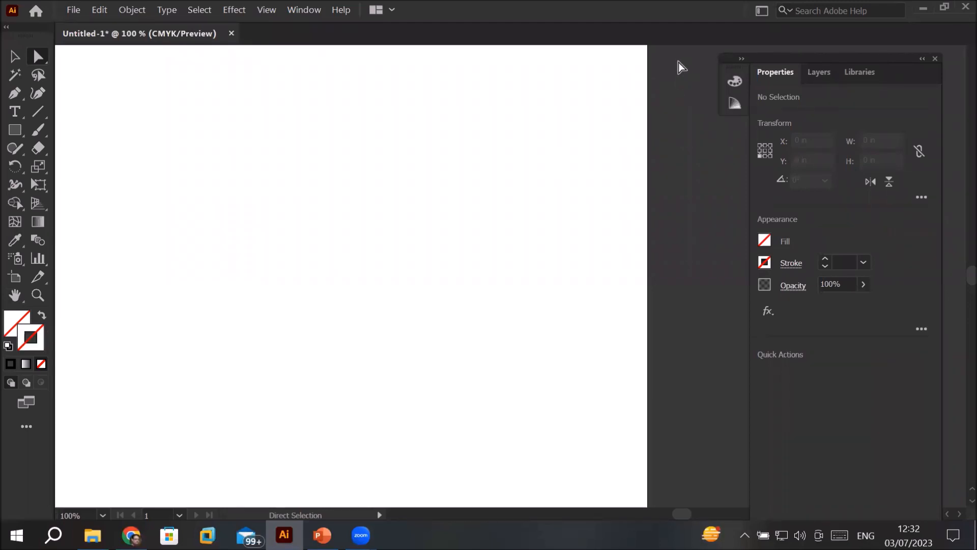
pyautogui.click(821, 74)
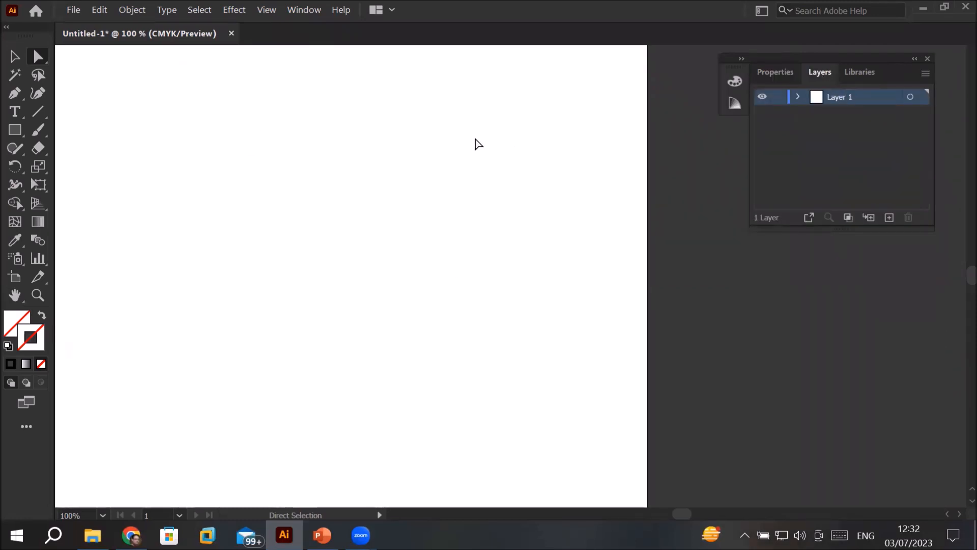
pyautogui.click(798, 97)
pyautogui.click(925, 115)
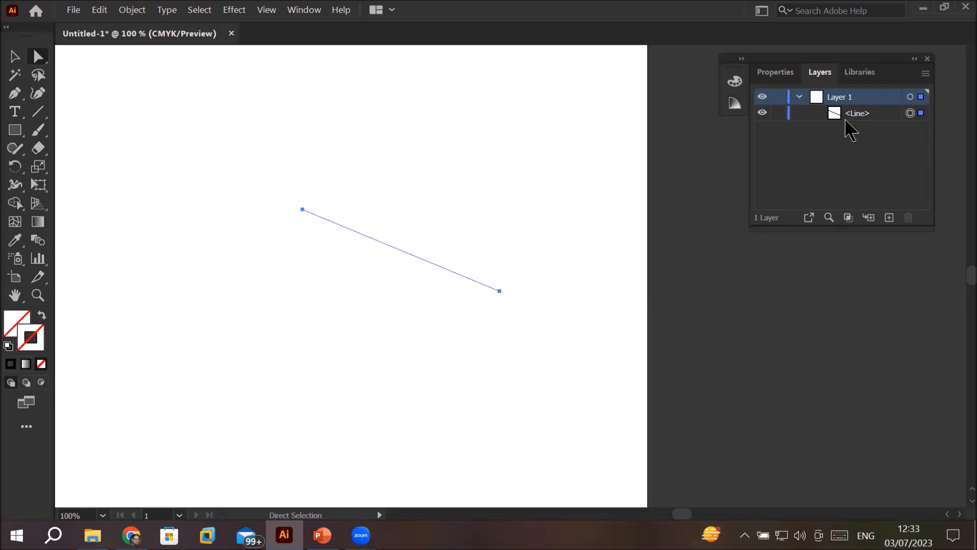
# Step: Look at the effects available for the selected line in its Properties without applying any
pyautogui.click(773, 74)
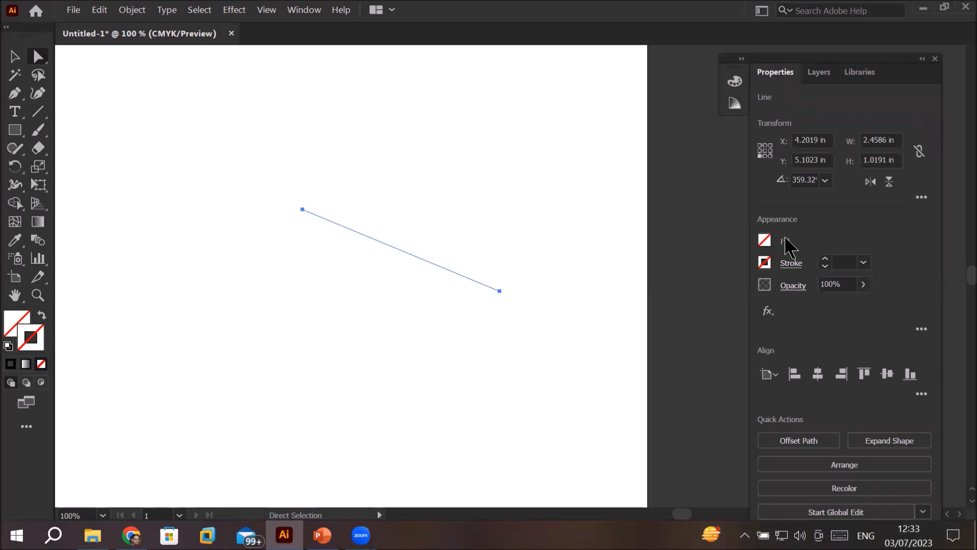
pyautogui.click(768, 311)
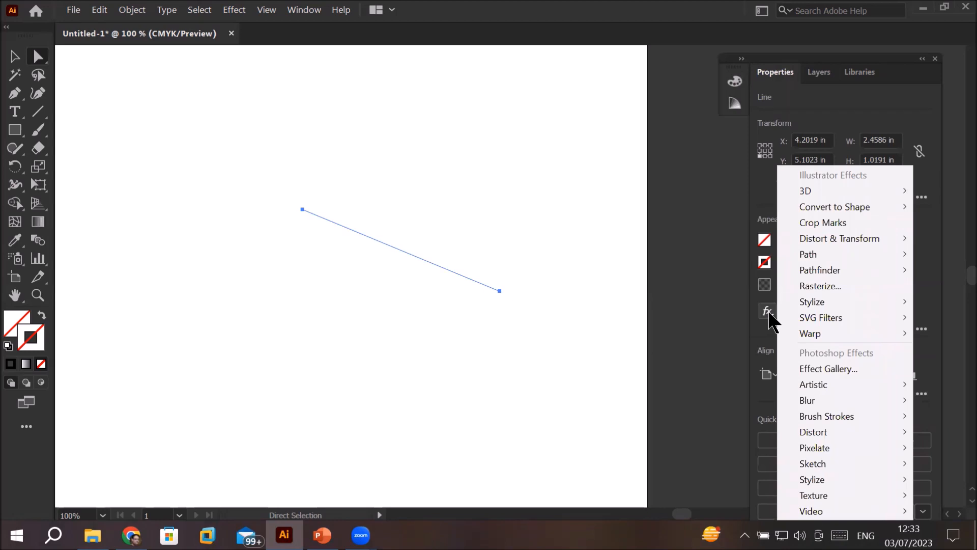
pyautogui.click(765, 319)
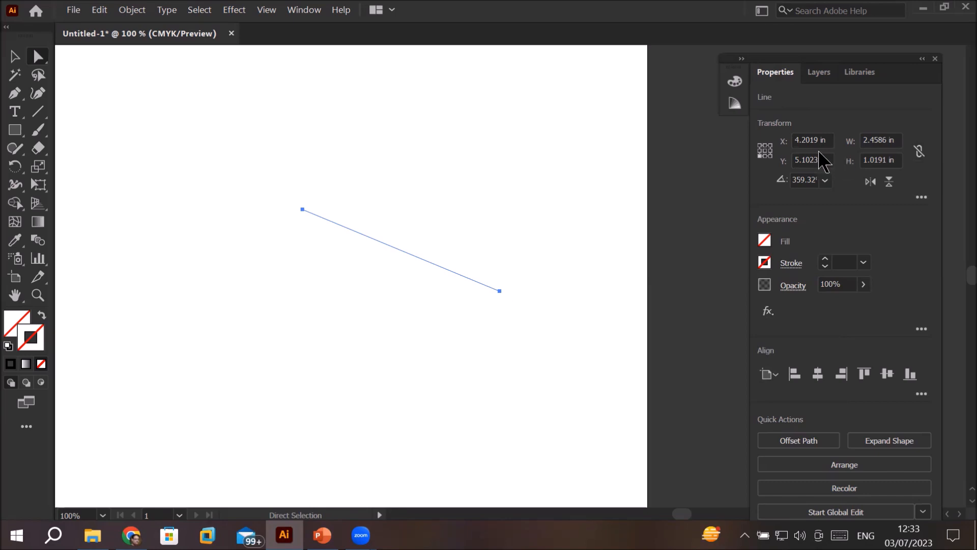
# Step: Give the selected line a visible black stroke with a weight of 1 pt
pyautogui.click(825, 259)
pyautogui.click(825, 258)
pyautogui.click(825, 258)
pyautogui.click(825, 259)
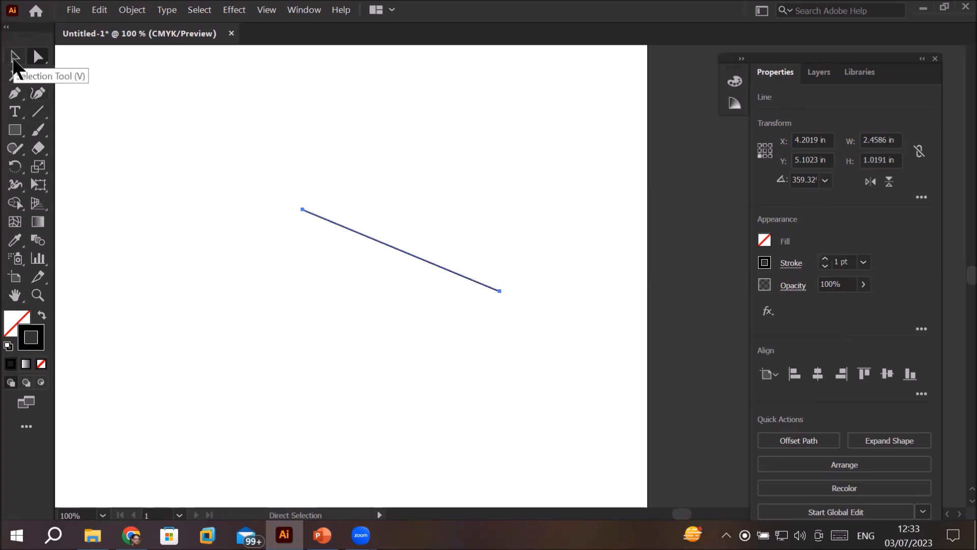
# Step: Move the line up and left with the Selection tool and rotate its start point down until nearly horizontal, about 2.37 in wide
pyautogui.click(13, 60)
pyautogui.moveTo(355, 233); pyautogui.dragTo(289, 206)
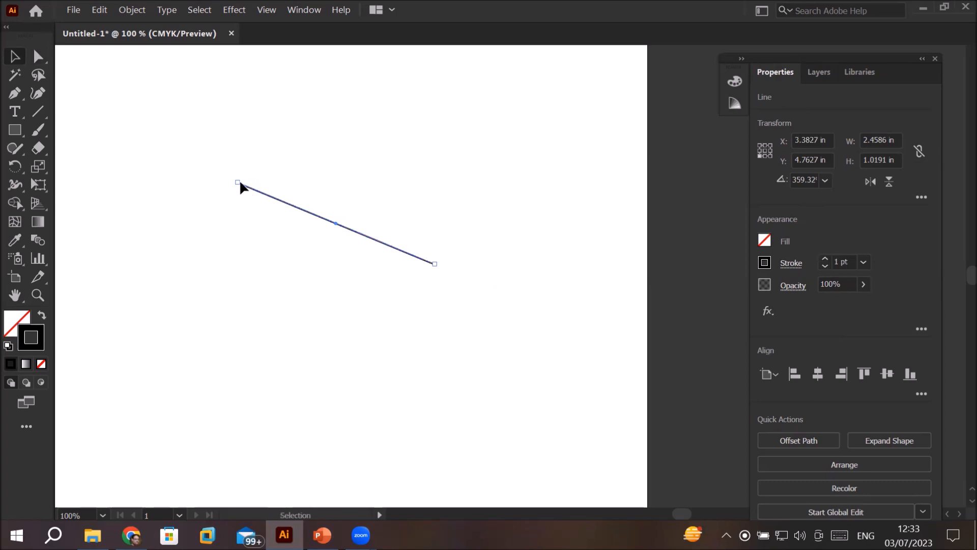
pyautogui.moveTo(240, 186); pyautogui.dragTo(245, 260)
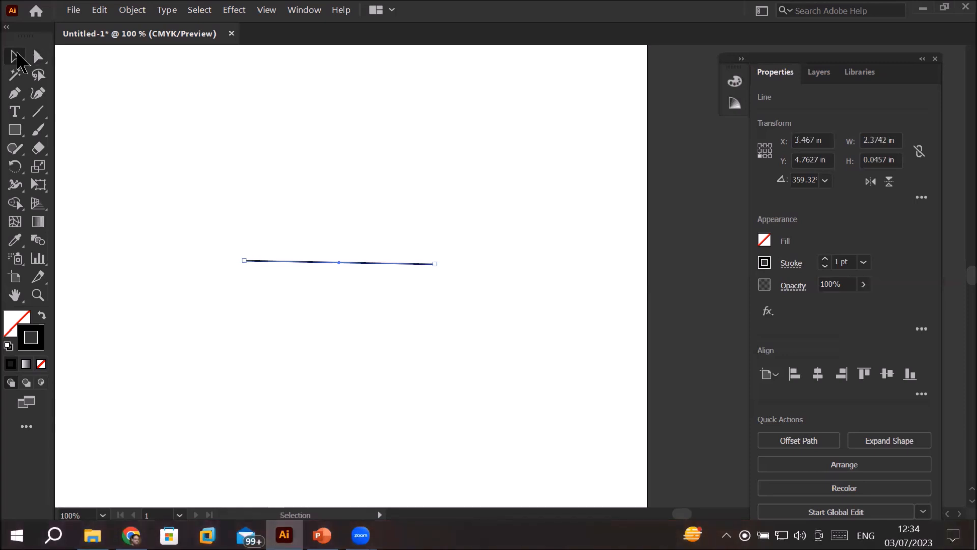
# Step: Reposition both end anchors with Direct Selection to make the line about 2.18 in wide, and move it to about X 3.16 in, Y 2.50 in
pyautogui.click(38, 57)
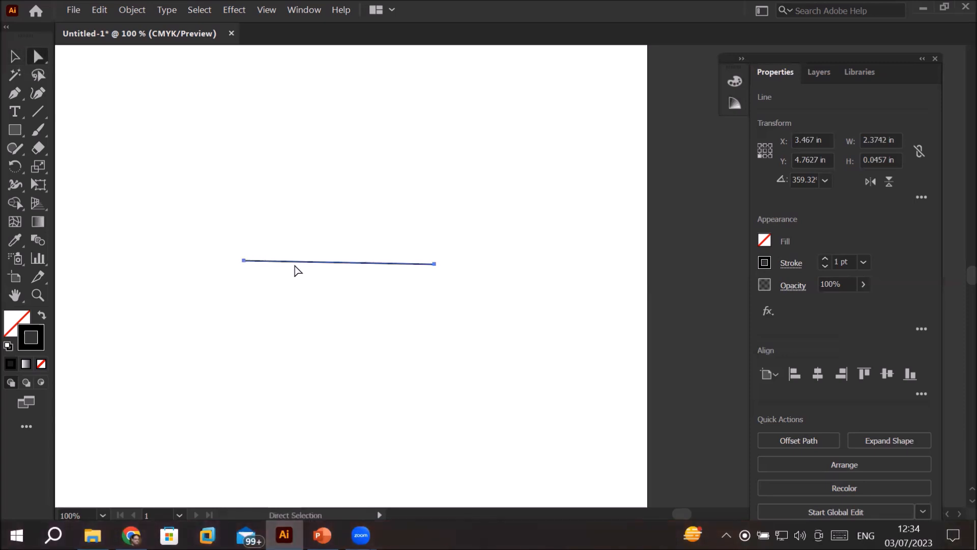
pyautogui.click(435, 266)
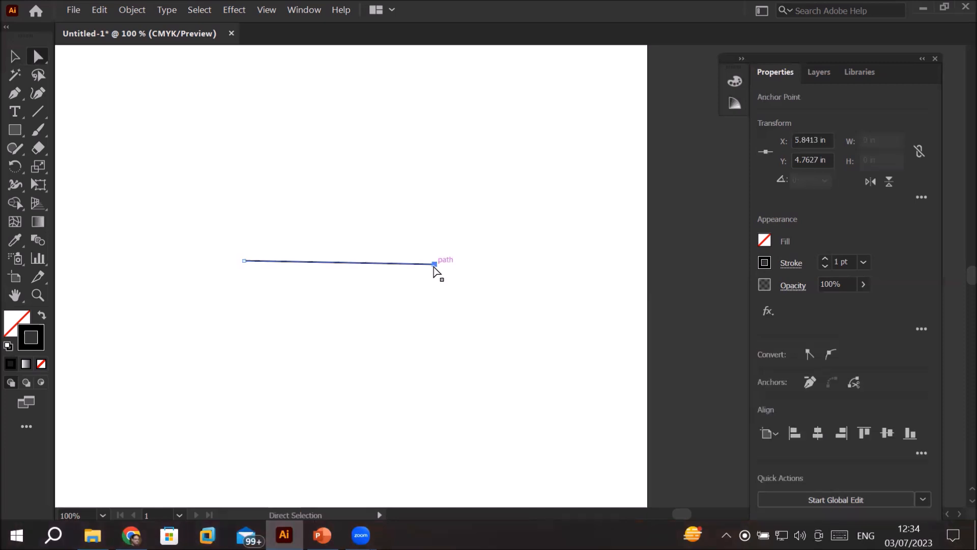
pyautogui.moveTo(434, 267); pyautogui.dragTo(529, 246)
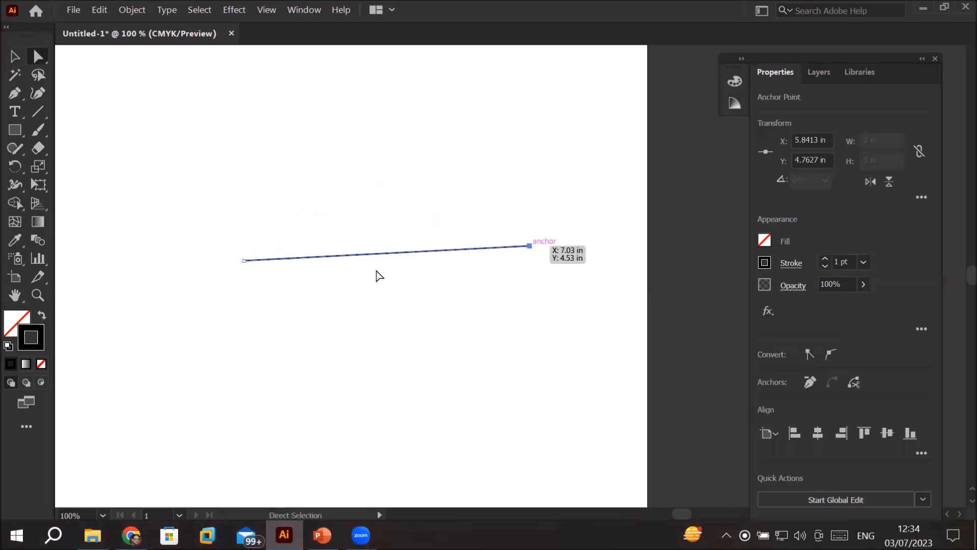
pyautogui.moveTo(245, 262); pyautogui.dragTo(354, 246)
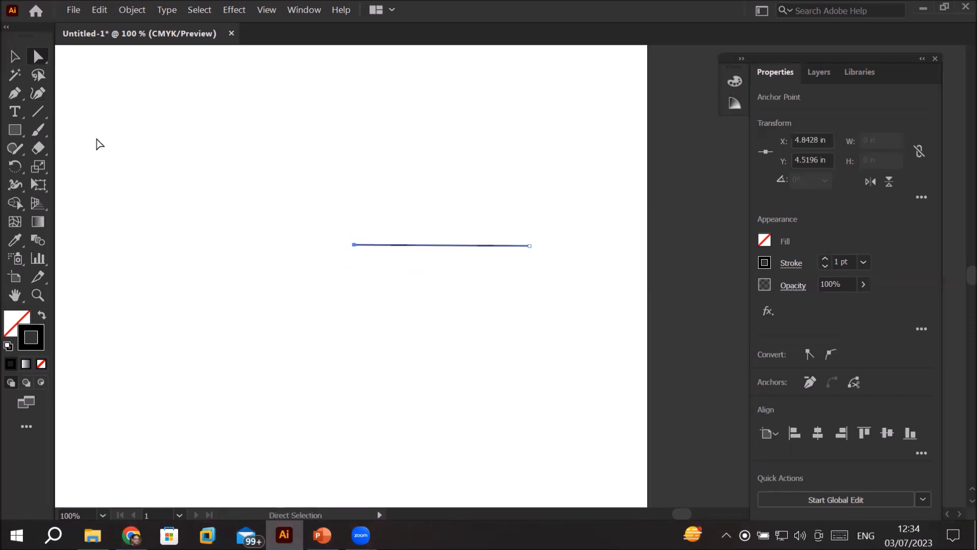
pyautogui.moveTo(328, 206); pyautogui.dragTo(594, 307)
pyautogui.moveTo(486, 248); pyautogui.dragTo(351, 108)
# Step: Duplicate the line downward and repeat the transformation to build a column of eleven evenly spaced copies beneath it
pyautogui.hotkey('ctrl', 'd')
pyautogui.hotkey('ctrl', 'd')
pyautogui.hotkey('ctrl', 'd')
pyautogui.hotkey('ctrl', 'd')
pyautogui.hotkey('ctrl', 'd')
pyautogui.hotkey('ctrl', 'd')
pyautogui.hotkey('ctrl', 'd')
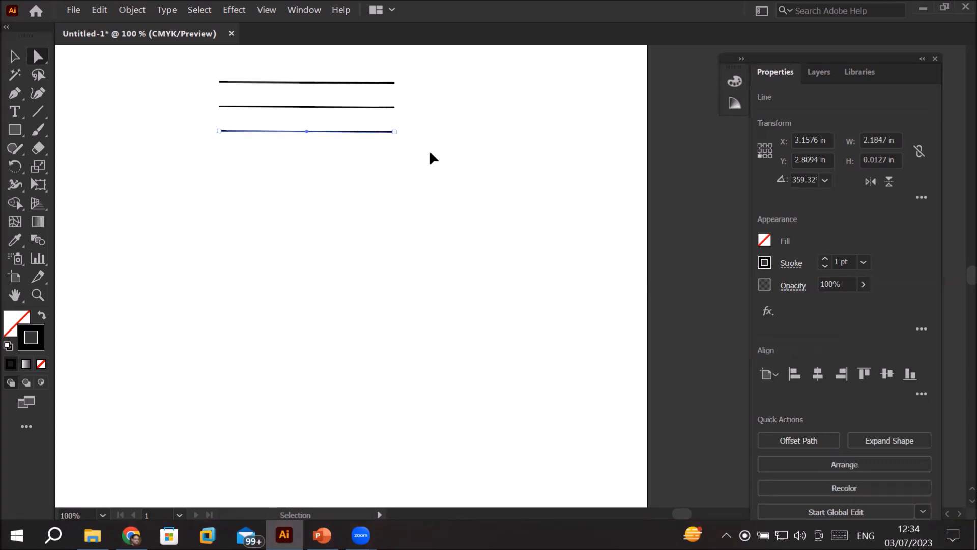
pyautogui.hotkey('ctrl', 'd')
pyautogui.hotkey('ctrl', 'd')
pyautogui.hotkey('ctrl', 'd')
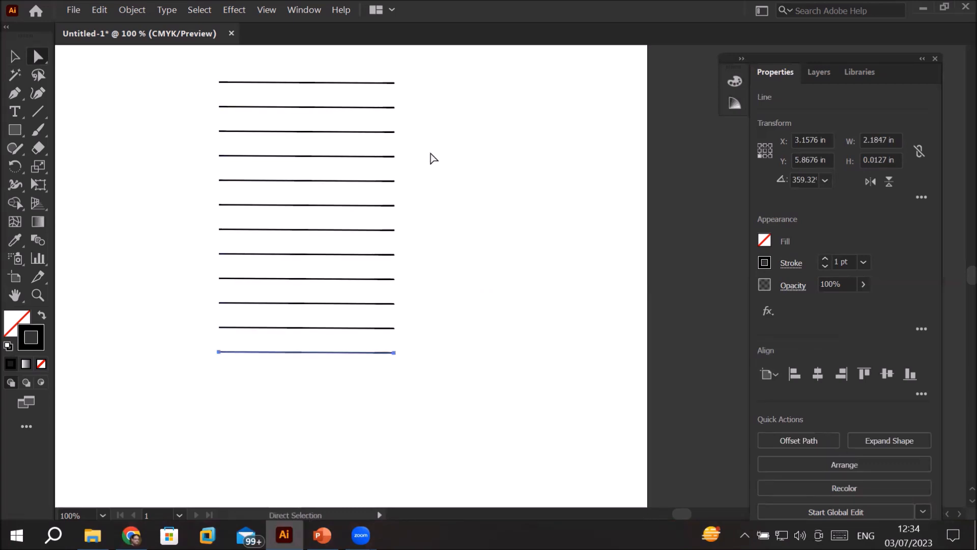
# Step: Undo the repeated duplications one after another until only the original line is left
pyautogui.hotkey('ctrl', 'z')
pyautogui.hotkey('ctrl', 'z')
pyautogui.hotkey('ctrl', 'z')
pyautogui.hotkey('ctrl', 'z')
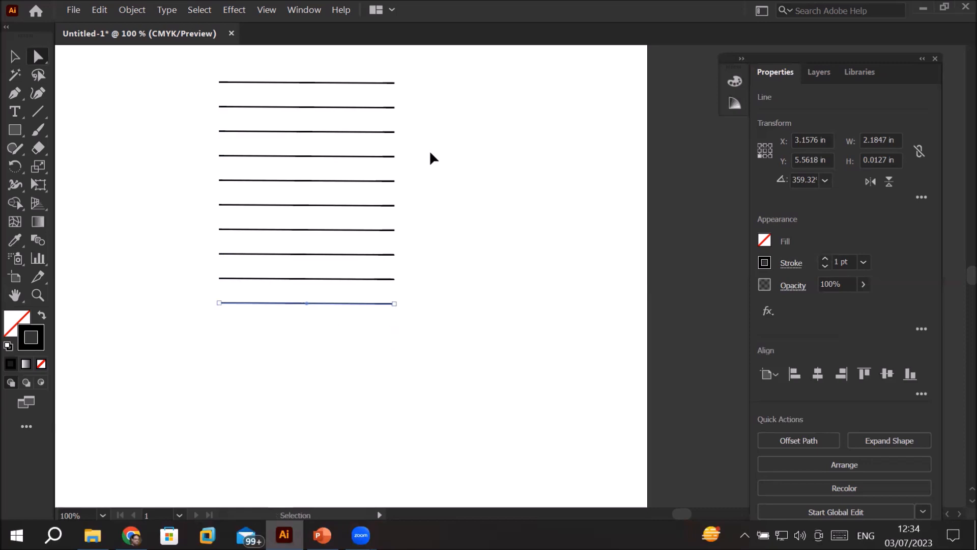
pyautogui.hotkey('ctrl', 'z')
pyautogui.hotkey('ctrl', 'z')
pyautogui.hotkey('ctrl', 'z')
pyautogui.hotkey('ctrl', 'z')
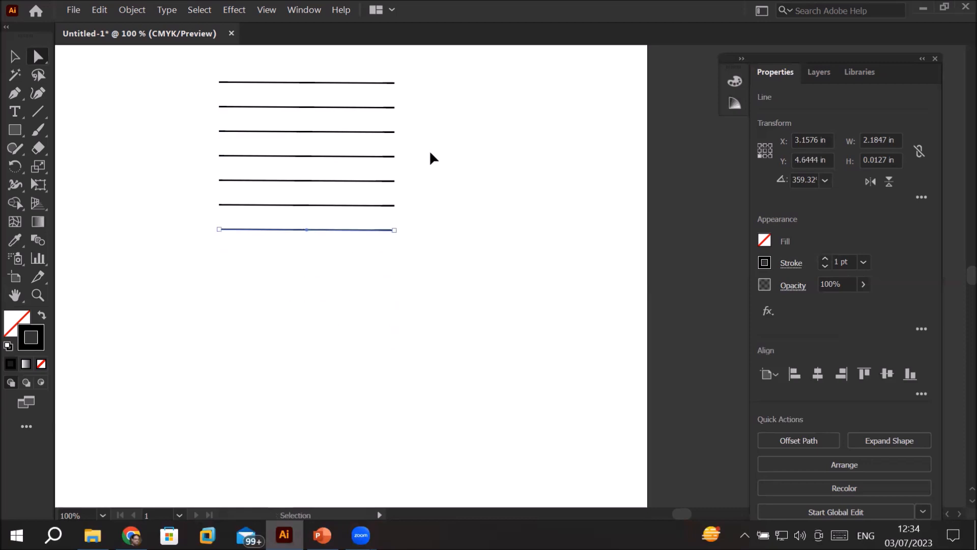
pyautogui.hotkey('ctrl', 'z')
pyautogui.hotkey('ctrl', 'z')
pyautogui.hotkey('ctrl', 'z')
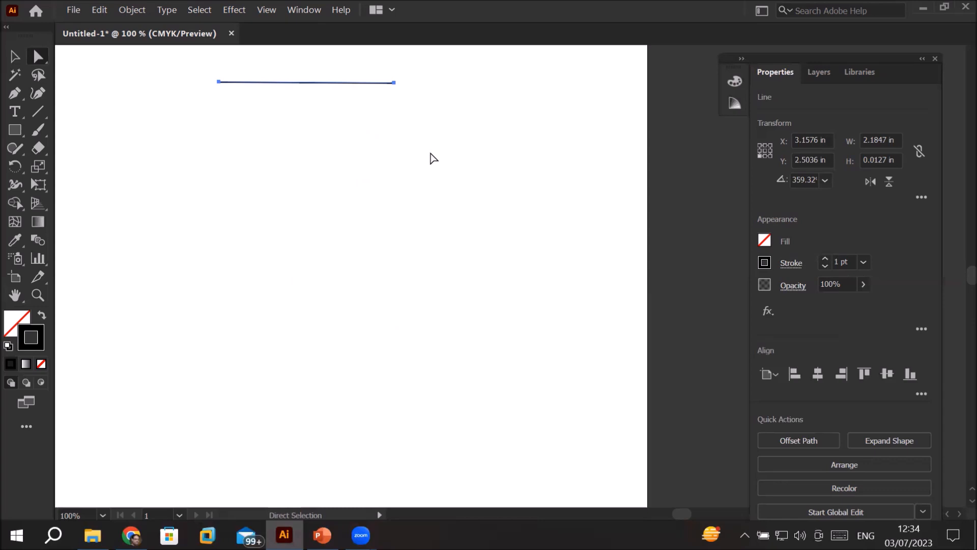
# Step: Look at the Undo Counts choices in the Performance preferences and close the dialog without changing anything
pyautogui.click(100, 16)
pyautogui.moveTo(210, 455)
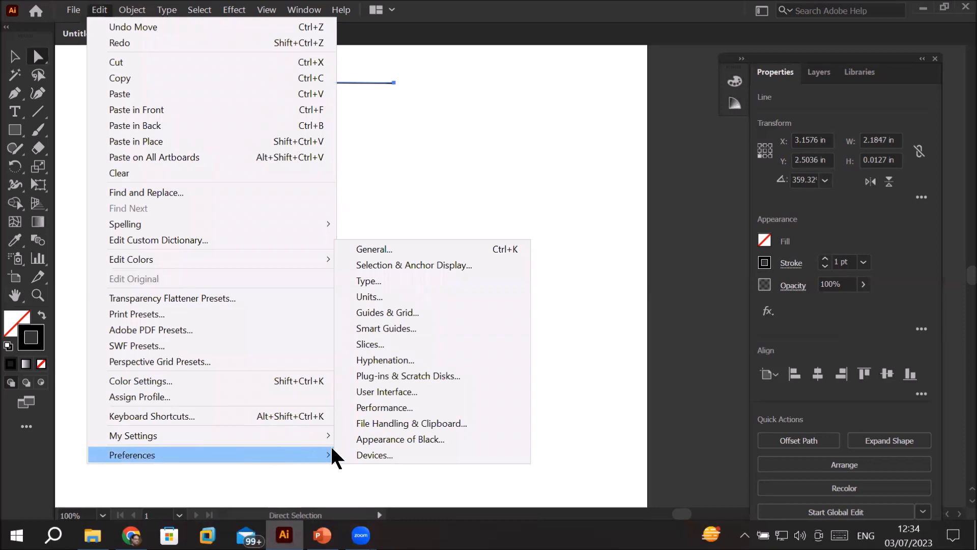
pyautogui.click(398, 407)
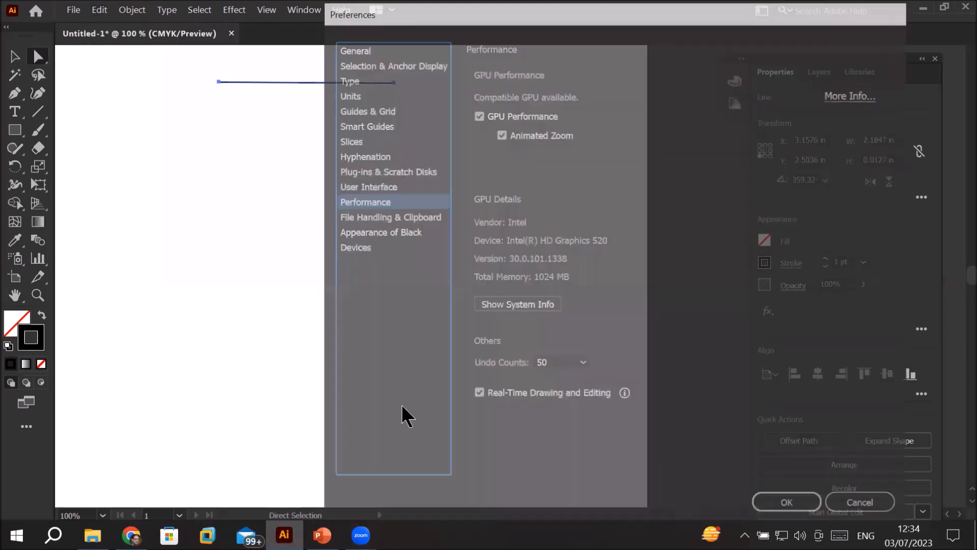
pyautogui.click(583, 363)
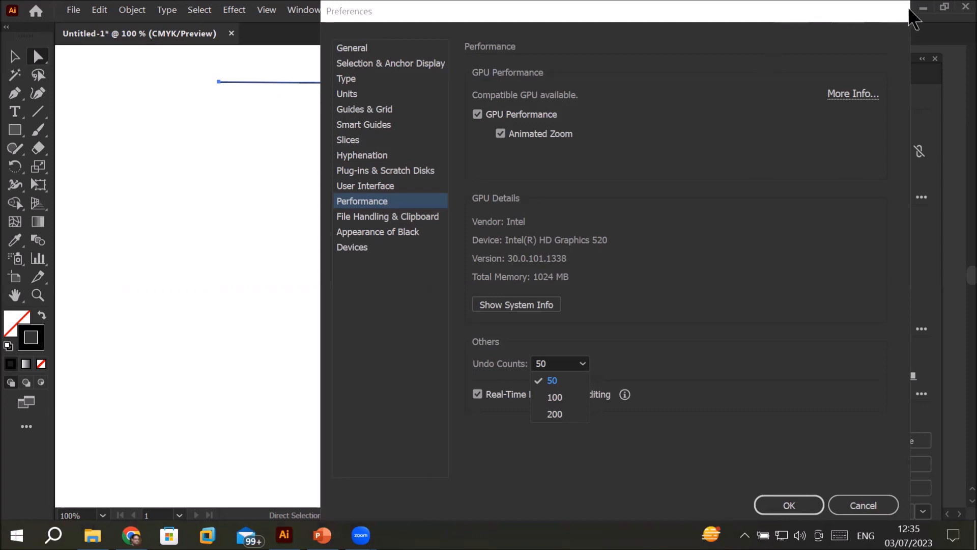
pyautogui.moveTo(837, 6); pyautogui.dragTo(642, 6)
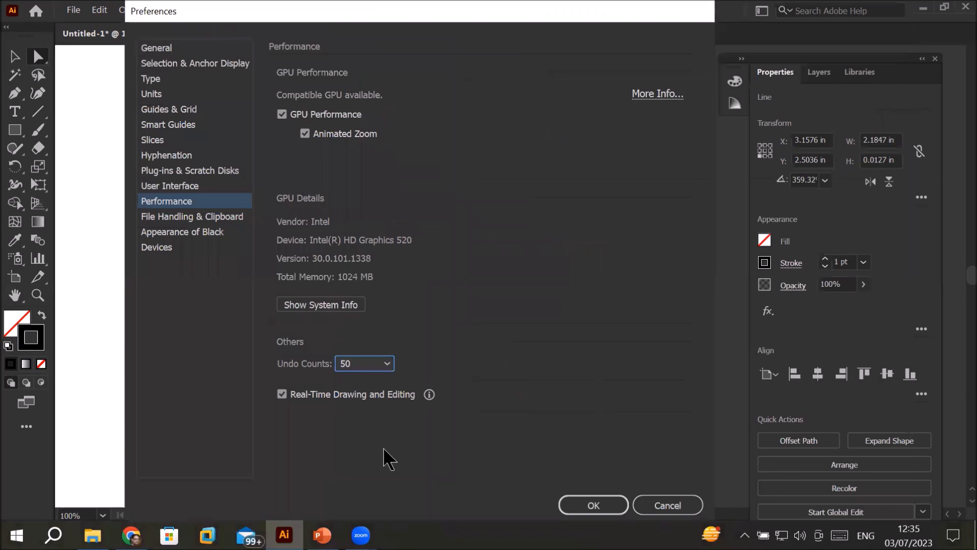
pyautogui.click(676, 509)
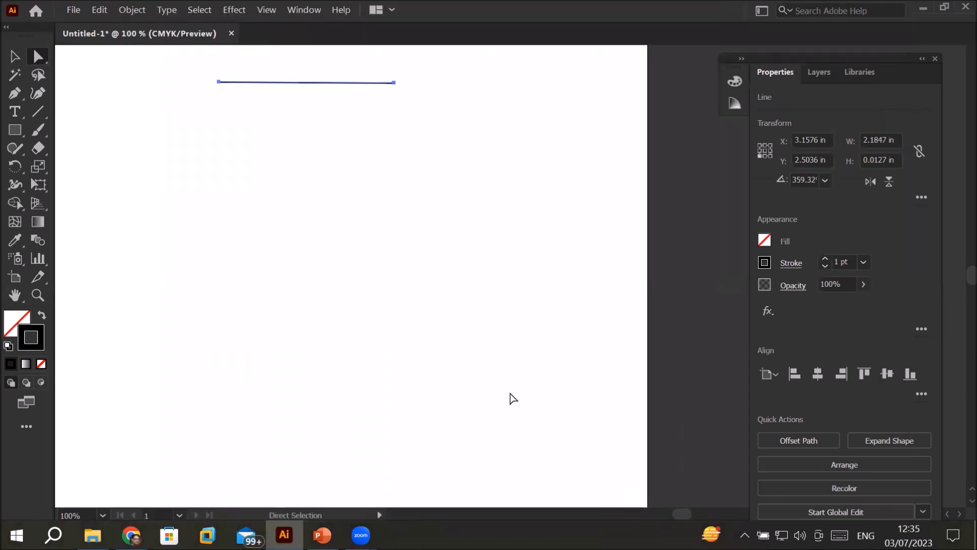
pyautogui.click(39, 62)
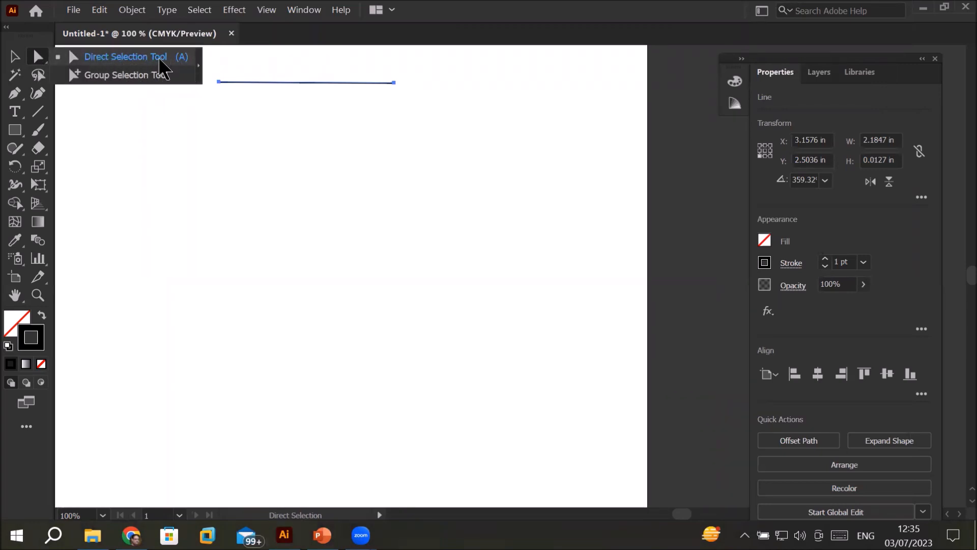
pyautogui.click(142, 56)
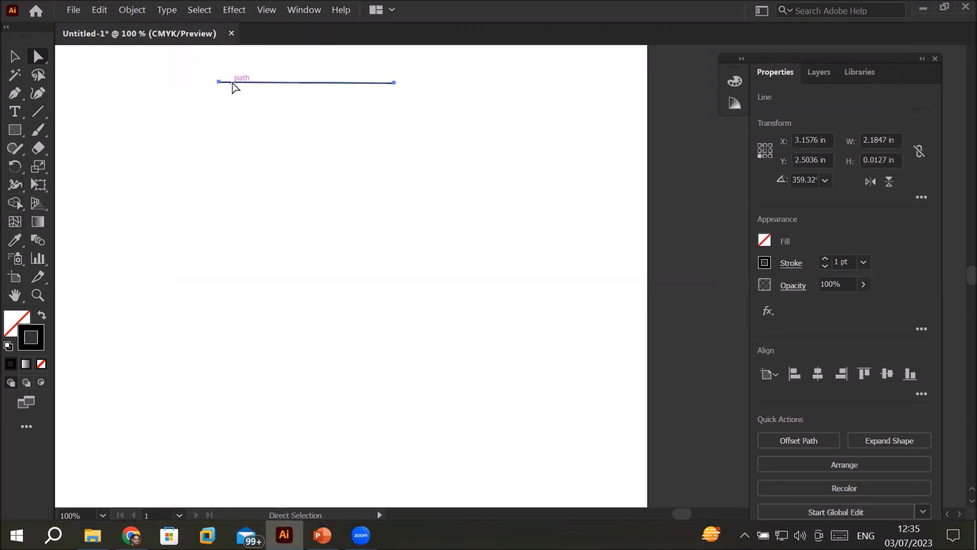
# Step: Draw a square about 2.72 in wide below the line with the Rectangle tool
pyautogui.click(15, 131)
pyautogui.click(84, 133)
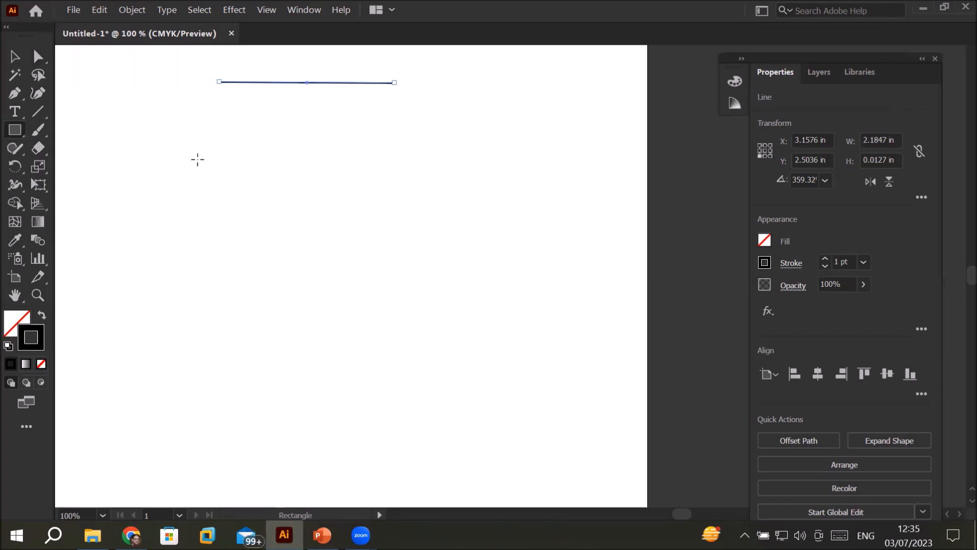
pyautogui.moveTo(228, 156); pyautogui.dragTo(446, 253)
# Step: Draw a circle about 2.66 in in diameter below the square with the Ellipse tool
pyautogui.scroll(-1, 499, 399)
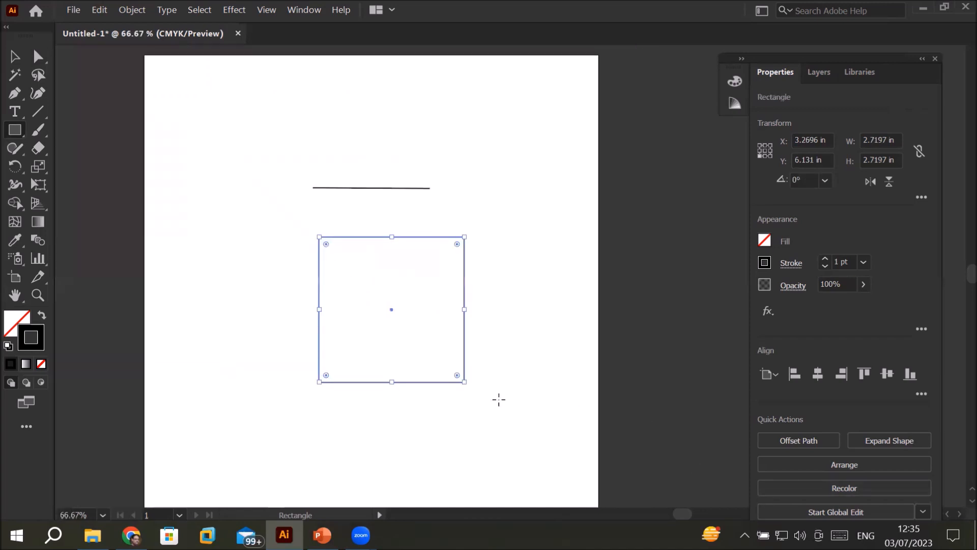
pyautogui.press('space')
pyautogui.moveTo(608, 463); pyautogui.dragTo(544, 288)
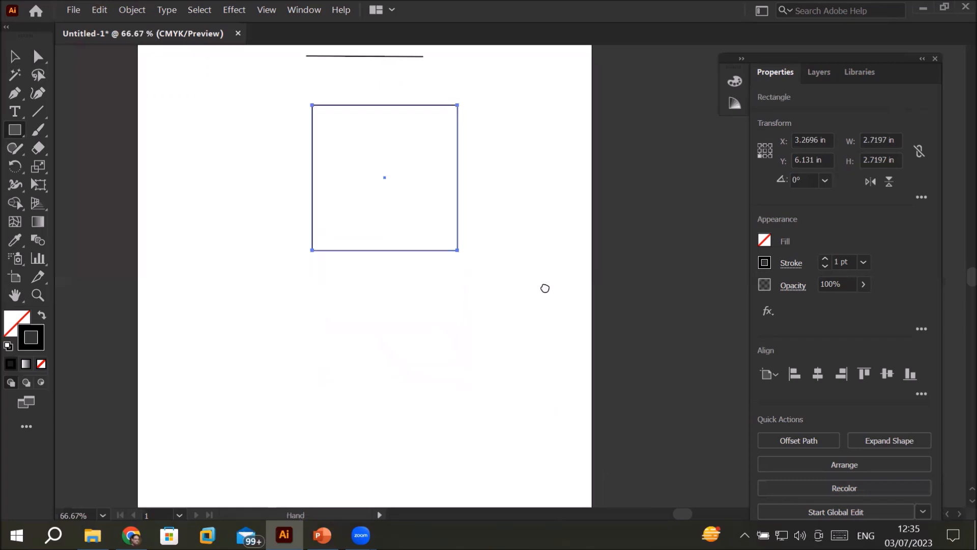
pyautogui.click(16, 132)
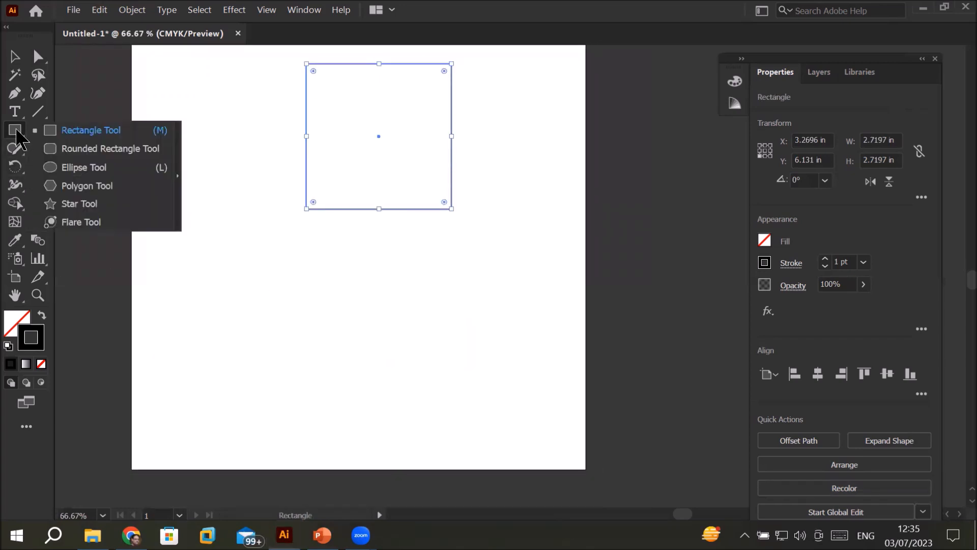
pyautogui.click(81, 168)
pyautogui.moveTo(324, 300); pyautogui.dragTo(465, 385)
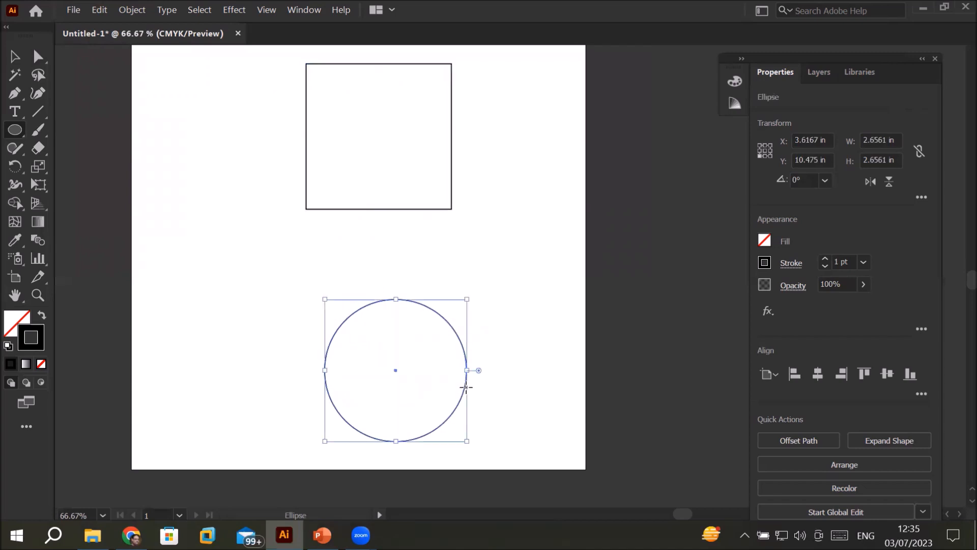
# Step: Place the circle and square side by side: the square at about X 4.86 in, Y 7.23 in and the circle at X 1.14 in, Y 7.29 in
pyautogui.click(15, 56)
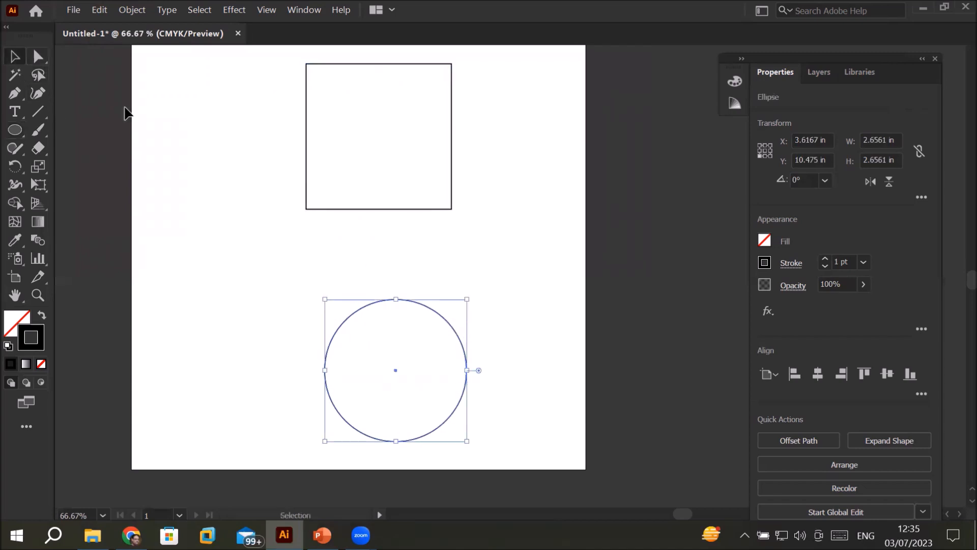
pyautogui.moveTo(375, 209); pyautogui.dragTo(460, 269)
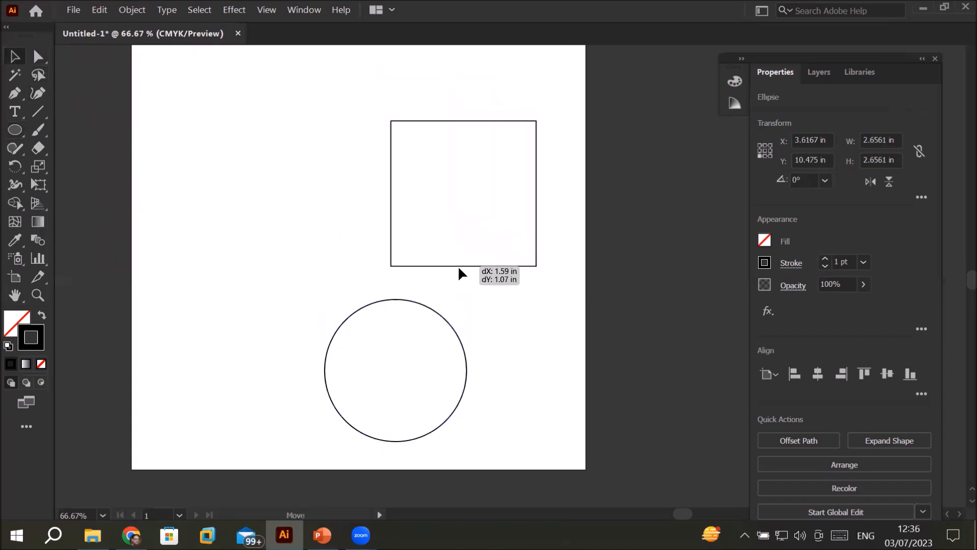
pyautogui.click(292, 251)
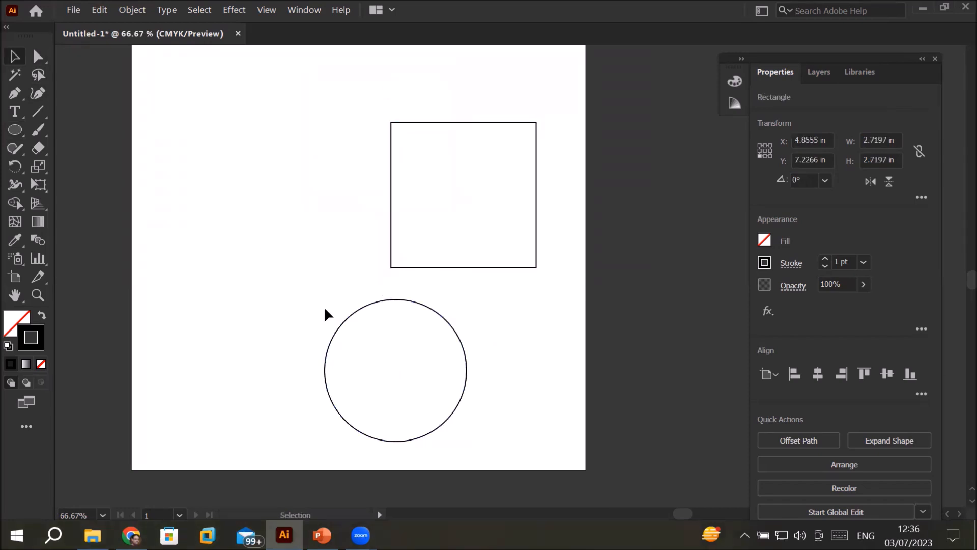
pyautogui.moveTo(338, 322); pyautogui.dragTo(206, 153)
# Step: Create a six-sided polygon with a radius of 1 in below the circle using the Polygon tool
pyautogui.click(17, 131)
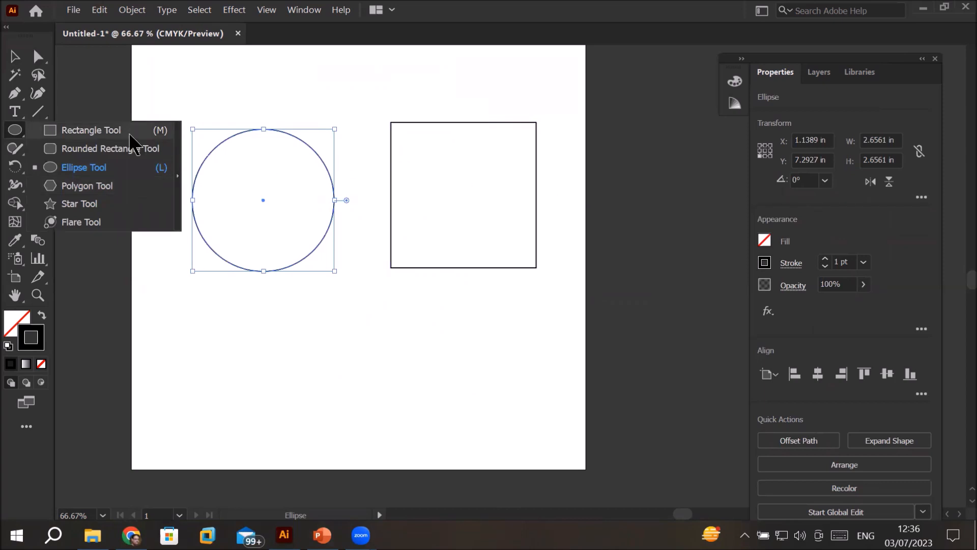
pyautogui.click(73, 184)
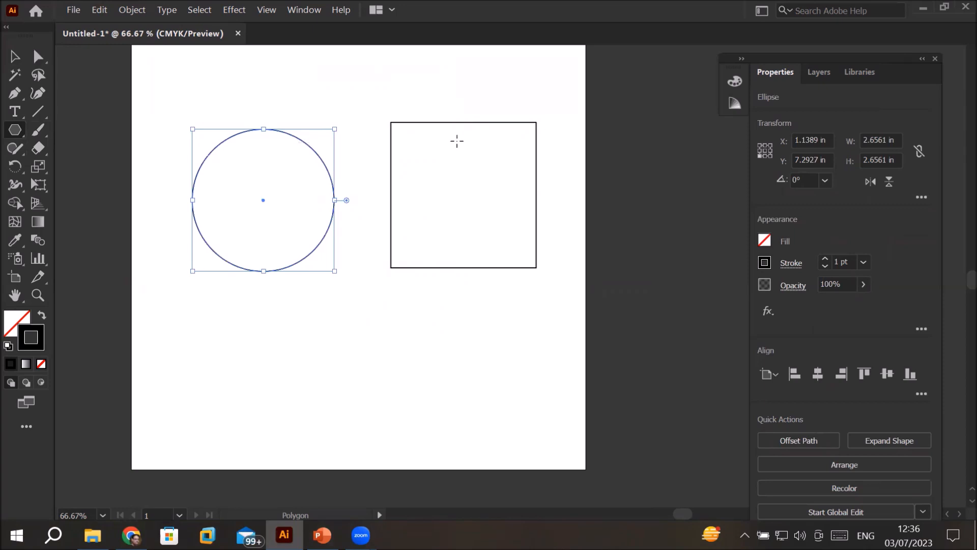
pyautogui.click(272, 359)
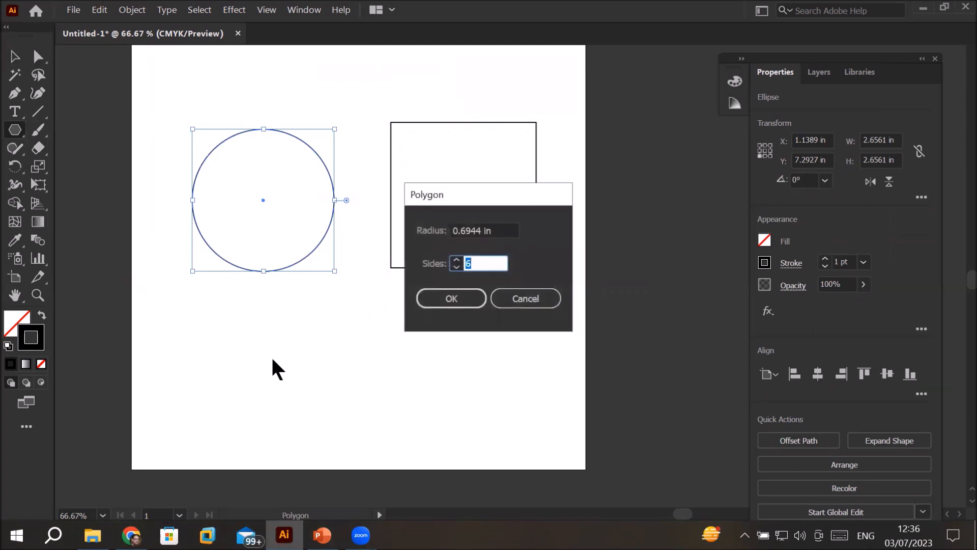
pyautogui.click(492, 262)
pyautogui.click(504, 227)
pyautogui.press('Right')
pyautogui.click(462, 226)
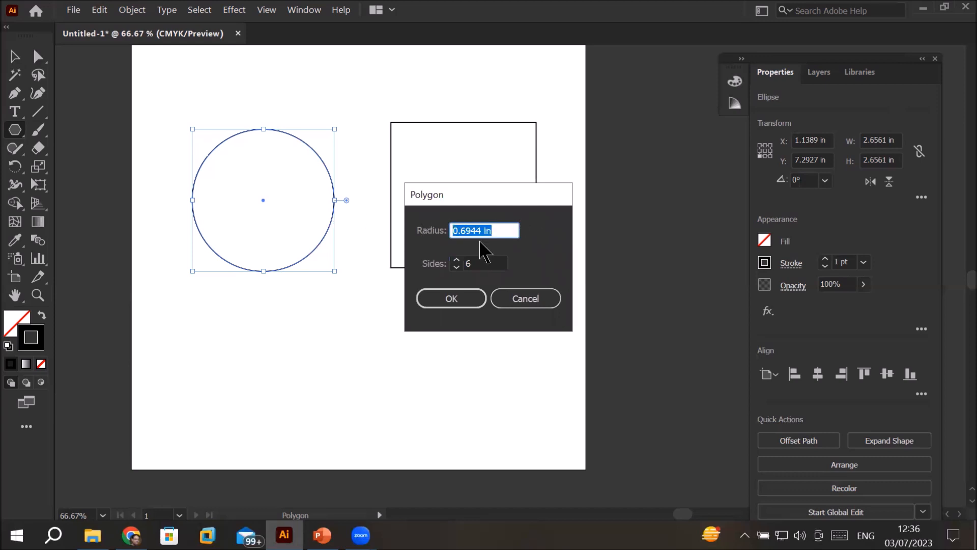
pyautogui.write('1')
pyautogui.click(489, 265)
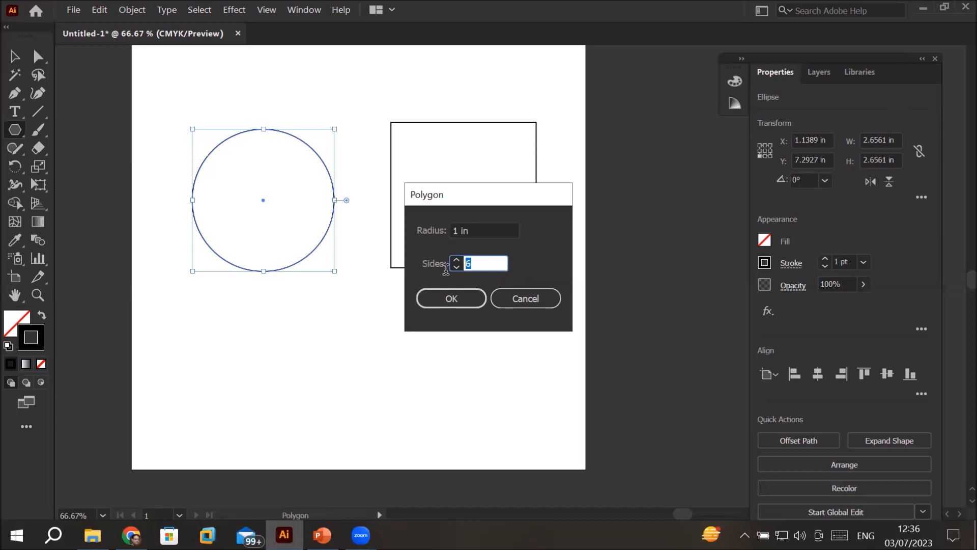
pyautogui.click(450, 301)
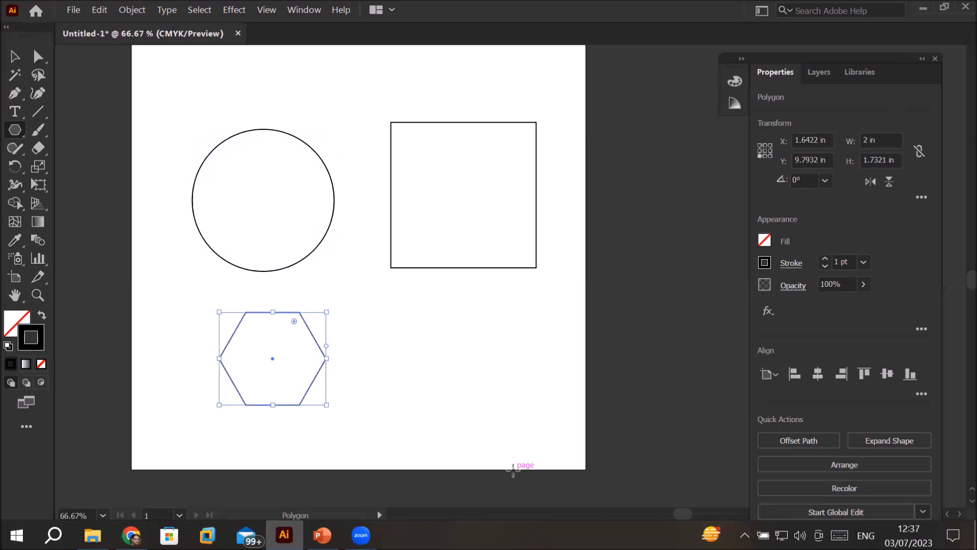
# Step: Create a three-sided polygon with a 1 in radius beside the hexagon and shift it slightly to about X 5.44 in, Y 9.68 in
pyautogui.click(463, 353)
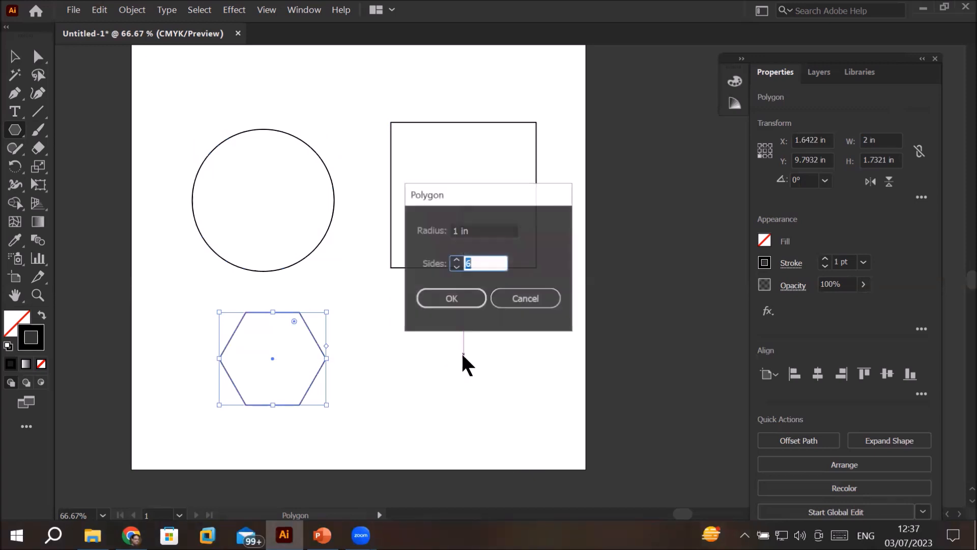
pyautogui.click(457, 266)
pyautogui.click(457, 266)
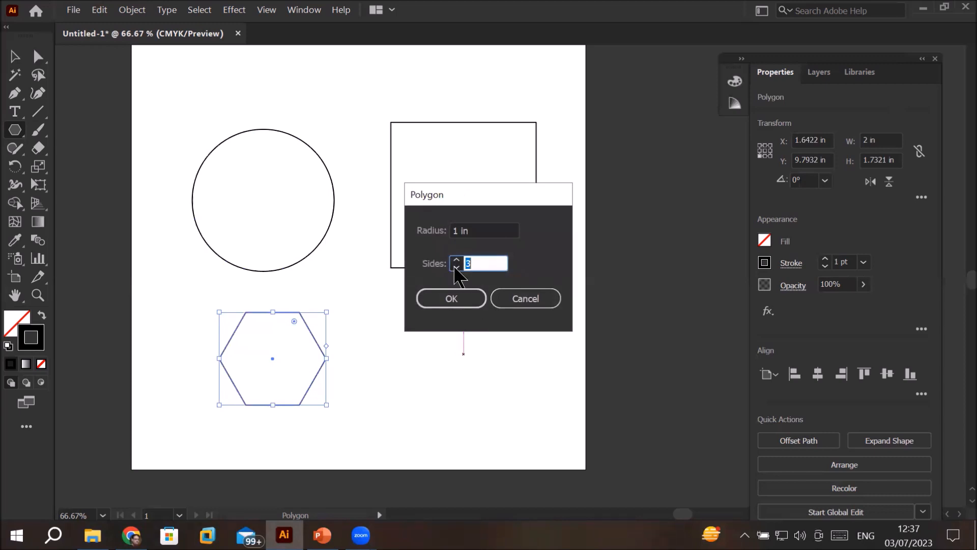
pyautogui.click(492, 264)
pyautogui.click(446, 300)
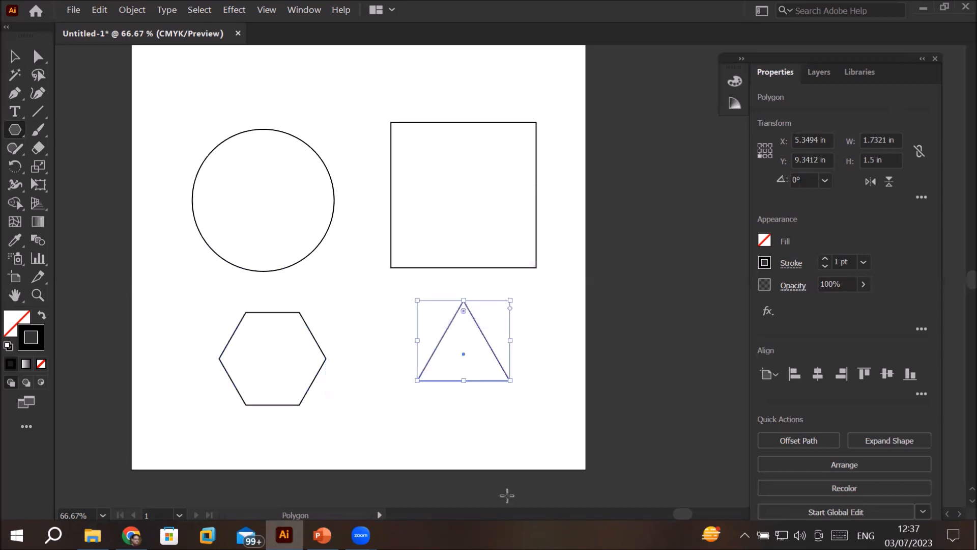
pyautogui.click(15, 56)
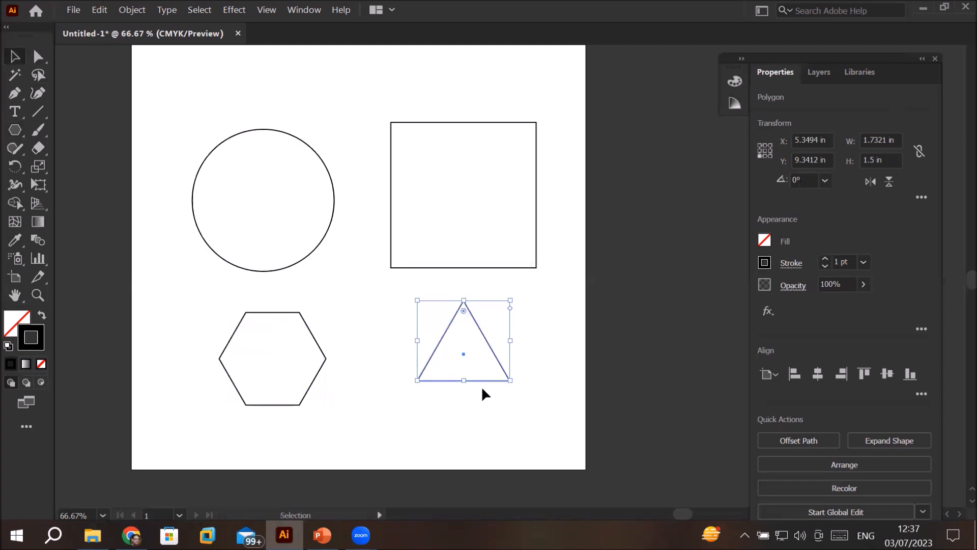
pyautogui.moveTo(491, 378); pyautogui.dragTo(496, 396)
# Step: Start a star between the hexagon and the triangle with the Star tool and set its Radius 1 to 1 in
pyautogui.click(13, 133)
pyautogui.click(12, 133)
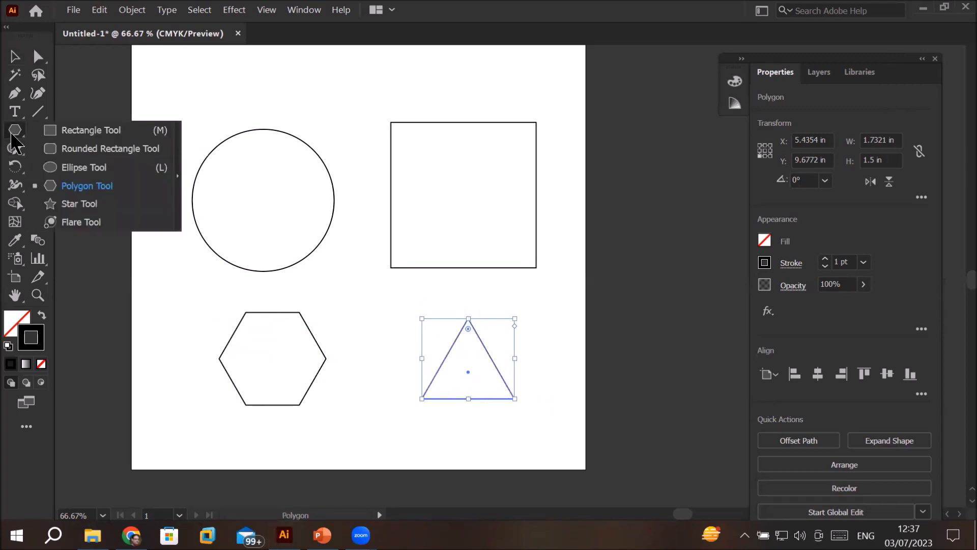
pyautogui.click(86, 202)
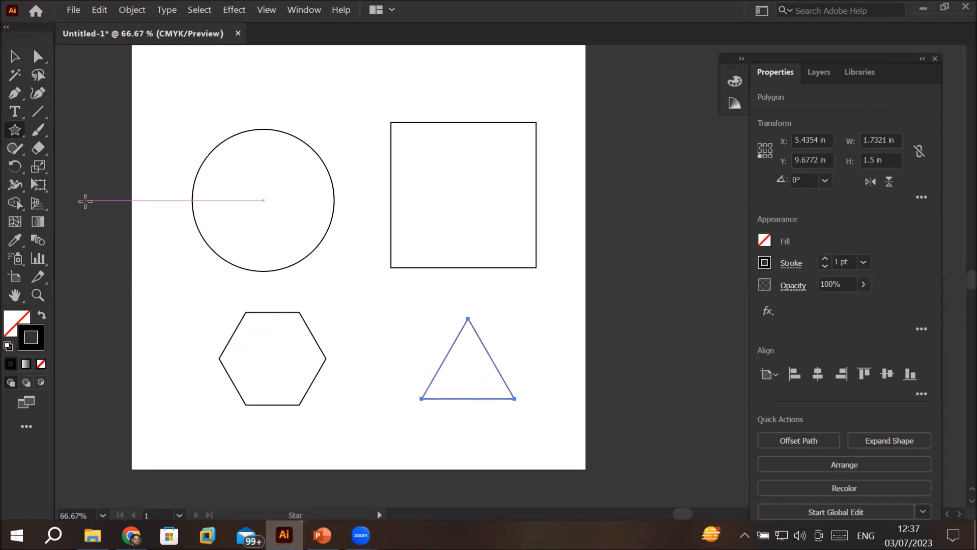
pyautogui.click(376, 342)
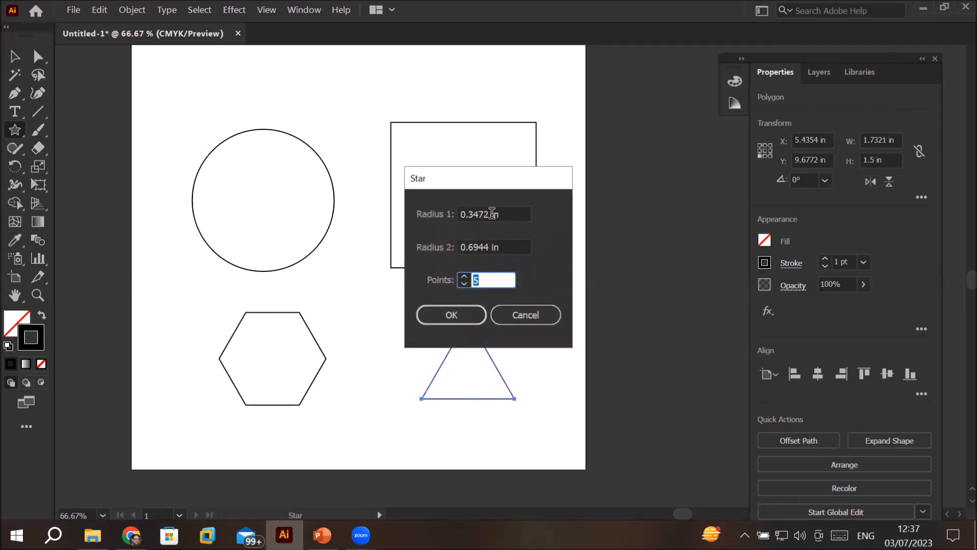
pyautogui.moveTo(491, 213); pyautogui.dragTo(419, 212)
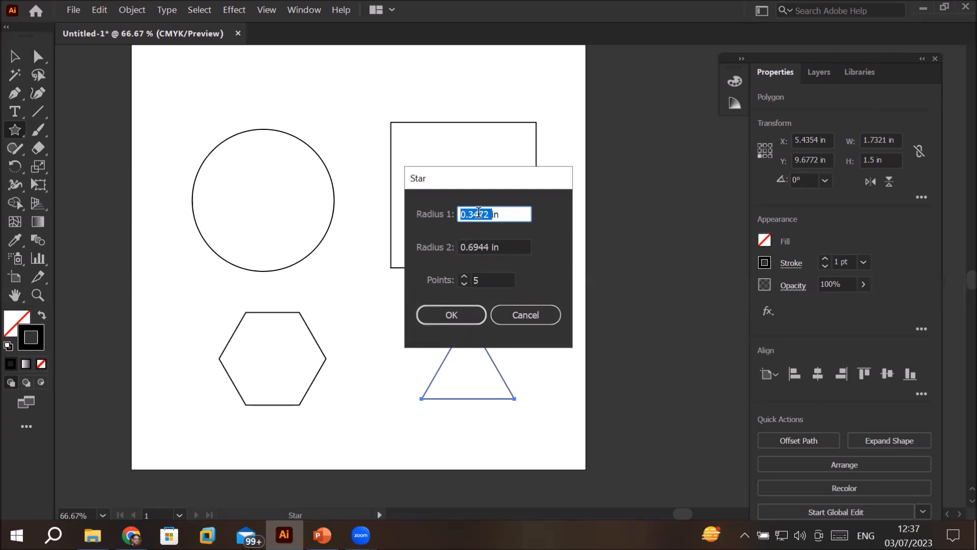
pyautogui.moveTo(492, 246); pyautogui.dragTo(461, 247)
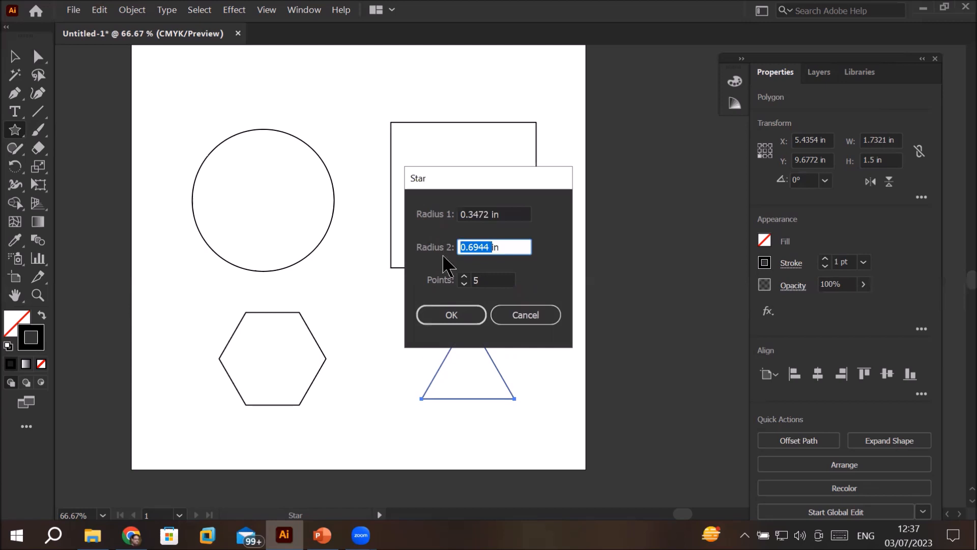
pyautogui.moveTo(493, 213); pyautogui.dragTo(437, 216)
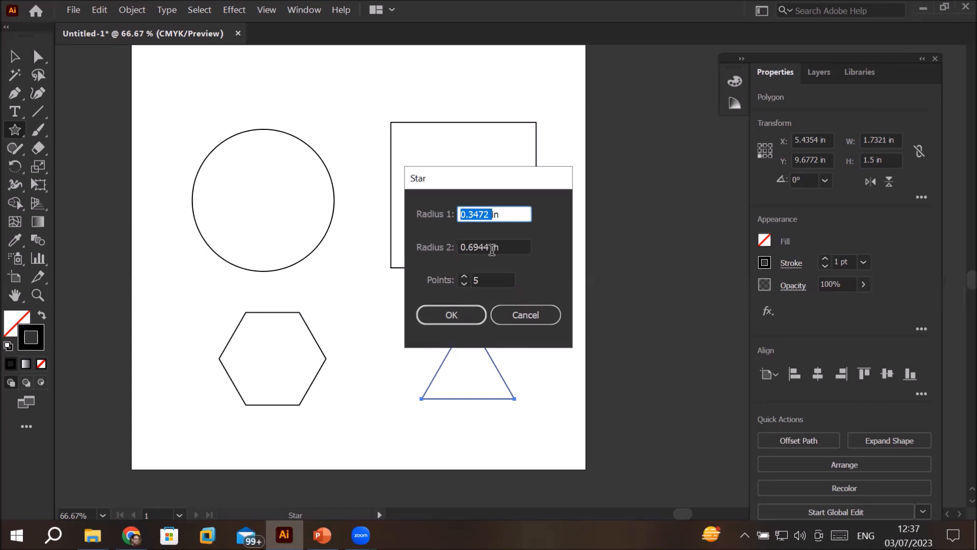
pyautogui.moveTo(493, 247); pyautogui.dragTo(430, 253)
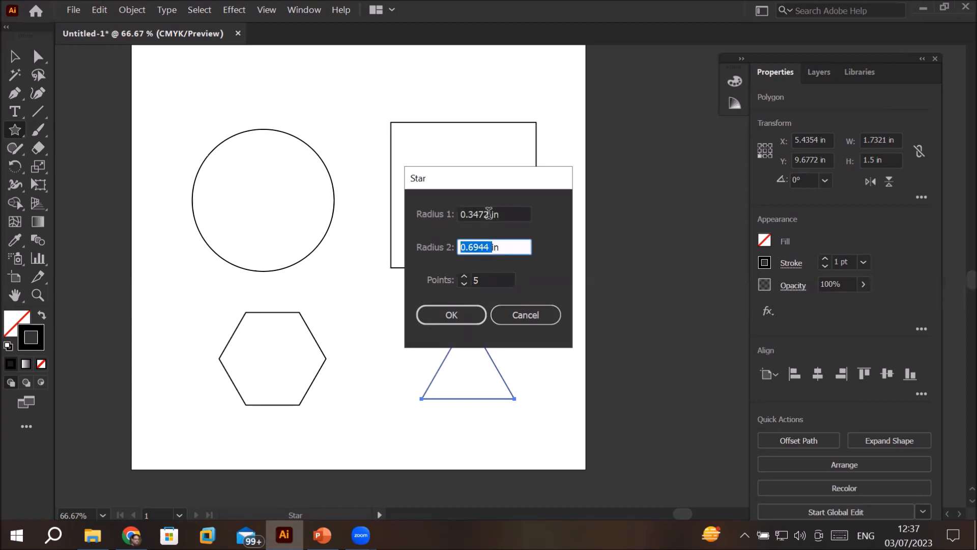
pyautogui.moveTo(492, 213); pyautogui.dragTo(420, 224)
pyautogui.write('1')
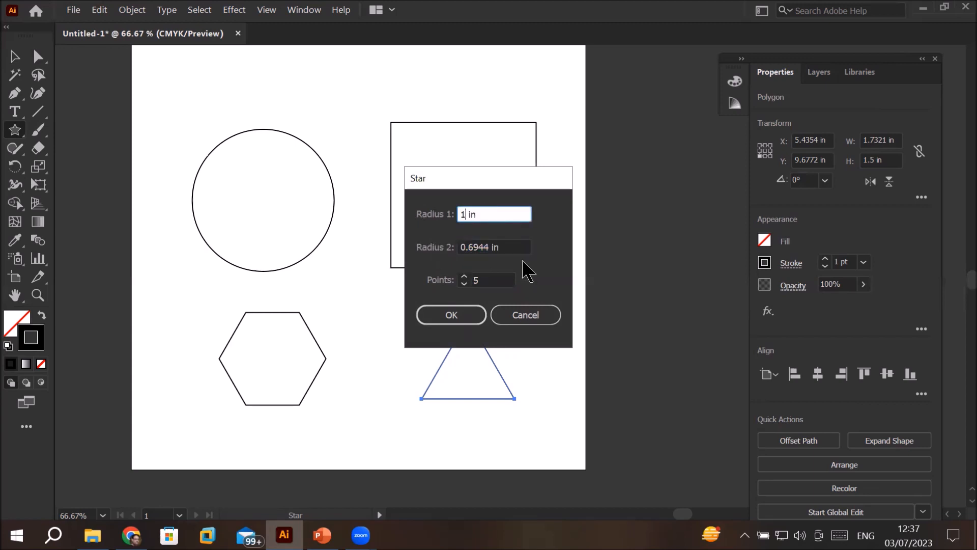
# Step: Set the star's Radius 2 to 0.5 in and create it with 5 points
pyautogui.moveTo(494, 247); pyautogui.dragTo(361, 249)
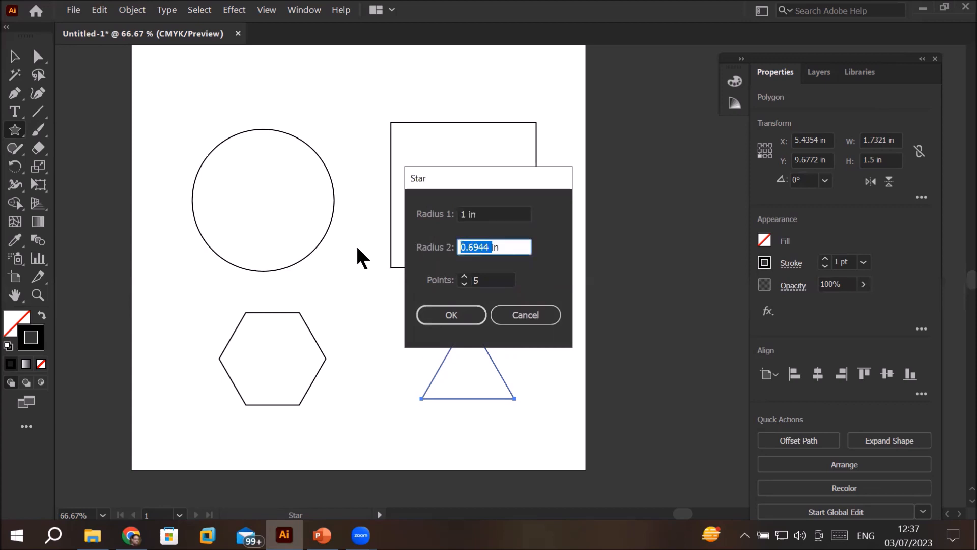
pyautogui.press('BackSpace')
pyautogui.write('.5')
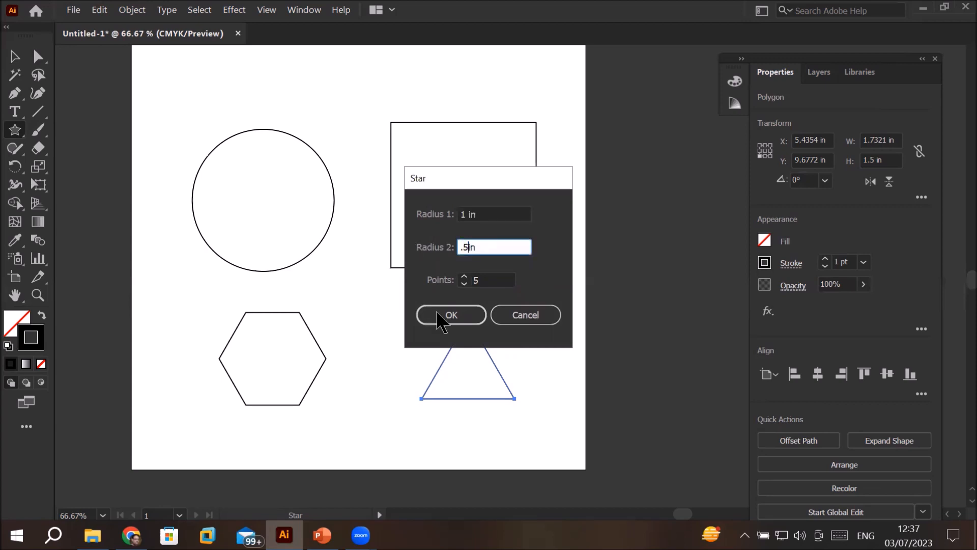
pyautogui.click(490, 280)
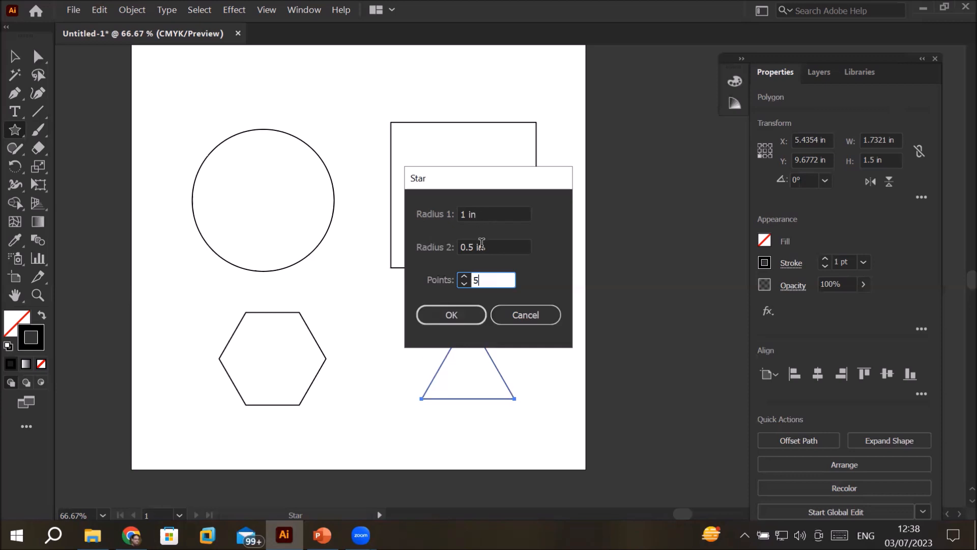
pyautogui.moveTo(476, 244); pyautogui.dragTo(436, 246)
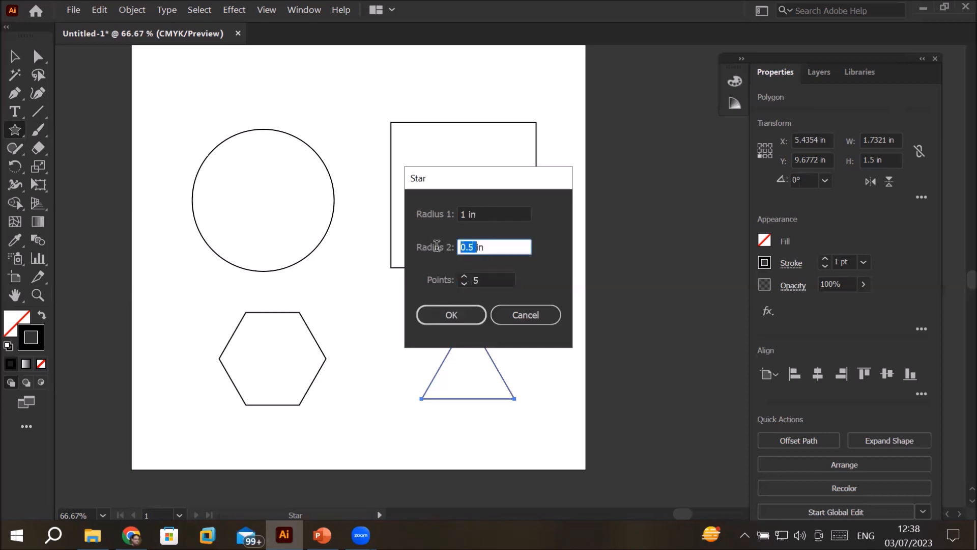
pyautogui.click(443, 312)
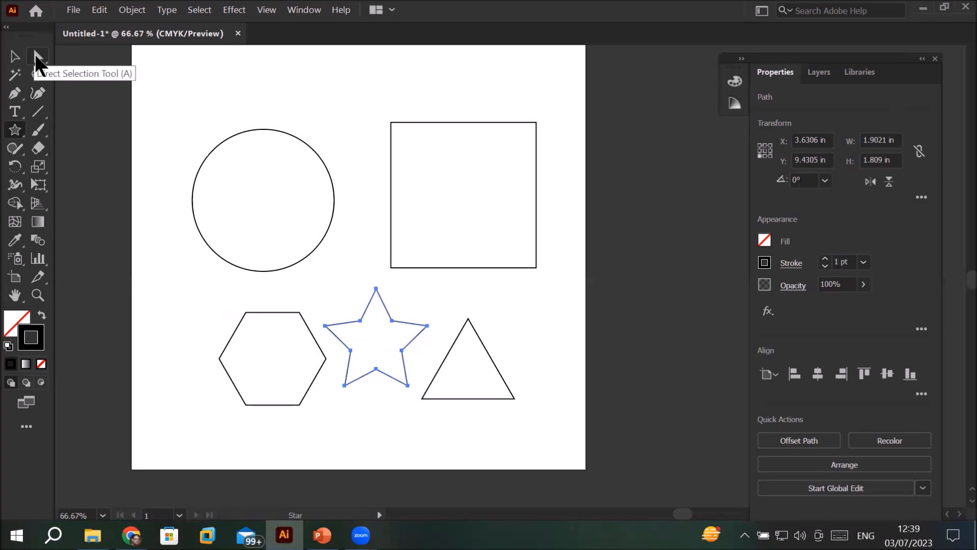
# Step: Select the circle with the Selection tool and show the Control bar
pyautogui.click(14, 57)
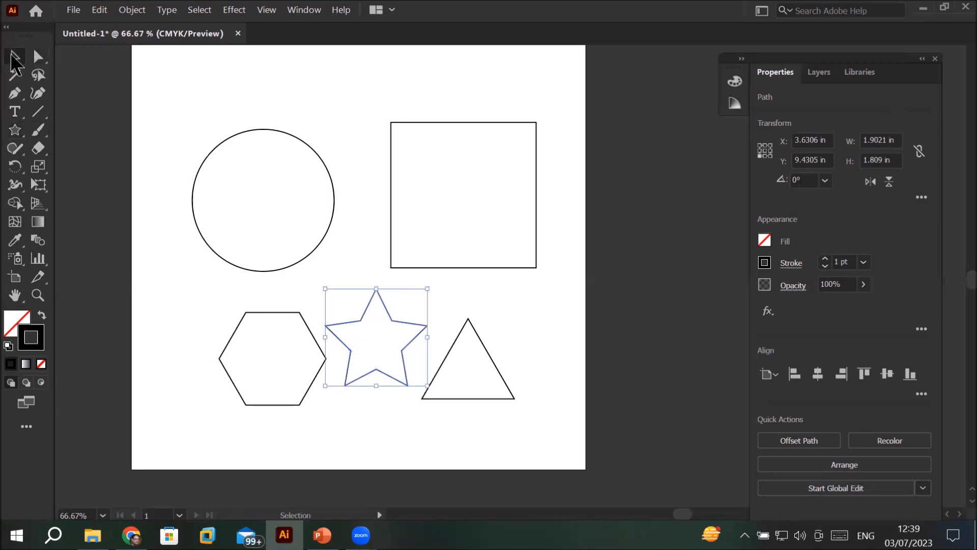
pyautogui.click(274, 132)
pyautogui.click(494, 122)
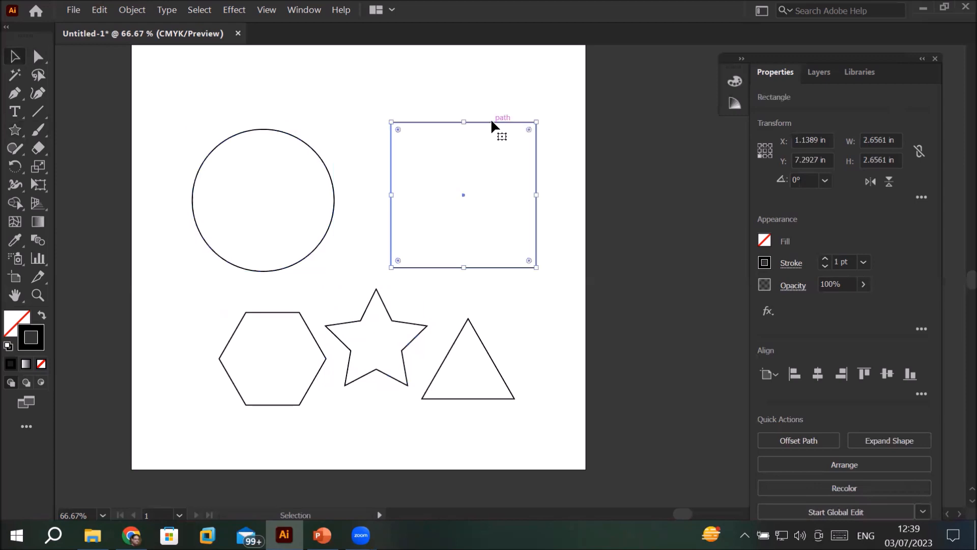
pyautogui.click(488, 356)
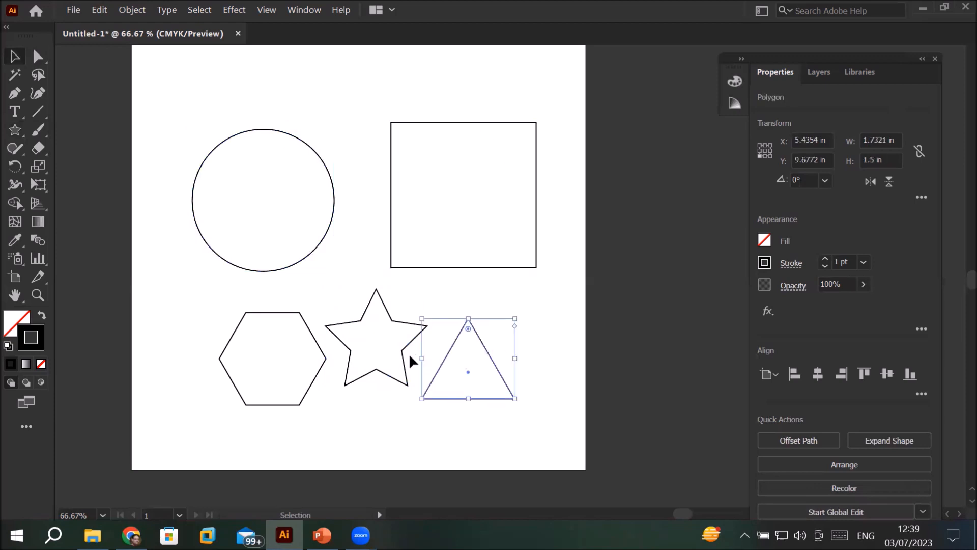
pyautogui.click(271, 131)
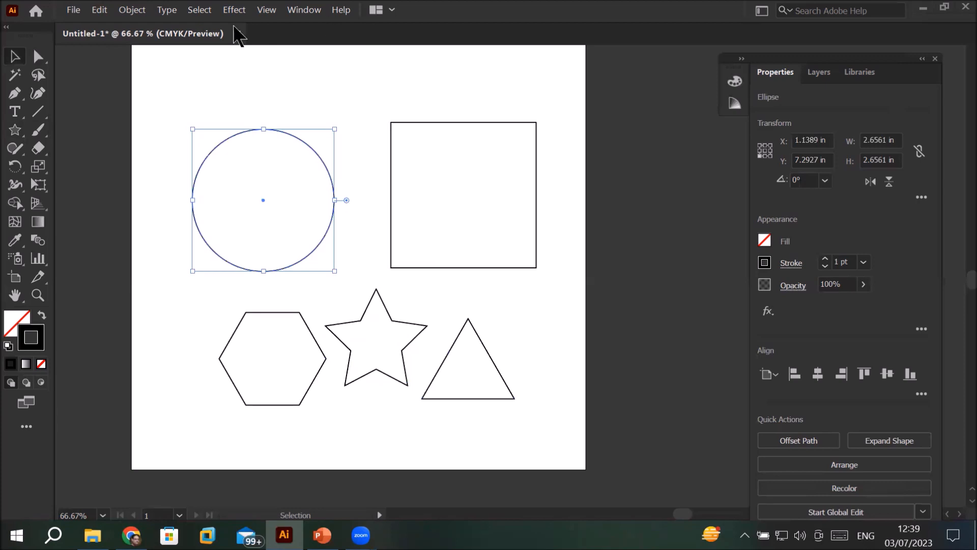
pyautogui.click(303, 10)
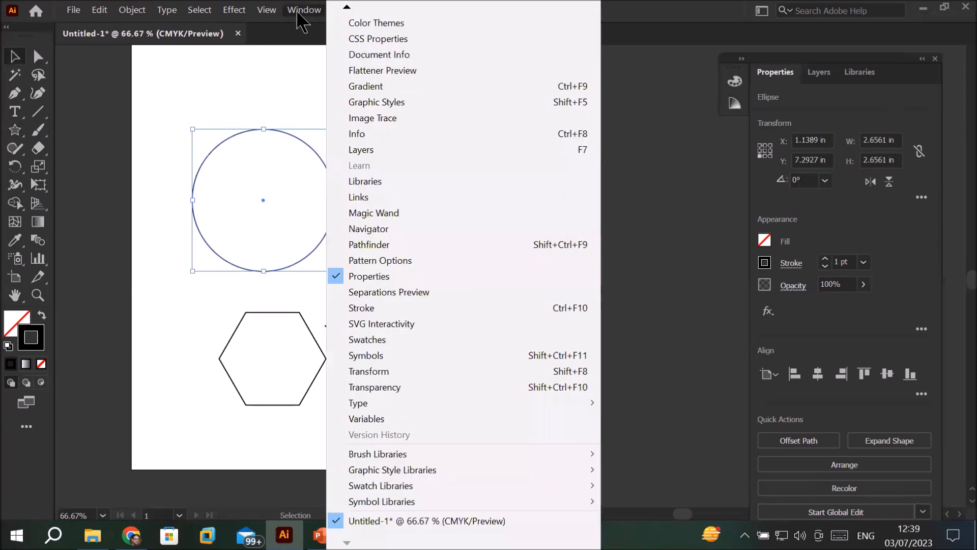
pyautogui.moveTo(346, 8)
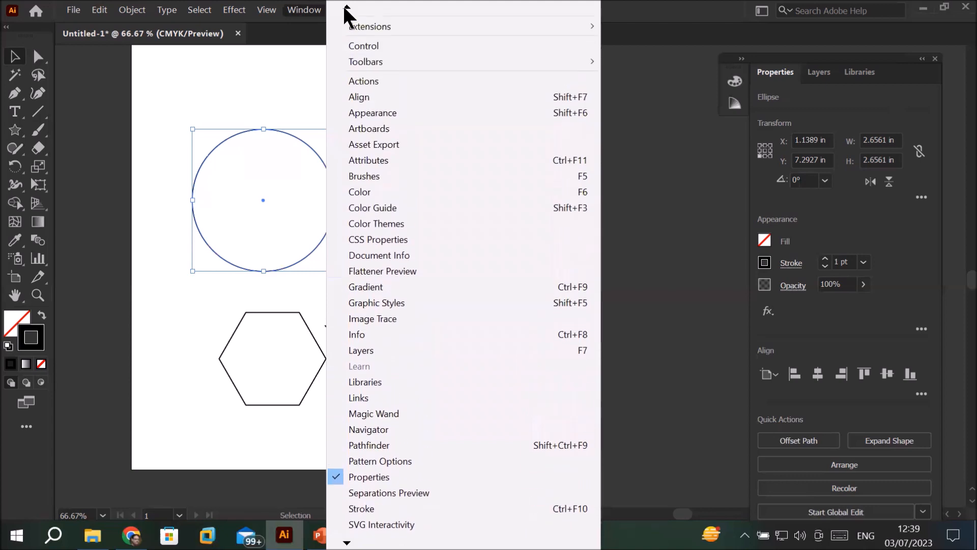
pyautogui.click(390, 48)
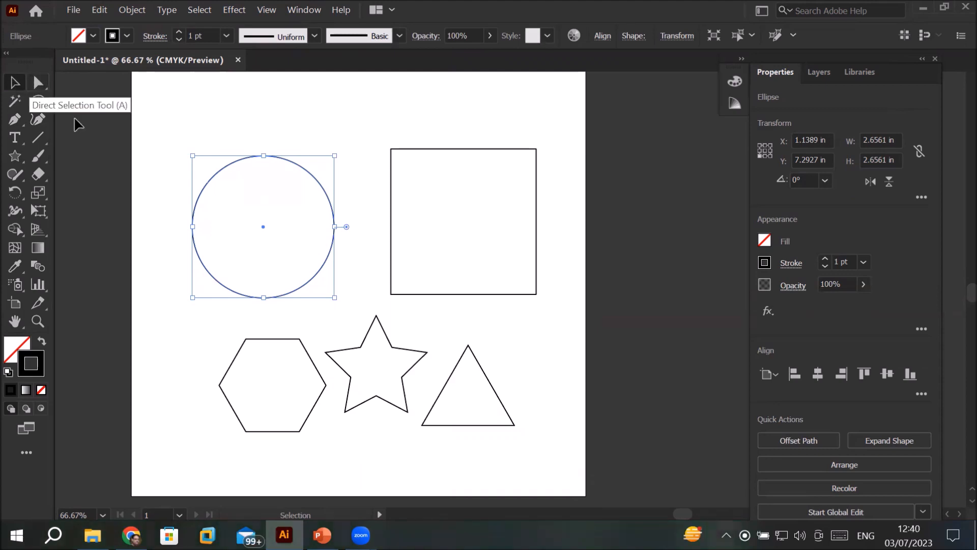
# Step: Cut a wedge out of the circle's right side with its pie handles, leaving a partial circle about 1.83 in wide
pyautogui.moveTo(346, 227); pyautogui.dragTo(350, 276)
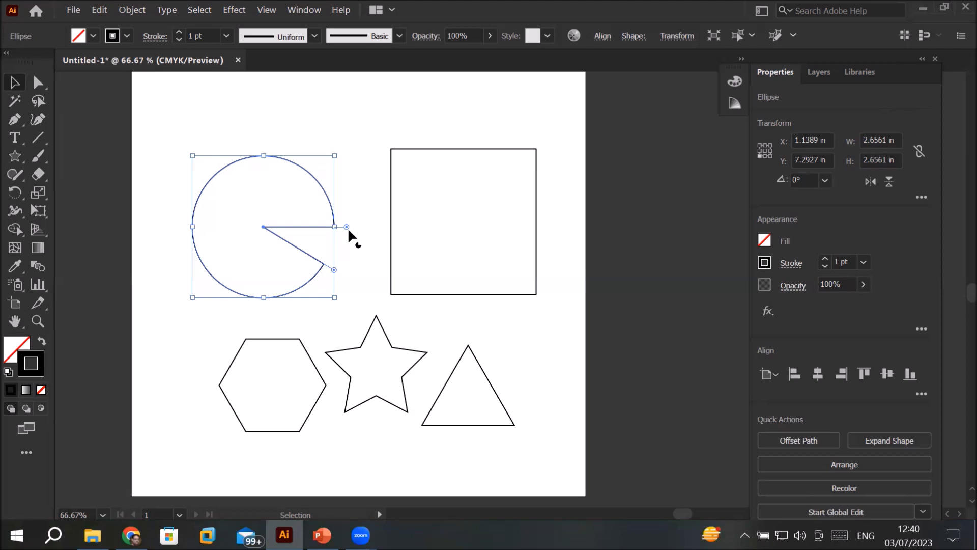
pyautogui.moveTo(347, 228); pyautogui.dragTo(337, 188)
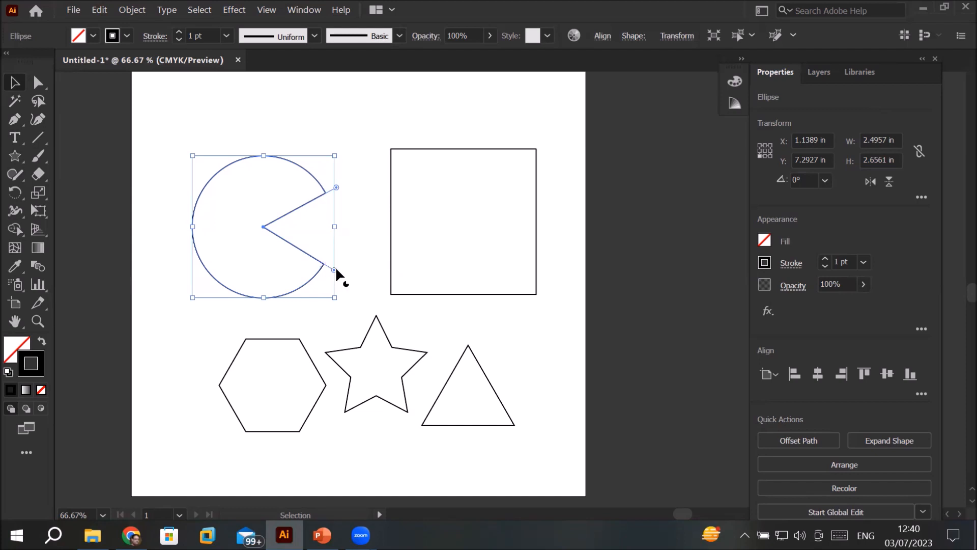
pyautogui.moveTo(336, 272); pyautogui.dragTo(318, 308)
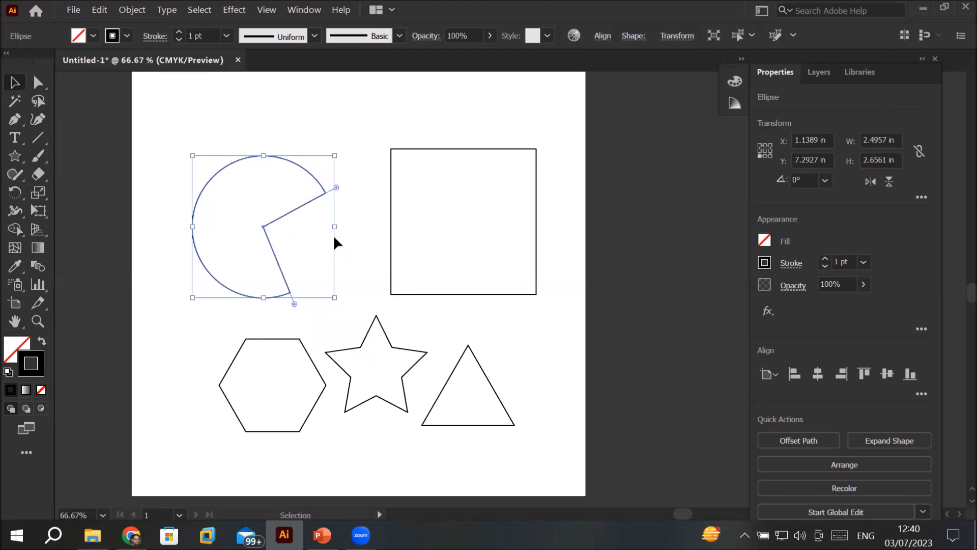
pyautogui.moveTo(338, 189); pyautogui.dragTo(267, 134)
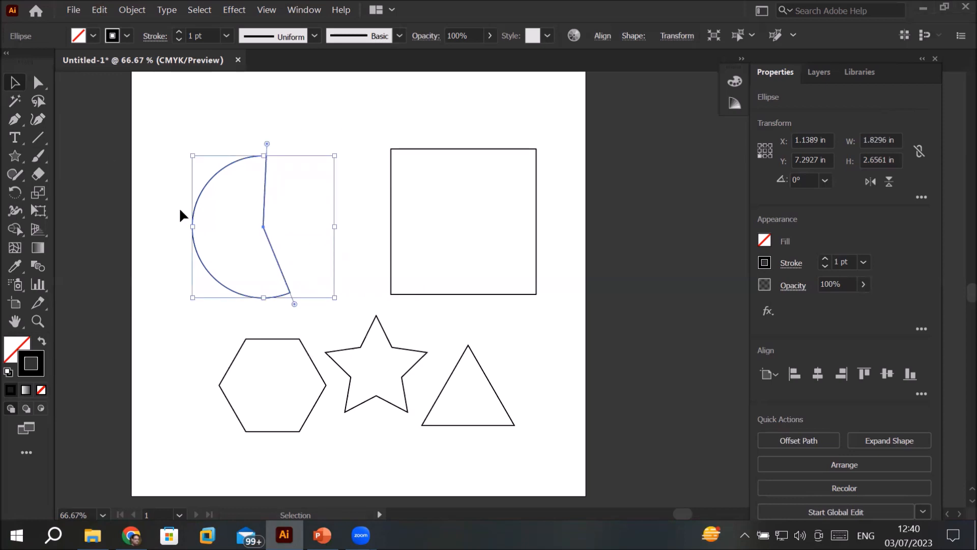
pyautogui.click(351, 180)
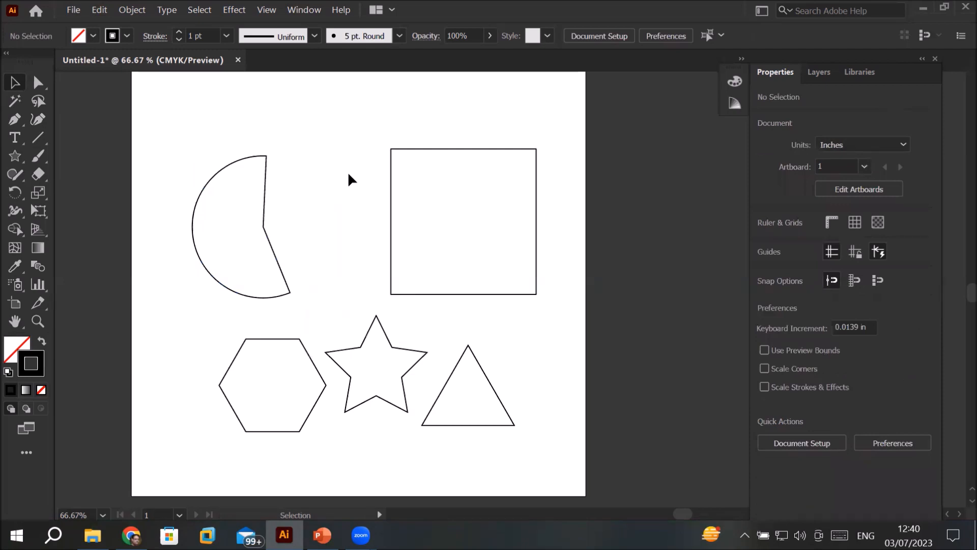
# Step: Reshape the partial circle into a narrow slice and widen it into an upper half circle about 2.66 by 1.34 in
pyautogui.click(267, 206)
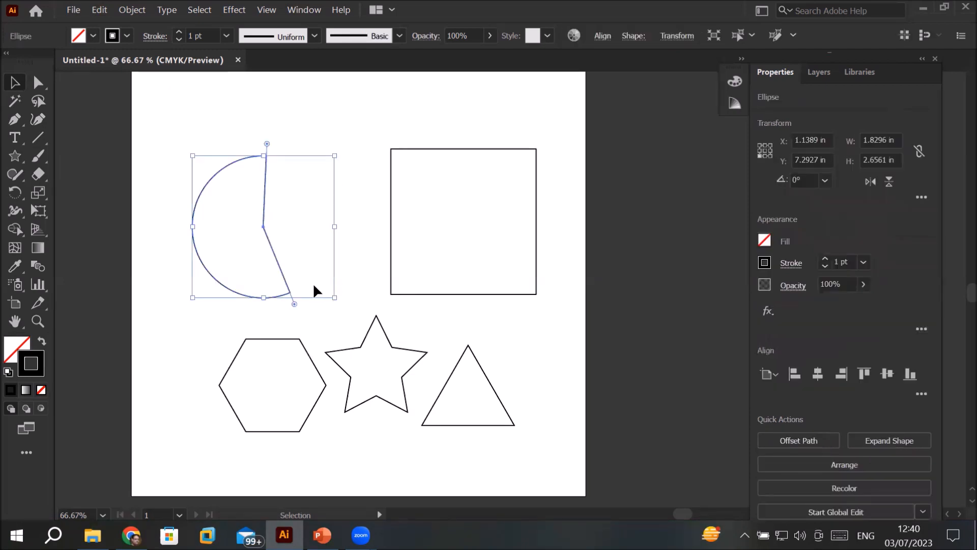
pyautogui.moveTo(268, 143); pyautogui.dragTo(331, 228)
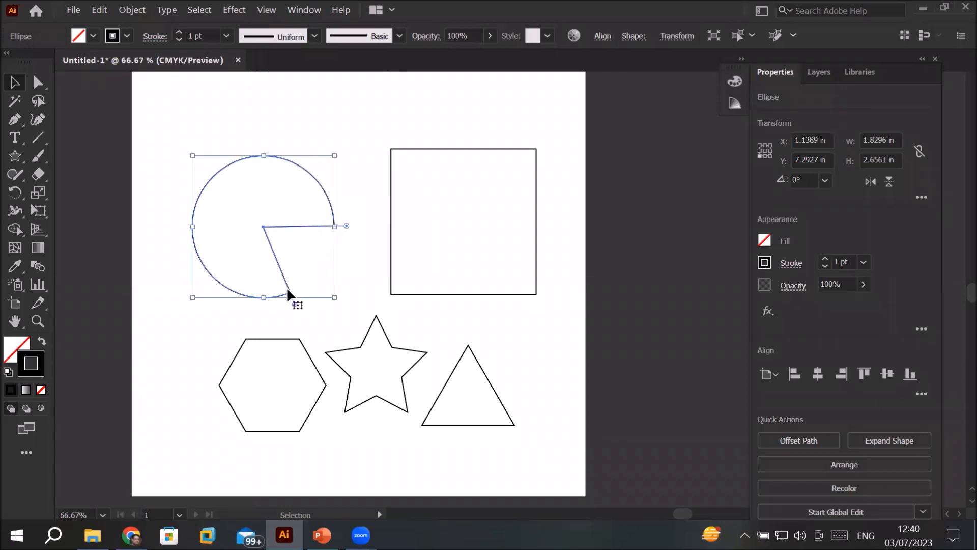
pyautogui.moveTo(295, 305); pyautogui.dragTo(308, 181)
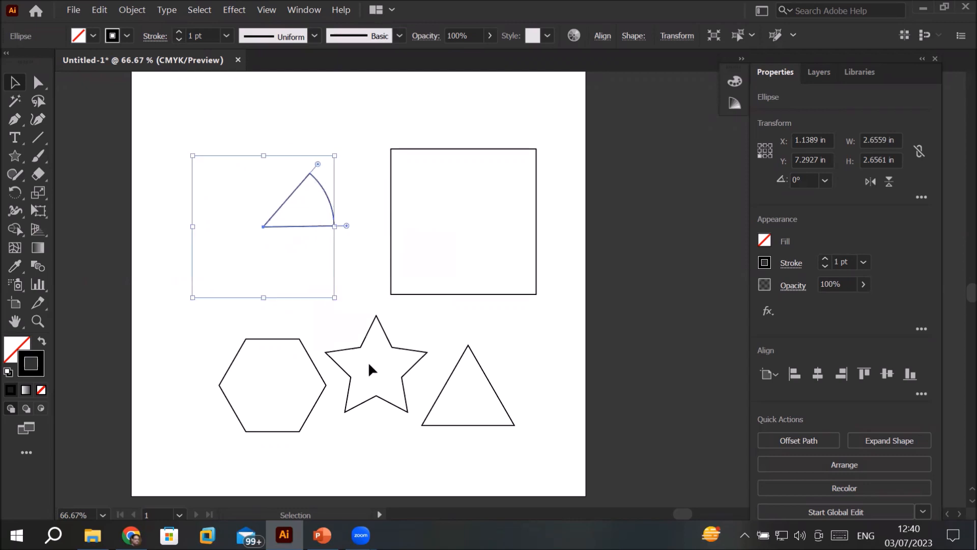
pyautogui.click(356, 127)
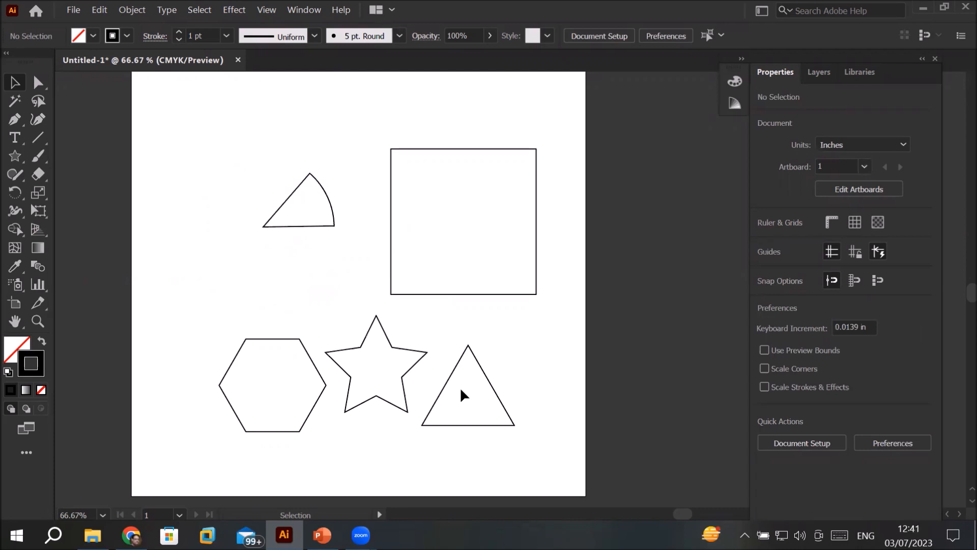
pyautogui.click(323, 194)
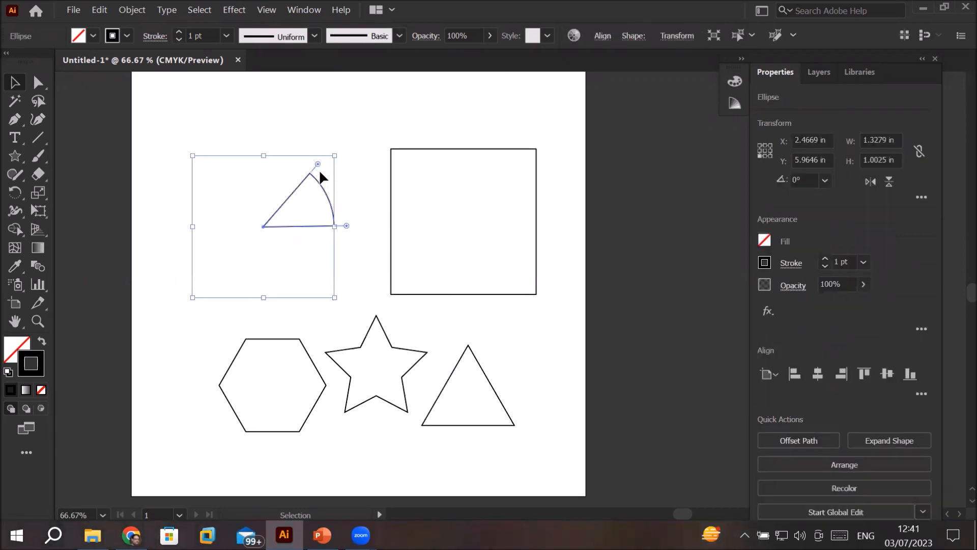
pyautogui.moveTo(317, 163); pyautogui.dragTo(210, 230)
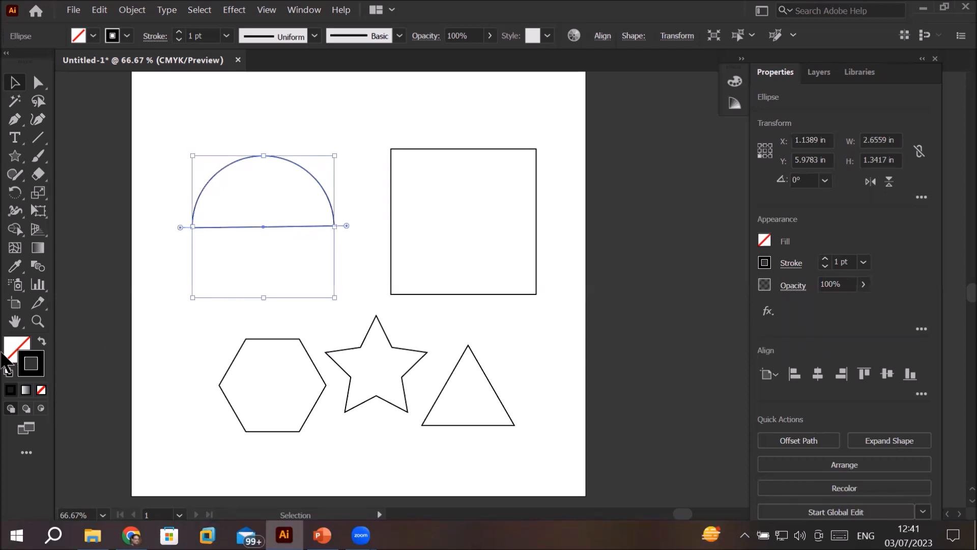
# Step: Try dark red and orange fills on the half circle and settle on bright red at C 0, M 97.65, Y 82.35, K 0
pyautogui.click(11, 348)
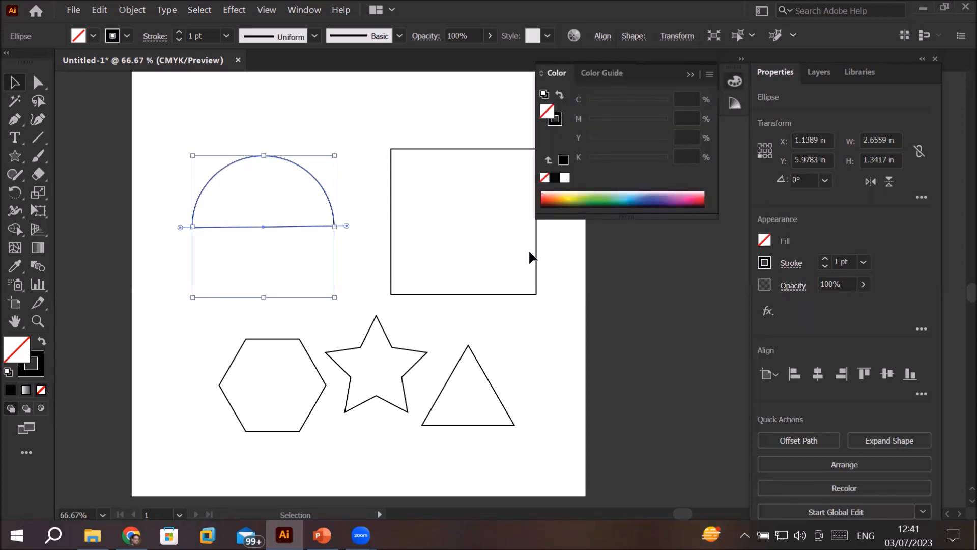
pyautogui.click(547, 199)
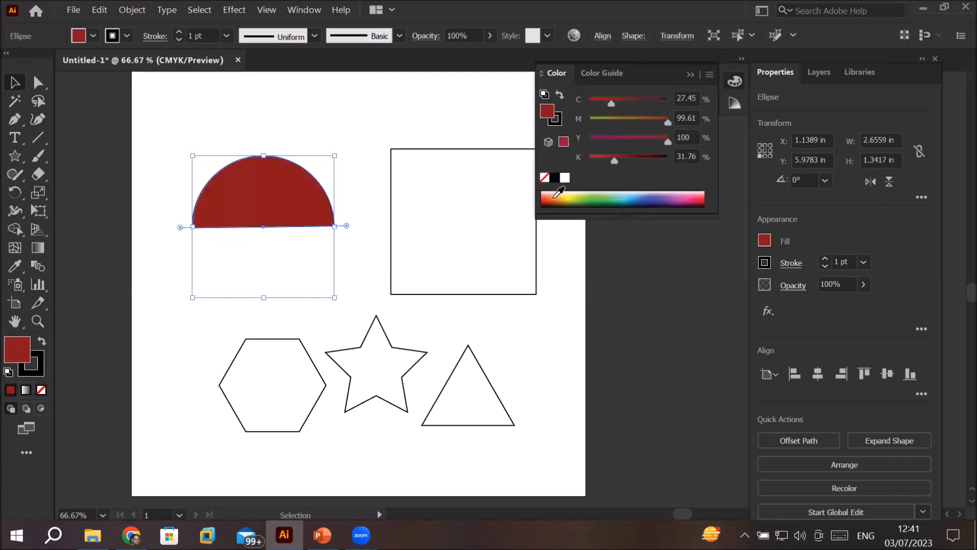
pyautogui.click(552, 196)
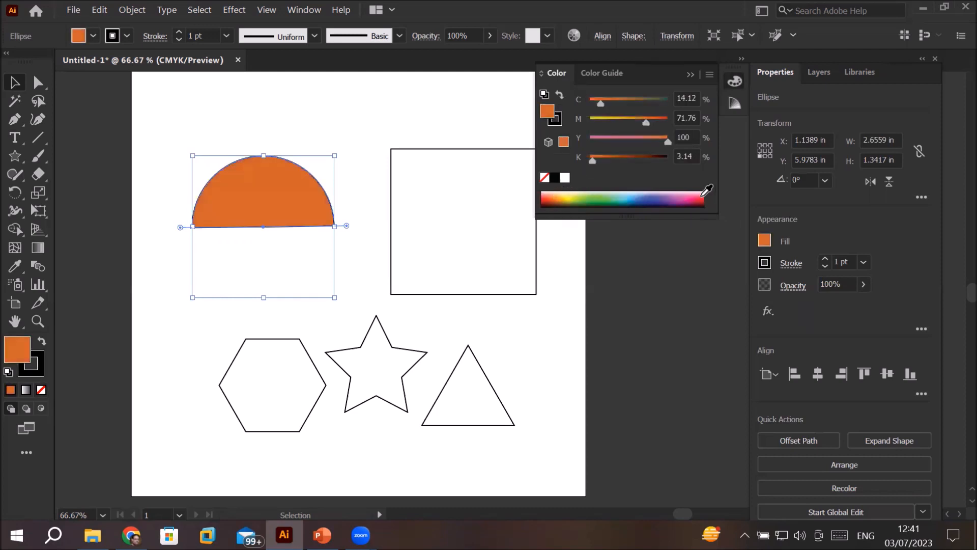
pyautogui.click(703, 195)
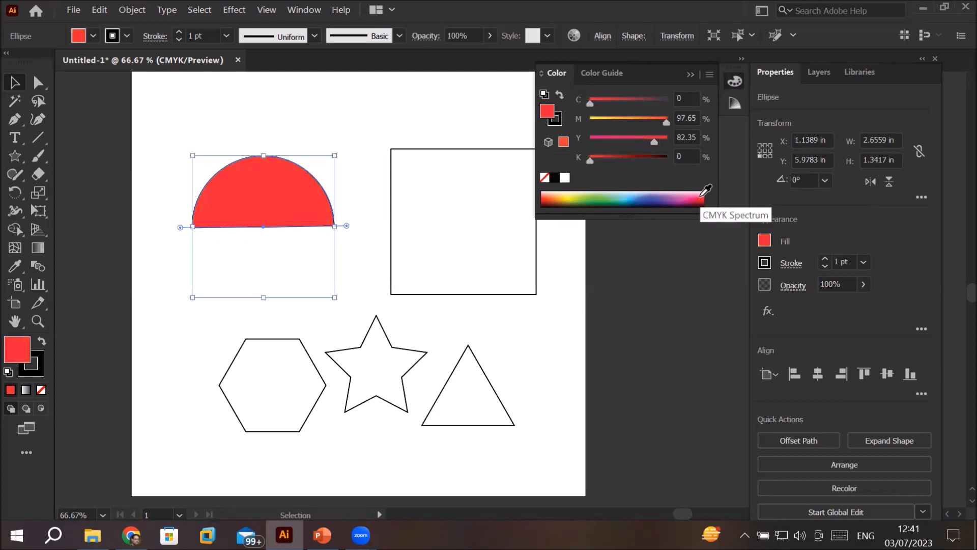
# Step: Duplicate the red half circle, flip the copy vertically and place it just beneath the original to complete a circle
pyautogui.moveTo(268, 191)
pyautogui.mouseDown()
pyautogui.moveTo(275, 131)
pyautogui.moveTo(285, 200)
pyautogui.mouseUp()
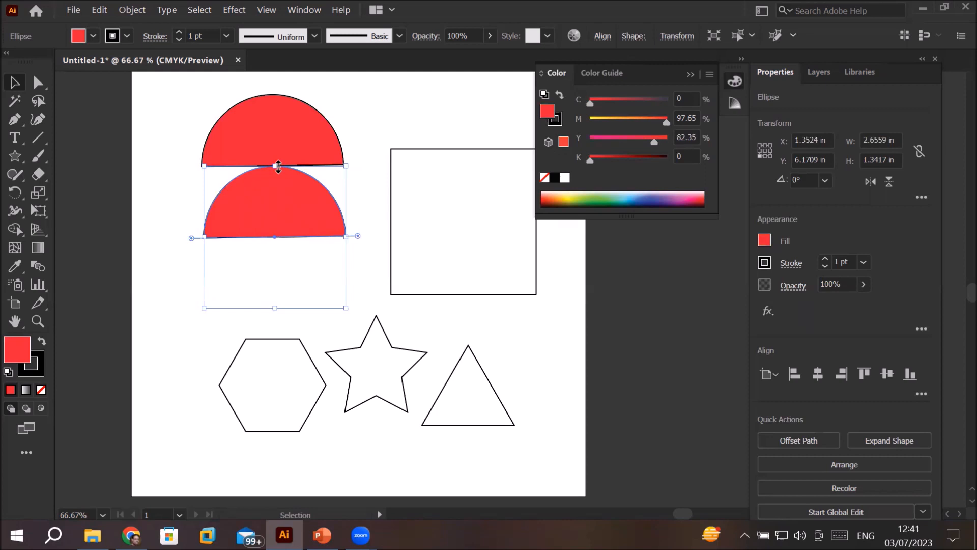
pyautogui.moveTo(278, 166); pyautogui.dragTo(285, 450)
pyautogui.moveTo(298, 363); pyautogui.dragTo(310, 228)
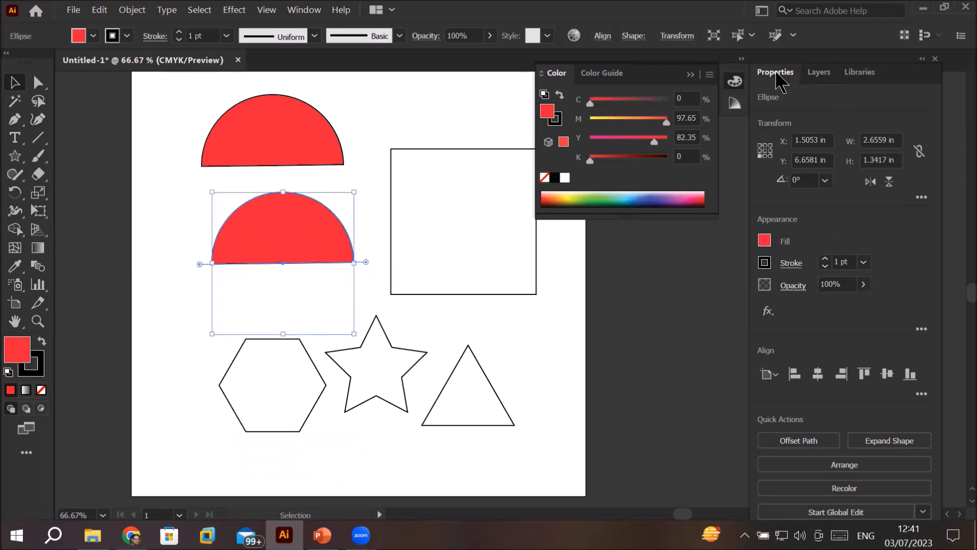
pyautogui.click(889, 181)
pyautogui.click(889, 182)
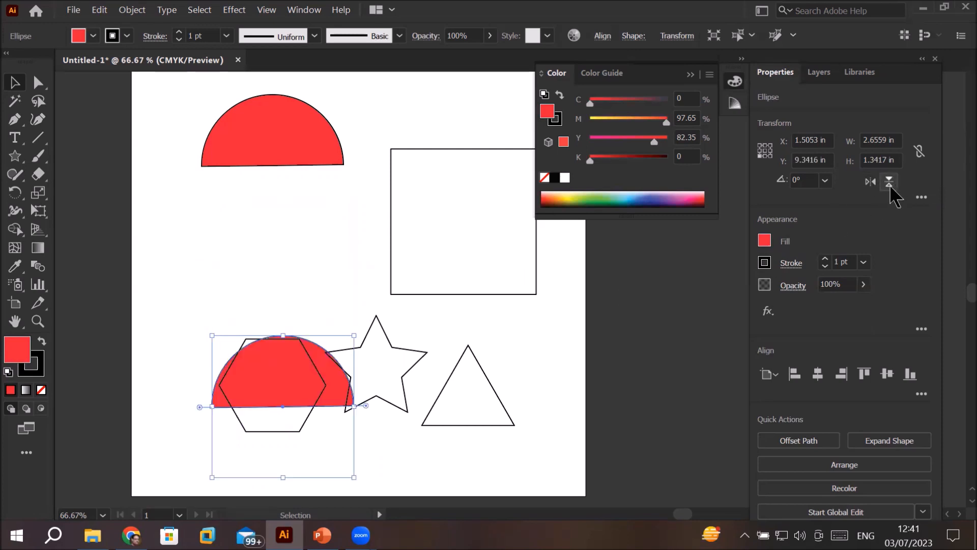
pyautogui.click(889, 186)
pyautogui.moveTo(243, 434); pyautogui.dragTo(238, 219)
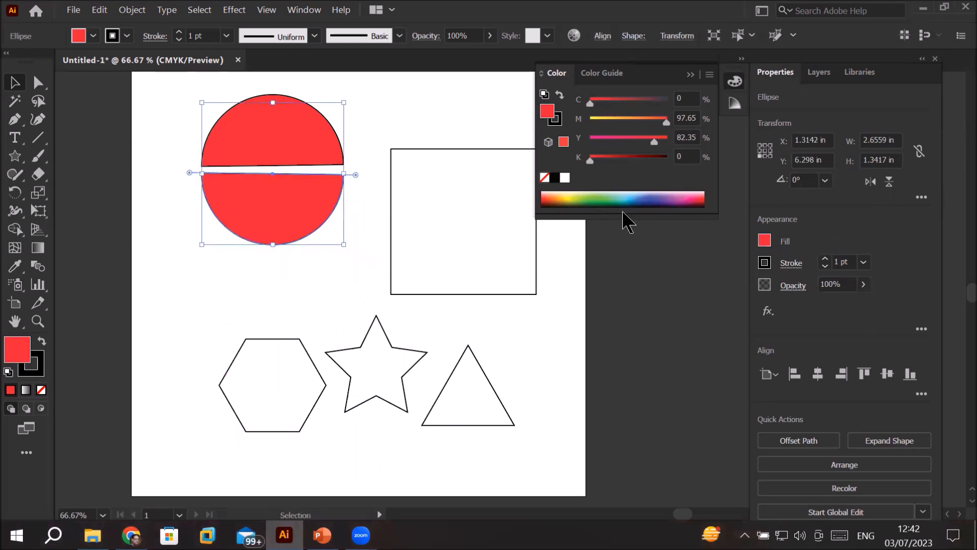
# Step: Fill the lower half circle with violet at C 92.94, M 100, Y 0, K 0.78 and move both halves to the artboard's upper-left corner
pyautogui.click(663, 196)
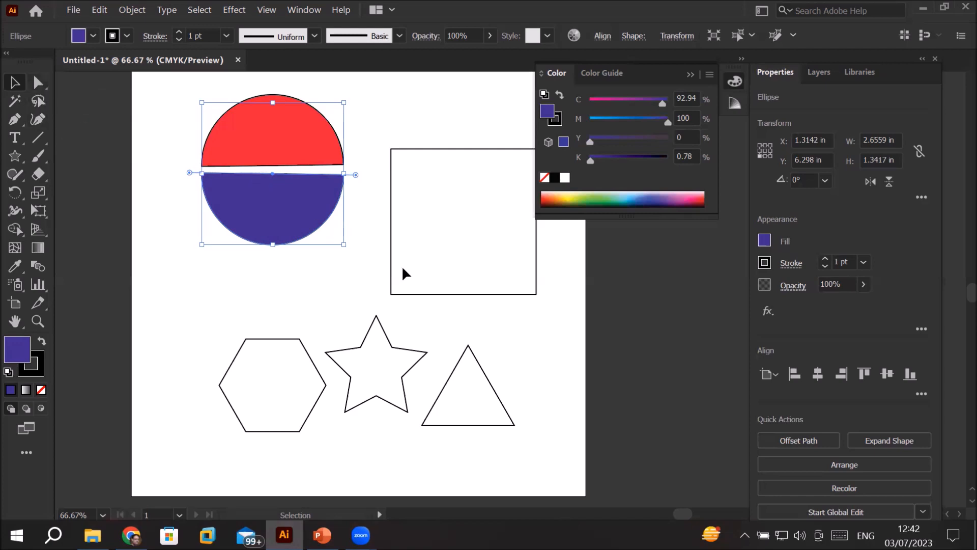
pyautogui.click(313, 288)
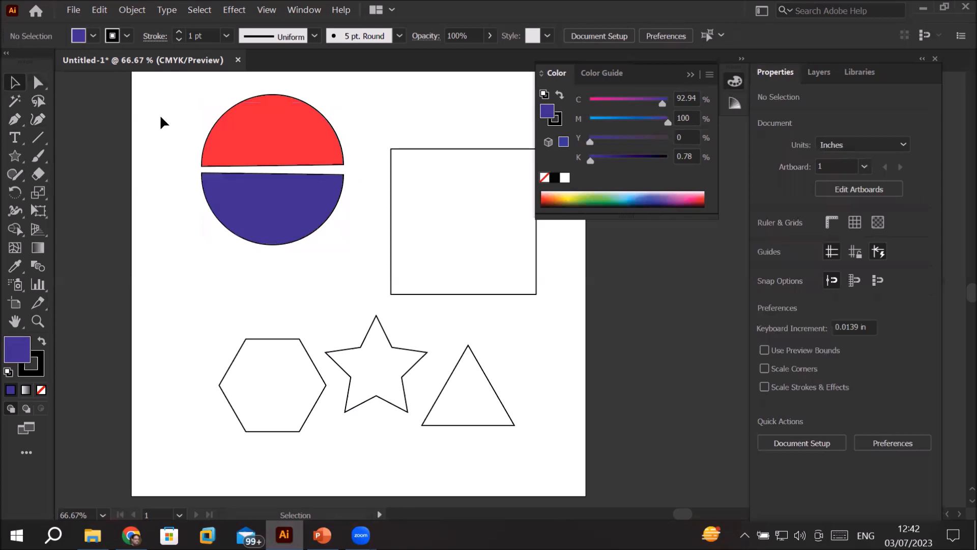
pyautogui.moveTo(177, 87); pyautogui.dragTo(361, 264)
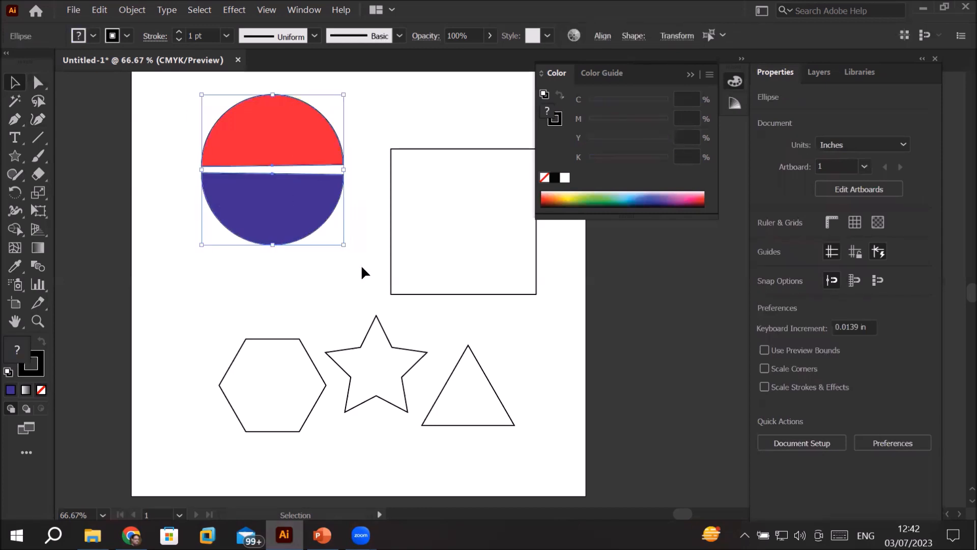
pyautogui.moveTo(284, 214); pyautogui.dragTo(228, 214)
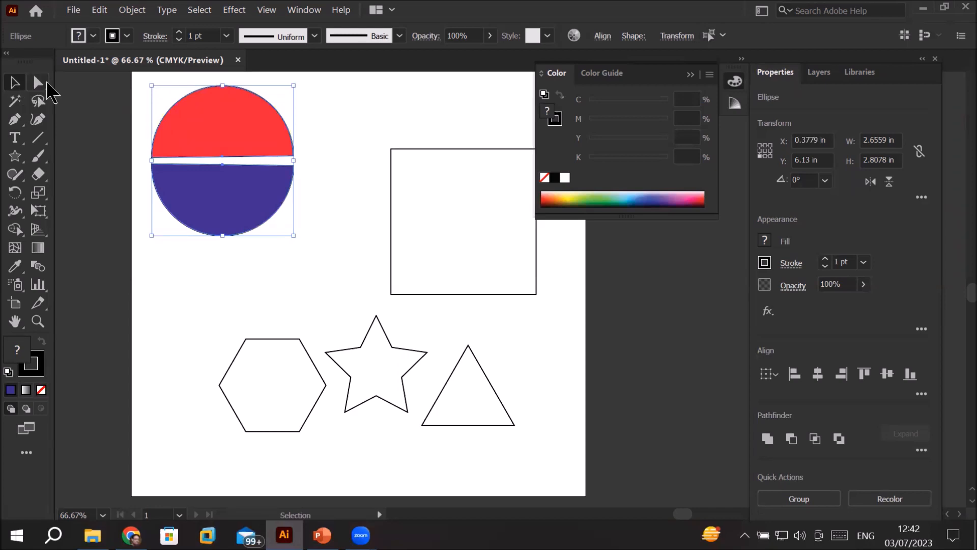
# Step: Move the outlined square up beside the coloured circle and scale it down to about 2.483 by 2.483 in
pyautogui.click(412, 149)
pyautogui.moveTo(411, 147); pyautogui.dragTo(351, 99)
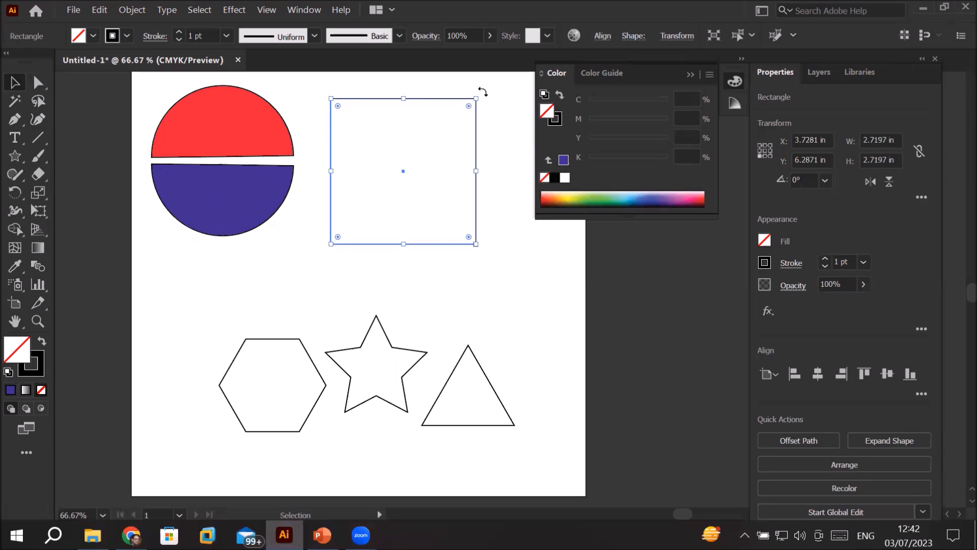
pyautogui.scroll(1, 498, 104)
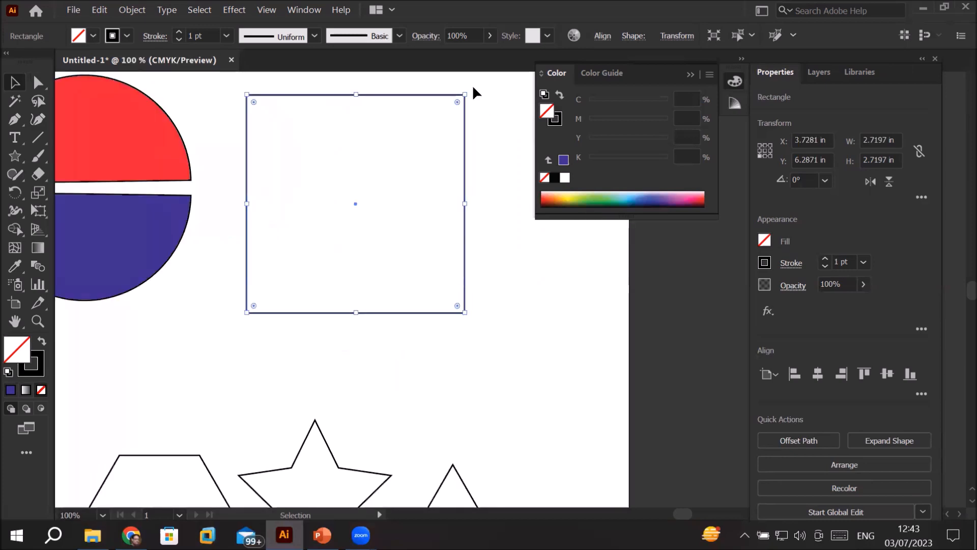
pyautogui.scroll(1, 474, 92)
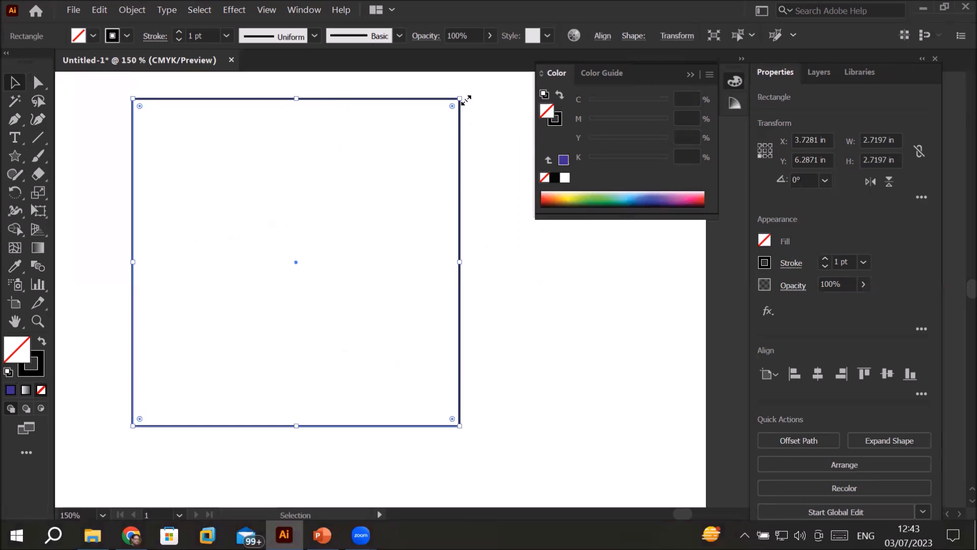
pyautogui.moveTo(460, 99)
pyautogui.mouseDown()
pyautogui.moveTo(367, 225)
pyautogui.moveTo(473, 98)
pyautogui.mouseUp()
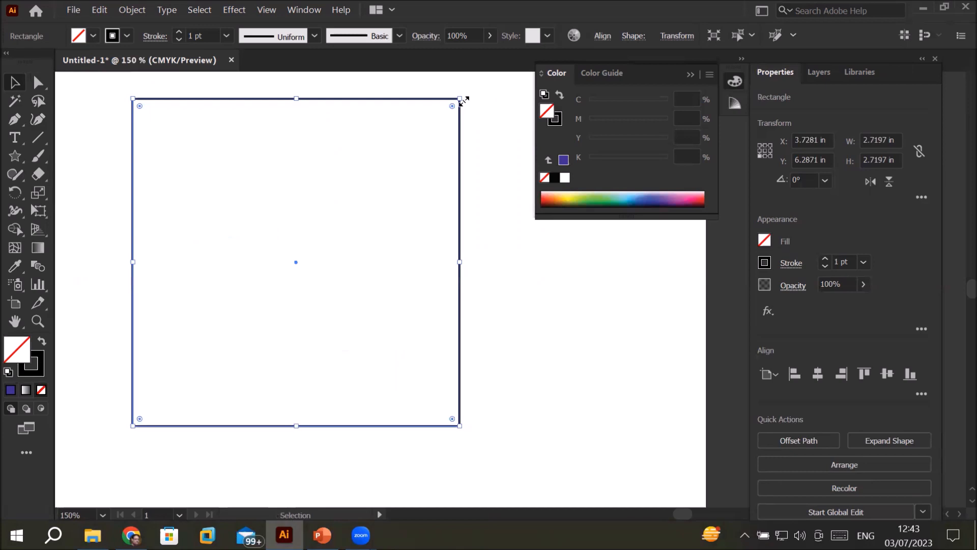
pyautogui.moveTo(462, 98); pyautogui.dragTo(495, 130)
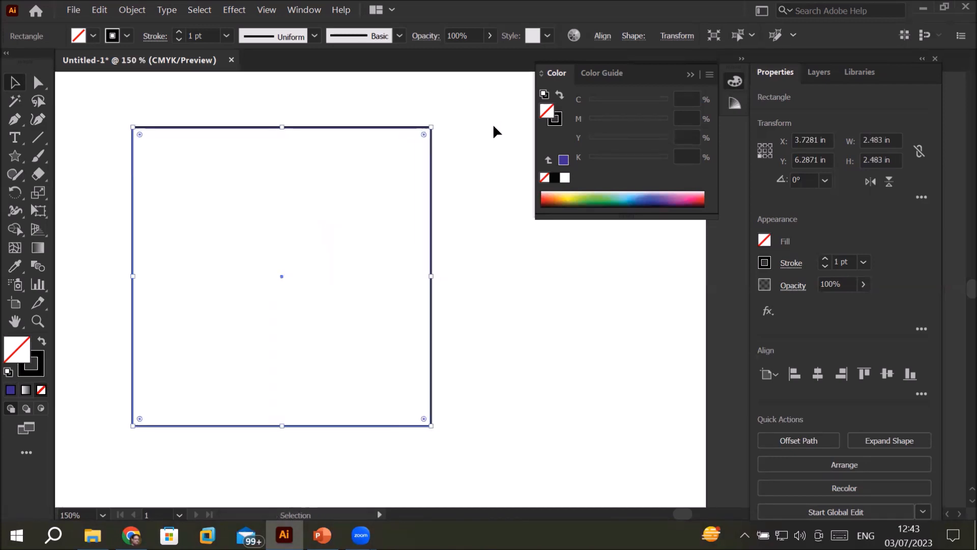
# Step: Copy the square, try an ordinary paste and undo the pasted duplicate
pyautogui.click(100, 9)
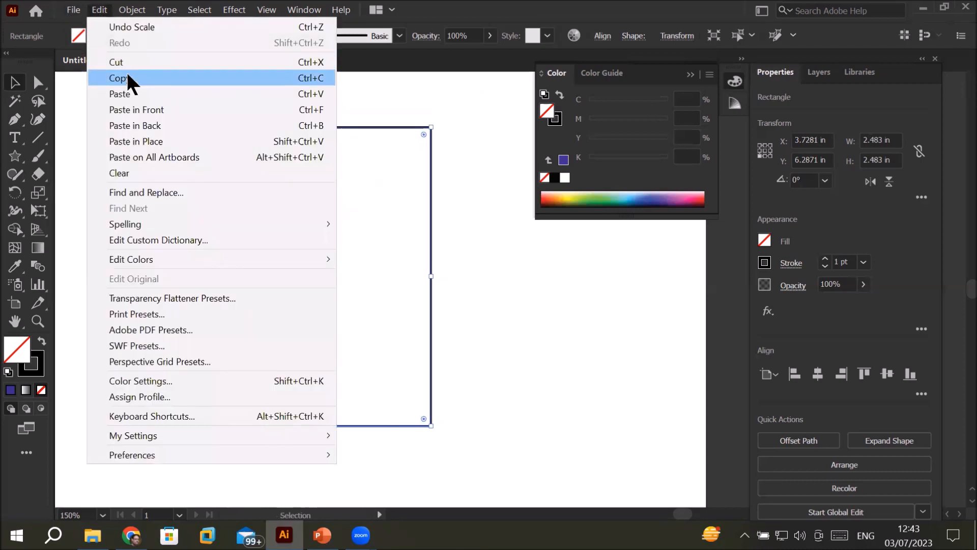
pyautogui.click(124, 79)
pyautogui.click(99, 9)
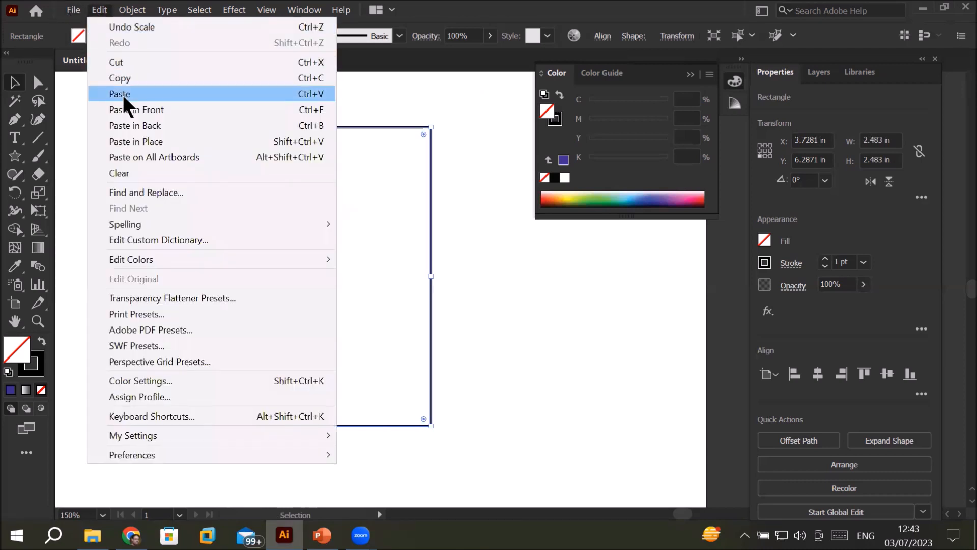
pyautogui.click(123, 94)
pyautogui.press('a')
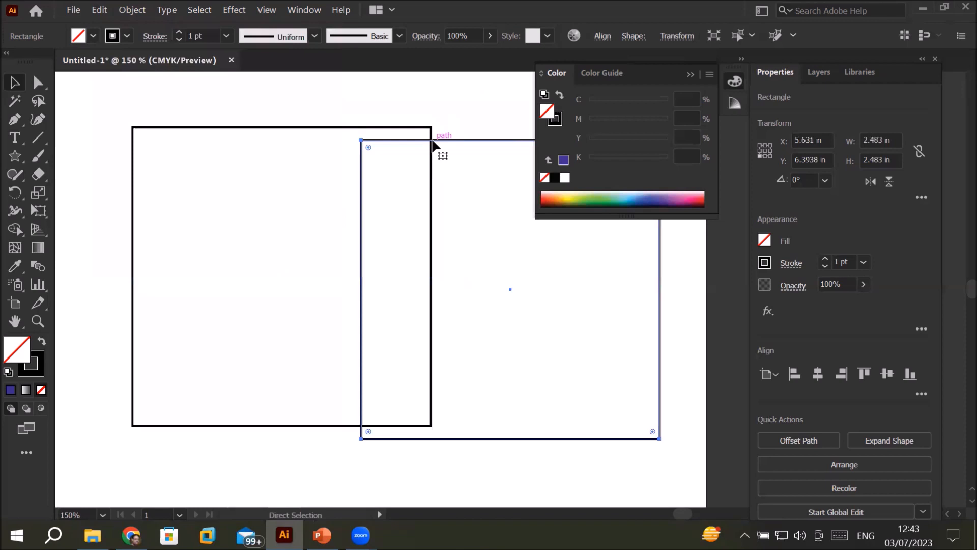
pyautogui.hotkey('ctrl', 'z')
pyautogui.press('v')
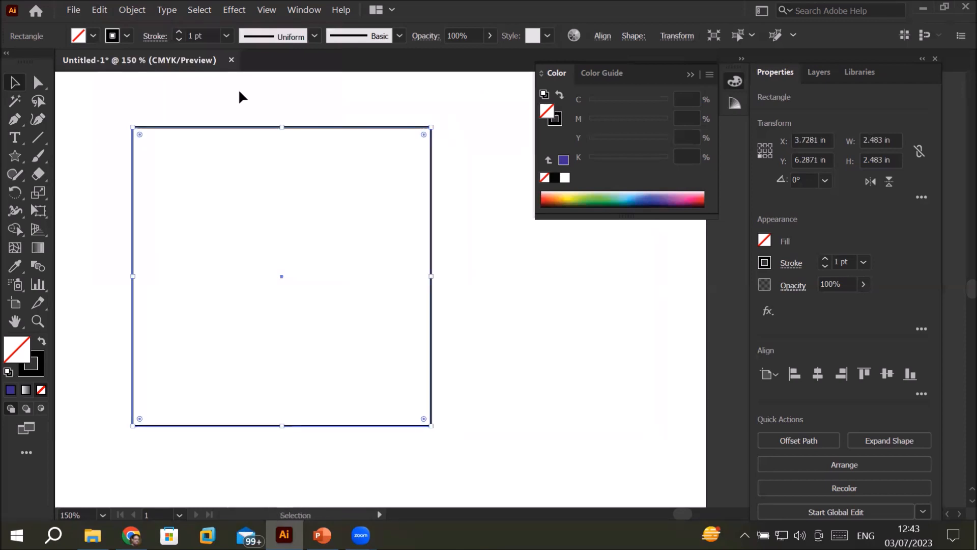
# Step: Paste the copied square in place, select the copy in the layer list and scale it down toward its lower-left corner
pyautogui.click(93, 11)
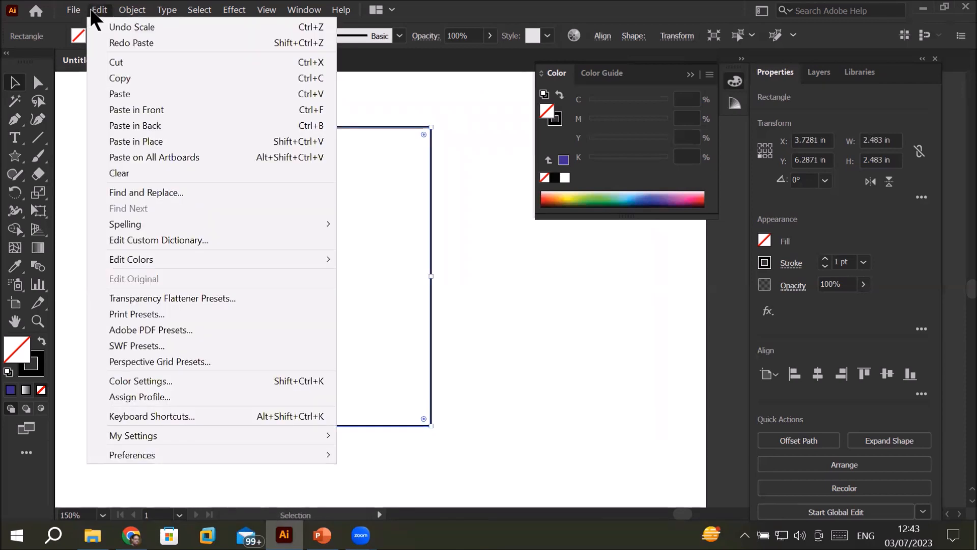
pyautogui.click(159, 141)
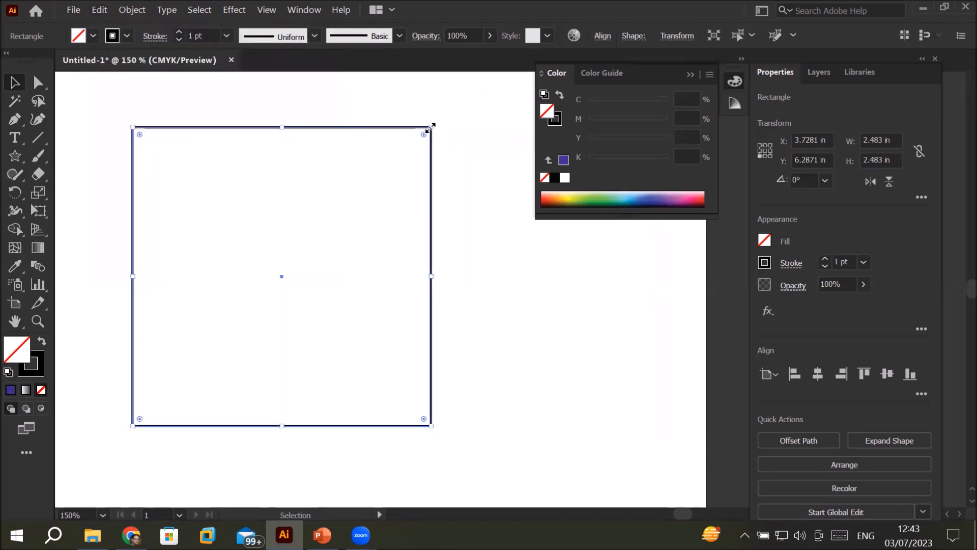
pyautogui.click(824, 76)
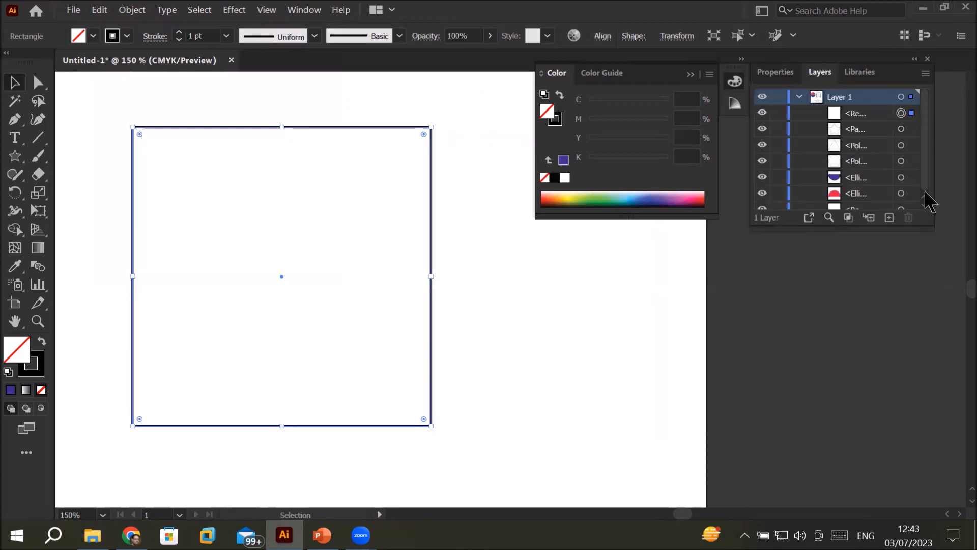
pyautogui.click(912, 131)
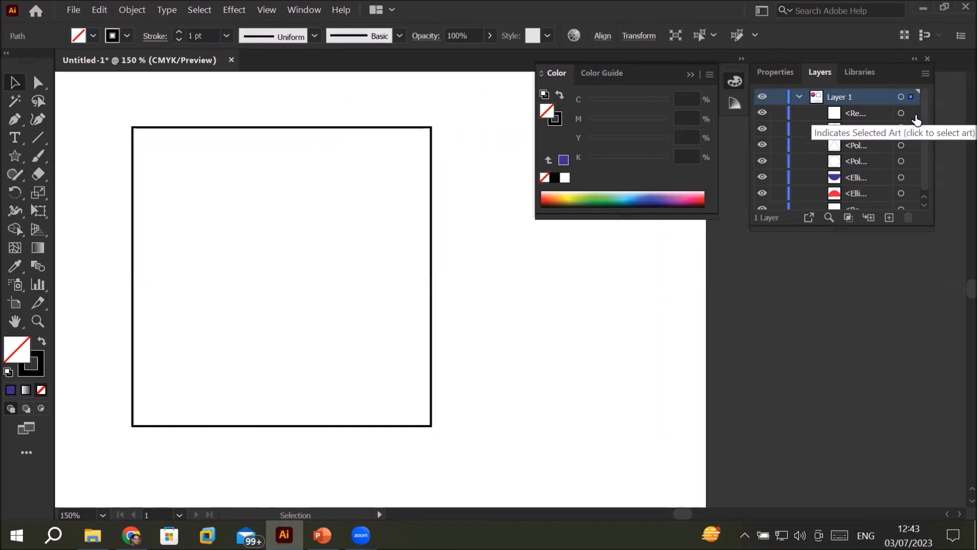
pyautogui.click(913, 114)
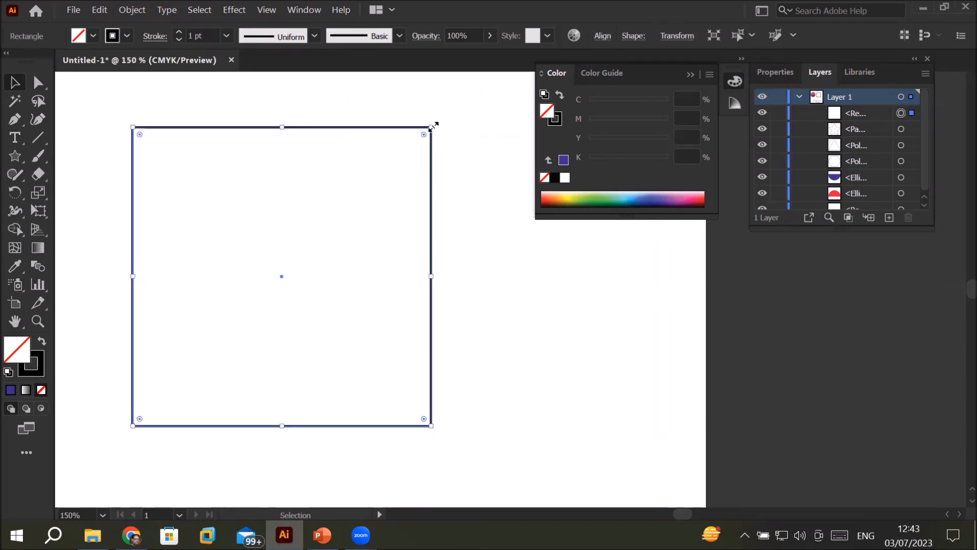
pyautogui.moveTo(433, 125); pyautogui.dragTo(457, 155)
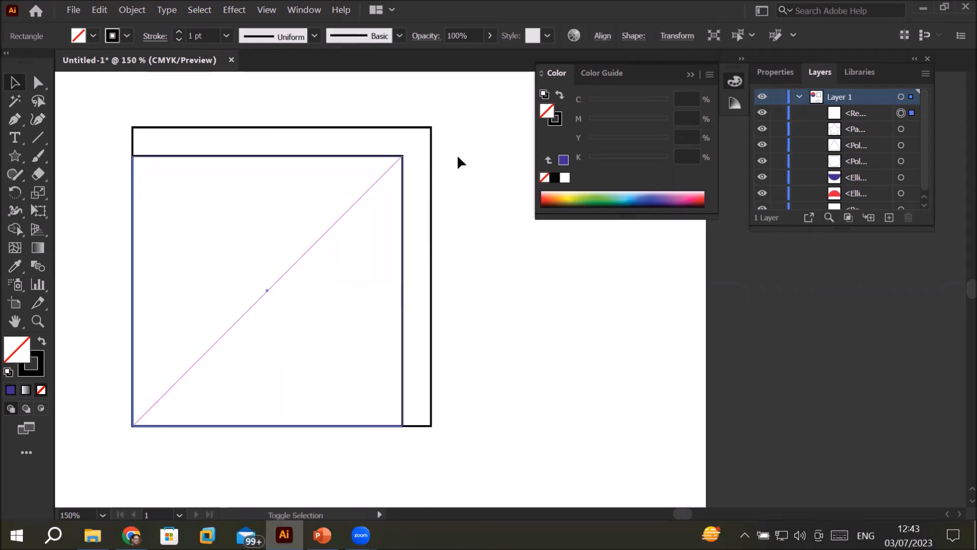
# Step: Copy the reduced square, paste it in place and scale the new copy down further toward the same lower-left corner
pyautogui.click(100, 10)
pyautogui.click(126, 76)
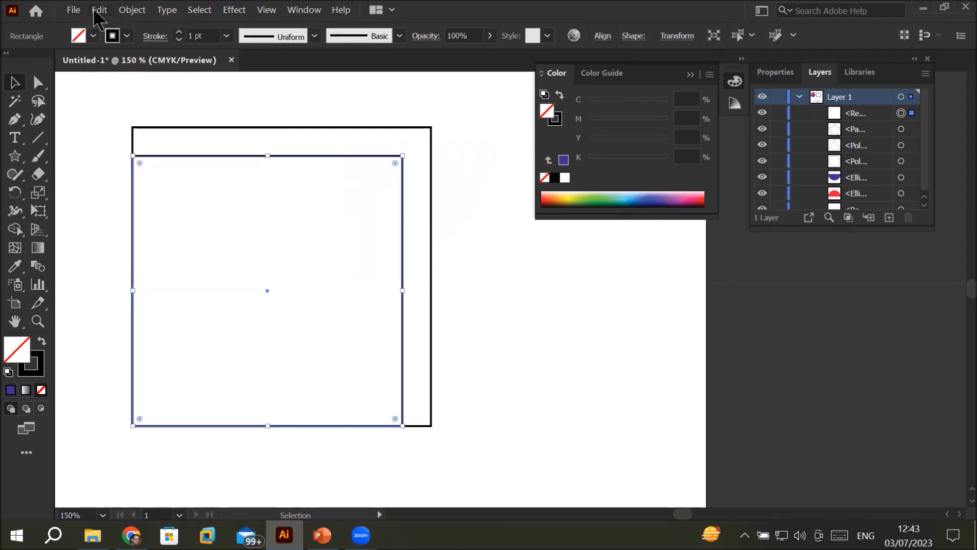
pyautogui.click(97, 12)
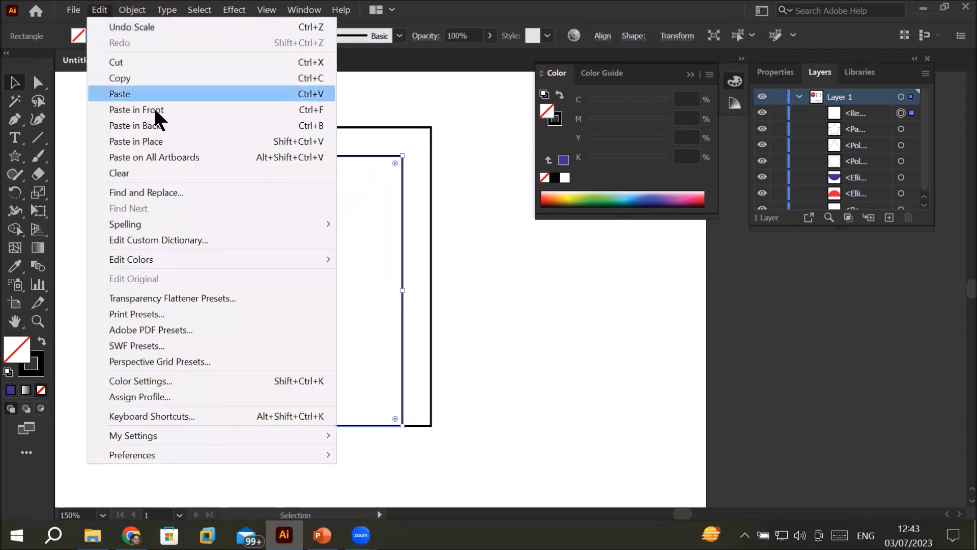
pyautogui.click(169, 135)
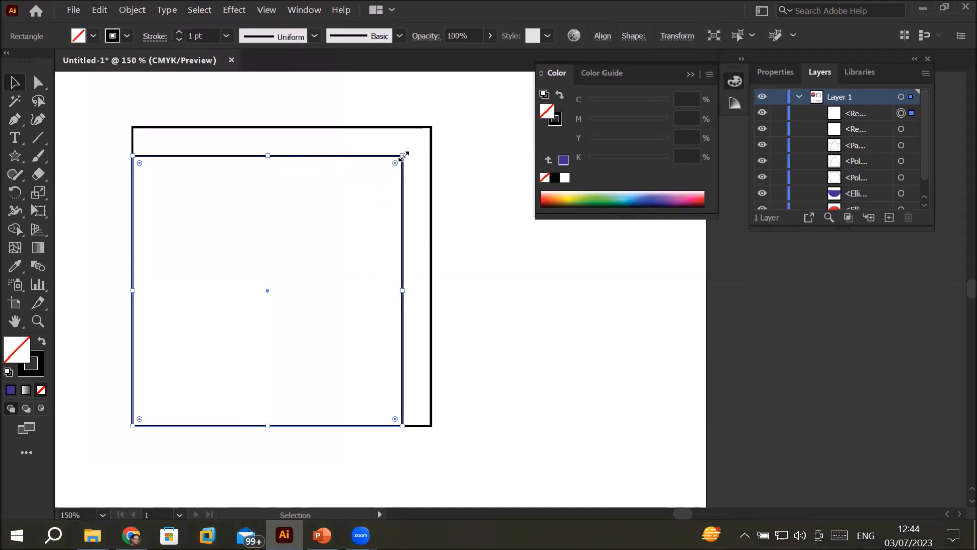
pyautogui.moveTo(404, 155); pyautogui.dragTo(370, 189)
# Step: Try repeating the last scaling on the smallest square several times and undo the repeats
pyautogui.hotkey('ctrl', 'd')
pyautogui.hotkey('ctrl', 'd')
pyautogui.hotkey('ctrl', 'd')
pyautogui.hotkey('ctrl', 'd')
pyautogui.hotkey('ctrl', 'd')
pyautogui.hotkey('ctrl', 'd')
pyautogui.hotkey('ctrl', 'd')
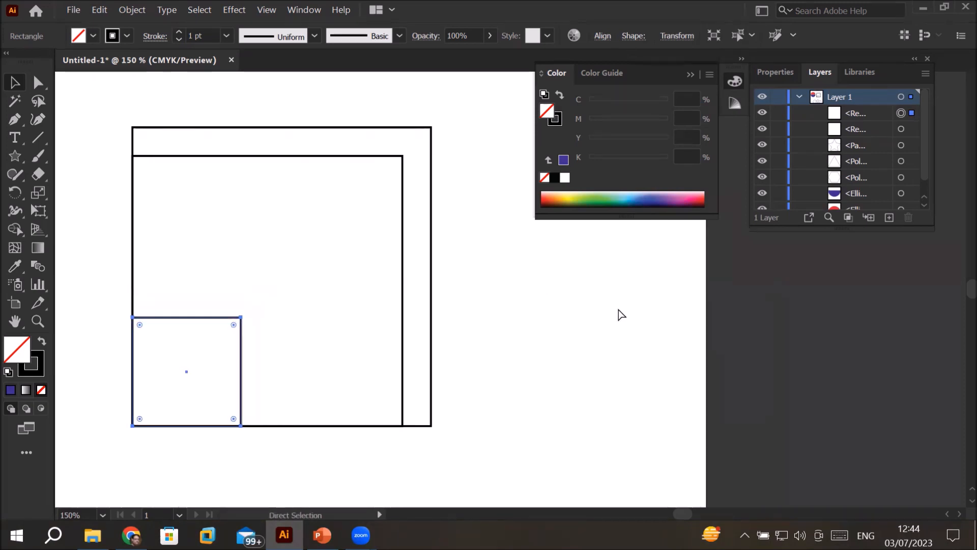
pyautogui.hotkey('ctrl', 'z')
pyautogui.hotkey('ctrl', 'z')
pyautogui.hotkey('ctrl', 'z')
pyautogui.hotkey('ctrl', 'z')
pyautogui.hotkey('ctrl', 'z')
pyautogui.hotkey('ctrl', 'z')
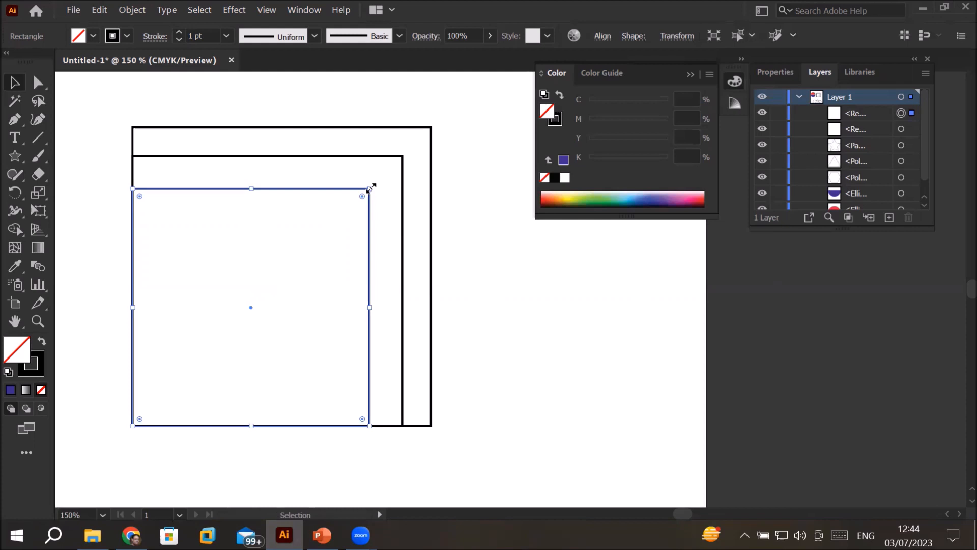
# Step: Delete the two smaller squares nested inside the original square
pyautogui.click(224, 262)
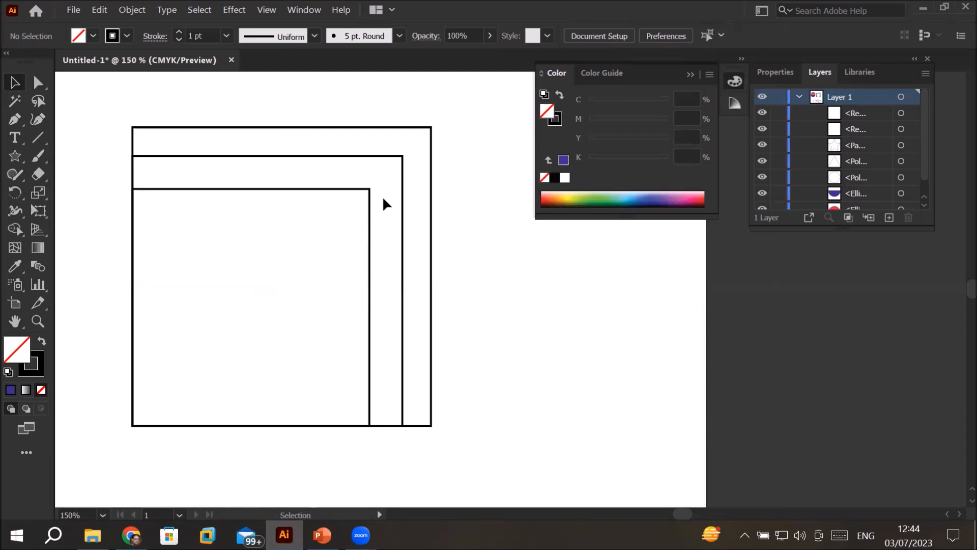
pyautogui.click(418, 134)
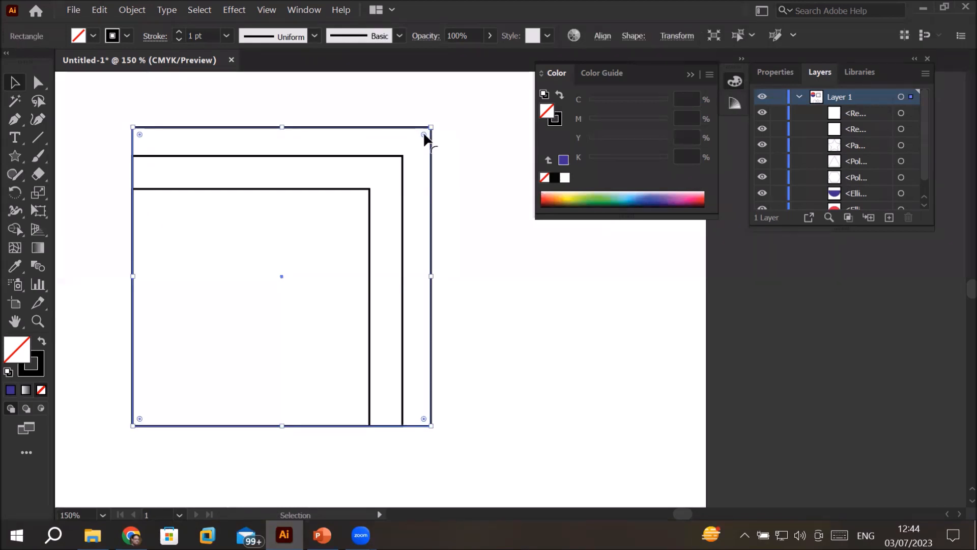
pyautogui.click(390, 157)
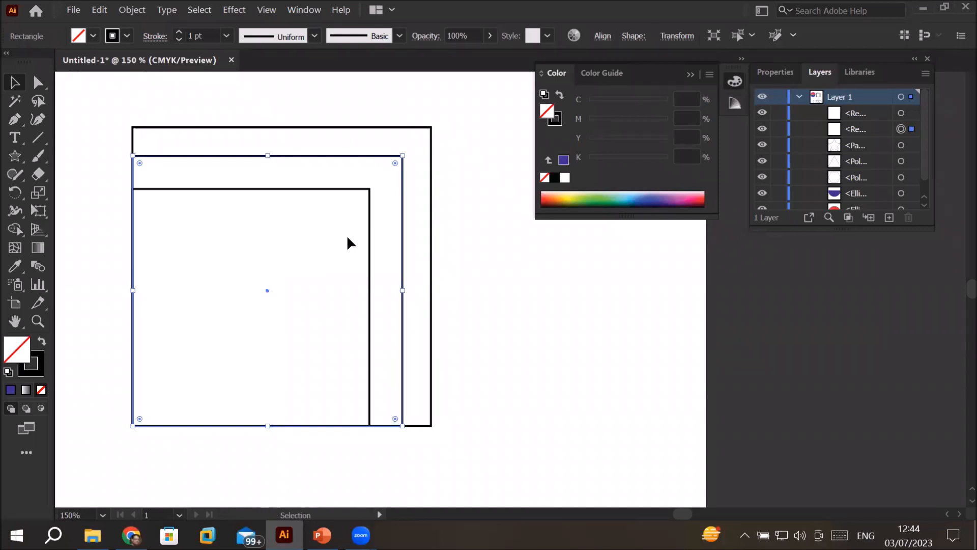
pyautogui.press('Delete')
pyautogui.click(366, 192)
pyautogui.press('Delete')
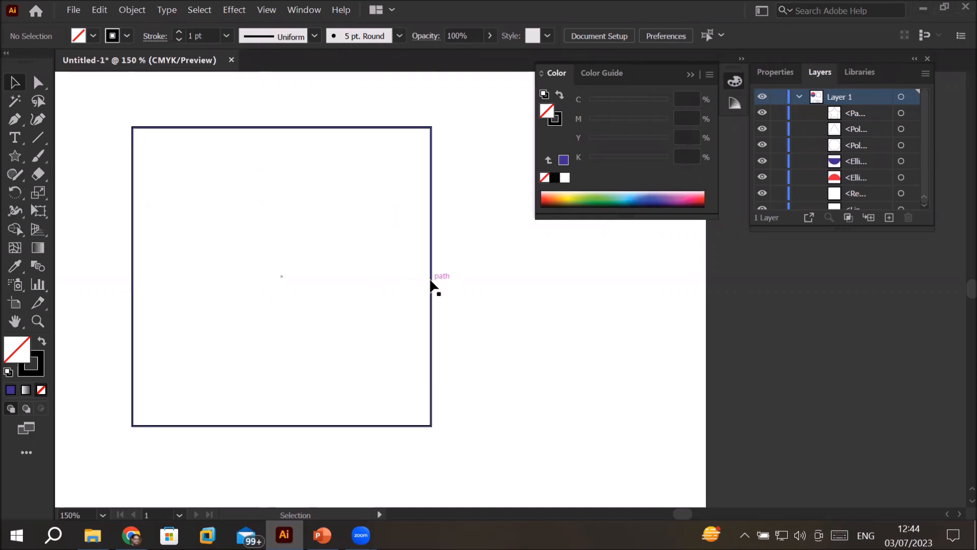
# Step: Round all four corners of the square with its corner widgets and pull them back to sharp corners
pyautogui.click(405, 127)
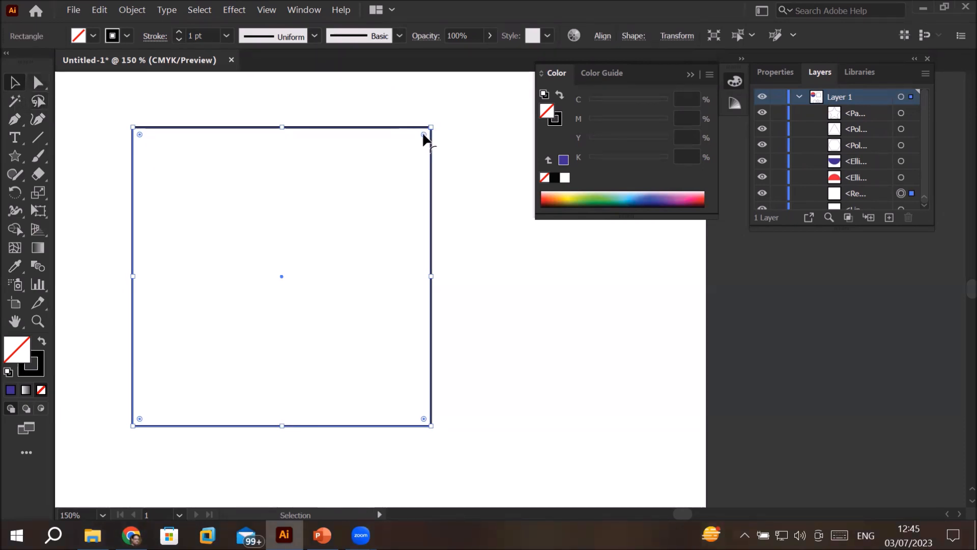
pyautogui.moveTo(424, 134); pyautogui.dragTo(397, 197)
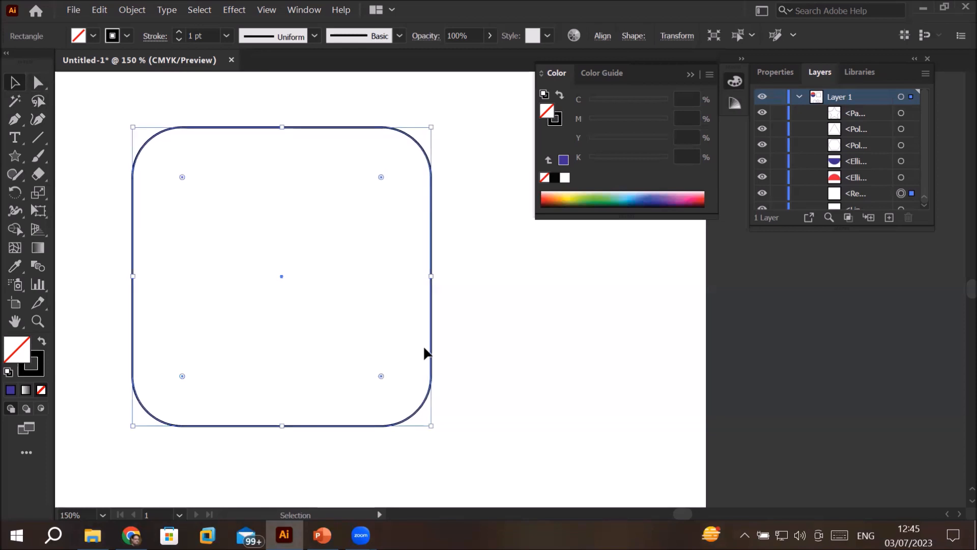
pyautogui.moveTo(381, 176); pyautogui.dragTo(454, 176)
pyautogui.moveTo(424, 136); pyautogui.dragTo(530, 131)
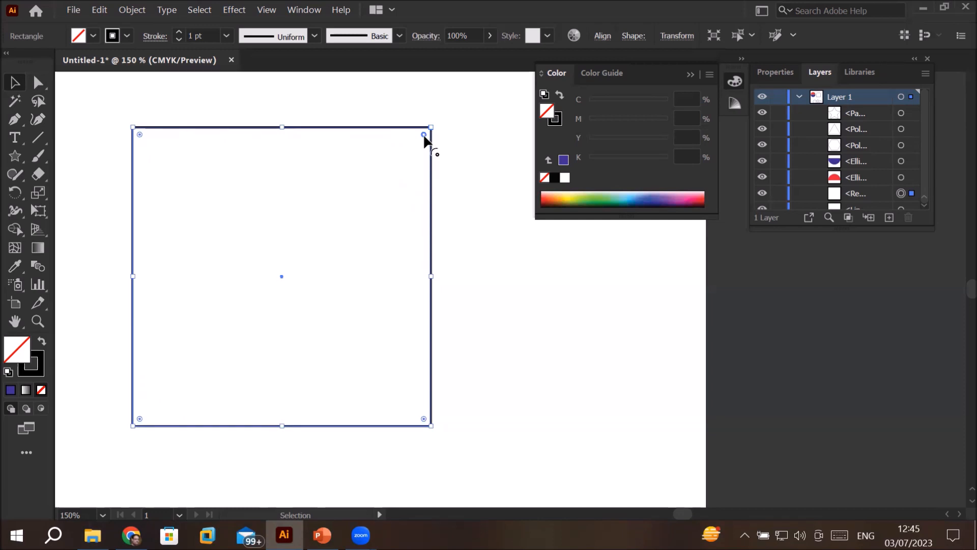
# Step: Round the square's upper-right and lower-left corners generously and leave the other two corners sharp
pyautogui.moveTo(425, 137); pyautogui.dragTo(358, 233)
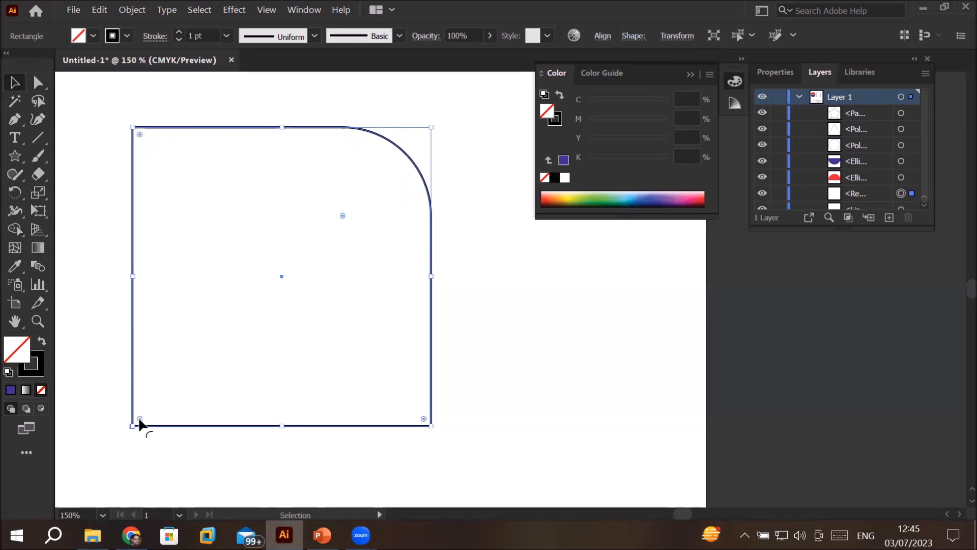
pyautogui.moveTo(139, 419); pyautogui.dragTo(235, 330)
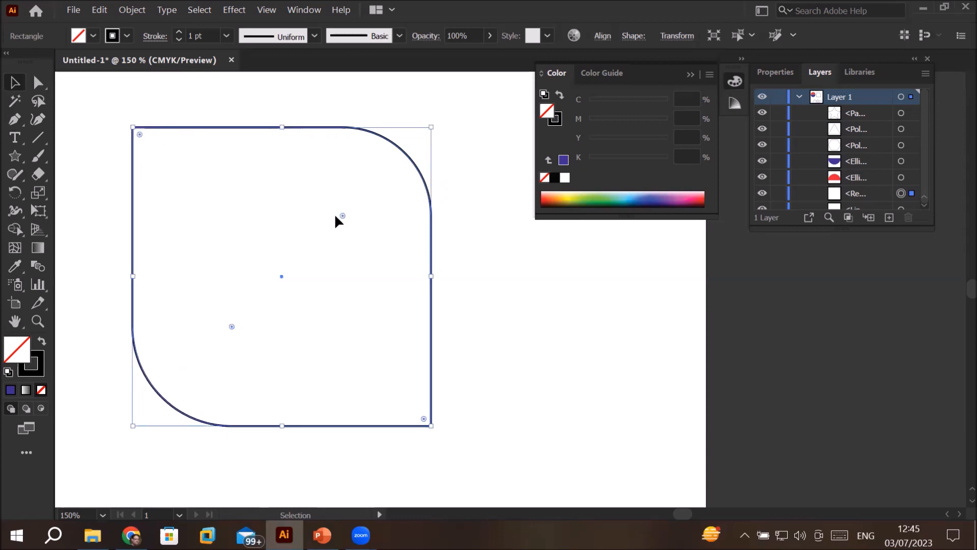
pyautogui.moveTo(343, 215); pyautogui.dragTo(322, 236)
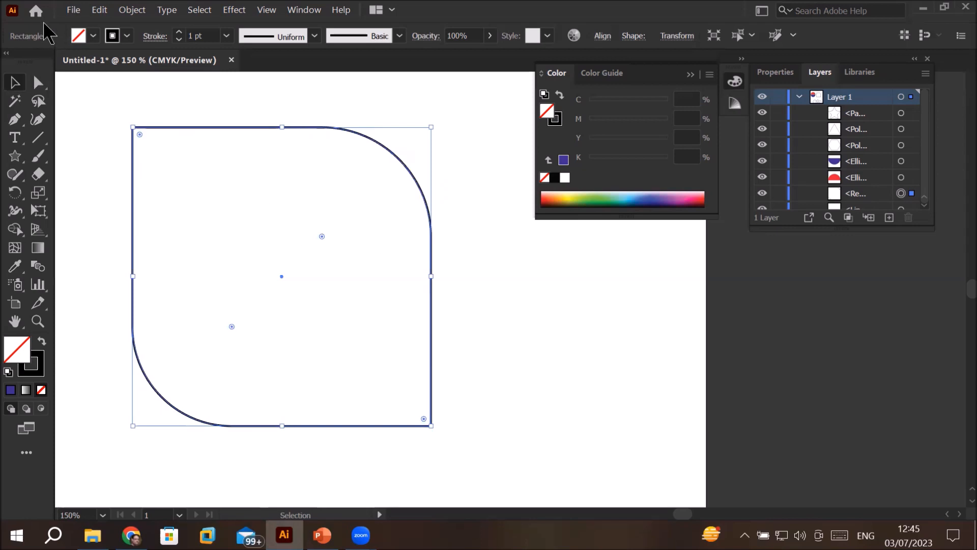
# Step: Copy the leaf-shaped square, paste it in place and scale the copy down slightly and proportionally about its centre
pyautogui.click(102, 14)
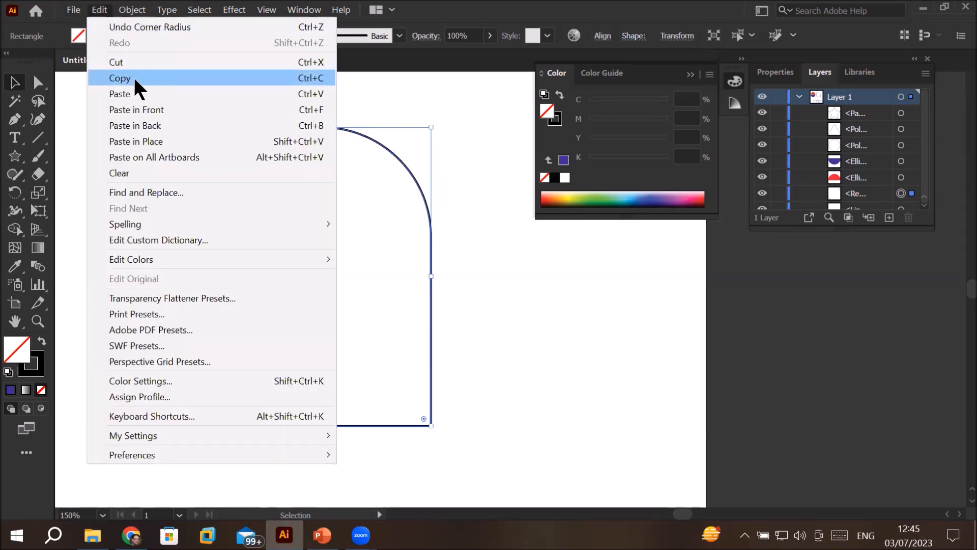
pyautogui.click(134, 76)
pyautogui.click(104, 14)
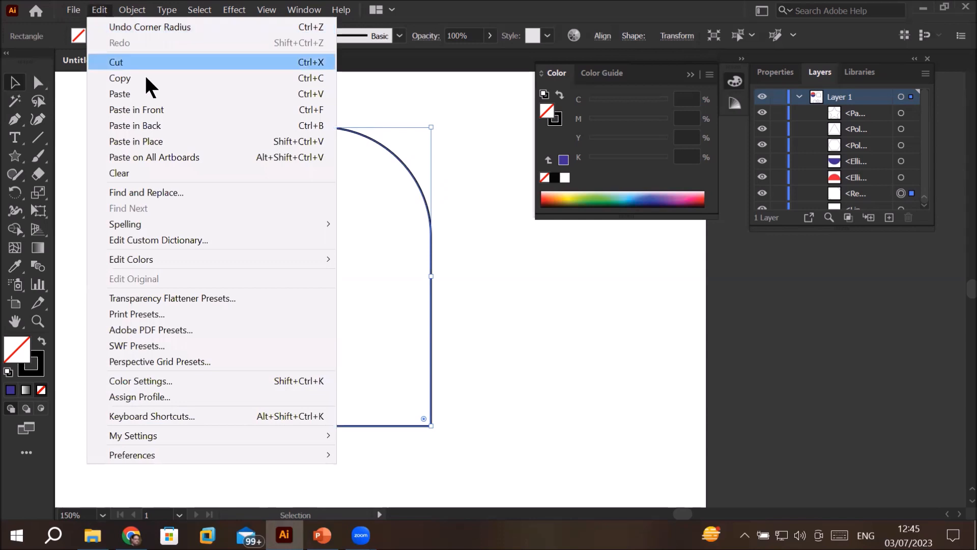
pyautogui.click(176, 144)
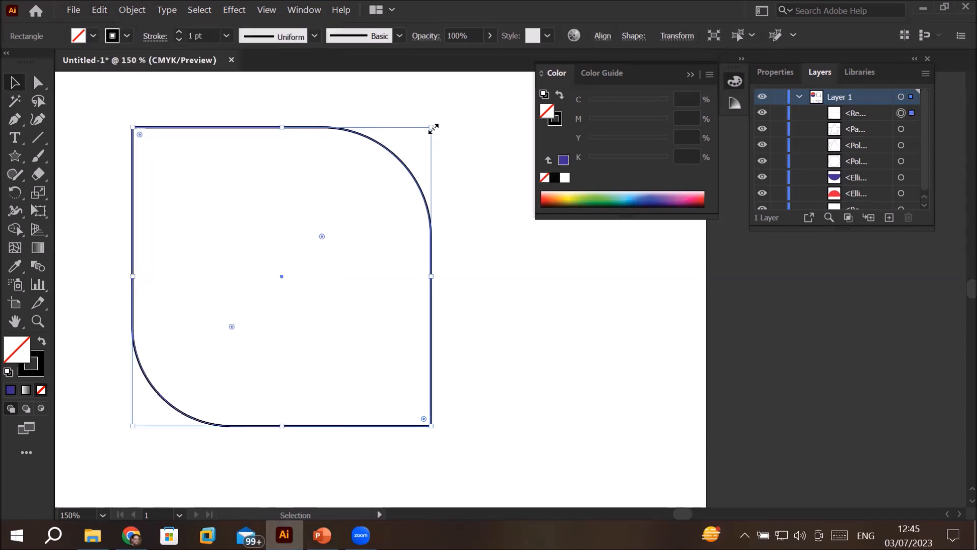
pyautogui.moveTo(433, 128)
pyautogui.mouseDown()
pyautogui.moveTo(419, 147)
pyautogui.moveTo(493, 106)
pyautogui.moveTo(438, 144)
pyautogui.mouseUp()
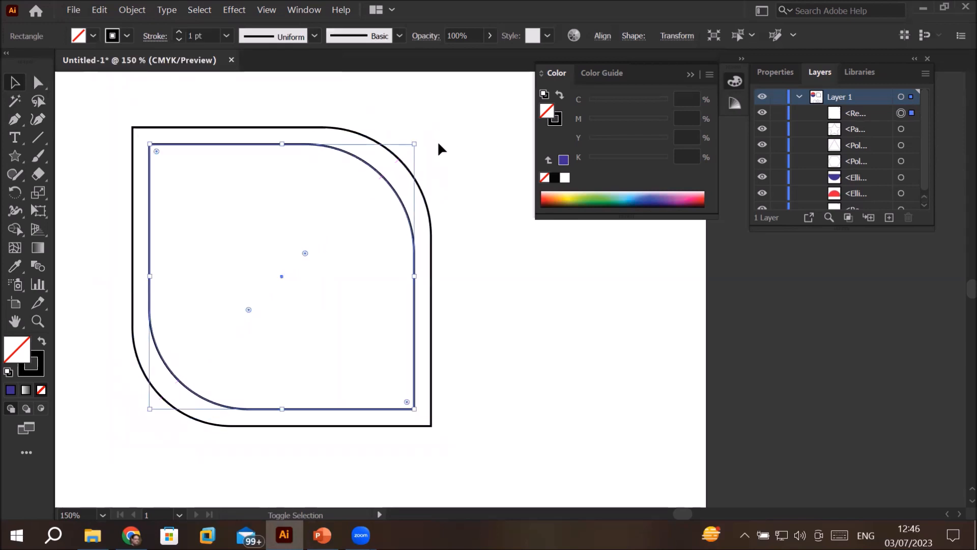
pyautogui.hotkey('ctrl', 'z')
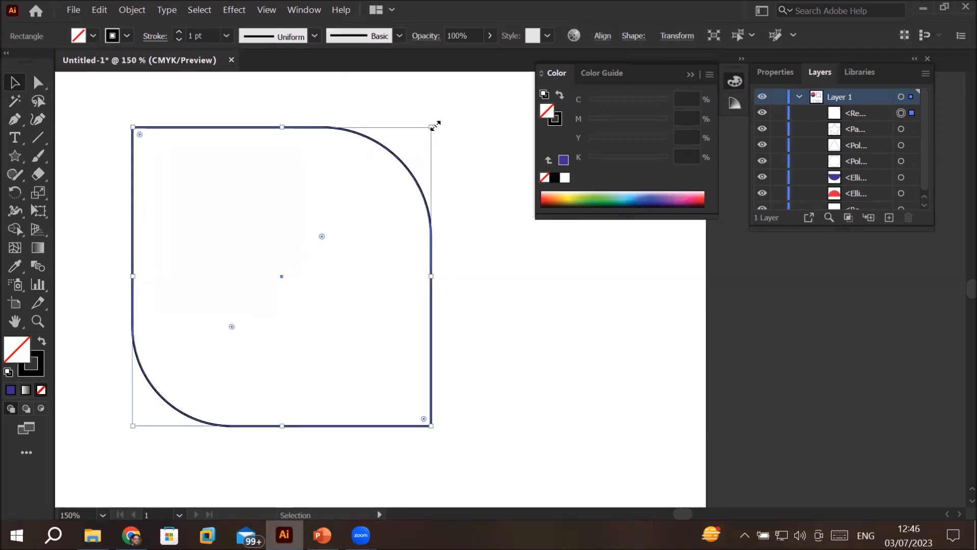
pyautogui.moveTo(435, 125); pyautogui.dragTo(453, 147)
pyautogui.hotkey('ctrl', 'z')
pyautogui.moveTo(434, 125); pyautogui.dragTo(421, 147)
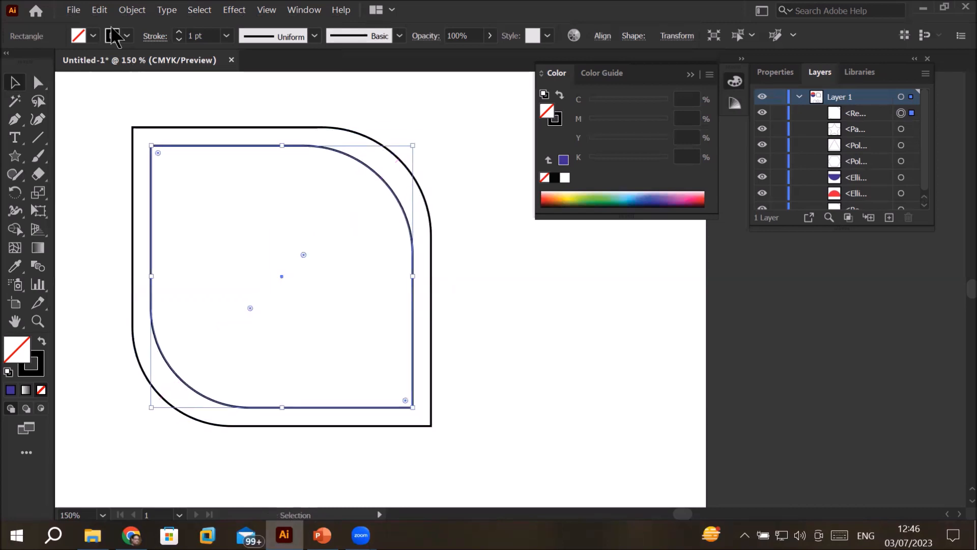
# Step: Copy the inner leaf shape, paste it in place, scale the new copy down by a similar margin about its centre and deselect it
pyautogui.click(99, 10)
pyautogui.click(143, 78)
pyautogui.click(107, 10)
pyautogui.click(163, 136)
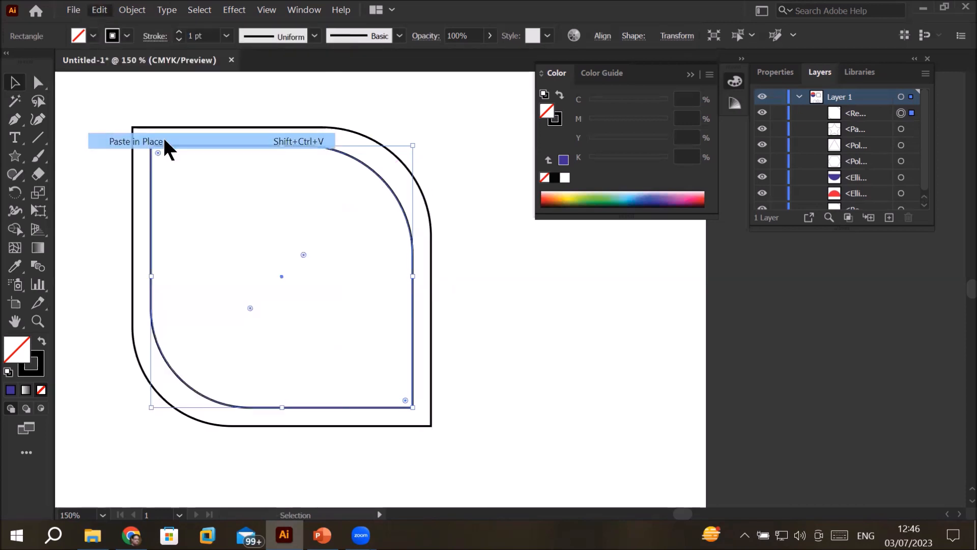
pyautogui.press('shift')
pyautogui.moveTo(416, 147); pyautogui.dragTo(399, 164)
pyautogui.click(485, 281)
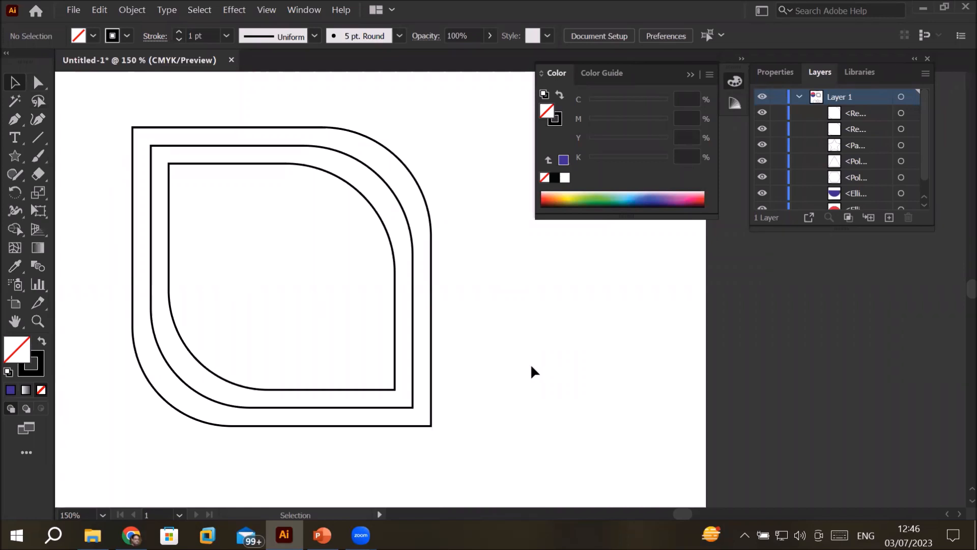
# Step: Select the hexagon beside the star near the bottom of the artboard
pyautogui.scroll(-1, 343, 307)
pyautogui.scroll(-1, 346, 302)
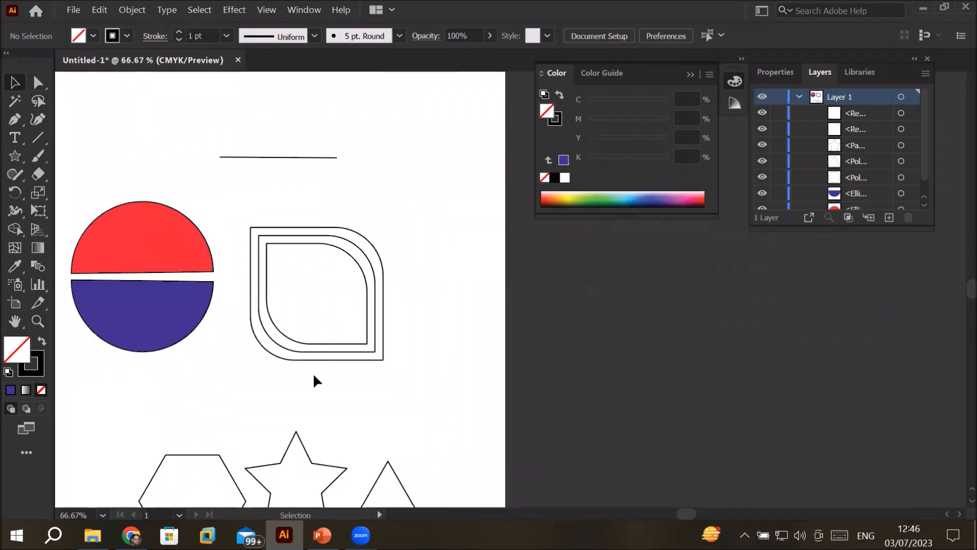
pyautogui.press('space')
pyautogui.moveTo(388, 288); pyautogui.dragTo(537, 152)
pyautogui.moveTo(390, 239); pyautogui.dragTo(327, 232)
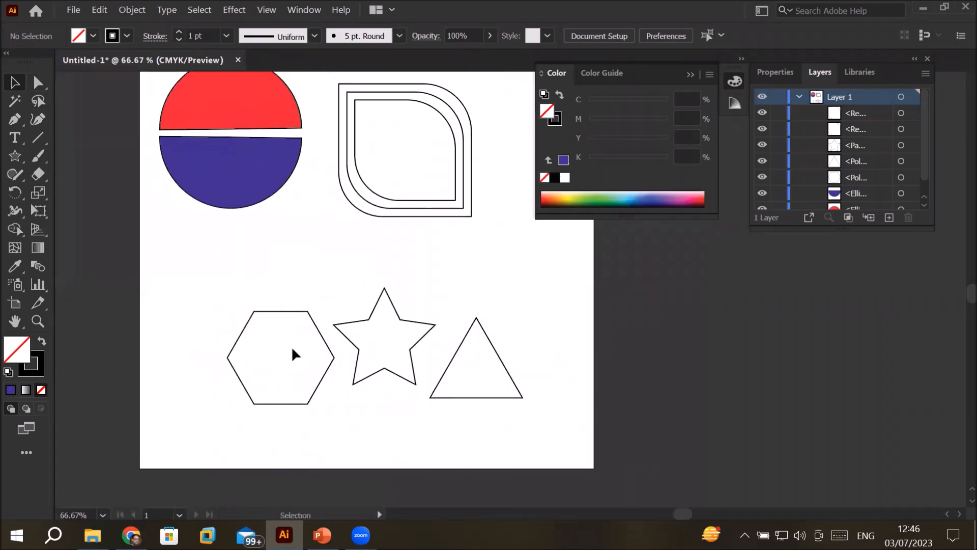
pyautogui.click(276, 308)
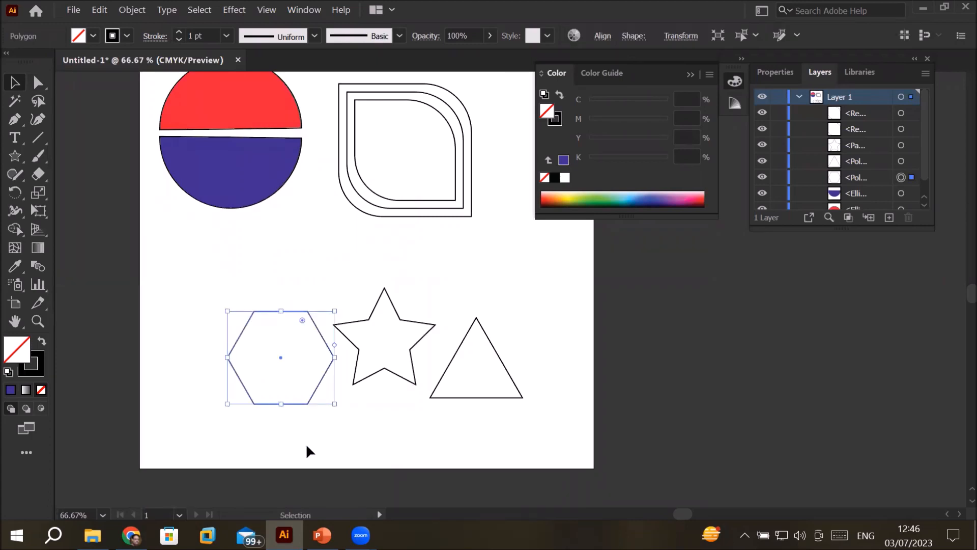
pyautogui.scroll(2, 327, 381)
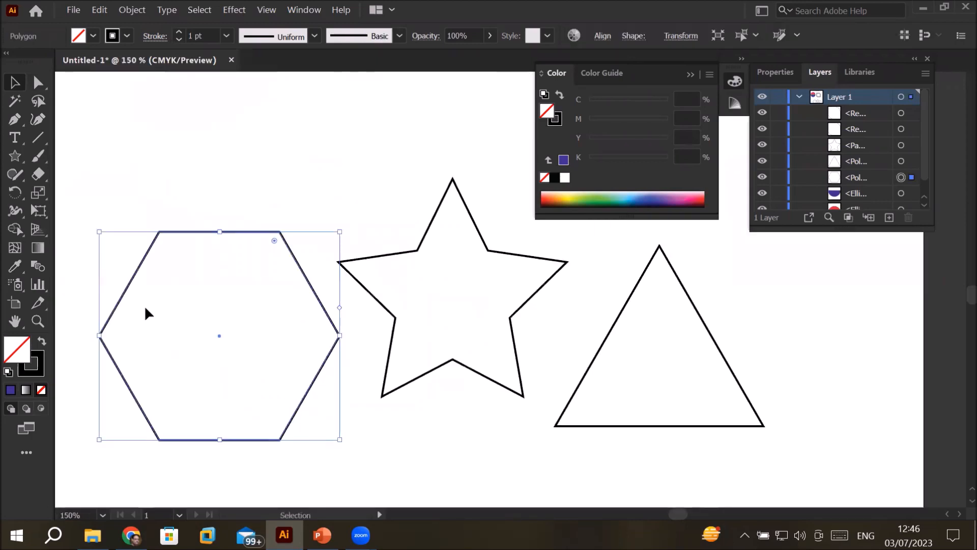
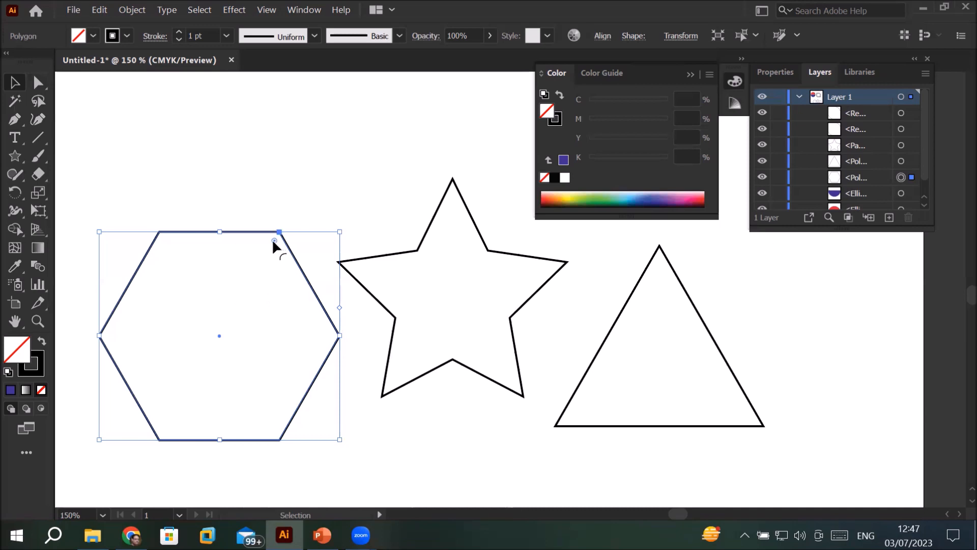
# Step: Try rounding all corners of the hexagon at once and return them to sharp, and try the same on the triangle
pyautogui.moveTo(274, 240); pyautogui.dragTo(251, 267)
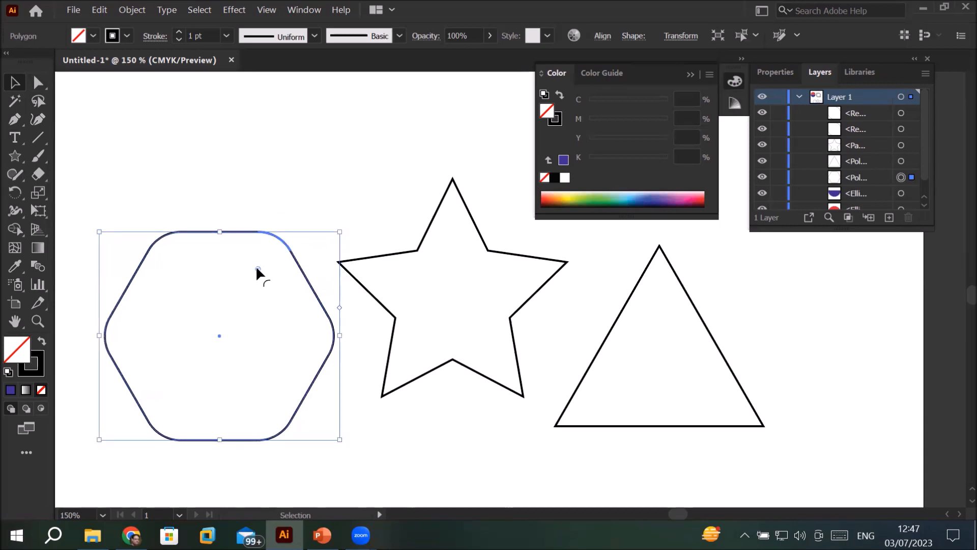
pyautogui.moveTo(257, 268); pyautogui.dragTo(318, 226)
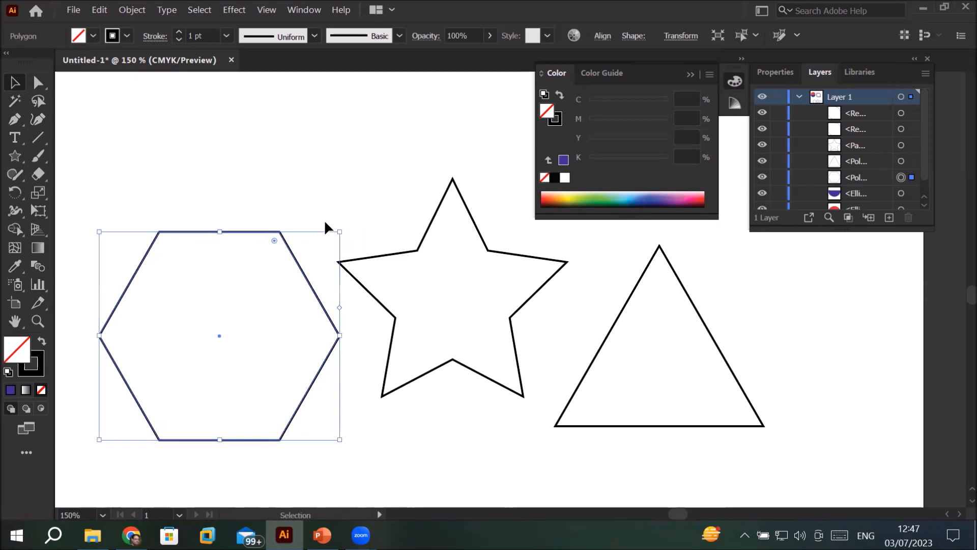
pyautogui.click(427, 233)
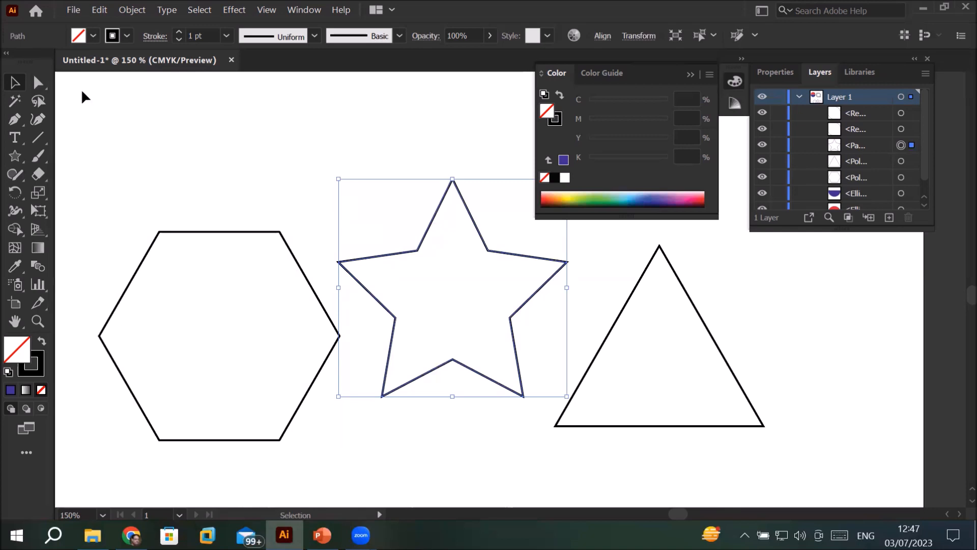
pyautogui.click(678, 280)
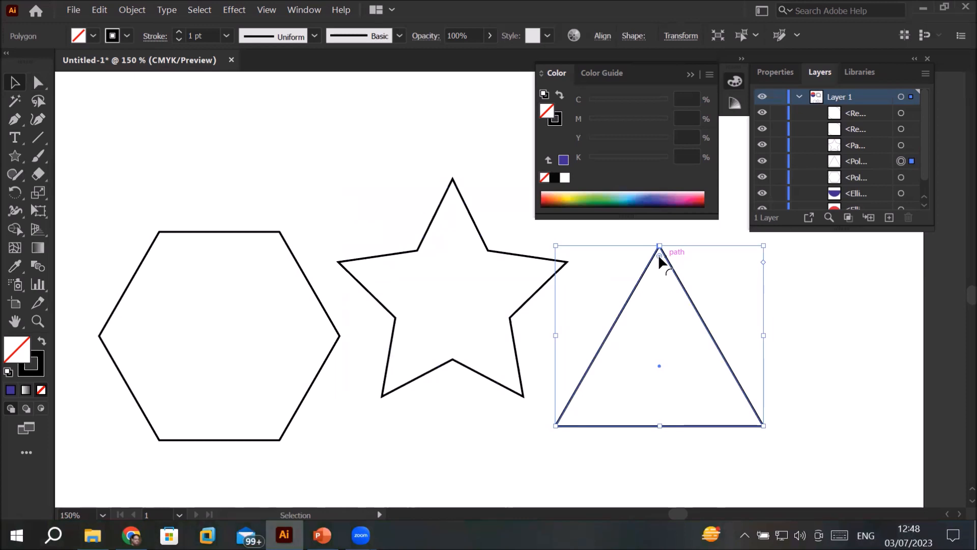
pyautogui.moveTo(659, 257); pyautogui.dragTo(692, 237)
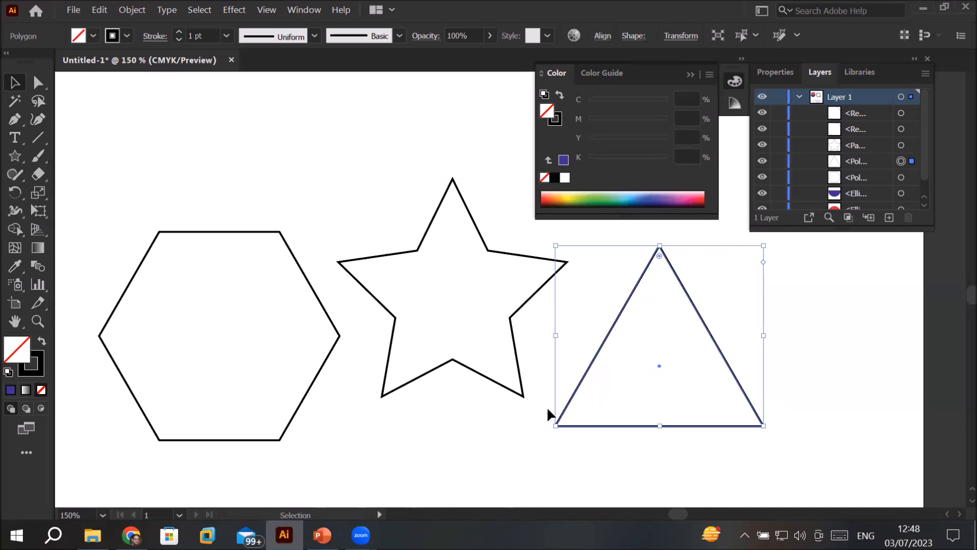
# Step: Round the triangle's corners individually: the lower-right to about 0.84 in, the upper and lower-left ones as far as the remaining edges allow
pyautogui.click(38, 87)
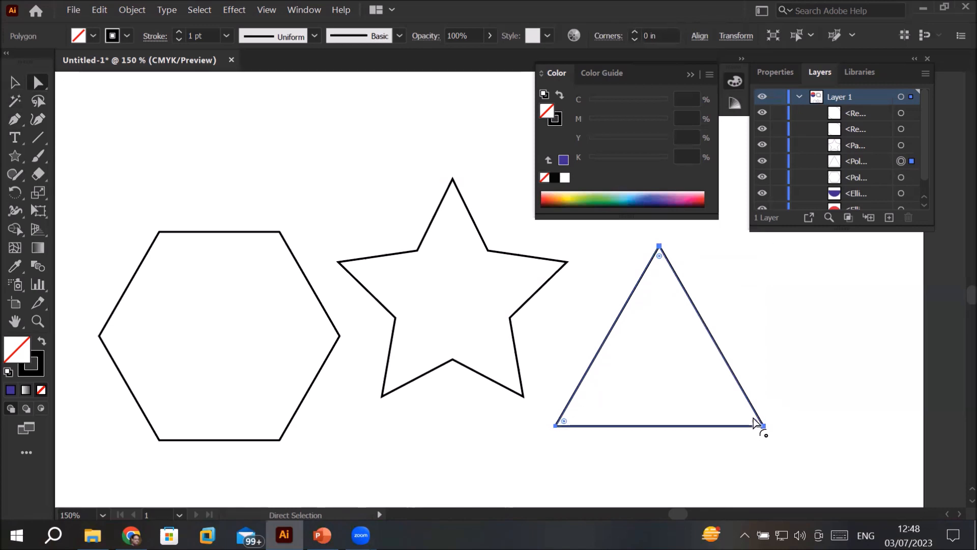
pyautogui.moveTo(755, 422); pyautogui.dragTo(575, 360)
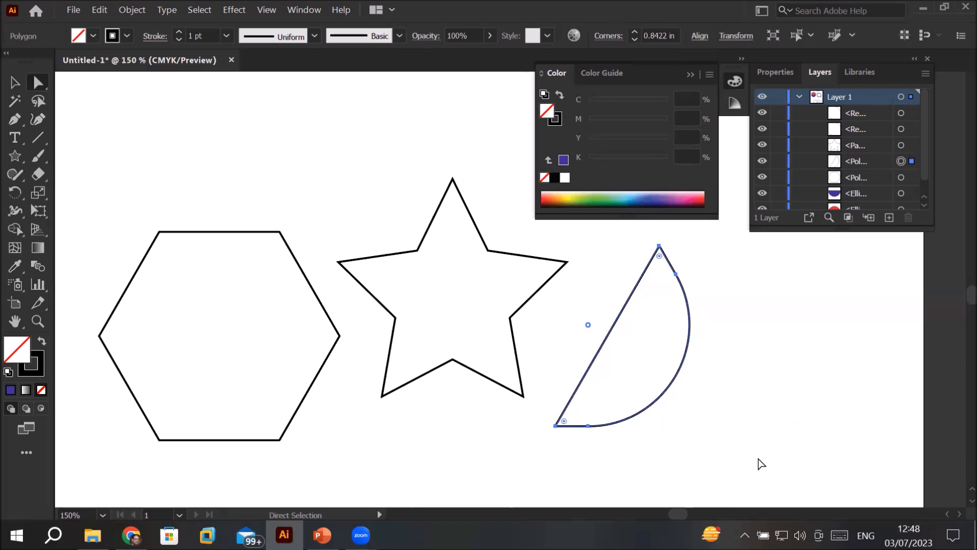
pyautogui.click(659, 260)
pyautogui.moveTo(660, 259); pyautogui.dragTo(650, 335)
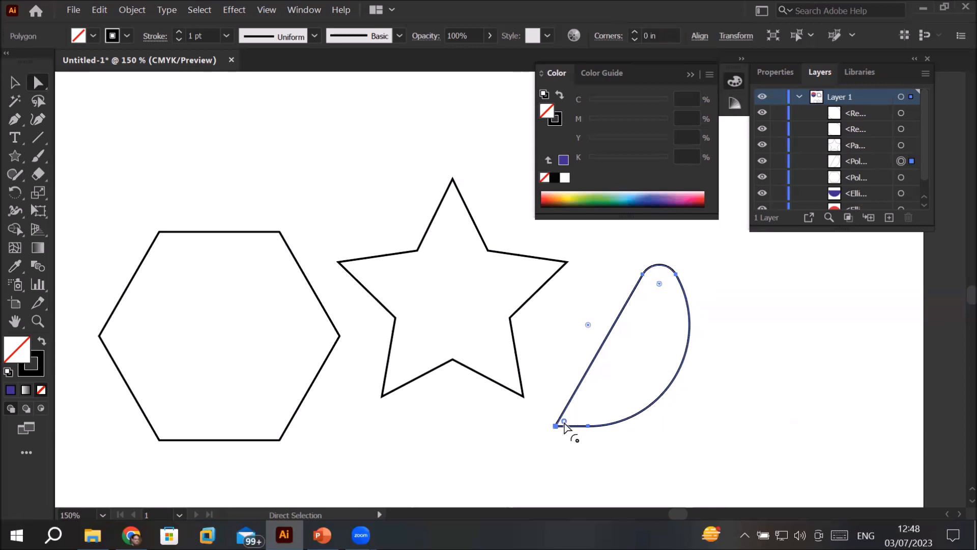
pyautogui.moveTo(564, 425); pyautogui.dragTo(649, 399)
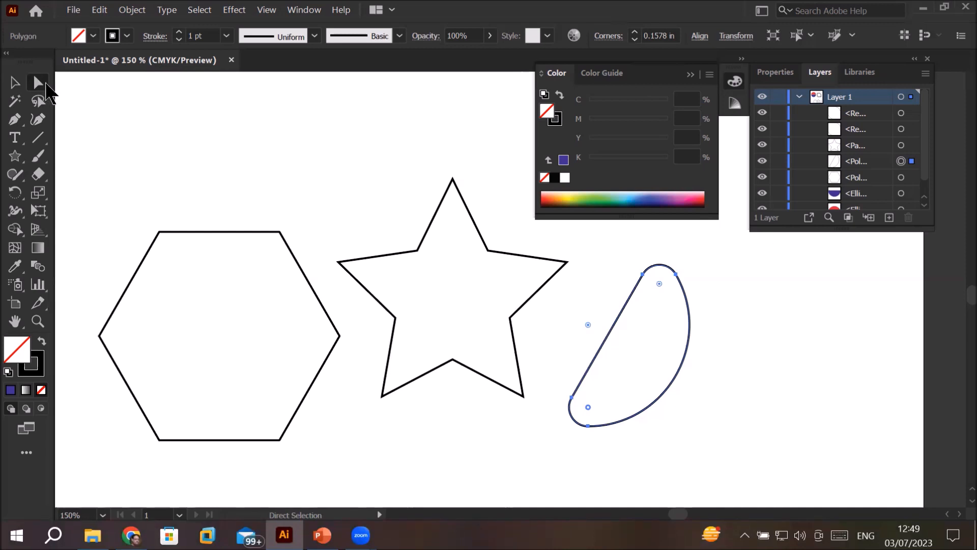
# Step: Select the star's left inner corner and round it to a radius of about 0.275 in
pyautogui.click(484, 234)
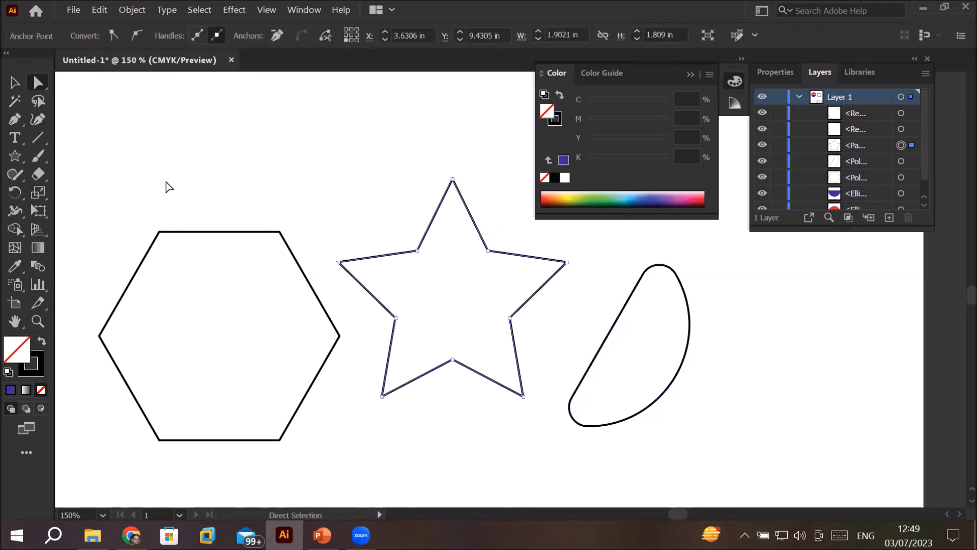
pyautogui.click(376, 158)
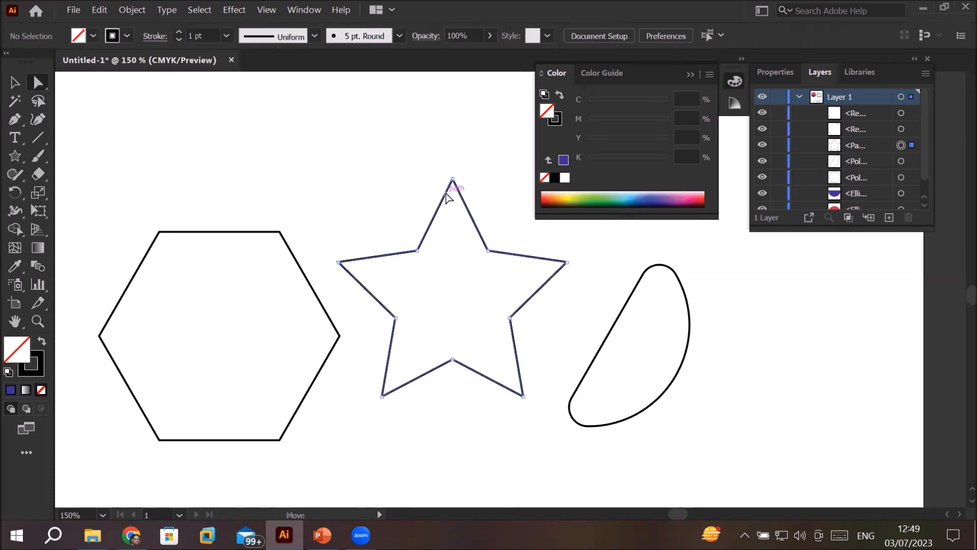
pyautogui.click(447, 196)
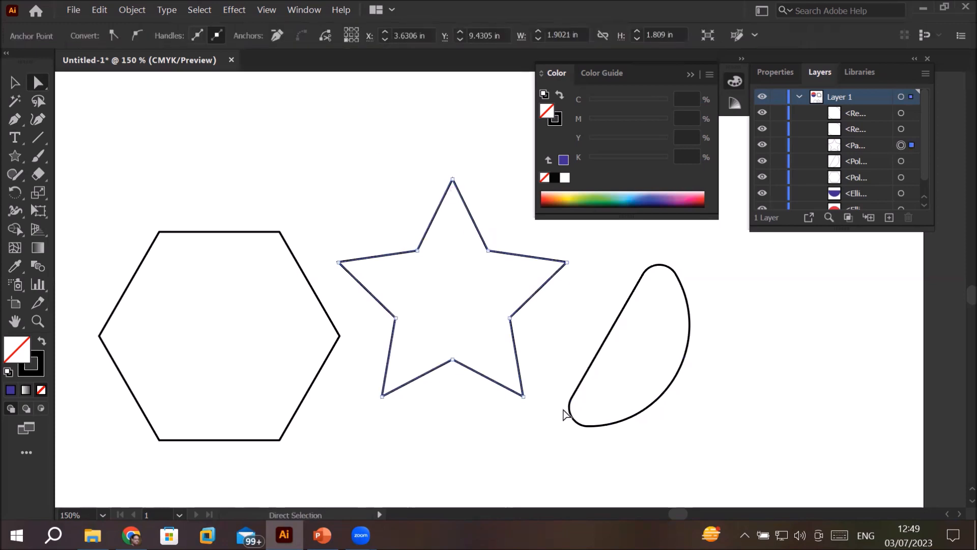
pyautogui.click(453, 361)
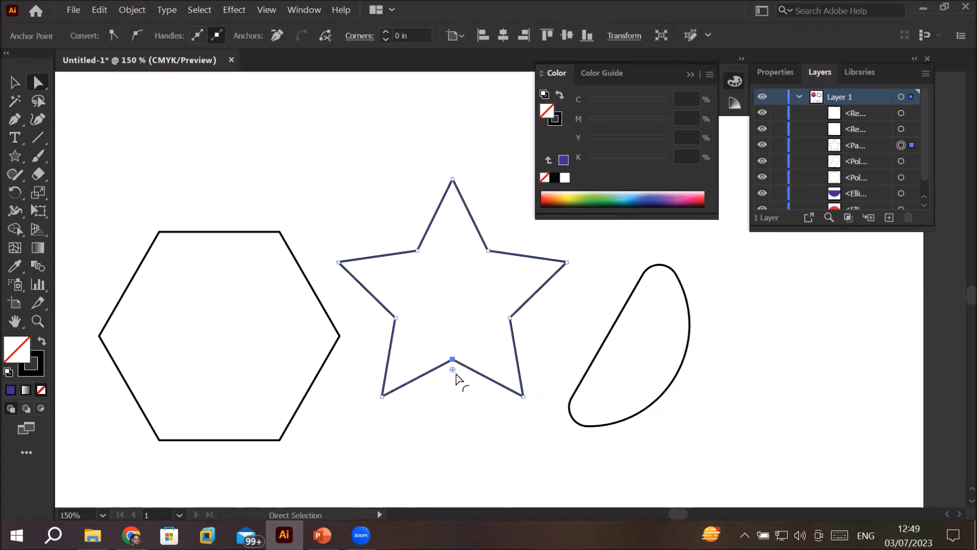
pyautogui.click(510, 319)
pyautogui.click(394, 318)
pyautogui.moveTo(386, 321); pyautogui.dragTo(360, 329)
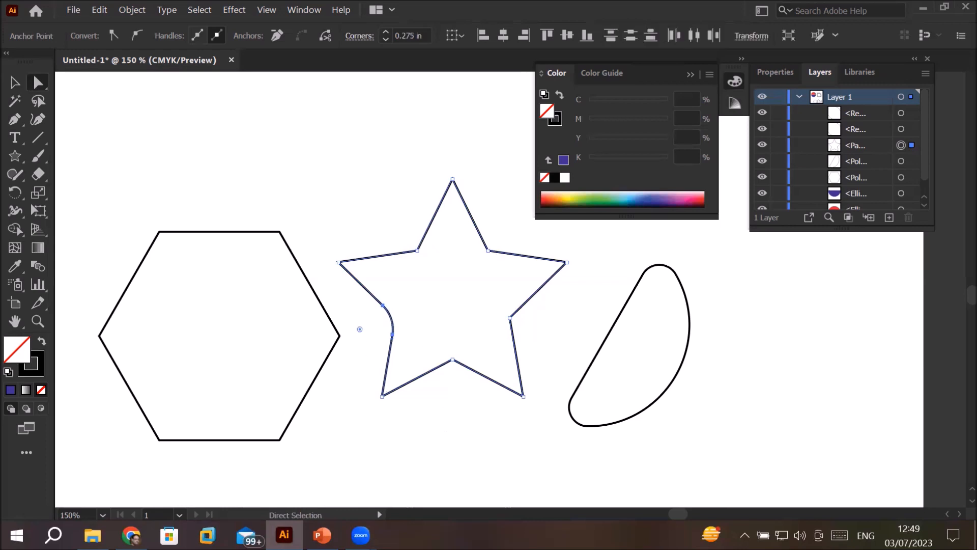
# Step: Round the star's right and left inner side corners to about 1.26 in each, forming wide inward curves
pyautogui.click(511, 319)
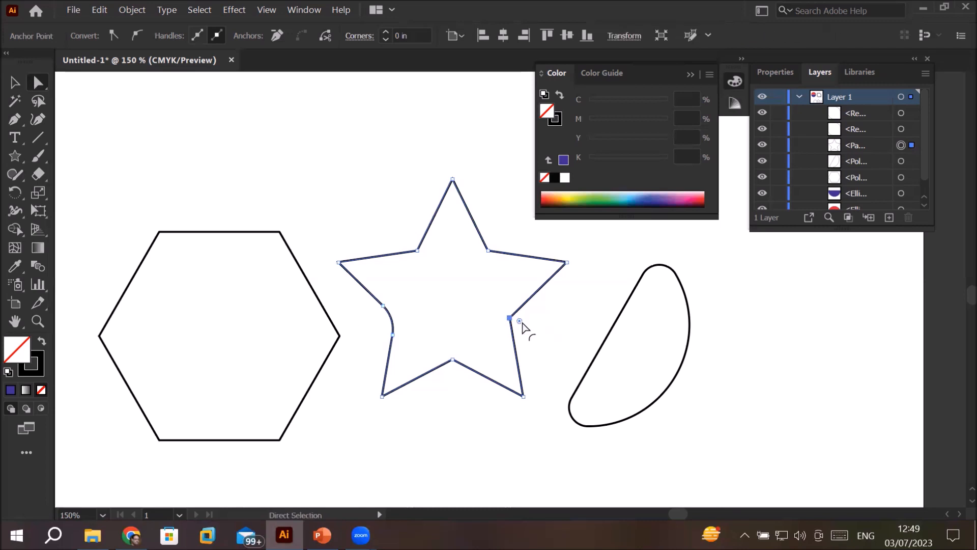
pyautogui.moveTo(520, 322); pyautogui.dragTo(739, 346)
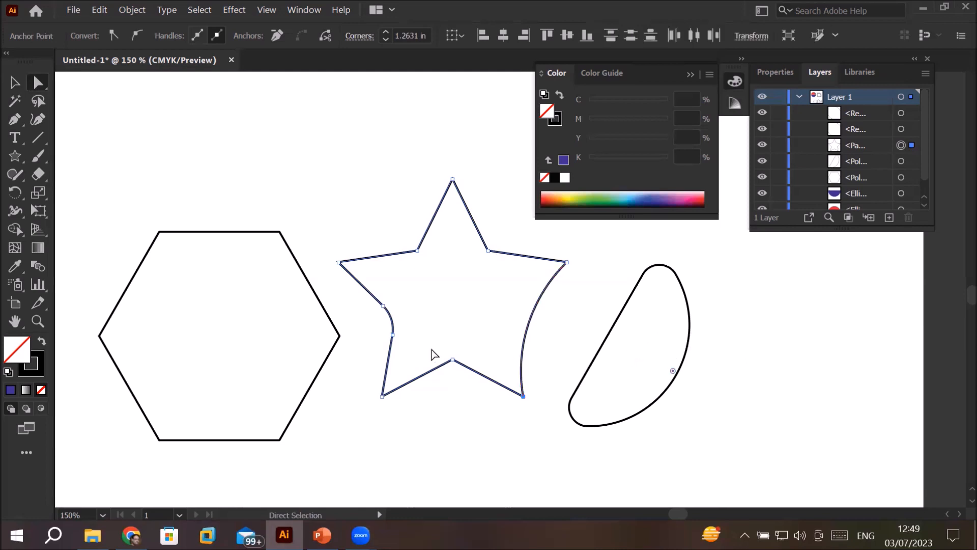
pyautogui.click(392, 335)
pyautogui.moveTo(360, 331); pyautogui.dragTo(163, 360)
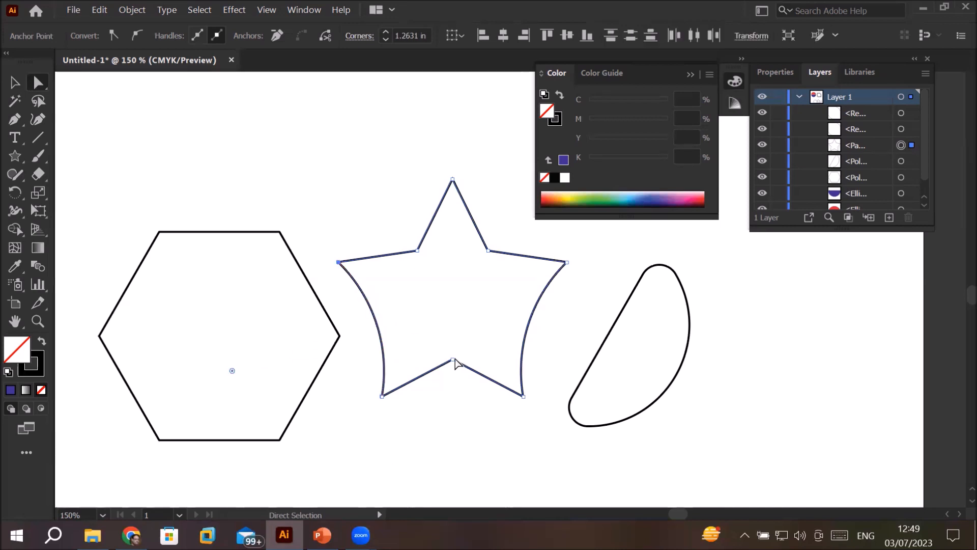
# Step: Try to round the inner corner at the bottom of the star
pyautogui.click(456, 418)
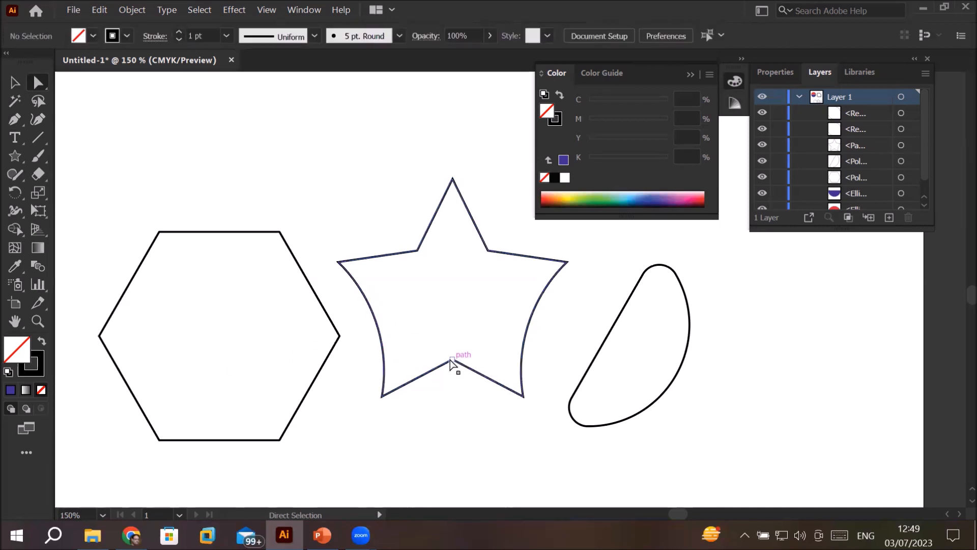
pyautogui.click(452, 361)
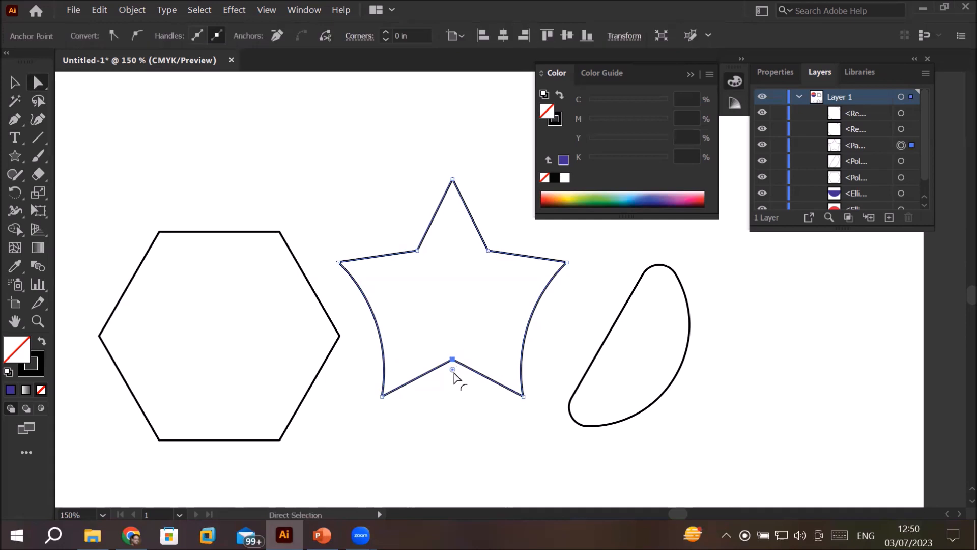
pyautogui.moveTo(454, 375); pyautogui.dragTo(484, 285)
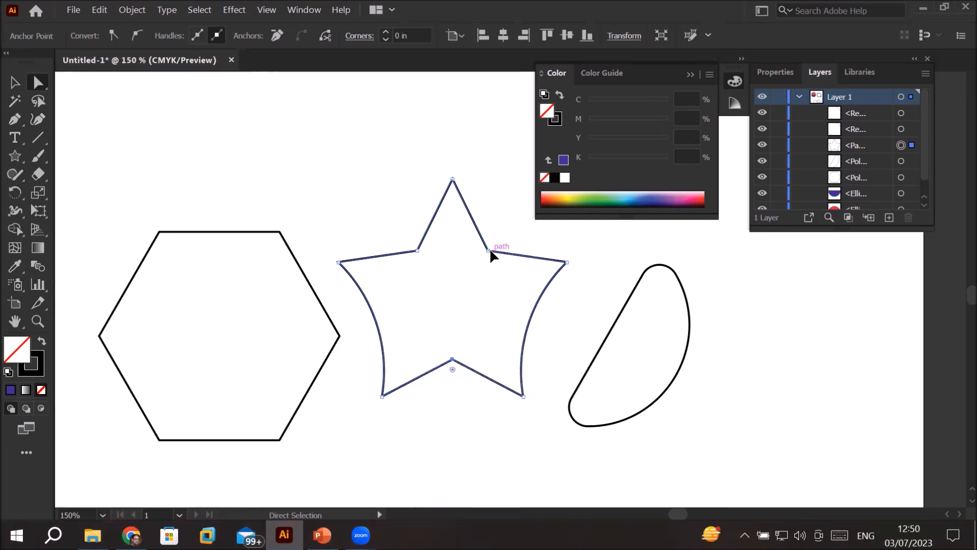
# Step: Round the star's top point to a radius of about 0.2 in
pyautogui.click(487, 251)
pyautogui.click(453, 180)
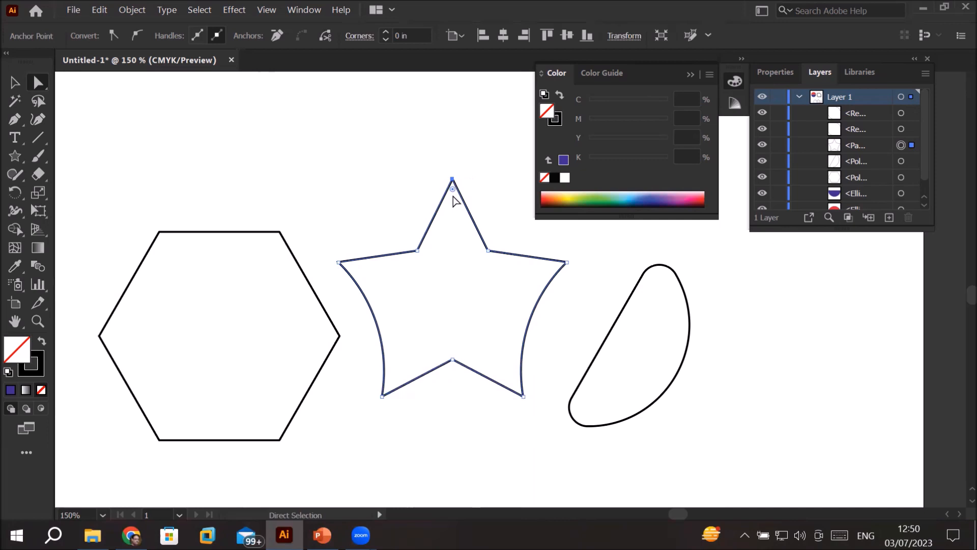
pyautogui.moveTo(452, 190); pyautogui.dragTo(457, 238)
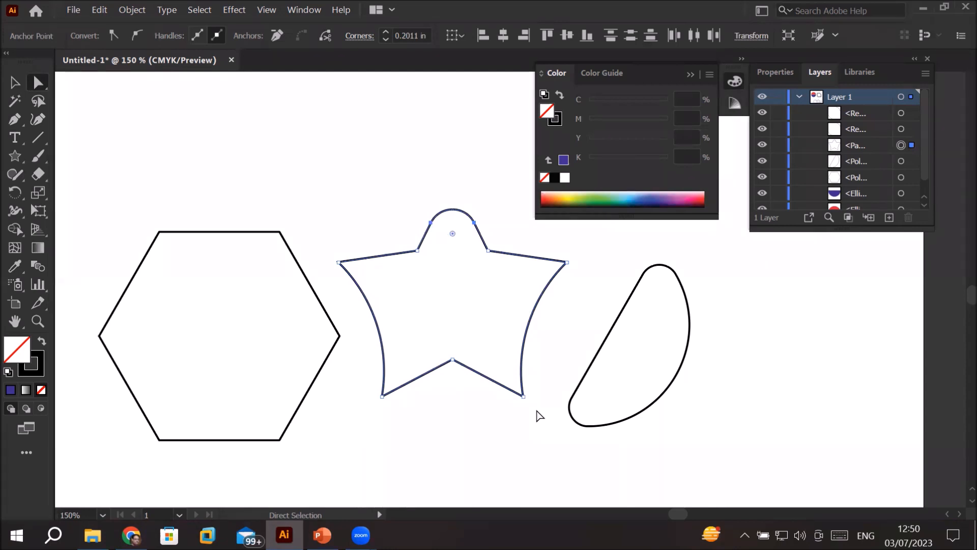
# Step: Round the hexagon's upper-left corner to about 0.82 in and its right corner to about 1.73 in
pyautogui.click(281, 238)
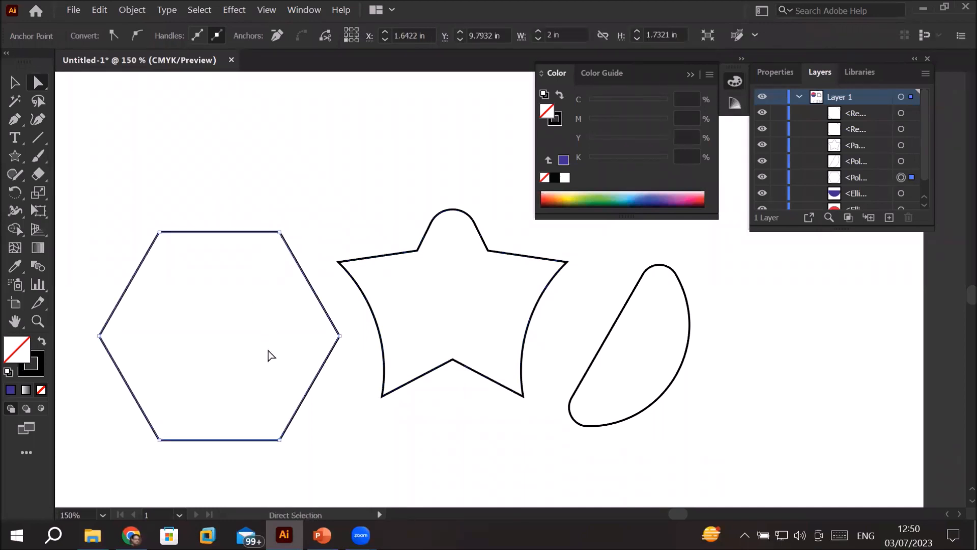
pyautogui.click(160, 232)
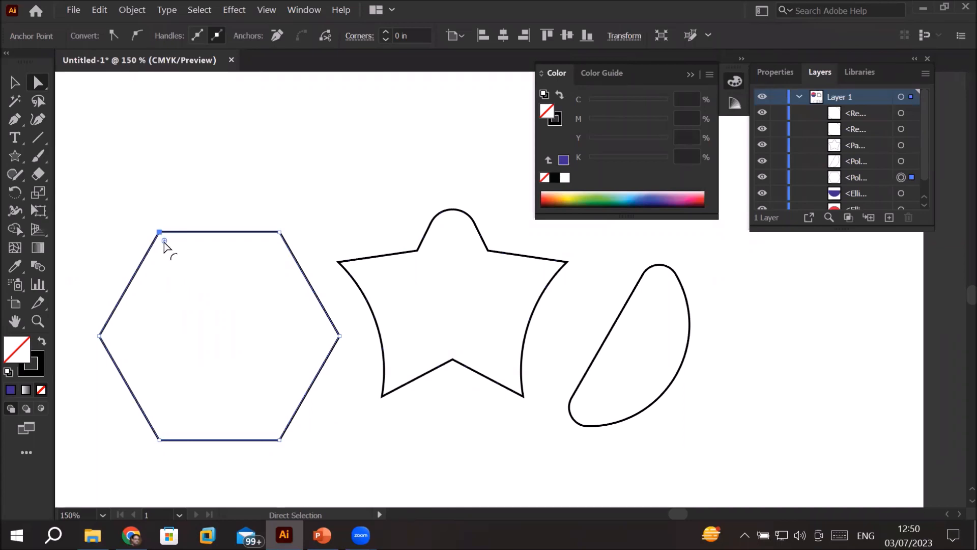
pyautogui.moveTo(165, 240); pyautogui.dragTo(246, 318)
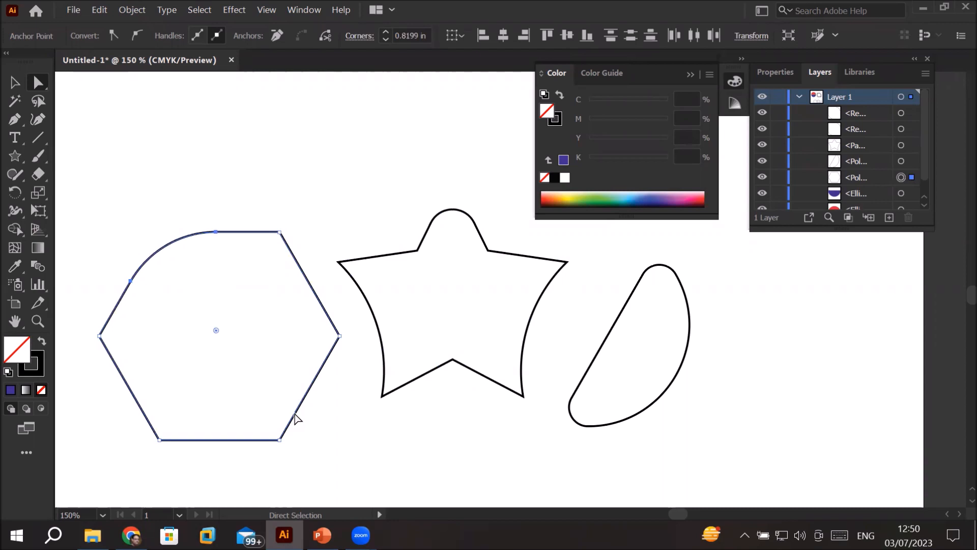
pyautogui.click(340, 337)
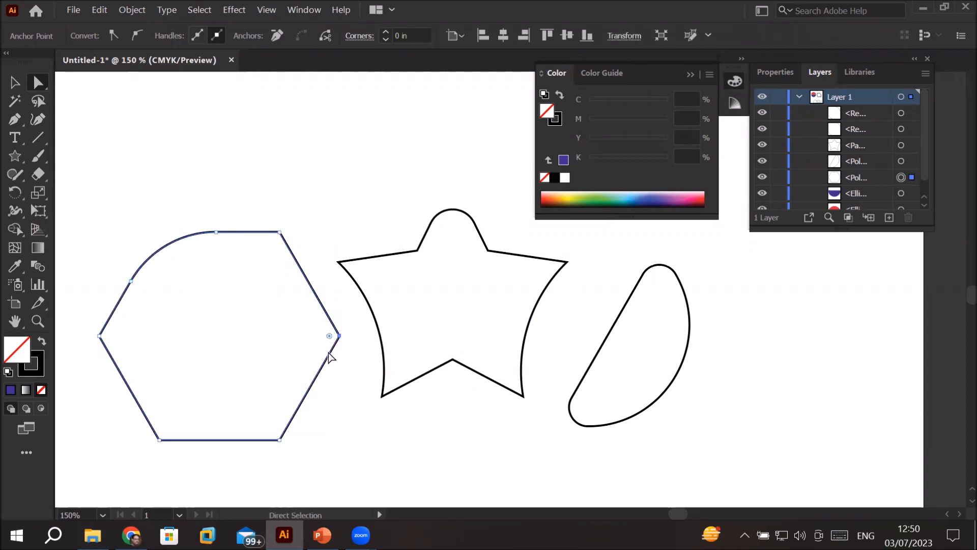
pyautogui.moveTo(329, 337); pyautogui.dragTo(89, 414)
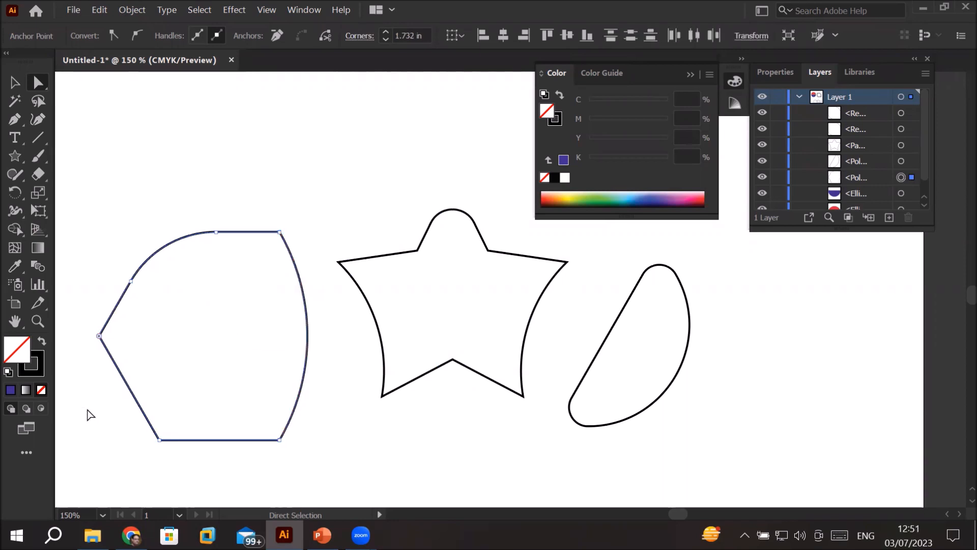
# Step: Round the hexagon's lower-left corner to about 0.62 in and deselect the shape
pyautogui.click(160, 440)
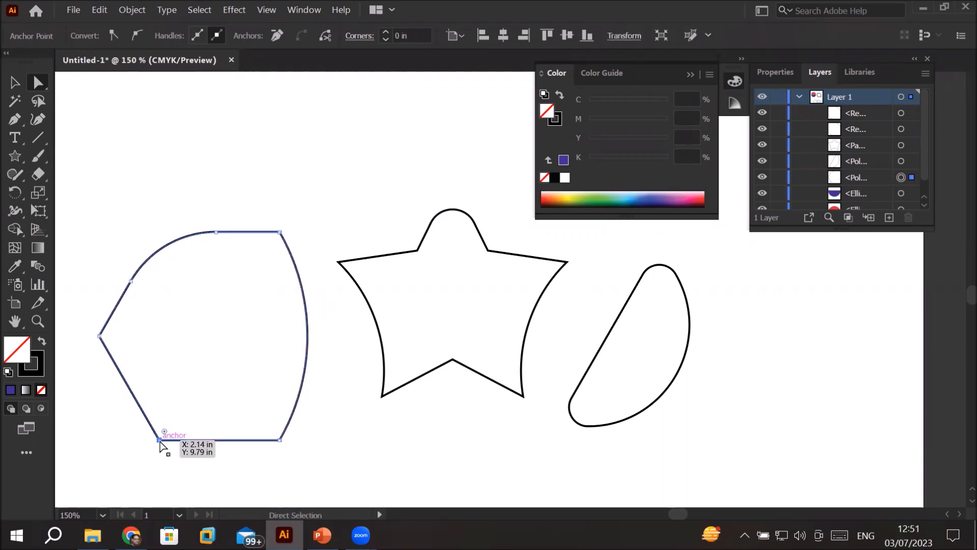
pyautogui.moveTo(164, 431); pyautogui.dragTo(233, 388)
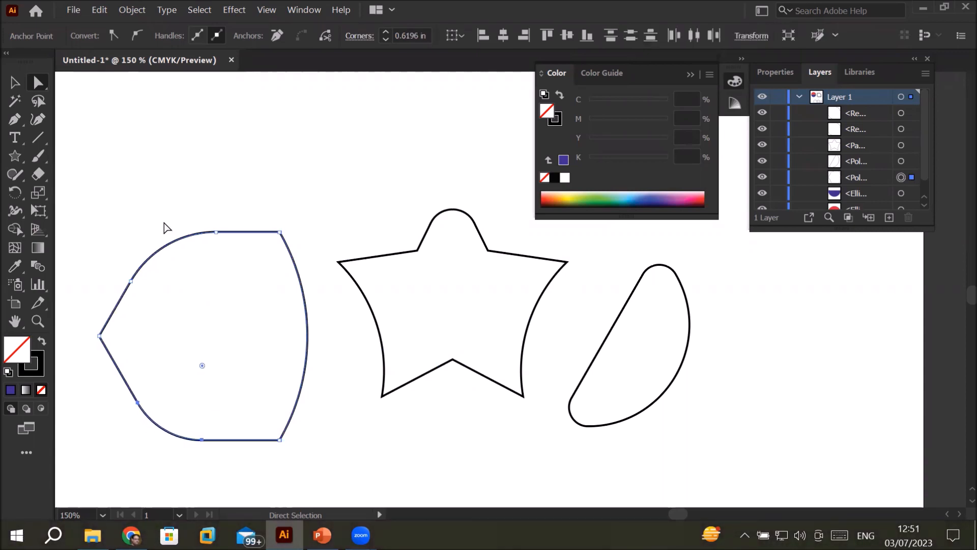
pyautogui.click(140, 145)
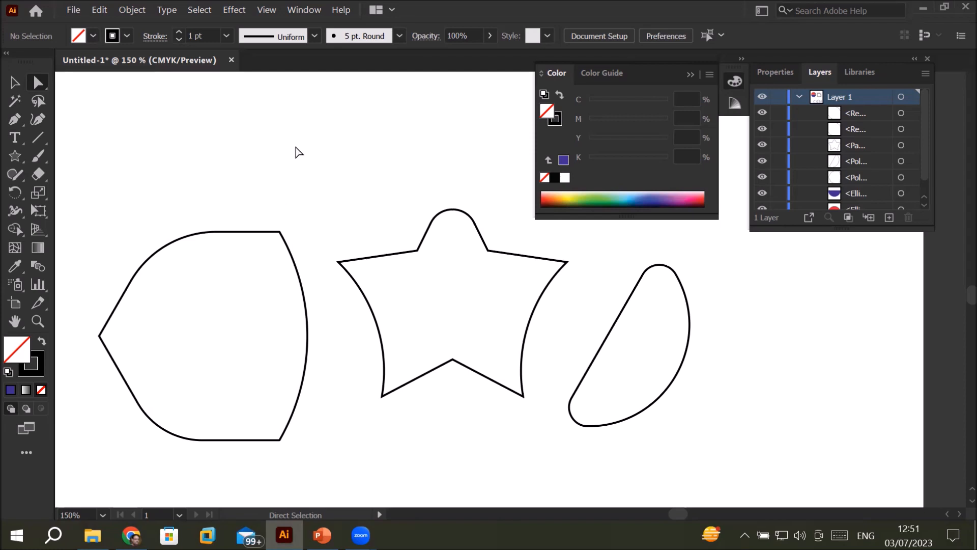
# Step: Move the red half of the split circle slightly up and the blue half down to widen the gap between them
pyautogui.moveTo(388, 131); pyautogui.dragTo(370, 342)
pyautogui.moveTo(417, 186); pyautogui.dragTo(463, 421)
pyautogui.moveTo(243, 334); pyautogui.dragTo(432, 334)
pyautogui.click(188, 173)
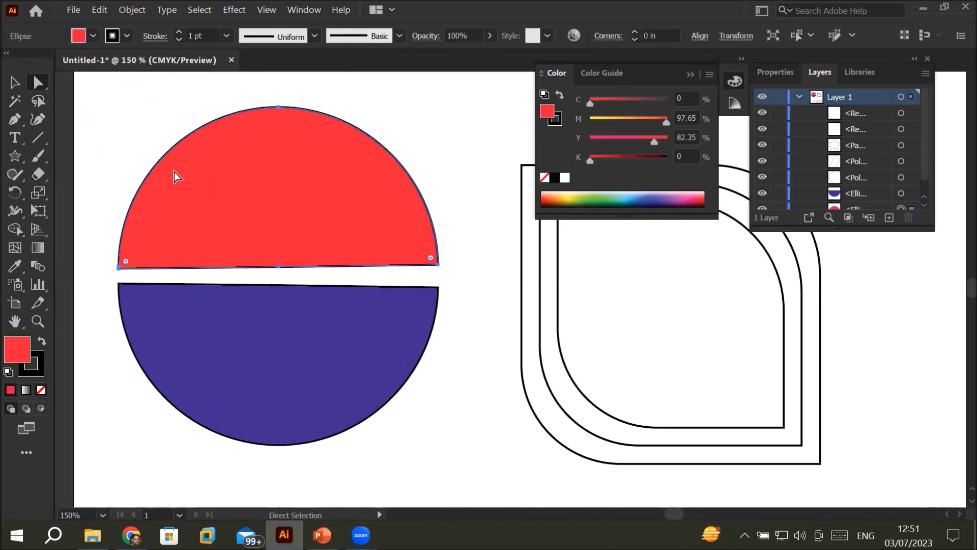
pyautogui.click(14, 84)
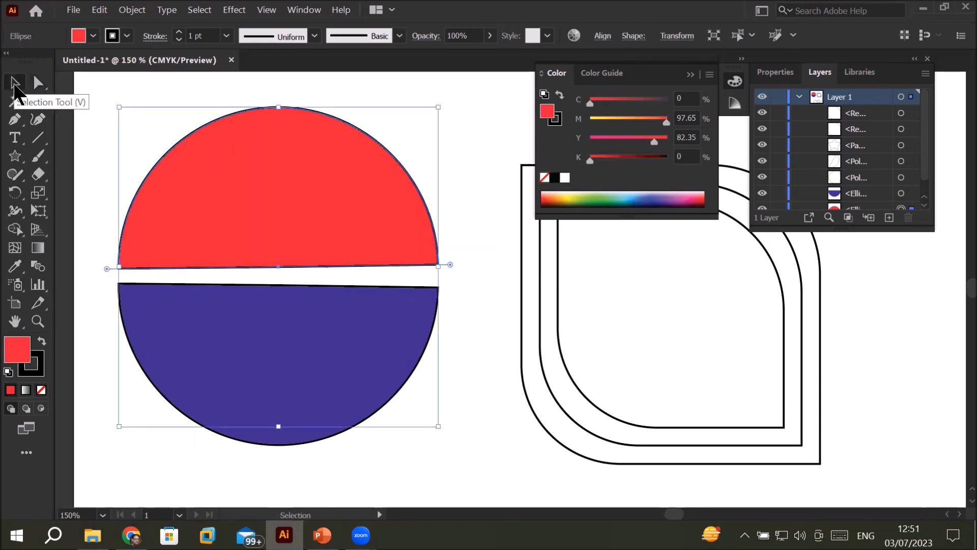
pyautogui.click(489, 257)
pyautogui.click(373, 184)
pyautogui.moveTo(372, 179)
pyautogui.mouseDown()
pyautogui.moveTo(377, 139)
pyautogui.moveTo(372, 161)
pyautogui.mouseUp()
pyautogui.moveTo(333, 355); pyautogui.dragTo(341, 402)
pyautogui.moveTo(331, 400); pyautogui.dragTo(332, 399)
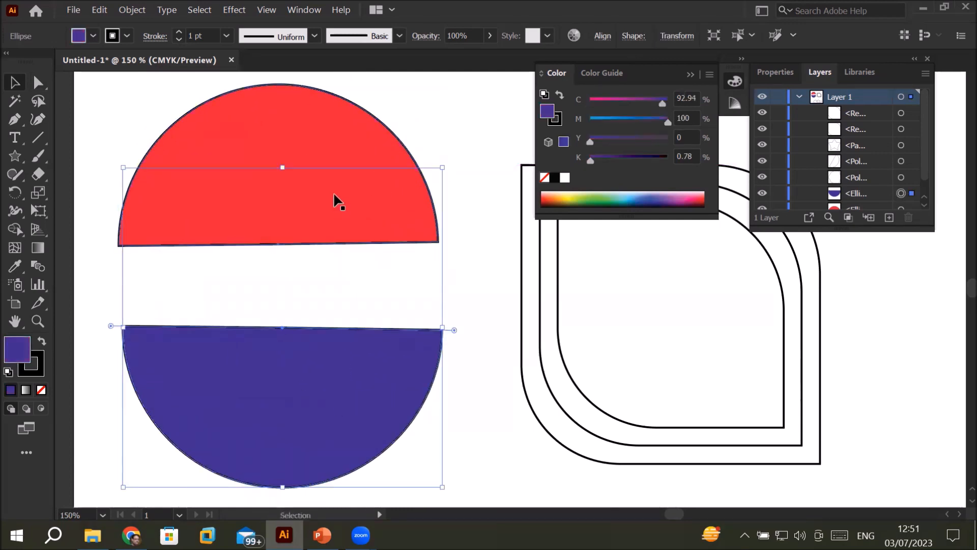
# Step: Reduce the height of the red half-circle slightly, keeping its width and upper edge in place
pyautogui.click(289, 138)
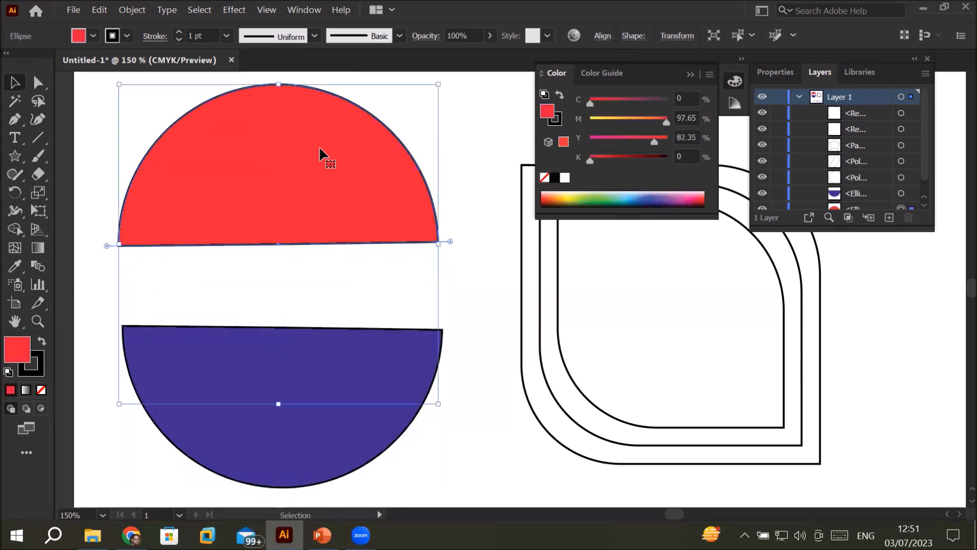
pyautogui.moveTo(282, 405); pyautogui.dragTo(295, 368)
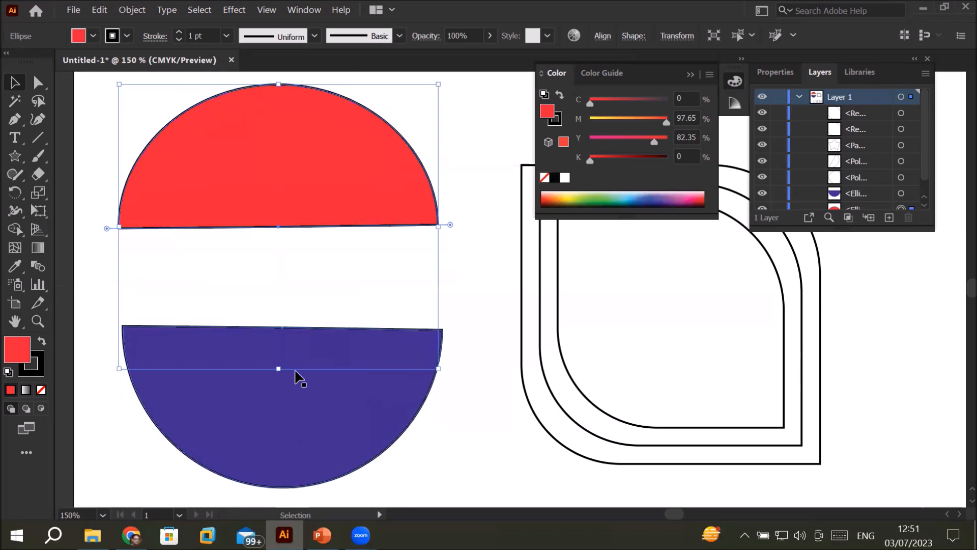
# Step: Adjust the red half-circle's pie angle slightly to level the end of its flat edge
pyautogui.moveTo(450, 225); pyautogui.dragTo(473, 227)
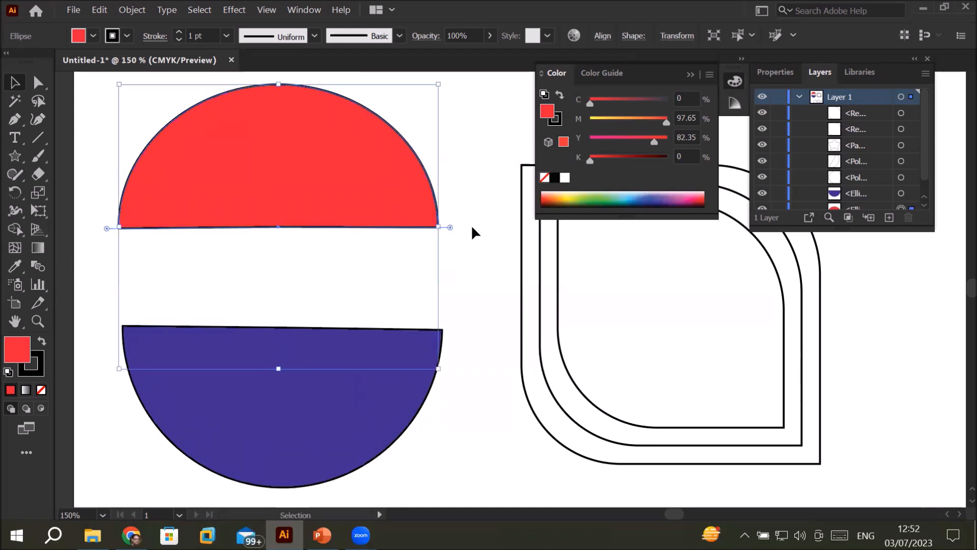
# Step: Try pulling the middle anchor of the red half-circle's flat edge up into the shape with Direct Selection, and undo the move
pyautogui.click(38, 83)
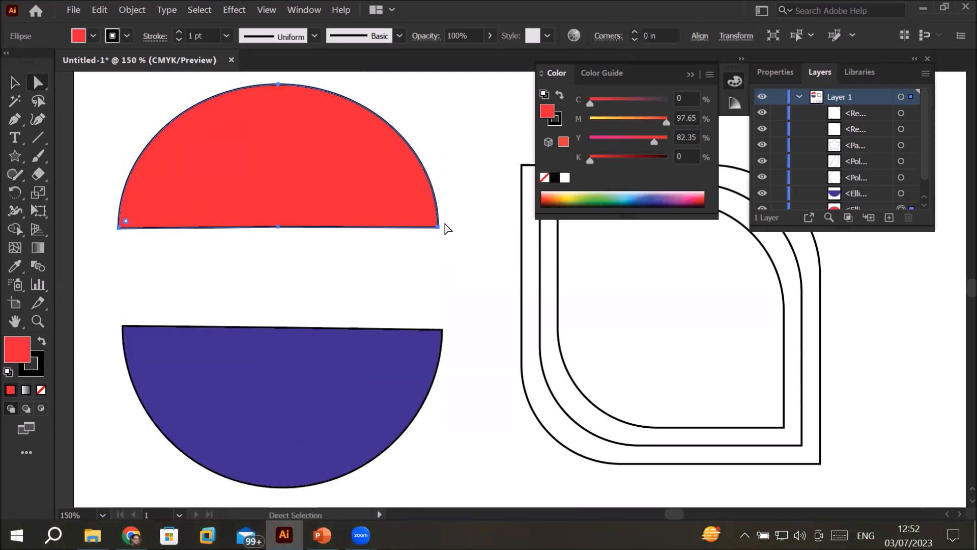
pyautogui.click(437, 227)
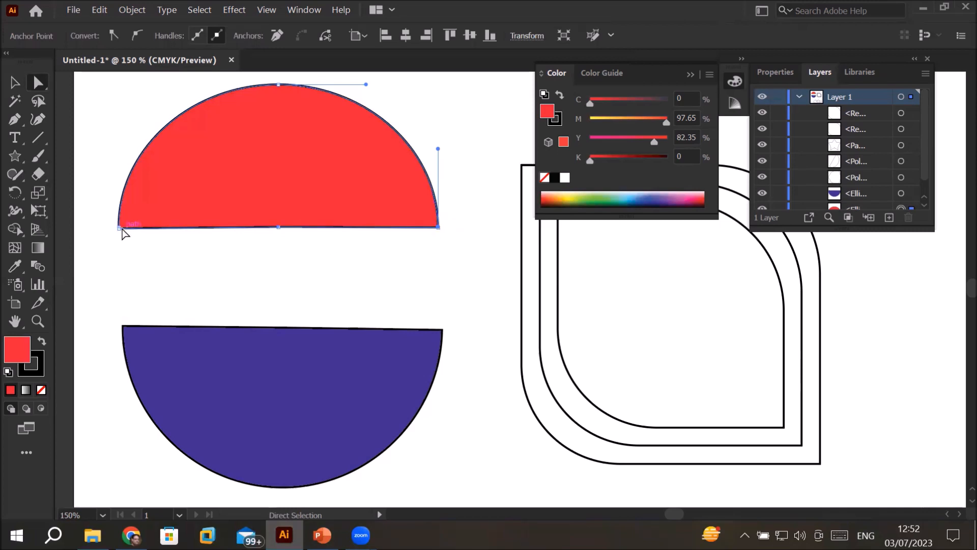
pyautogui.click(278, 227)
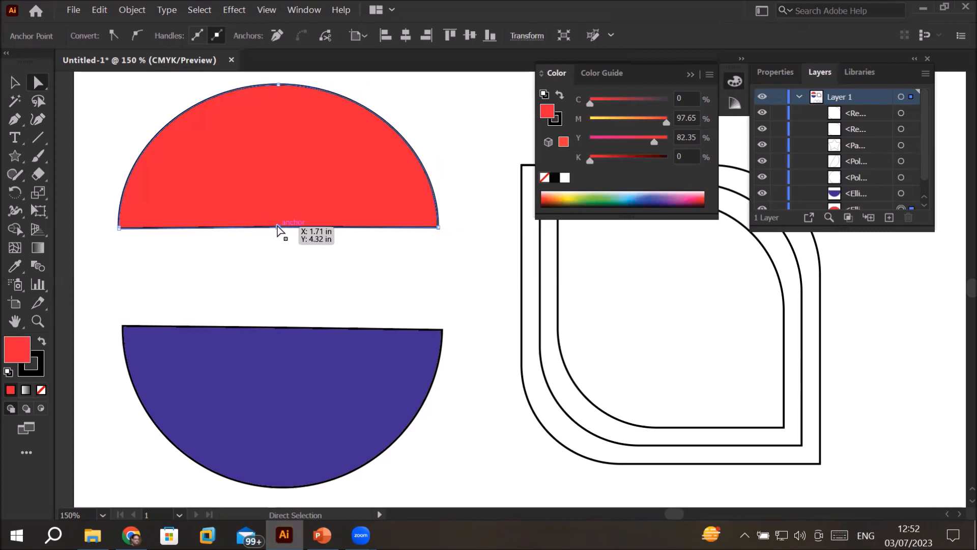
pyautogui.moveTo(278, 227); pyautogui.dragTo(279, 130)
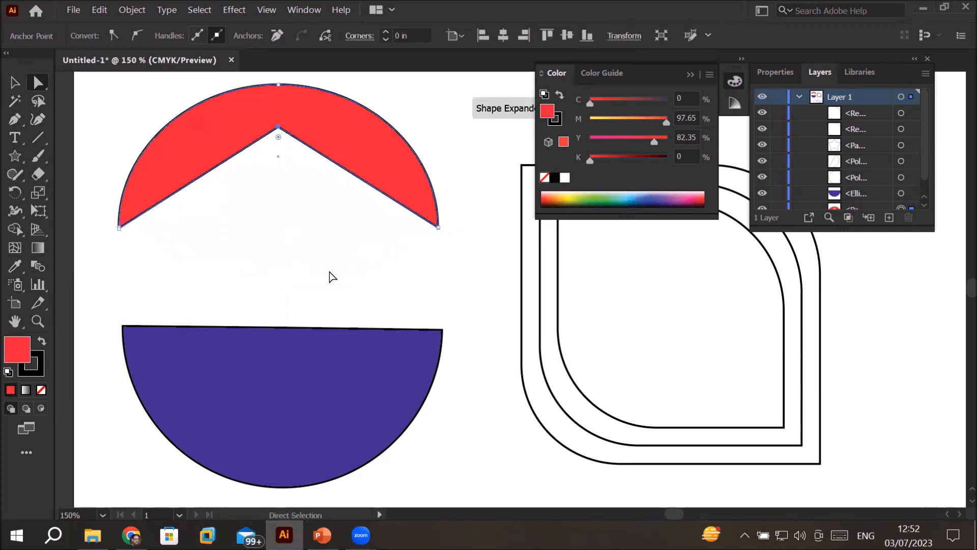
pyautogui.hotkey('ctrl', 'z')
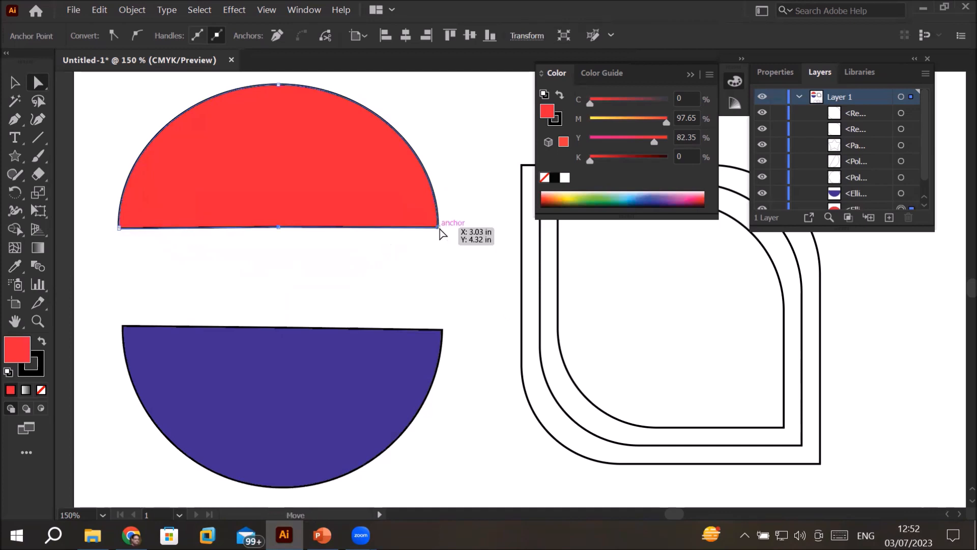
# Step: Select the red half-circle's two lower corner anchors in turn to examine their direction handles
pyautogui.click(276, 87)
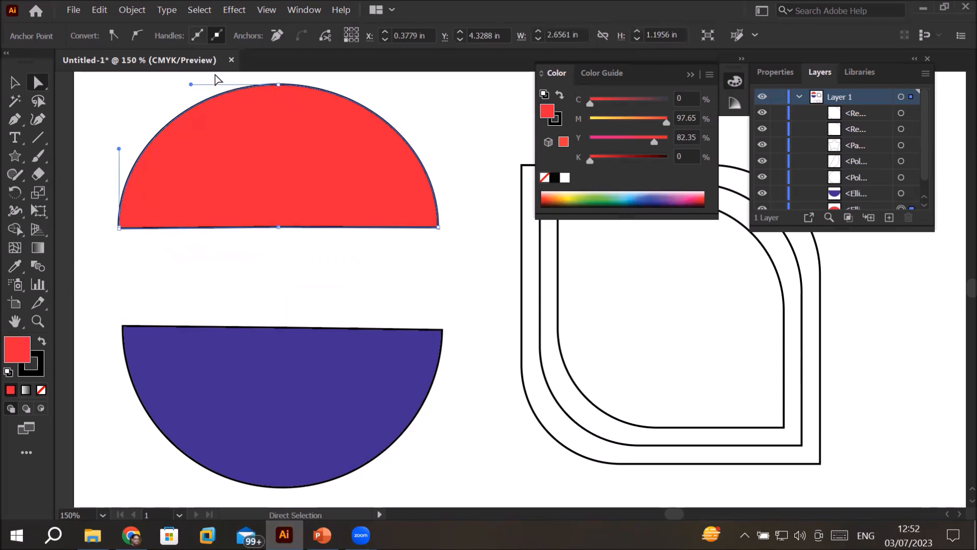
pyautogui.scroll(3, 340, 201)
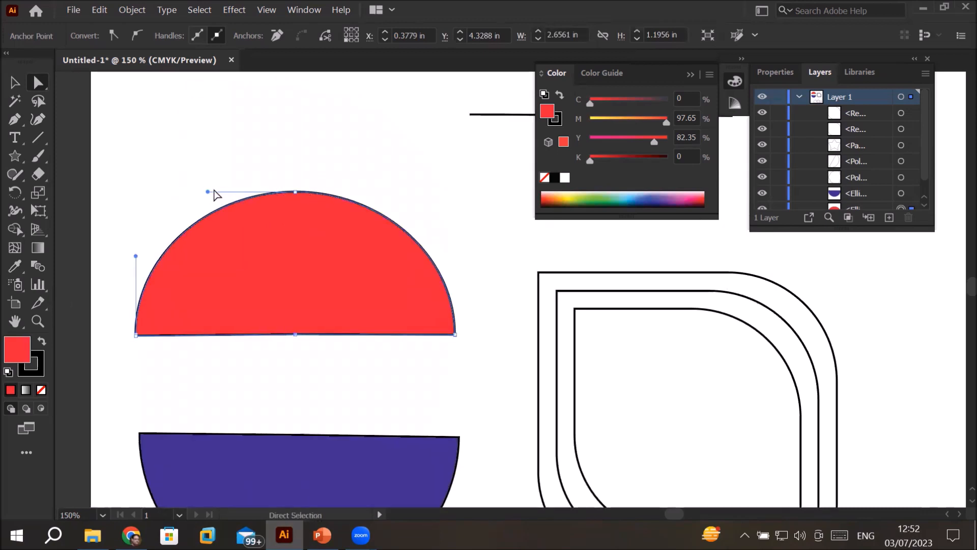
pyautogui.click(456, 338)
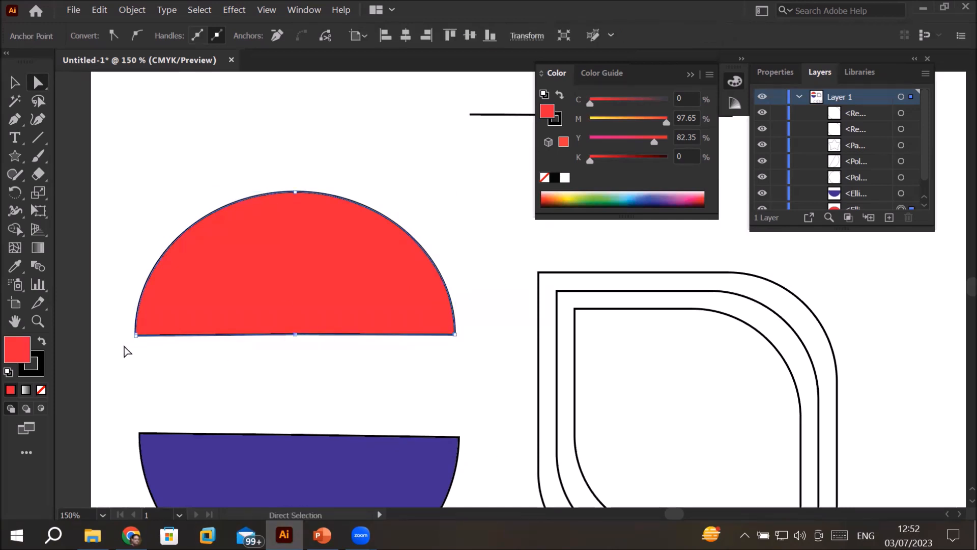
pyautogui.click(137, 337)
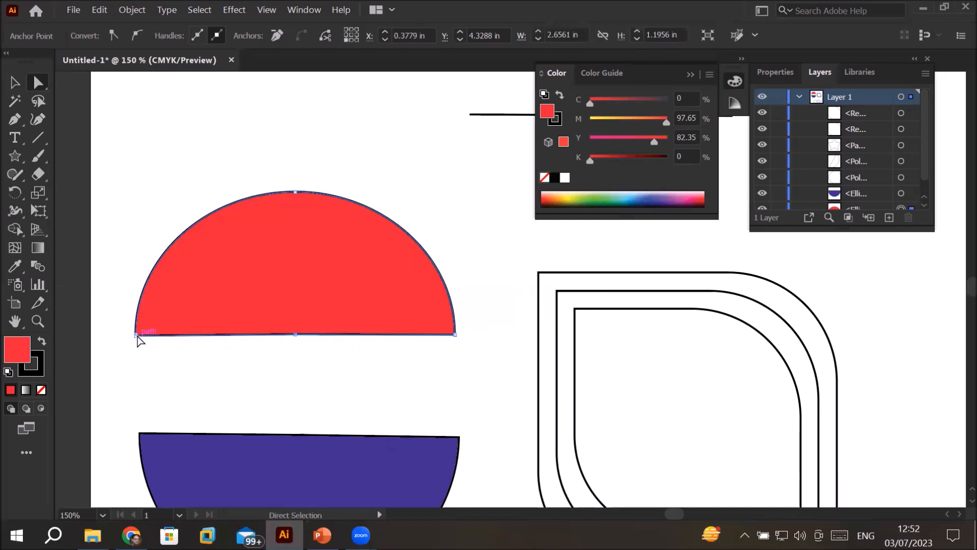
pyautogui.click(136, 335)
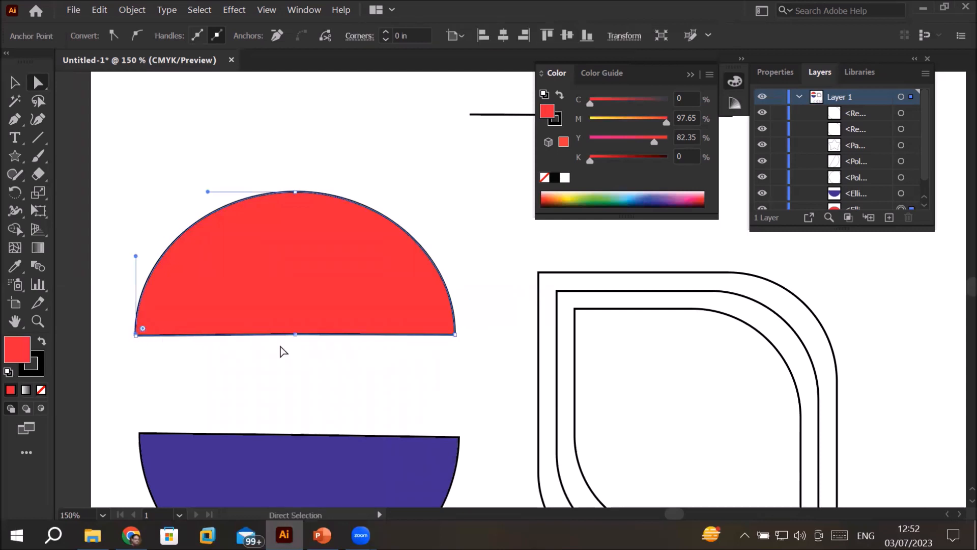
pyautogui.moveTo(482, 282); pyautogui.dragTo(416, 373)
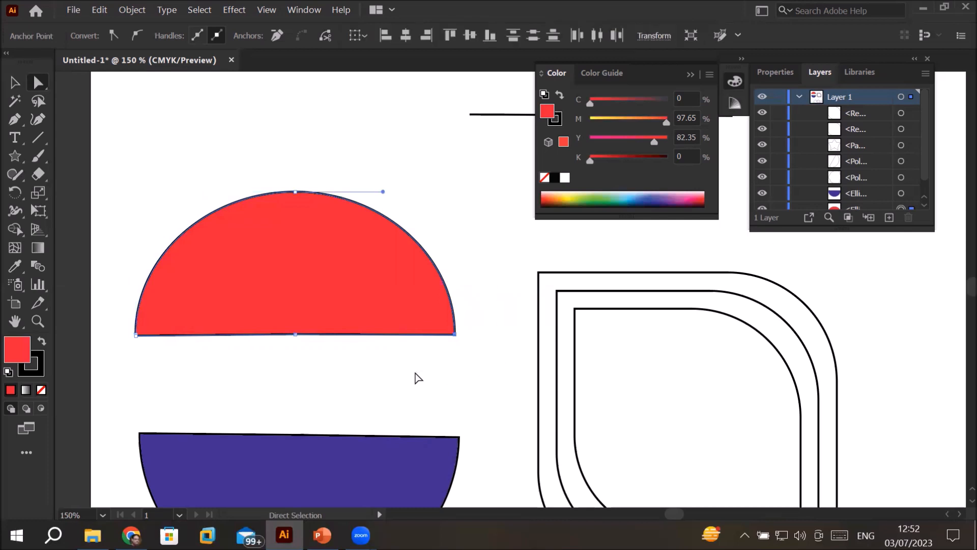
# Step: Try bending the right side of the red half-circle with its top anchor's right handle, and undo the change
pyautogui.click(297, 194)
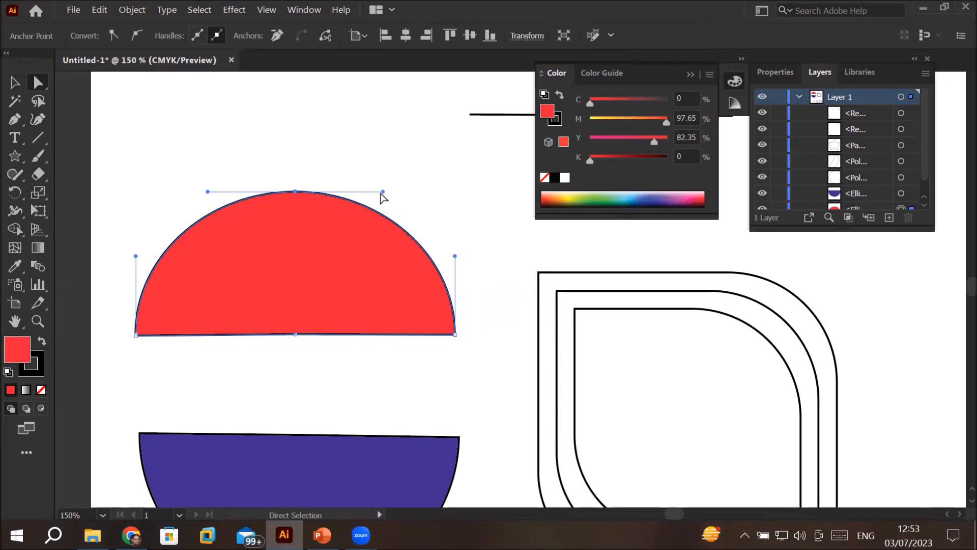
pyautogui.moveTo(383, 192); pyautogui.dragTo(405, 243)
pyautogui.hotkey('ctrl', 'z')
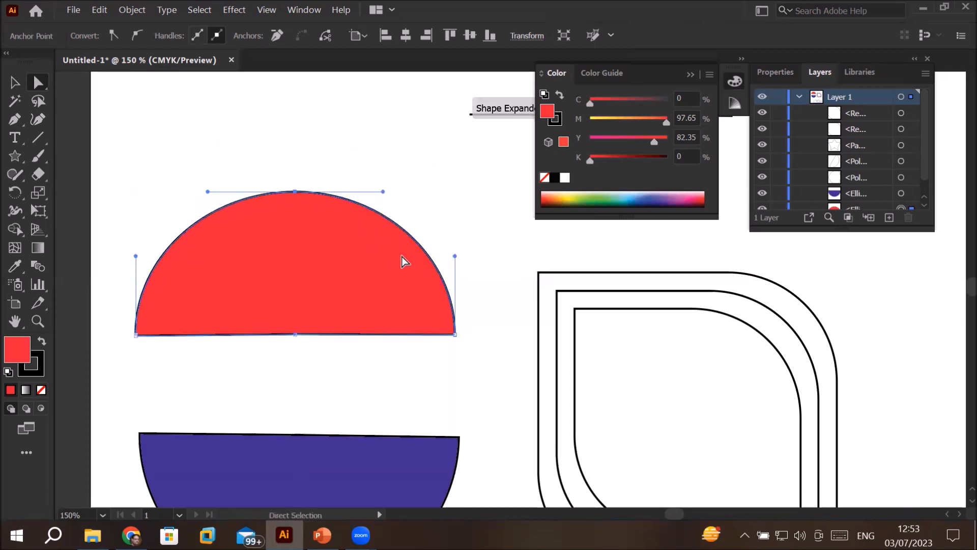
# Step: Try bulging the red half-circle's left side with its top anchor's left handle, place a stray Pen point, and undo both
pyautogui.click(294, 192)
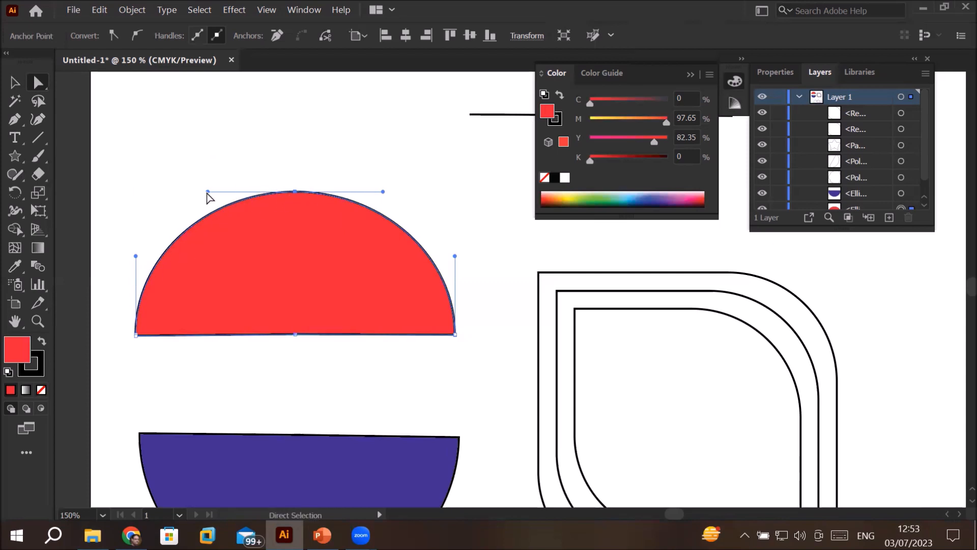
pyautogui.moveTo(207, 192); pyautogui.dragTo(133, 187)
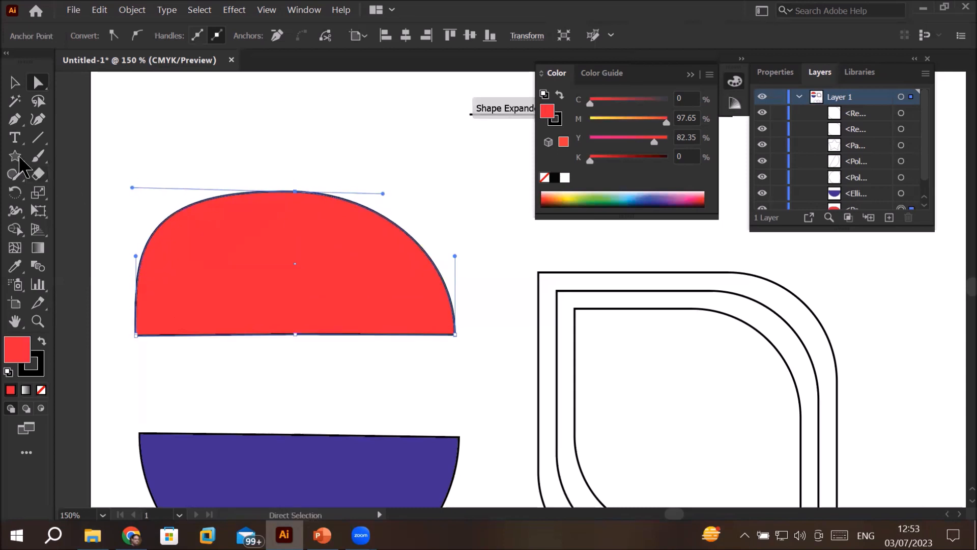
pyautogui.click(16, 119)
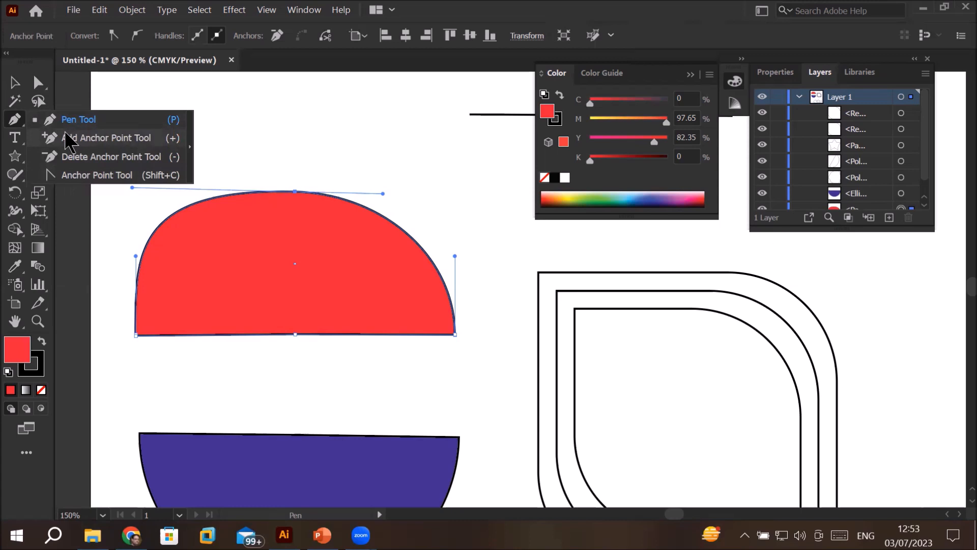
pyautogui.click(331, 126)
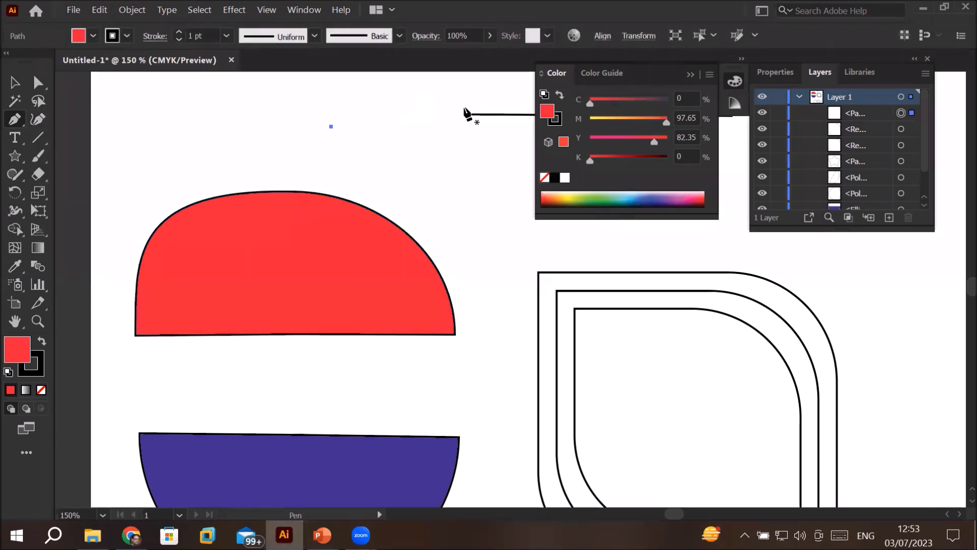
pyautogui.hotkey('ctrl', 'z')
pyautogui.hotkey('ctrl', 'z')
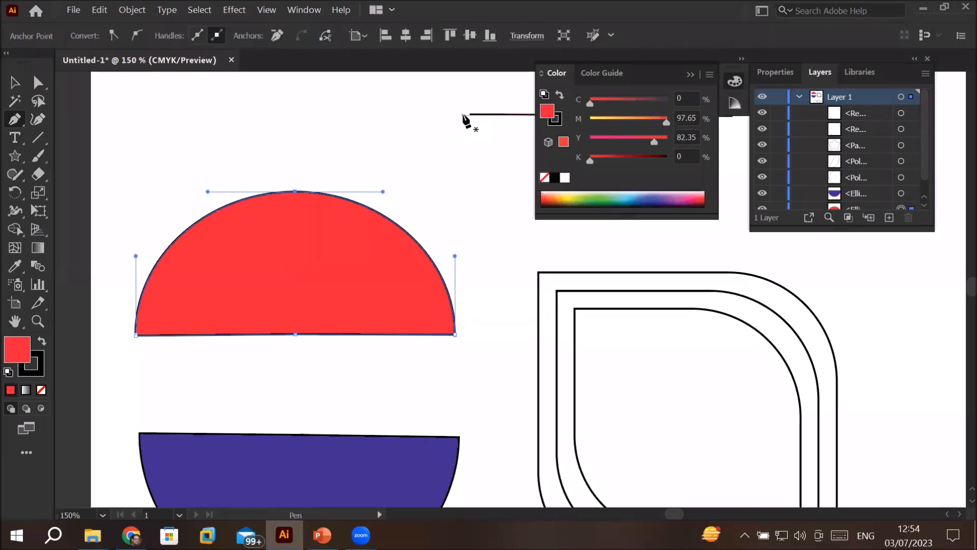
# Step: Select the red half-circle's lower-left corner anchor with Direct Selection and nudge it slightly to straighten the flat edge
pyautogui.click(36, 83)
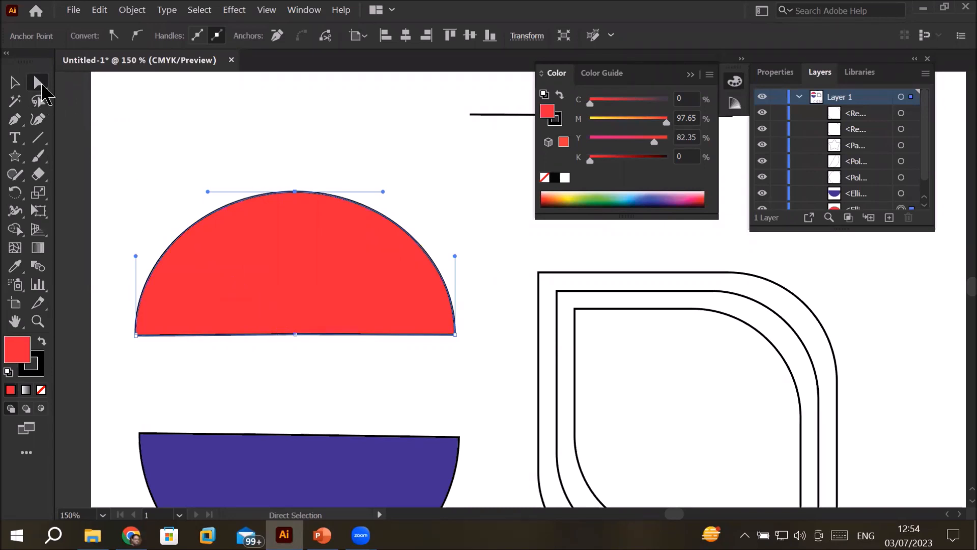
pyautogui.moveTo(116, 321); pyautogui.dragTo(175, 367)
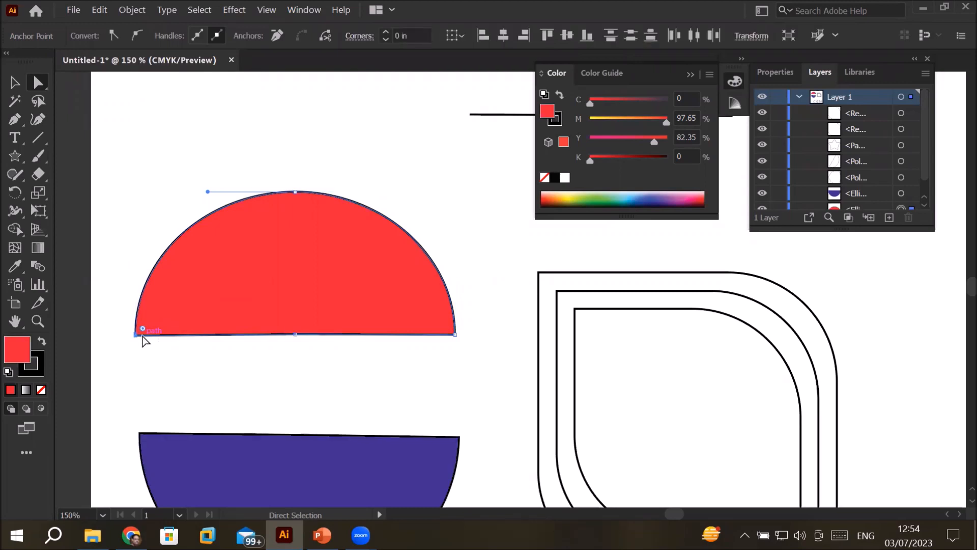
pyautogui.moveTo(142, 329)
pyautogui.mouseDown()
pyautogui.moveTo(189, 293)
pyautogui.moveTo(243, 279)
pyautogui.moveTo(140, 328)
pyautogui.moveTo(140, 346)
pyautogui.mouseUp()
pyautogui.scroll(-1, 748, 358)
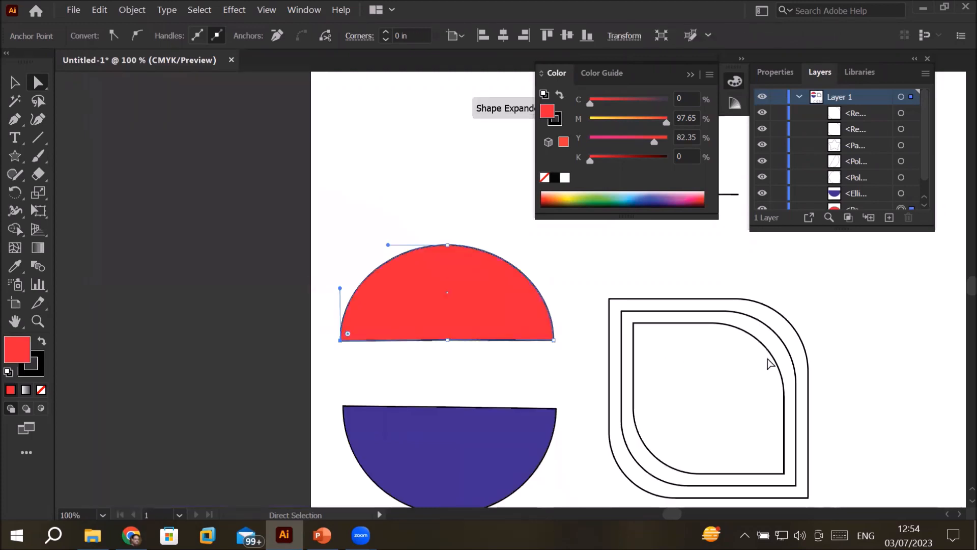
# Step: Duplicate the rounded triangle beside the star twice, placing the copies diagonally upward toward the artboard's right edge
pyautogui.moveTo(929, 387); pyautogui.dragTo(670, 218)
pyautogui.moveTo(589, 384); pyautogui.dragTo(548, 216)
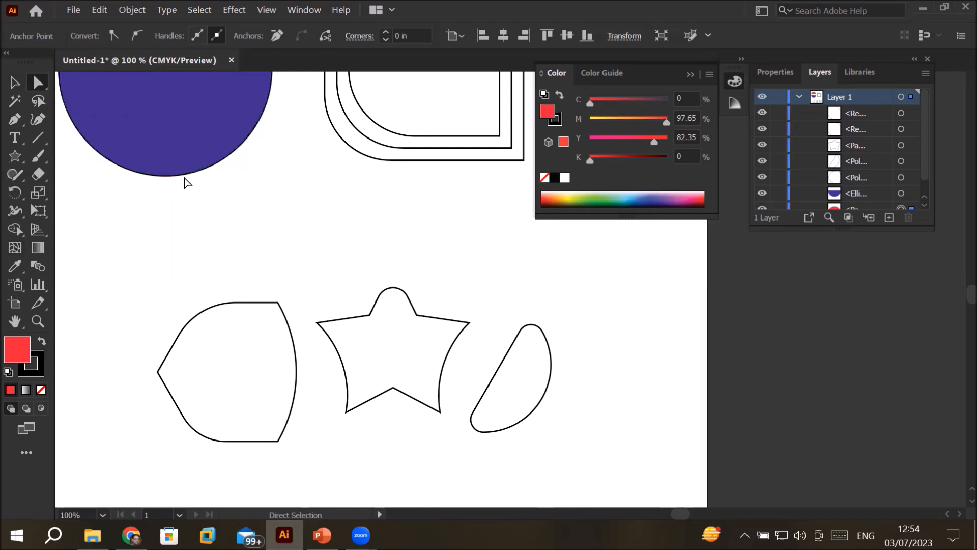
pyautogui.keyDown('alt'); pyautogui.scroll(-3, 188, 183); pyautogui.keyUp('alt')
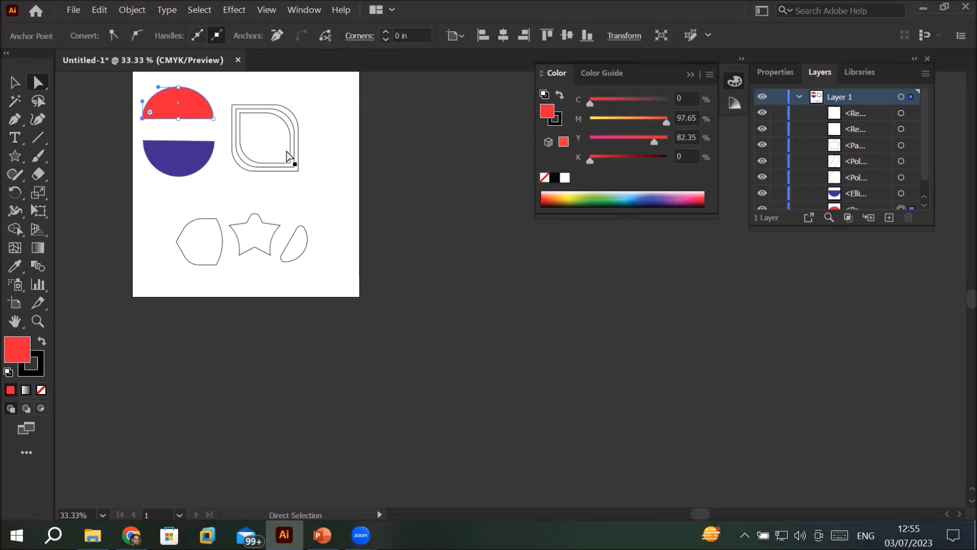
pyautogui.click(326, 181)
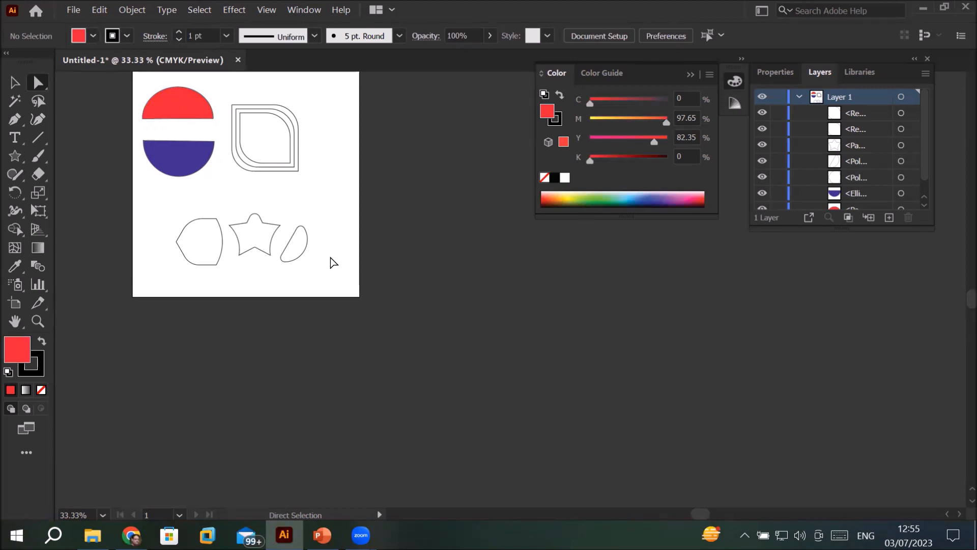
pyautogui.click(303, 260)
pyautogui.scroll(1, 322, 206)
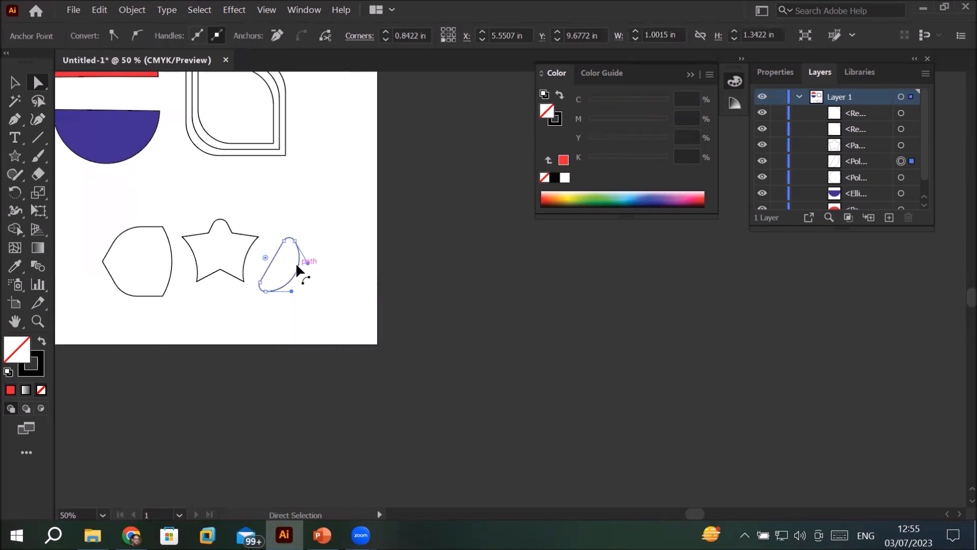
pyautogui.moveTo(295, 261); pyautogui.dragTo(364, 148)
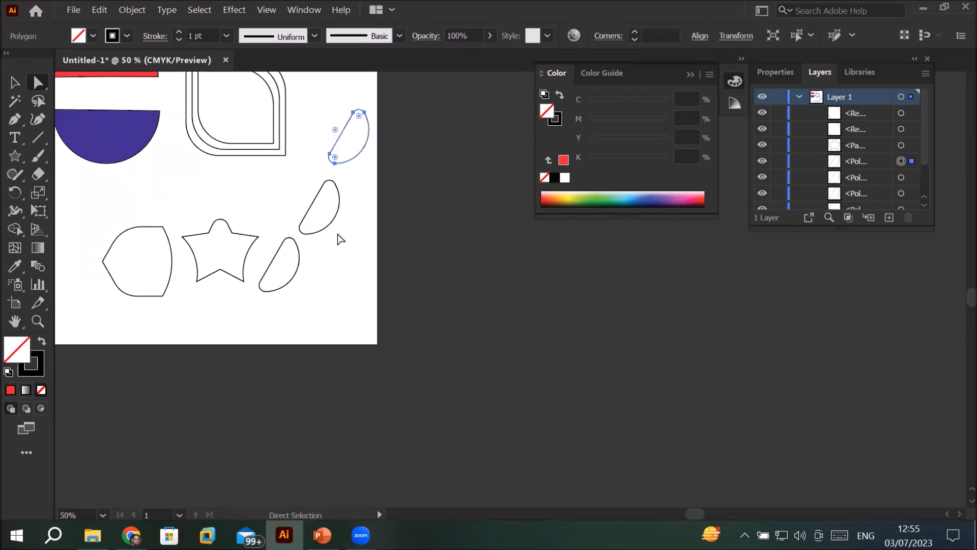
pyautogui.scroll(-2, 339, 238)
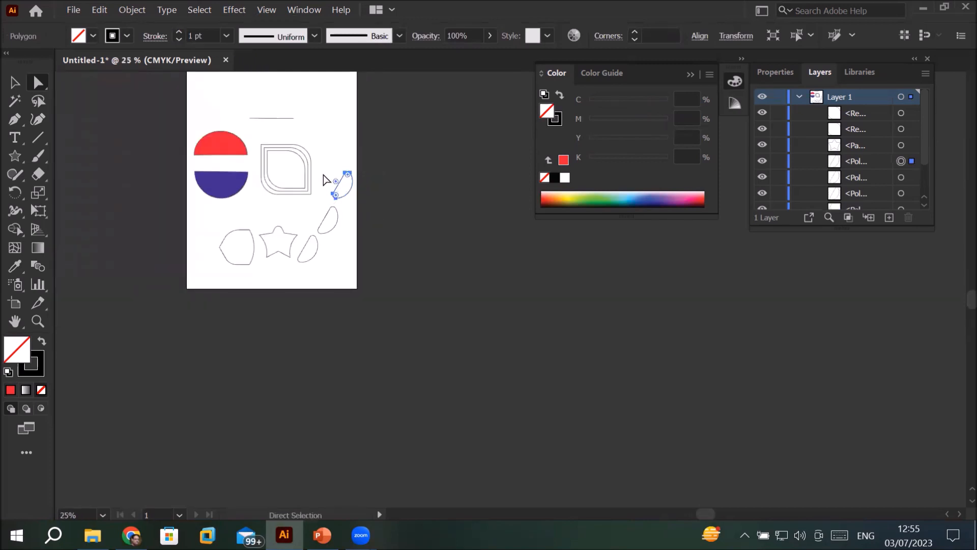
# Step: Collapse the floating colour settings and activate the Artboard tool on Artboard 1
pyautogui.moveTo(958, 298)
pyautogui.mouseDown()
pyautogui.moveTo(956, 274)
pyautogui.moveTo(962, 298)
pyautogui.mouseUp()
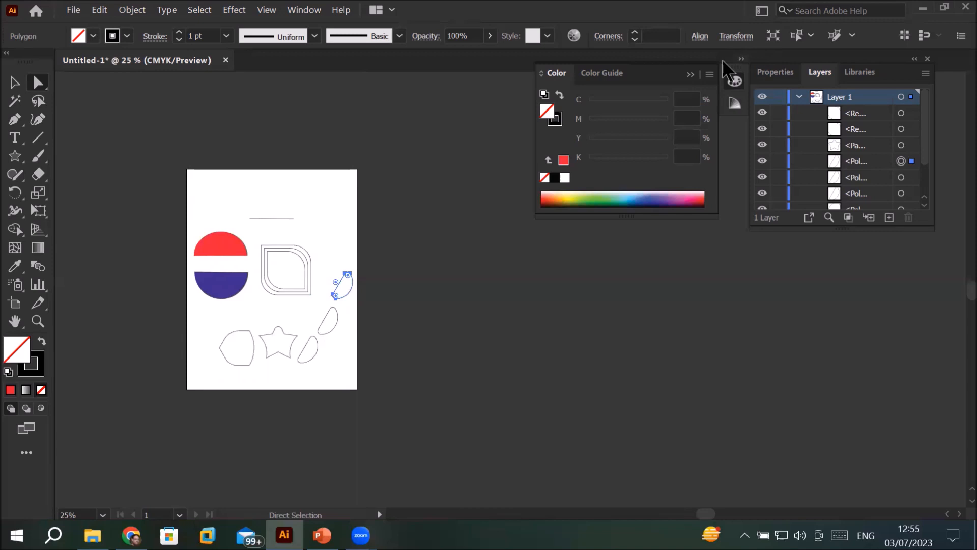
pyautogui.click(693, 76)
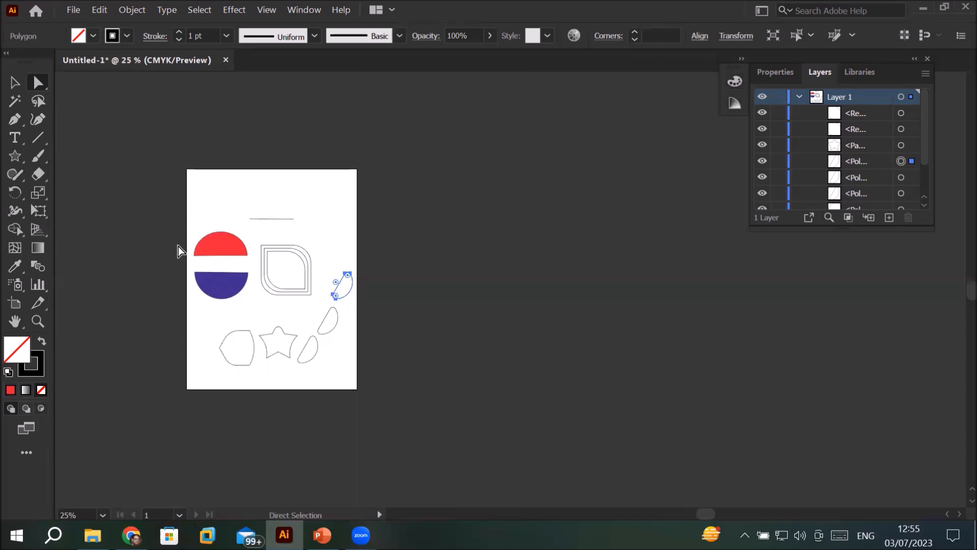
pyautogui.click(15, 305)
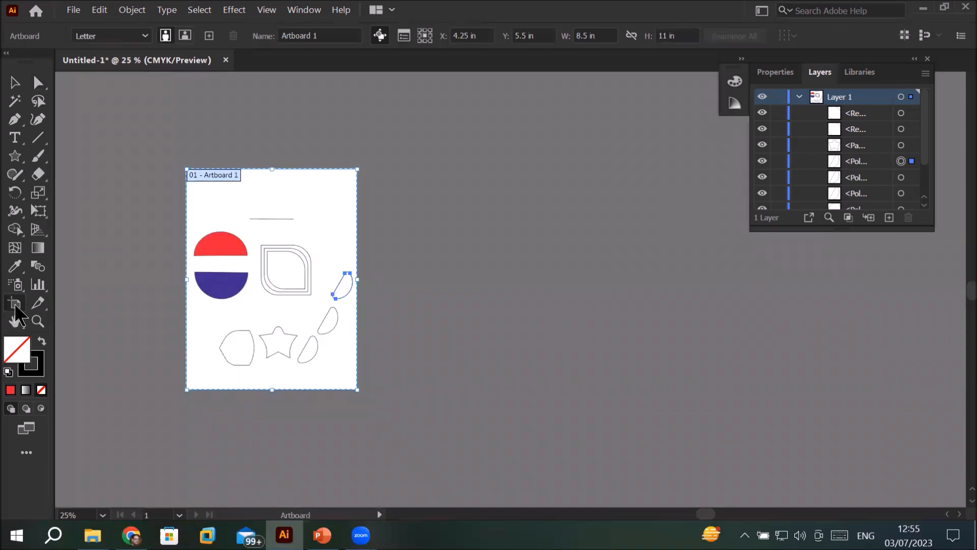
pyautogui.click(16, 87)
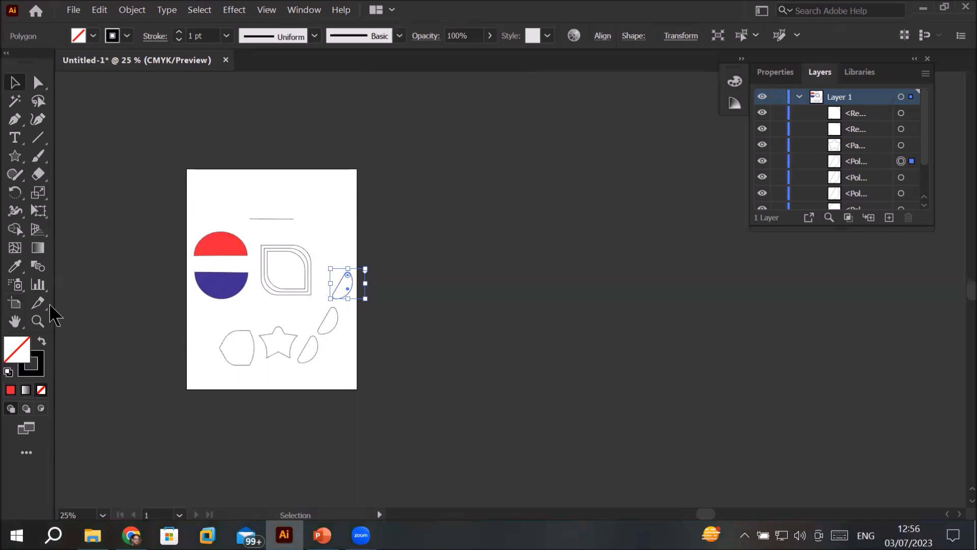
pyautogui.click(15, 305)
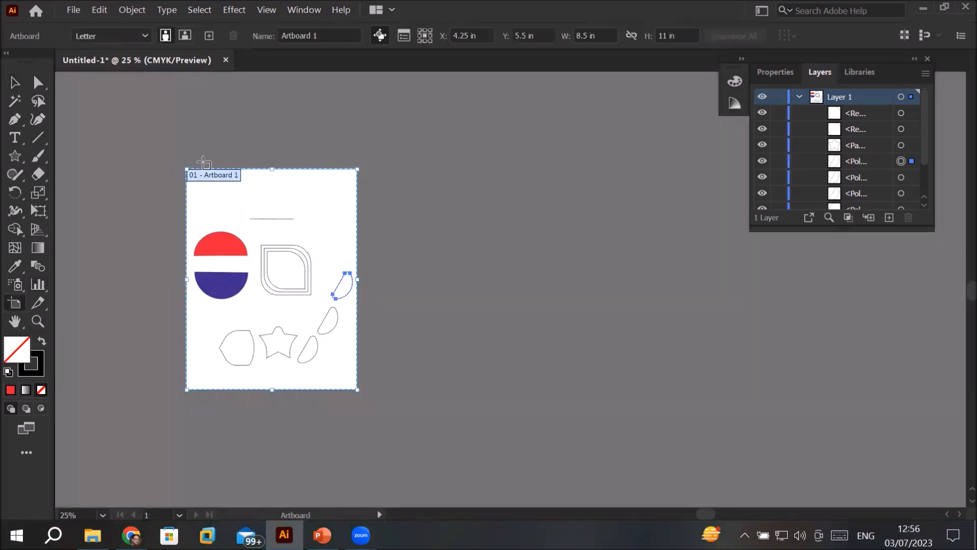
pyautogui.scroll(1, 197, 166)
pyautogui.scroll(7, 209, 175)
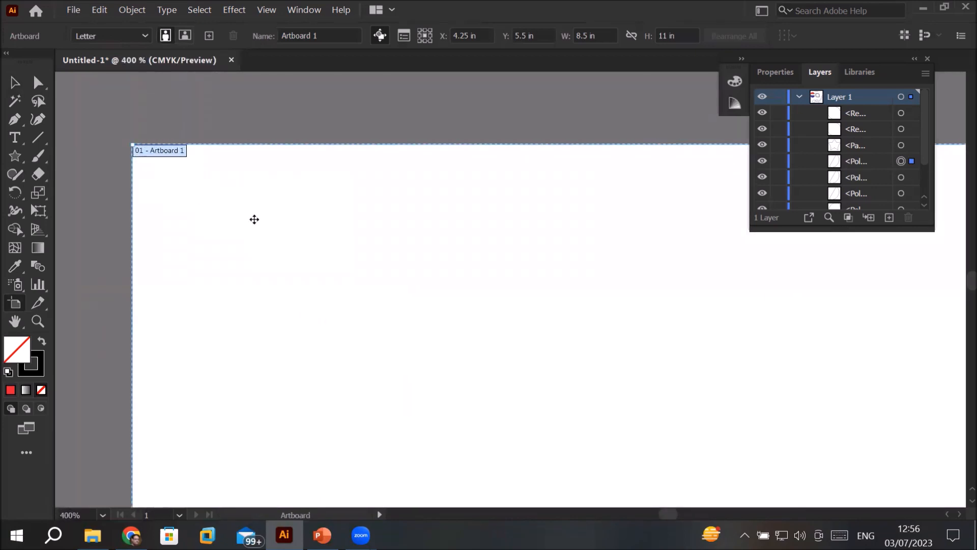
pyautogui.scroll(-5, 306, 214)
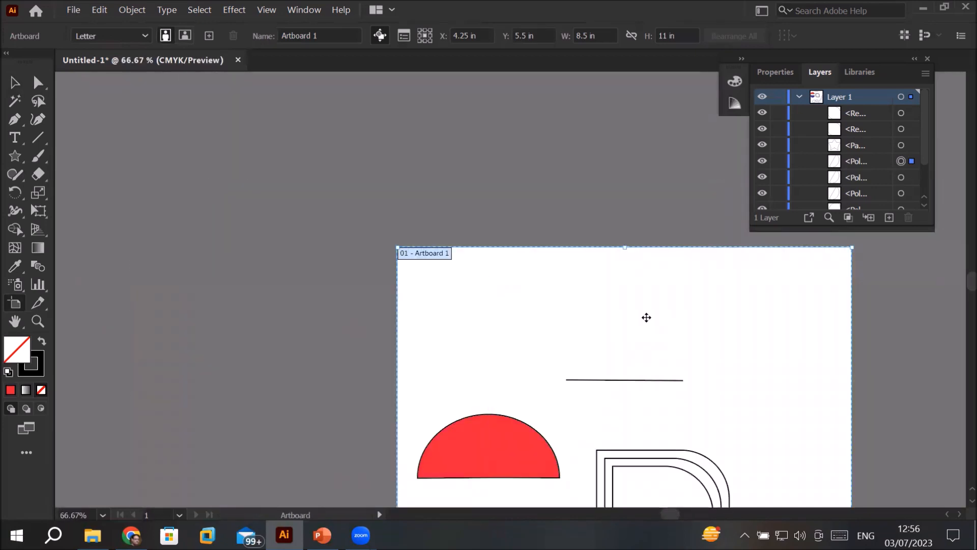
# Step: Show the Artboards list and place it floating just below the Layers list
pyautogui.scroll(-1, 649, 318)
pyautogui.moveTo(671, 332); pyautogui.dragTo(376, 146)
pyautogui.scroll(-1, 370, 156)
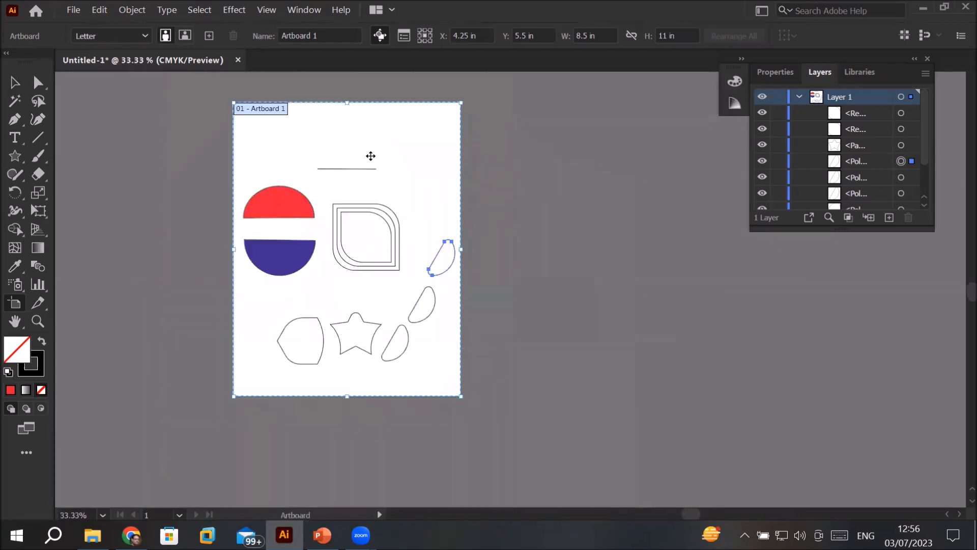
pyautogui.click(304, 10)
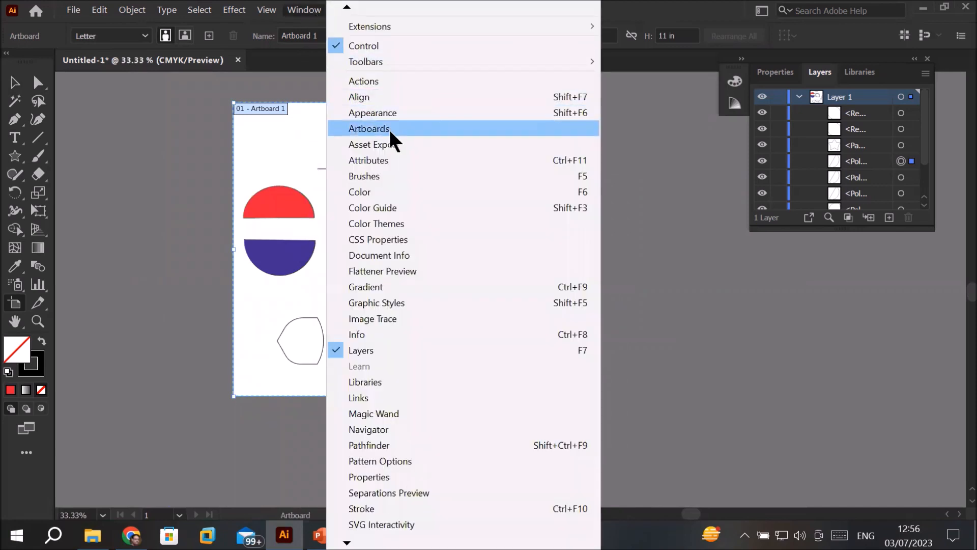
pyautogui.click(404, 128)
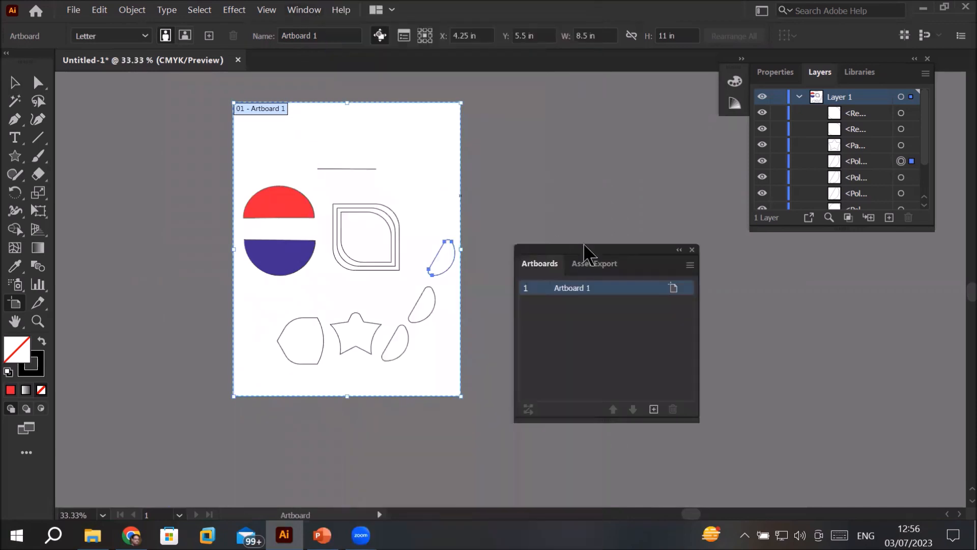
pyautogui.moveTo(604, 262); pyautogui.dragTo(856, 279)
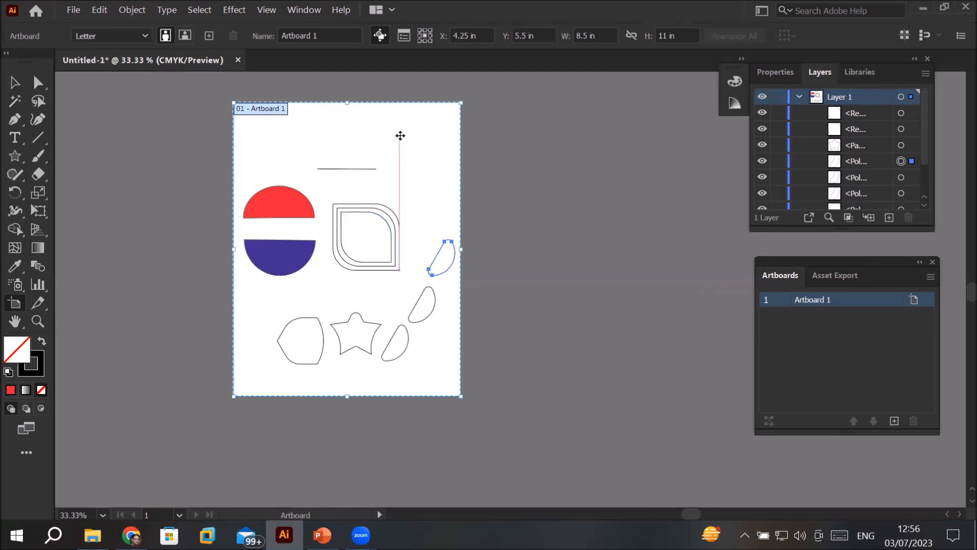
# Step: Duplicate Artboard 1 with its artwork directly to its right, and fit each of the two artboards to the window in turn
pyautogui.moveTo(399, 136); pyautogui.dragTo(647, 141)
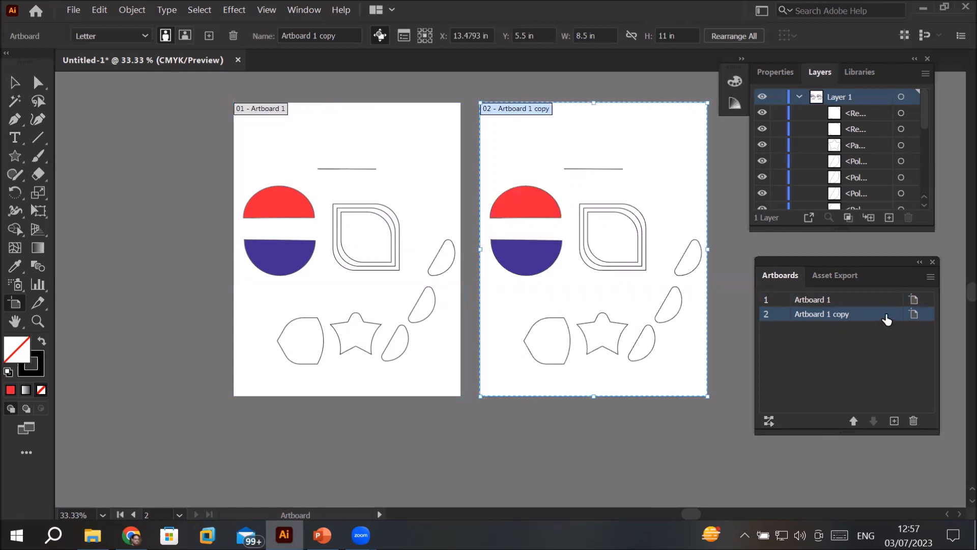
pyautogui.click(808, 302)
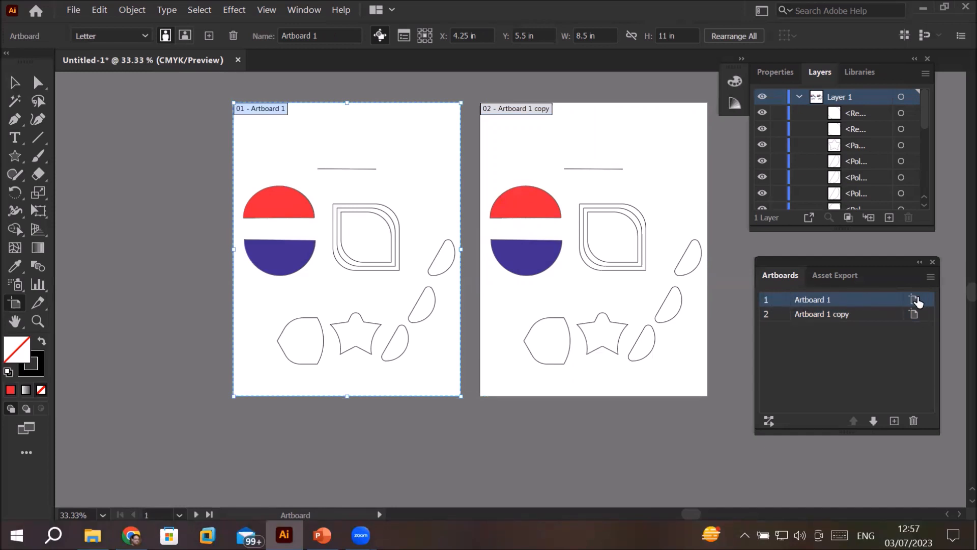
pyautogui.doubleClick(764, 300)
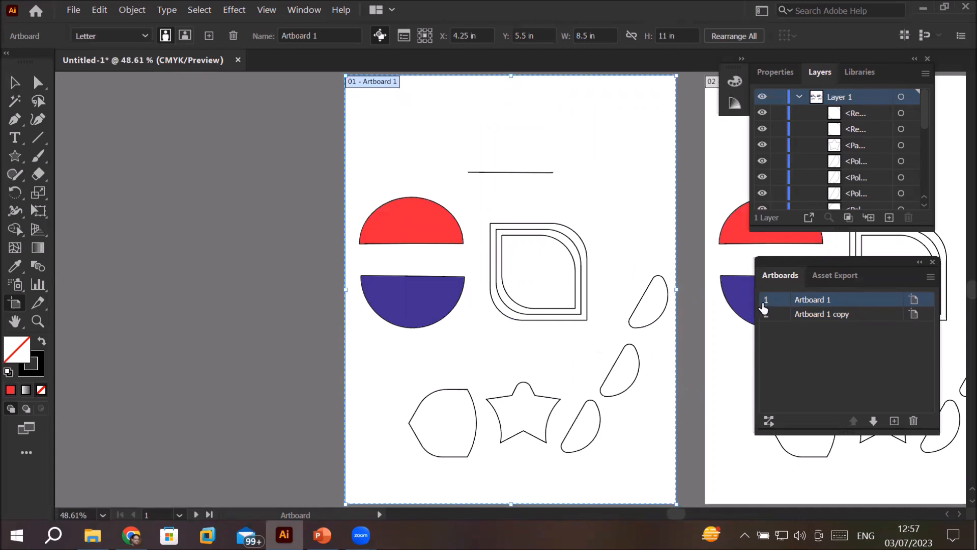
pyautogui.doubleClick(766, 315)
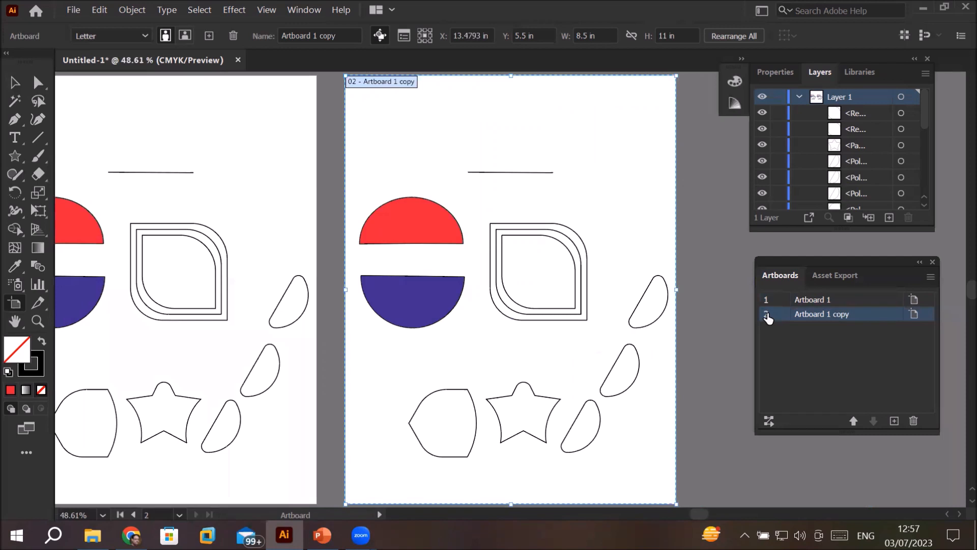
# Step: Rename Artboard 1 as "Design ONE"
pyautogui.doubleClick(812, 303)
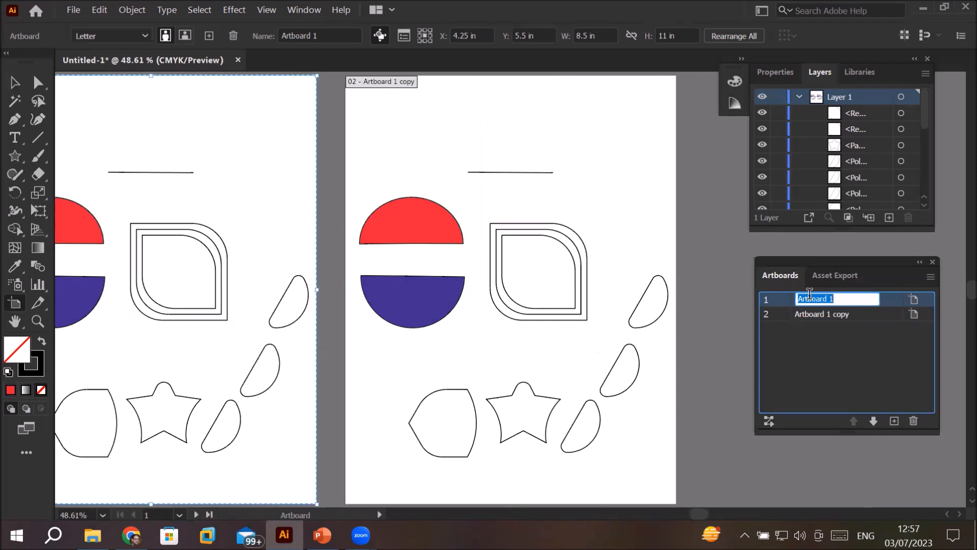
pyautogui.write('PAge -1')
pyautogui.press('BackSpace')
pyautogui.press('BackSpace')
pyautogui.press('BackSpace')
pyautogui.press('BackSpace')
pyautogui.press('BackSpace')
pyautogui.press('BackSpace')
pyautogui.press('BackSpace')
pyautogui.write('Design ONE')
pyautogui.press('Return')
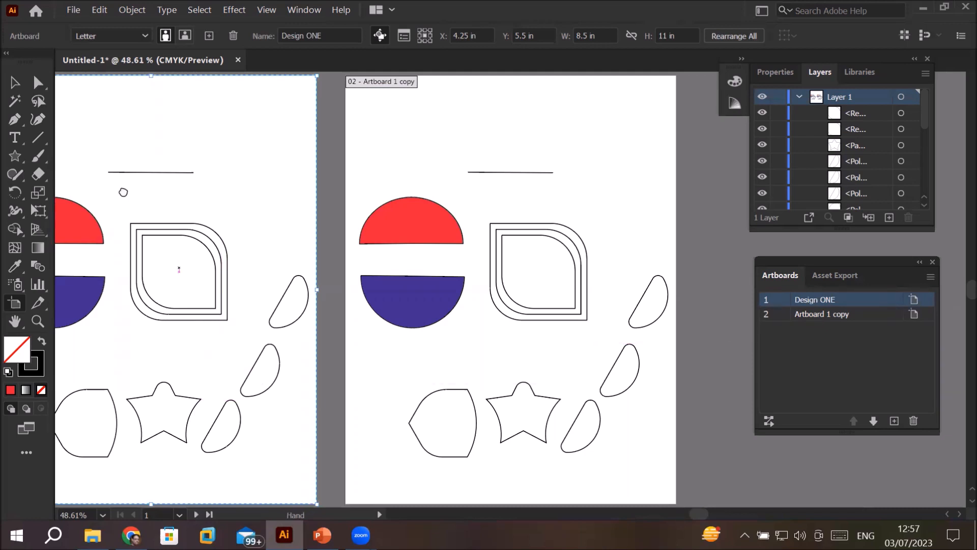
# Step: Bring the second artboard into view and rename it as "Working on Anchors using Direct Selection Tool"
pyautogui.moveTo(123, 192); pyautogui.dragTo(344, 299)
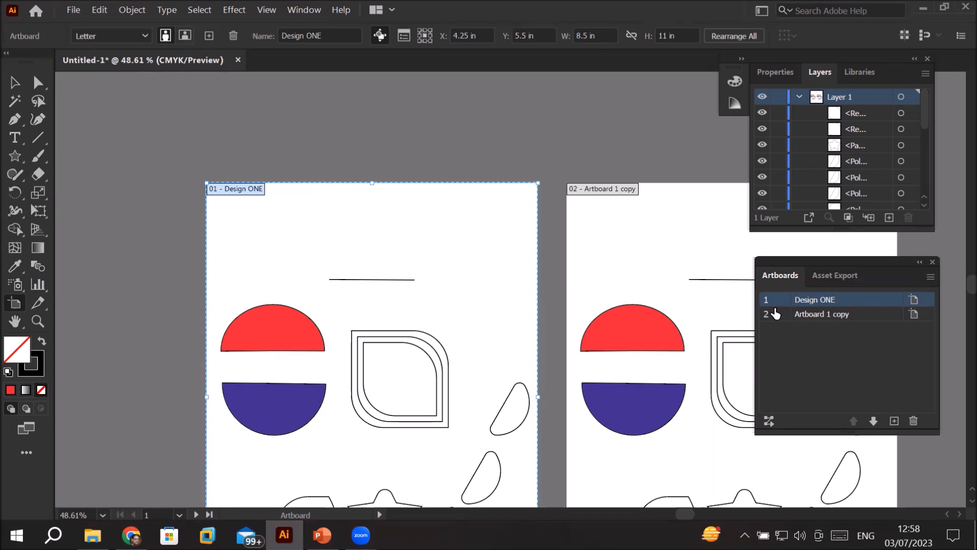
pyautogui.doubleClick(767, 318)
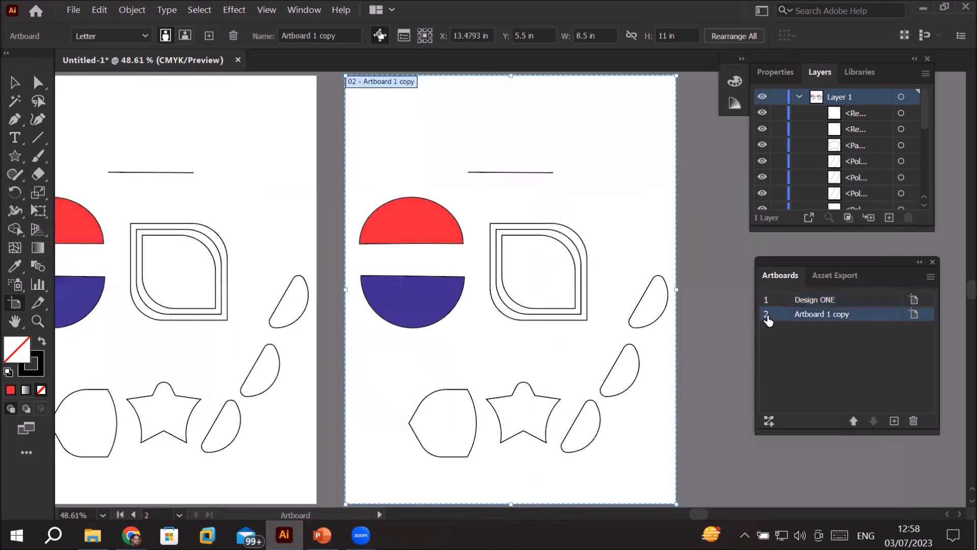
pyautogui.doubleClick(813, 315)
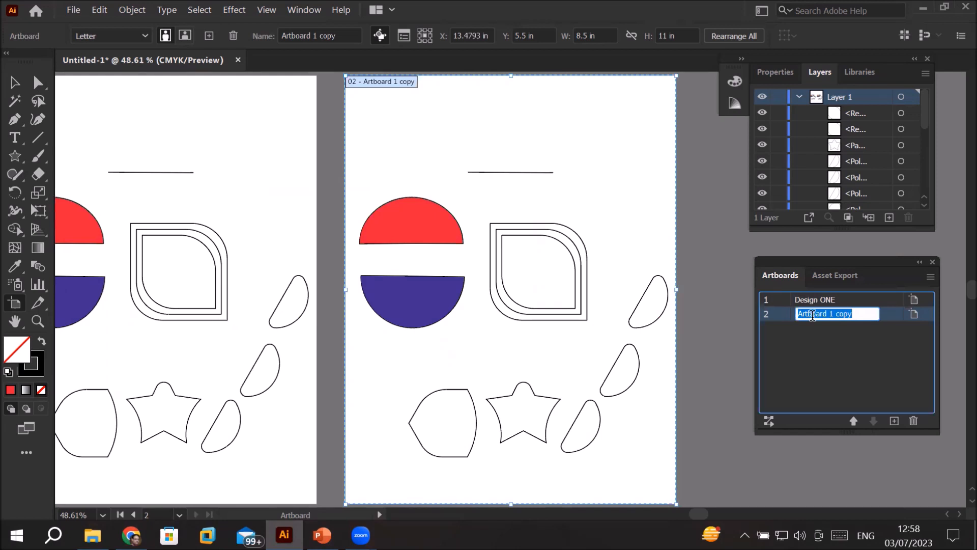
pyautogui.write('D4')
pyautogui.press('BackSpace')
pyautogui.press('BackSpace')
pyautogui.press('BackSpace')
pyautogui.press('BackSpace')
pyautogui.press('BackSpace')
pyautogui.press('BackSpace')
pyautogui.press('BackSpace')
pyautogui.press('BackSpace')
pyautogui.write('Working o')
pyautogui.write('n Ancho')
pyautogui.write('rs using ')
pyautogui.write('Direct S')
pyautogui.write('election')
pyautogui.write(' Tool')
pyautogui.press('Return')
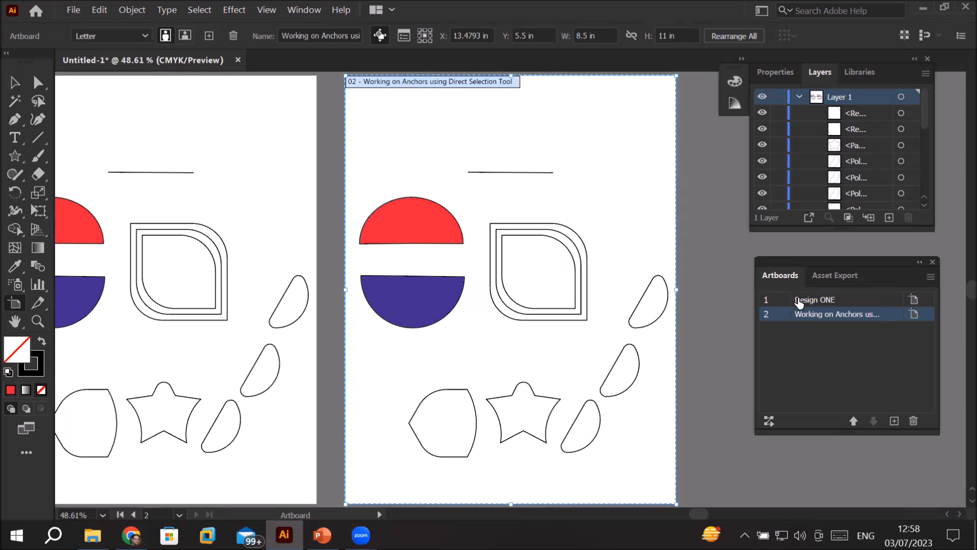
# Step: Rename the first artboard as "Drection Selection circle points"
pyautogui.doubleClick(807, 297)
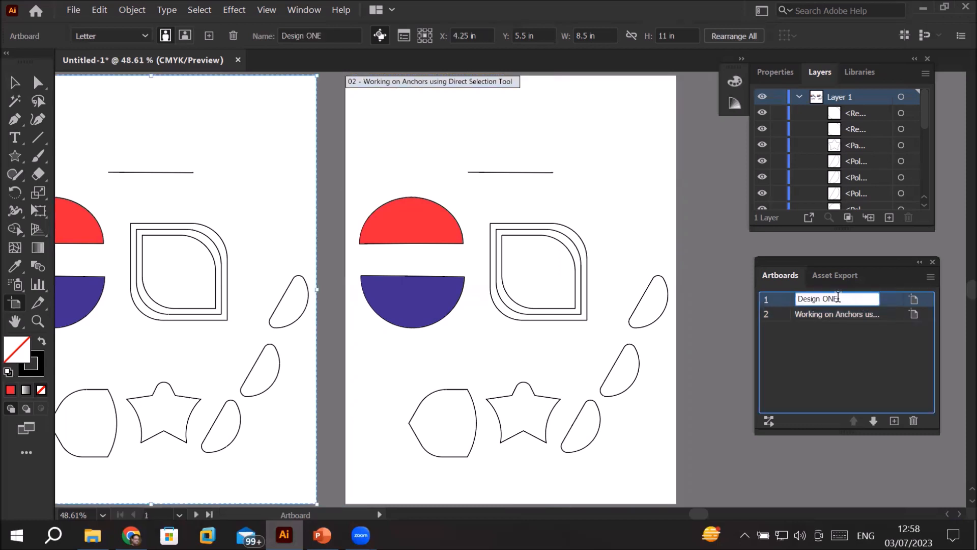
pyautogui.hotkey('ctrl', 'a')
pyautogui.write('U')
pyautogui.press('BackSpace')
pyautogui.write('Drection ')
pyautogui.write('Select ')
pyautogui.write('ion ')
pyautogui.write('circle p')
pyautogui.write('oints')
pyautogui.press('Return')
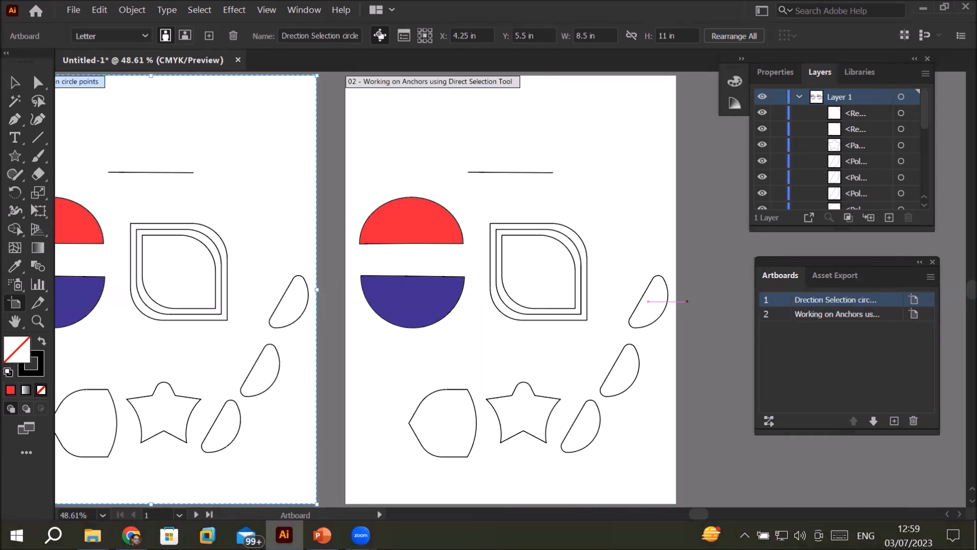
# Step: Switch the view back and forth between the two renamed artboards, ending on the second one
pyautogui.doubleClick(766, 301)
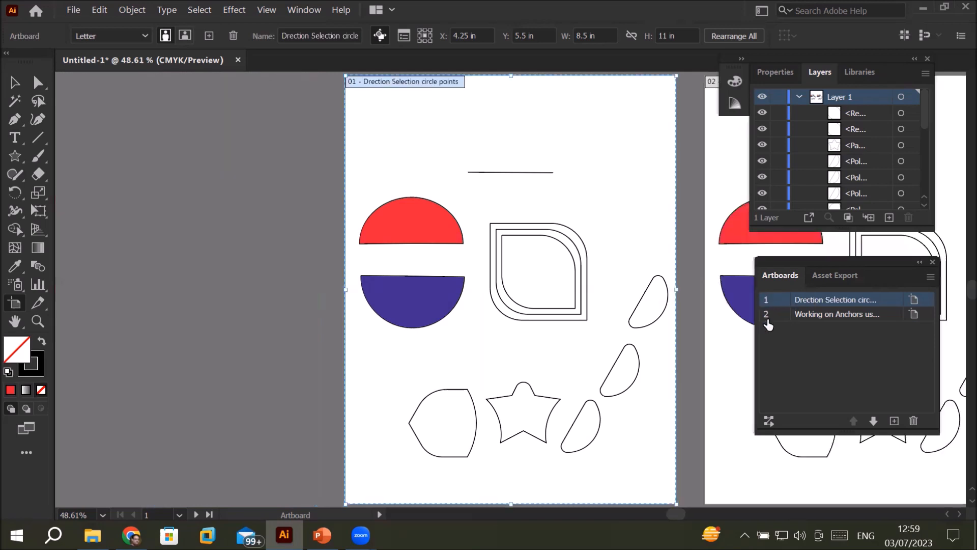
pyautogui.doubleClick(767, 317)
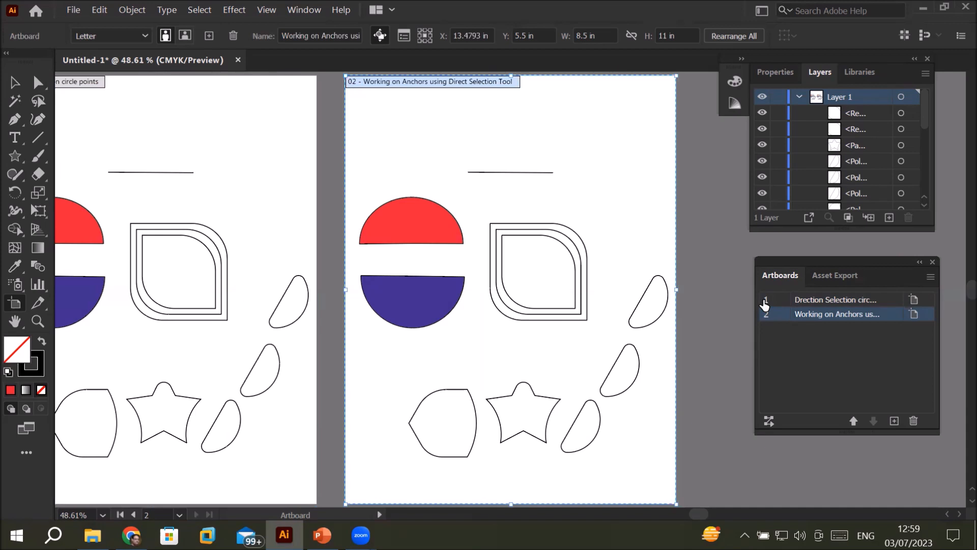
pyautogui.doubleClick(764, 301)
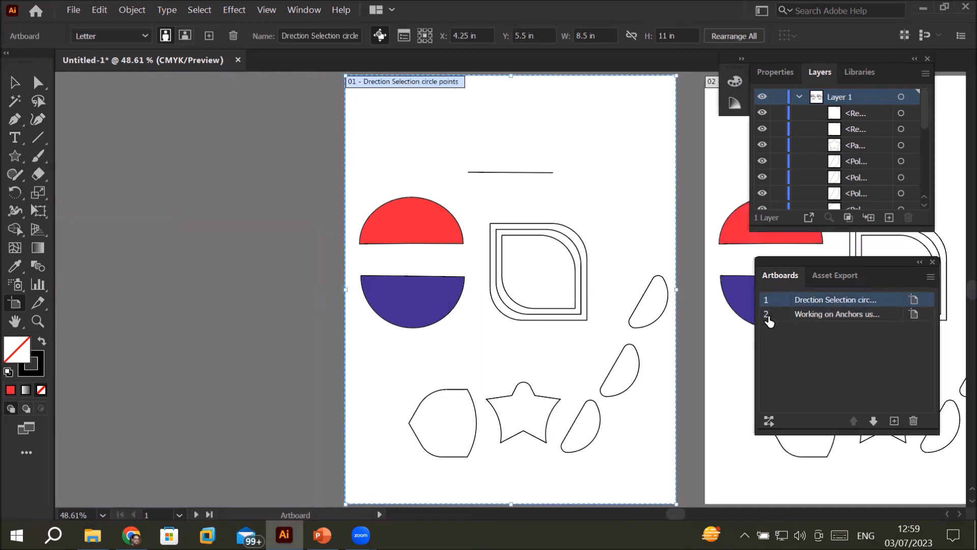
pyautogui.click(767, 316)
pyautogui.doubleClick(767, 317)
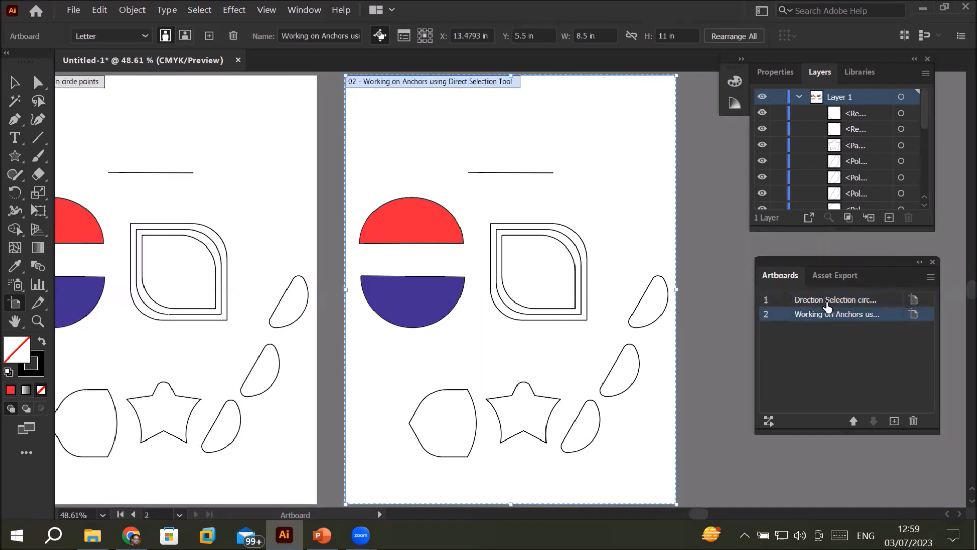
# Step: Open the first artboard's options, highlight its name and move the dialog aside to see the artboards
pyautogui.click(813, 301)
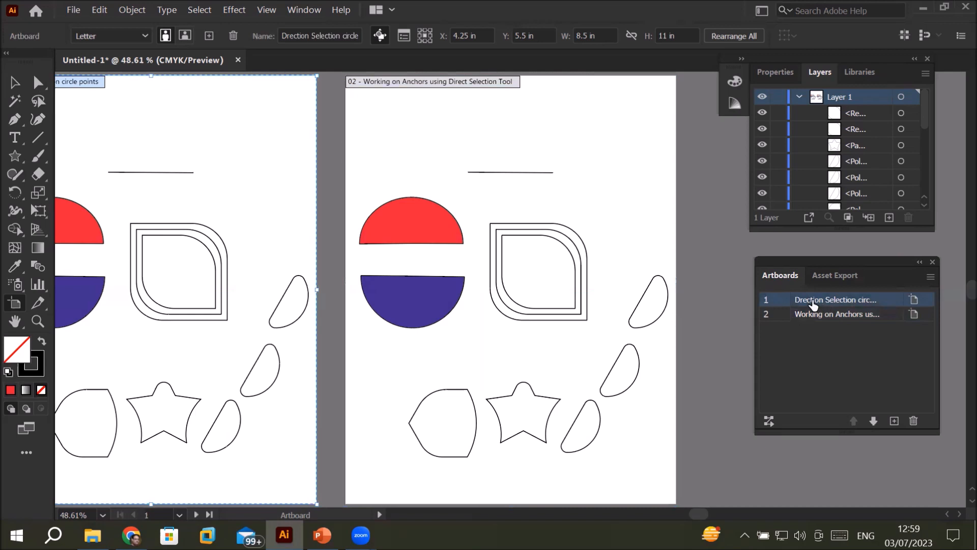
pyautogui.click(914, 304)
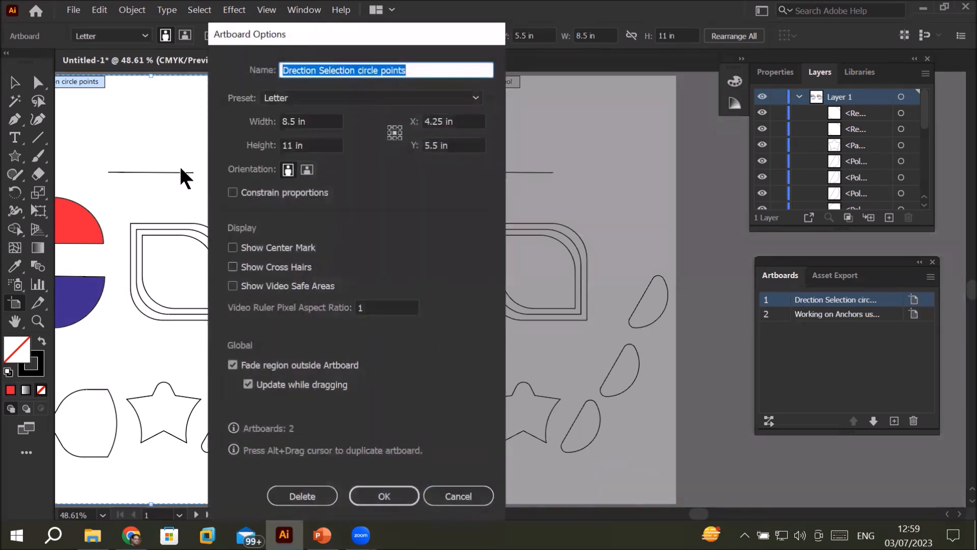
pyautogui.moveTo(376, 31); pyautogui.dragTo(596, 29)
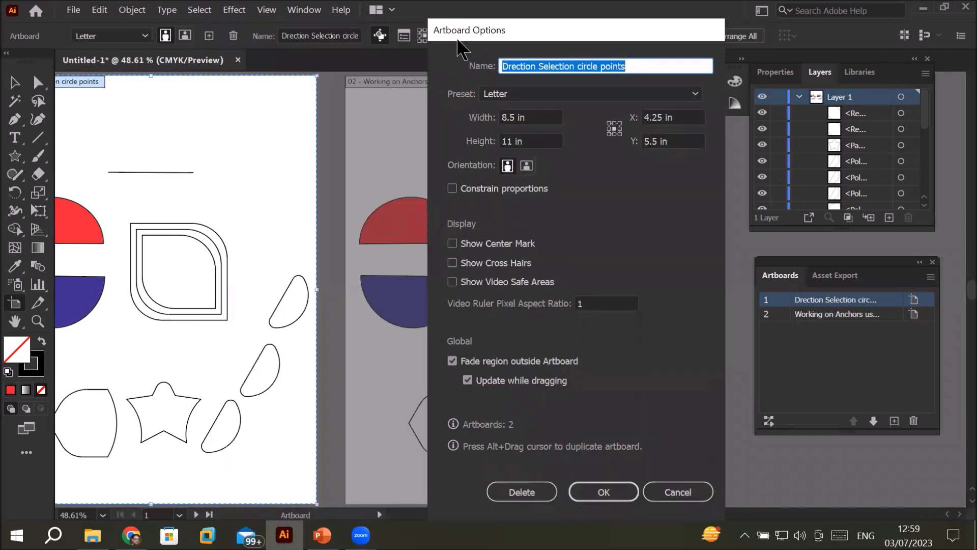
pyautogui.click(638, 66)
pyautogui.moveTo(640, 65); pyautogui.dragTo(319, 82)
pyautogui.moveTo(625, 66); pyautogui.dragTo(413, 98)
pyautogui.click(639, 68)
pyautogui.moveTo(641, 72); pyautogui.dragTo(465, 74)
pyautogui.moveTo(545, 19); pyautogui.dragTo(142, 24)
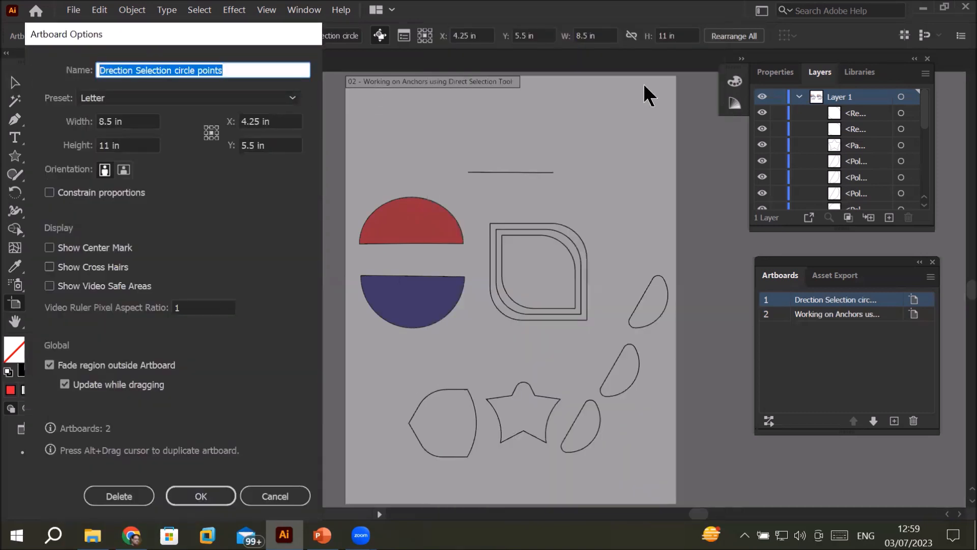
# Step: Apply the Legal preset to the first artboard and compare its size with the second artboard
pyautogui.click(205, 99)
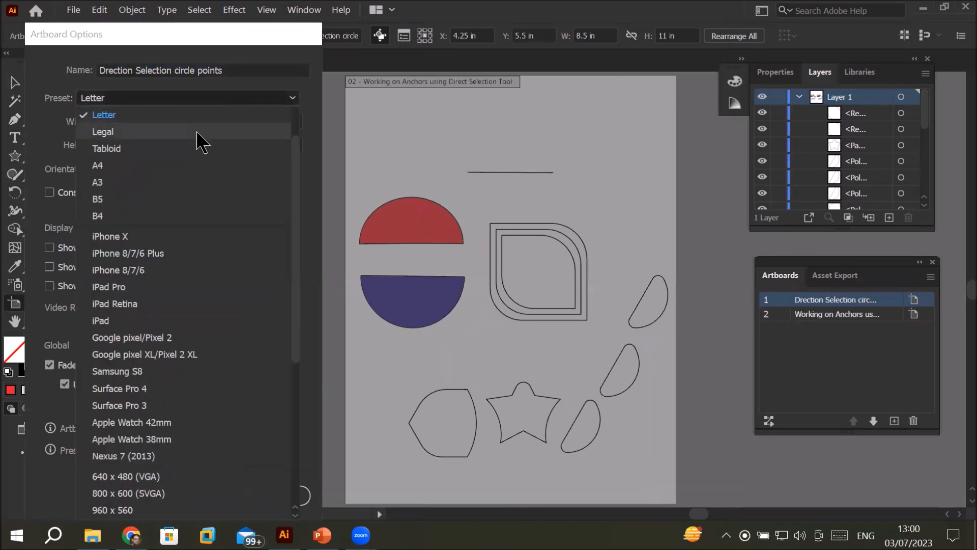
pyautogui.click(199, 143)
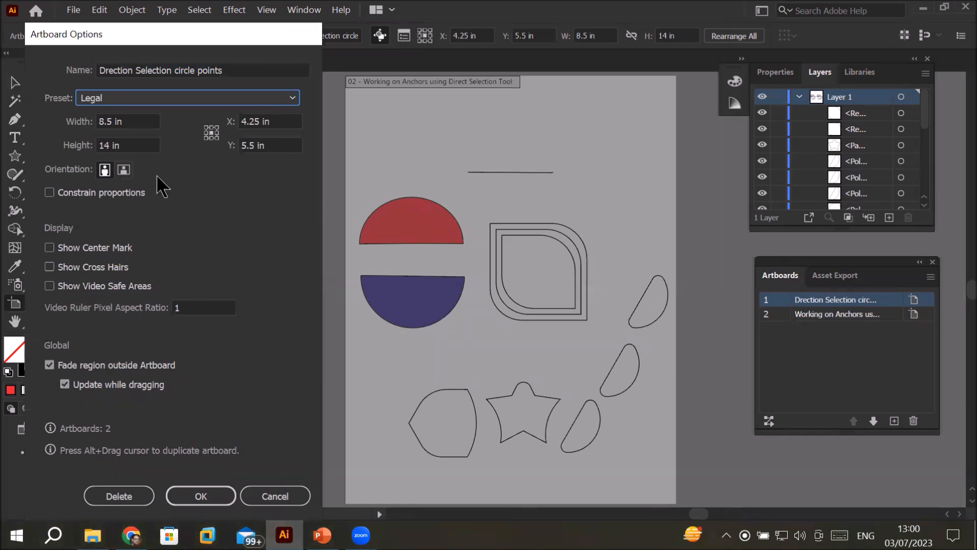
pyautogui.moveTo(244, 34); pyautogui.dragTo(478, 13)
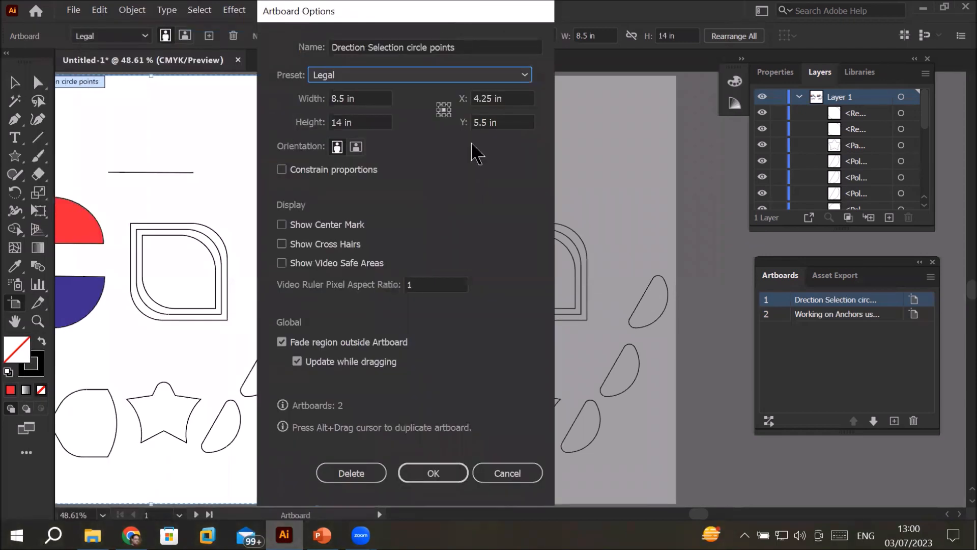
pyautogui.click(419, 466)
pyautogui.scroll(-2, 448, 343)
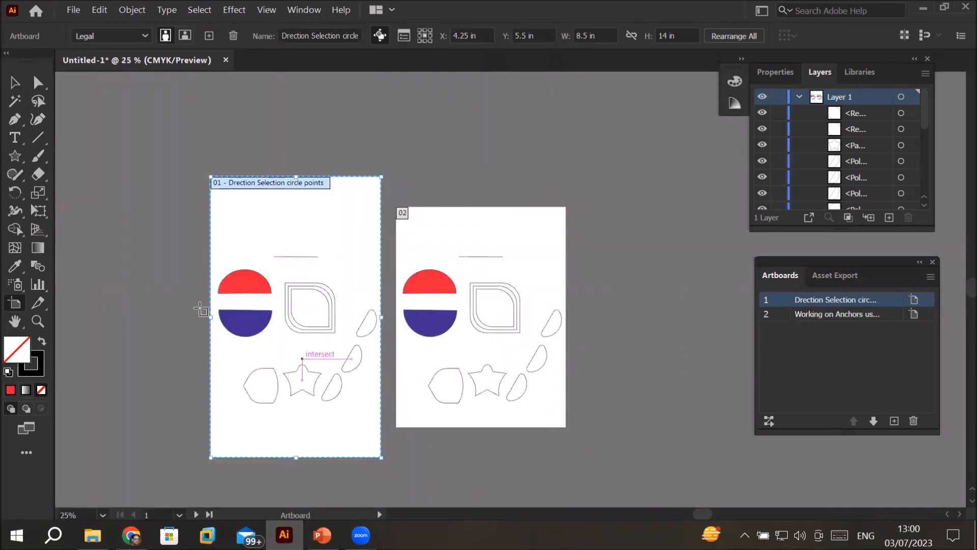
pyautogui.click(526, 214)
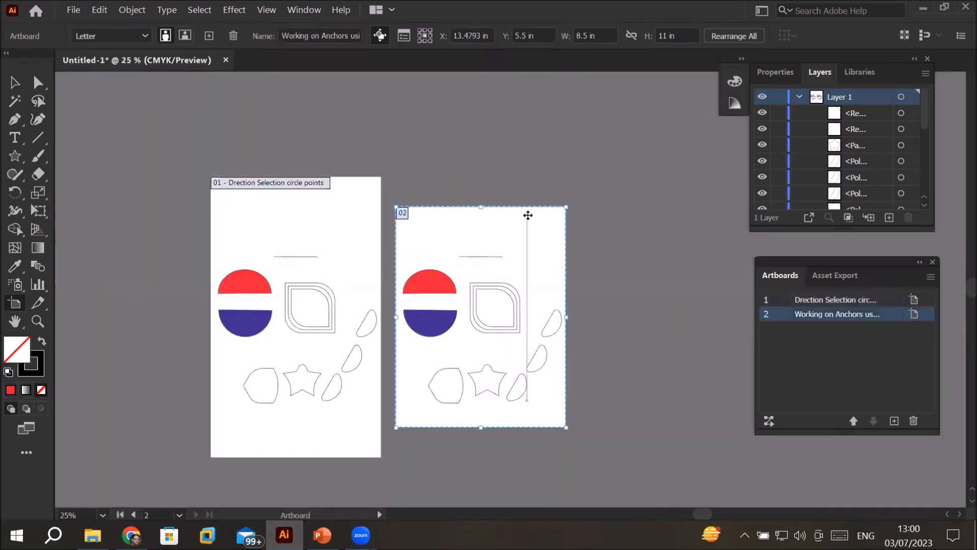
pyautogui.click(303, 209)
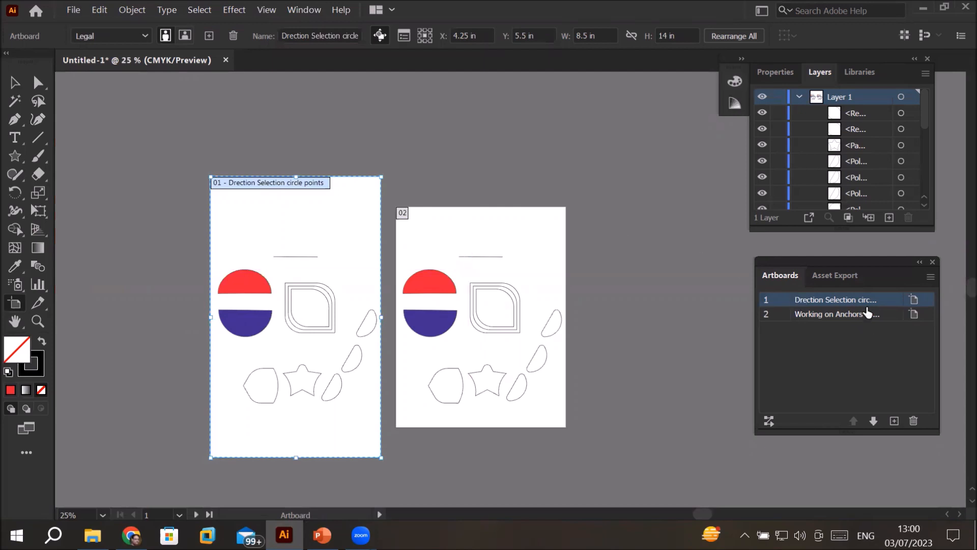
# Step: Apply the Letter preset and landscape orientation to the first artboard in its artboard options
pyautogui.click(914, 301)
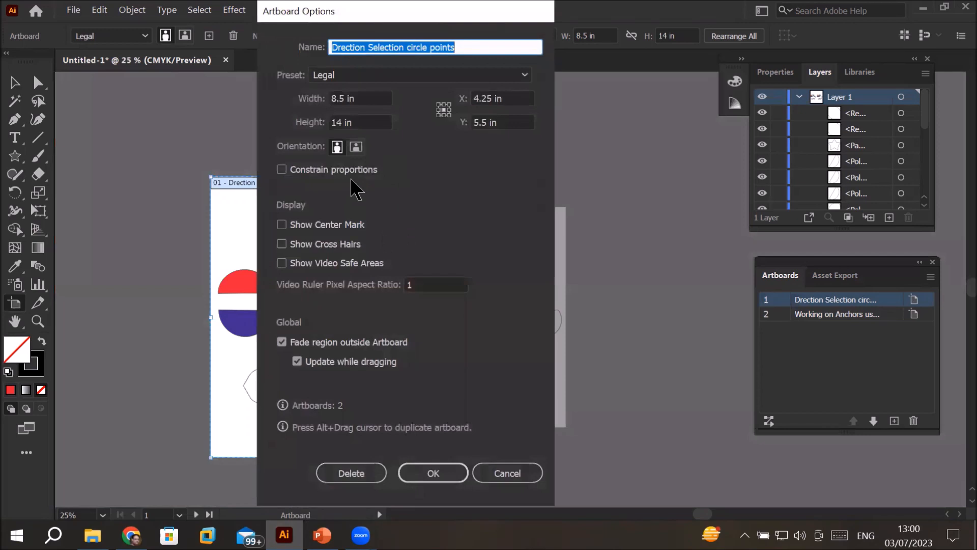
pyautogui.click(381, 75)
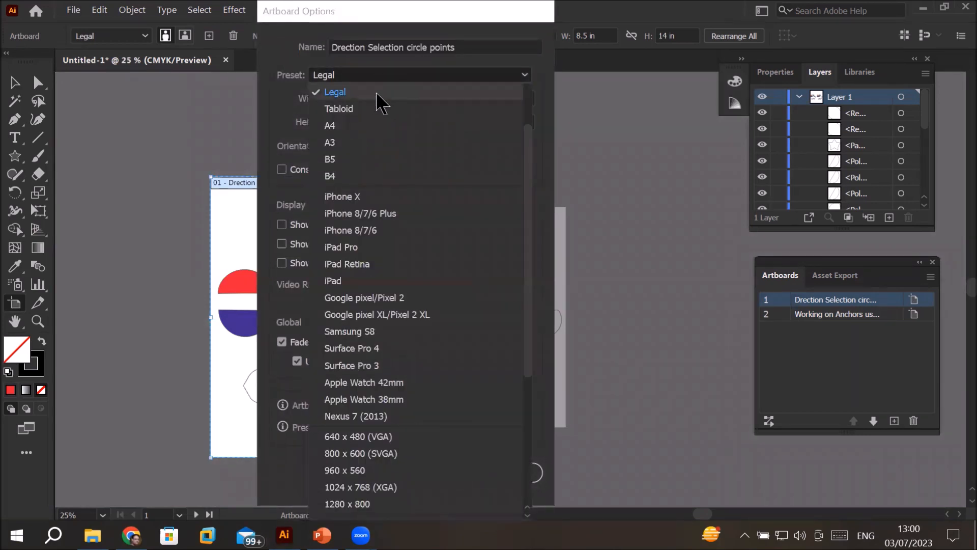
pyautogui.scroll(2, 411, 244)
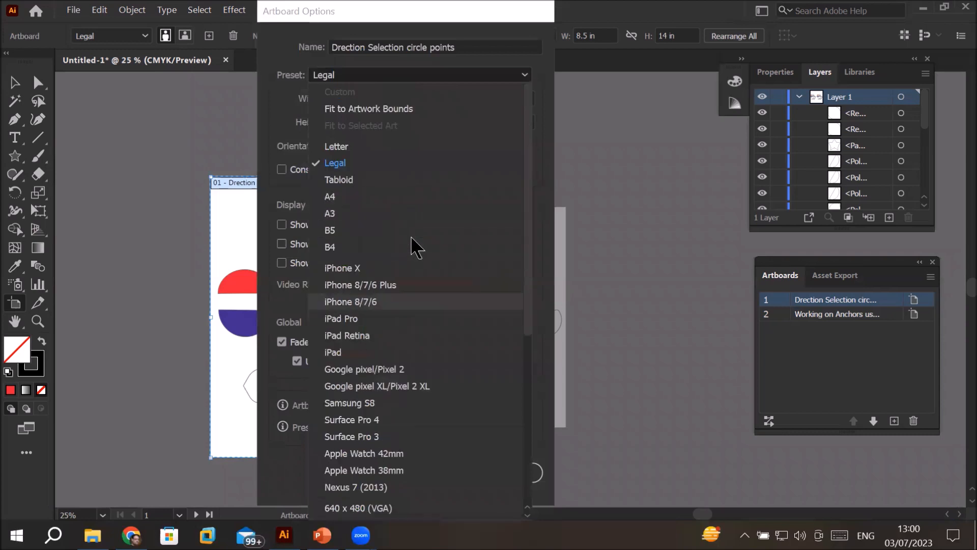
pyautogui.click(344, 147)
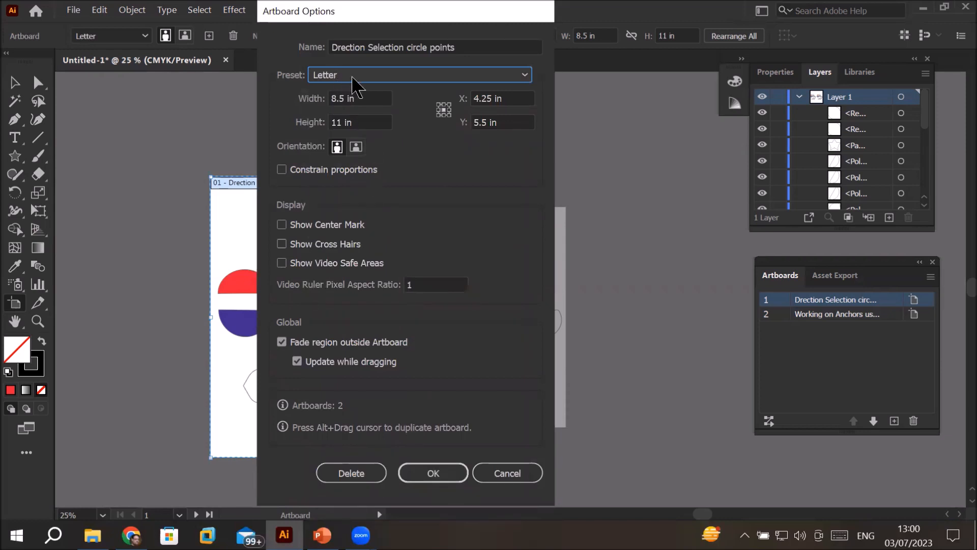
pyautogui.click(356, 98)
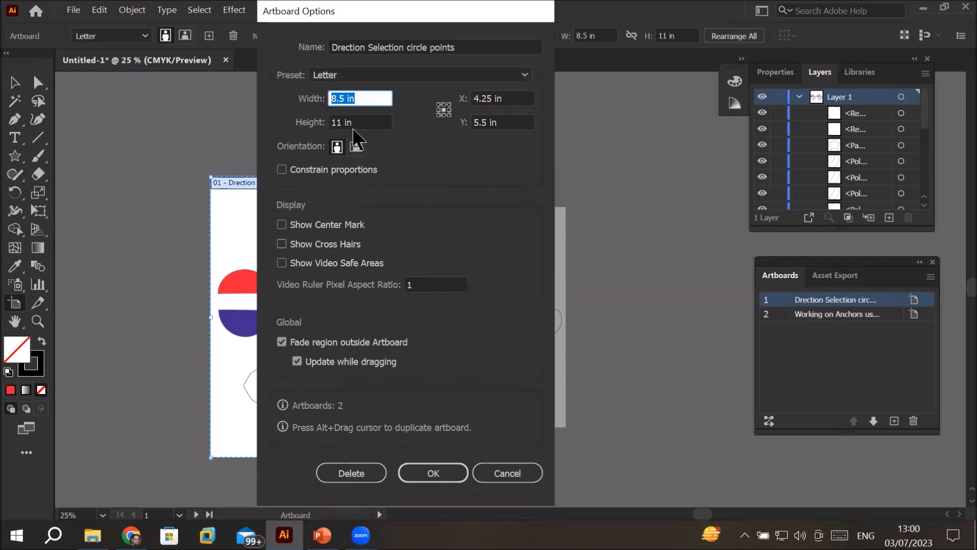
pyautogui.click(365, 122)
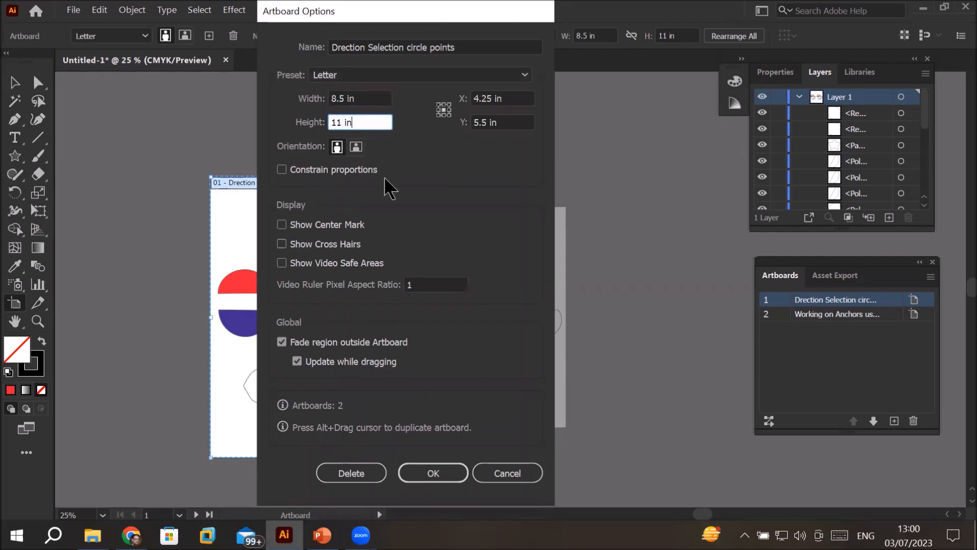
pyautogui.click(356, 147)
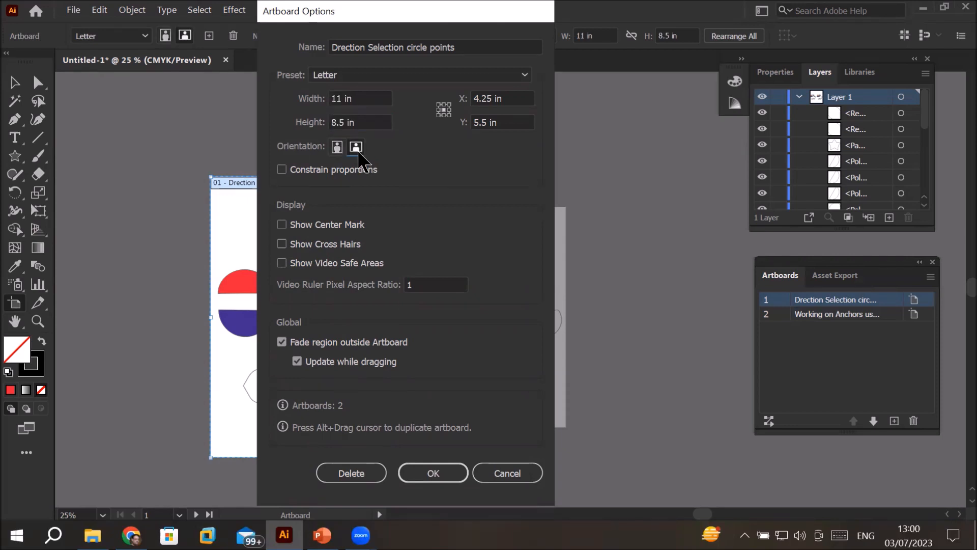
pyautogui.click(431, 473)
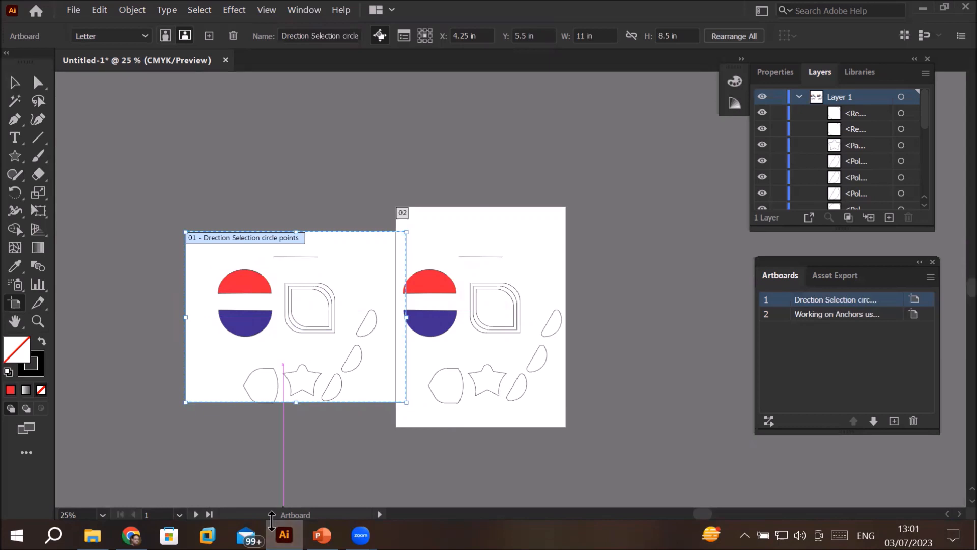
# Step: Set the first artboard's orientation back to portrait in its artboard options
pyautogui.click(914, 300)
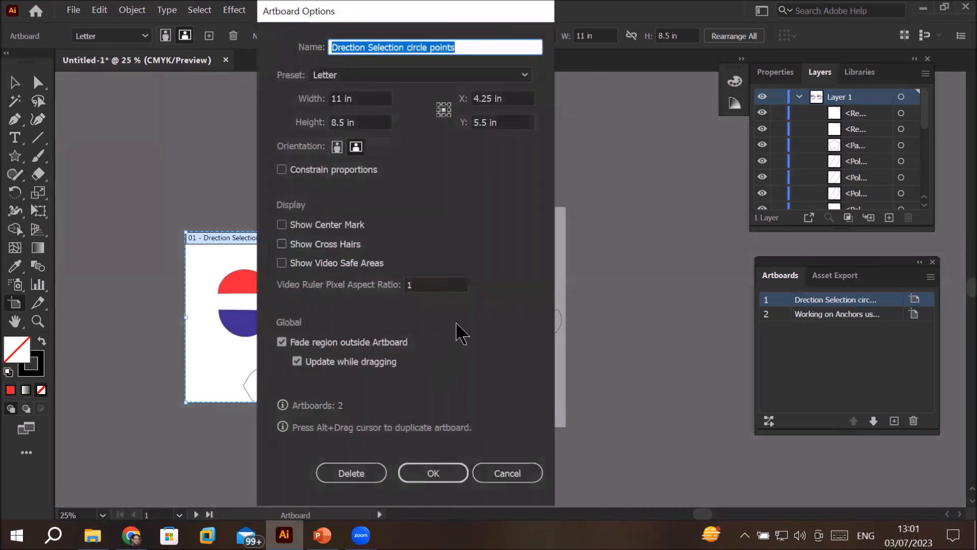
pyautogui.click(336, 147)
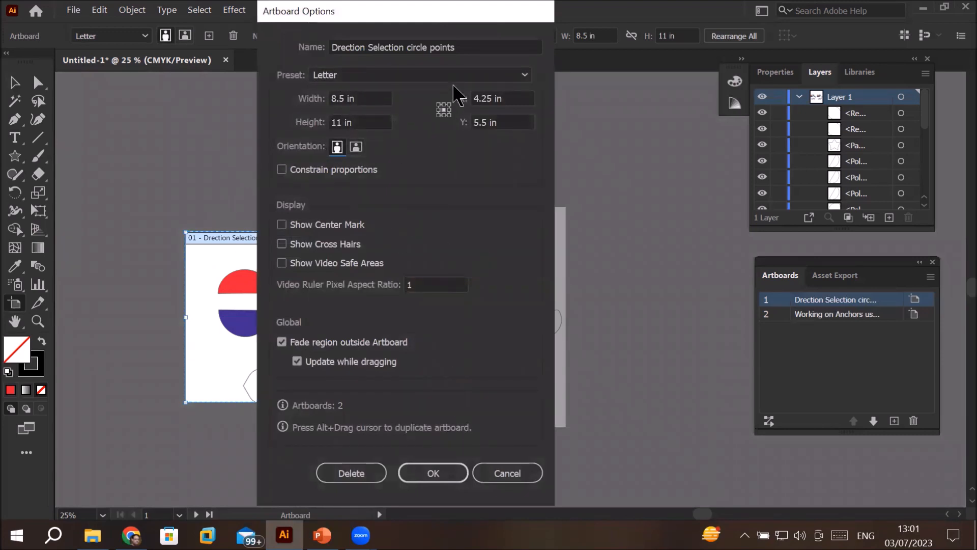
pyautogui.click(424, 471)
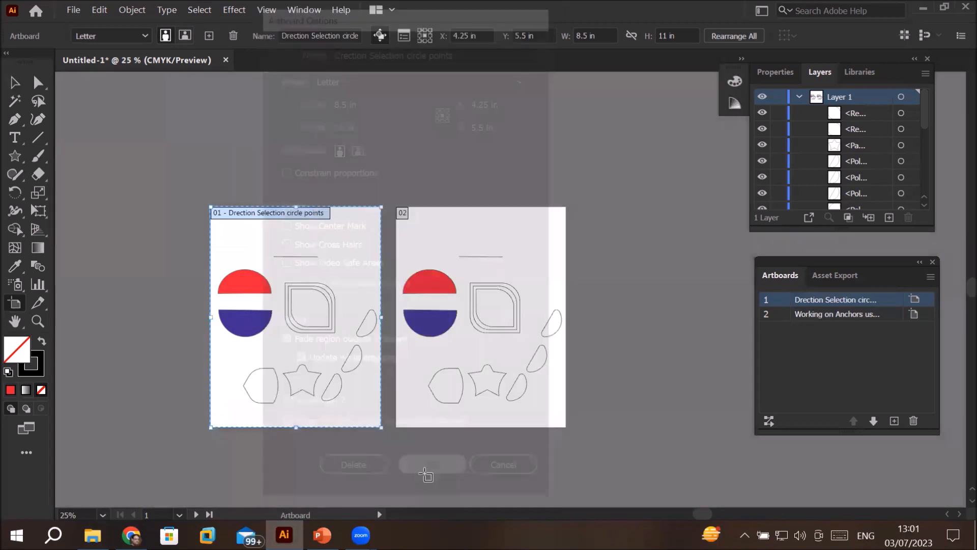
# Step: Select all shapes on the second artboard, examine their entries in the layer list, and delete them
pyautogui.scroll(-1, 631, 201)
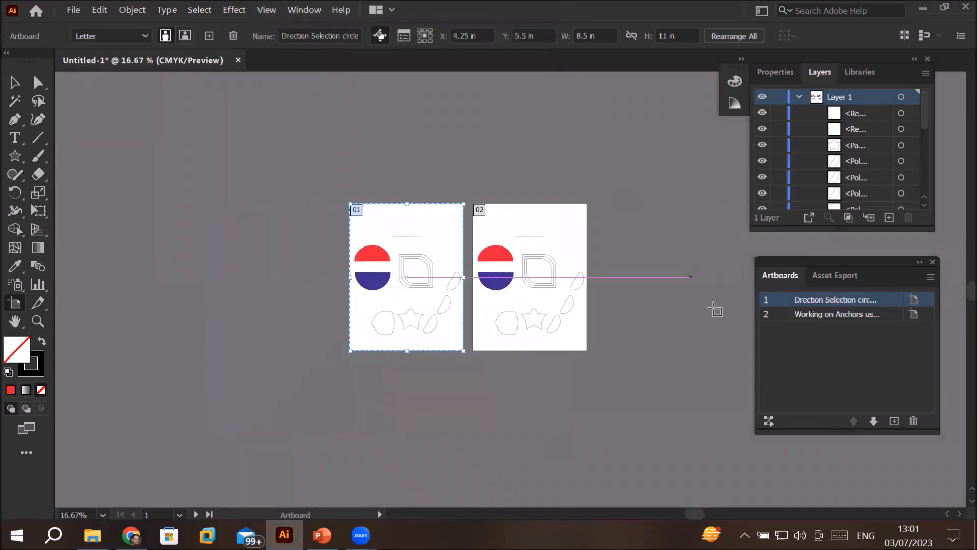
pyautogui.scroll(1, 712, 299)
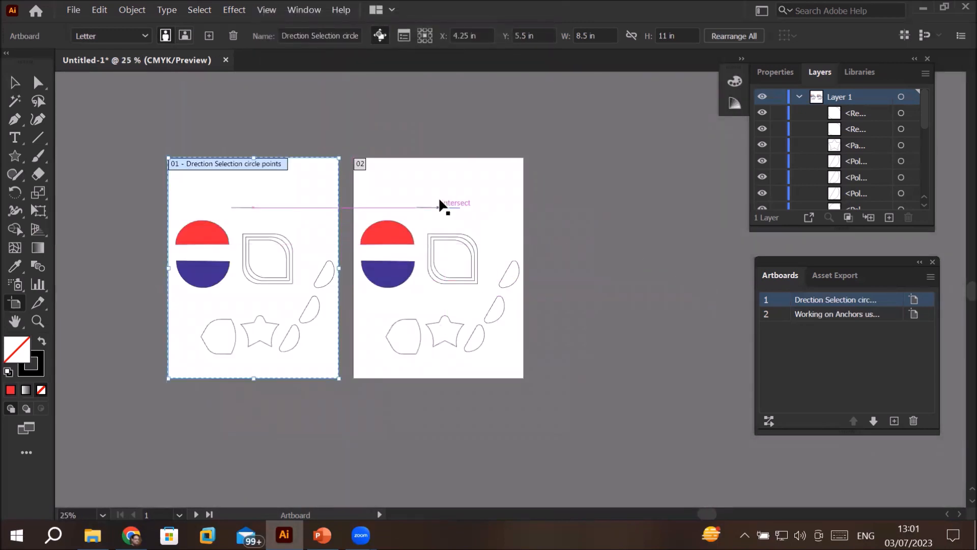
pyautogui.scroll(1, 438, 197)
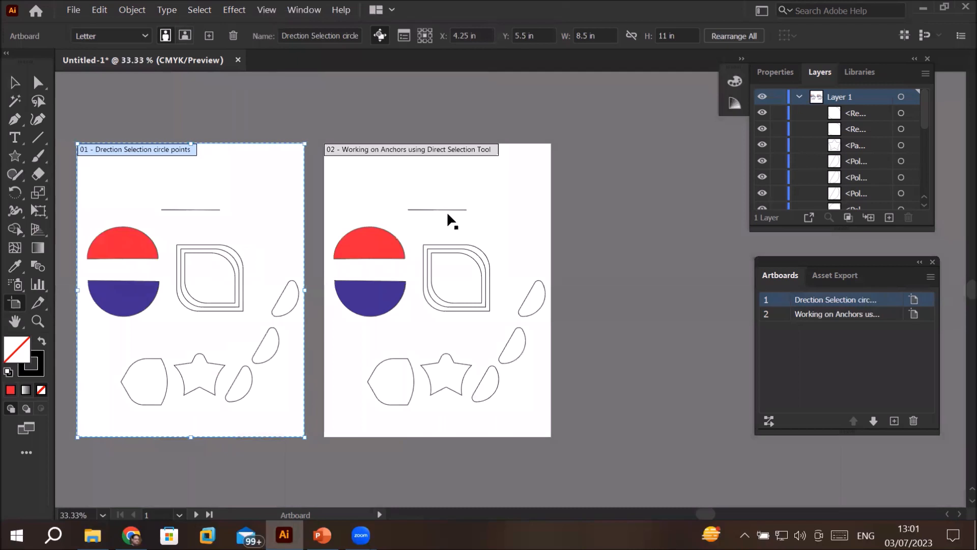
pyautogui.click(414, 187)
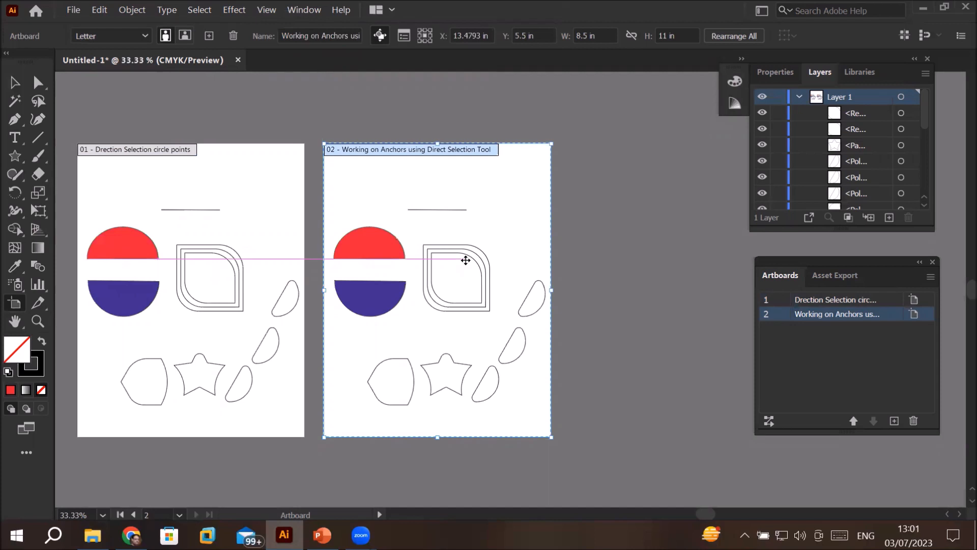
pyautogui.click(15, 83)
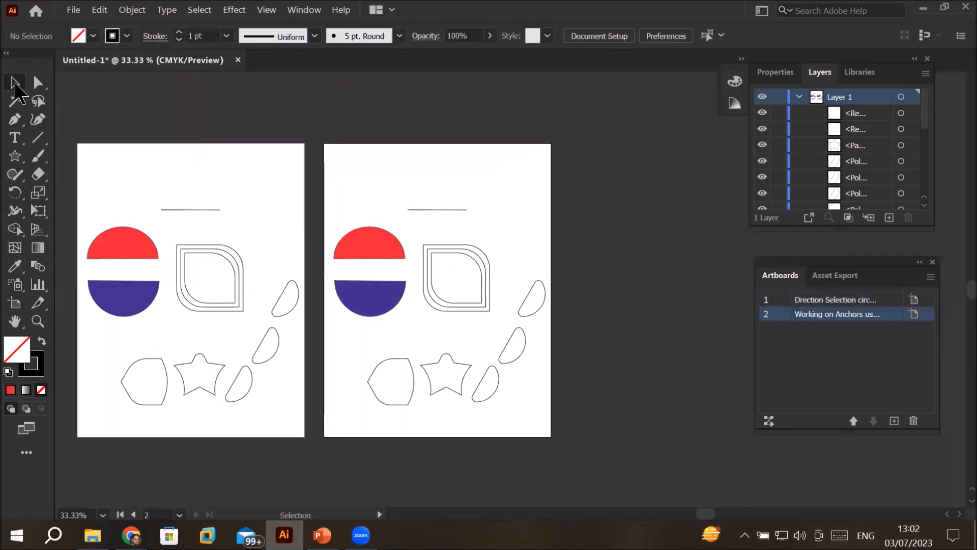
pyautogui.moveTo(335, 191); pyautogui.dragTo(569, 447)
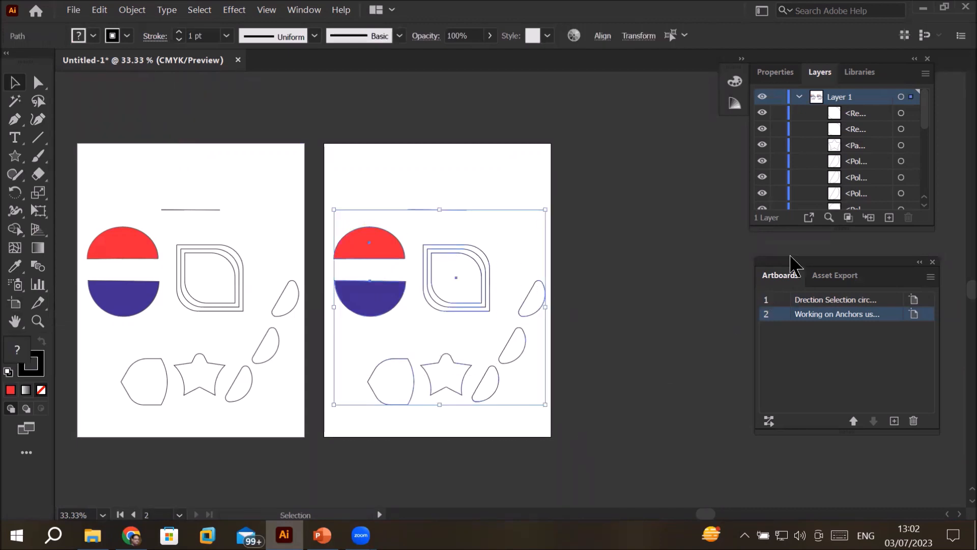
pyautogui.moveTo(824, 231); pyautogui.dragTo(825, 370)
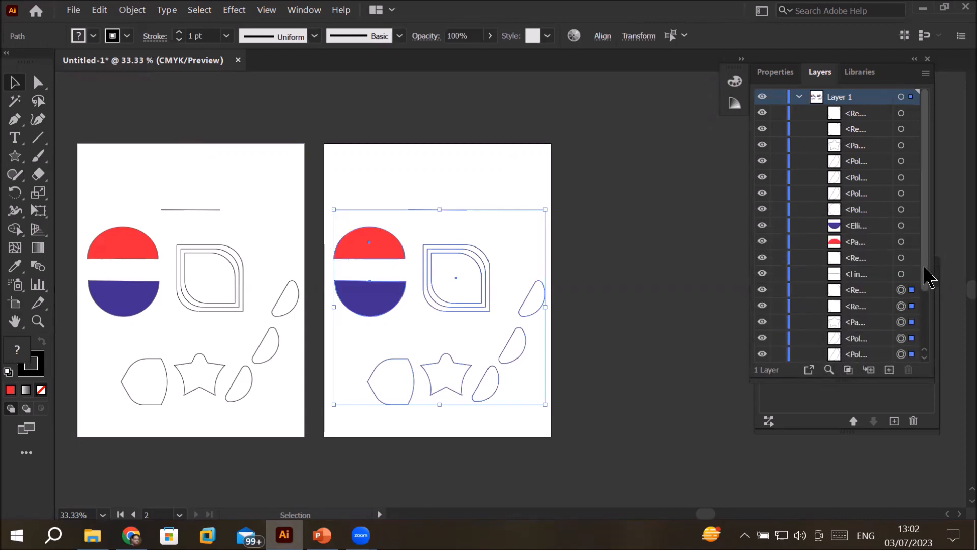
pyautogui.moveTo(930, 277); pyautogui.dragTo(933, 338)
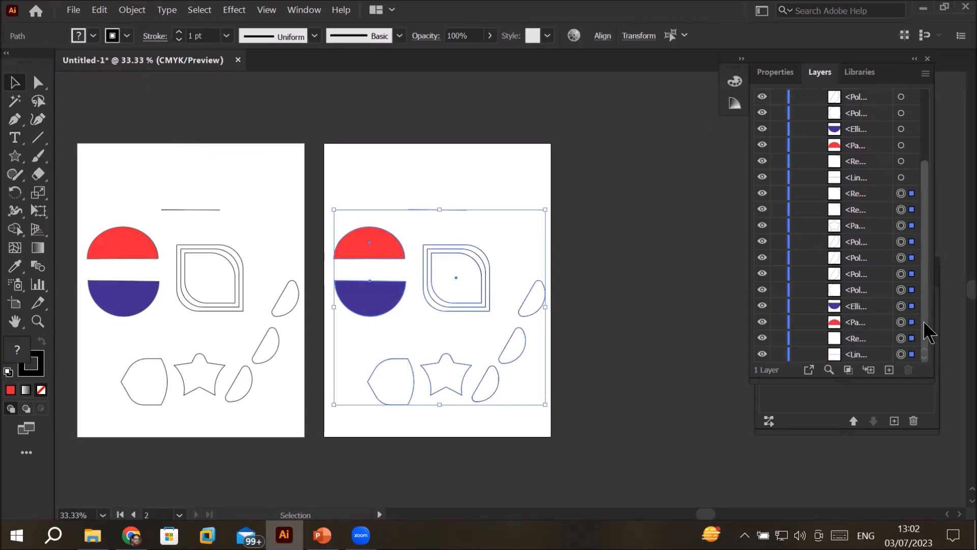
pyautogui.press('Delete')
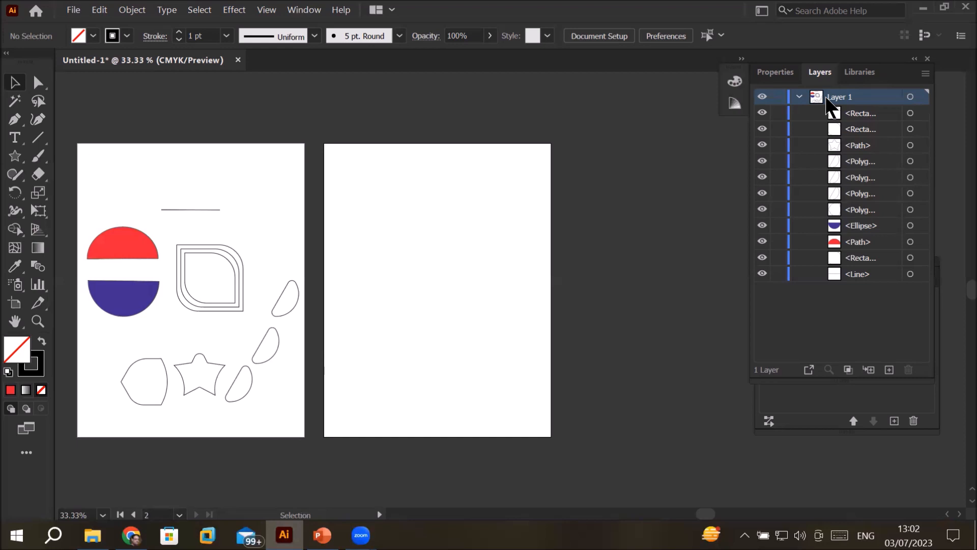
# Step: Create a new layer above Layer 1 and make it the active layer for drawing on the second artboard
pyautogui.click(890, 370)
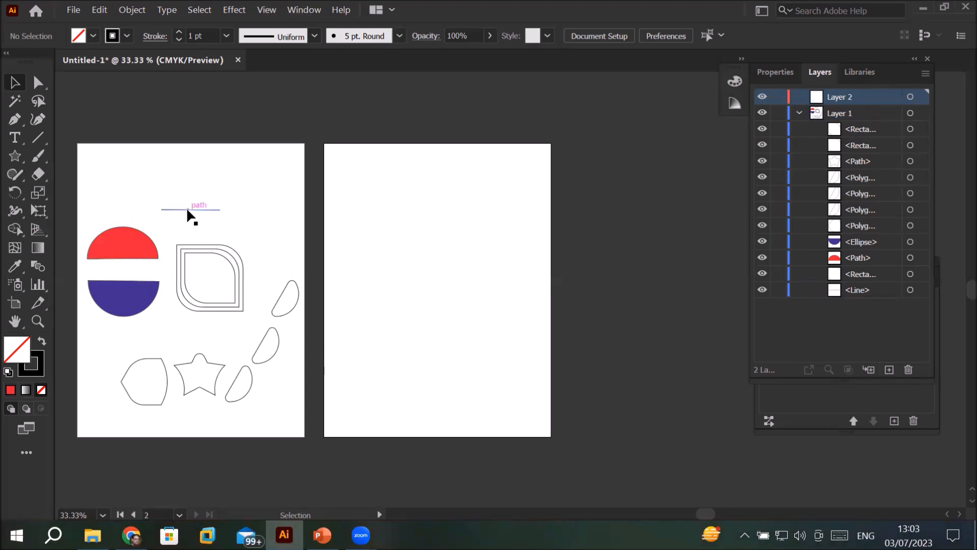
pyautogui.scroll(2, 165, 212)
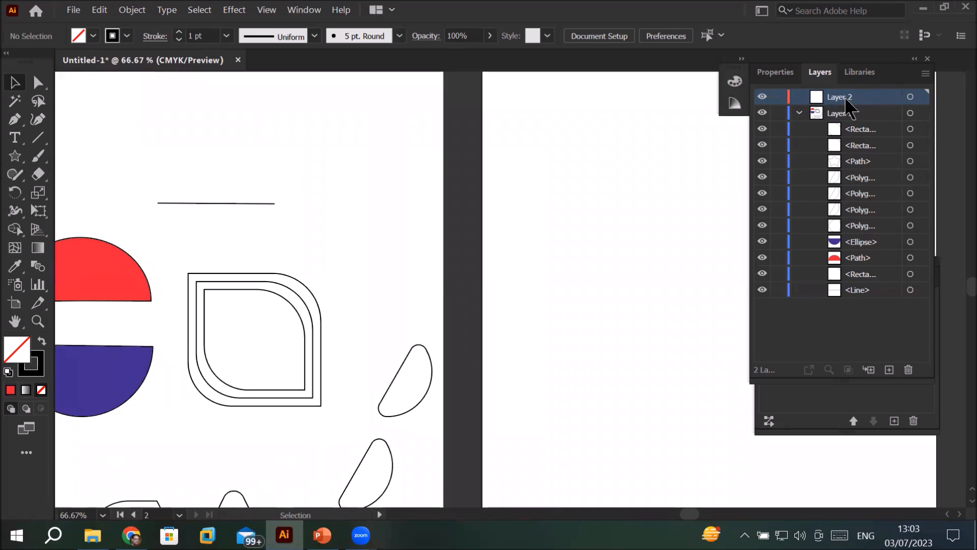
pyautogui.press('space')
pyautogui.moveTo(621, 305); pyautogui.dragTo(451, 297)
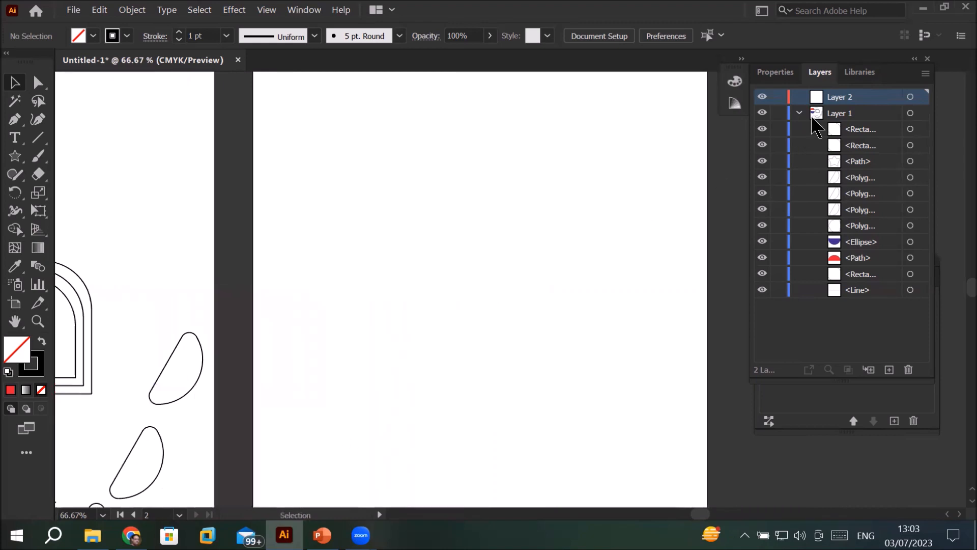
pyautogui.click(831, 118)
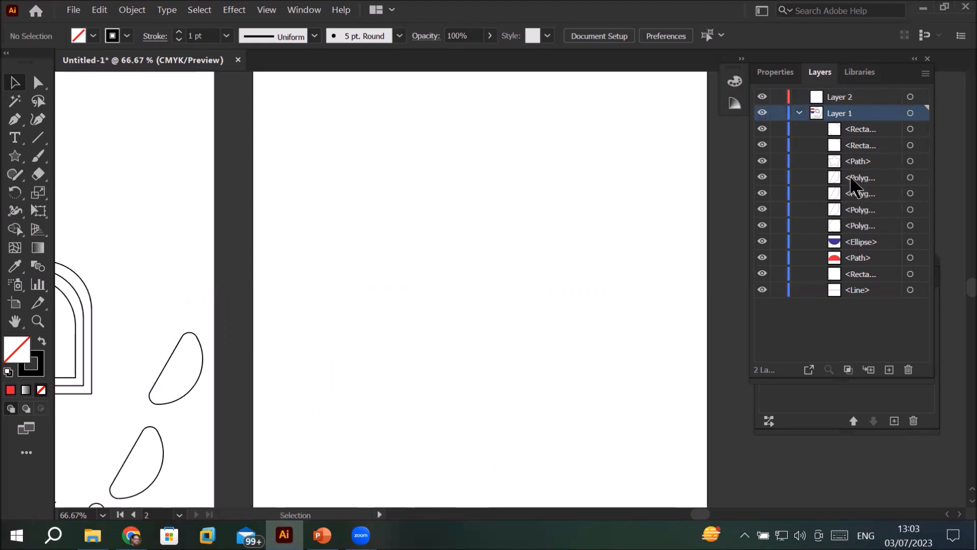
pyautogui.click(843, 98)
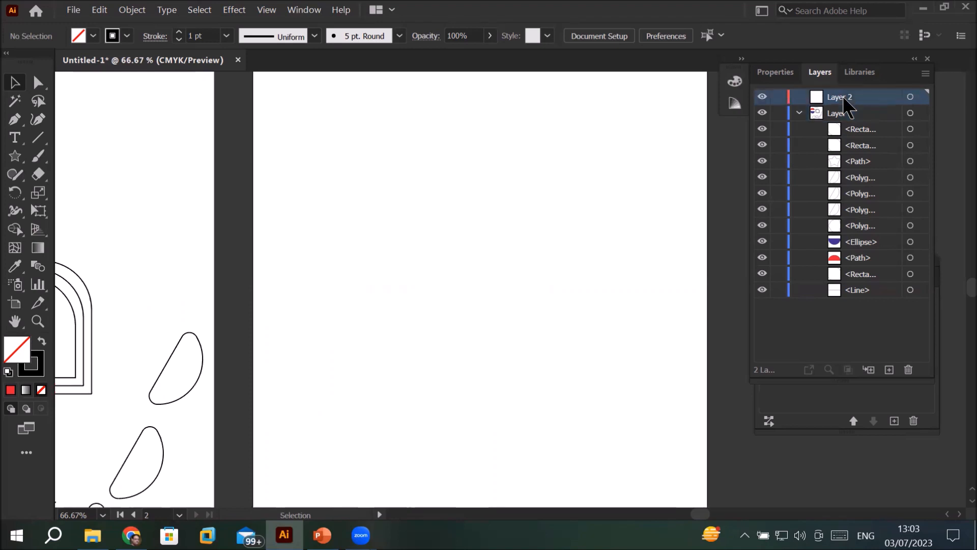
# Step: Draw a nearly horizontal line segment across the upper part of the second artboard on Layer 2
pyautogui.click(37, 137)
pyautogui.moveTo(349, 140); pyautogui.dragTo(441, 140)
pyautogui.moveTo(560, 145); pyautogui.dragTo(623, 145)
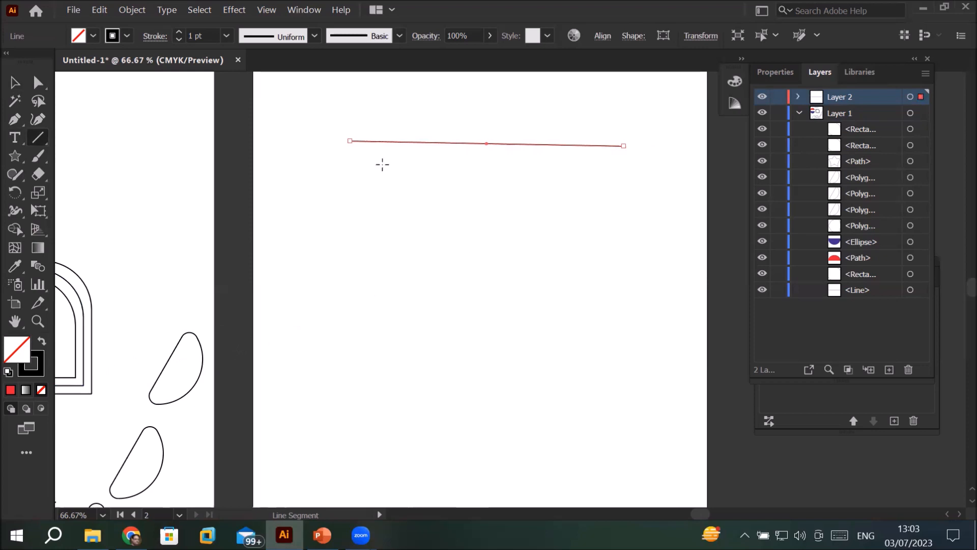
# Step: Set the new line's stroke to None
pyautogui.scroll(9, 417, 134)
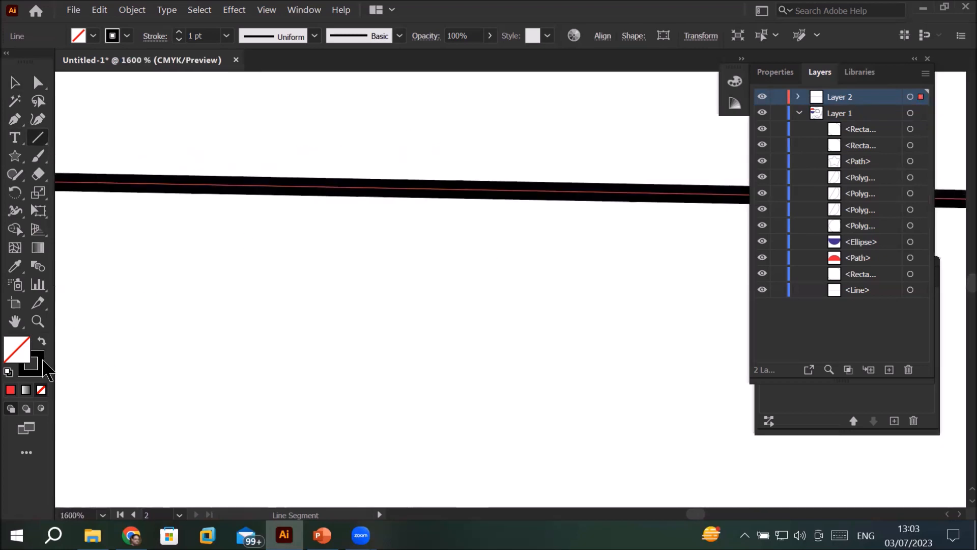
pyautogui.click(41, 360)
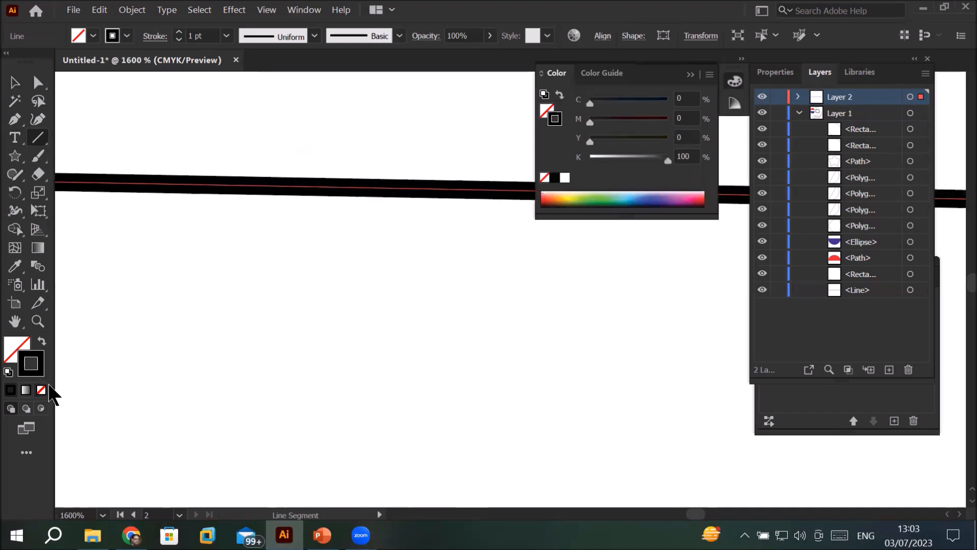
pyautogui.click(41, 390)
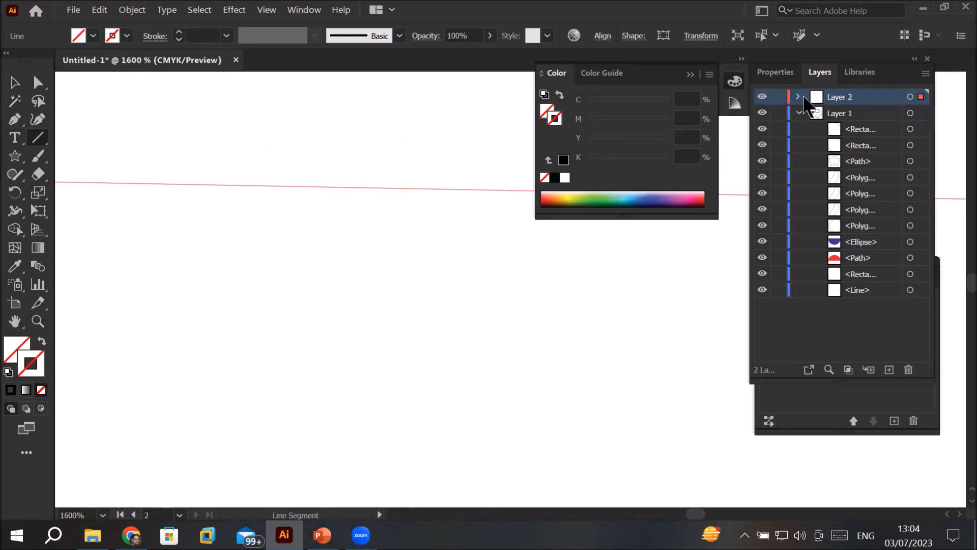
# Step: Expand Layer 2, highlight its line entry, and deselect the line on the artboard
pyautogui.click(798, 97)
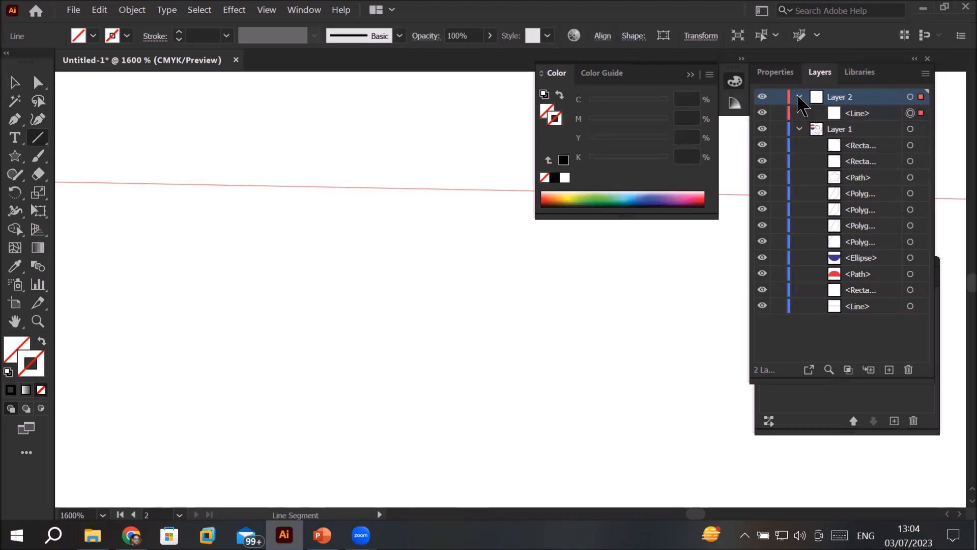
pyautogui.click(866, 115)
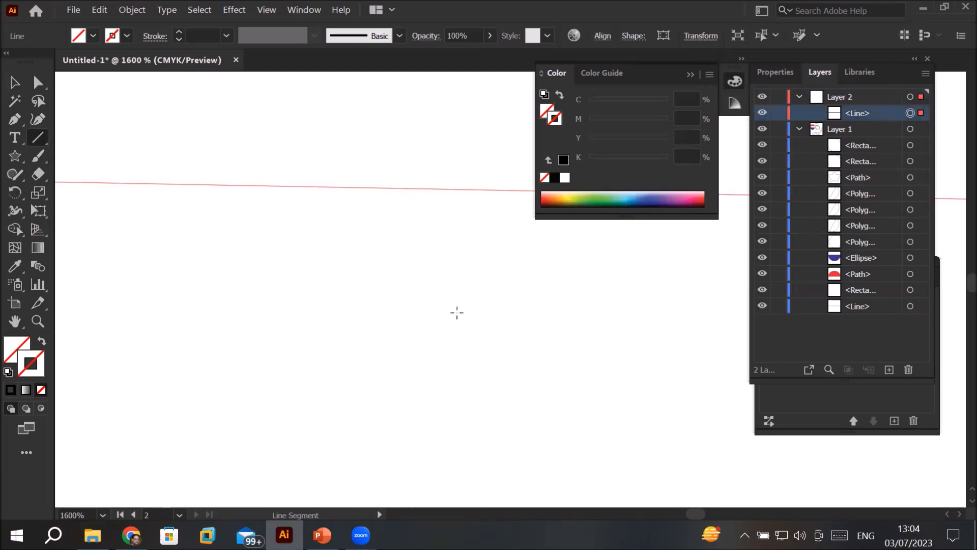
pyautogui.click(13, 84)
pyautogui.click(370, 316)
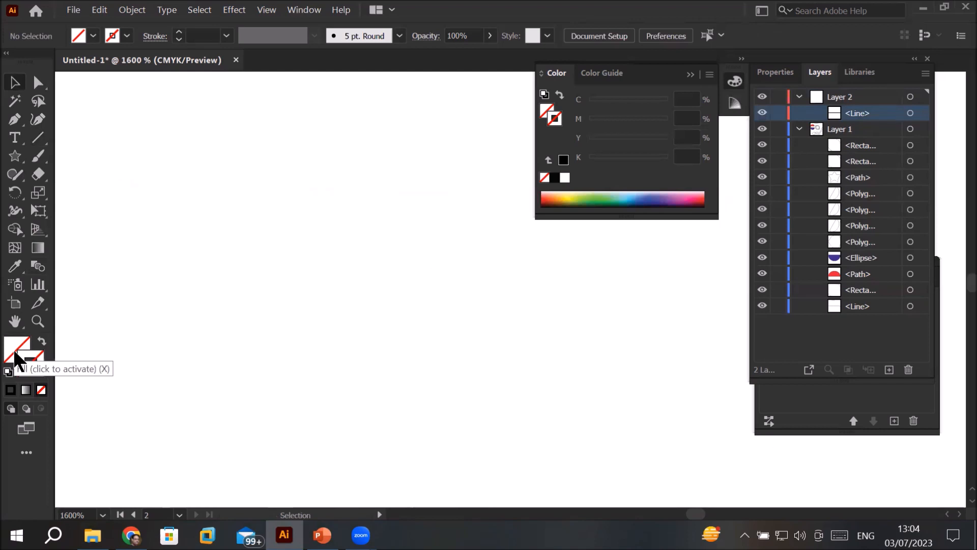
# Step: Select the invisible line on Layer 2 and give it the default white fill and 1 pt black stroke
pyautogui.hotkey('ctrl', '-')
pyautogui.hotkey('ctrl', '-')
pyautogui.hotkey('ctrl', '-')
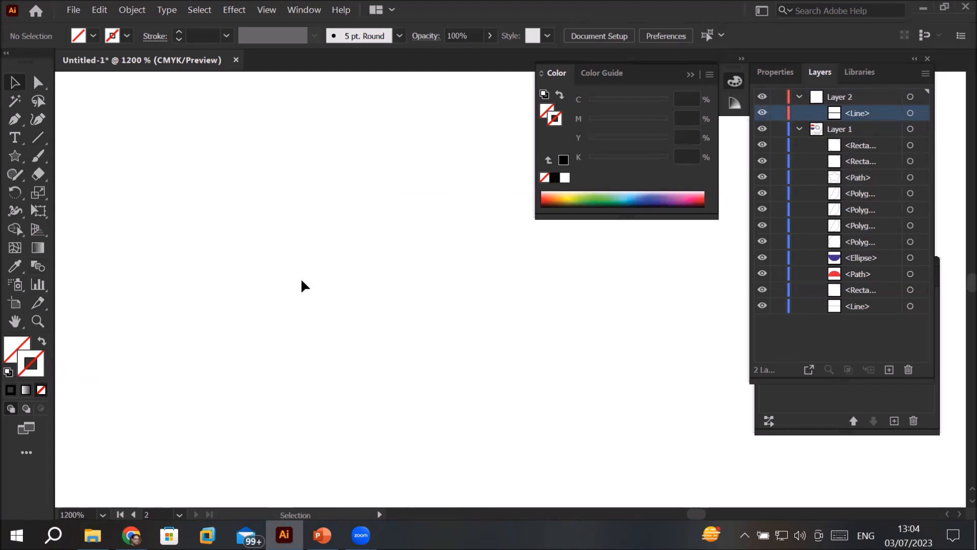
pyautogui.hotkey('ctrl', '-')
pyautogui.hotkey('ctrl', '-')
pyautogui.hotkey('ctrl', '-')
pyautogui.hotkey('ctrl', '-')
pyautogui.hotkey('ctrl', '-')
pyautogui.hotkey('ctrl', '-')
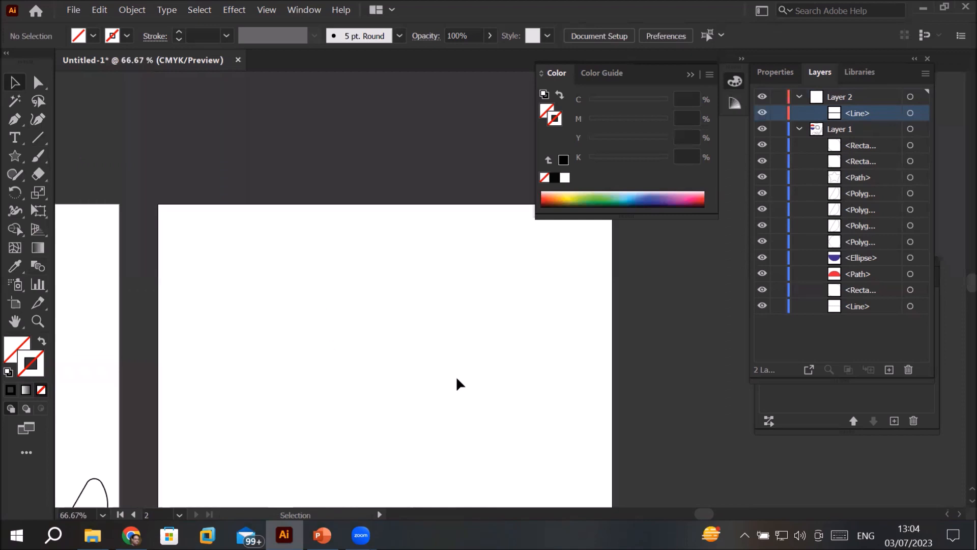
pyautogui.click(923, 114)
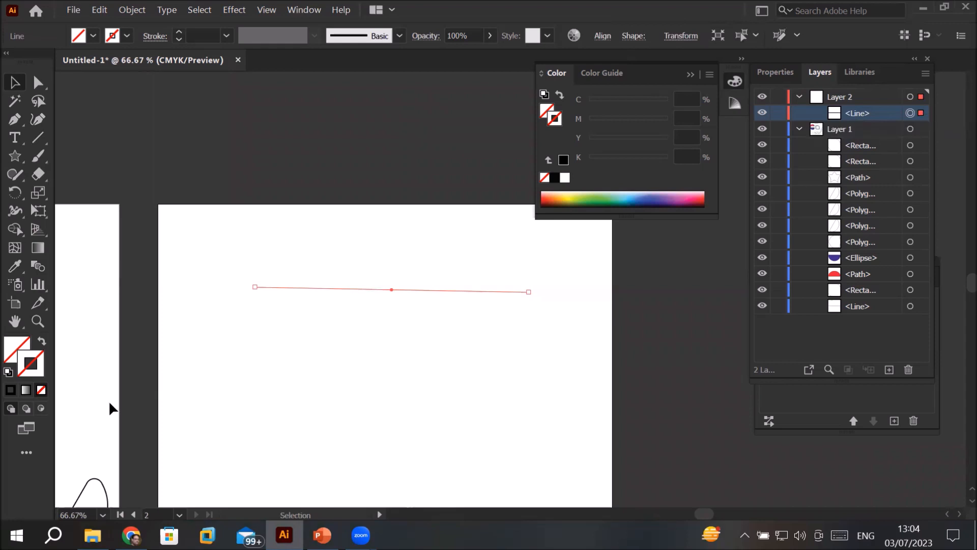
pyautogui.click(9, 373)
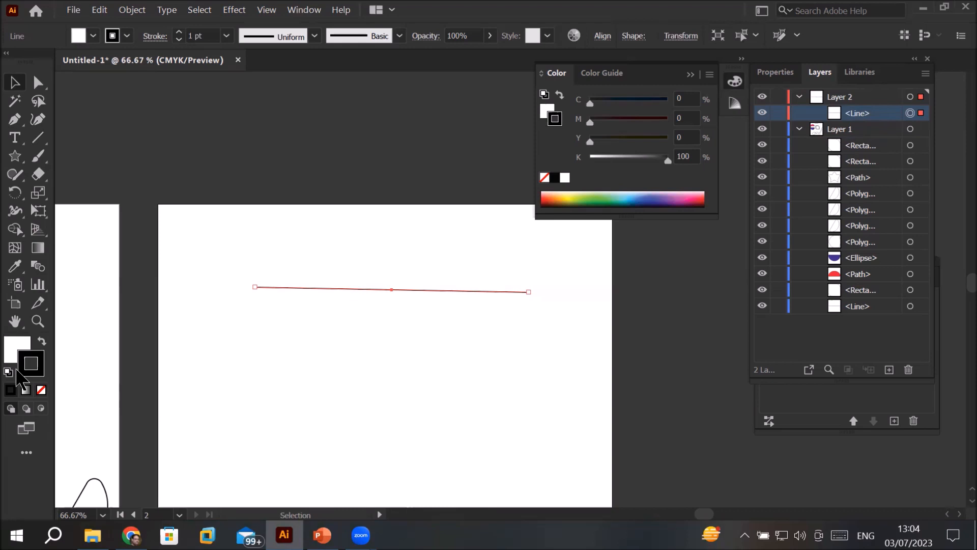
pyautogui.click(524, 444)
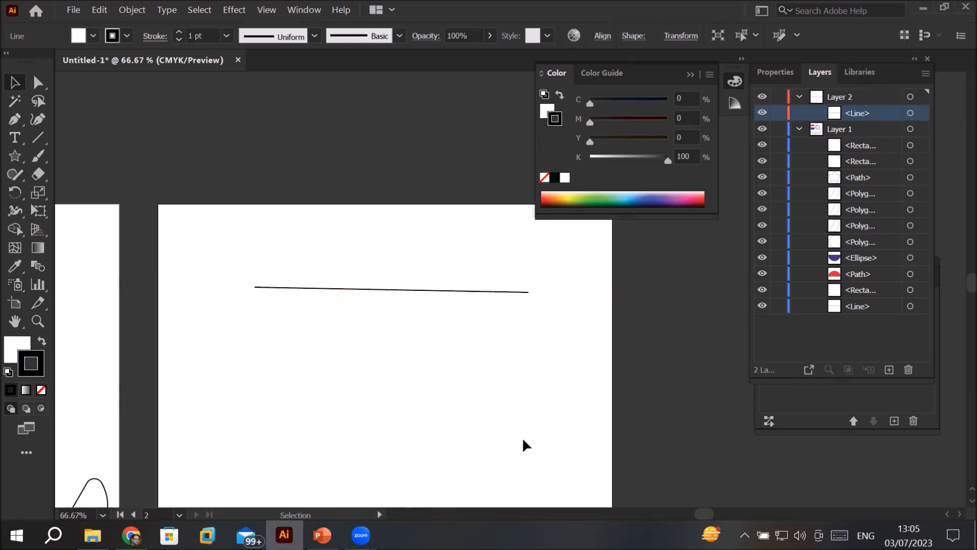
# Step: Draw a large square with the Rectangle tool below the line on the second artboard
pyautogui.scroll(1, 958, 496)
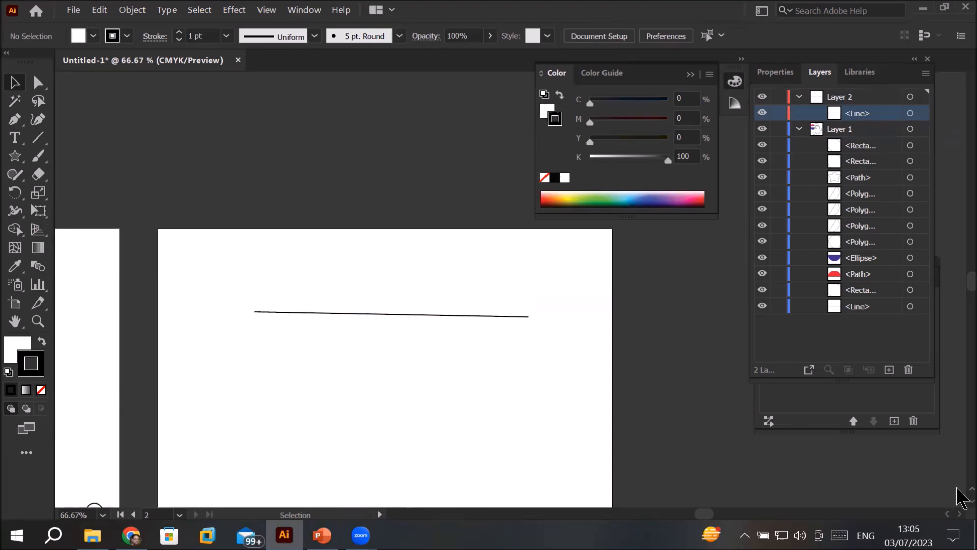
pyautogui.press('space')
pyautogui.moveTo(508, 416); pyautogui.dragTo(460, 248)
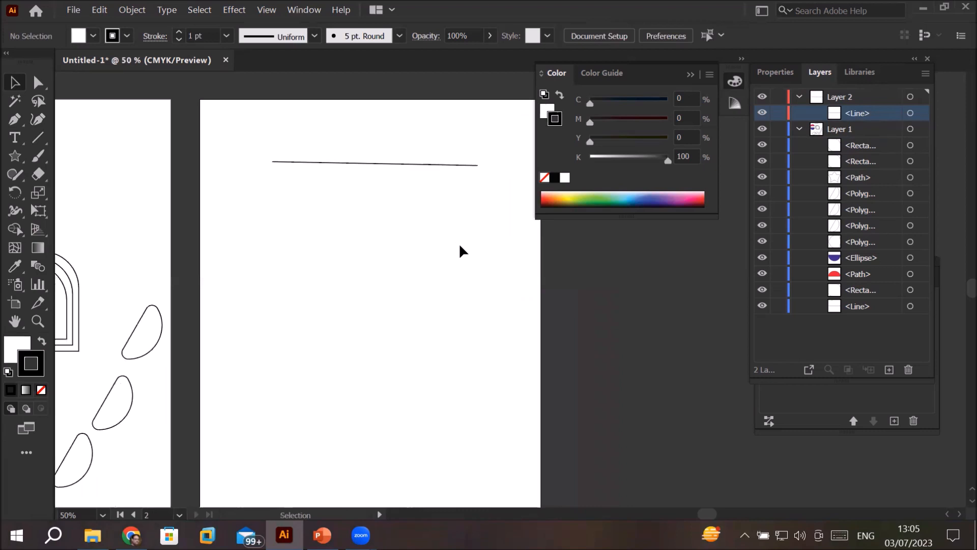
pyautogui.moveTo(15, 155); pyautogui.dragTo(83, 158)
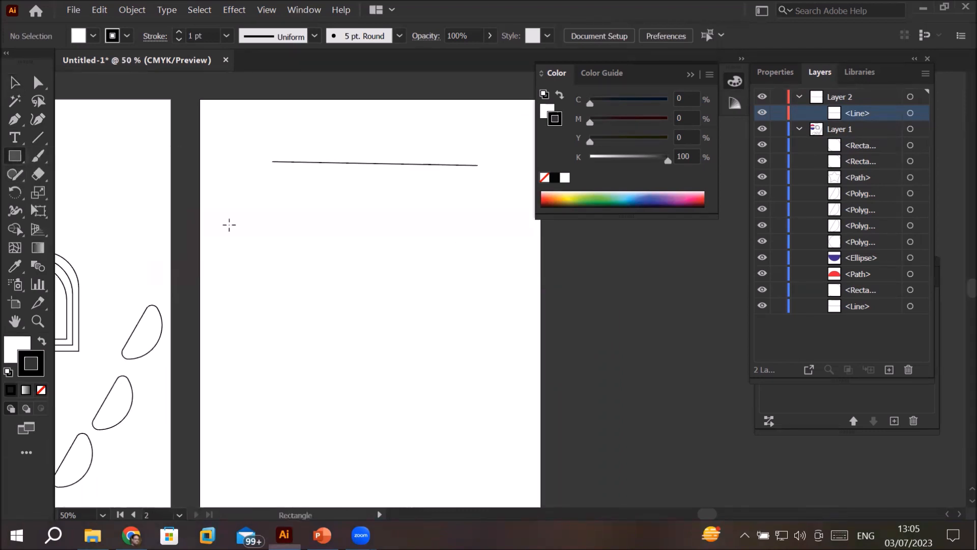
pyautogui.moveTo(265, 222); pyautogui.dragTo(466, 365)
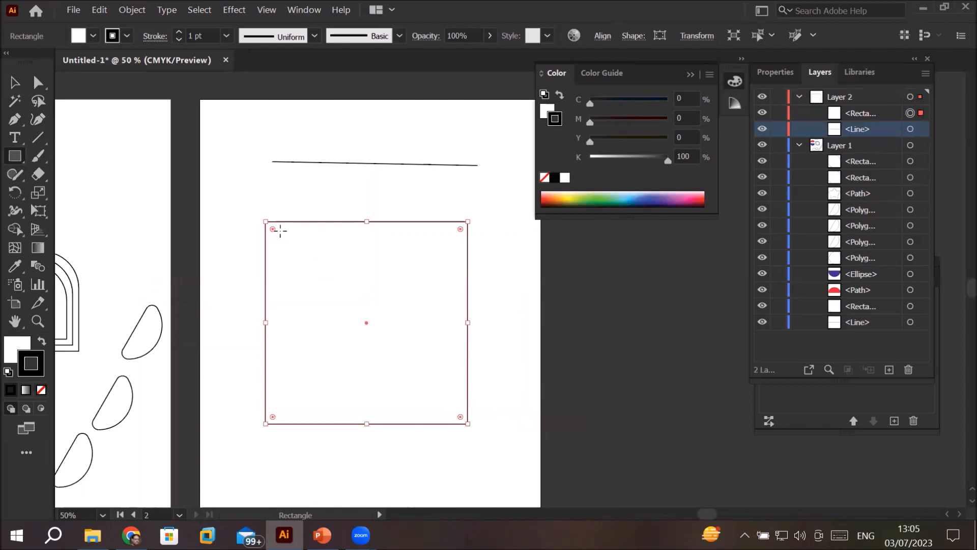
# Step: Move the square's upper-left anchor point inward with Direct Selection, toward the lower-right corner
pyautogui.click(38, 85)
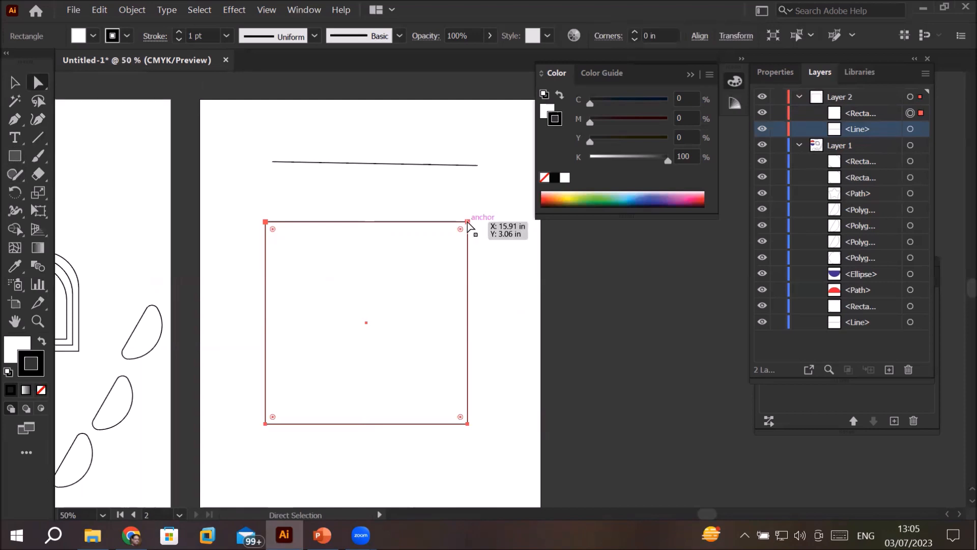
pyautogui.click(468, 222)
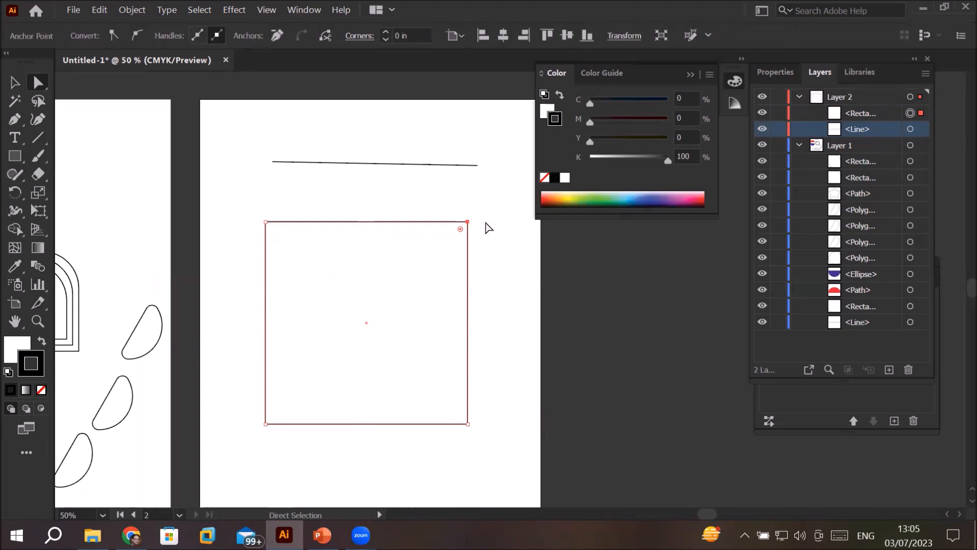
pyautogui.click(265, 222)
pyautogui.moveTo(268, 222); pyautogui.dragTo(427, 375)
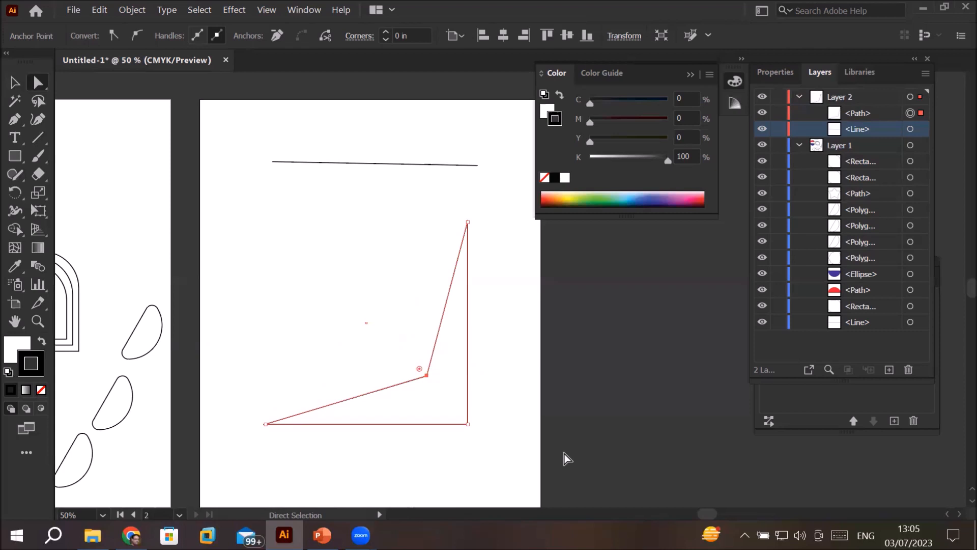
# Step: Reposition the shape's anchor points to form an inverted trapezoid with a wide upper edge and a short lower edge
pyautogui.click(467, 424)
pyautogui.moveTo(467, 423); pyautogui.dragTo(250, 196)
pyautogui.moveTo(468, 222); pyautogui.dragTo(529, 200)
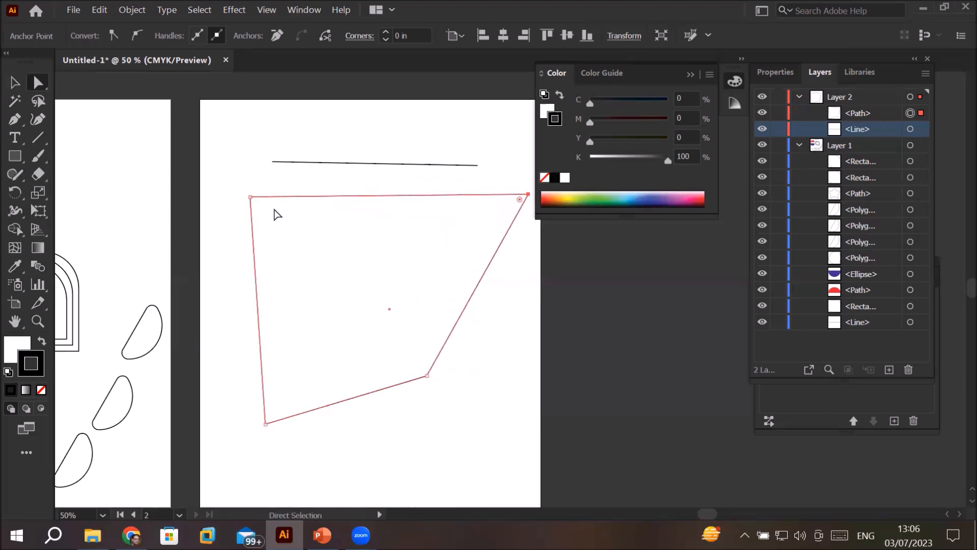
pyautogui.moveTo(250, 196); pyautogui.dragTo(227, 196)
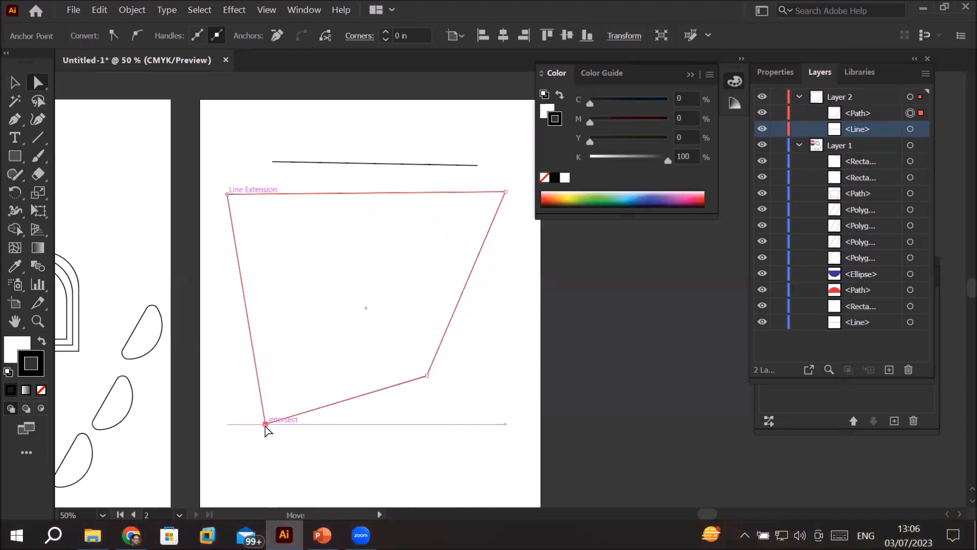
pyautogui.moveTo(265, 424); pyautogui.dragTo(338, 376)
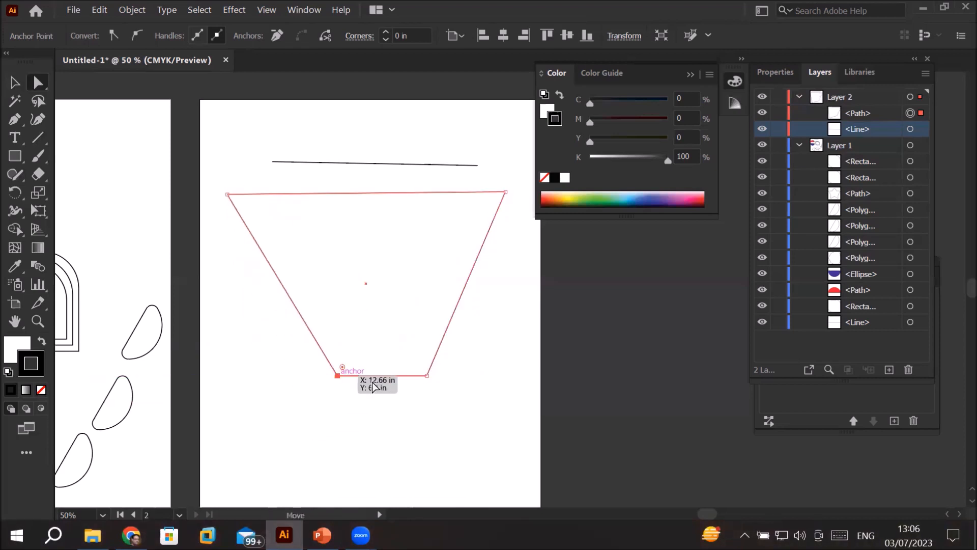
pyautogui.moveTo(428, 376); pyautogui.dragTo(345, 375)
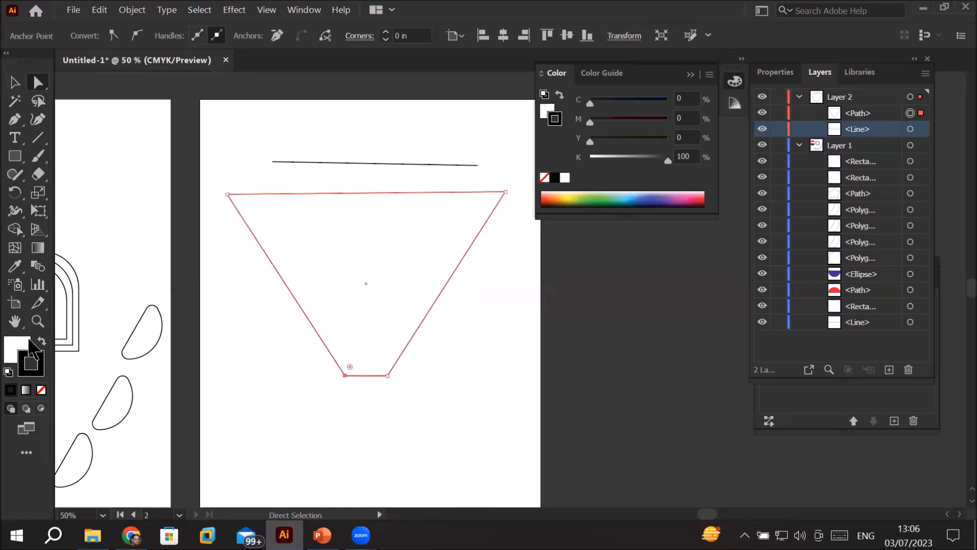
# Step: Try an orange stroke on the trapezoid, and restore the default white fill and black stroke
pyautogui.click(559, 201)
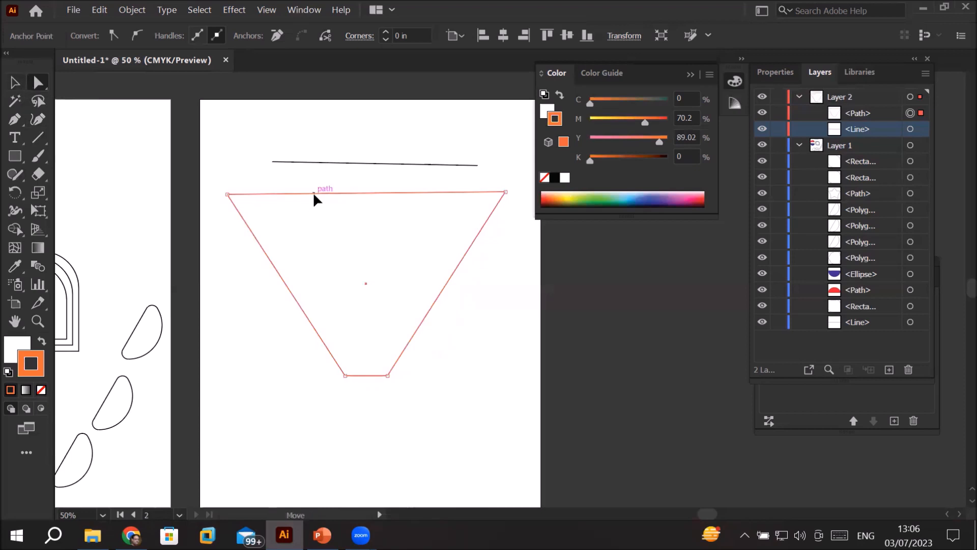
pyautogui.click(314, 195)
pyautogui.click(15, 83)
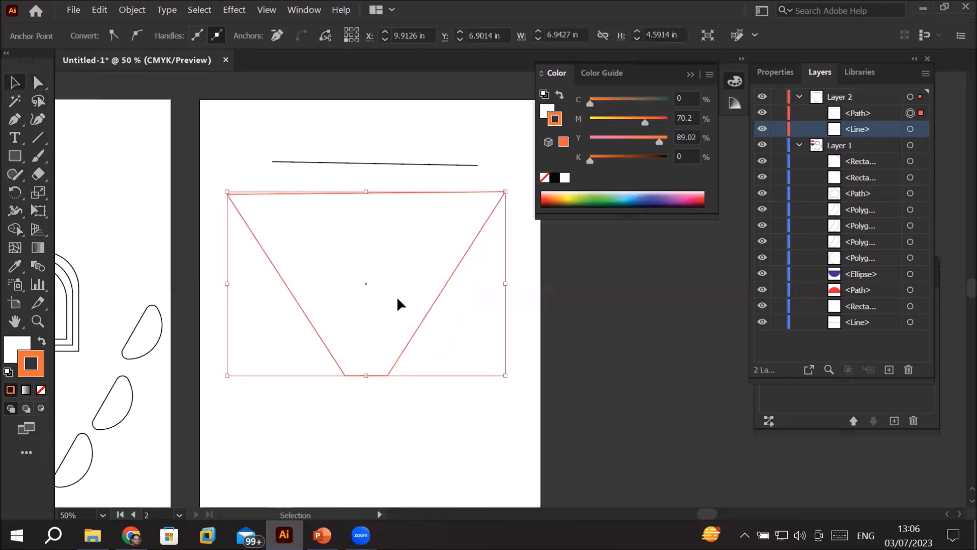
pyautogui.click(8, 372)
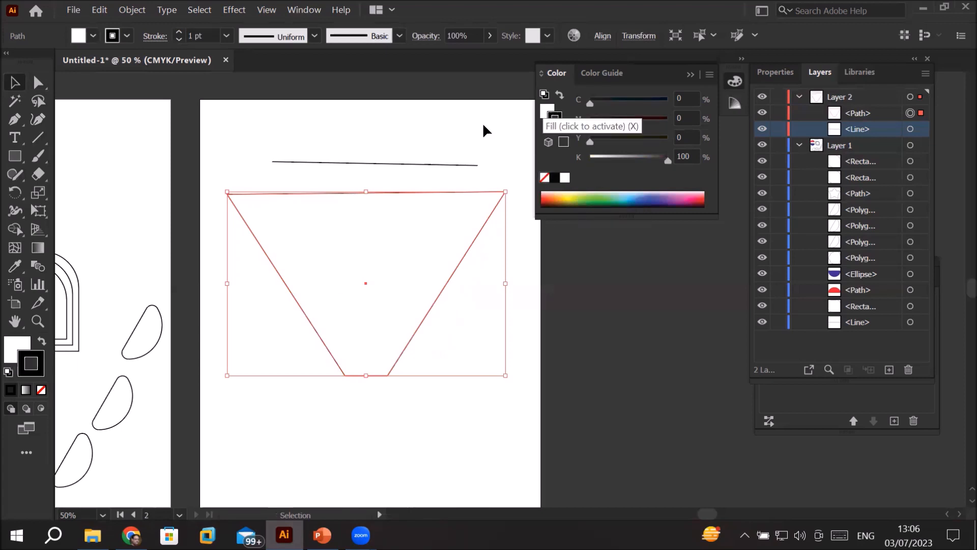
# Step: Try green and magenta fills from the color spectrum on the trapezoid, and return its fill to white
pyautogui.click(18, 350)
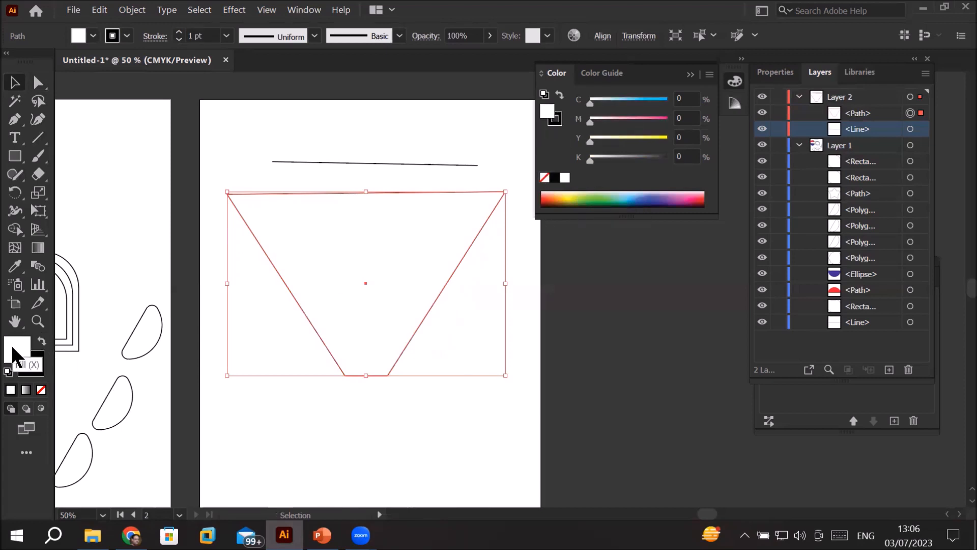
pyautogui.click(610, 195)
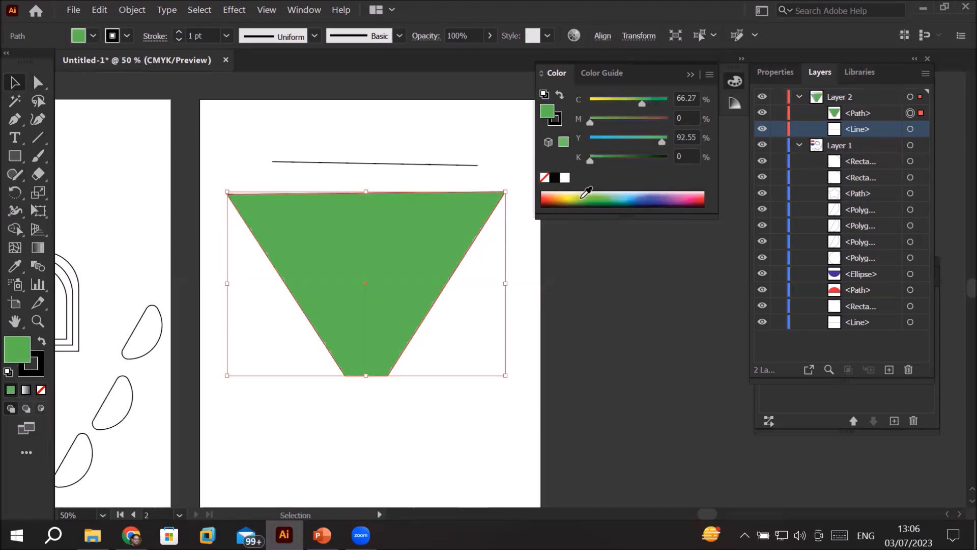
pyautogui.click(656, 196)
pyautogui.click(704, 194)
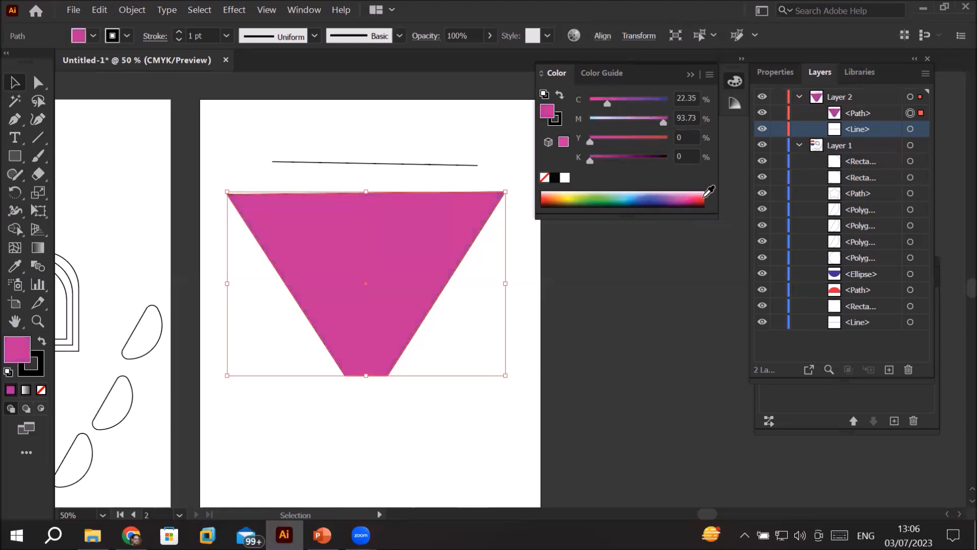
pyautogui.click(709, 191)
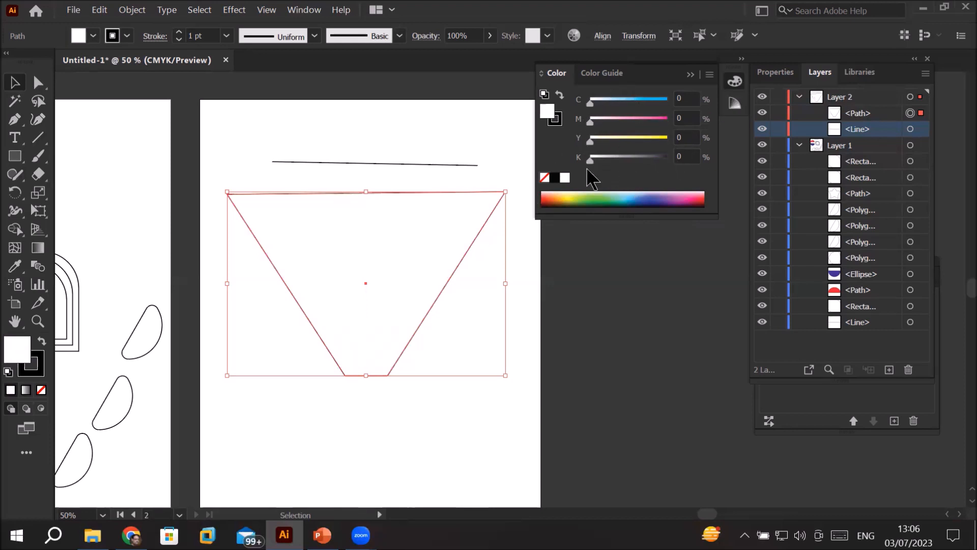
# Step: Examine the Color Guide's Warm/Cool and Vivid/Muted variations, and return to Tints/Shades
pyautogui.click(600, 76)
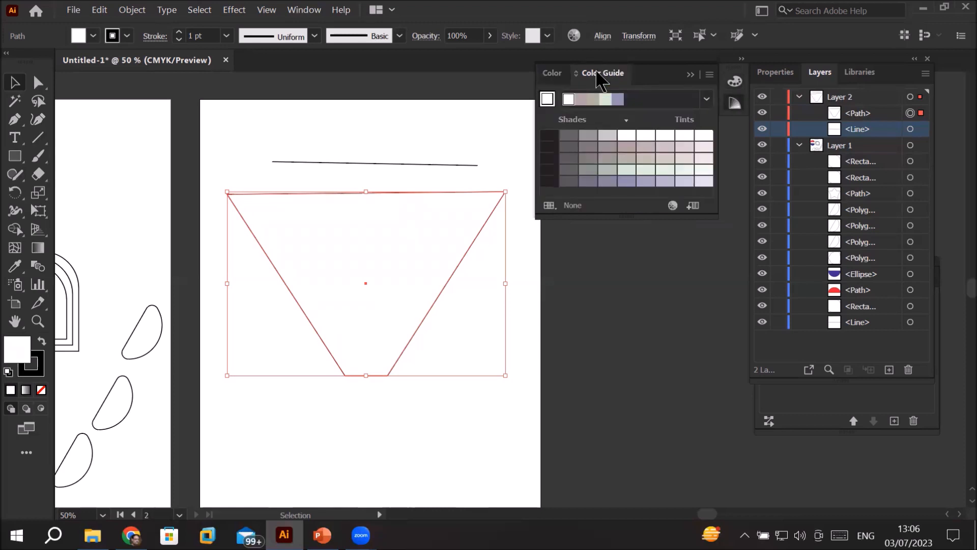
pyautogui.click(553, 74)
pyautogui.click(604, 74)
pyautogui.click(709, 76)
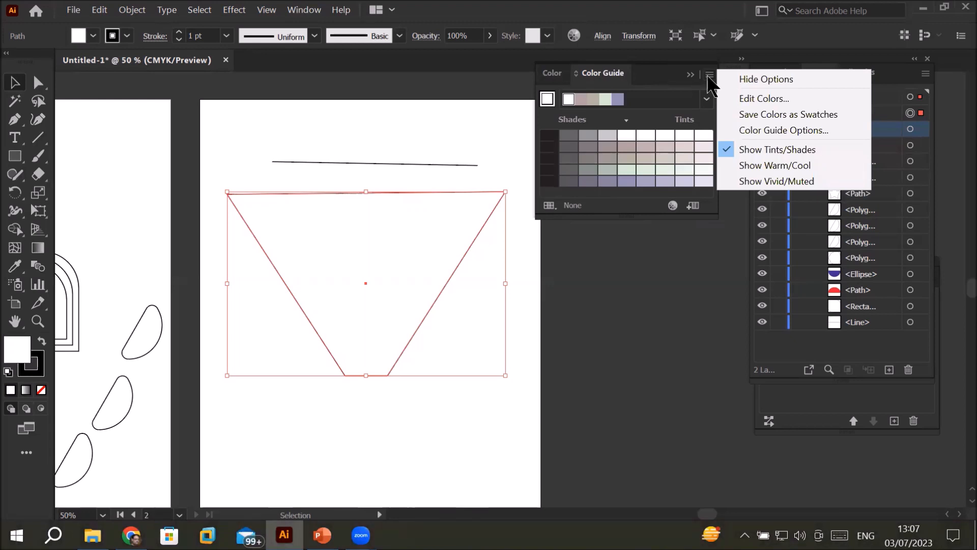
pyautogui.click(759, 164)
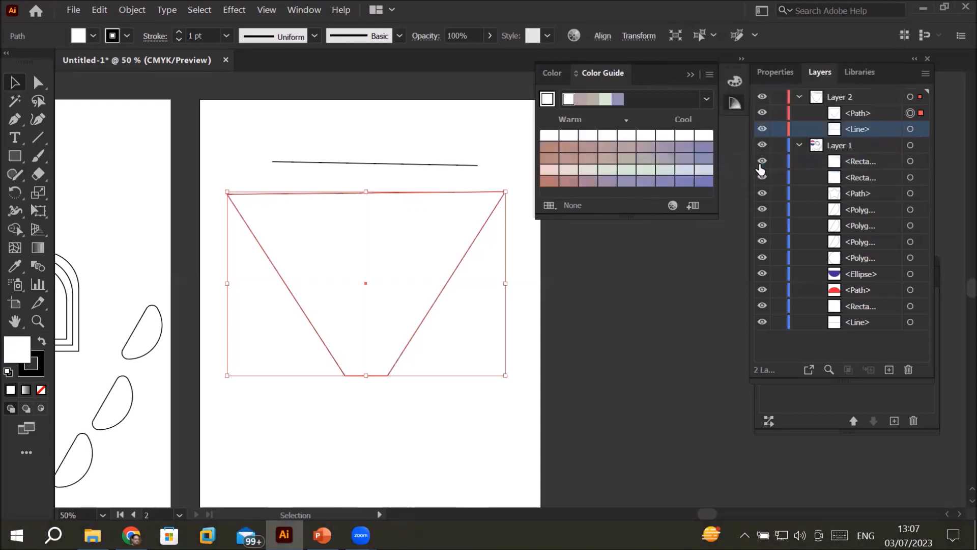
pyautogui.click(709, 76)
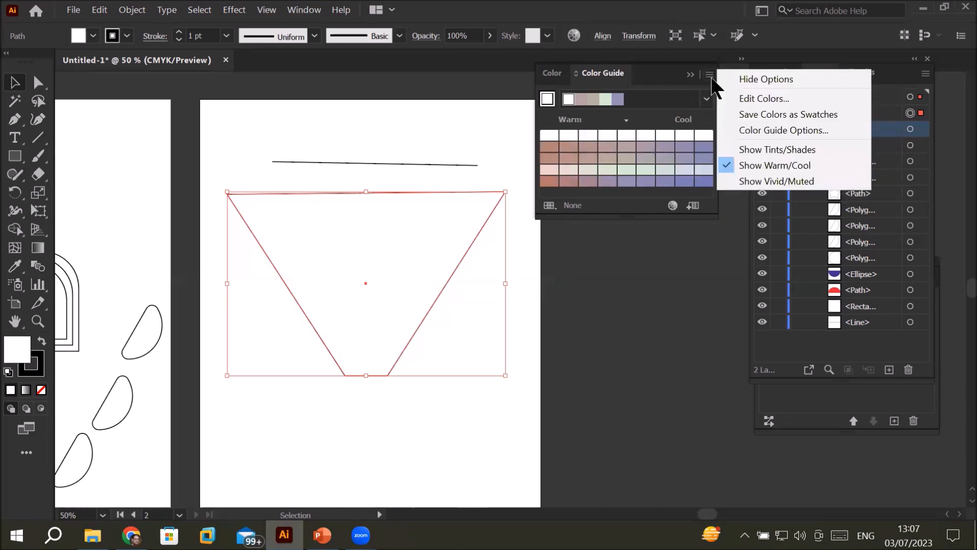
pyautogui.click(790, 184)
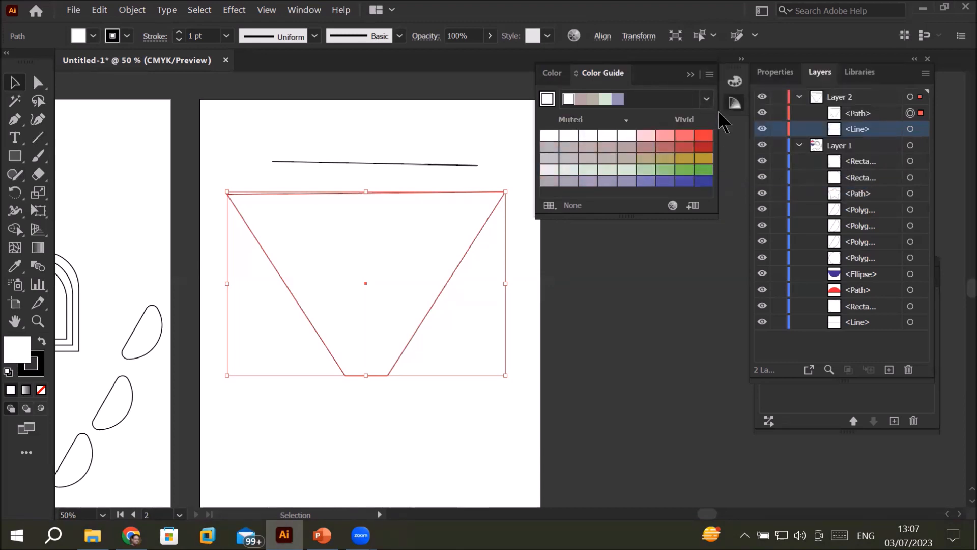
pyautogui.click(710, 75)
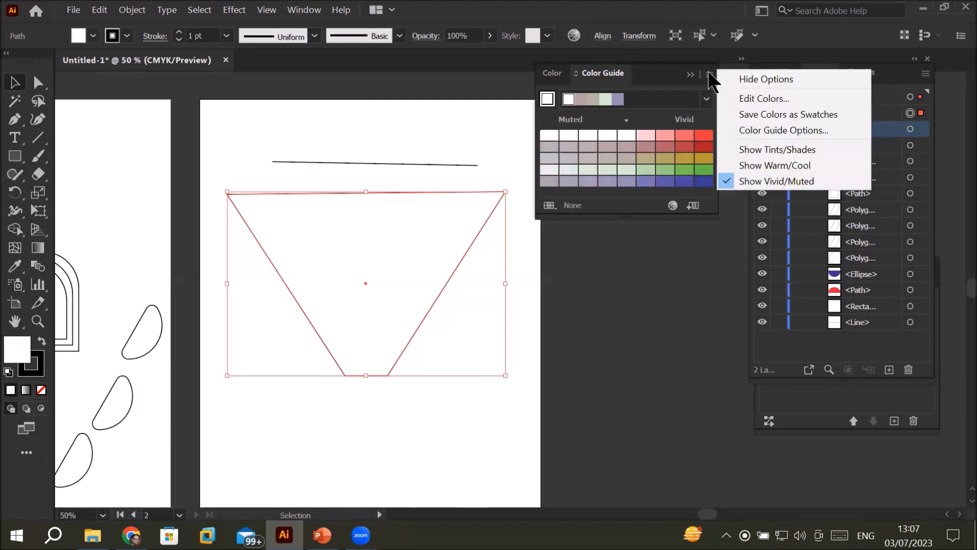
pyautogui.click(782, 150)
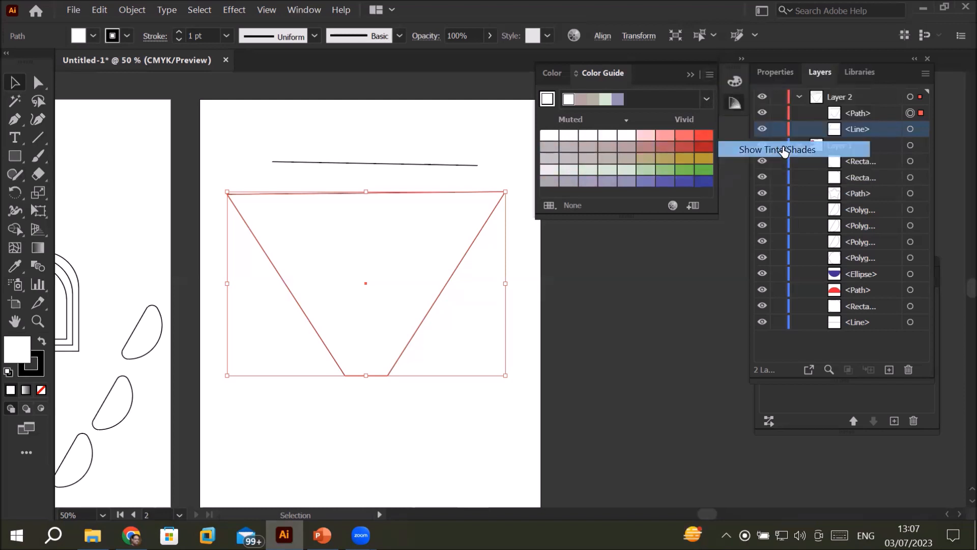
# Step: Try the first row of Color Guide shades as the trapezoid's fill, from black through the grays to white
pyautogui.click(549, 136)
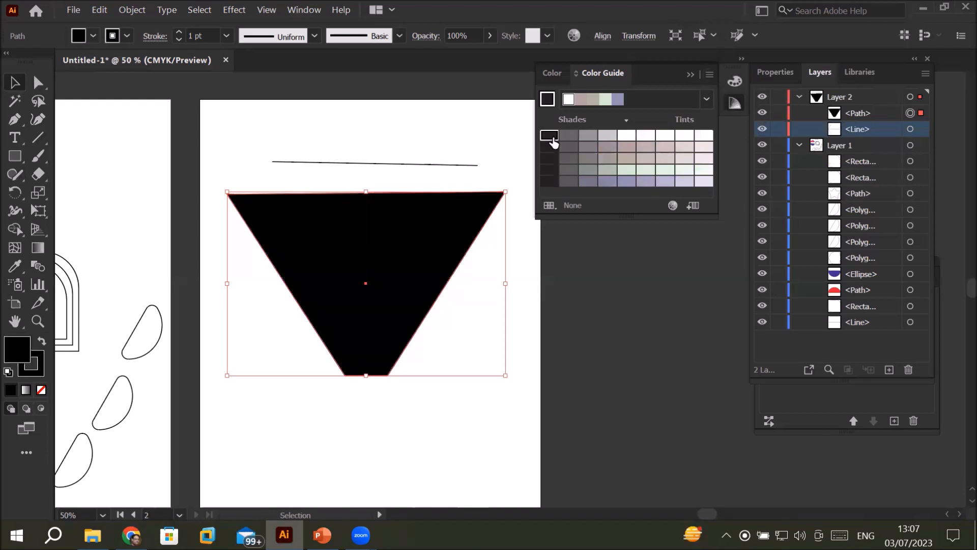
pyautogui.click(570, 136)
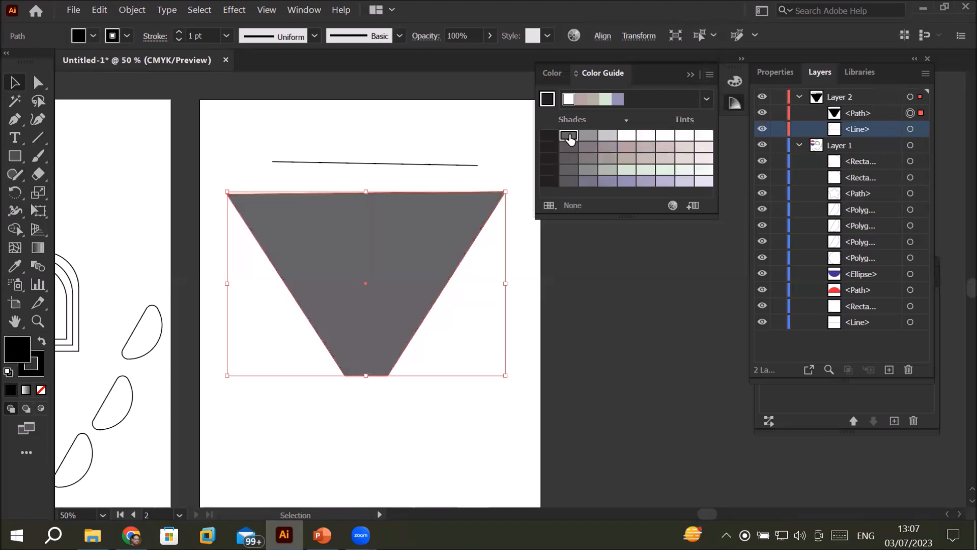
pyautogui.click(587, 136)
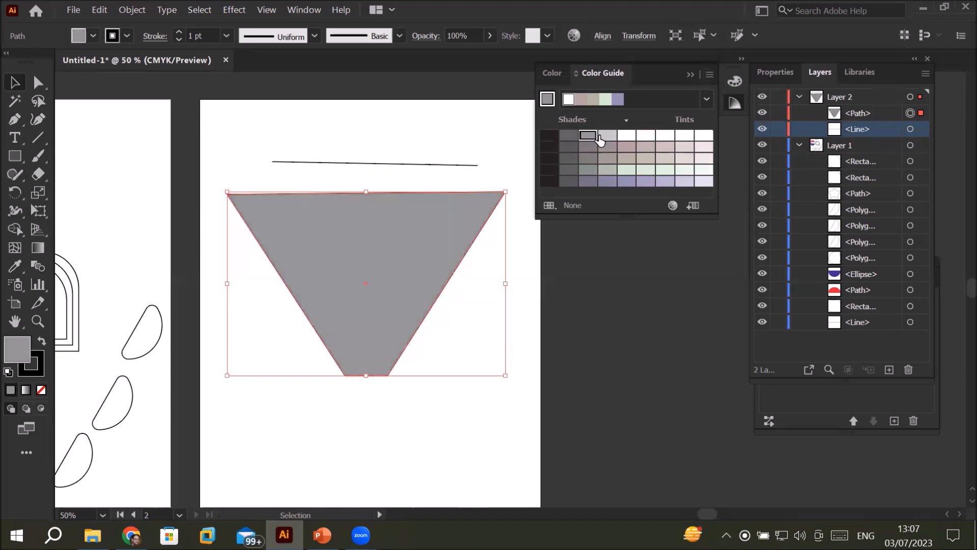
pyautogui.click(607, 136)
pyautogui.click(646, 136)
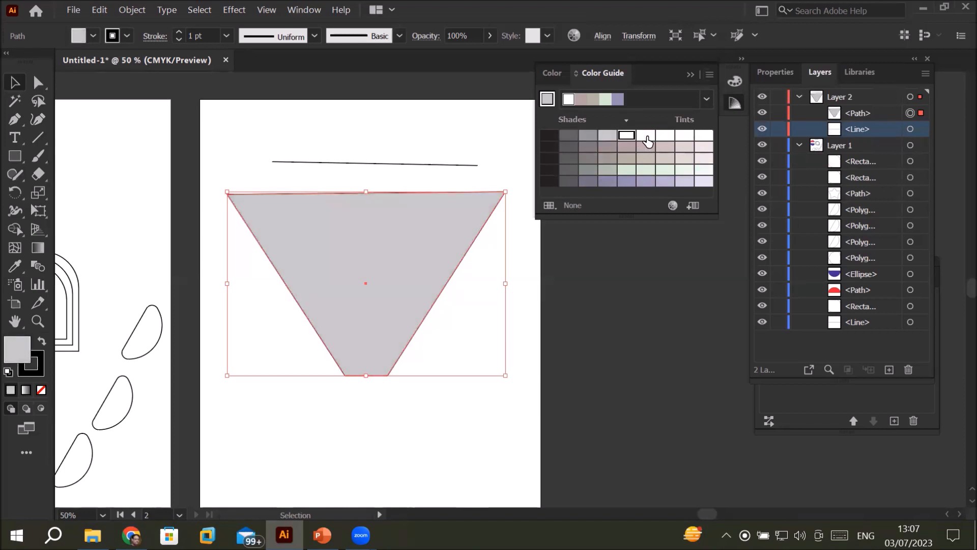
pyautogui.click(665, 136)
pyautogui.click(684, 135)
pyautogui.click(703, 136)
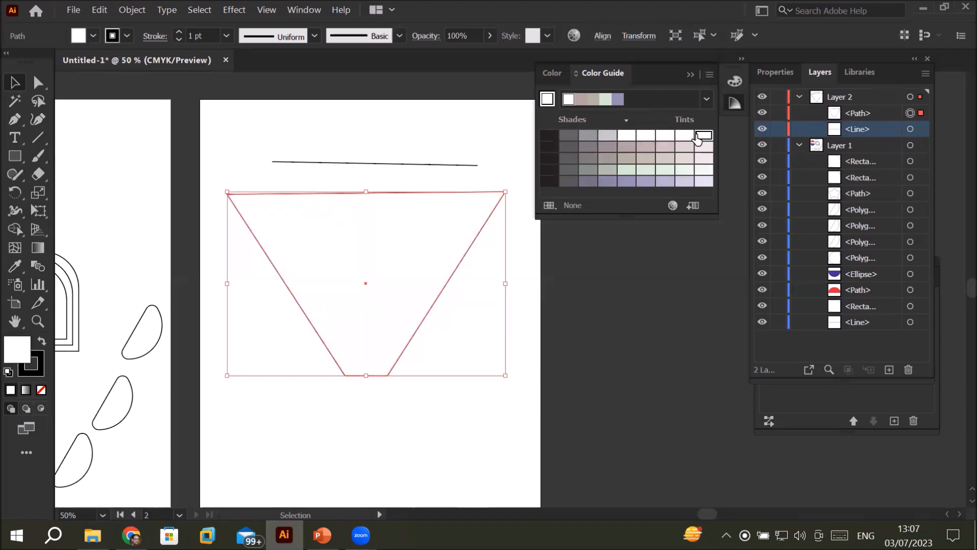
# Step: Try the first row of Color Guide shades in reverse as the trapezoid's fill, from white through the grays to black
pyautogui.click(681, 137)
pyautogui.click(664, 137)
pyautogui.click(626, 138)
pyautogui.click(607, 137)
pyautogui.click(585, 137)
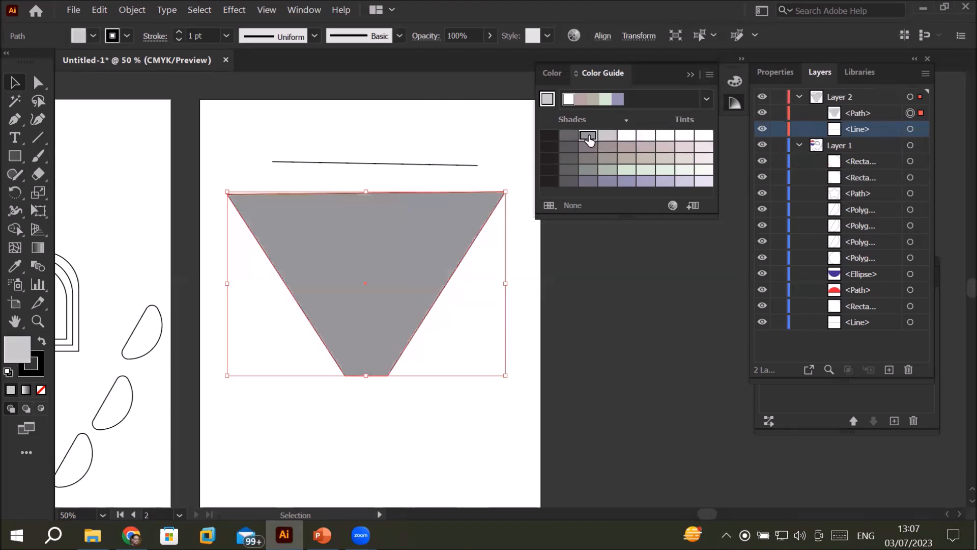
pyautogui.click(571, 136)
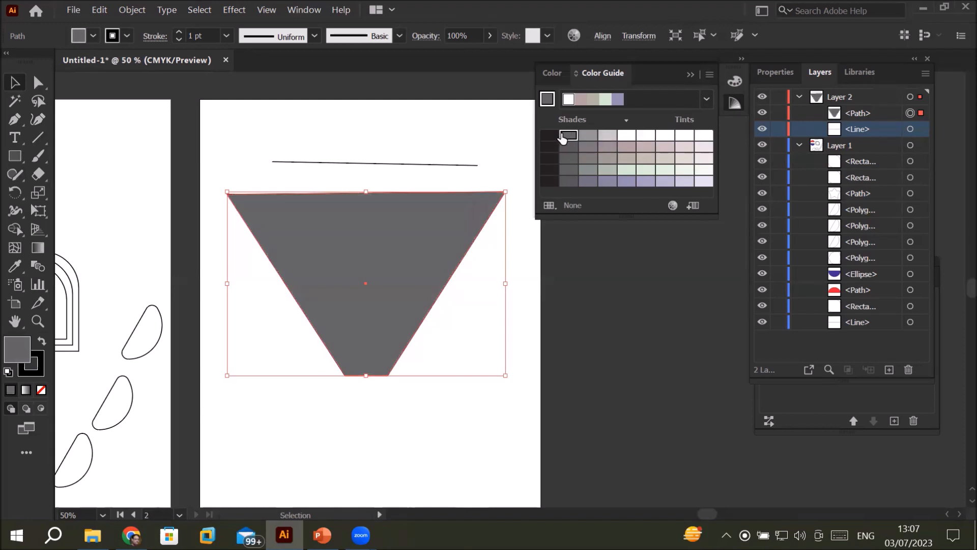
pyautogui.click(552, 136)
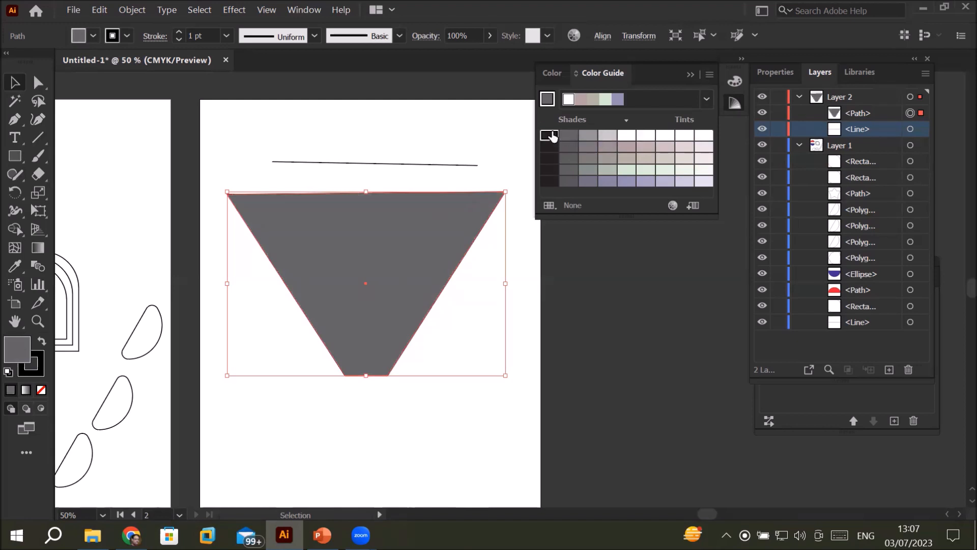
# Step: Try the second row of Color Guide swatches as the trapezoid's fill, from dark gray through dusty pinks to the palest tint
pyautogui.click(569, 150)
pyautogui.click(587, 148)
pyautogui.click(607, 148)
pyautogui.click(626, 148)
pyautogui.click(646, 147)
pyautogui.click(665, 147)
pyautogui.click(684, 148)
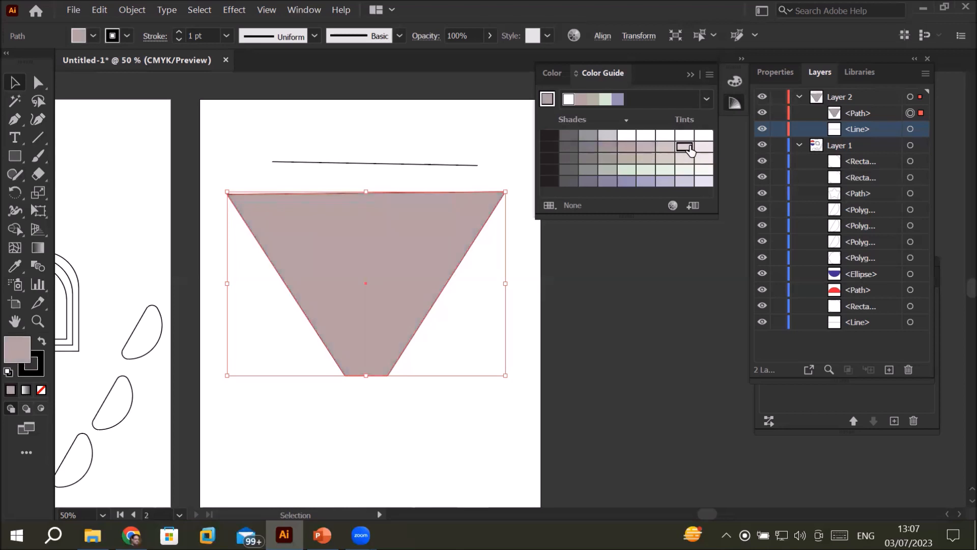
pyautogui.click(704, 148)
# Step: Try the fourth row of Color Guide swatches as the trapezoid's fill, from the palest green tint to dark gray
pyautogui.click(704, 170)
pyautogui.click(683, 171)
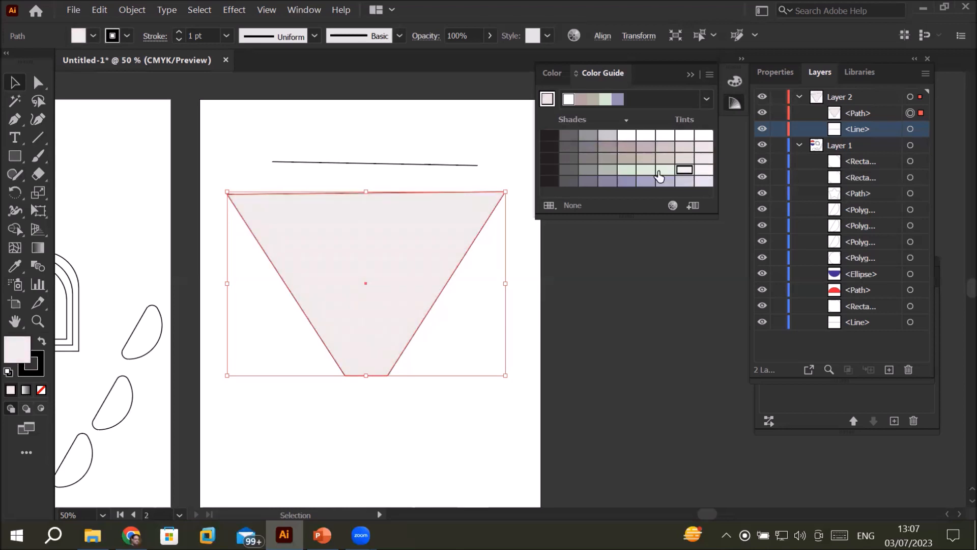
pyautogui.click(664, 172)
pyautogui.click(645, 171)
pyautogui.click(626, 172)
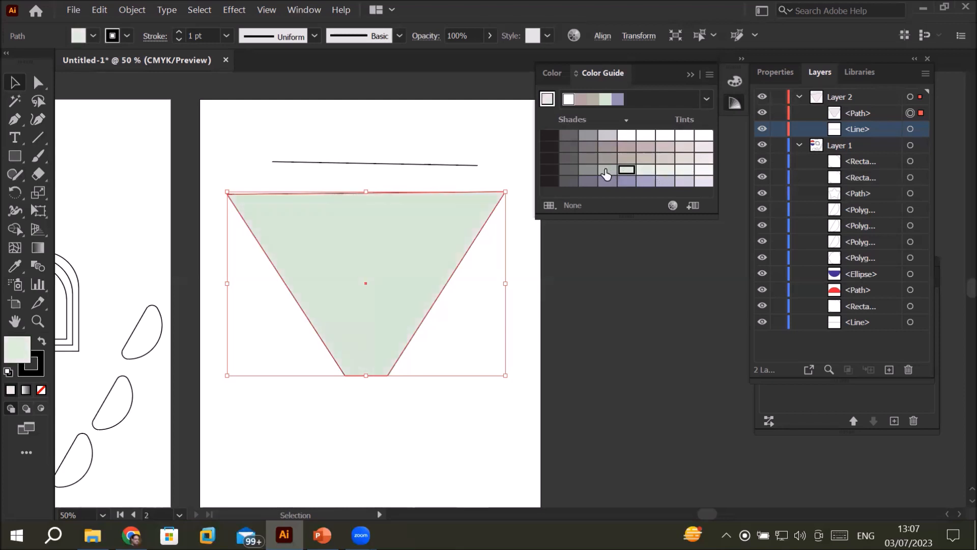
pyautogui.click(606, 172)
pyautogui.click(582, 172)
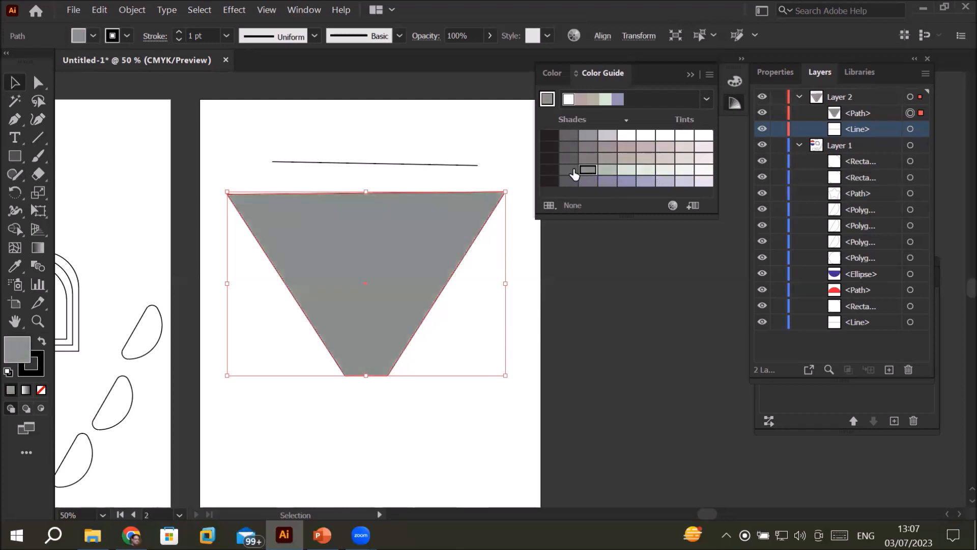
pyautogui.click(569, 172)
# Step: Try the fifth row of purple shades and tints as the trapezoid's fill, ending on the dark purplish gray
pyautogui.click(568, 182)
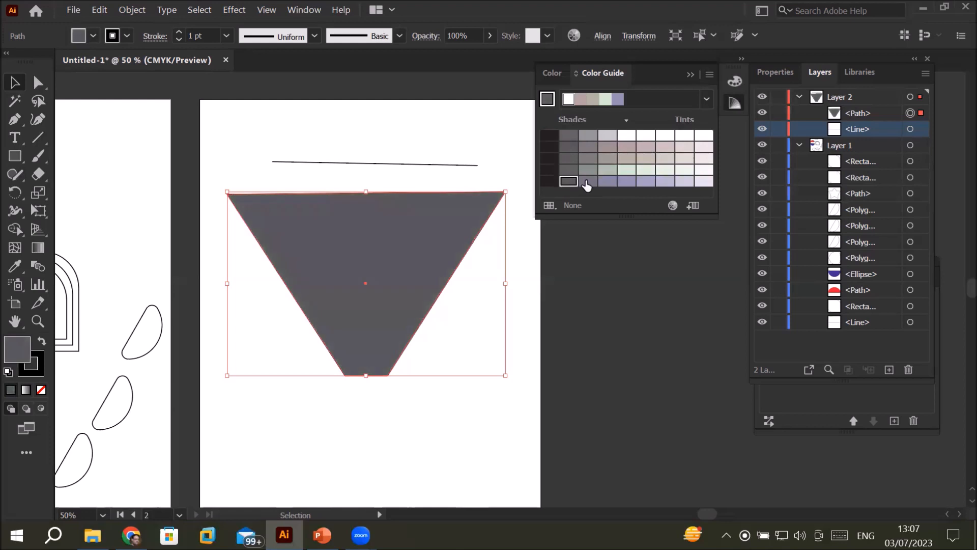
pyautogui.click(588, 182)
pyautogui.click(607, 182)
pyautogui.click(627, 182)
pyautogui.click(665, 182)
pyautogui.click(685, 182)
pyautogui.click(704, 182)
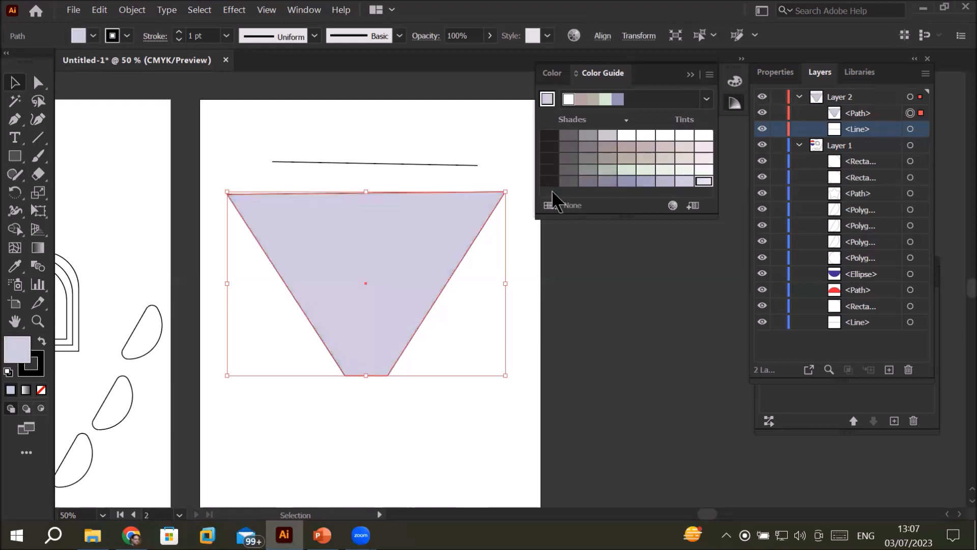
pyautogui.click(568, 182)
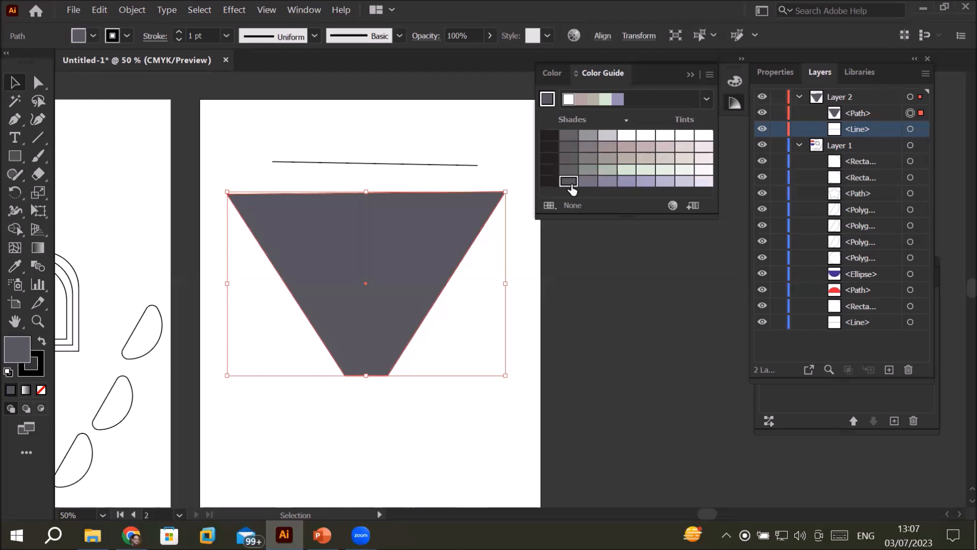
# Step: Show the Color Guide's Warm/Cool variations and try the last row as the trapezoid's fill, from cool purple toward the warmest red
pyautogui.click(709, 76)
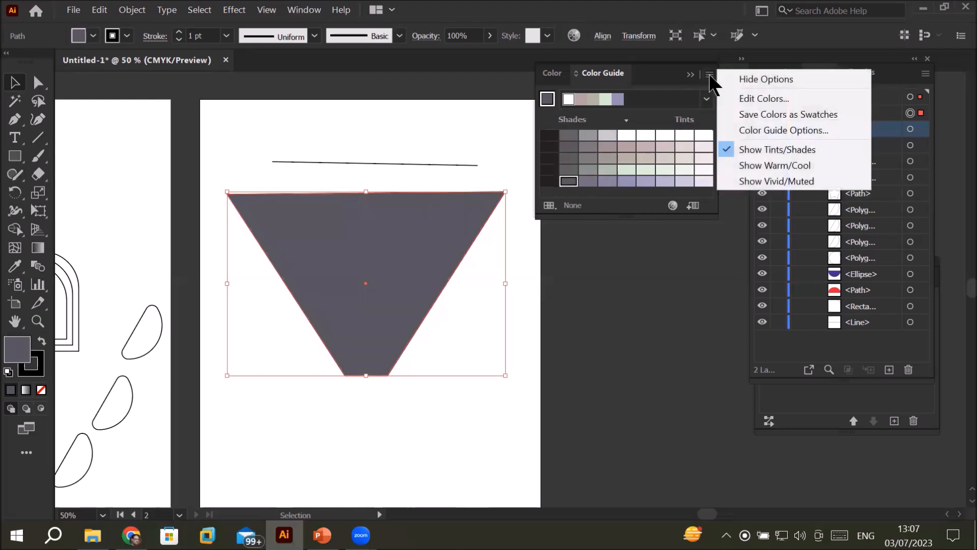
pyautogui.click(766, 166)
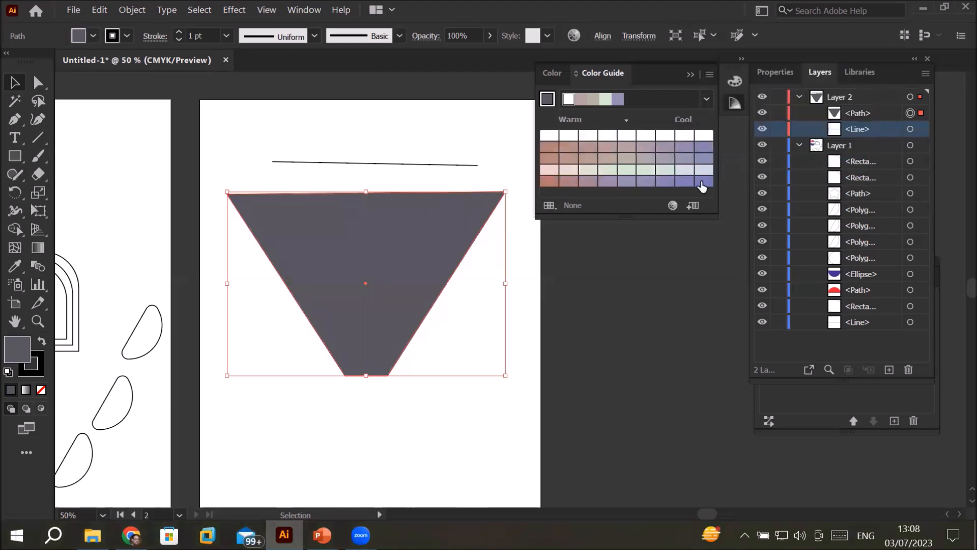
pyautogui.click(645, 182)
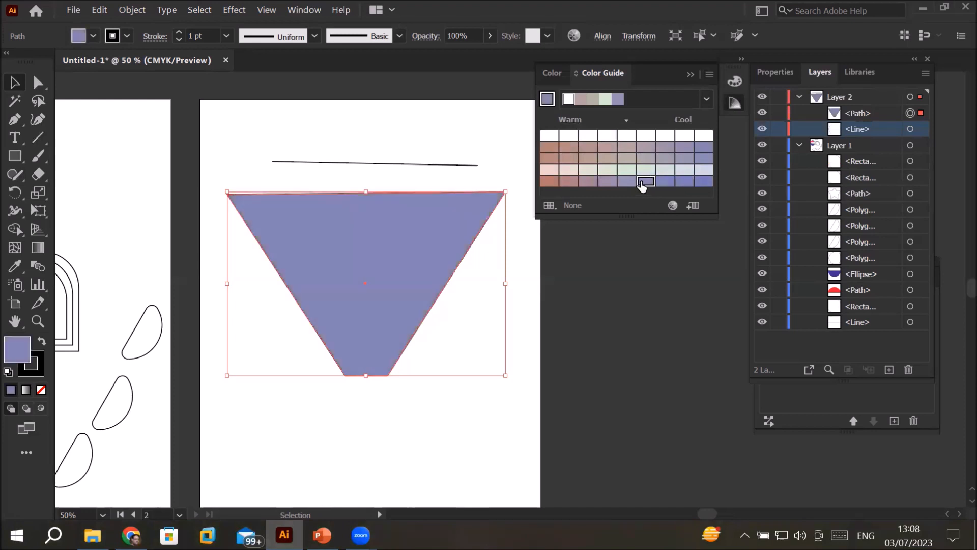
pyautogui.click(623, 181)
pyautogui.click(606, 182)
pyautogui.click(590, 181)
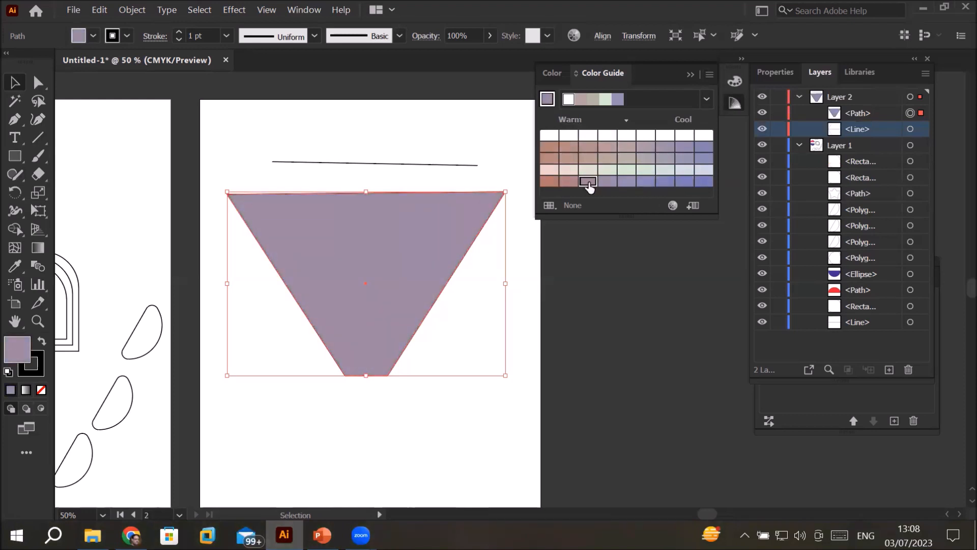
pyautogui.click(569, 183)
pyautogui.click(548, 182)
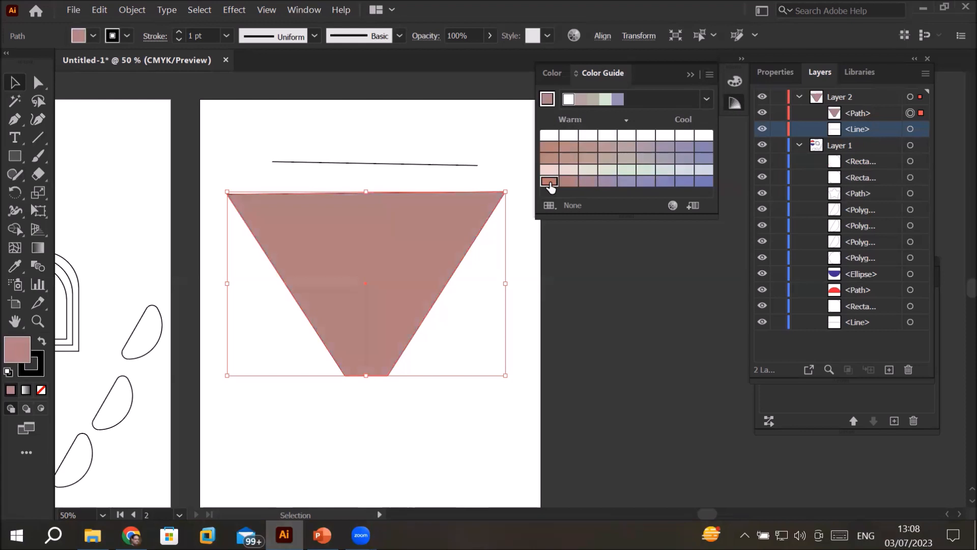
# Step: Try pale and periwinkle cool swatches as the trapezoid's fill, and return the Color Guide to Tints/Shades
pyautogui.click(685, 170)
pyautogui.click(646, 169)
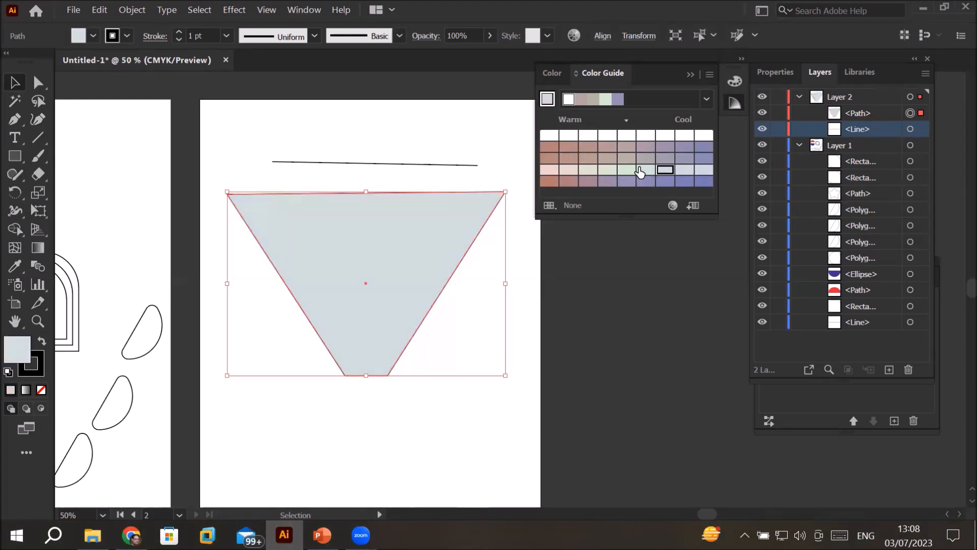
pyautogui.click(703, 146)
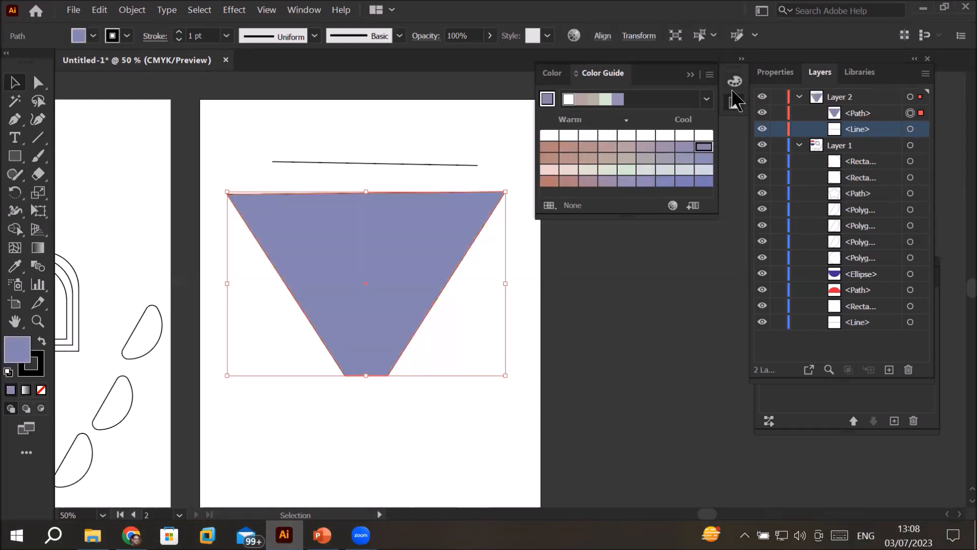
pyautogui.click(709, 74)
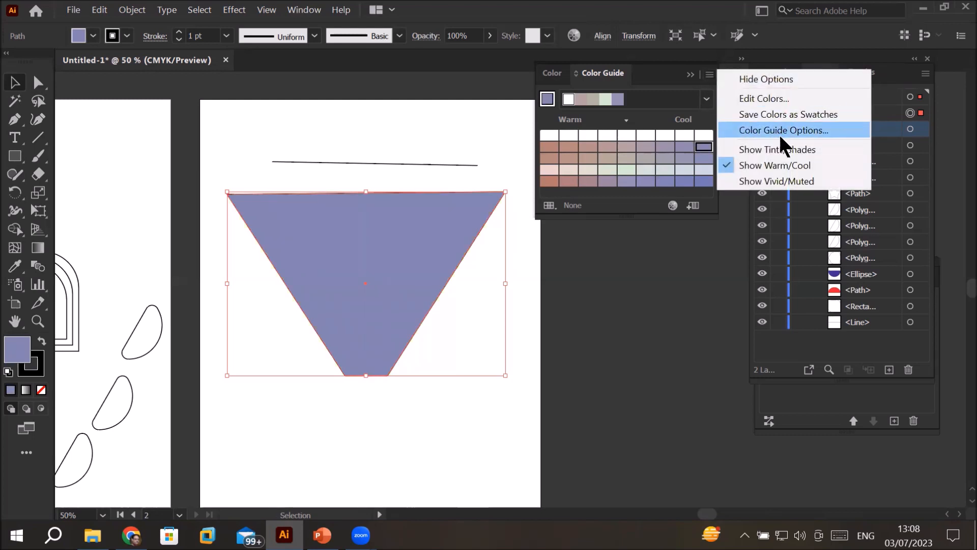
pyautogui.click(771, 148)
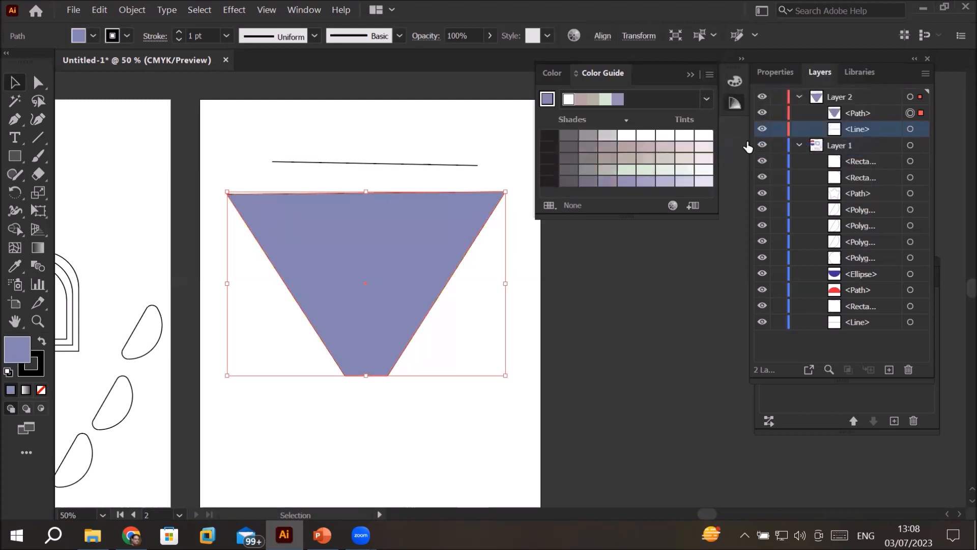
# Step: Mix a teal fill for the trapezoid with the CMYK sliders: C 80, M 20, Y 64, K 0
pyautogui.click(557, 73)
pyautogui.moveTo(632, 103); pyautogui.dragTo(629, 141)
pyautogui.moveTo(590, 159); pyautogui.dragTo(605, 124)
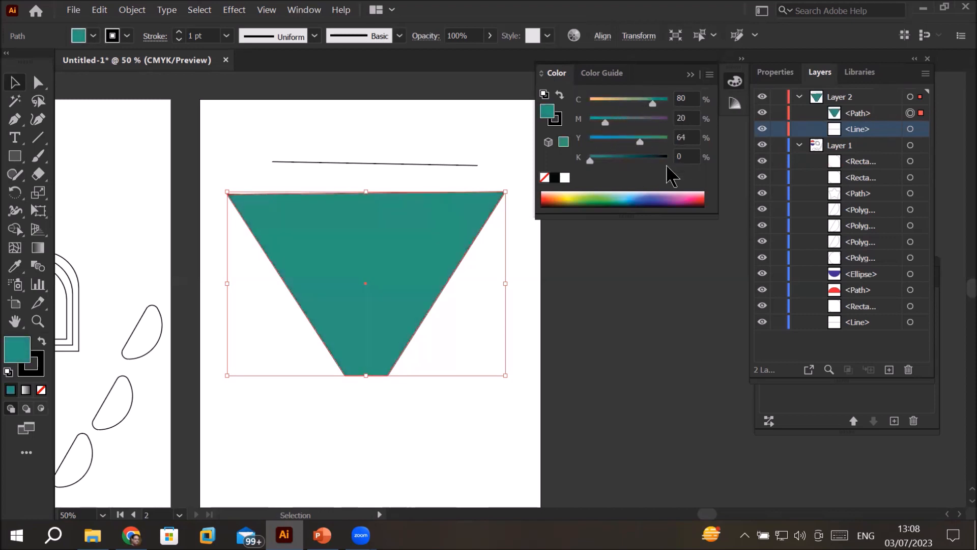
# Step: Try blue and green spectrum colors as the trapezoid's fill, and darken the green by setting K to 68%
pyautogui.click(653, 198)
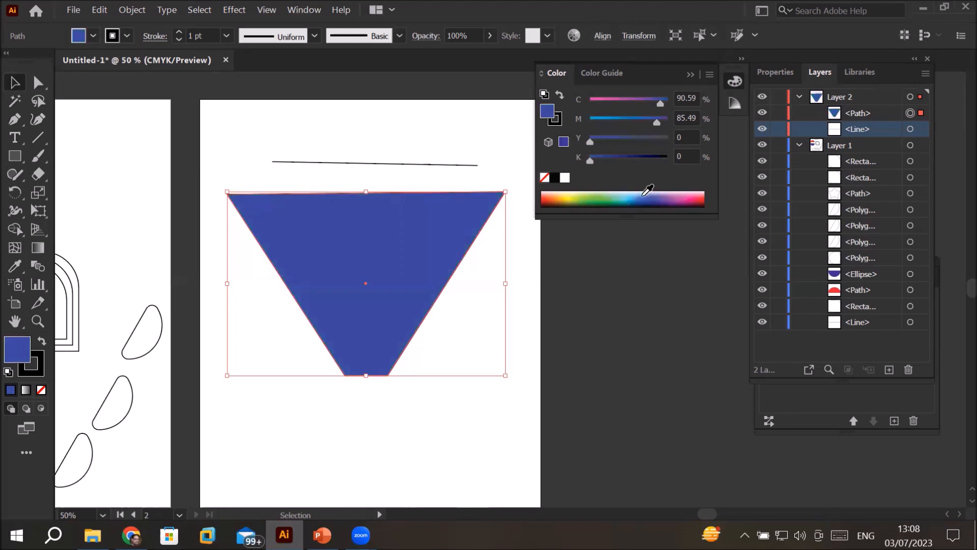
pyautogui.click(603, 199)
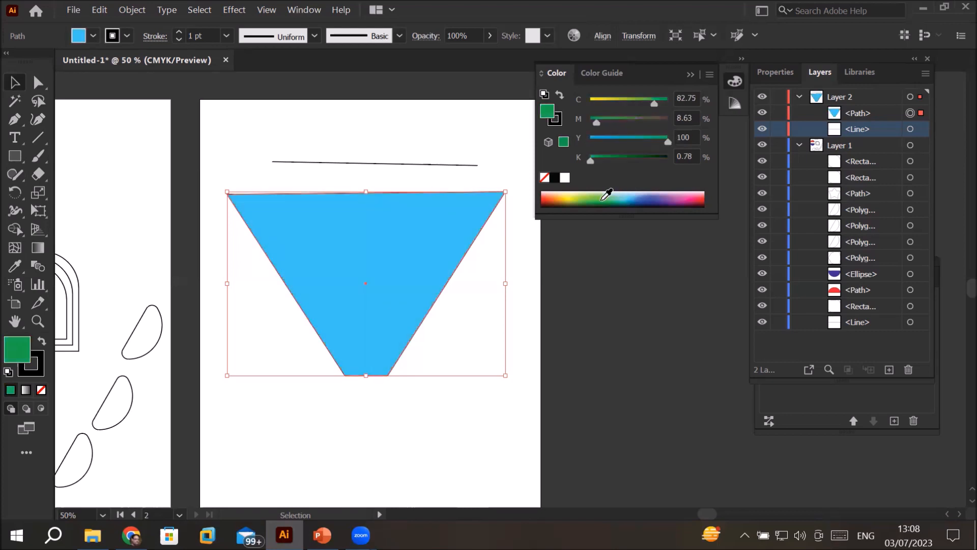
pyautogui.click(603, 198)
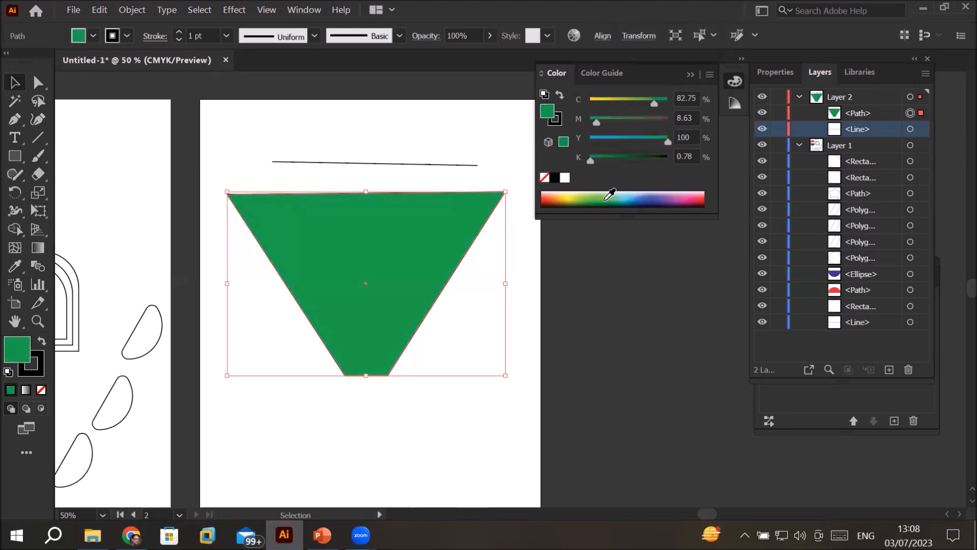
pyautogui.moveTo(590, 163); pyautogui.dragTo(642, 163)
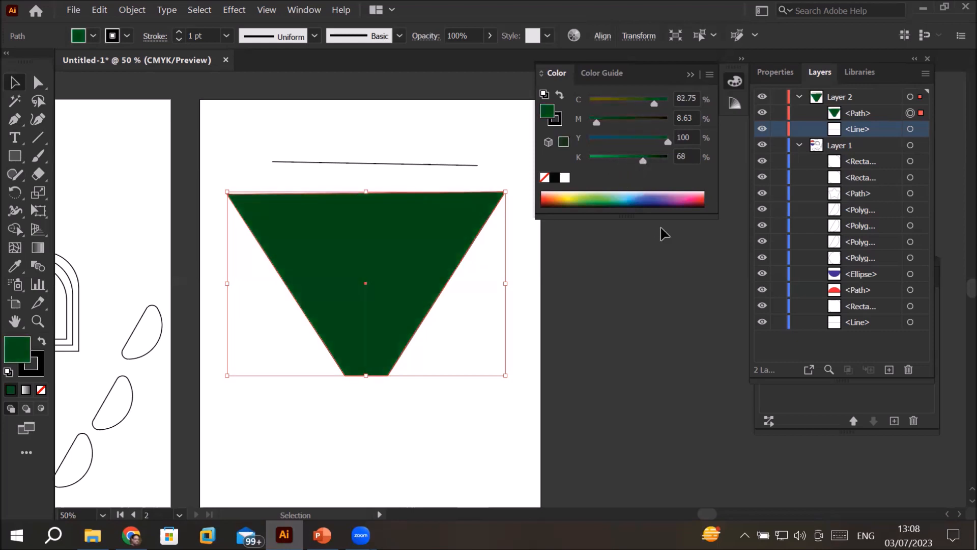
# Step: Try a blue fill at 5% black and a yellow fill at 27% black, and restore the default white fill and black stroke
pyautogui.click(655, 199)
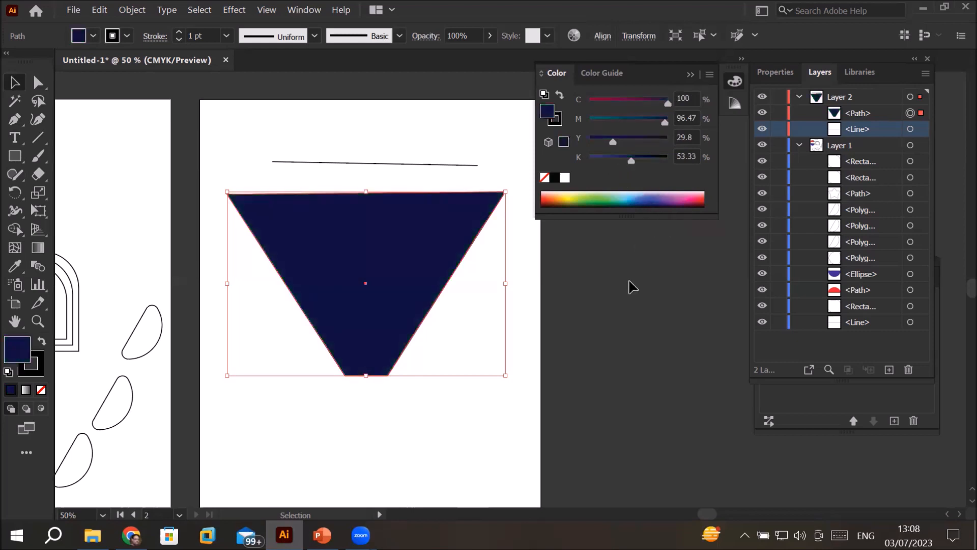
pyautogui.moveTo(631, 162); pyautogui.dragTo(594, 171)
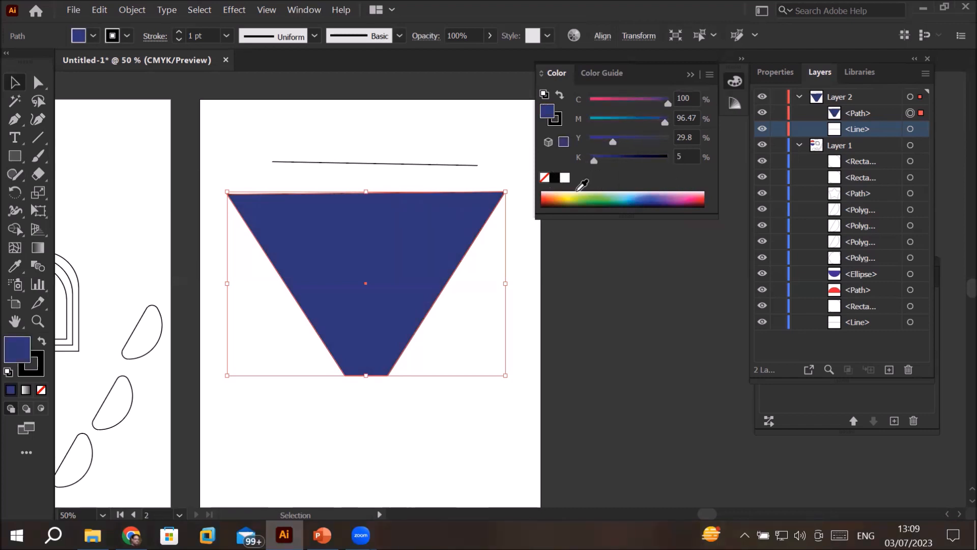
pyautogui.click(570, 195)
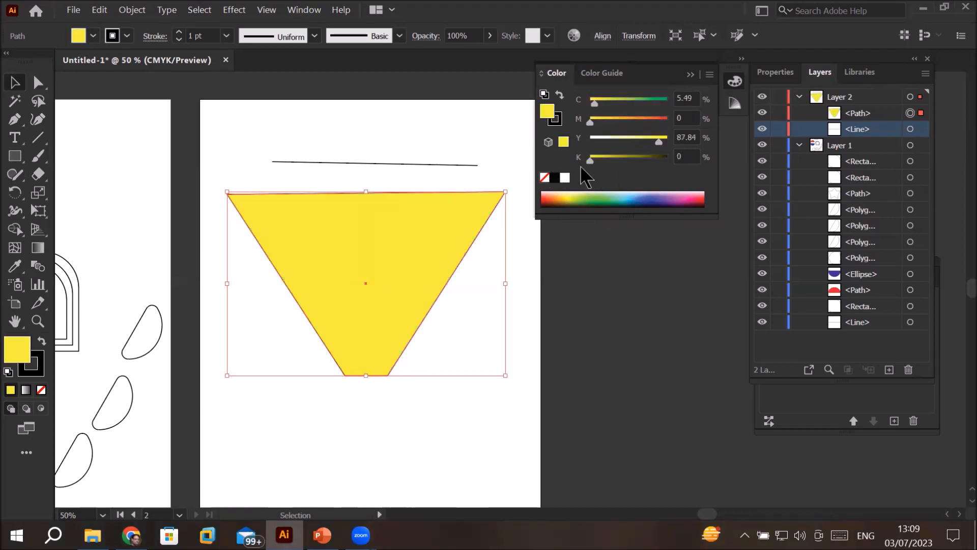
pyautogui.moveTo(591, 162); pyautogui.dragTo(612, 163)
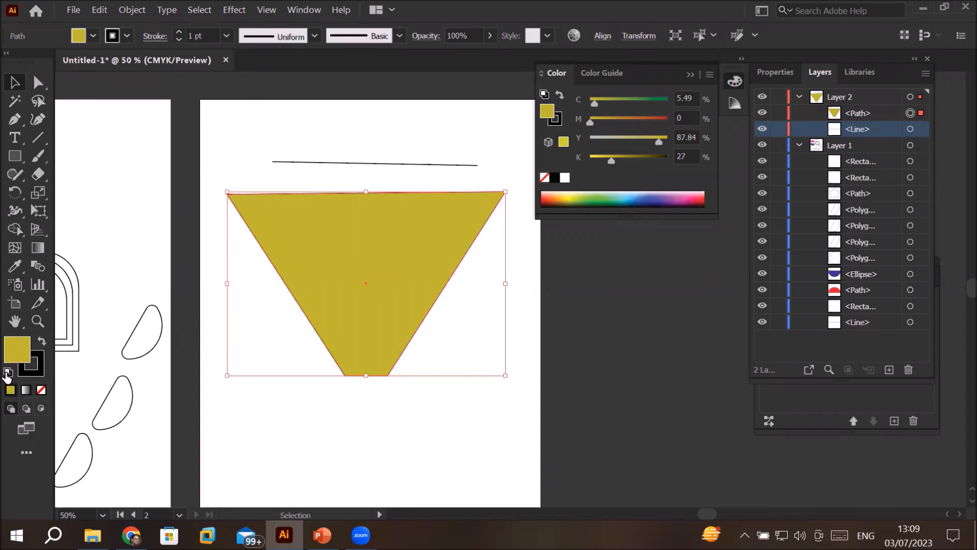
pyautogui.click(7, 373)
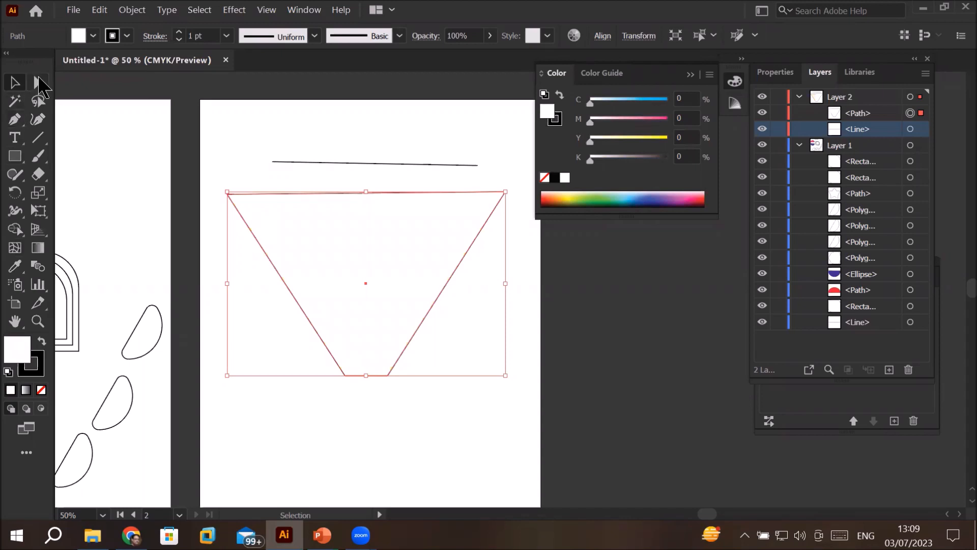
# Step: With Direct Selection, move the trapezoid's bottom edge down, and shift its top edge down and to the right
pyautogui.click(38, 82)
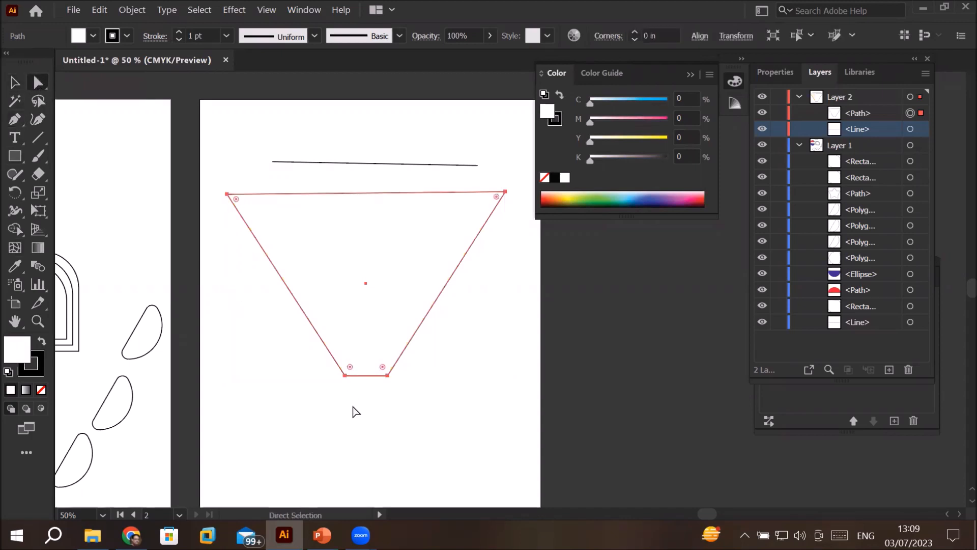
pyautogui.click(329, 451)
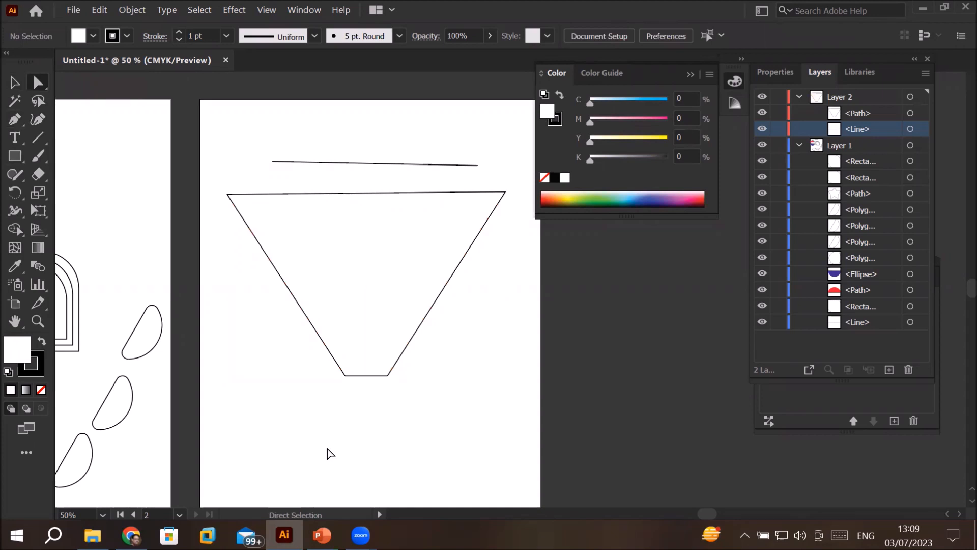
pyautogui.moveTo(296, 347); pyautogui.dragTo(445, 415)
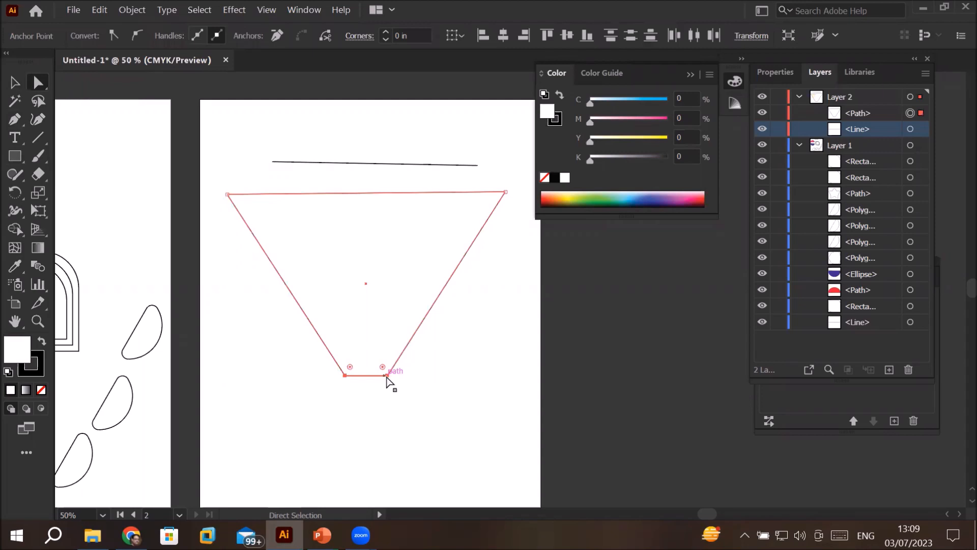
pyautogui.moveTo(388, 378); pyautogui.dragTo(396, 412)
pyautogui.moveTo(215, 175); pyautogui.dragTo(520, 220)
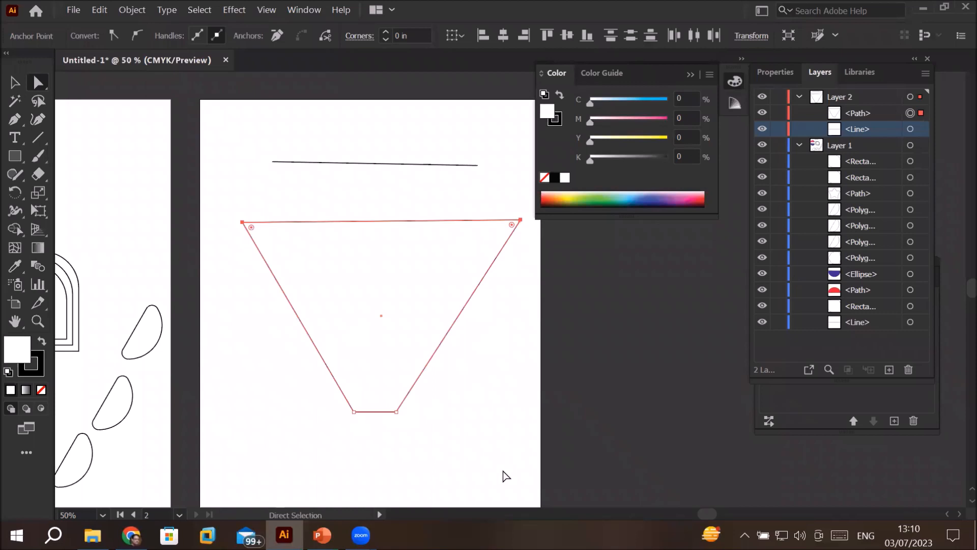
# Step: Select the trapezoid's two left anchor points, move that side inward to the right, and deselect the shape
pyautogui.moveTo(214, 185); pyautogui.dragTo(369, 452)
pyautogui.moveTo(353, 410)
pyautogui.mouseDown()
pyautogui.moveTo(305, 444)
pyautogui.moveTo(328, 375)
pyautogui.moveTo(243, 376)
pyautogui.moveTo(344, 394)
pyautogui.moveTo(371, 409)
pyautogui.mouseUp()
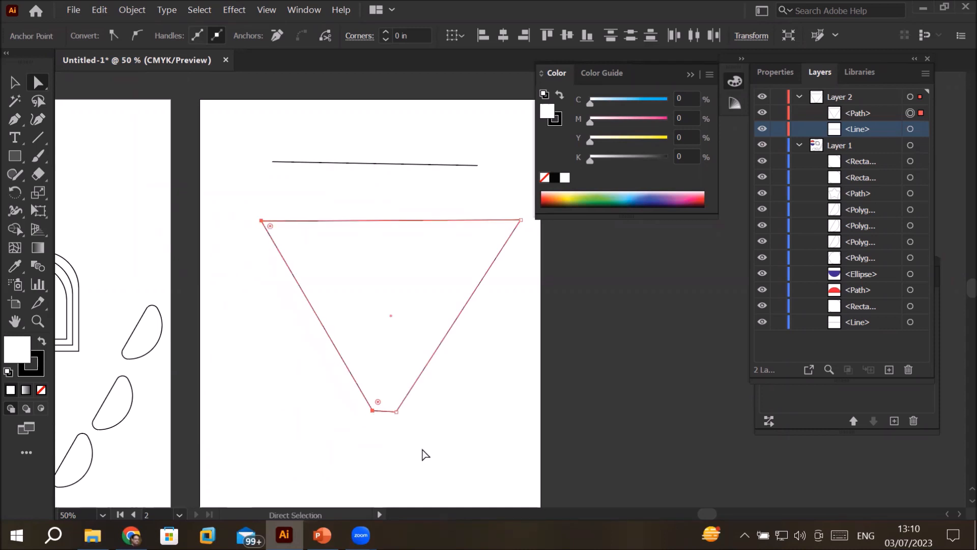
pyautogui.click(351, 430)
# Step: Select the trapezoid's two bottom anchor points together with its upper-right one, and clear the selection
pyautogui.click(375, 412)
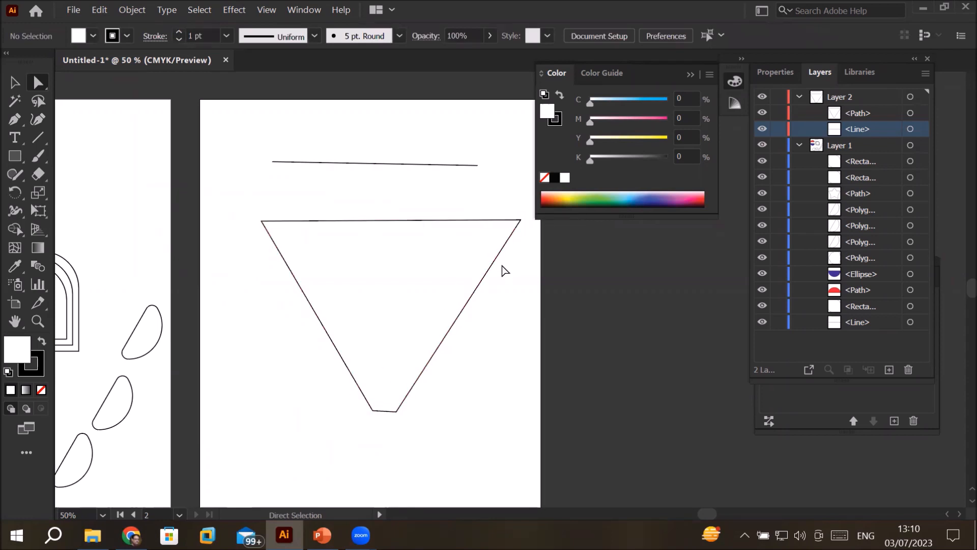
pyautogui.moveTo(293, 174); pyautogui.dragTo(541, 456)
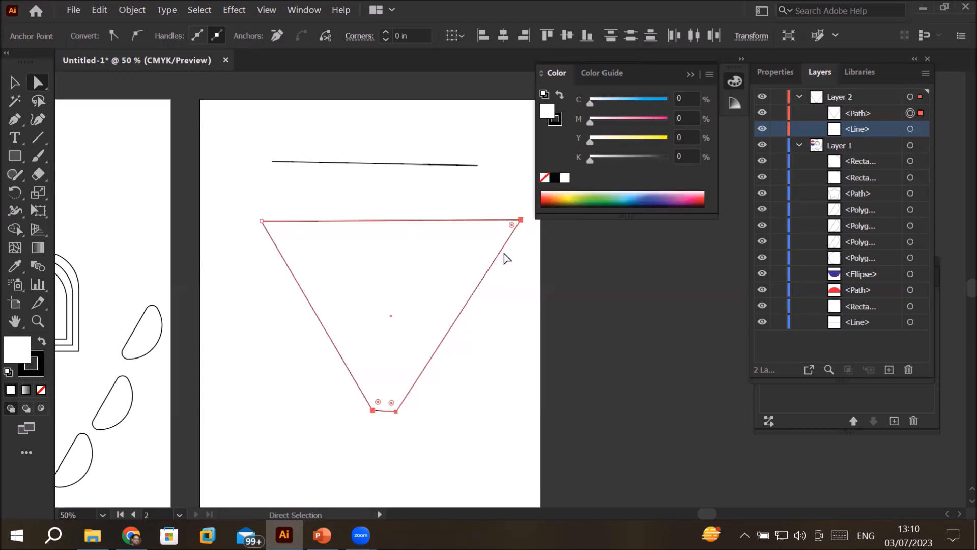
pyautogui.click(384, 195)
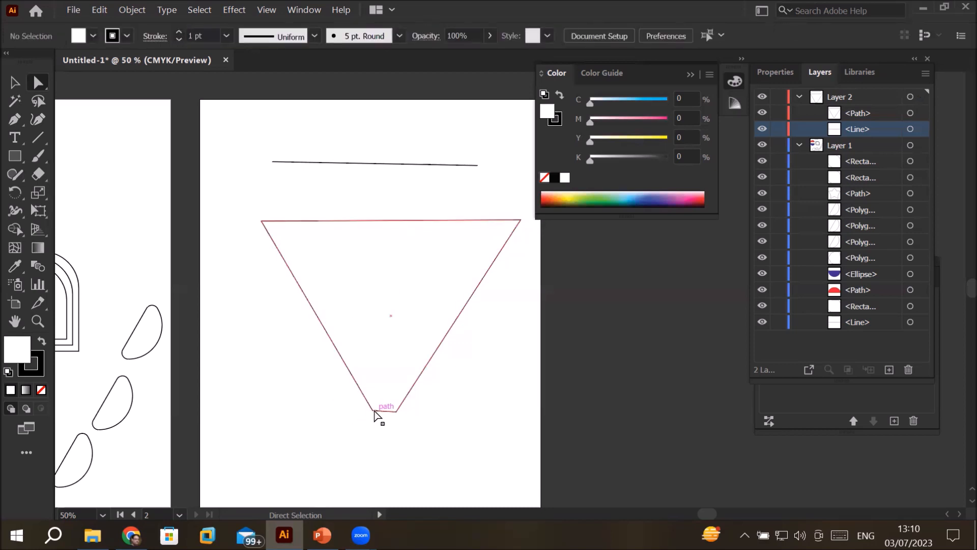
# Step: Select the shape's lower-left and upper-right anchor points together and move both well downward to form an arrowhead-like shape
pyautogui.click(372, 410)
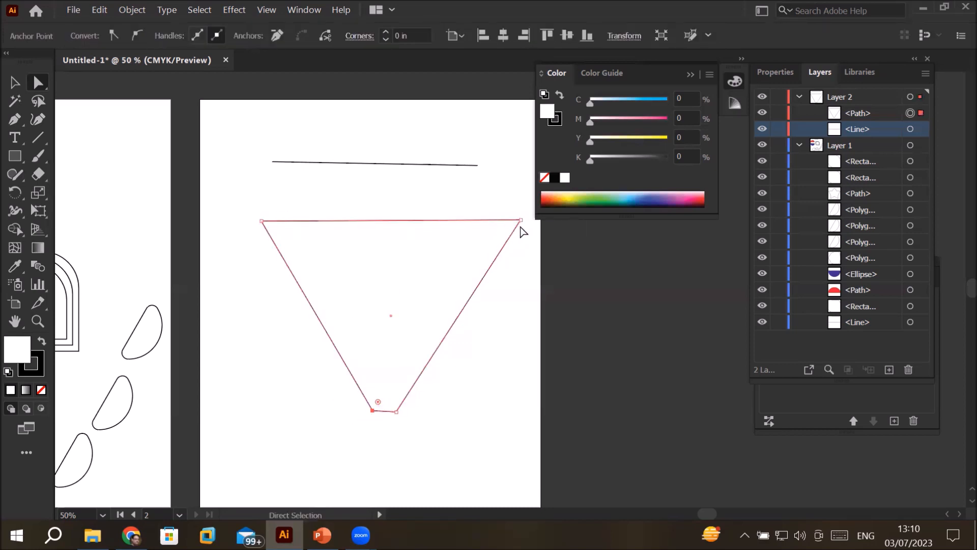
pyautogui.keyDown('shift'); pyautogui.click(520, 220); pyautogui.keyUp('shift')
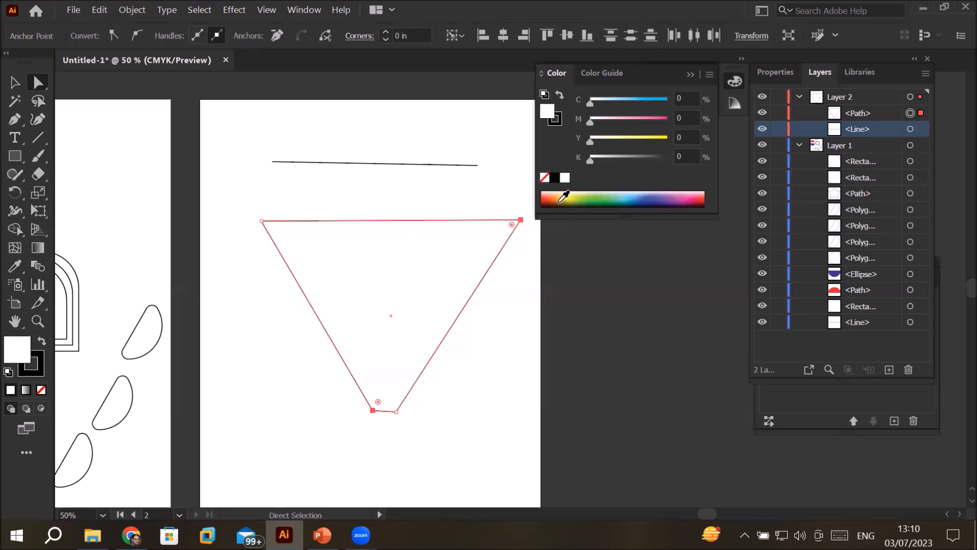
pyautogui.moveTo(521, 220); pyautogui.dragTo(411, 245)
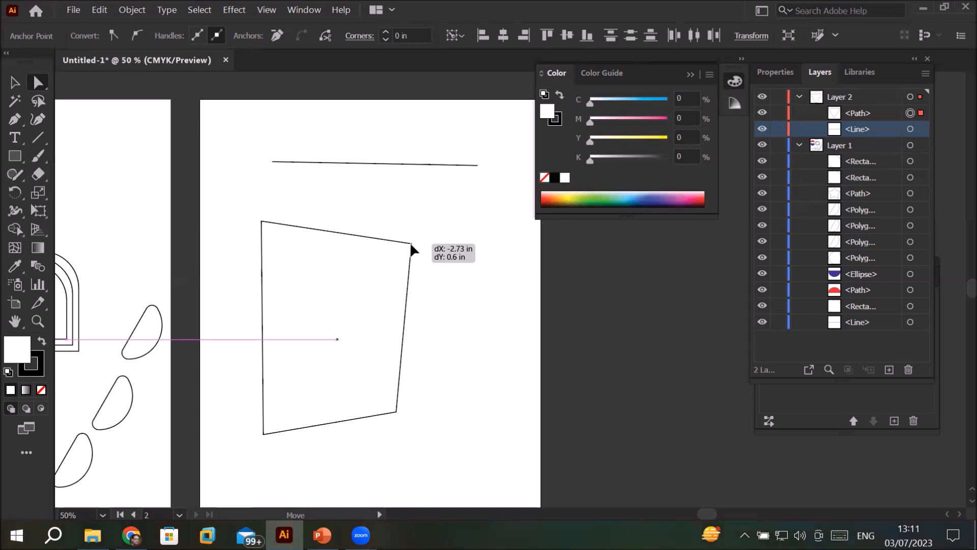
pyautogui.moveTo(410, 242); pyautogui.dragTo(525, 402)
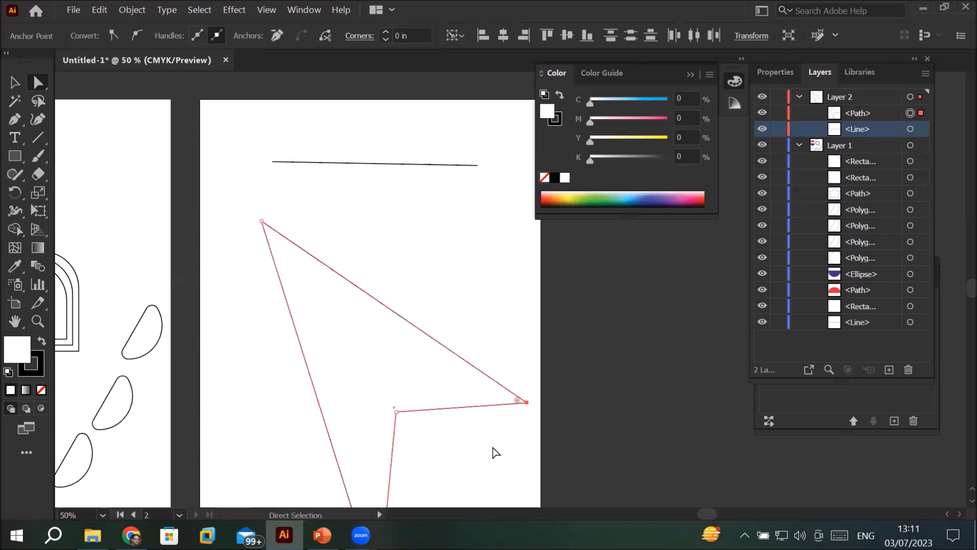
# Step: Try a green fill of about C 71%, Y 94% and a magenta fill of about C 26%, M 92% on the reshaped path
pyautogui.scroll(-1, 496, 452)
pyautogui.scroll(-1, 496, 453)
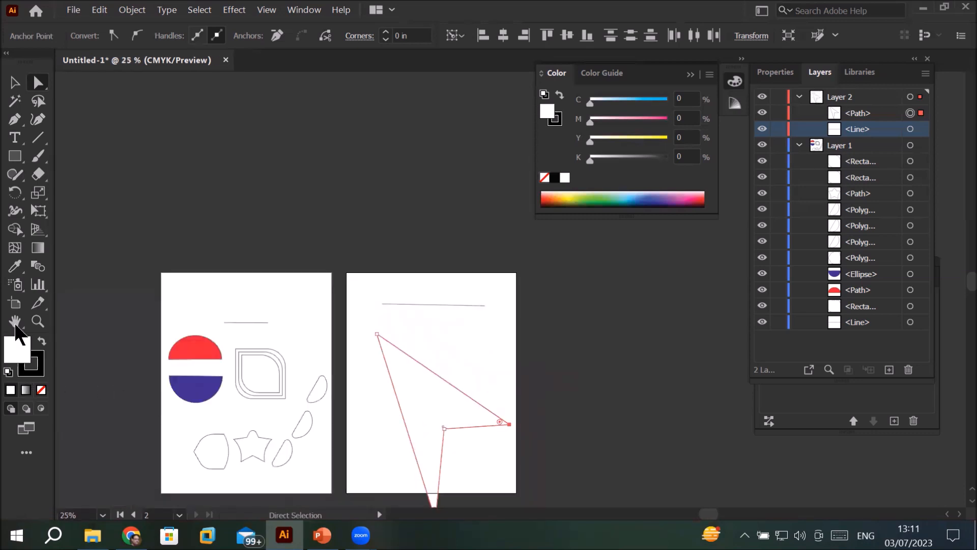
pyautogui.click(607, 196)
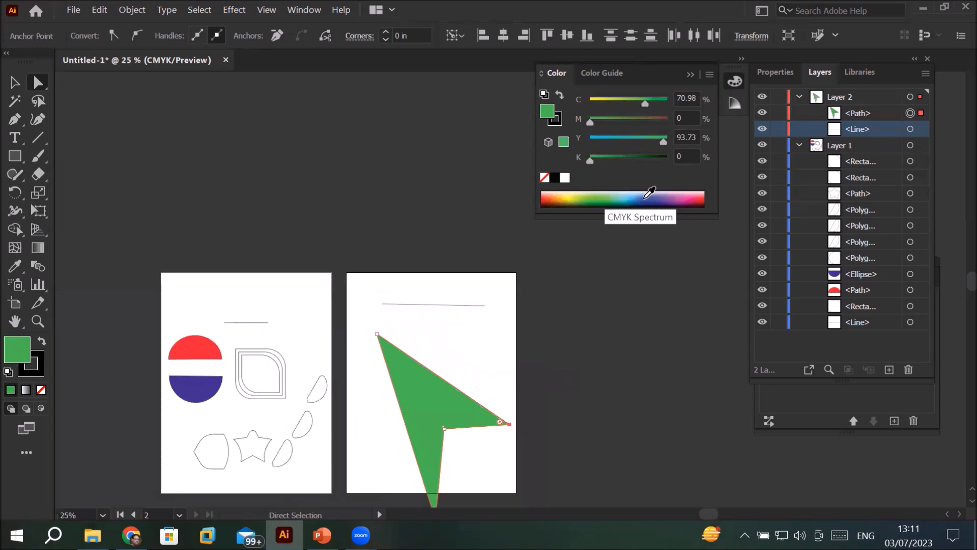
pyautogui.click(678, 197)
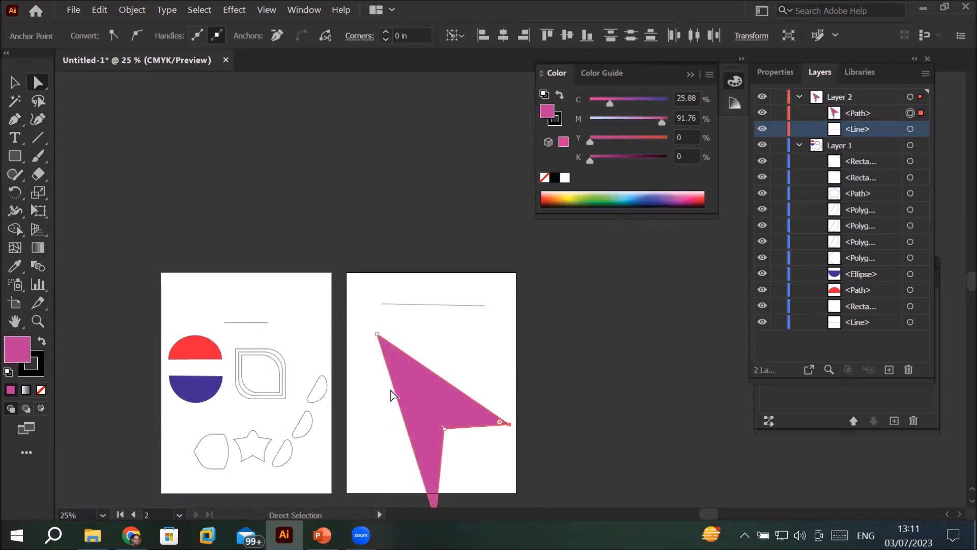
# Step: Undo the fill colors and the move of the two opposite anchor points
pyautogui.hotkey('ctrl', 'z')
pyautogui.hotkey('ctrl', 'z')
pyautogui.hotkey('ctrl', 'z')
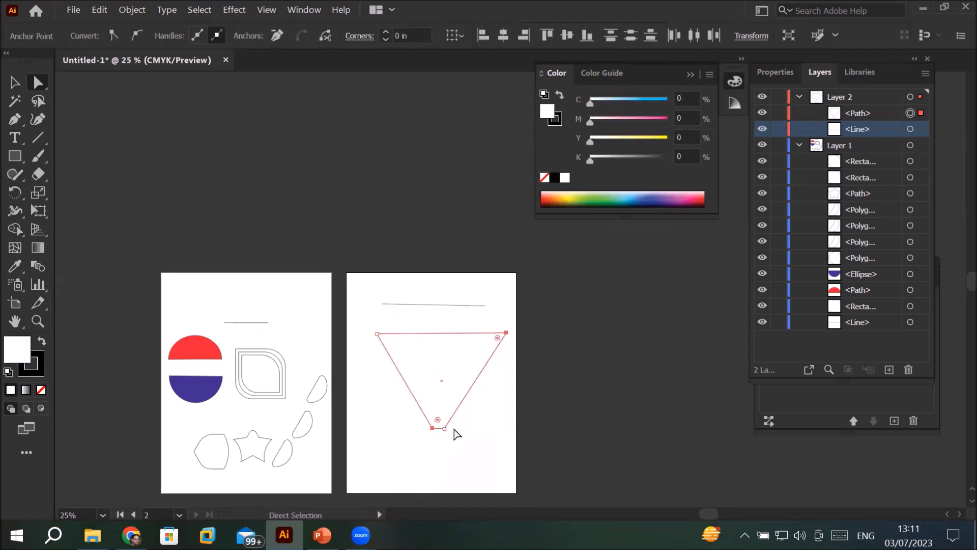
pyautogui.moveTo(491, 421); pyautogui.dragTo(419, 337)
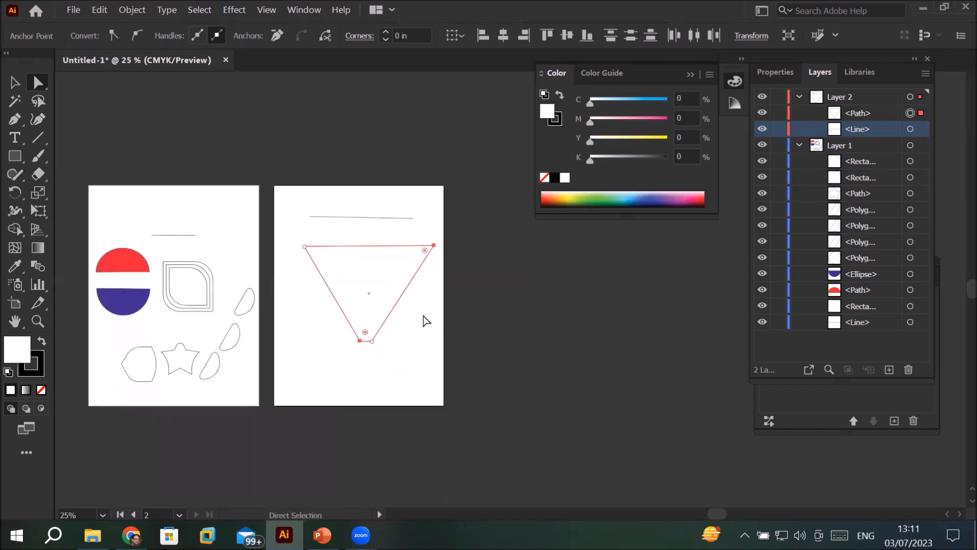
pyautogui.scroll(1, 417, 293)
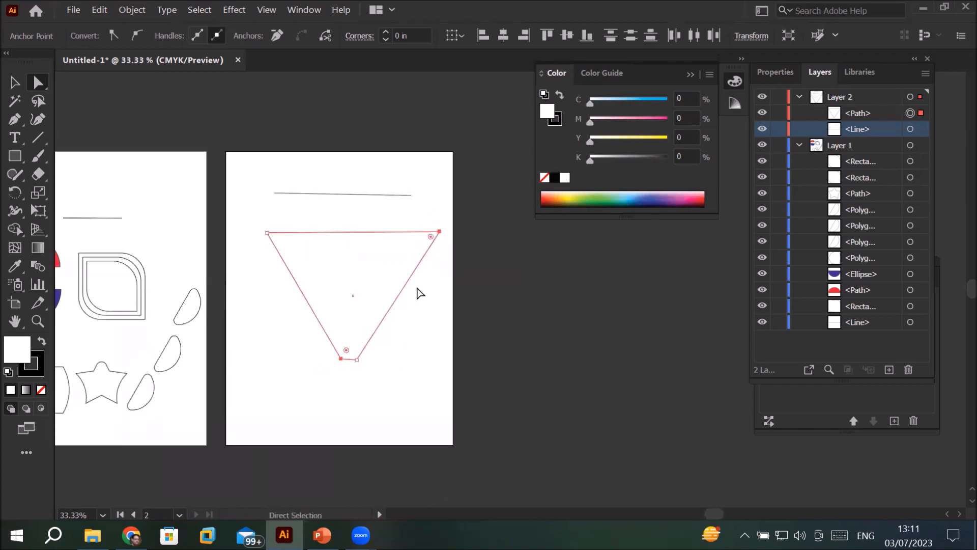
pyautogui.scroll(1, 418, 293)
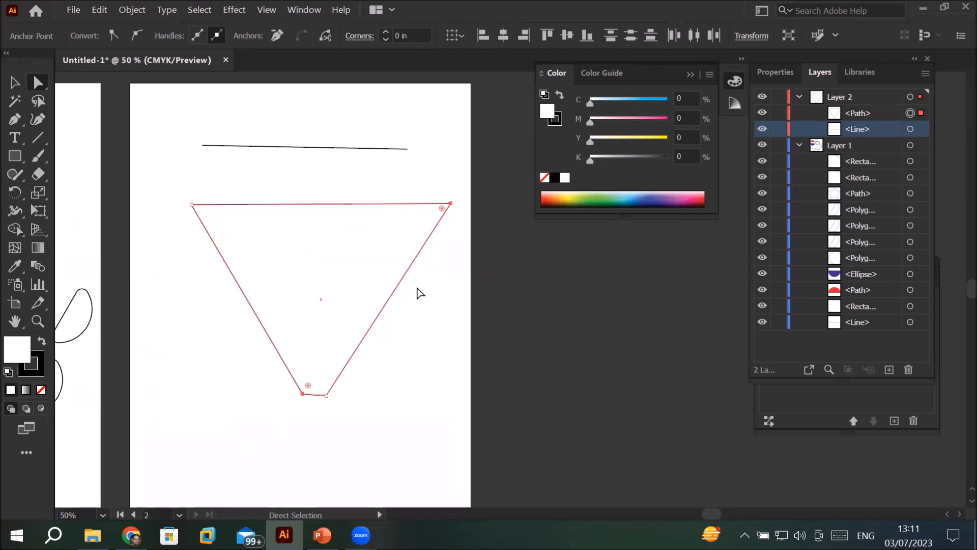
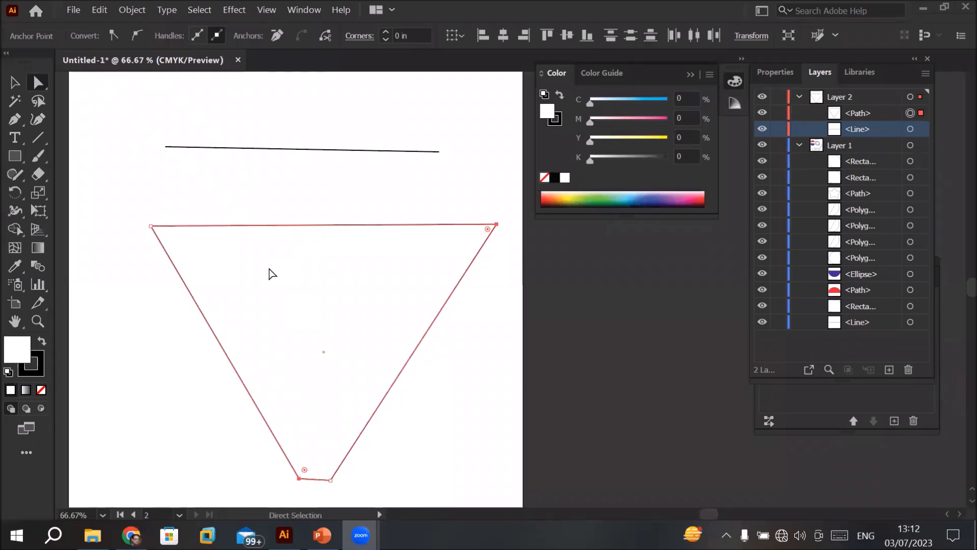
# Step: Select the straight line above the trapezoid and add three spaced anchor points along it with the Pen tool
pyautogui.click(310, 150)
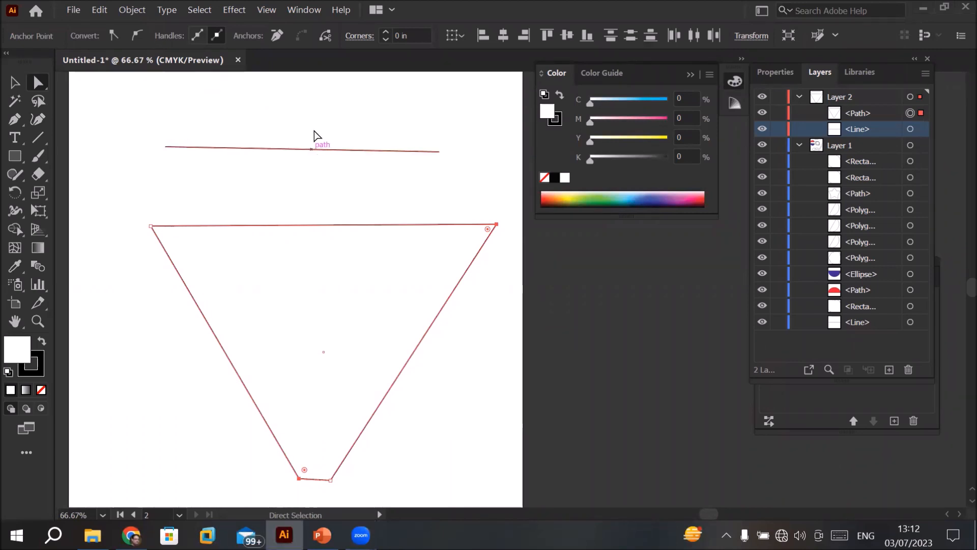
pyautogui.click(314, 135)
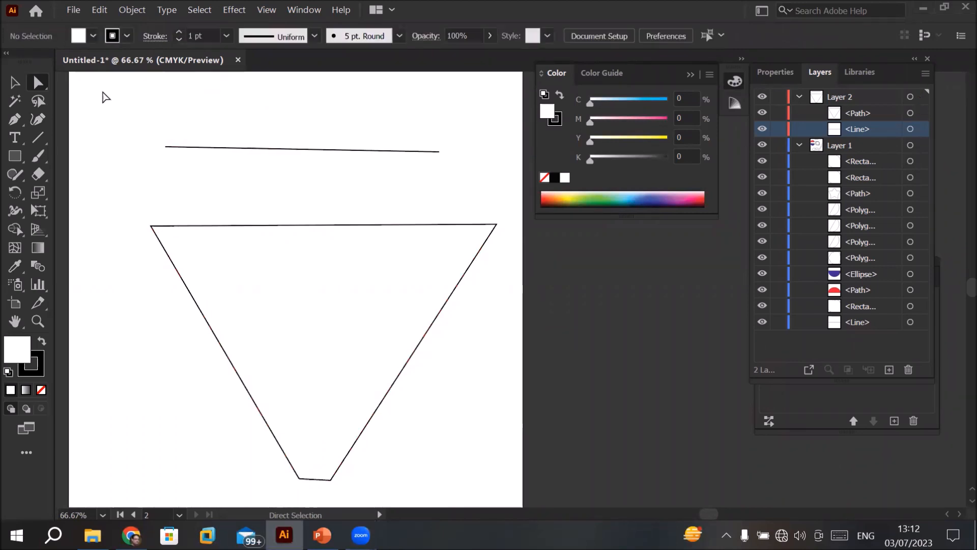
pyautogui.click(304, 149)
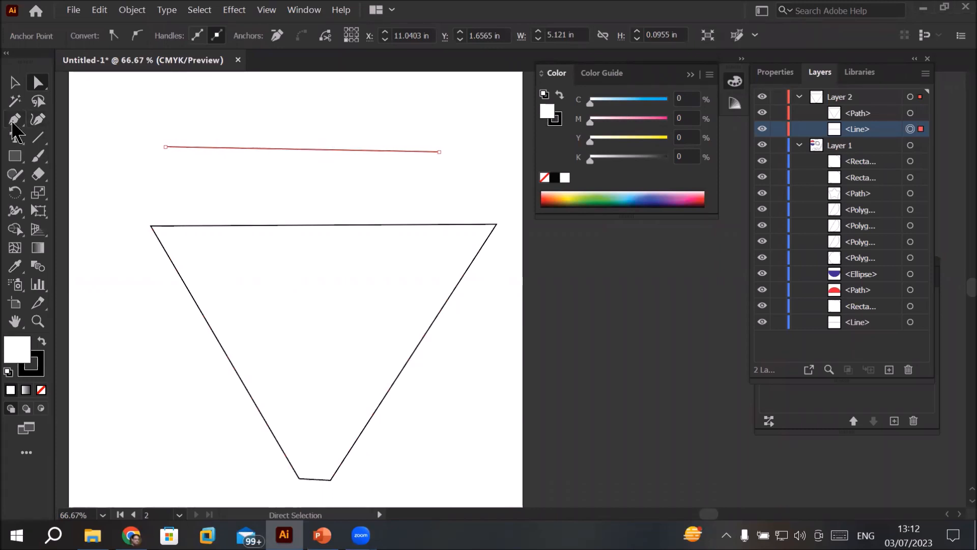
pyautogui.click(12, 122)
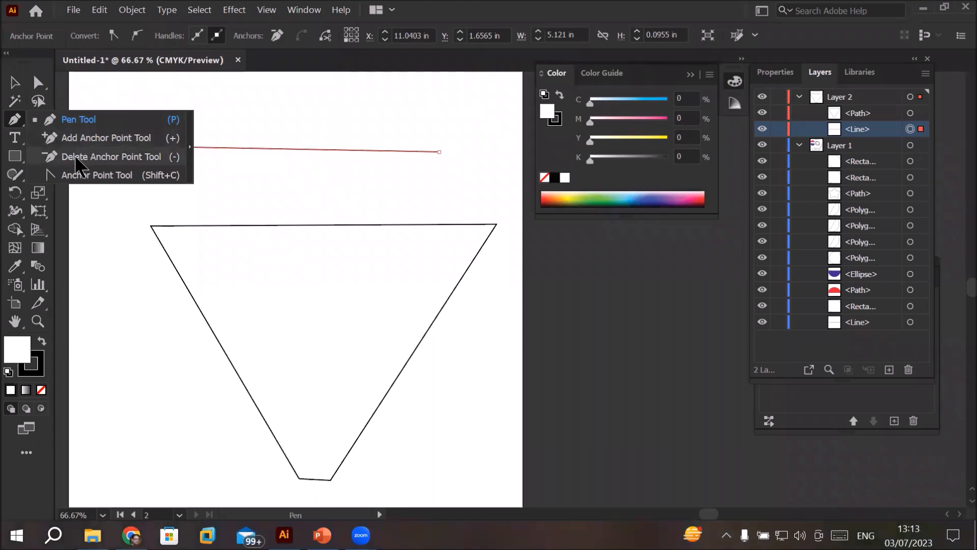
pyautogui.click(84, 122)
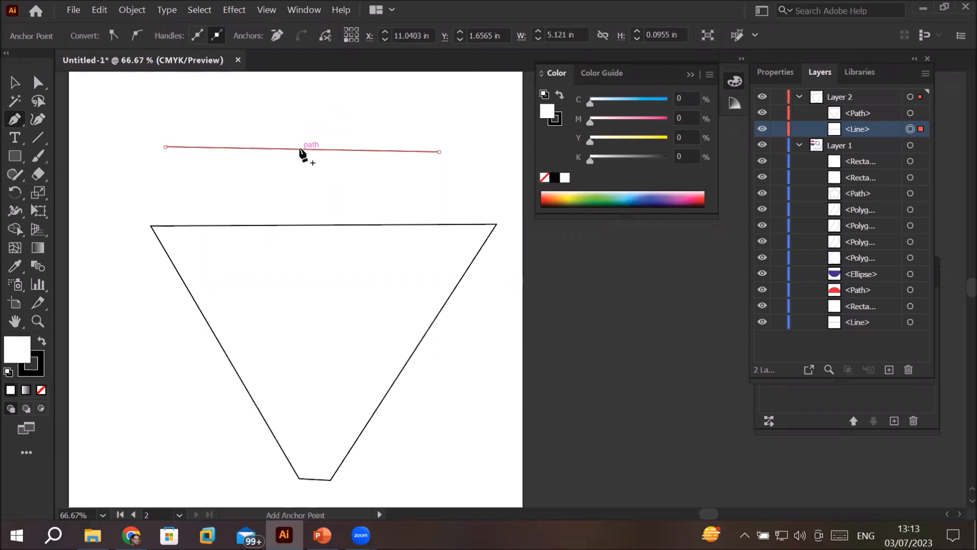
pyautogui.click(370, 150)
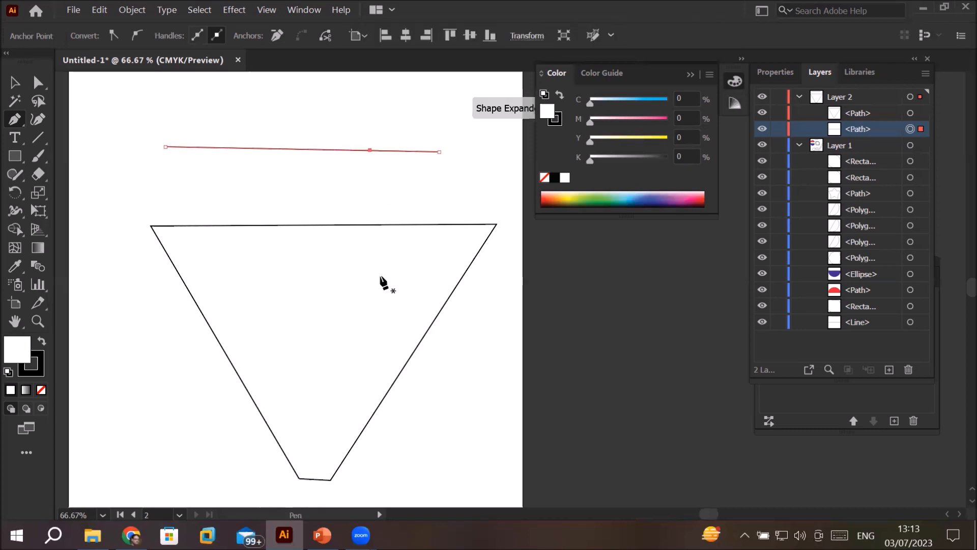
pyautogui.click(216, 148)
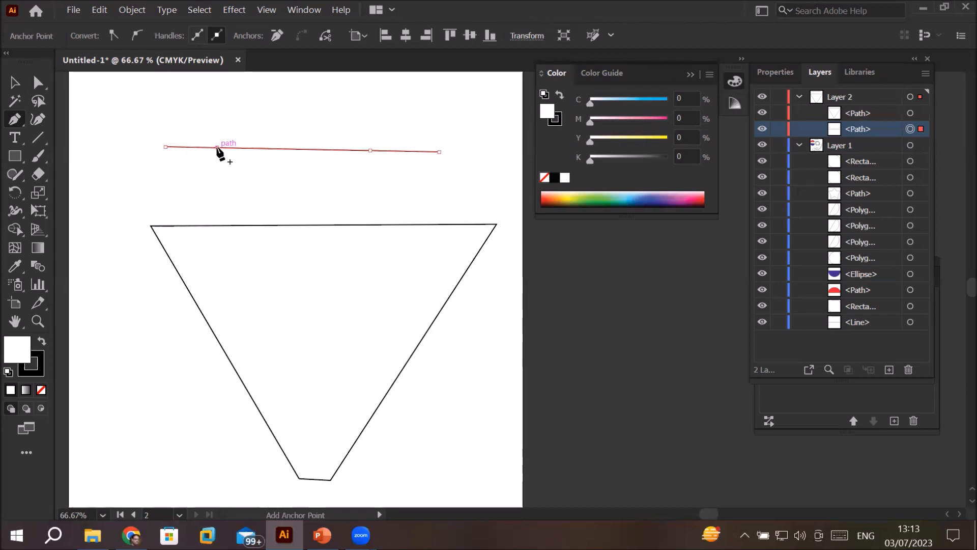
pyautogui.click(305, 149)
# Step: Move the line's first and third added anchor points downward and raise the middle one to make a zigzag
pyautogui.click(38, 83)
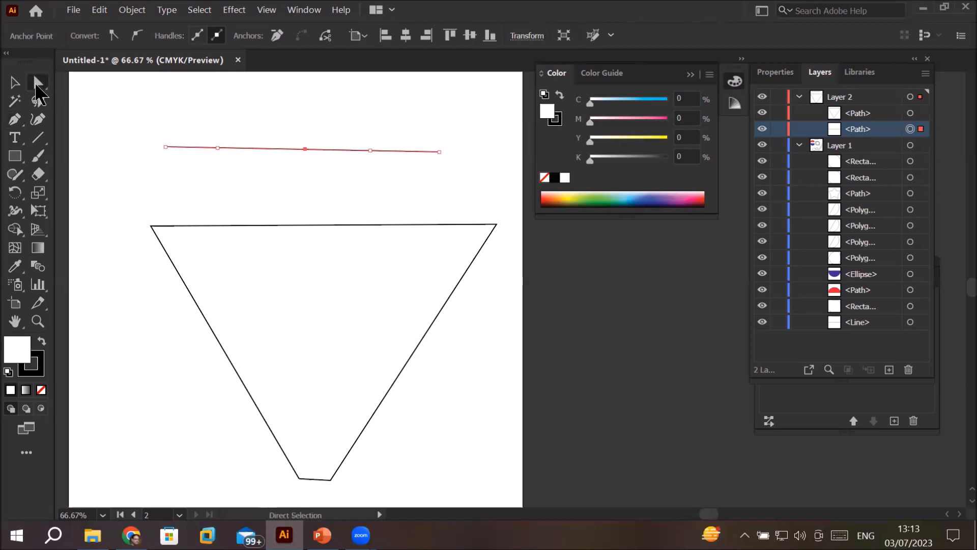
pyautogui.scroll(2, 247, 142)
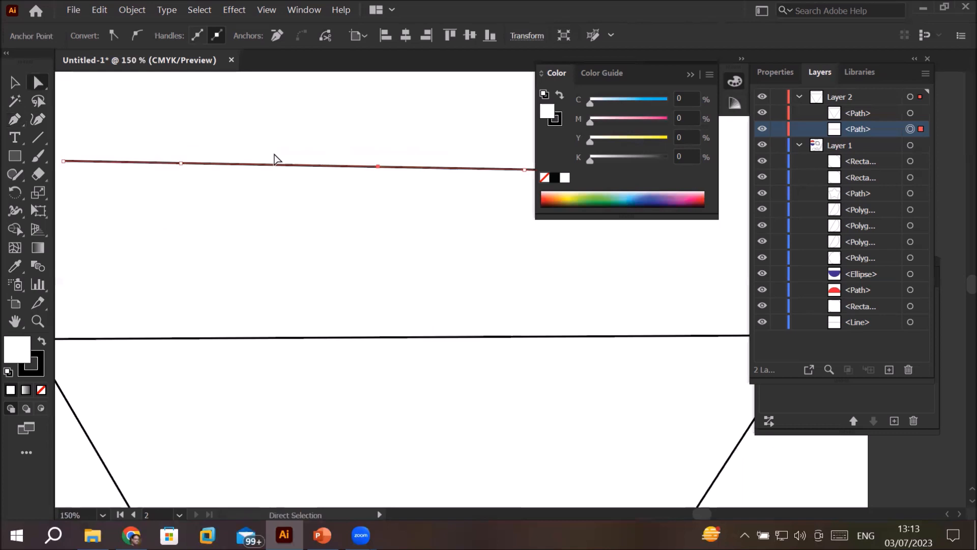
pyautogui.scroll(-2, 274, 159)
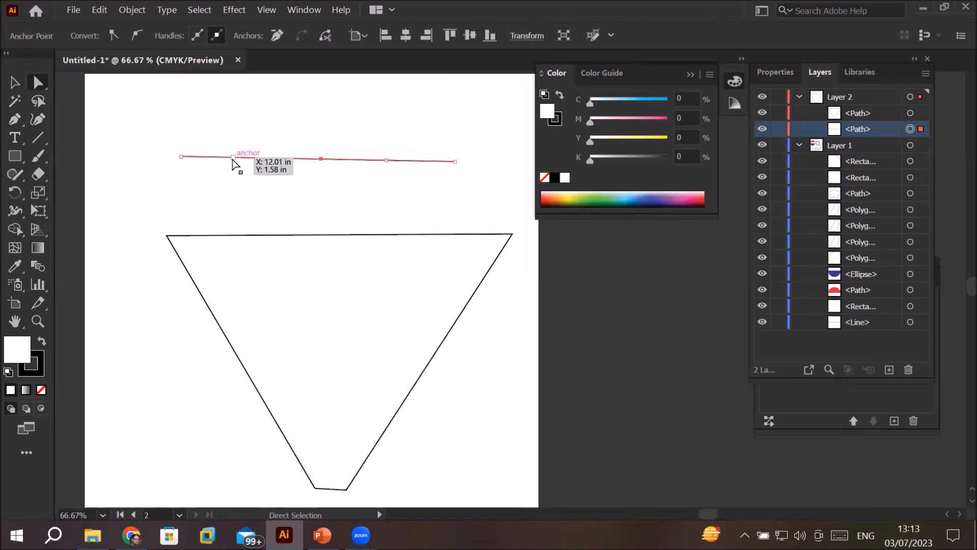
pyautogui.moveTo(232, 159); pyautogui.dragTo(231, 185)
pyautogui.click(388, 160)
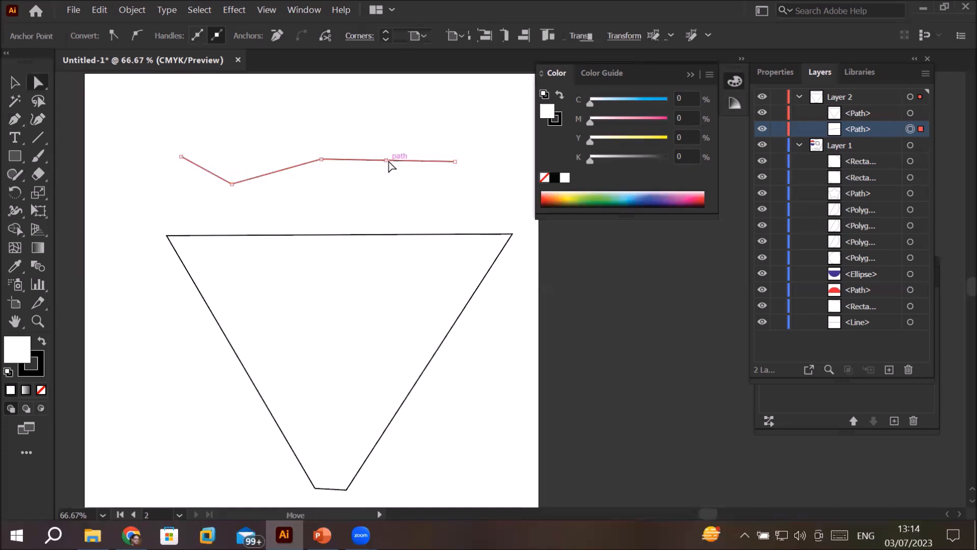
pyautogui.moveTo(388, 160); pyautogui.dragTo(386, 187)
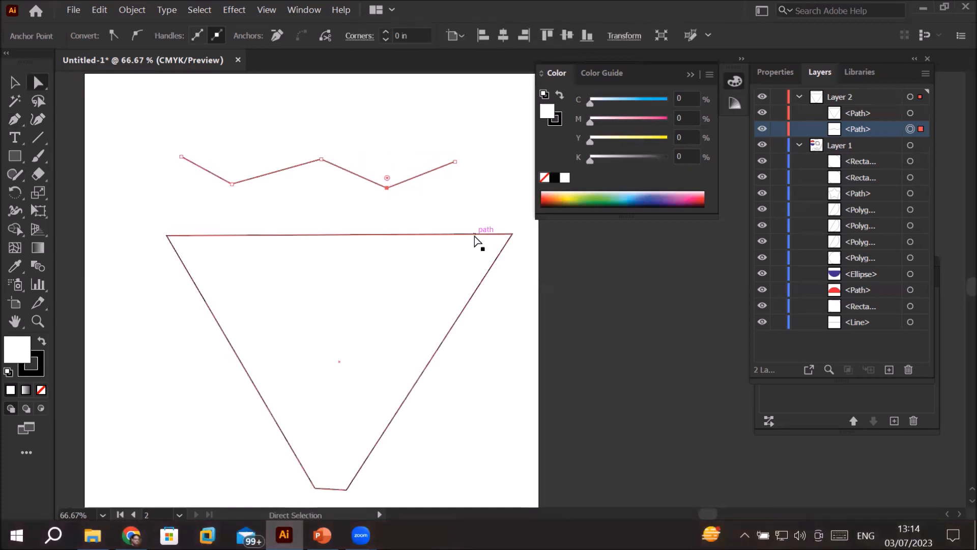
pyautogui.click(320, 159)
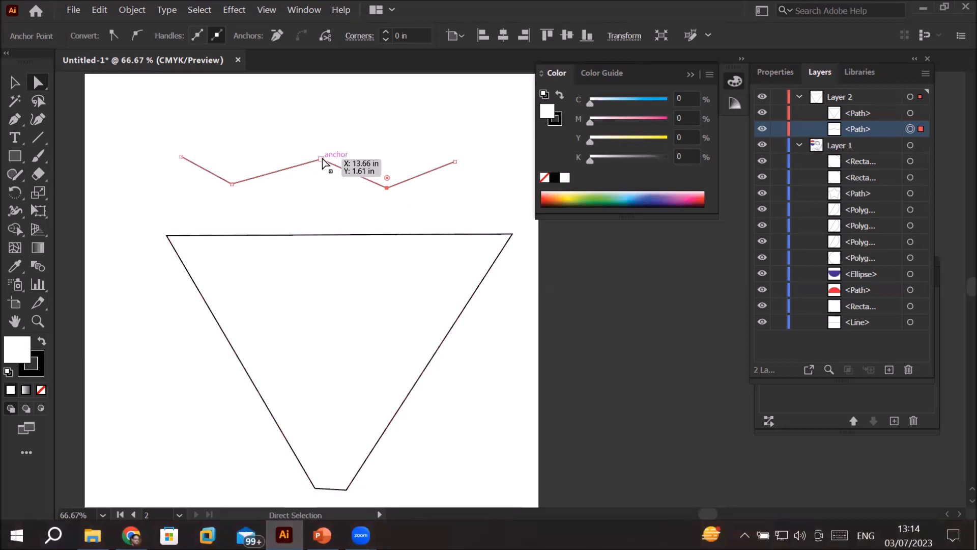
pyautogui.moveTo(322, 162); pyautogui.dragTo(316, 112)
# Step: Shift the zigzag's two low anchor points slightly farther down, and pull both endpoints up and inward to form a W shape
pyautogui.moveTo(219, 155); pyautogui.dragTo(401, 208)
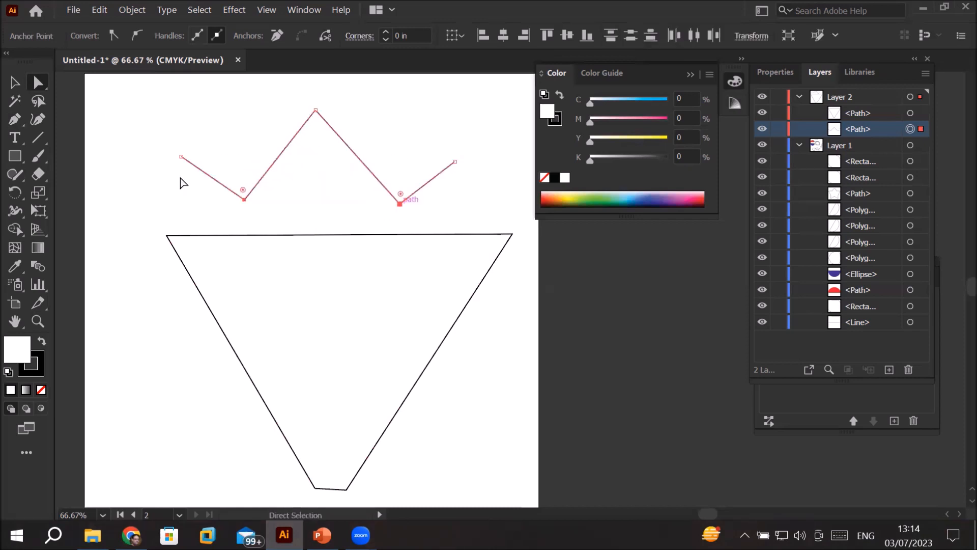
pyautogui.moveTo(181, 157); pyautogui.dragTo(222, 114)
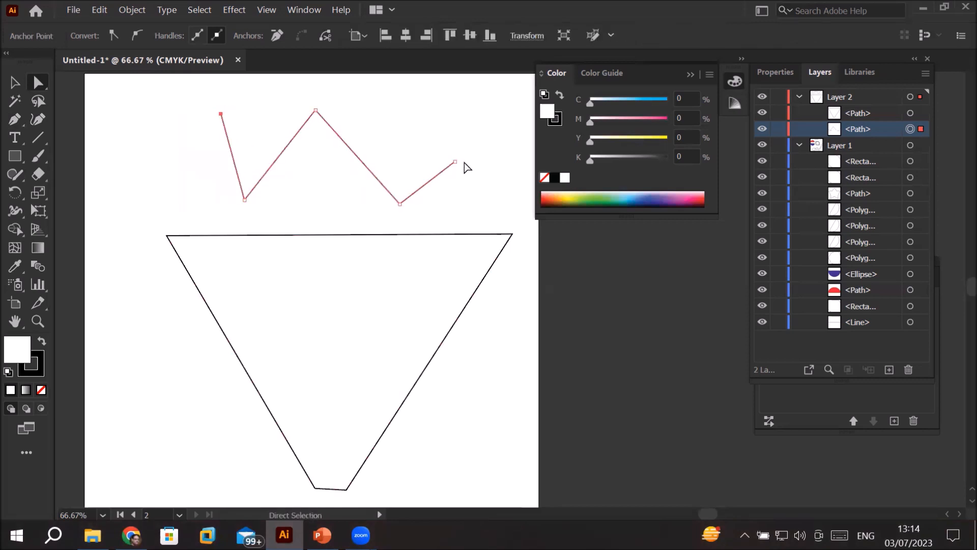
pyautogui.moveTo(455, 161); pyautogui.dragTo(424, 112)
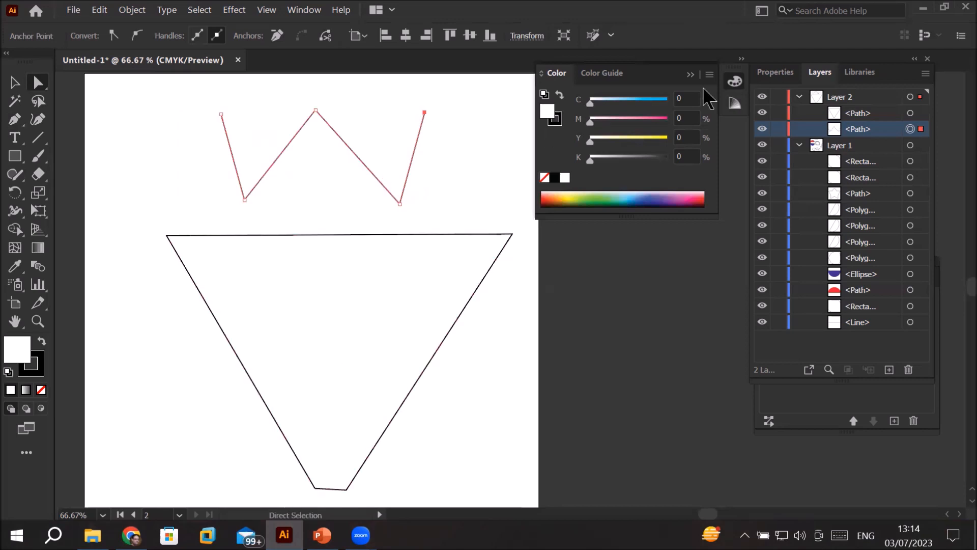
# Step: Set the W-shaped path's stroke weight to 15 pt
pyautogui.click(773, 73)
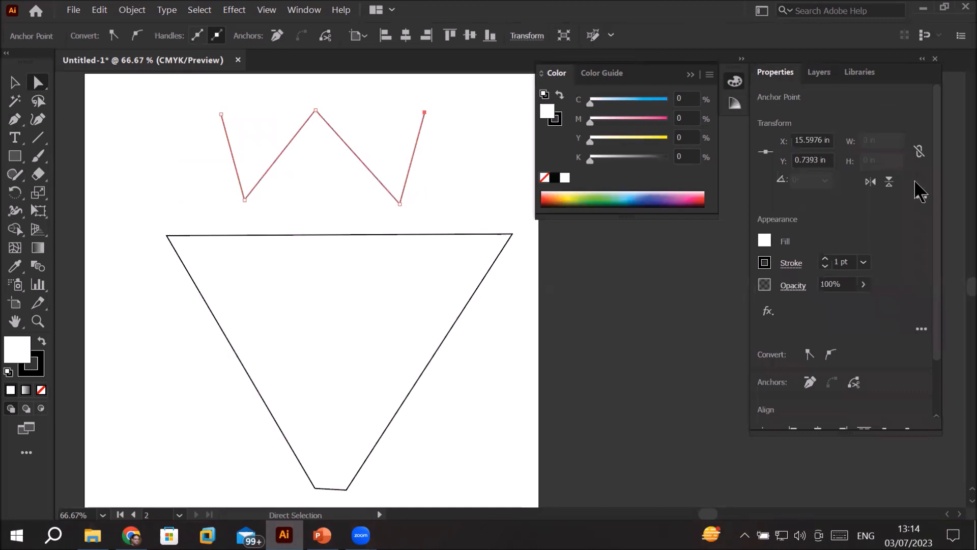
pyautogui.click(825, 258)
pyautogui.click(825, 259)
pyautogui.click(825, 259)
pyautogui.click(825, 259)
pyautogui.click(825, 258)
pyautogui.click(825, 258)
pyautogui.click(825, 259)
pyautogui.click(825, 259)
pyautogui.click(825, 260)
pyautogui.click(826, 260)
pyautogui.click(826, 260)
pyautogui.click(826, 259)
pyautogui.click(825, 259)
pyautogui.click(825, 259)
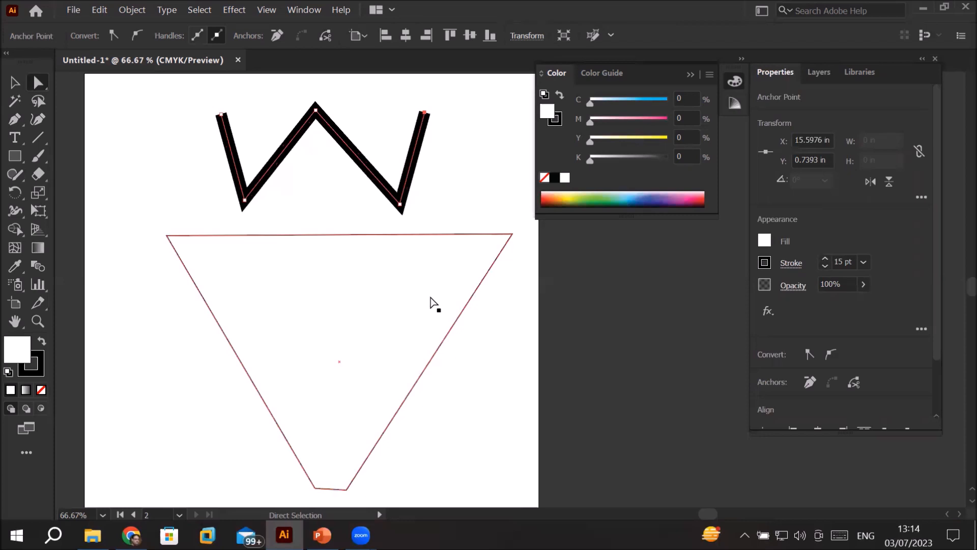
# Step: Delete the W-shaped path's three inner anchor points with the Pen tool, leaving only its two endpoints
pyautogui.click(13, 120)
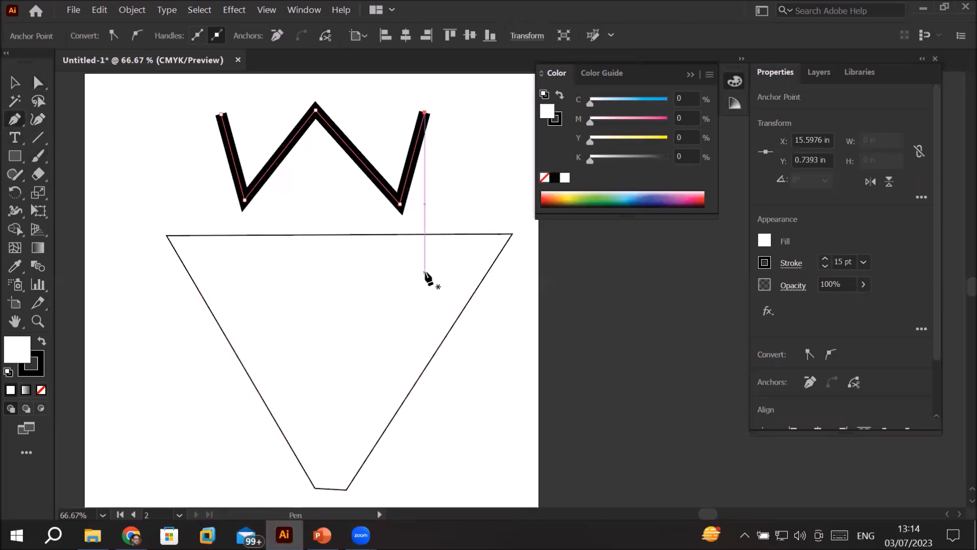
pyautogui.click(400, 204)
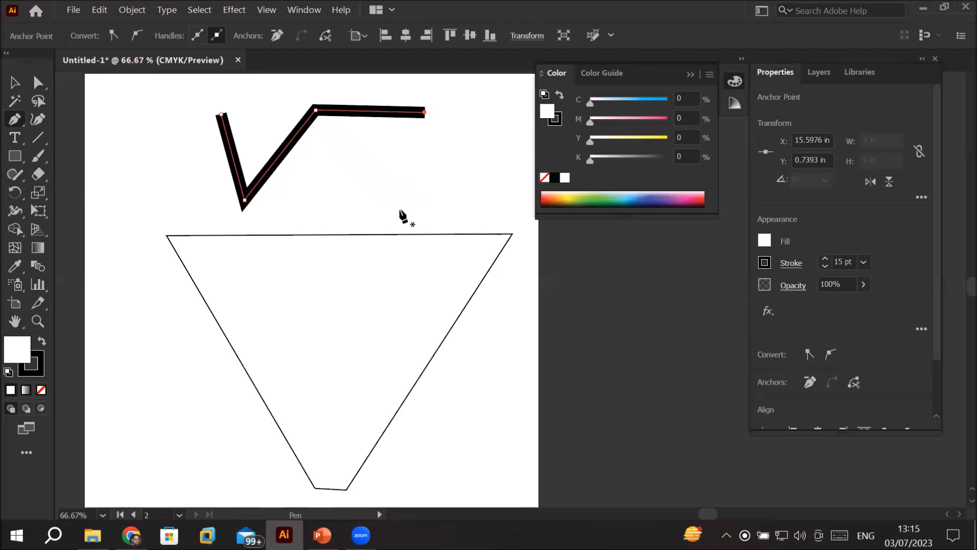
pyautogui.click(245, 201)
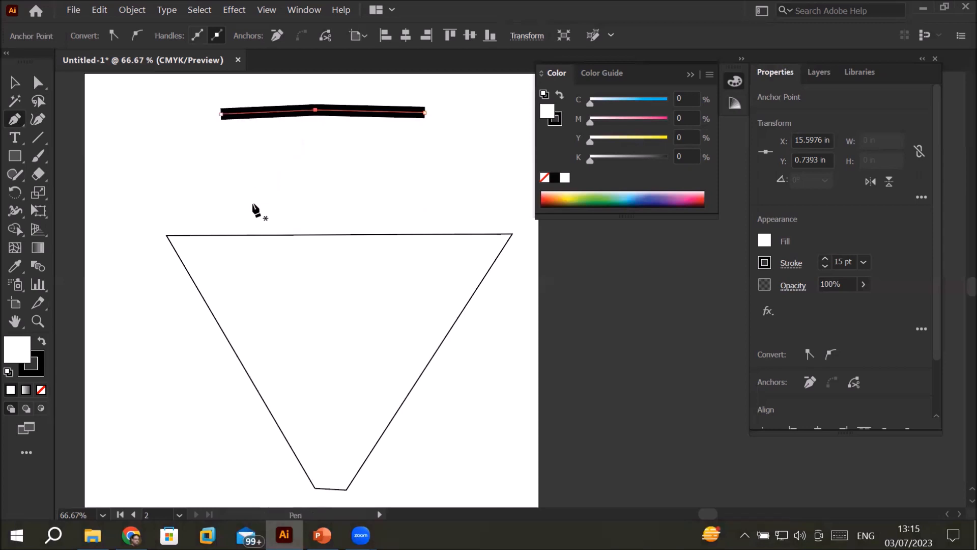
pyautogui.click(316, 110)
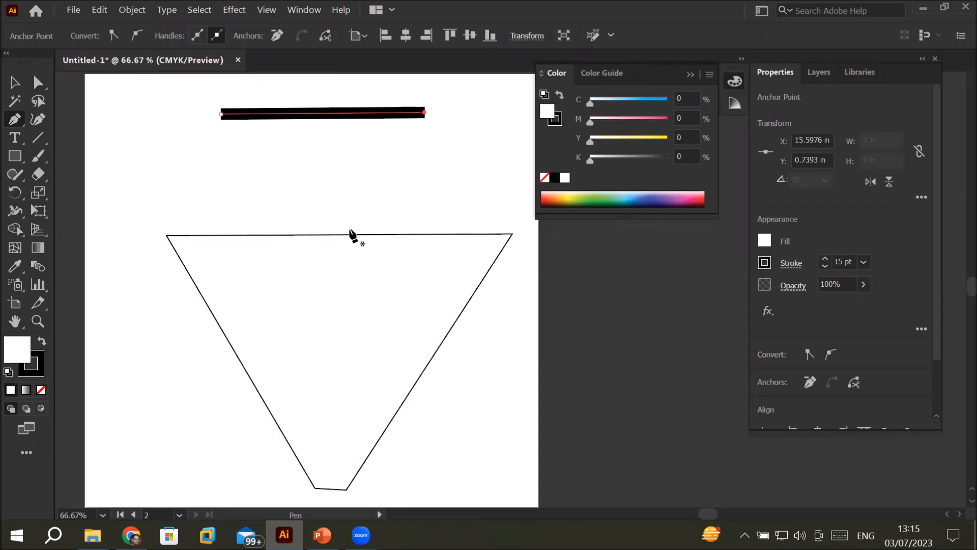
# Step: Draw a closed crown-like shape with a zigzag upper edge between the thick line and the trapezoid using the Pen tool
pyautogui.click(135, 160)
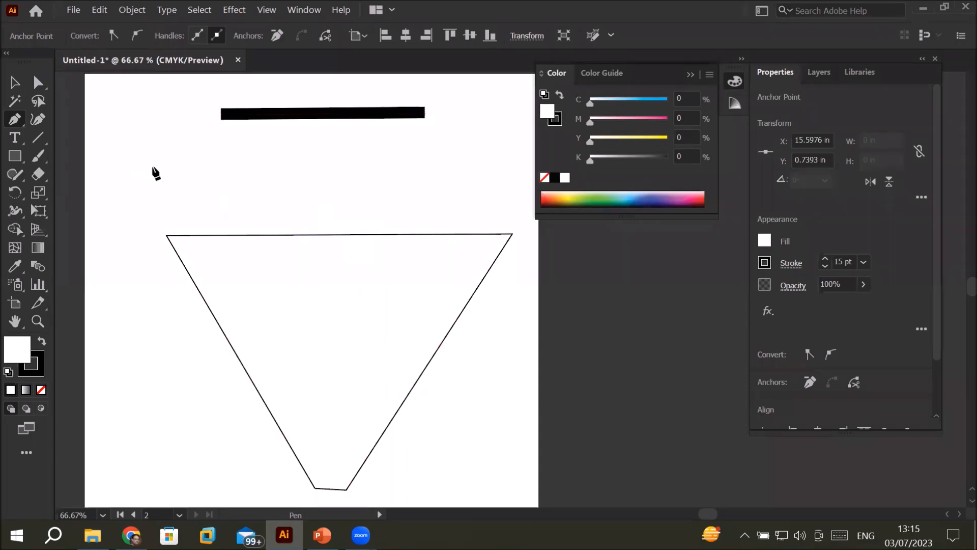
pyautogui.click(183, 195)
pyautogui.click(307, 187)
pyautogui.click(323, 145)
pyautogui.click(415, 182)
pyautogui.click(453, 141)
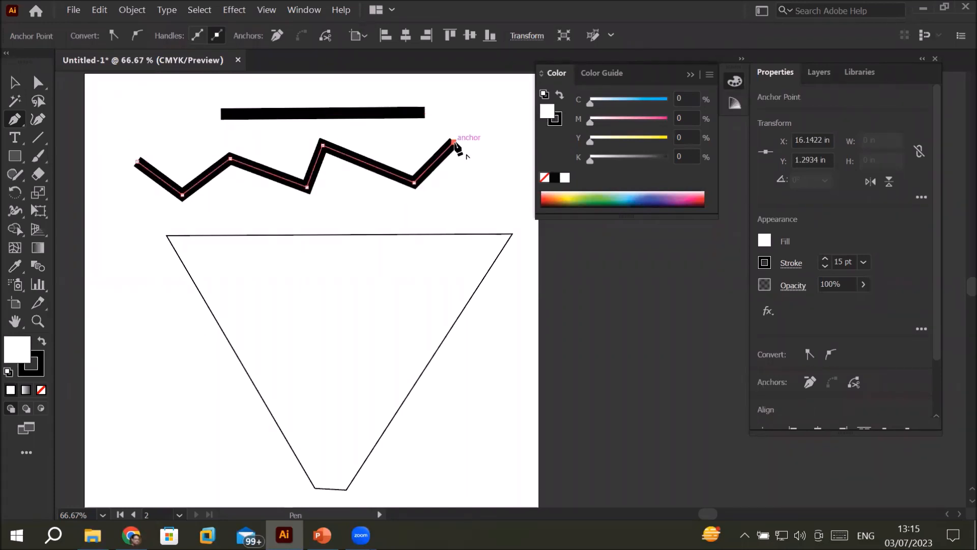
pyautogui.click(493, 179)
pyautogui.click(524, 101)
pyautogui.click(521, 209)
pyautogui.click(108, 225)
pyautogui.click(96, 127)
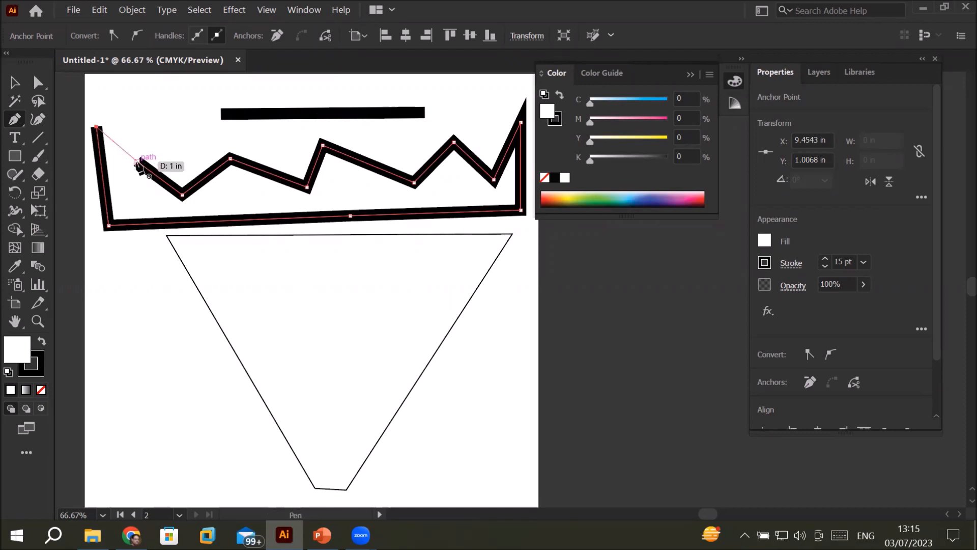
pyautogui.click(138, 161)
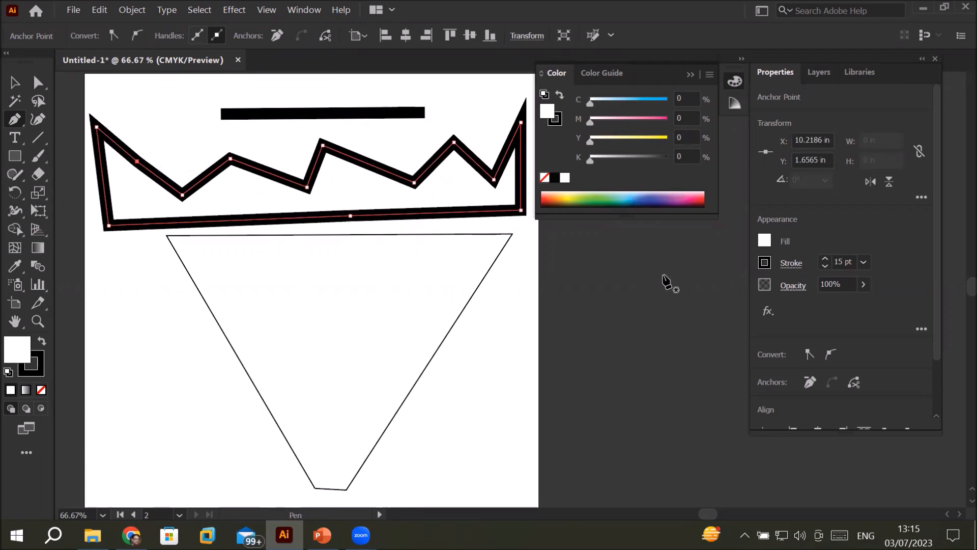
# Step: Fill the crown-like shape with the CMYK Magenta swatch and set its stroke weight to 2 pt
pyautogui.click(764, 240)
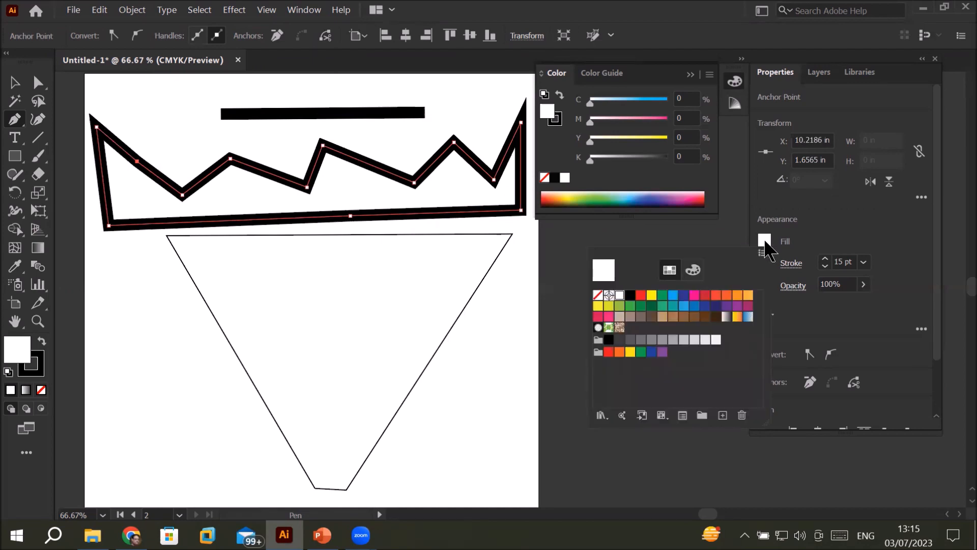
pyautogui.click(695, 297)
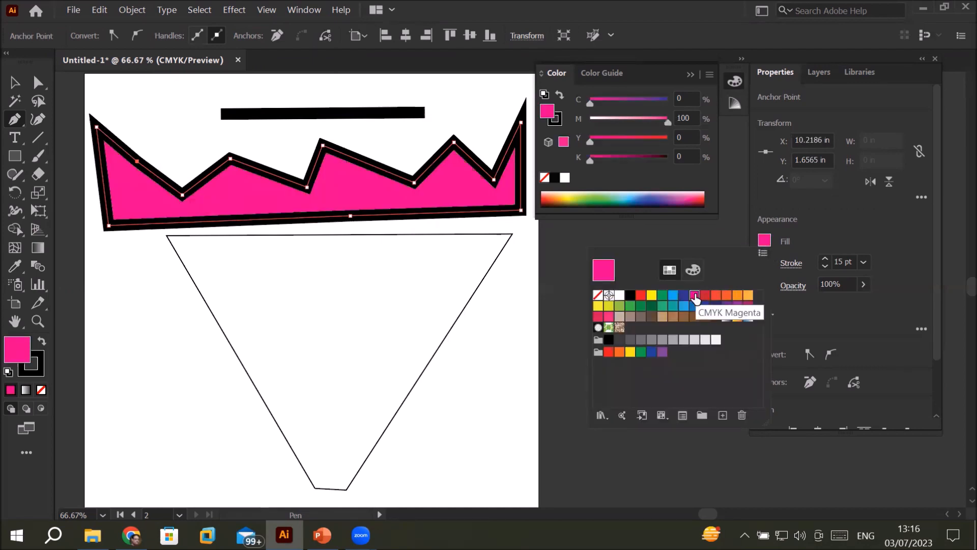
pyautogui.click(831, 244)
pyautogui.click(826, 267)
pyautogui.click(825, 266)
pyautogui.click(825, 266)
pyautogui.click(826, 266)
pyautogui.click(825, 266)
pyautogui.click(826, 265)
pyautogui.click(826, 266)
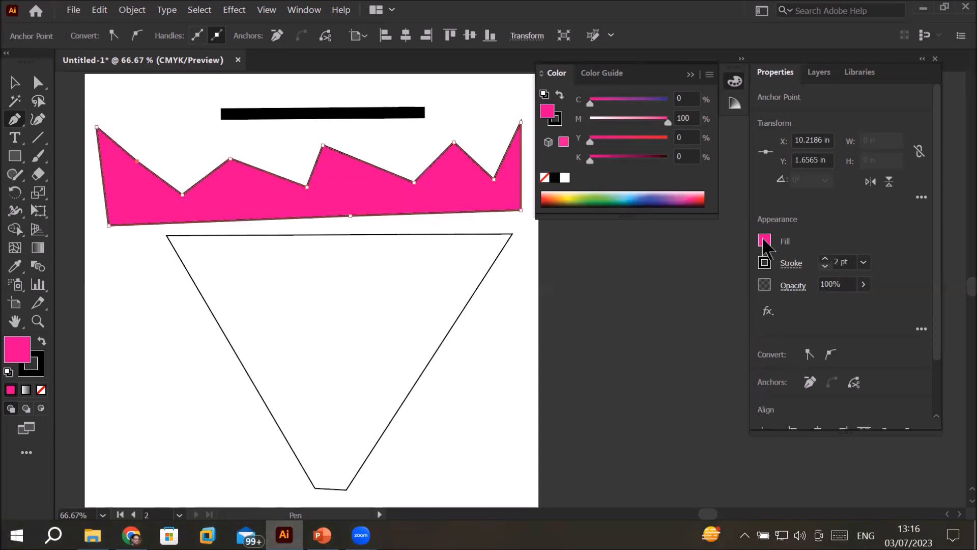
# Step: Delete the magenta crown-like shape
pyautogui.click(14, 83)
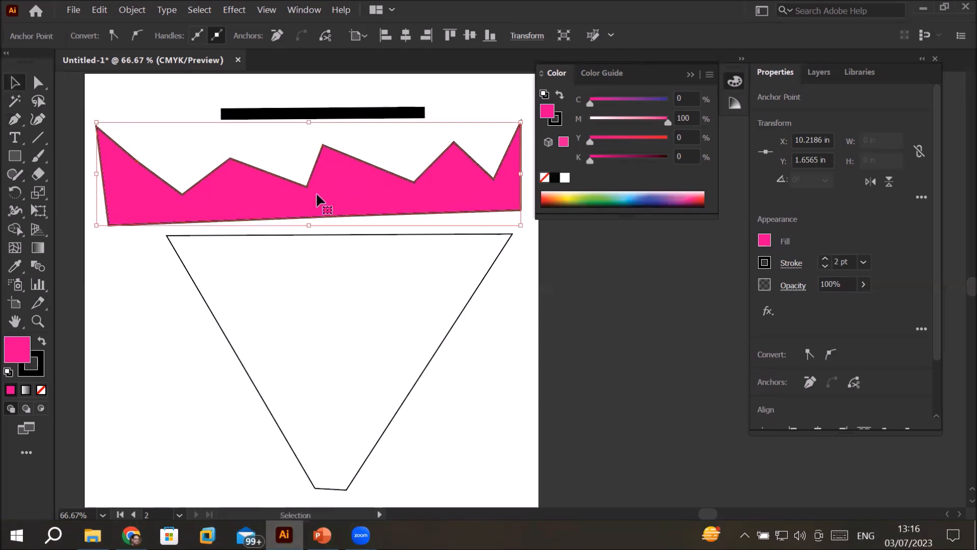
pyautogui.press('Delete')
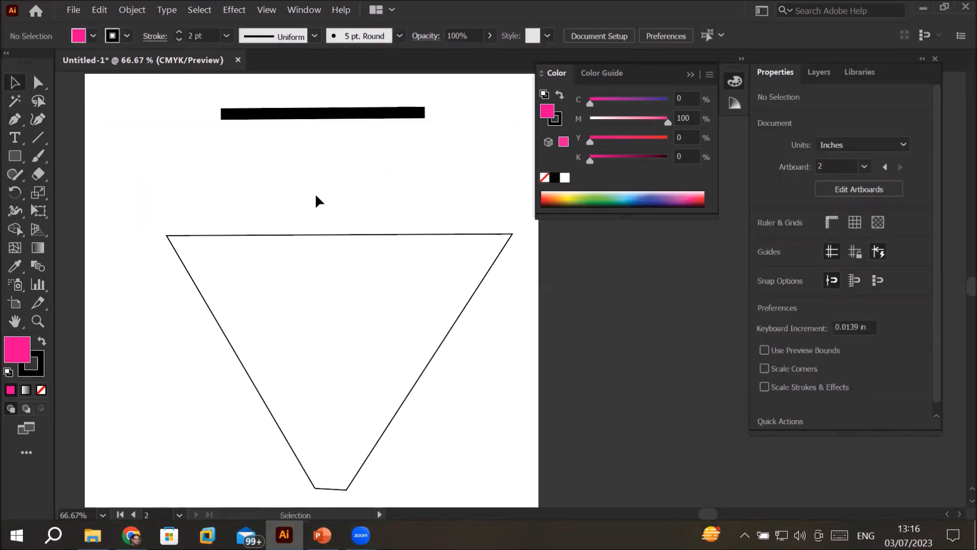
# Step: Check whether Smart Guides are enabled for drawing with the Pen tool
pyautogui.click(14, 119)
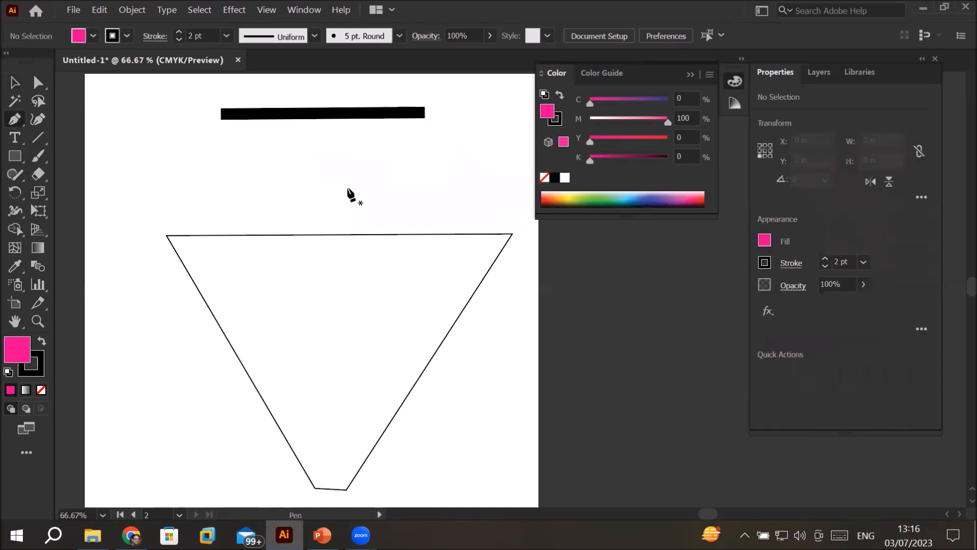
pyautogui.moveTo(339, 279); pyautogui.dragTo(340, 197)
pyautogui.click(272, 11)
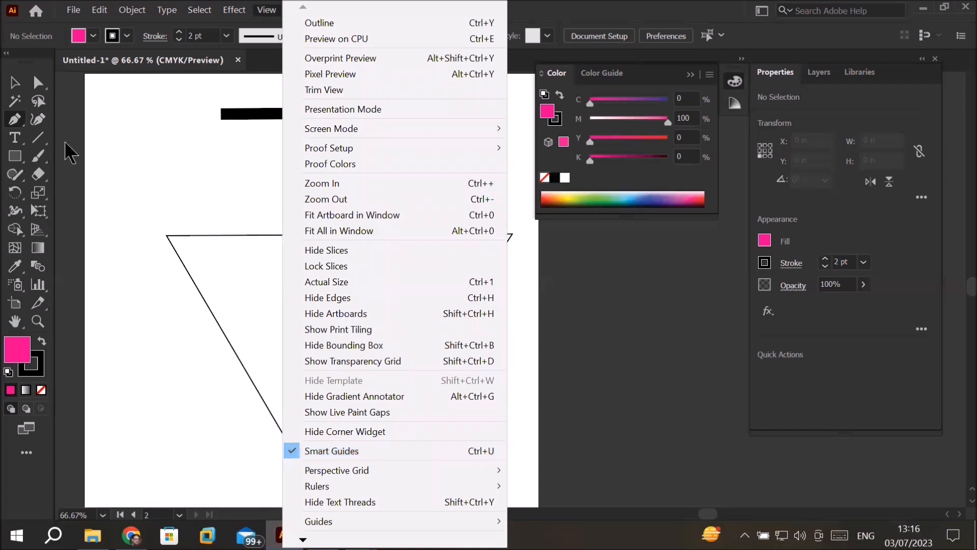
pyautogui.click(11, 127)
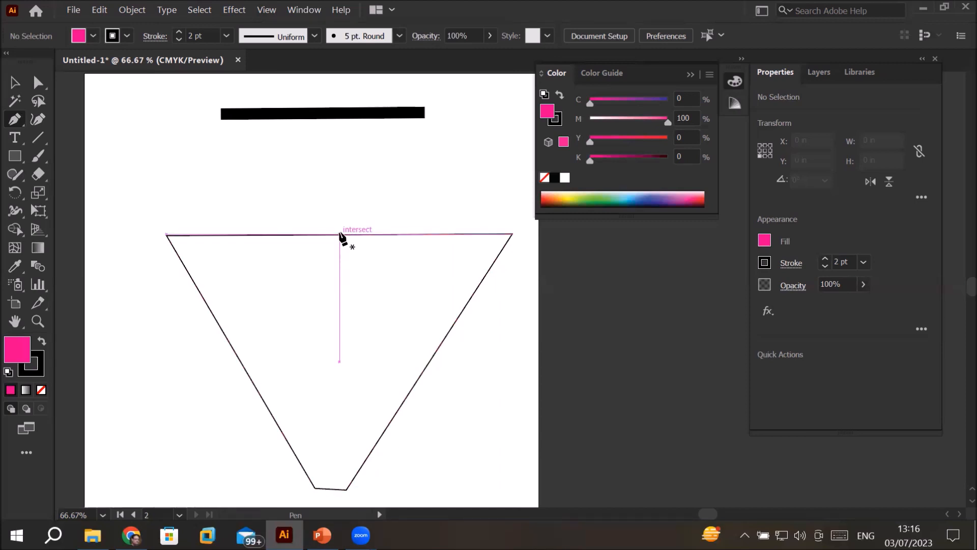
# Step: Select the trapezoid and add three anchor points along its upper edge with the Pen tool
pyautogui.scroll(3, 340, 235)
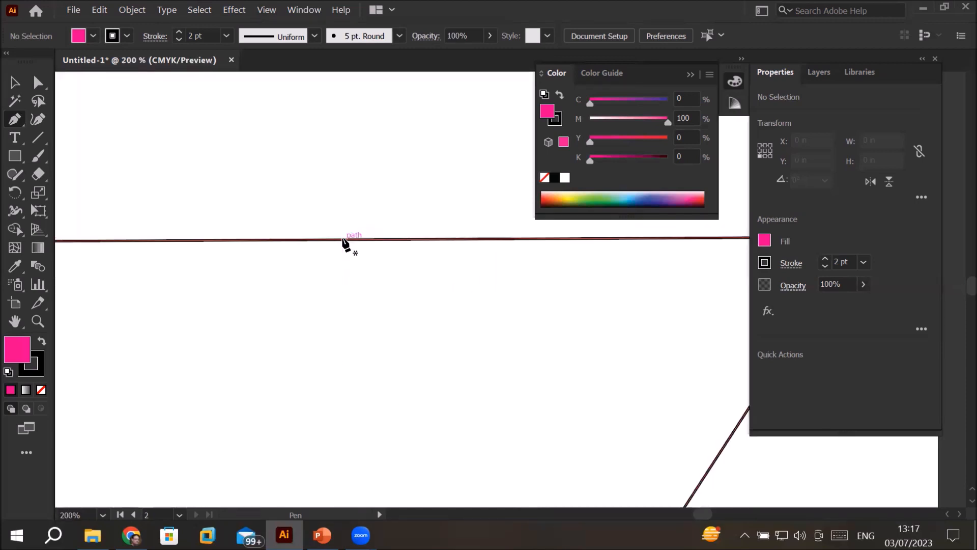
pyautogui.scroll(-4, 355, 241)
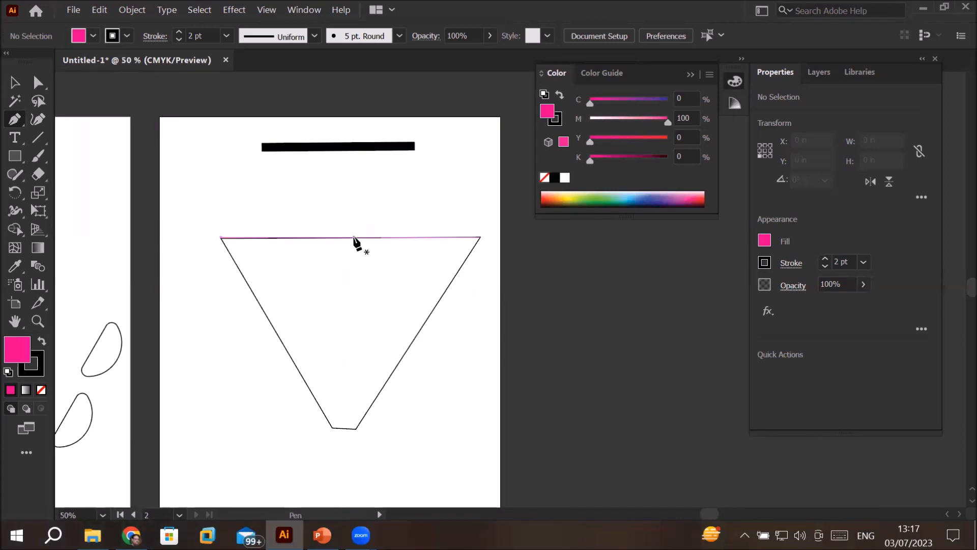
pyautogui.click(14, 82)
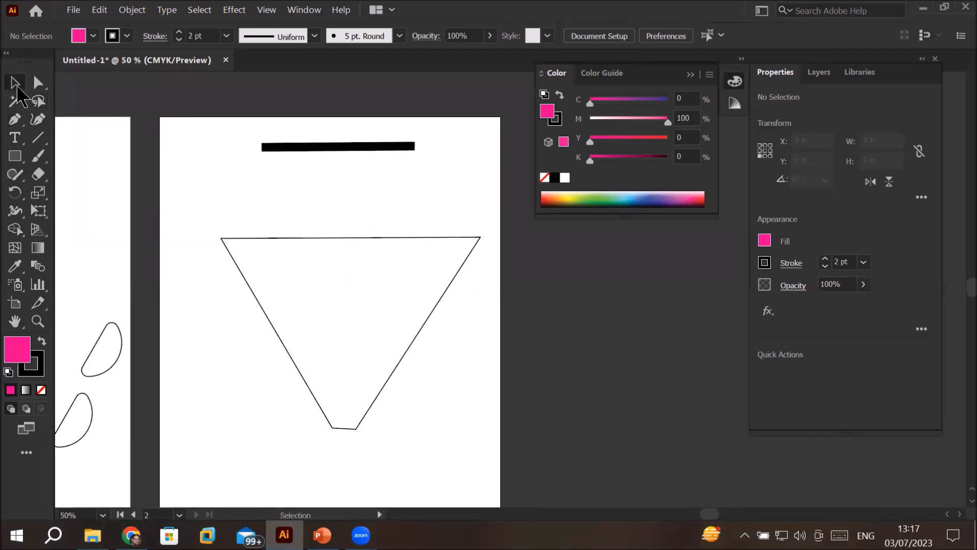
pyautogui.click(379, 263)
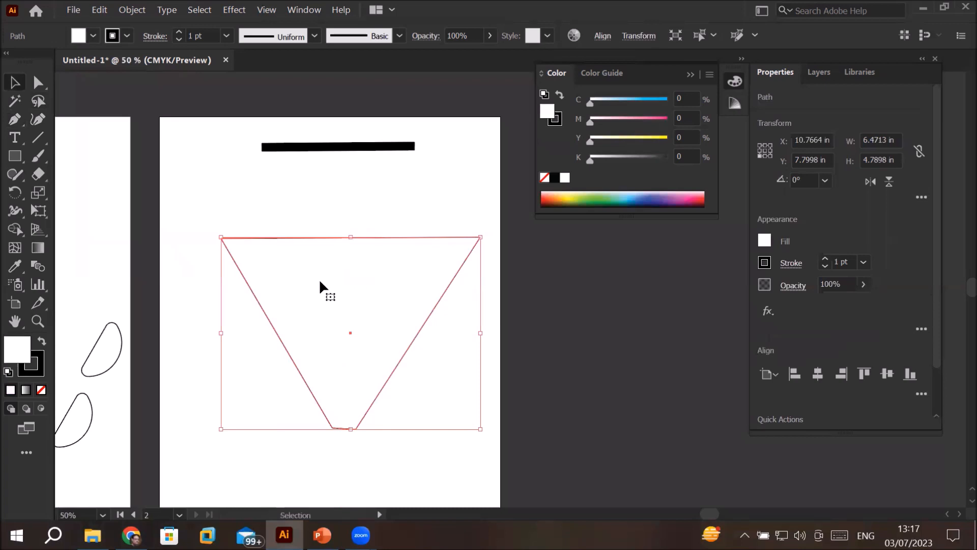
pyautogui.click(15, 120)
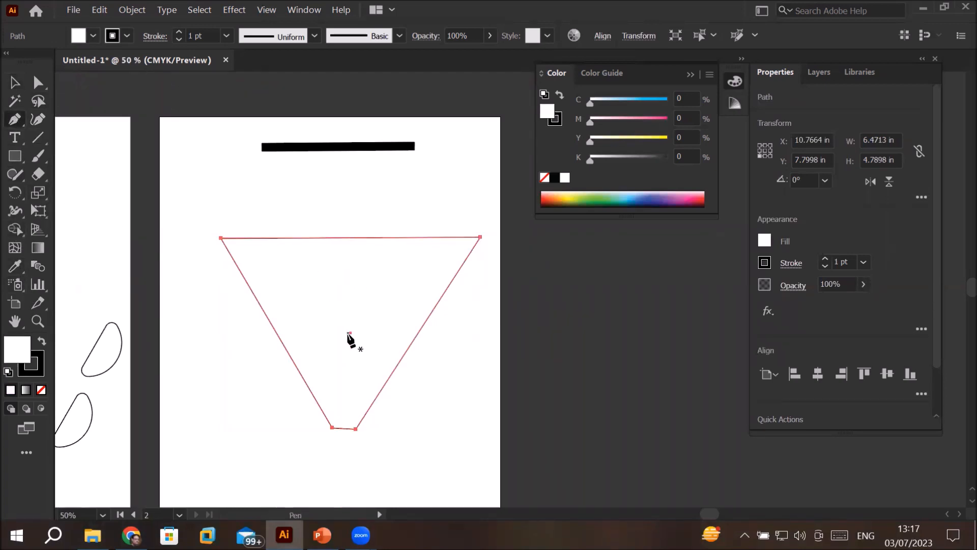
pyautogui.scroll(3, 352, 235)
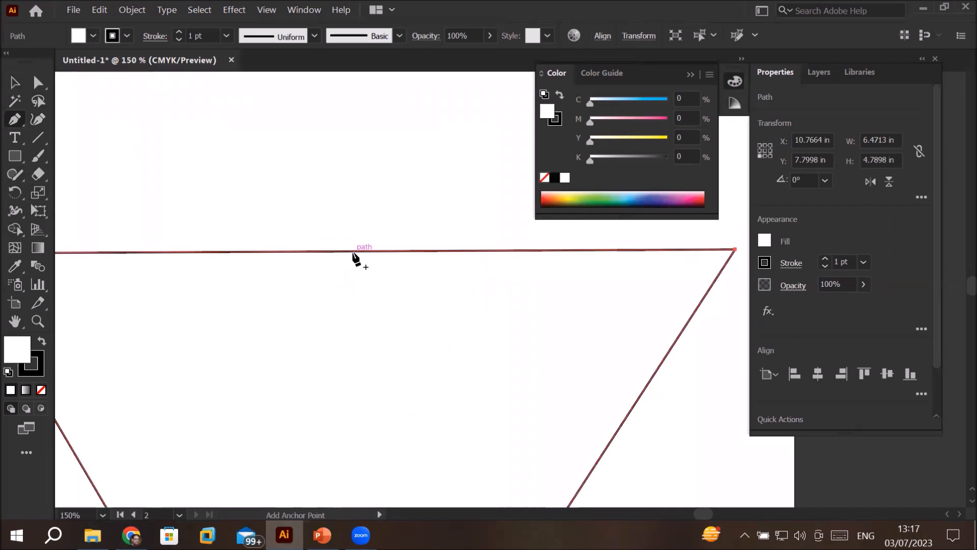
pyautogui.click(354, 253)
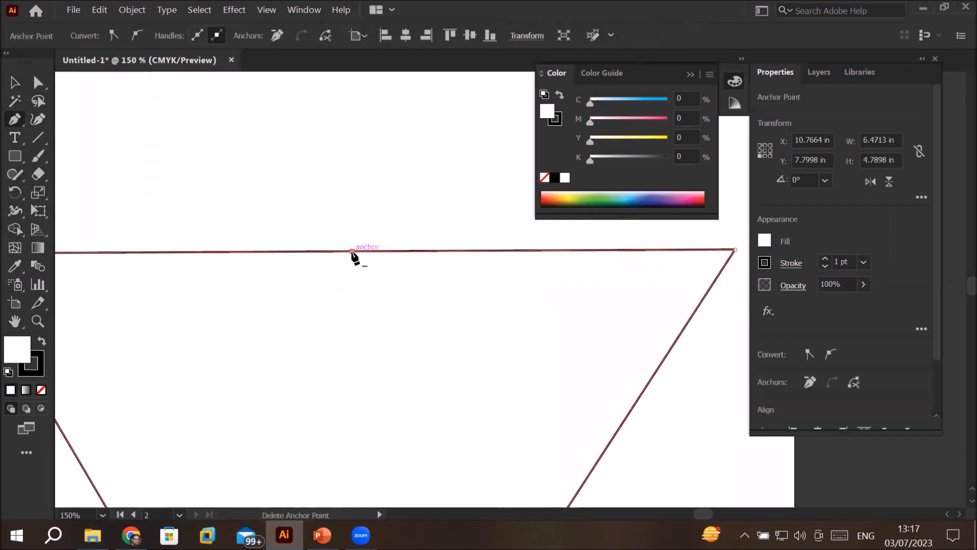
pyautogui.click(547, 252)
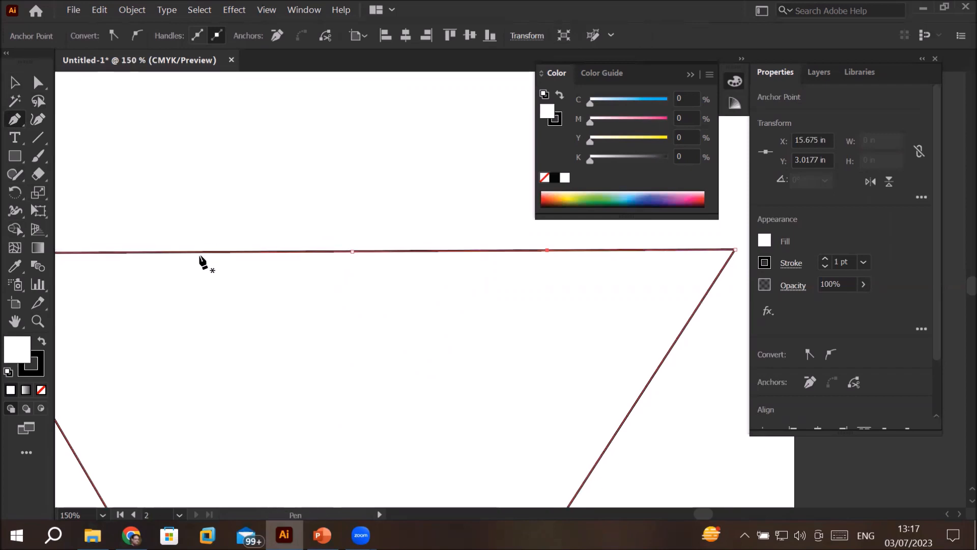
pyautogui.click(201, 251)
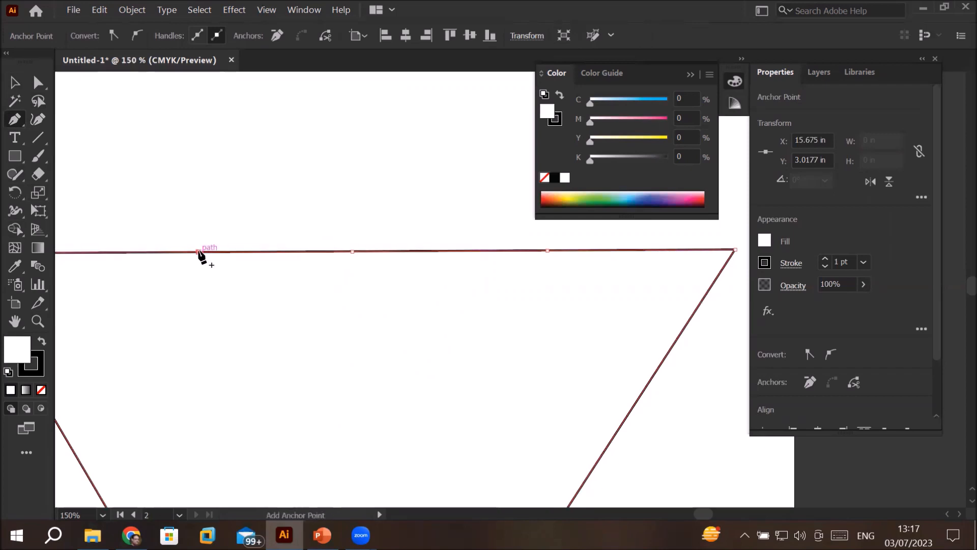
# Step: Raise the upper edge's middle anchor point into a peak and move its two neighbouring points inward and slightly down with Direct Selection
pyautogui.scroll(-2, 334, 325)
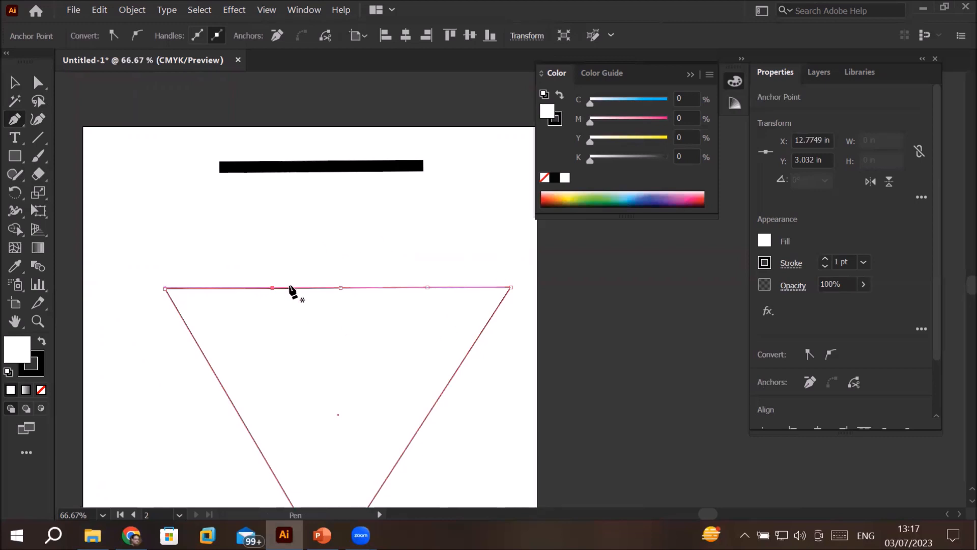
pyautogui.click(38, 83)
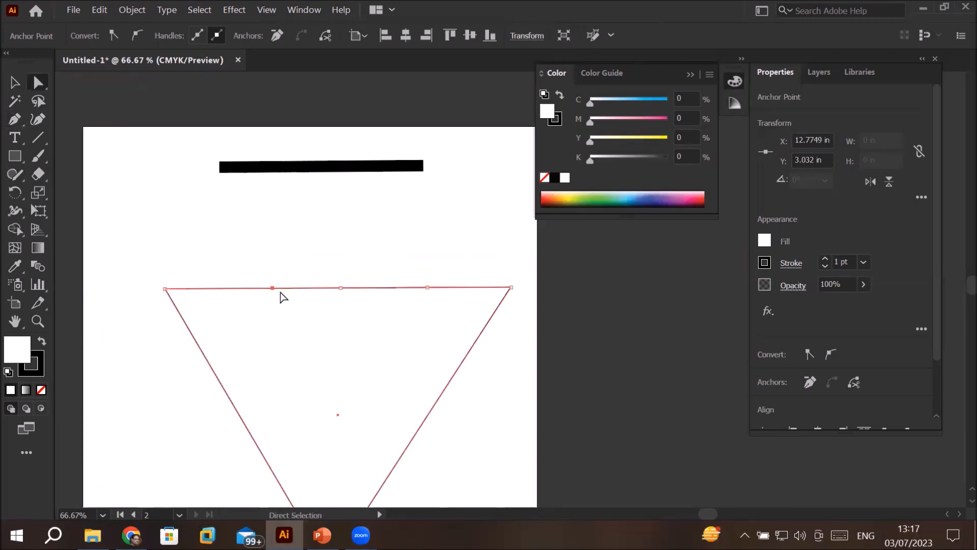
pyautogui.click(340, 288)
pyautogui.moveTo(342, 288); pyautogui.dragTo(349, 228)
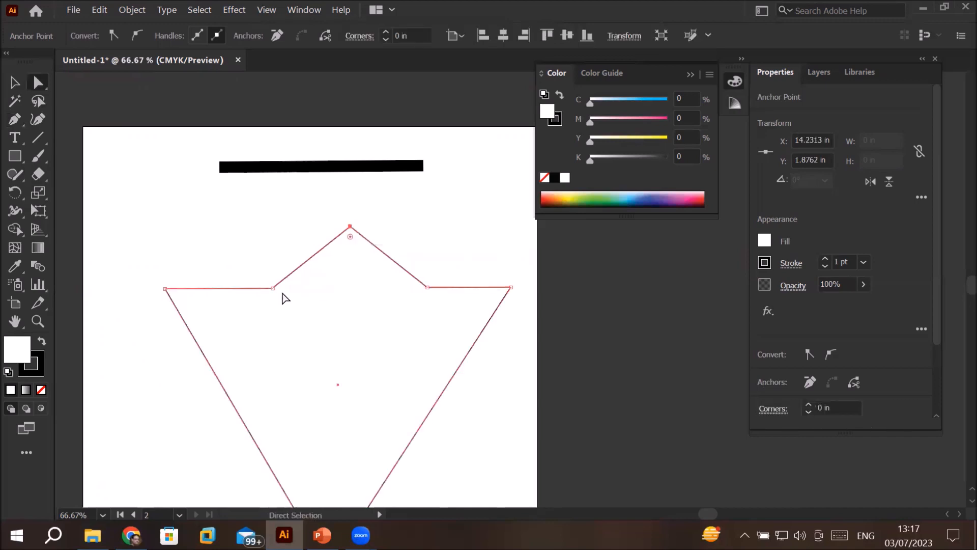
pyautogui.moveTo(273, 289); pyautogui.dragTo(314, 304)
pyautogui.moveTo(430, 292); pyautogui.dragTo(374, 300)
# Step: Move the two lowest anchor points apart to widen the shape's base, leaving the shape deselected
pyautogui.scroll(-2, 342, 357)
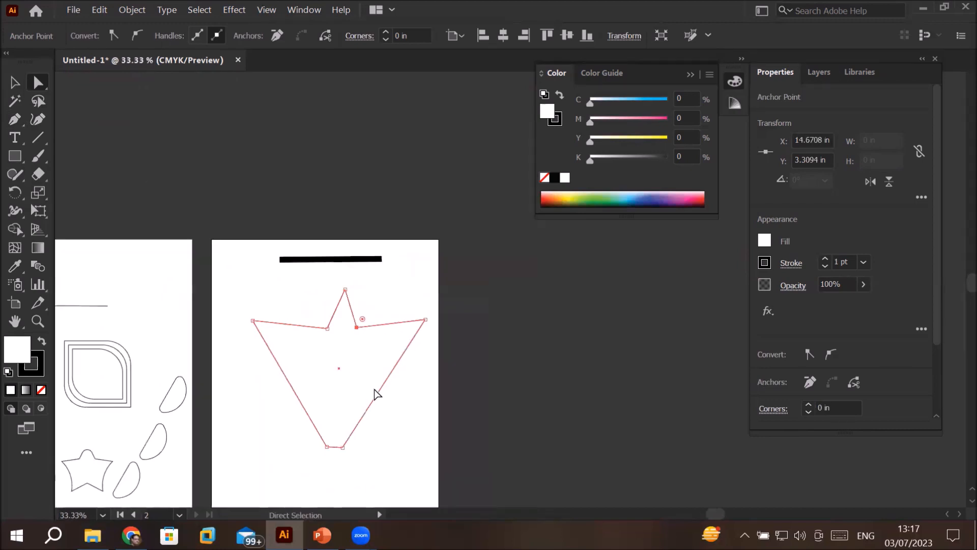
pyautogui.moveTo(343, 448); pyautogui.dragTo(316, 447)
pyautogui.click(435, 414)
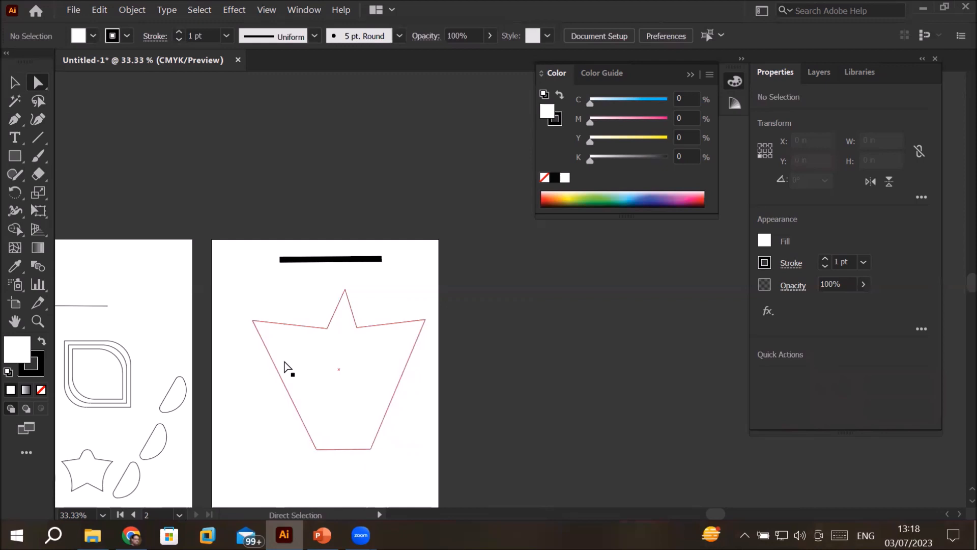
# Step: Scale the whole crown-like shape down to about 2.24 × 2.08 in and place it near the artboard's upper-right corner
pyautogui.scroll(-1, 308, 363)
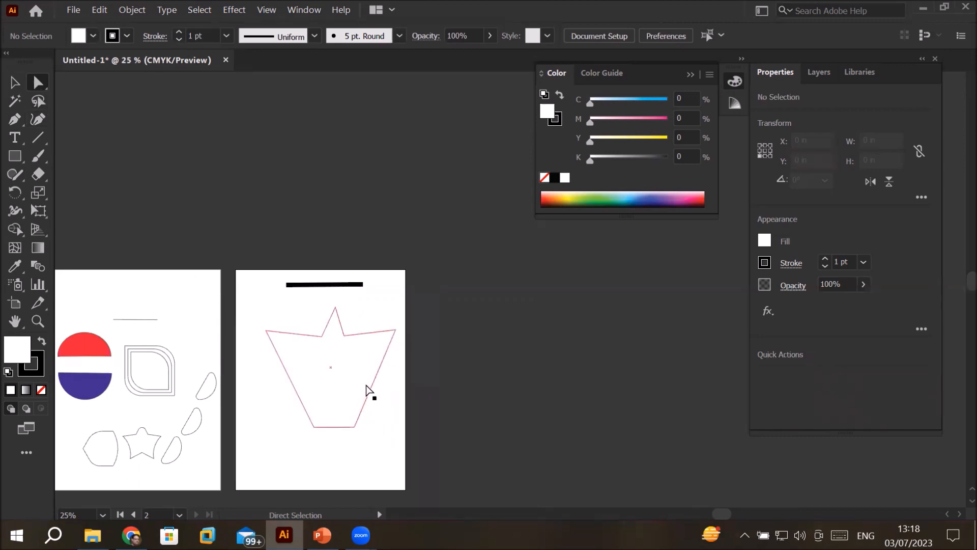
pyautogui.click(15, 82)
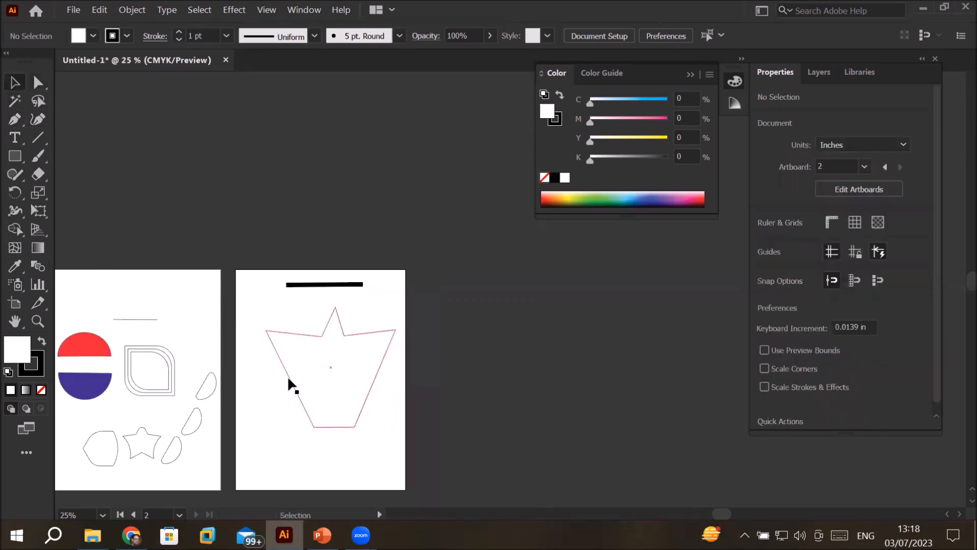
pyautogui.scroll(-5, 350, 231)
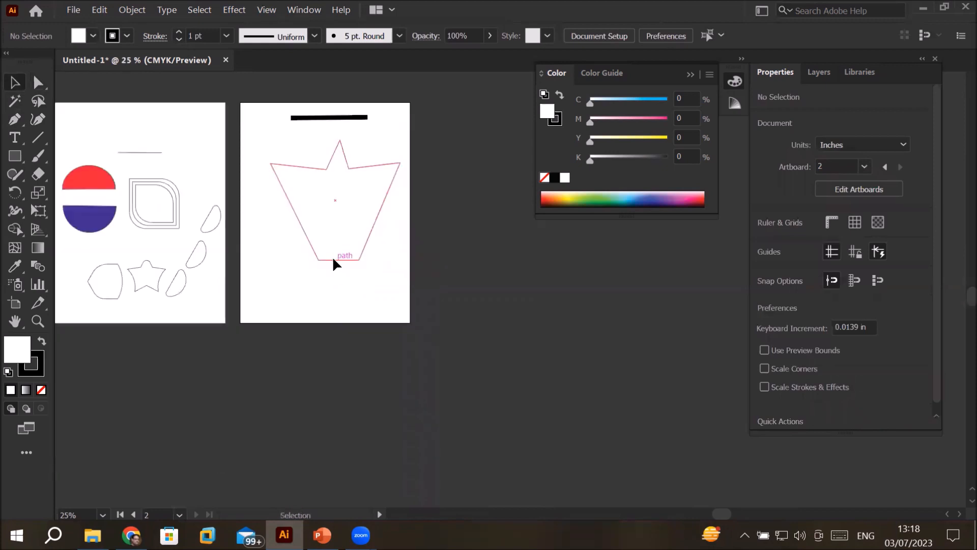
pyautogui.click(334, 261)
pyautogui.moveTo(275, 262); pyautogui.dragTo(399, 153)
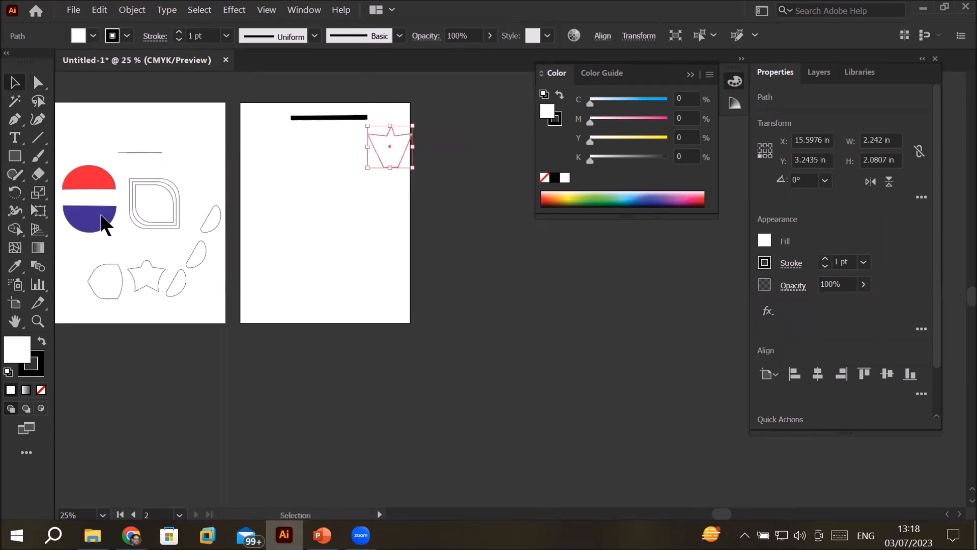
# Step: Draw a circle about 4 in in diameter in the lower half of the second artboard with the Ellipse tool
pyautogui.click(14, 156)
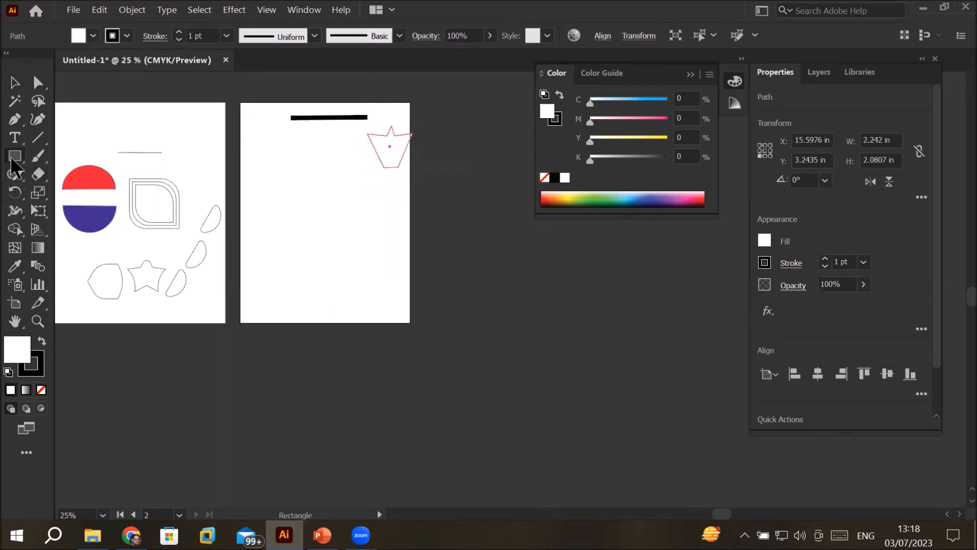
pyautogui.click(86, 196)
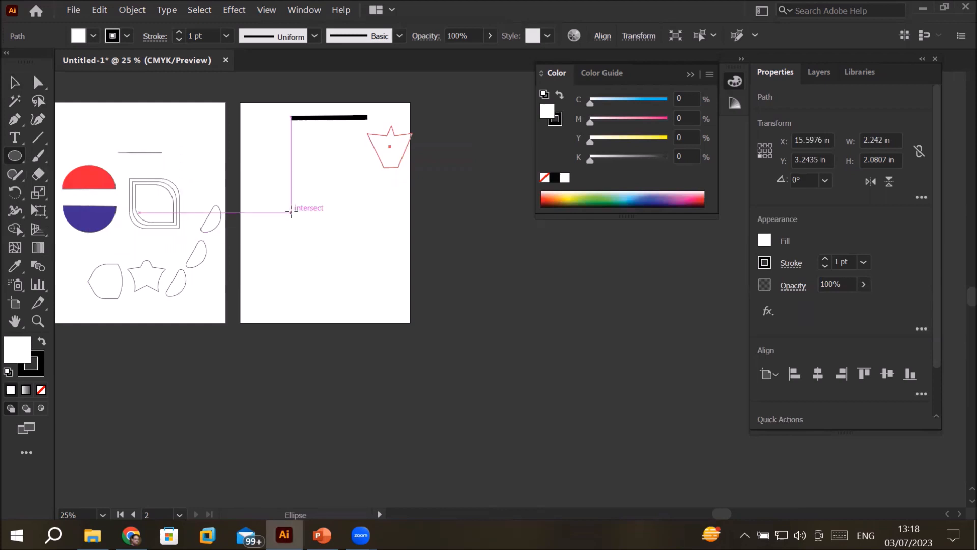
pyautogui.moveTo(290, 209); pyautogui.dragTo(402, 290)
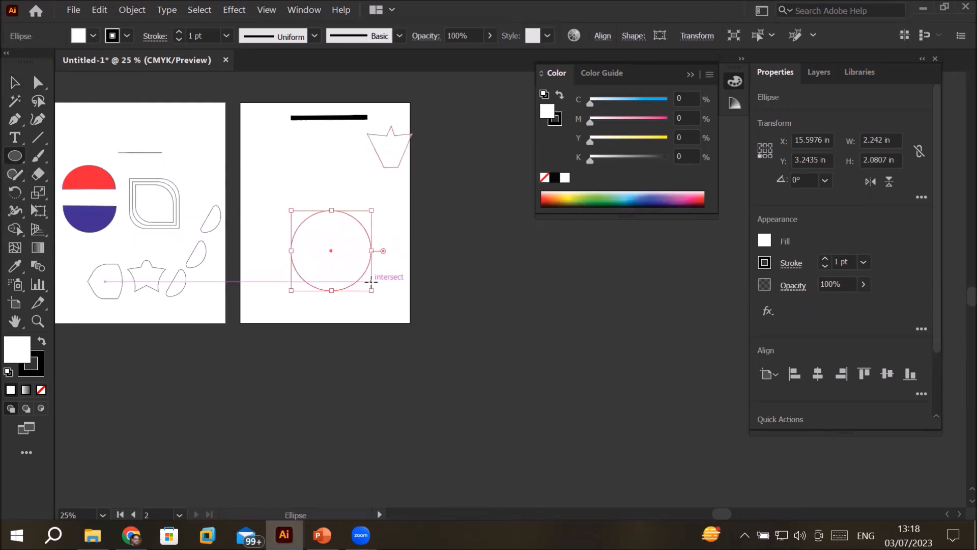
# Step: Examine the direction handles of the circle's top and right anchor points with Direct Selection
pyautogui.scroll(1, 405, 290)
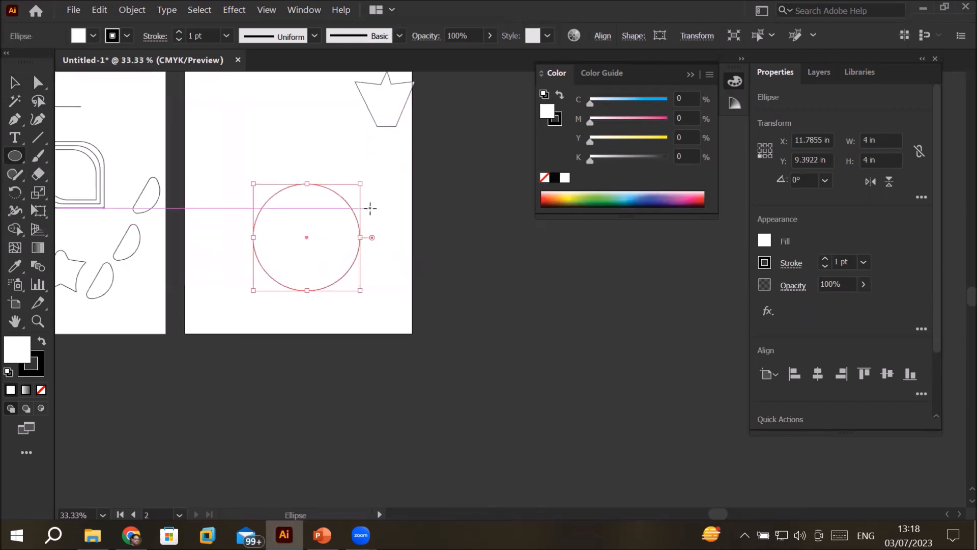
pyautogui.scroll(2, 371, 207)
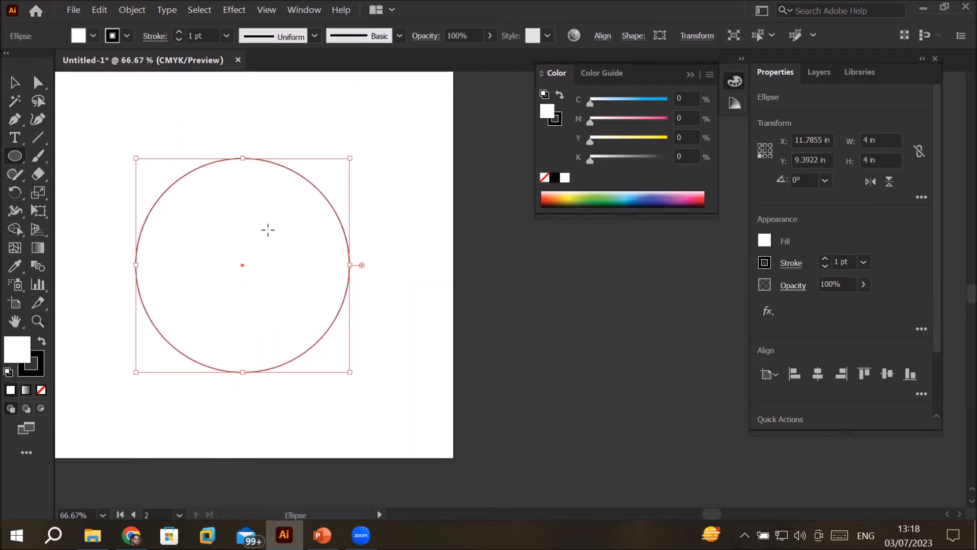
pyautogui.click(39, 84)
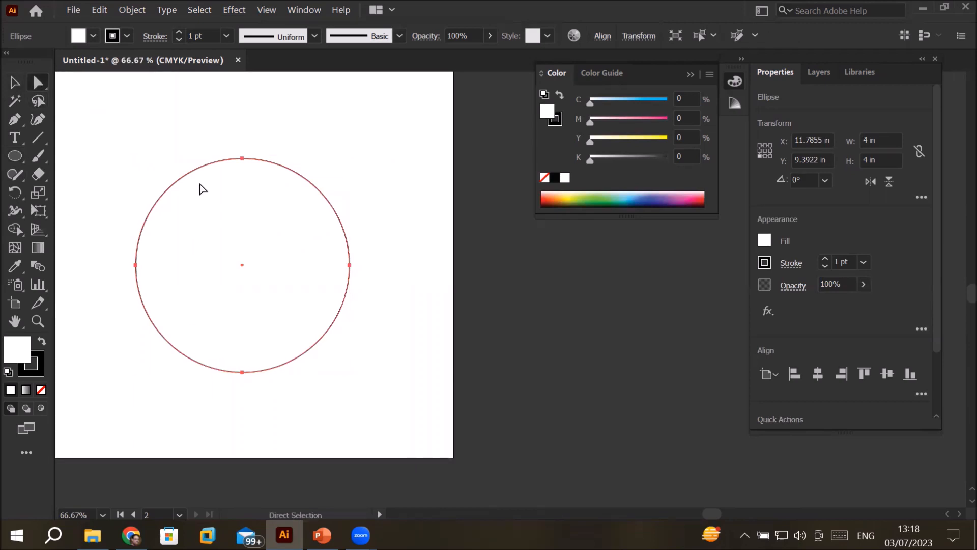
pyautogui.click(243, 158)
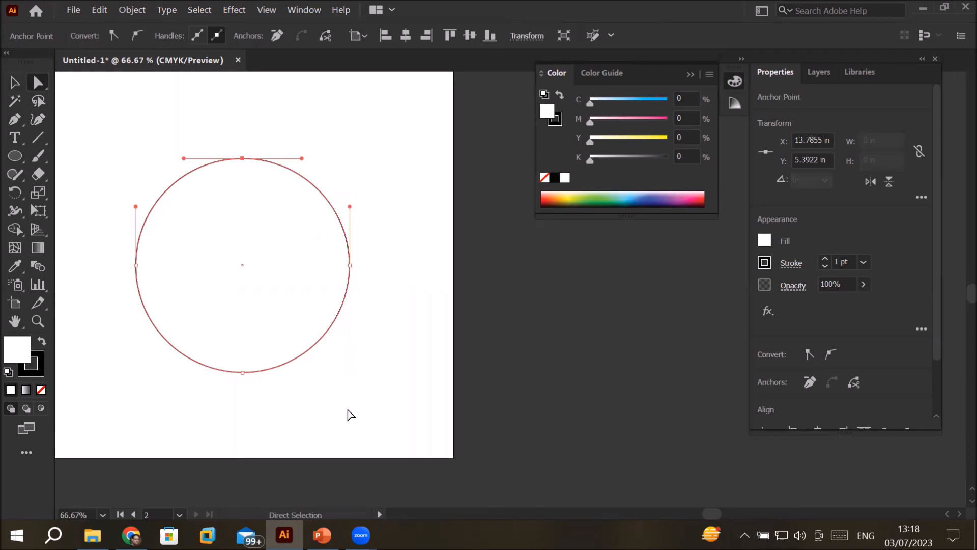
pyautogui.click(349, 265)
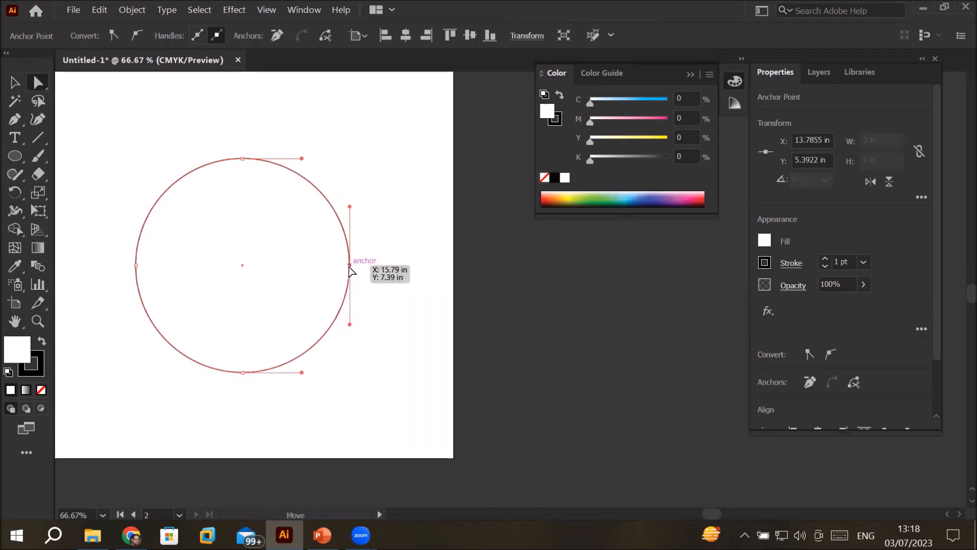
# Step: Pull the handles between the circle's right and bottom anchor points inward, turning its lower-right side into a concave curve
pyautogui.click(243, 372)
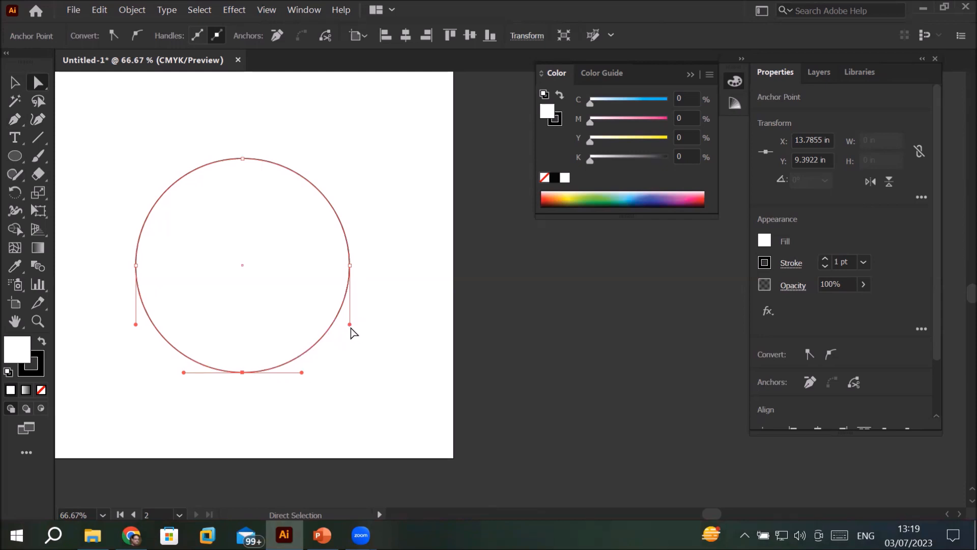
pyautogui.moveTo(350, 324); pyautogui.dragTo(315, 321)
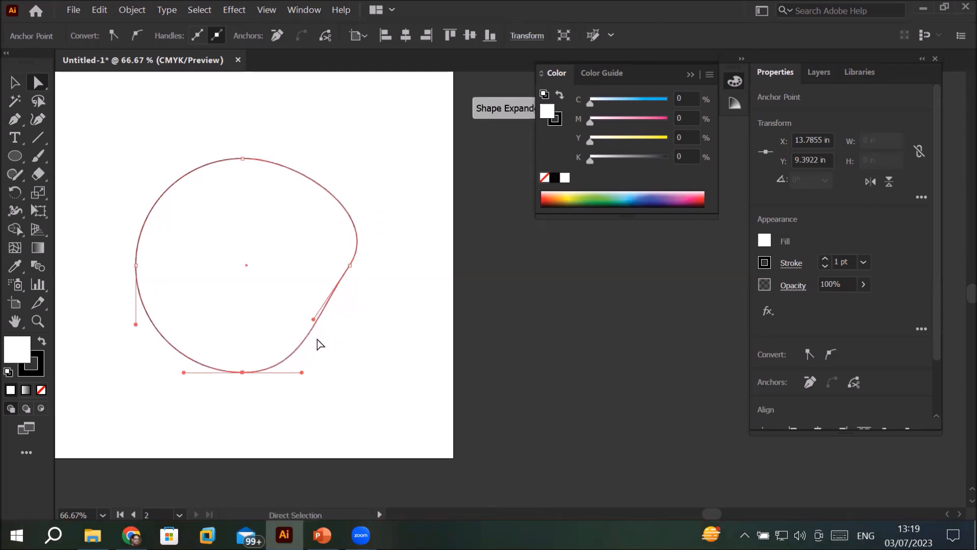
pyautogui.moveTo(302, 372); pyautogui.dragTo(300, 322)
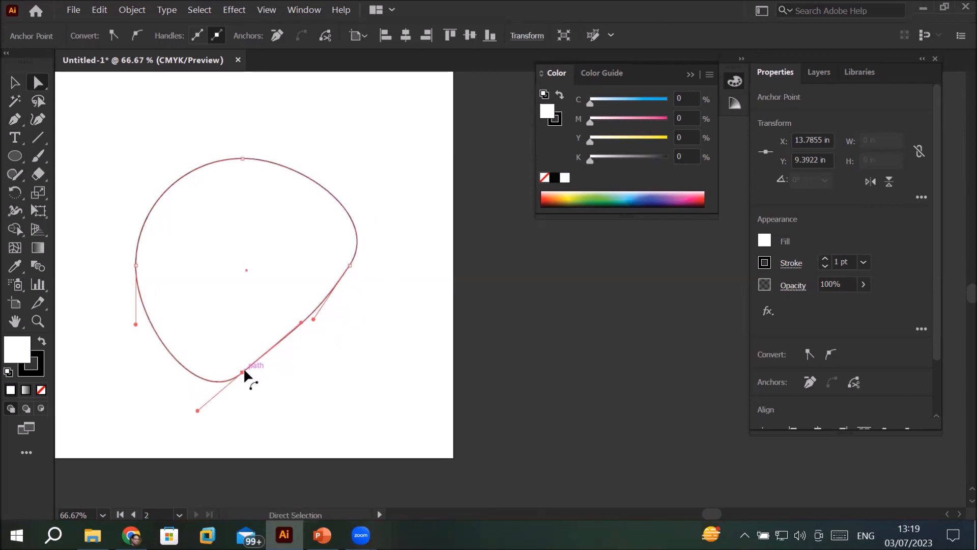
pyautogui.moveTo(313, 319); pyautogui.dragTo(253, 250)
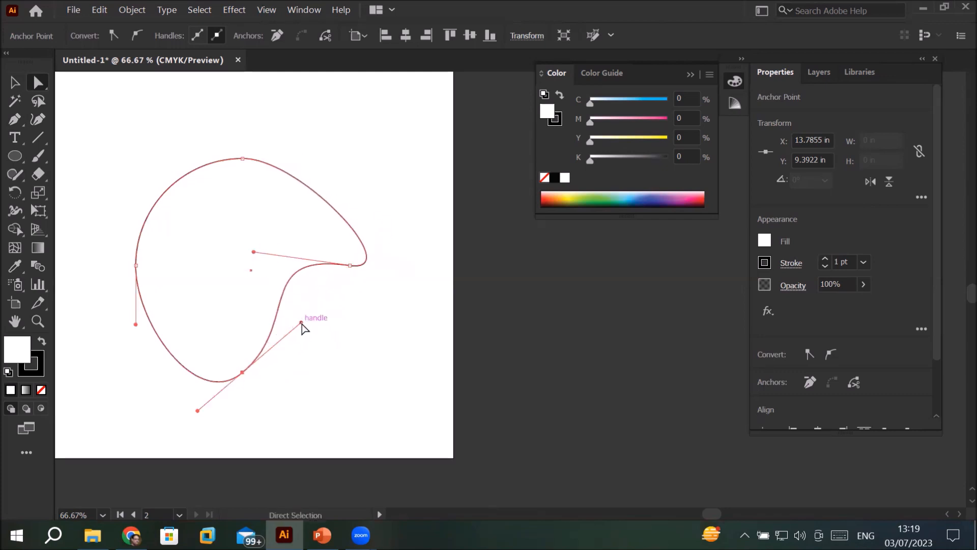
pyautogui.click(279, 307)
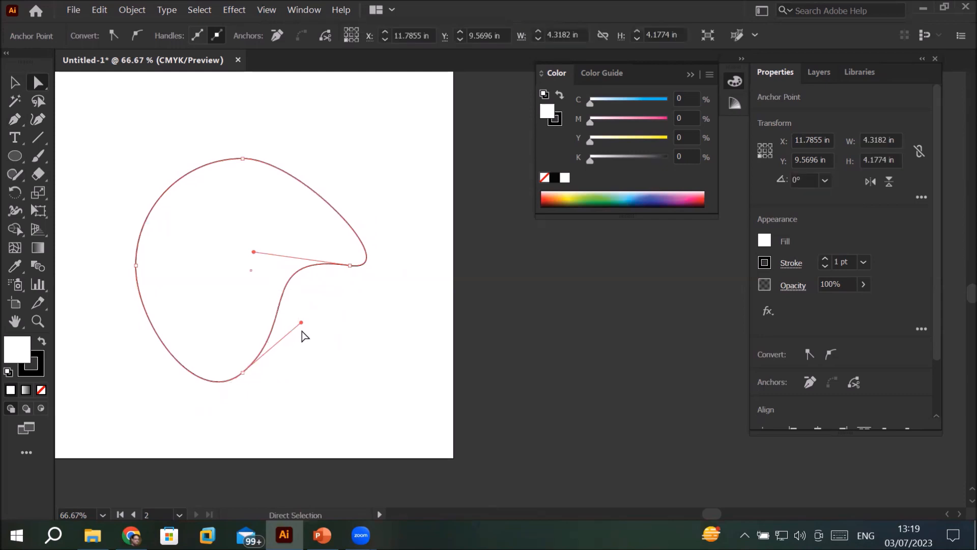
pyautogui.moveTo(301, 323); pyautogui.dragTo(220, 295)
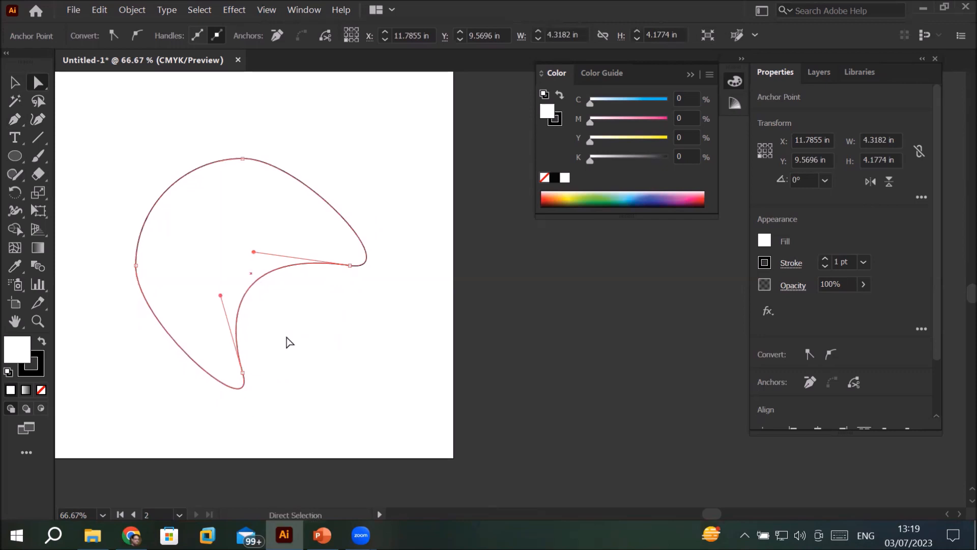
# Step: Swing the top anchor point's direction handles inward to make a concave edge, and return them to nearly horizontal
pyautogui.click(15, 82)
pyautogui.click(373, 444)
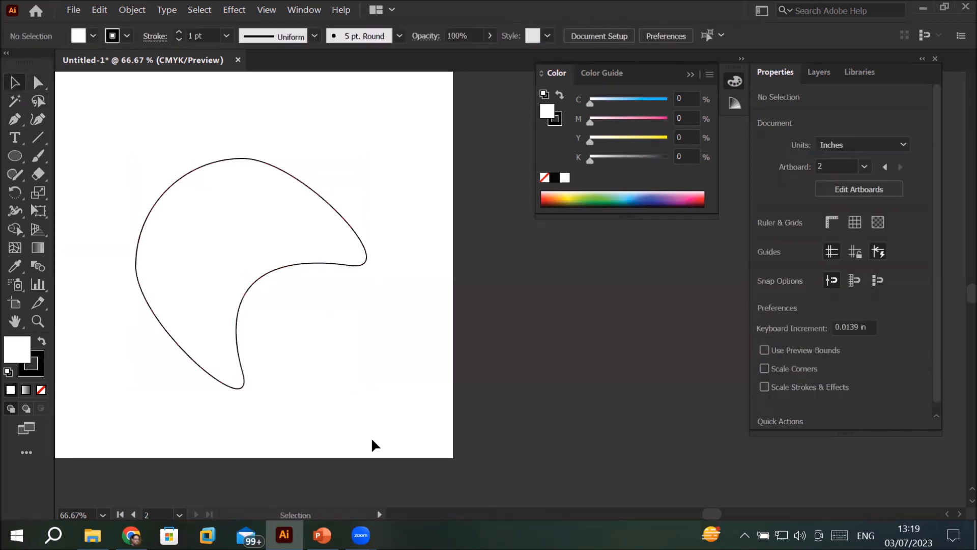
pyautogui.click(257, 162)
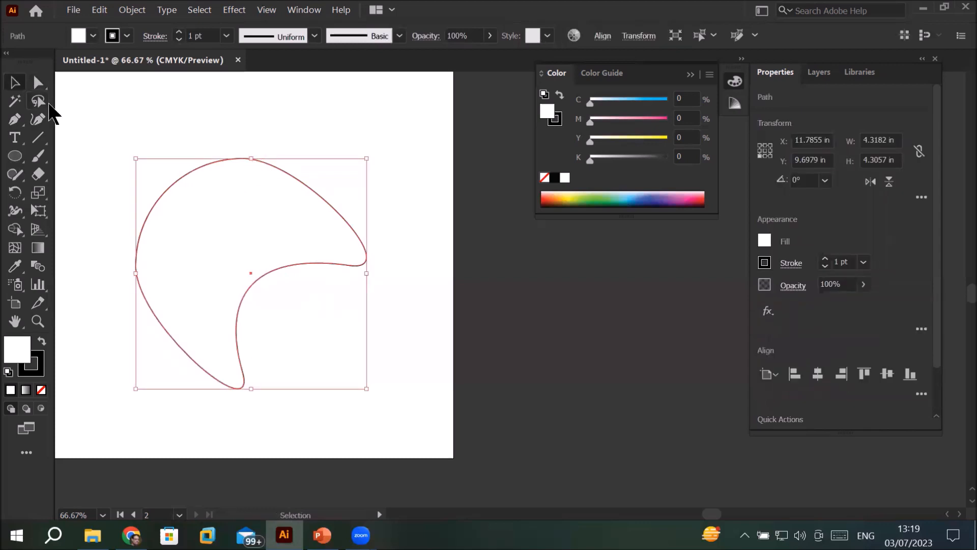
pyautogui.click(38, 83)
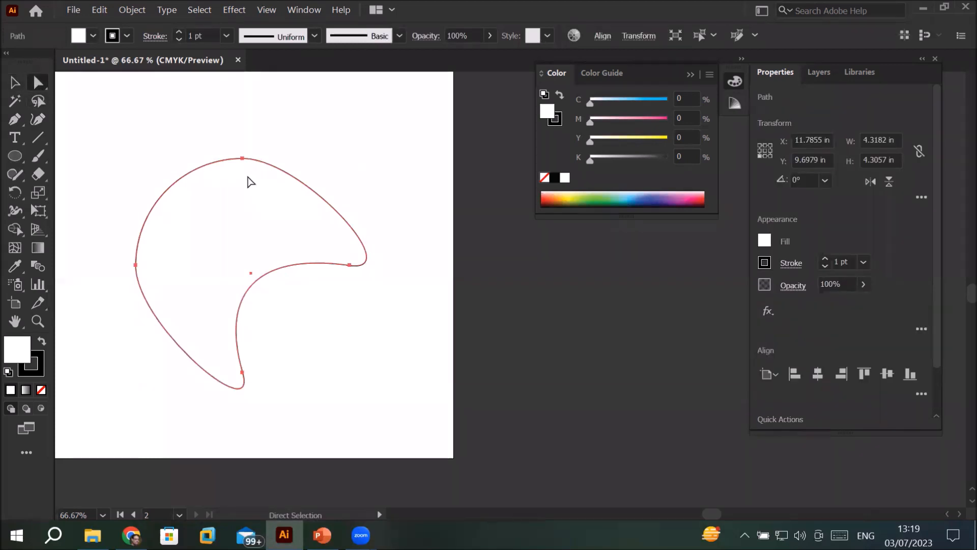
pyautogui.click(243, 159)
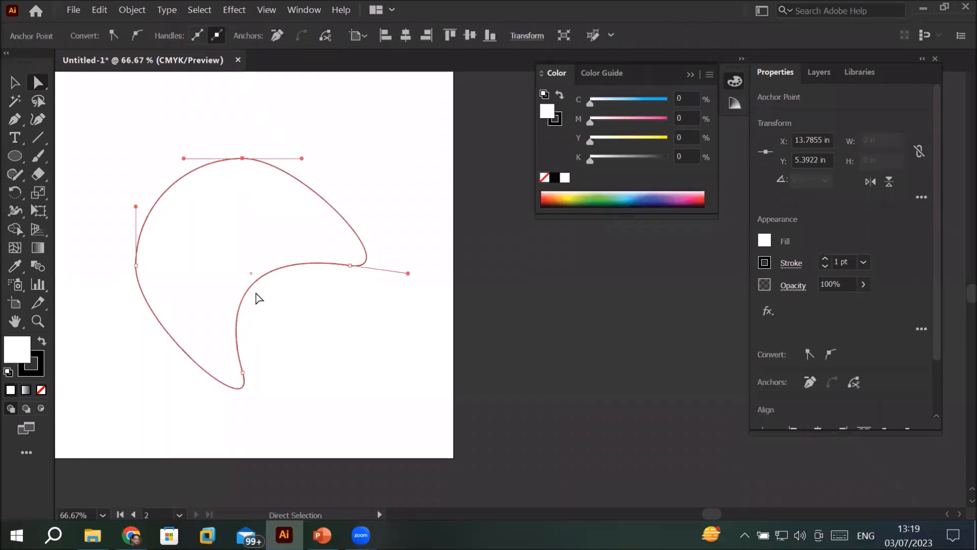
pyautogui.moveTo(300, 159); pyautogui.dragTo(261, 242)
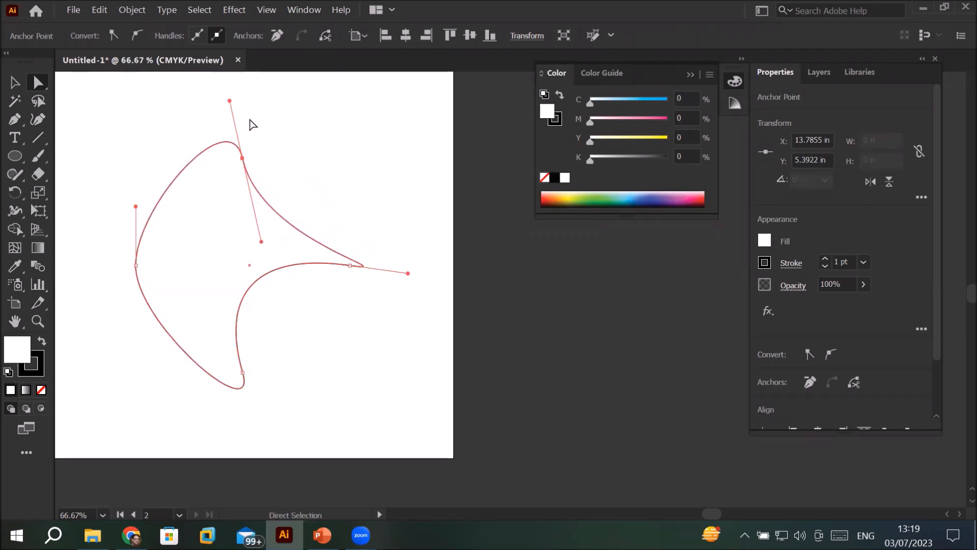
pyautogui.moveTo(231, 101); pyautogui.dragTo(195, 158)
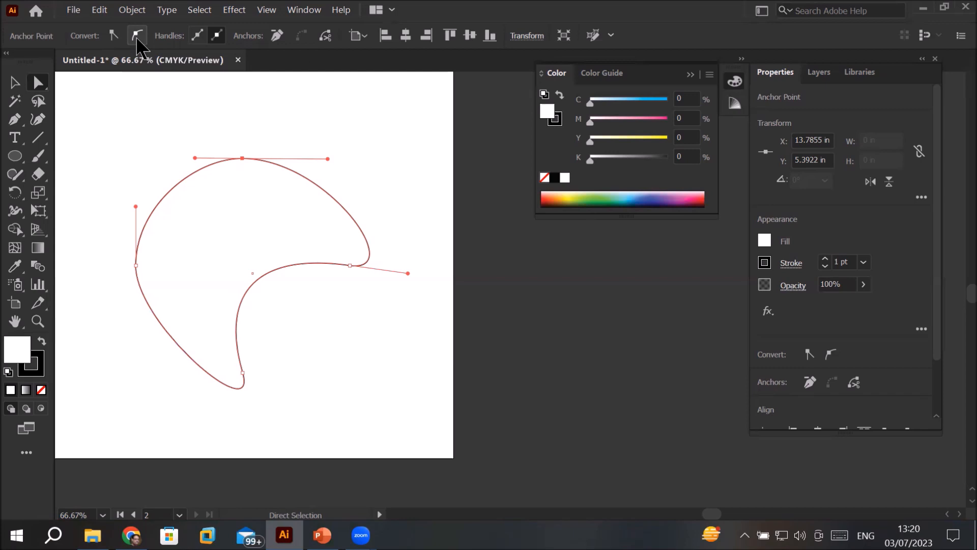
# Step: Convert the shape's top anchor point back and forth between corner and smooth, leaving it smooth
pyautogui.click(242, 158)
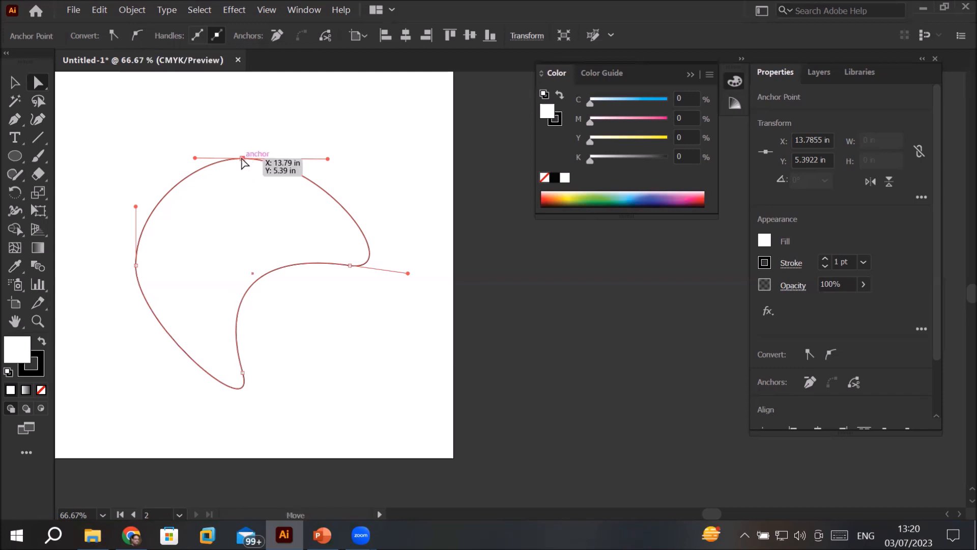
pyautogui.click(112, 35)
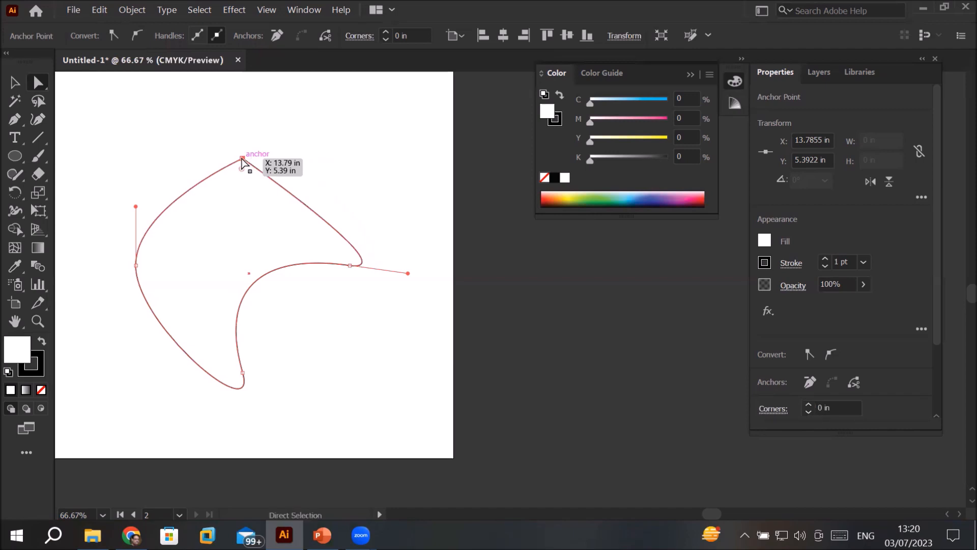
pyautogui.click(137, 35)
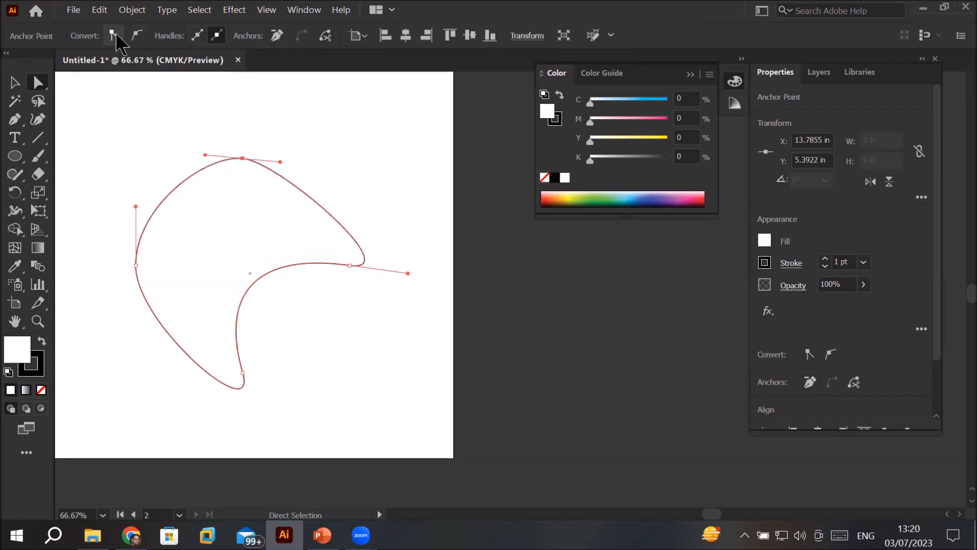
pyautogui.click(114, 34)
pyautogui.click(137, 36)
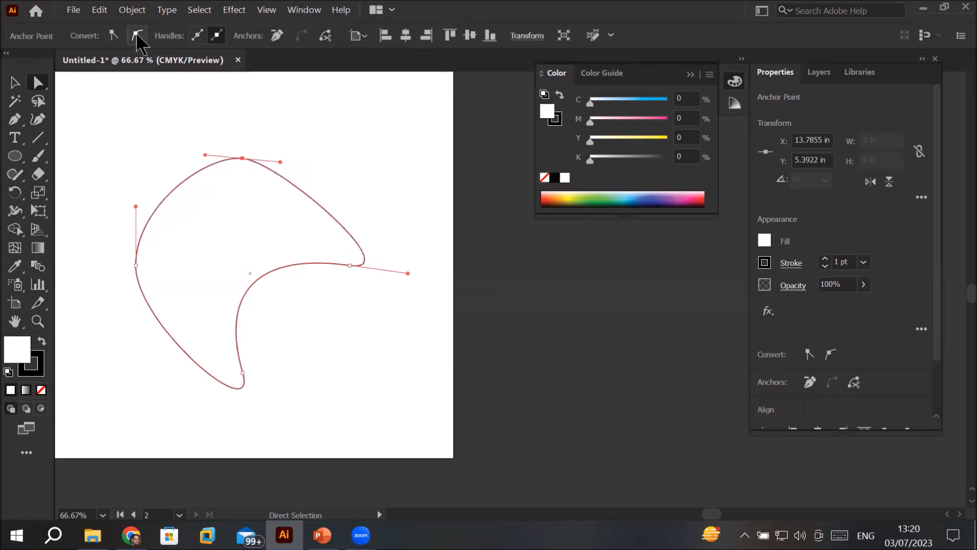
pyautogui.click(113, 34)
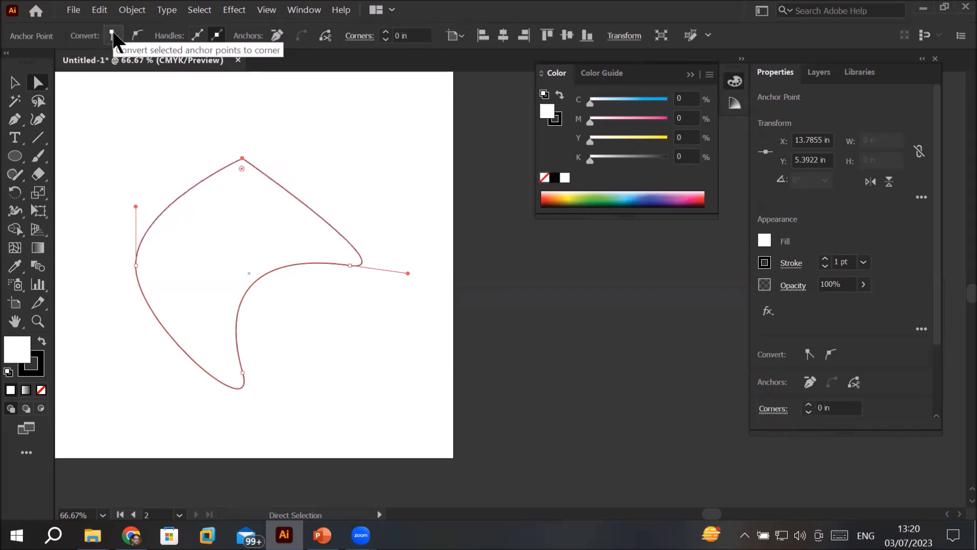
pyautogui.click(137, 34)
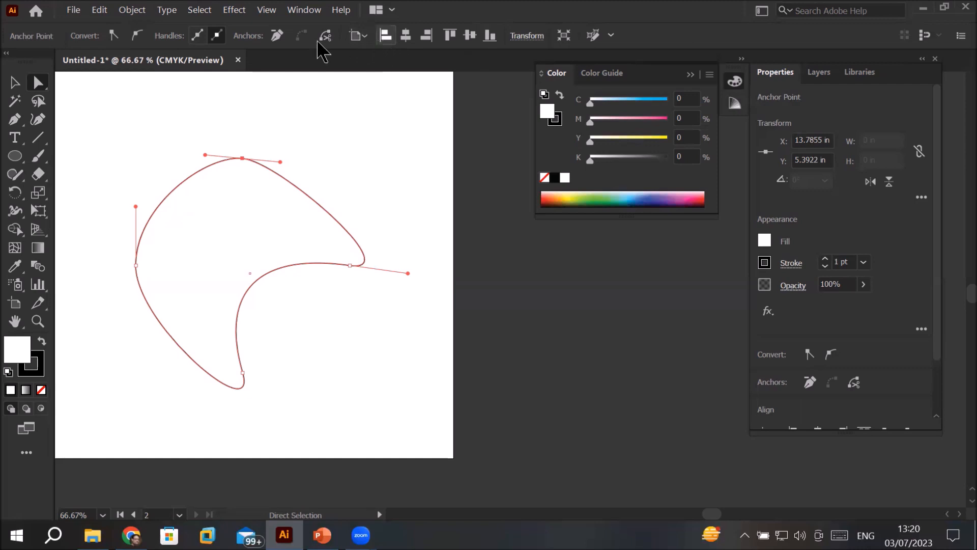
# Step: Delete the shape's left anchor point and the rest of the open path
pyautogui.click(138, 270)
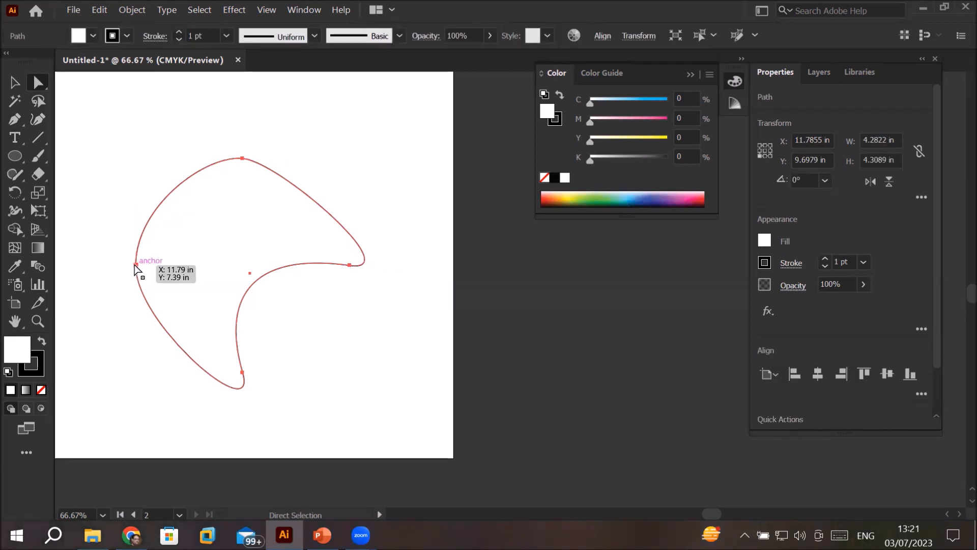
pyautogui.click(135, 265)
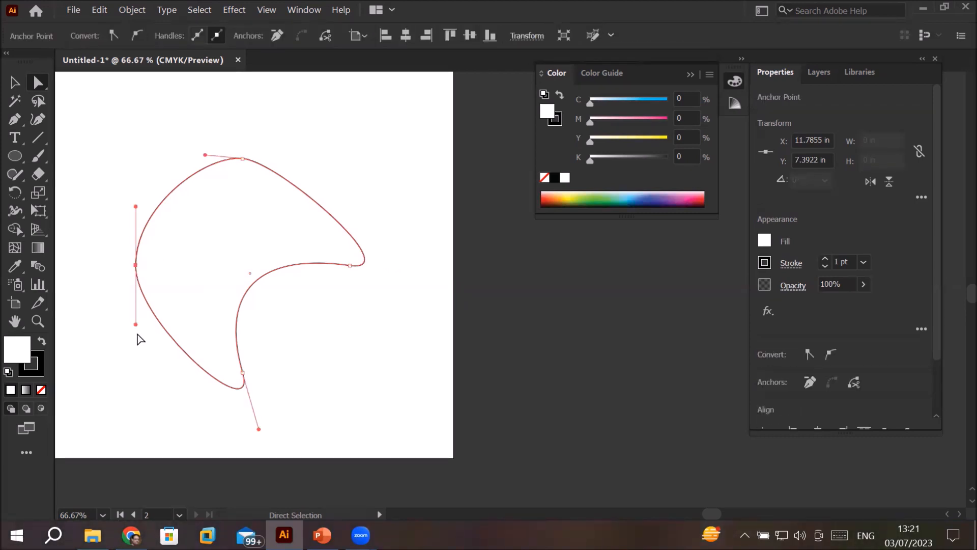
pyautogui.press('Delete')
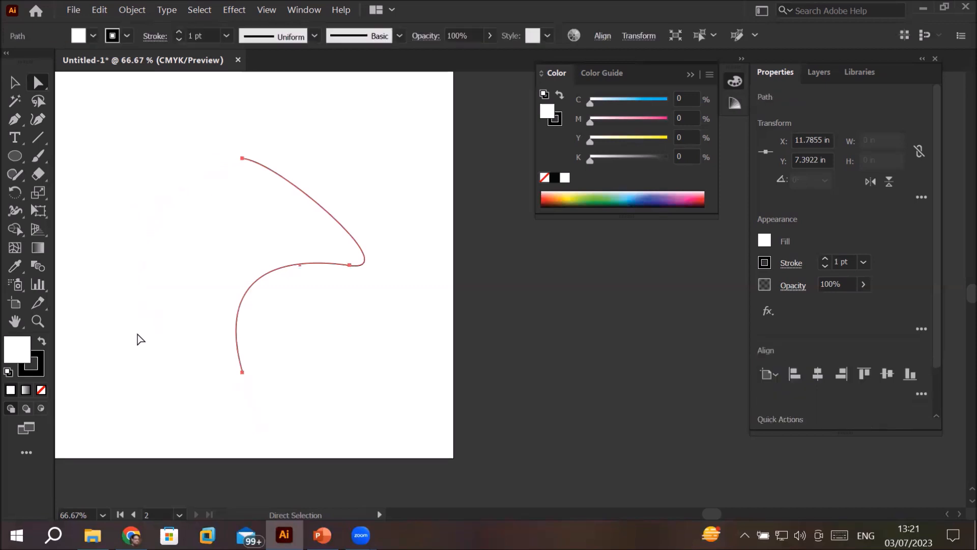
pyautogui.moveTo(171, 123); pyautogui.dragTo(390, 399)
pyautogui.press('Delete')
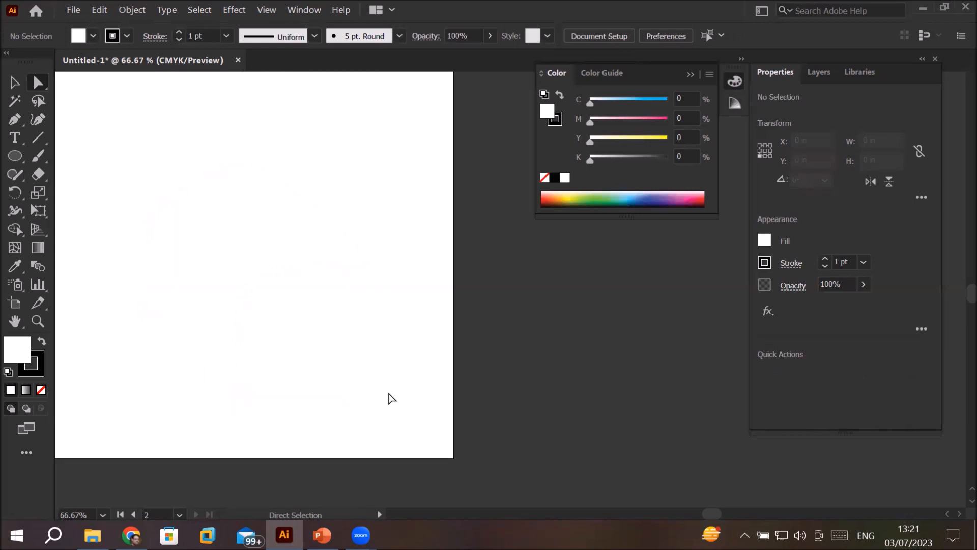
# Step: Draw a circle about 3.83 in in diameter on the second artboard and delete its left anchor point
pyautogui.click(15, 156)
pyautogui.moveTo(168, 150); pyautogui.dragTo(371, 355)
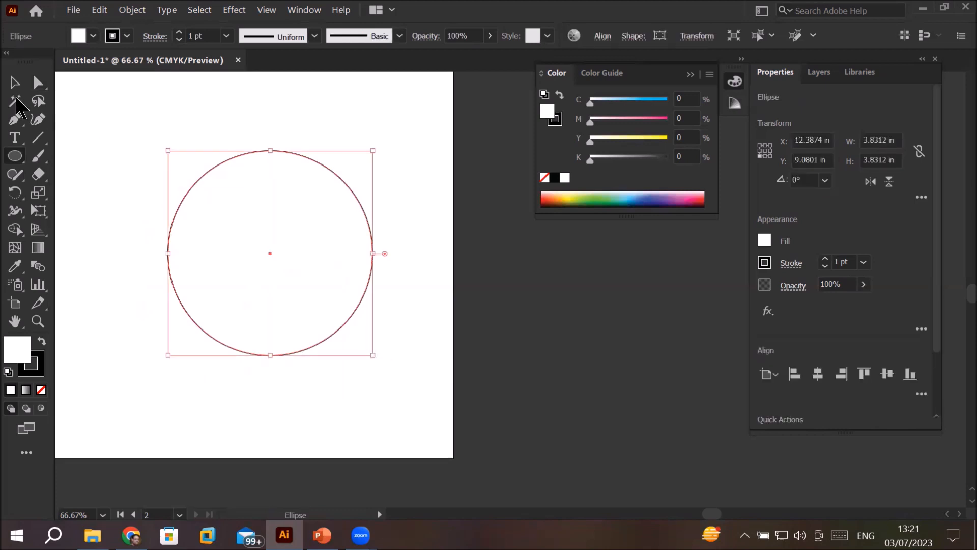
pyautogui.click(38, 84)
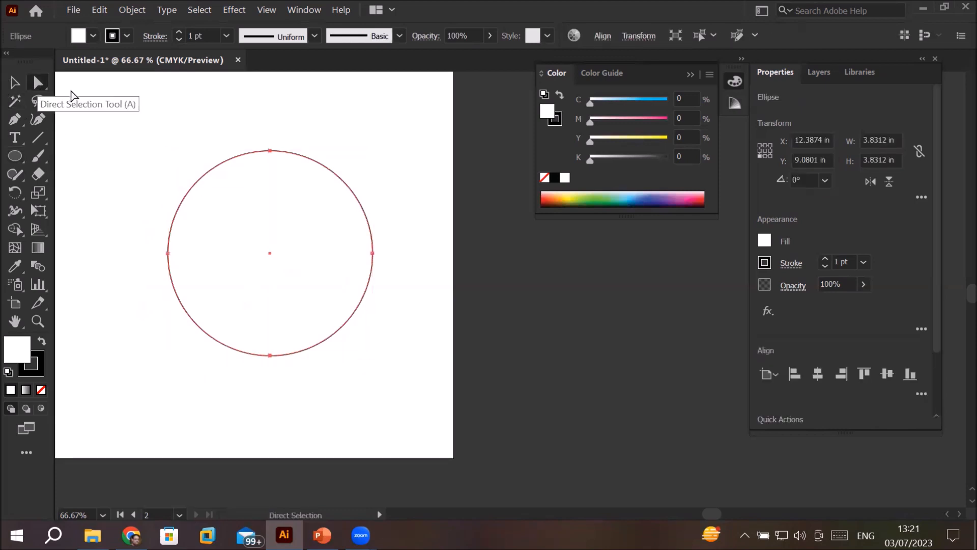
pyautogui.click(168, 253)
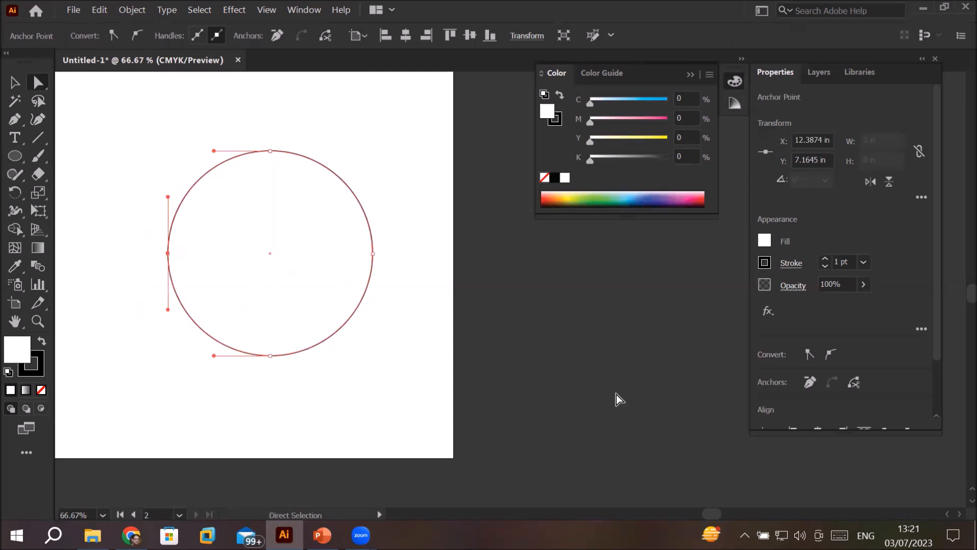
pyautogui.press('Delete')
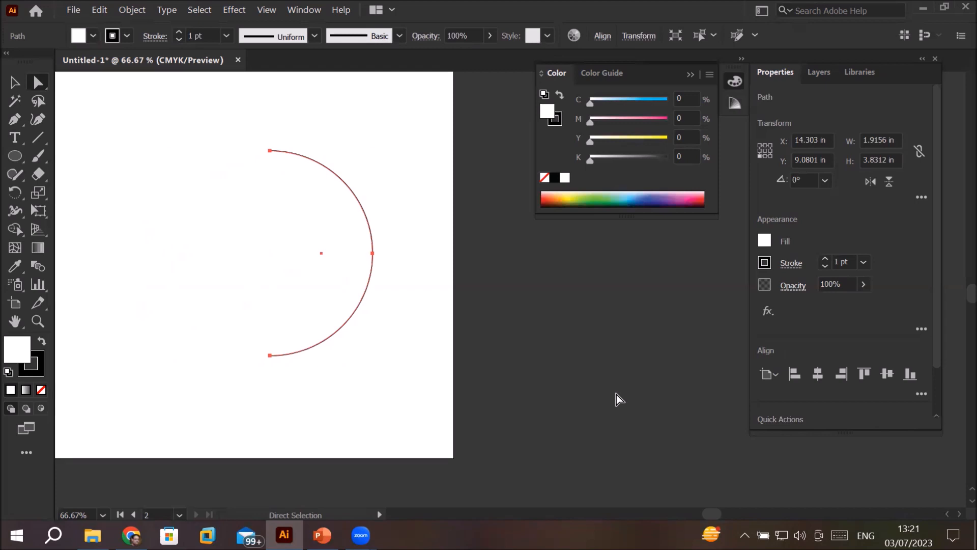
# Step: Delete the half circle's top and right anchor points with Direct Selection, leaving only the bottom stray point
pyautogui.click(270, 150)
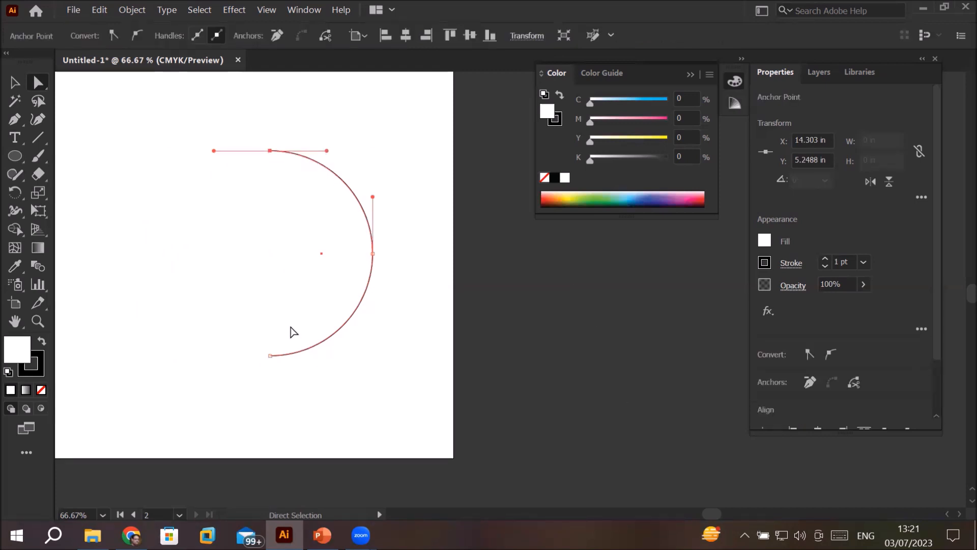
pyautogui.press('Delete')
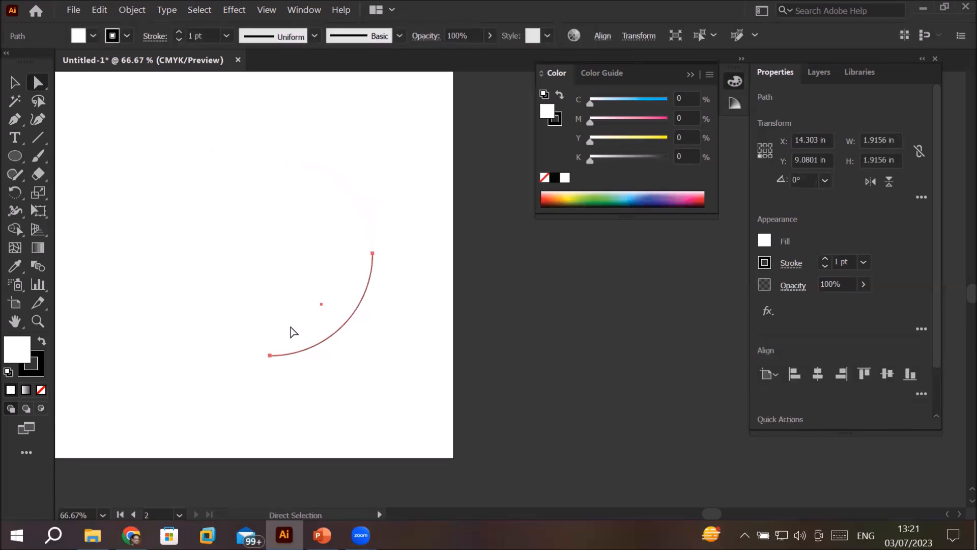
pyautogui.click(15, 82)
pyautogui.click(201, 206)
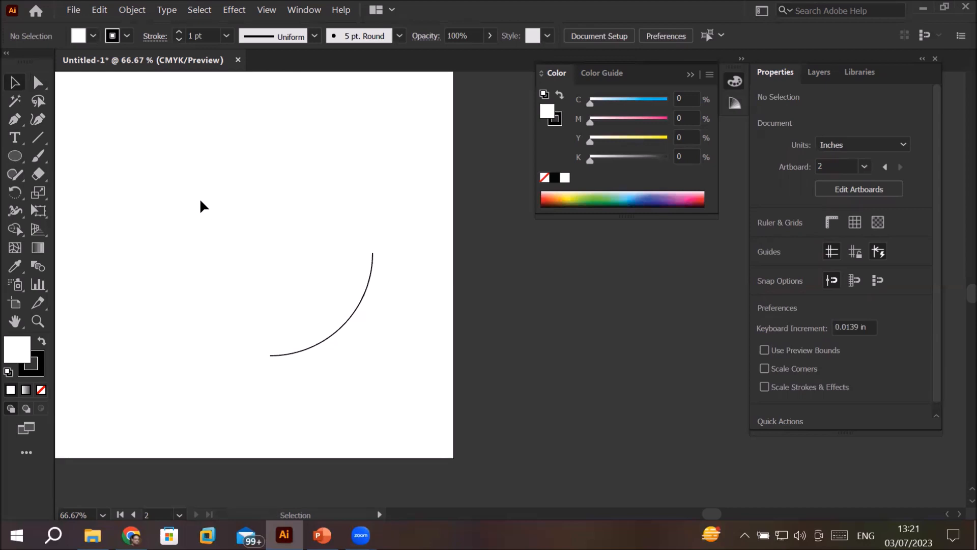
pyautogui.click(373, 255)
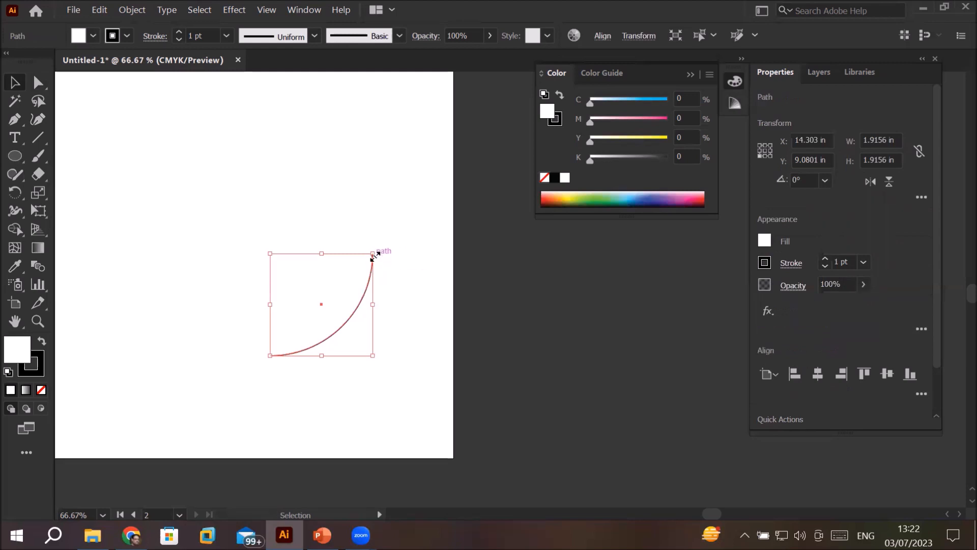
pyautogui.click(38, 82)
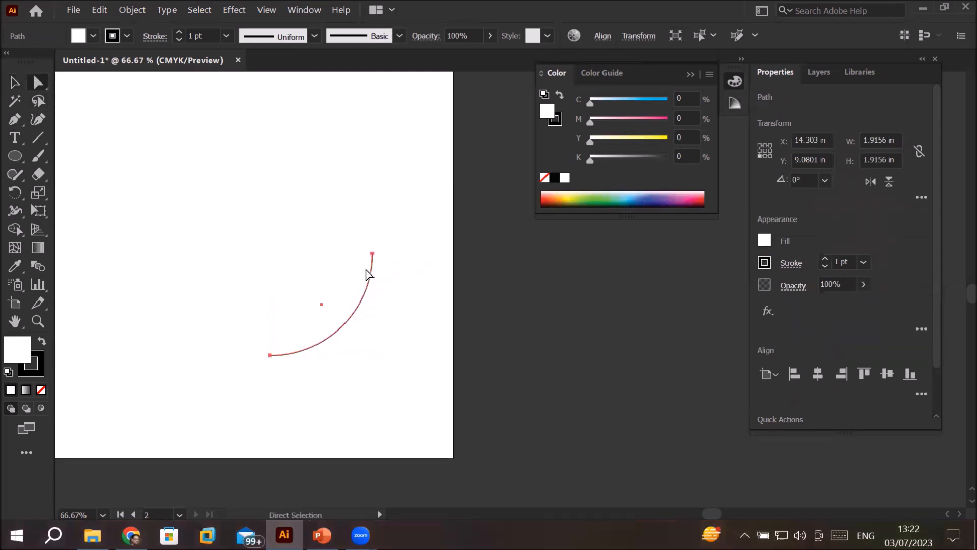
pyautogui.click(373, 253)
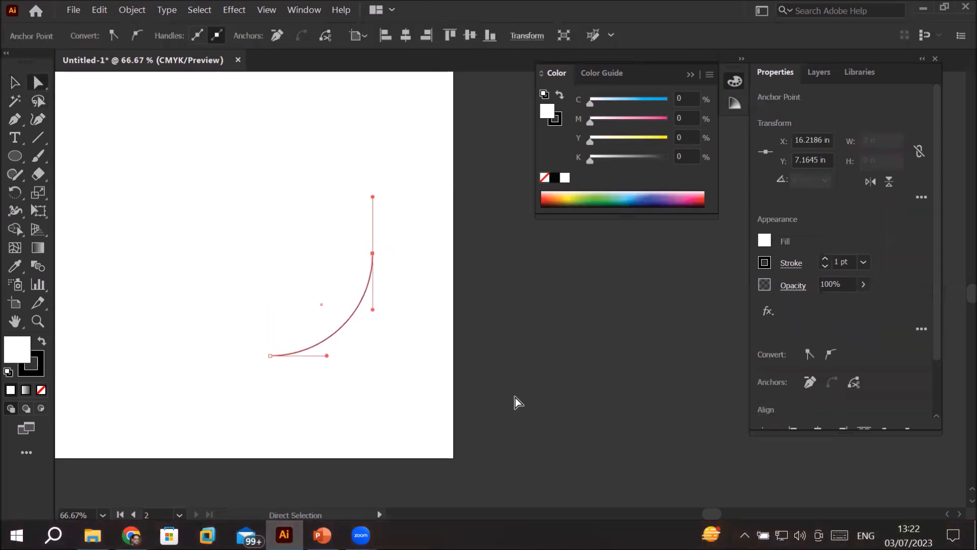
pyautogui.press('Delete')
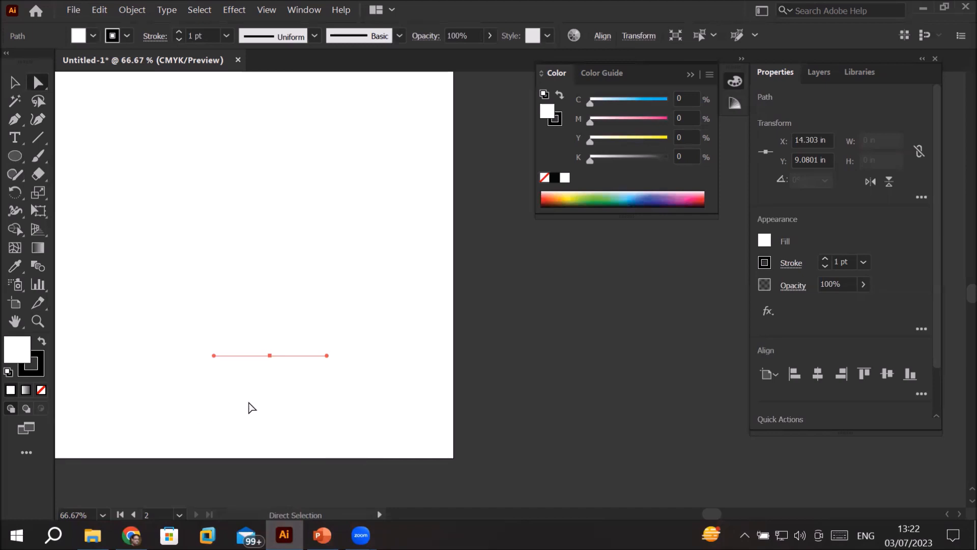
# Step: Deselect the stray anchor point and look up the Clean Up path command without running it
pyautogui.scroll(2, 274, 400)
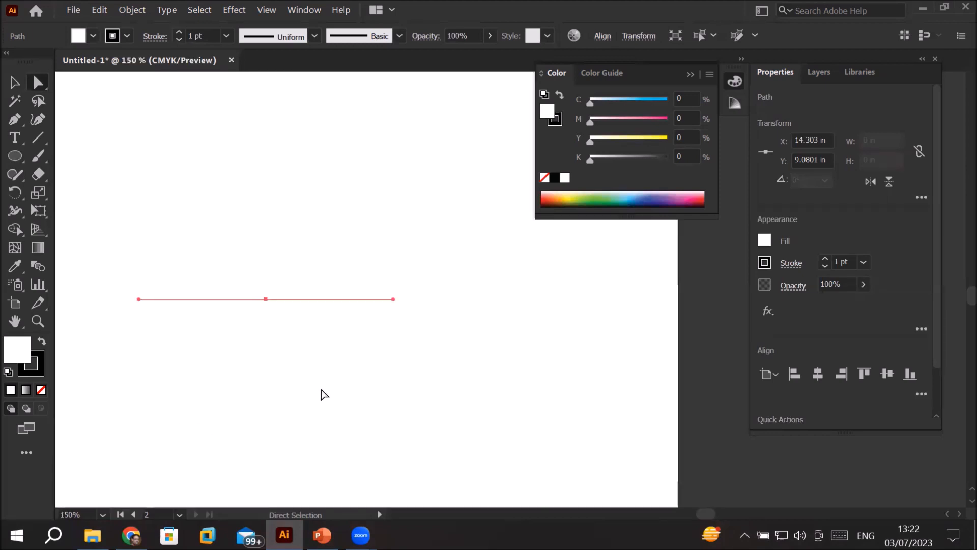
pyautogui.click(438, 375)
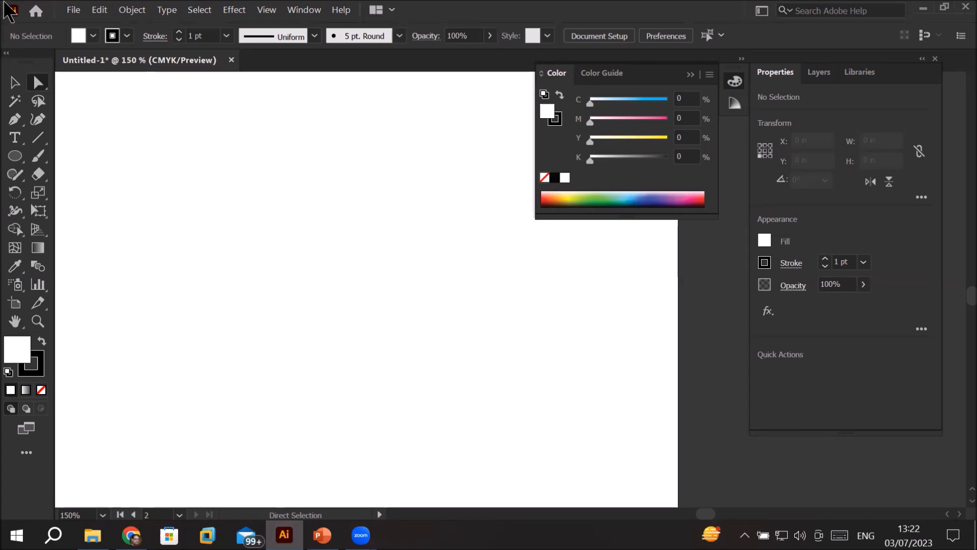
pyautogui.click(136, 12)
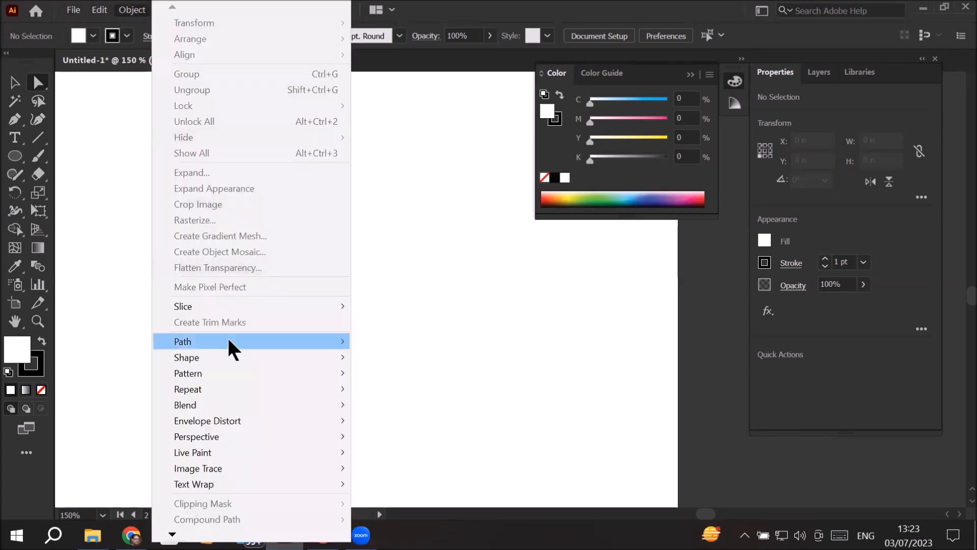
pyautogui.moveTo(229, 341)
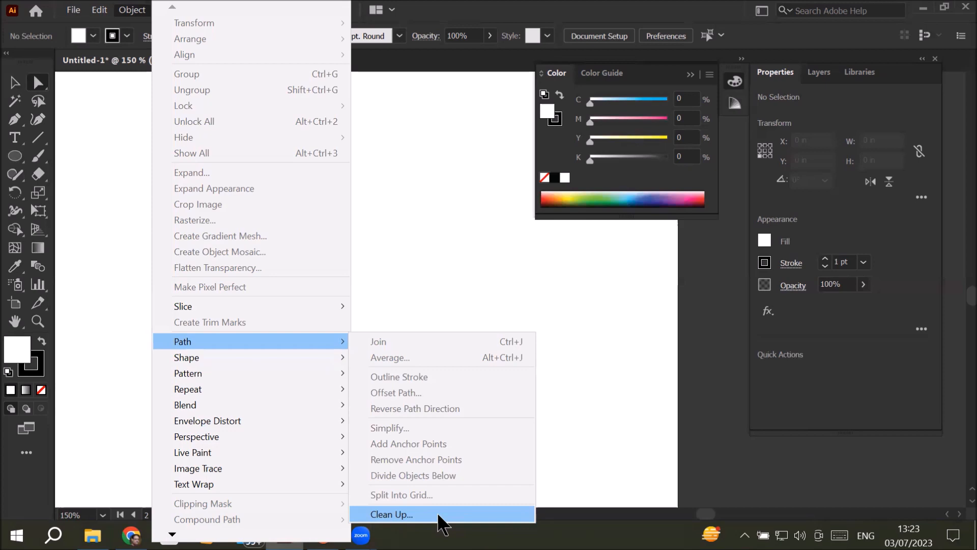
pyautogui.click(428, 329)
# Step: Select the unseen stray anchor point with a Direct Selection marquee and delete it
pyautogui.moveTo(167, 138); pyautogui.dragTo(552, 440)
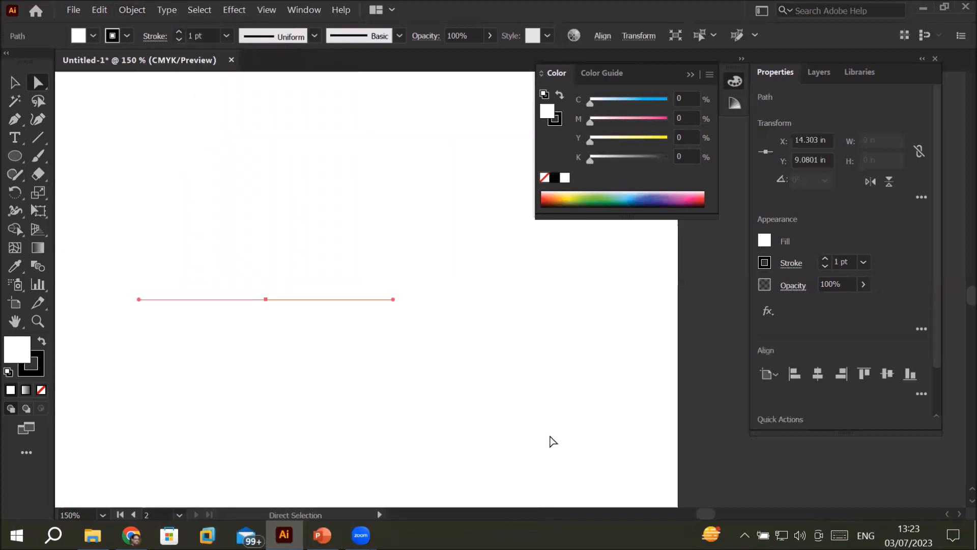
pyautogui.press('Delete')
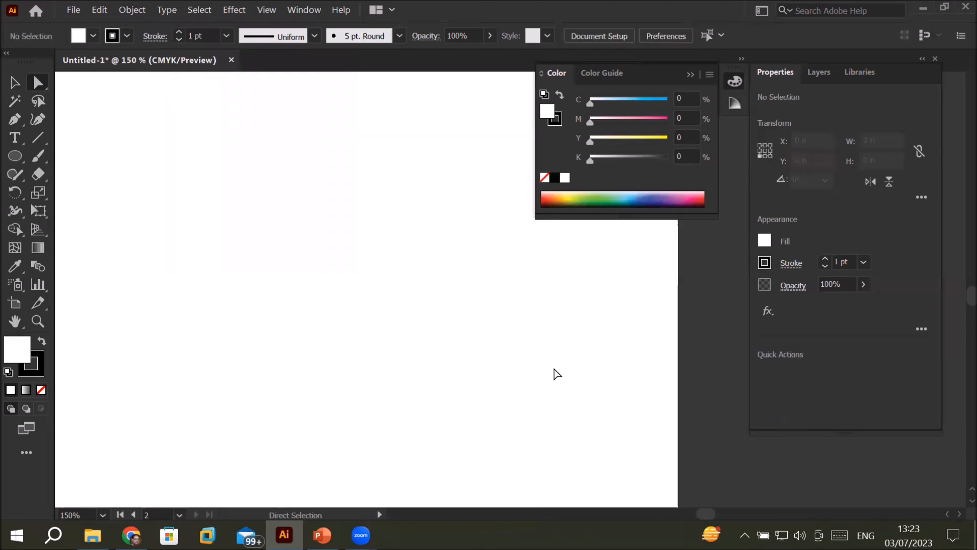
# Step: Reselect the stray anchor point and locate its path entry under Layer 2 in the layer list
pyautogui.moveTo(114, 135); pyautogui.dragTo(625, 436)
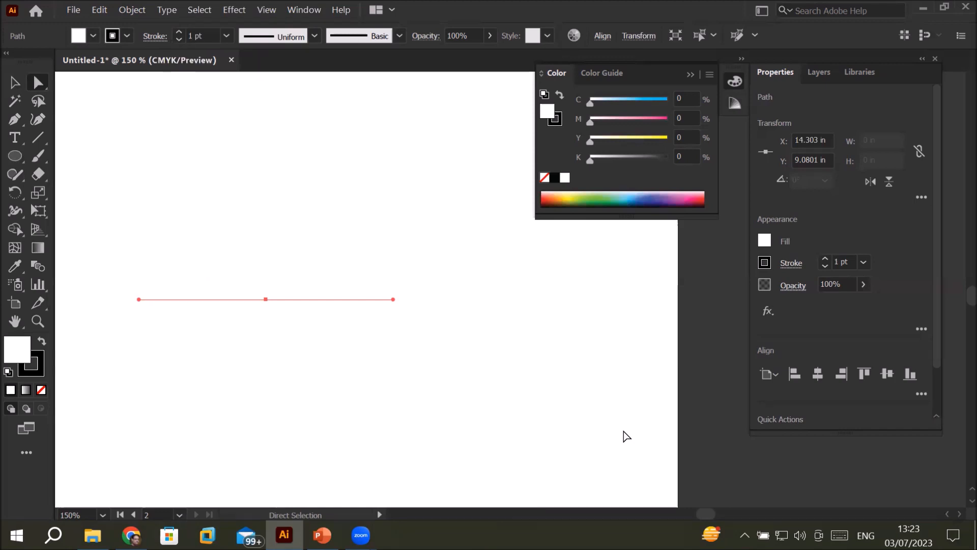
pyautogui.click(819, 74)
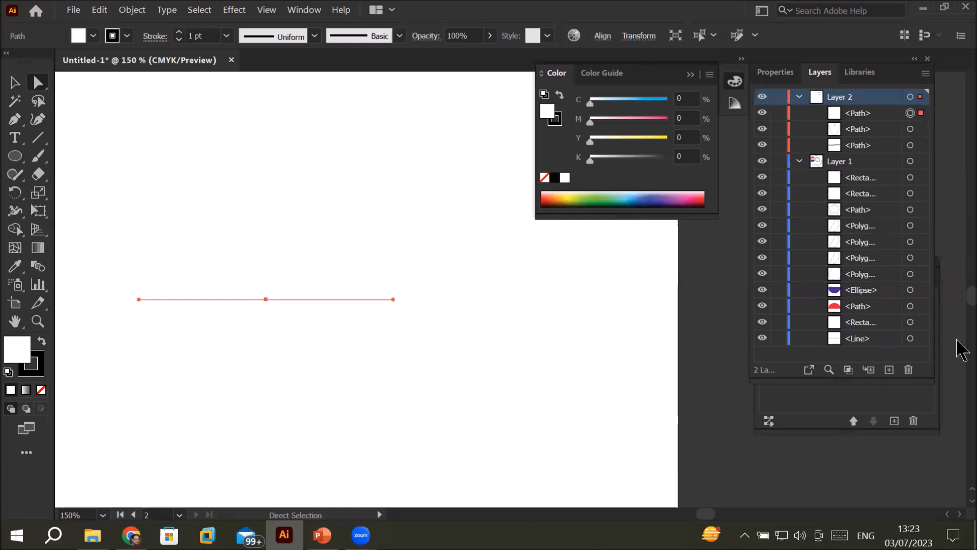
pyautogui.click(922, 130)
pyautogui.click(920, 114)
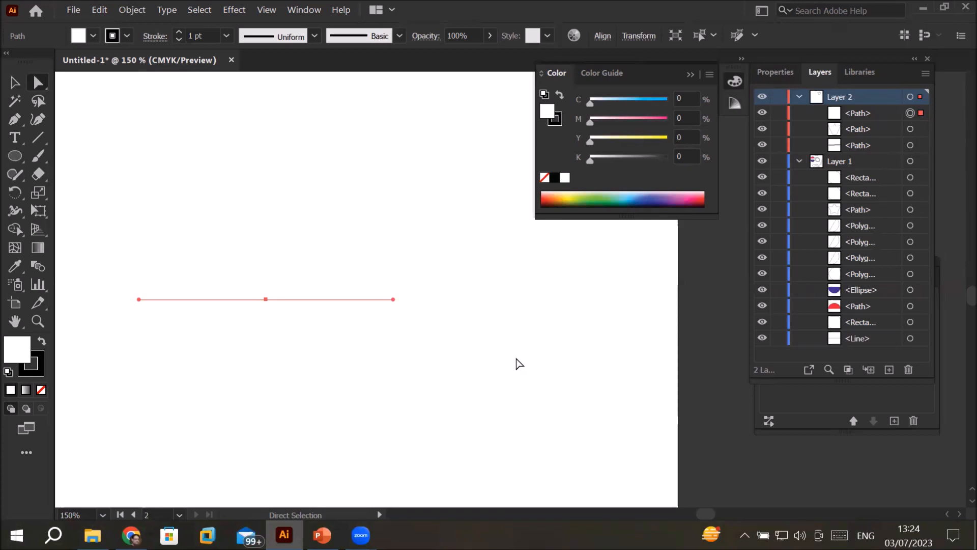
# Step: Examine each path in Layer 2 by selecting its art in turn, ending with the topmost stray path
pyautogui.scroll(-3, 416, 374)
pyautogui.scroll(-2, 441, 315)
pyautogui.scroll(1, 474, 216)
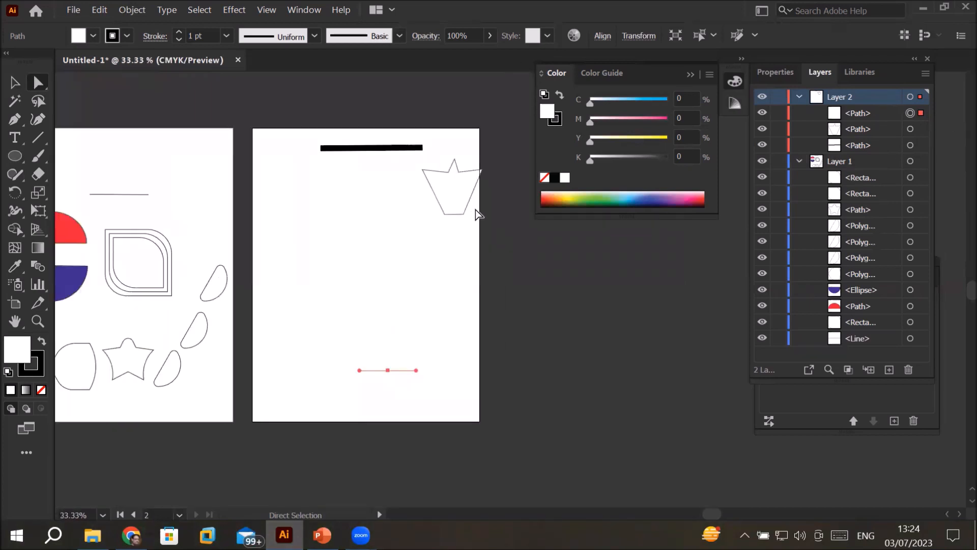
pyautogui.click(921, 129)
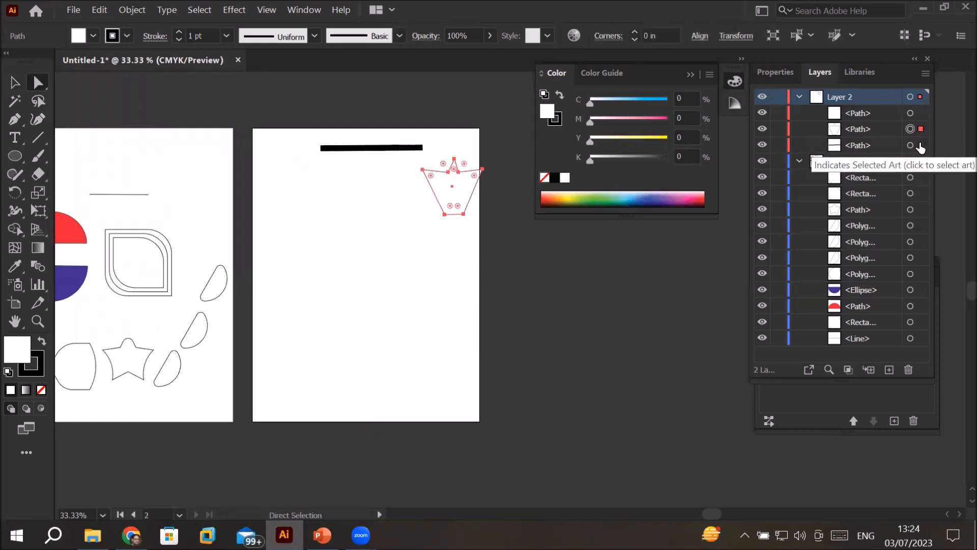
pyautogui.click(921, 146)
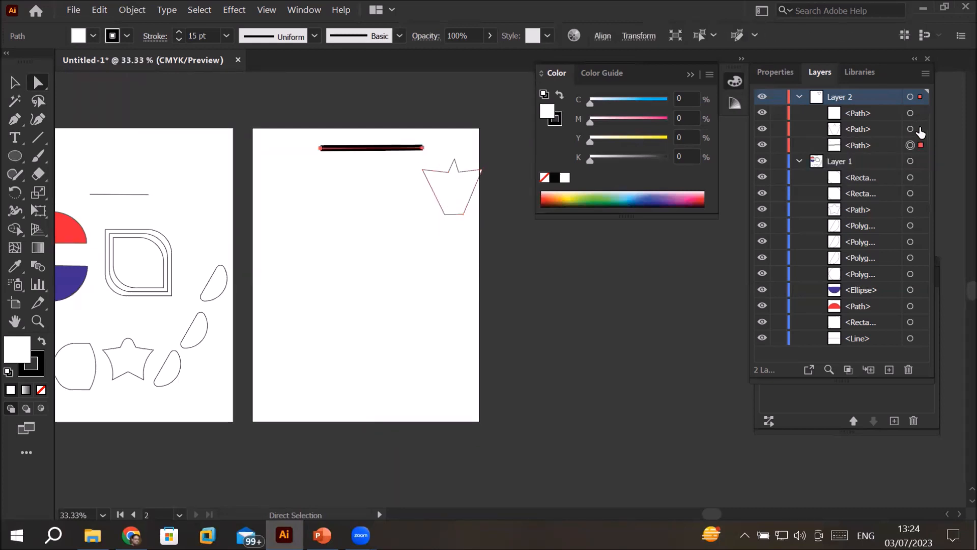
pyautogui.click(921, 129)
pyautogui.click(921, 113)
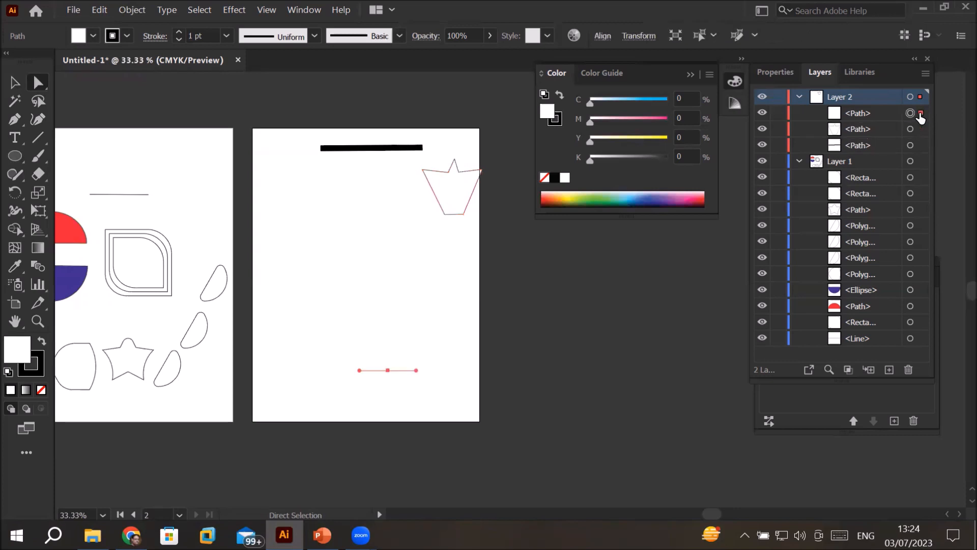
pyautogui.scroll(4, 383, 397)
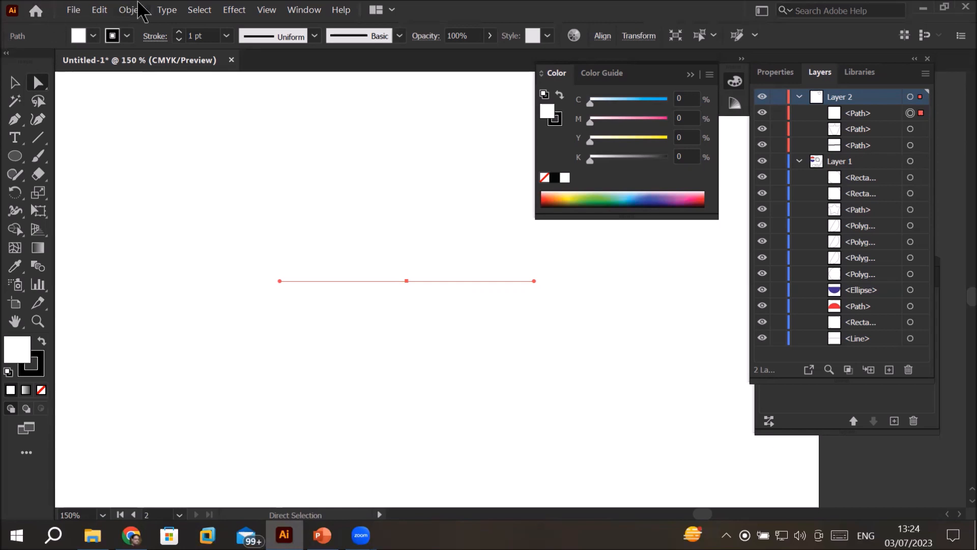
# Step: Clean up the artwork's paths, deleting Stray Points, Unpainted Objects and Empty Text Paths
pyautogui.click(134, 16)
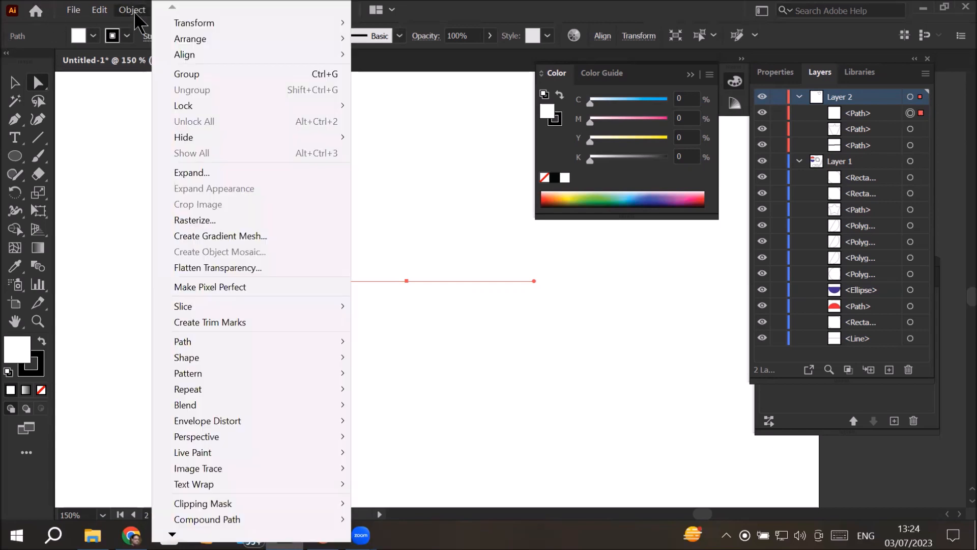
pyautogui.moveTo(267, 351)
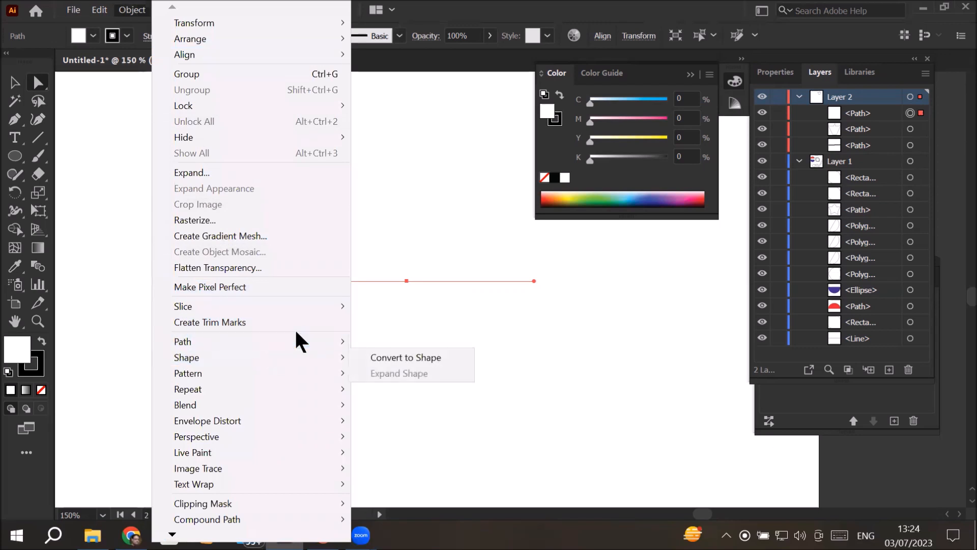
pyautogui.moveTo(296, 339)
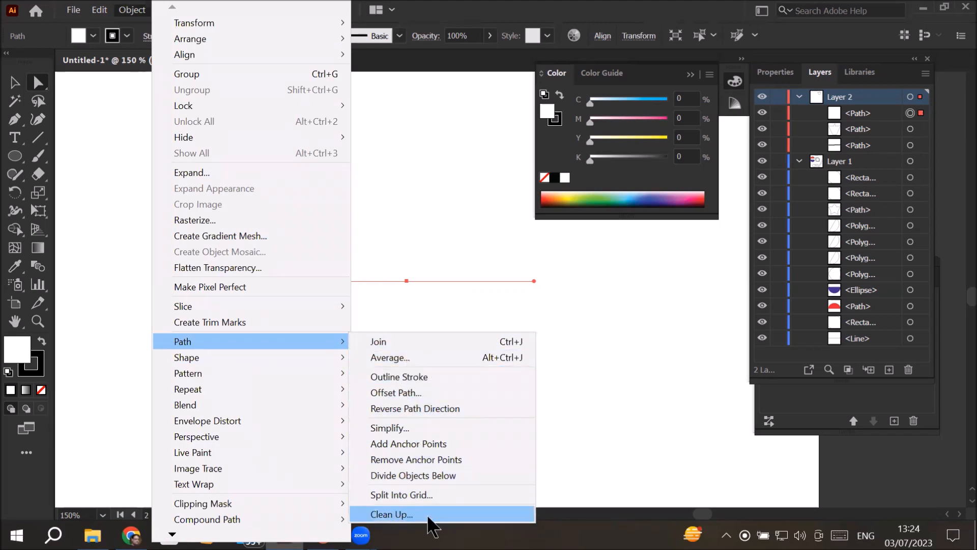
pyautogui.click(412, 514)
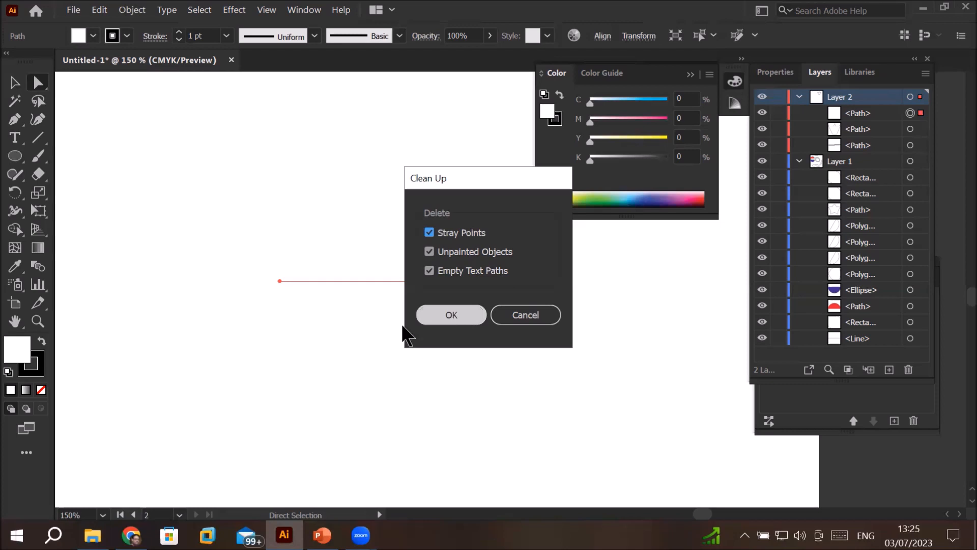
pyautogui.moveTo(462, 187); pyautogui.dragTo(585, 103)
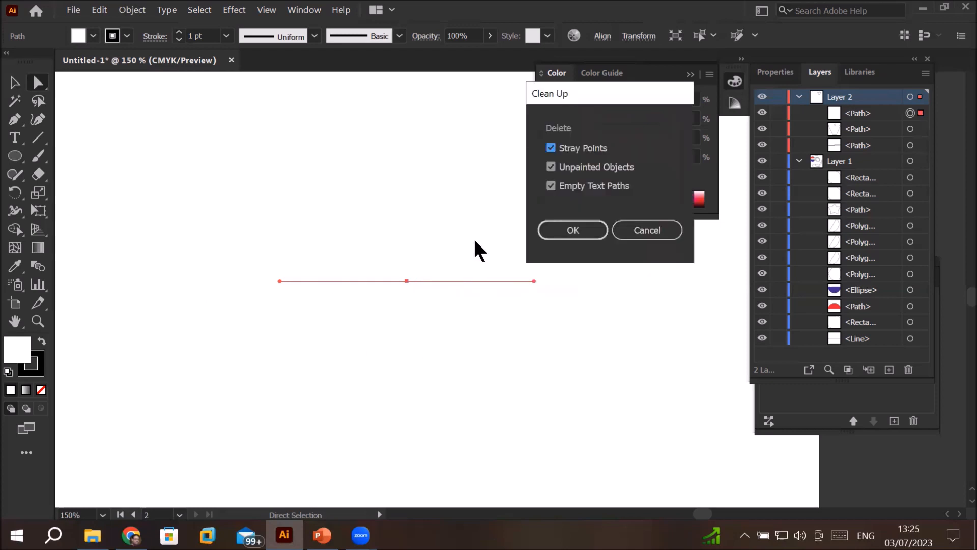
pyautogui.click(587, 228)
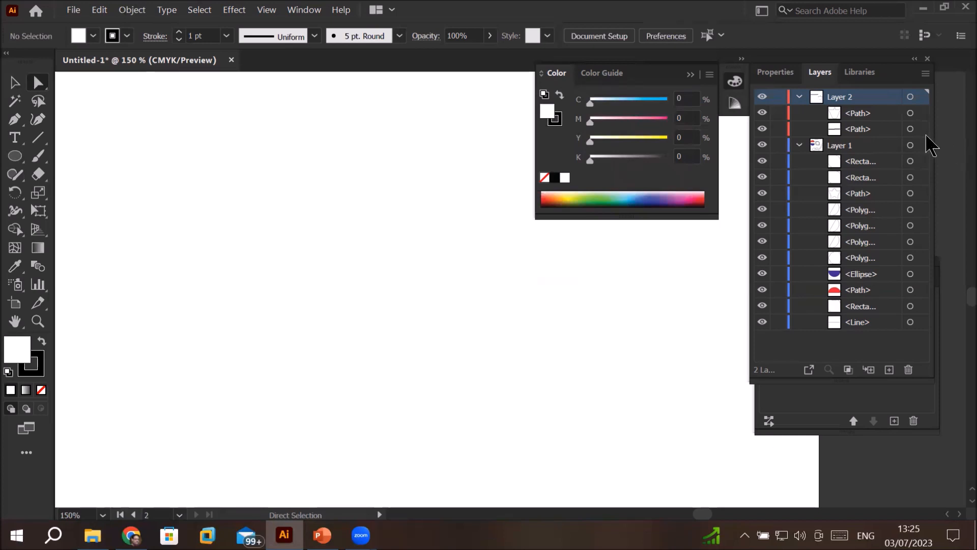
# Step: Check the paths remaining in Layer 2 by alternately selecting the crown-like shape and the thick line
pyautogui.click(921, 118)
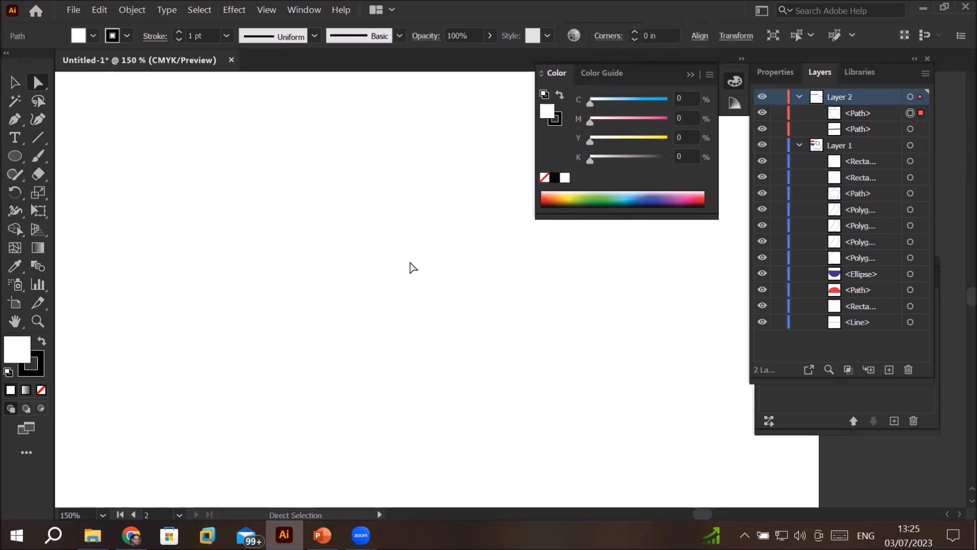
pyautogui.scroll(-2, 411, 266)
pyautogui.scroll(-1, 384, 179)
pyautogui.moveTo(383, 138); pyautogui.dragTo(356, 310)
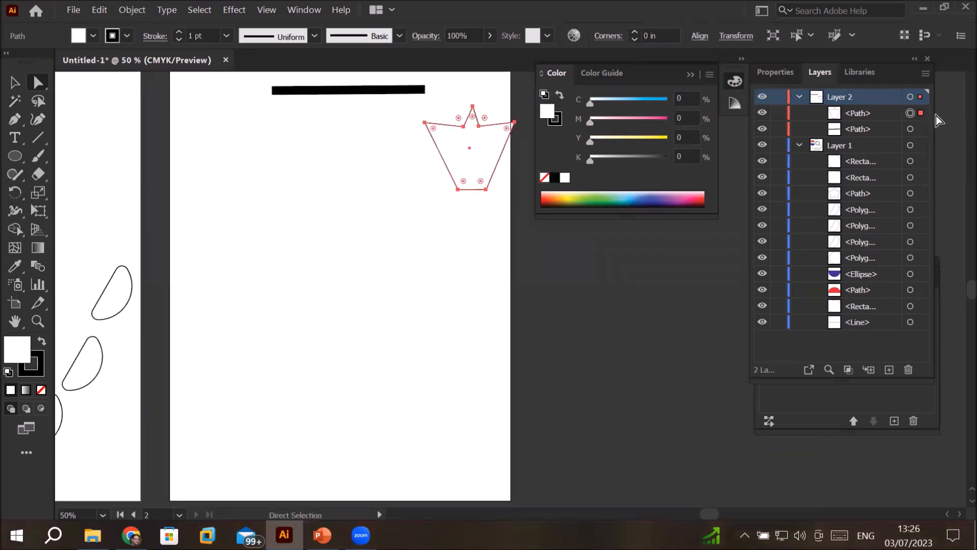
pyautogui.click(922, 131)
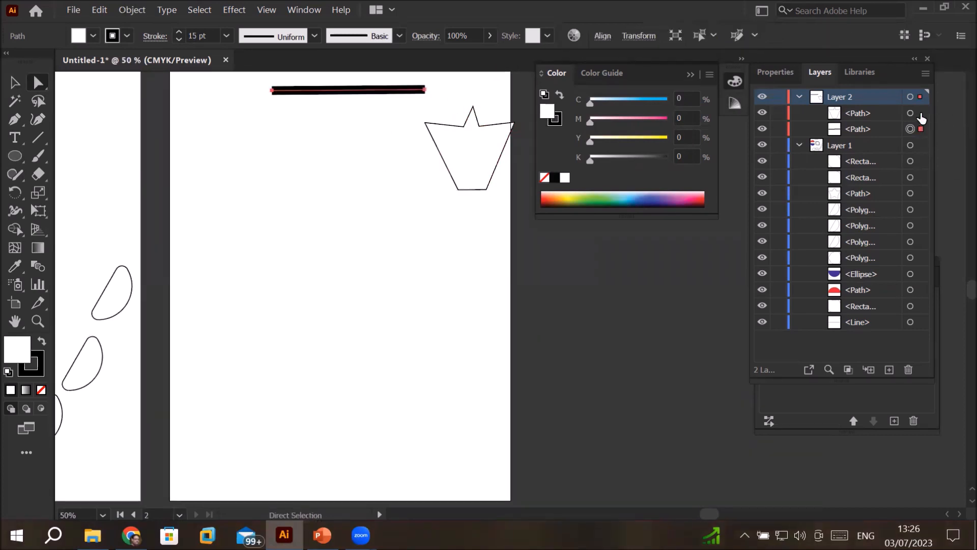
pyautogui.click(921, 115)
pyautogui.click(923, 130)
pyautogui.click(921, 114)
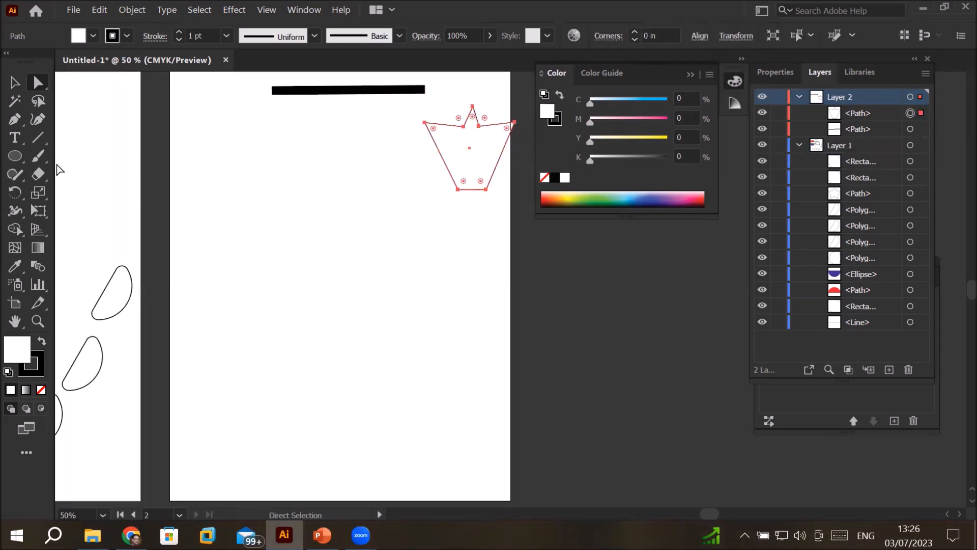
# Step: Draw a large rectangle in the middle of the second artboard and delete its upper-left anchor point with Direct Selection
pyautogui.moveTo(15, 155); pyautogui.dragTo(61, 155)
pyautogui.moveTo(215, 187); pyautogui.dragTo(410, 366)
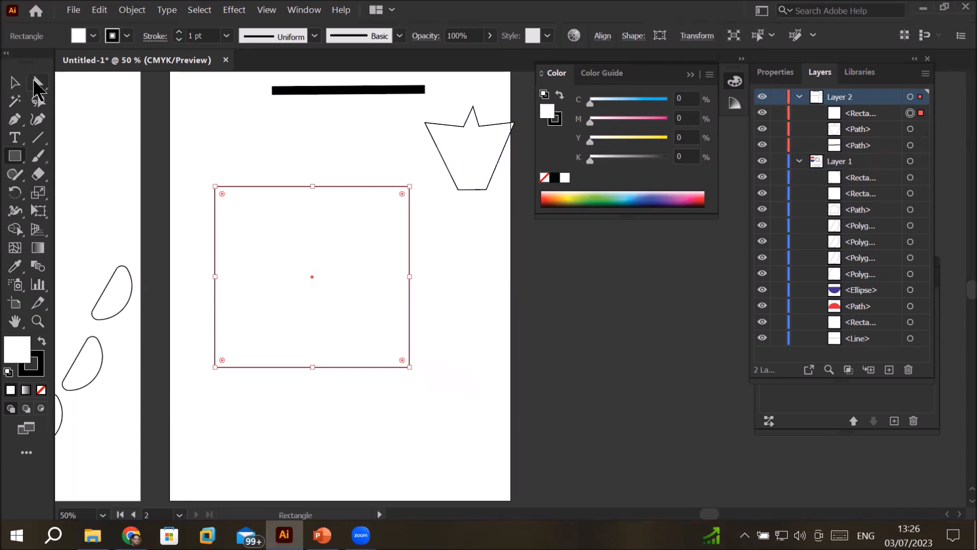
pyautogui.click(38, 82)
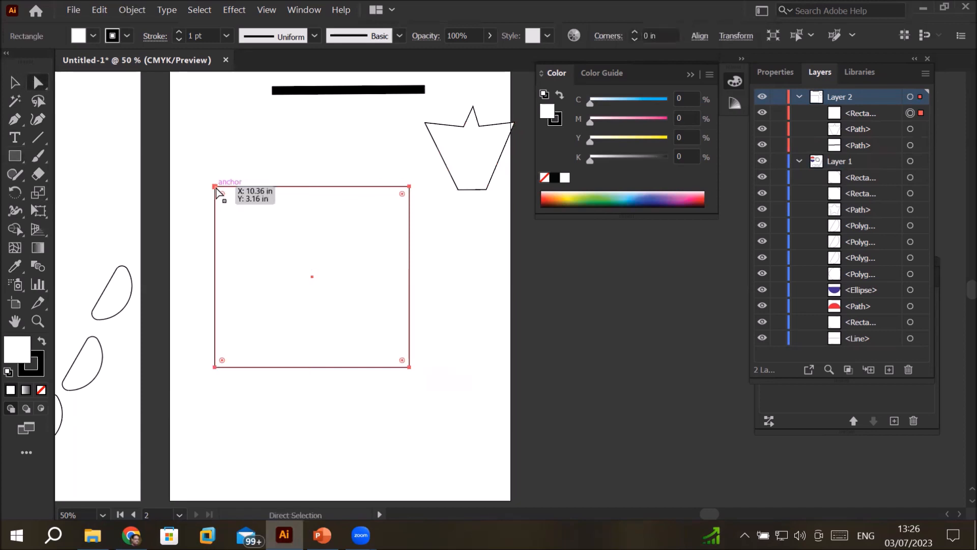
pyautogui.click(214, 187)
pyautogui.press('Delete')
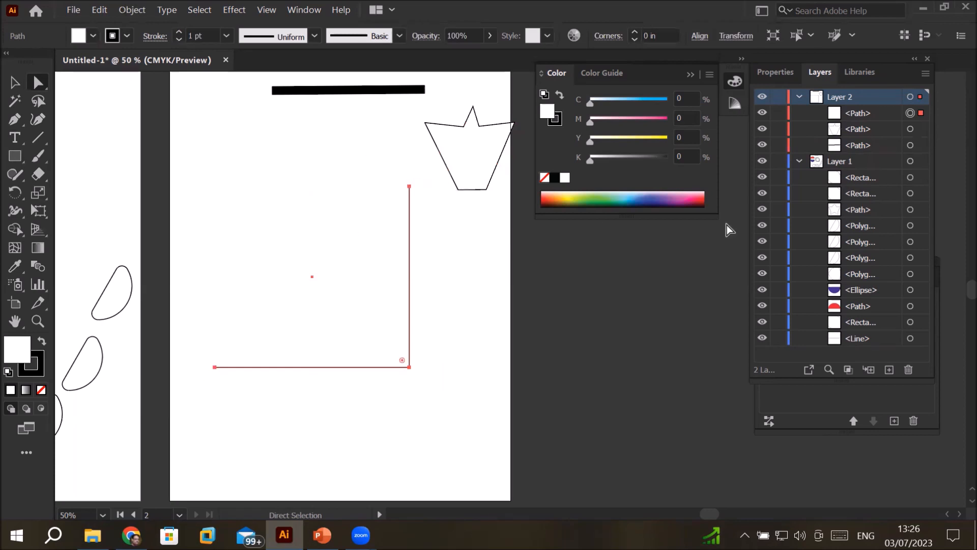
# Step: Join the open corner path's endpoints into a triangle and undo the join
pyautogui.hotkey('ctrl', 'j')
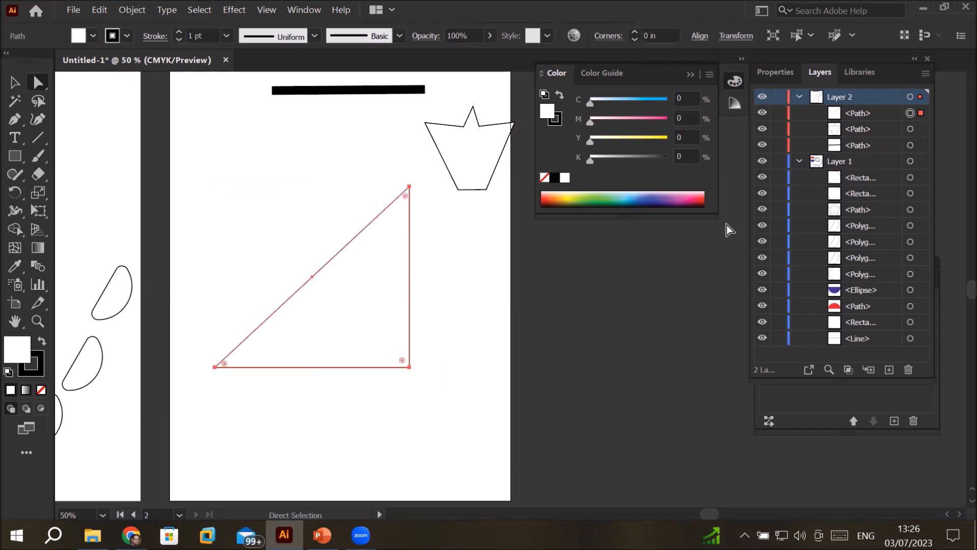
pyautogui.hotkey('ctrl', 'z')
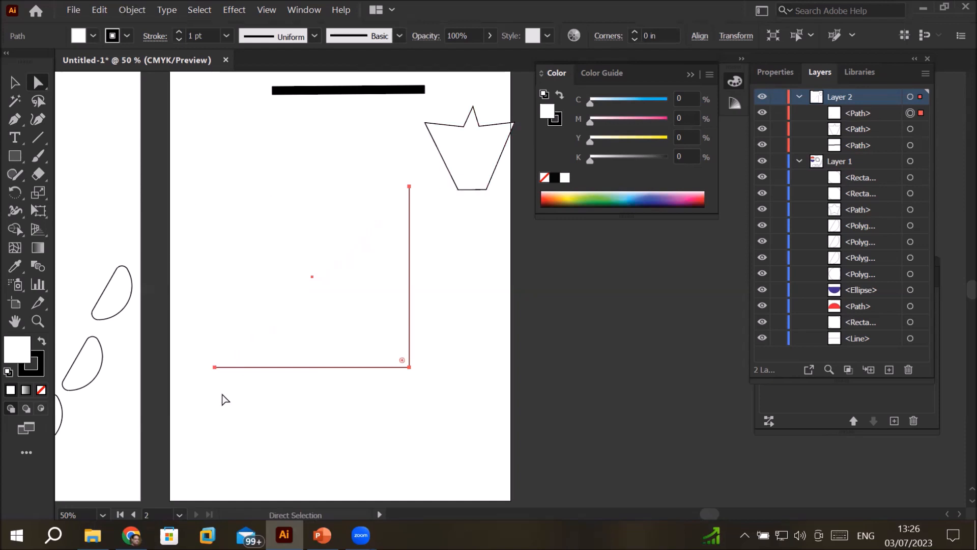
# Step: Try to join the open corner path with only its upper endpoint selected, using the Selection tool
pyautogui.click(215, 367)
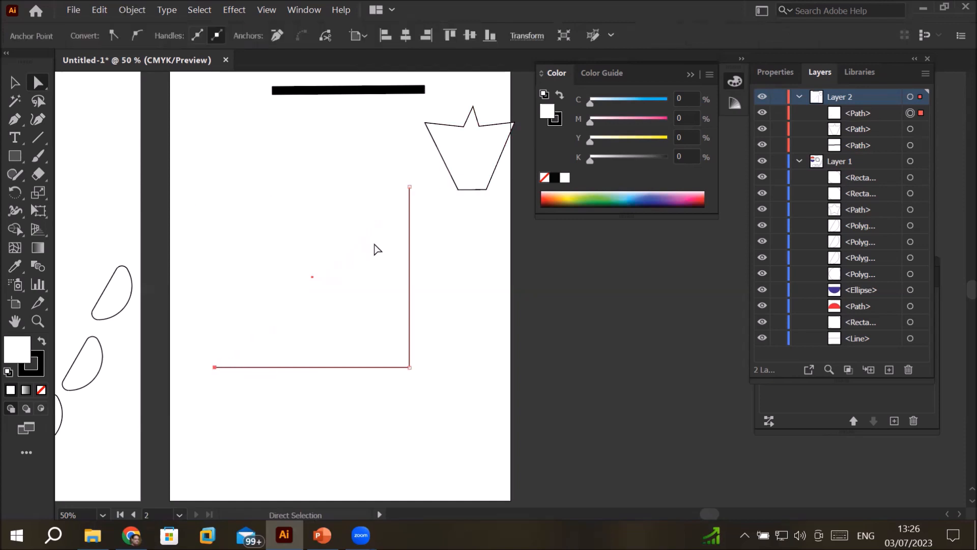
pyautogui.click(409, 186)
pyautogui.press('v')
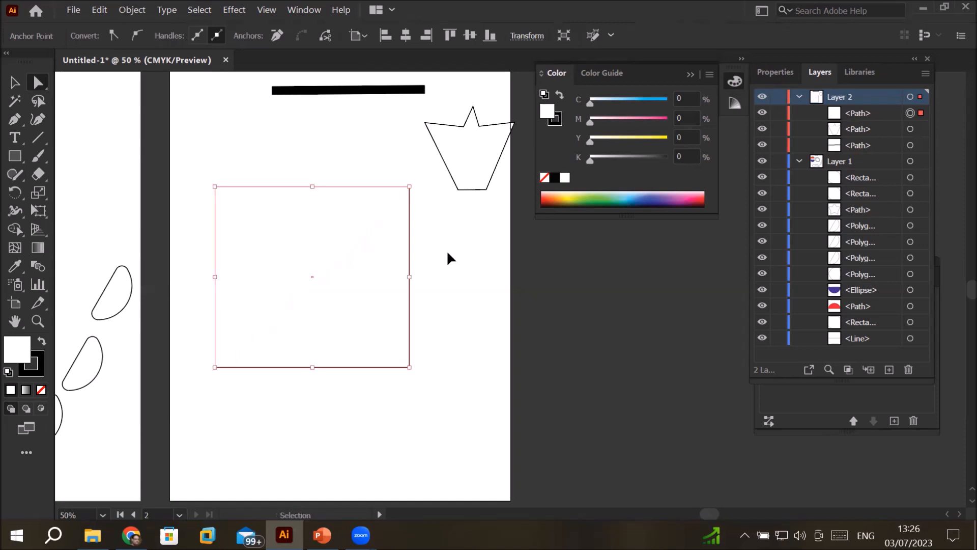
pyautogui.hotkey('ctrl', 'j')
pyautogui.click(614, 288)
# Step: Select the entire open corner path with a Direct Selection marquee, join its endpoints and undo the join
pyautogui.press('a')
pyautogui.moveTo(189, 143); pyautogui.dragTo(460, 429)
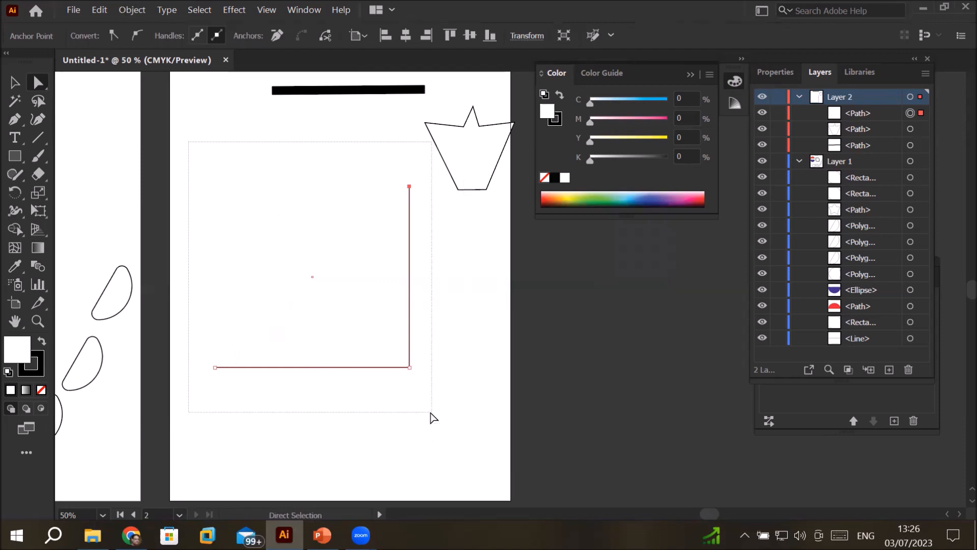
pyautogui.press('v')
pyautogui.hotkey('ctrl', 'j')
pyautogui.press('a')
pyautogui.press('v')
pyautogui.hotkey('ctrl', 'z')
pyautogui.press('a')
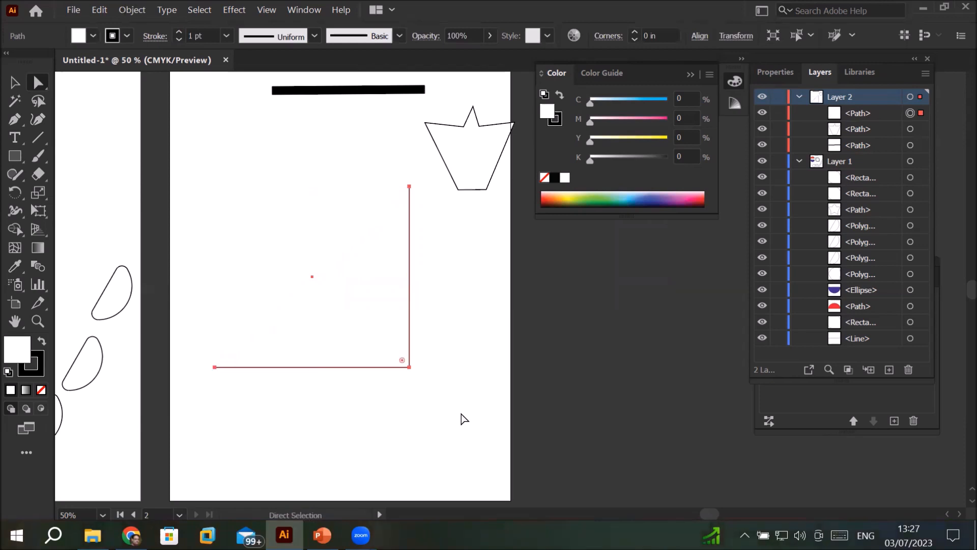
# Step: Close the open corner path into a triangle with the Join path command
pyautogui.click(130, 11)
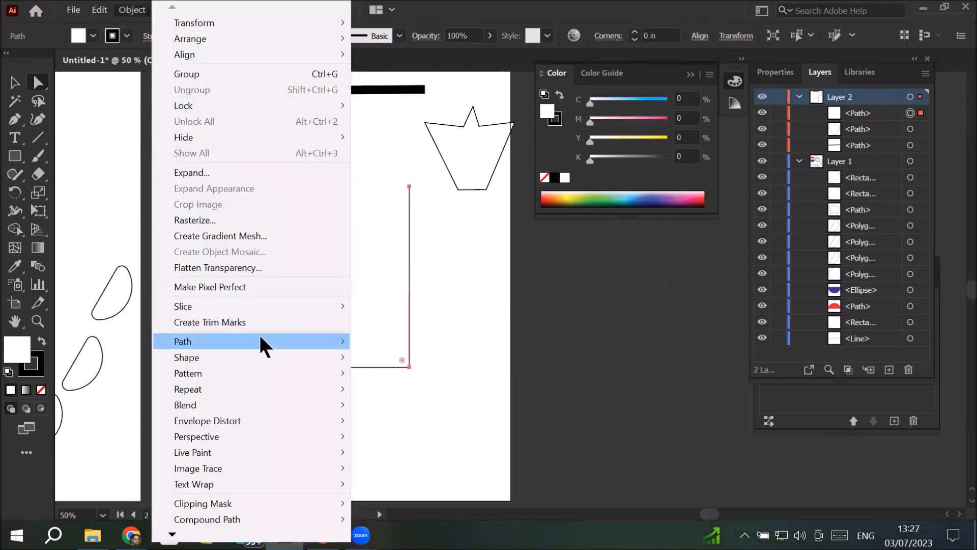
pyautogui.moveTo(260, 338)
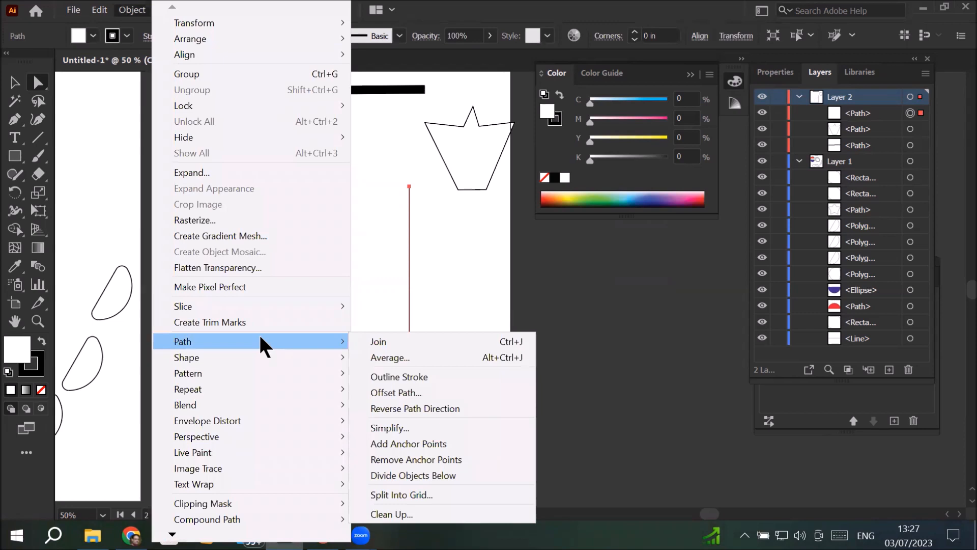
pyautogui.click(387, 340)
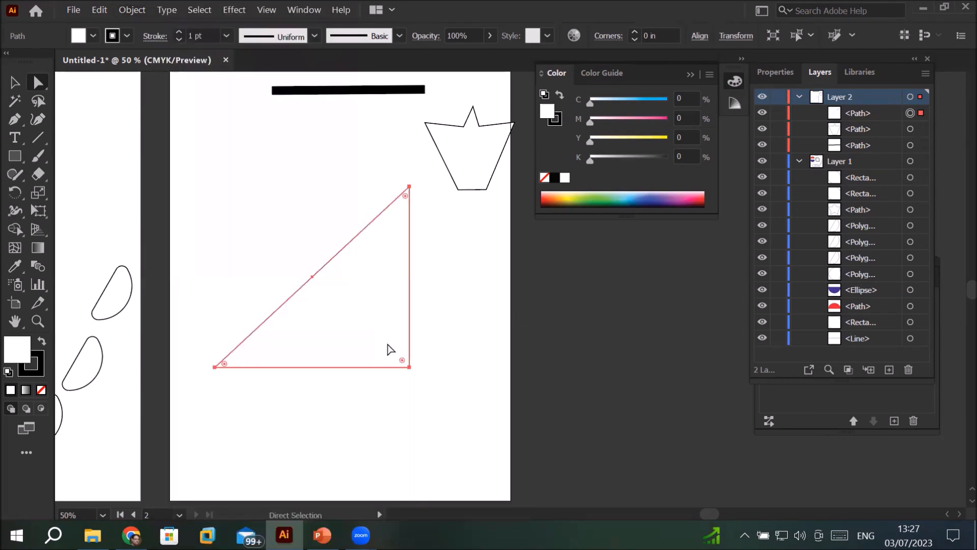
# Step: Draw a circle about 2.7 in wide above the triangle with the Ellipse tool and delete its left anchor point
pyautogui.click(15, 155)
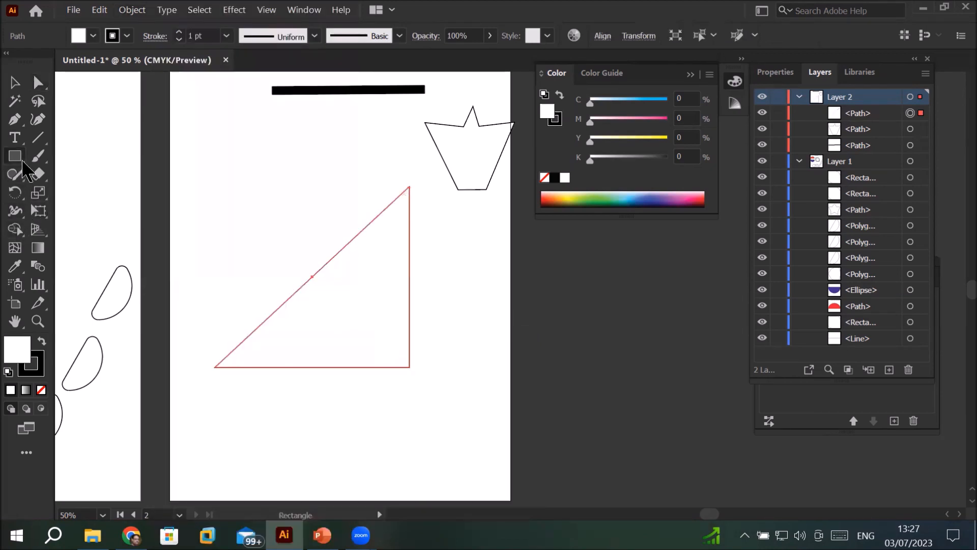
pyautogui.click(104, 199)
pyautogui.moveTo(214, 110); pyautogui.dragTo(322, 222)
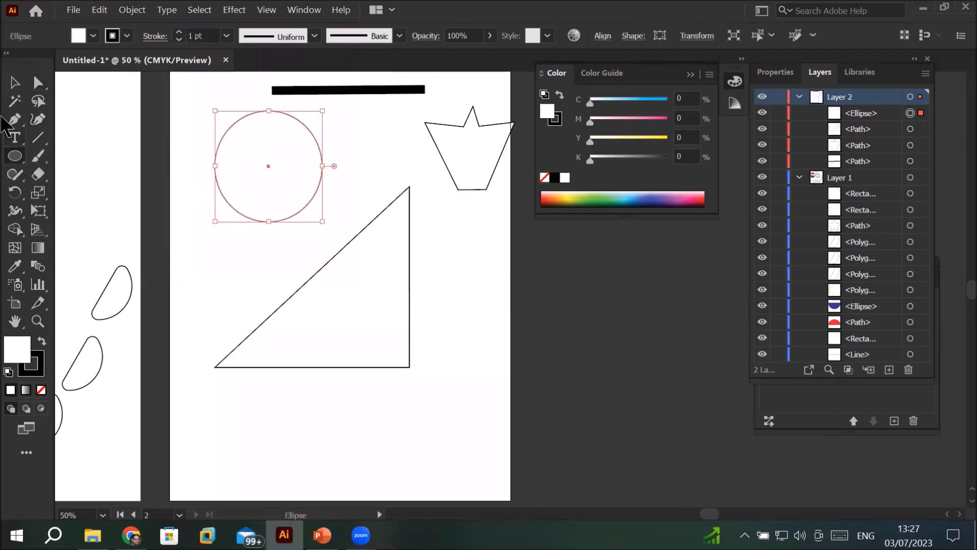
pyautogui.click(48, 88)
pyautogui.click(214, 165)
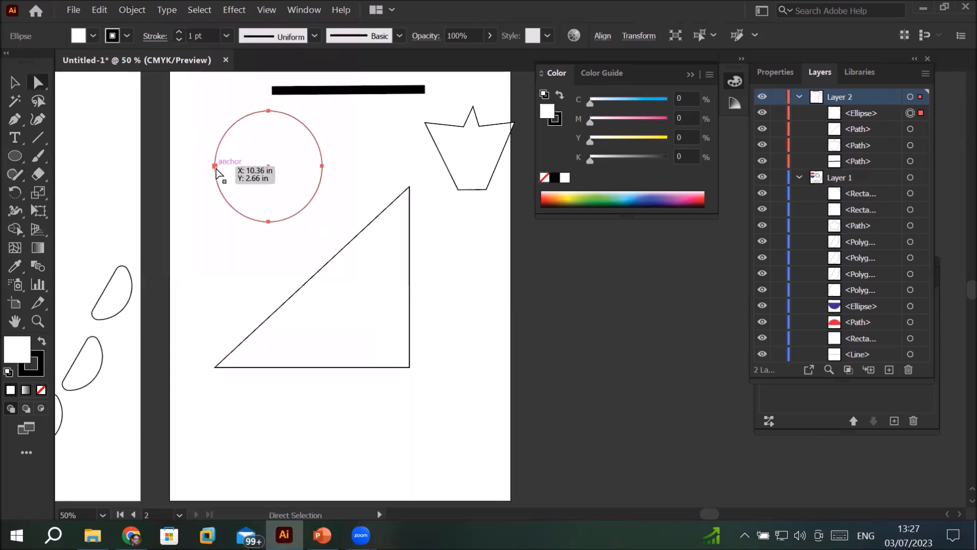
pyautogui.press('Delete')
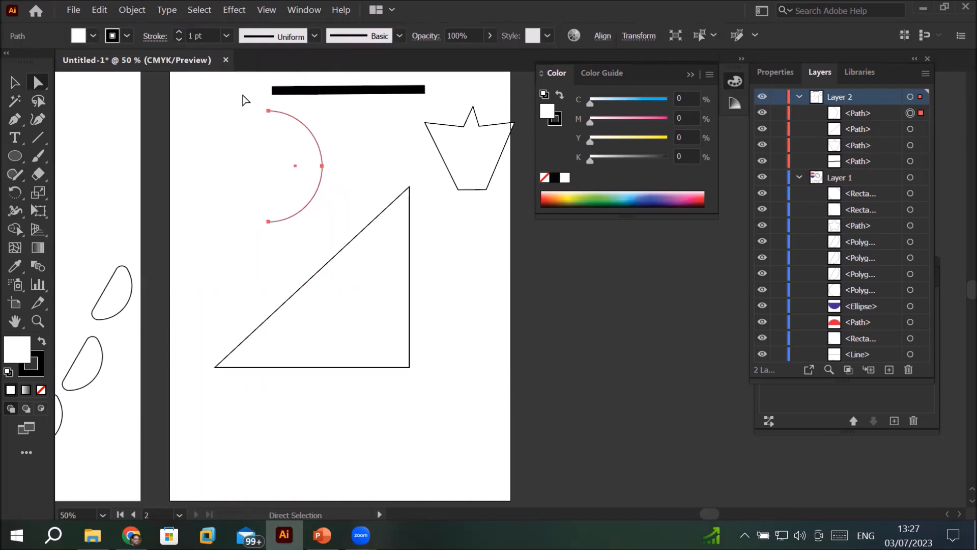
# Step: Select the entire open half circle with a Direct Selection marquee and close its straight side with the Join path command
pyautogui.click(211, 95)
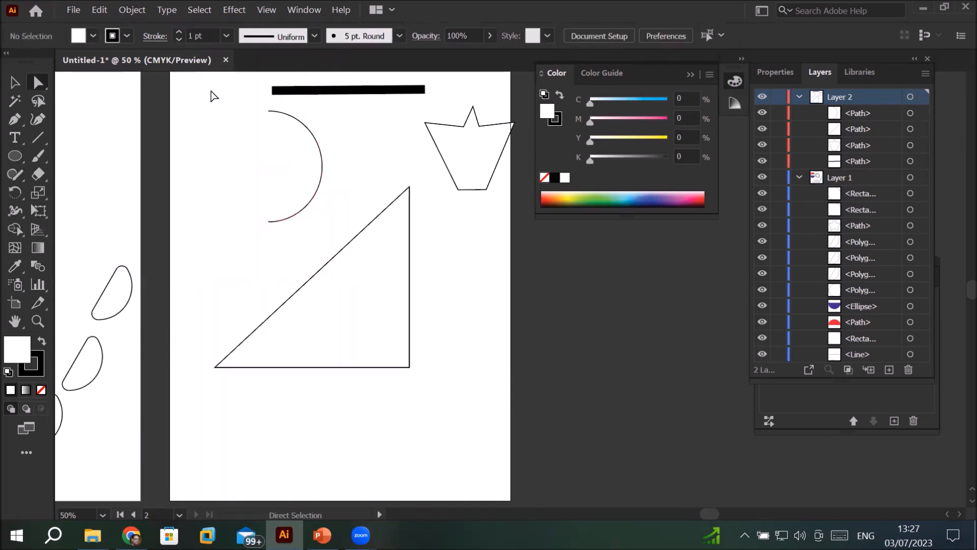
pyautogui.click(268, 113)
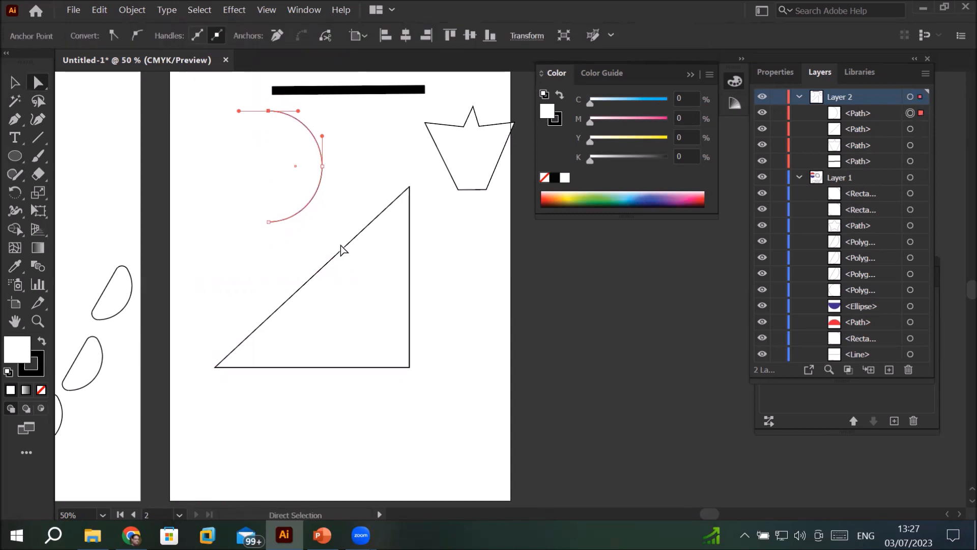
pyautogui.click(213, 108)
pyautogui.moveTo(211, 103); pyautogui.dragTo(333, 248)
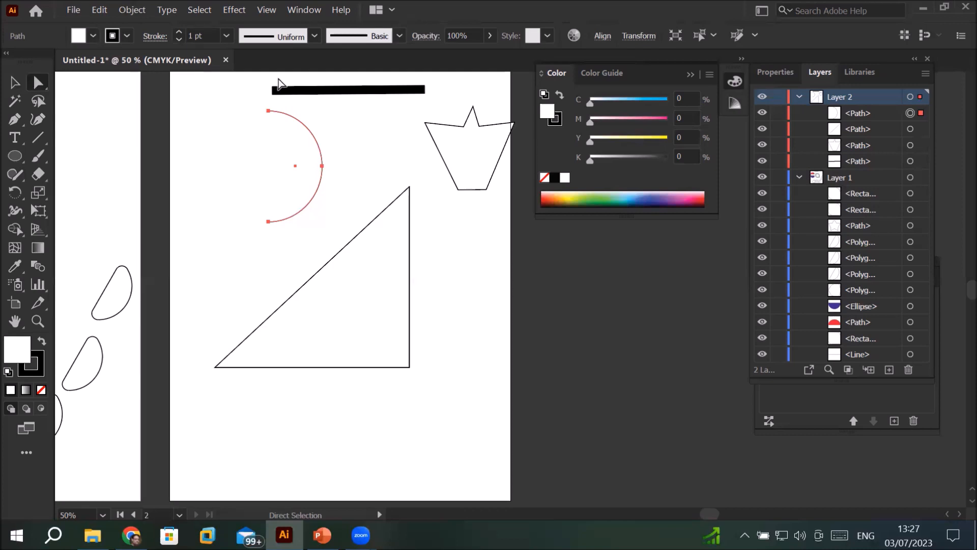
pyautogui.click(127, 12)
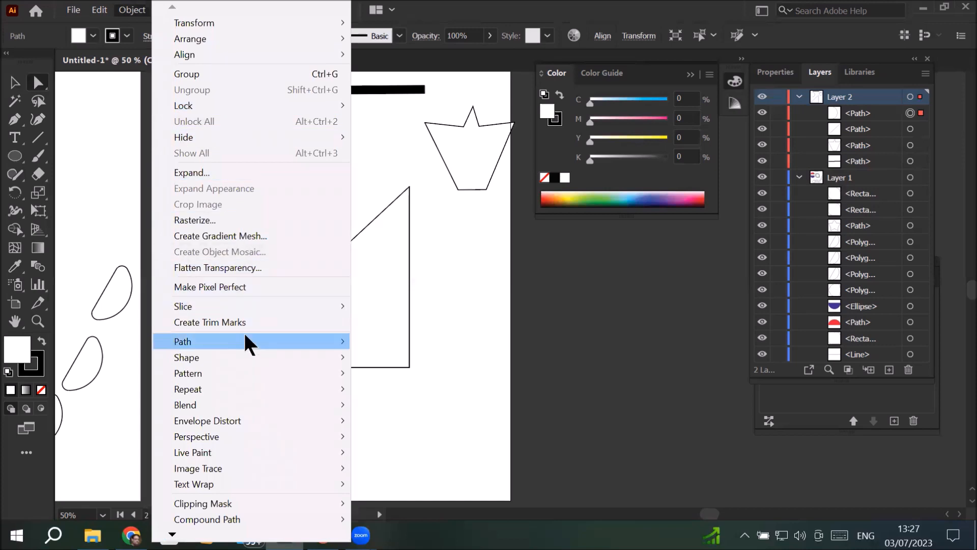
pyautogui.click(443, 339)
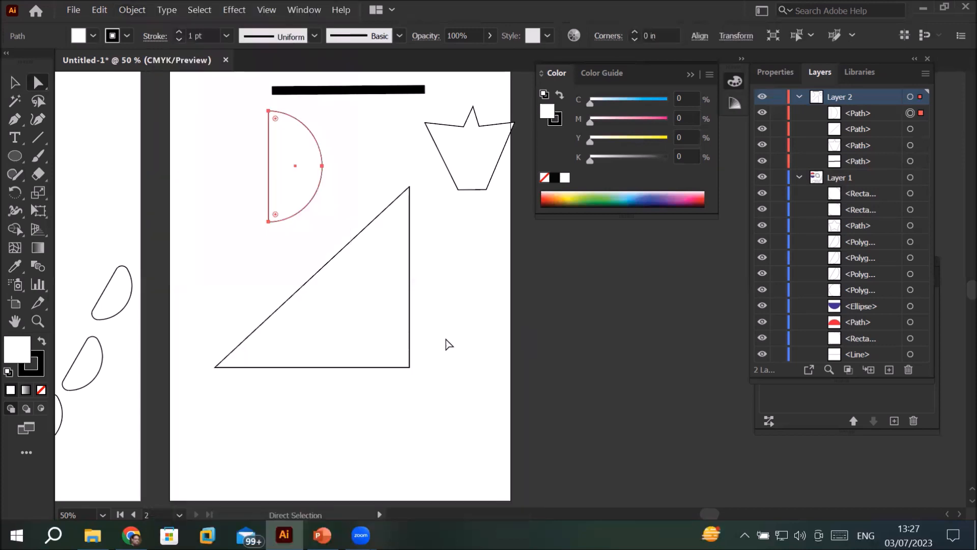
pyautogui.click(484, 300)
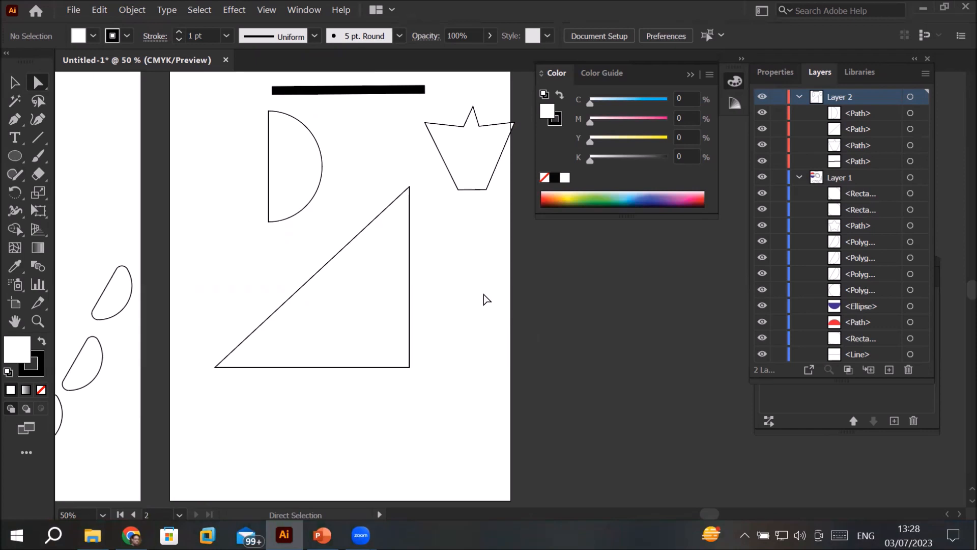
# Step: Try green, navy and magenta fills on the closed half circle and settle on red (C 11.76, M 100, Y 88.63, K 2.75)
pyautogui.click(693, 196)
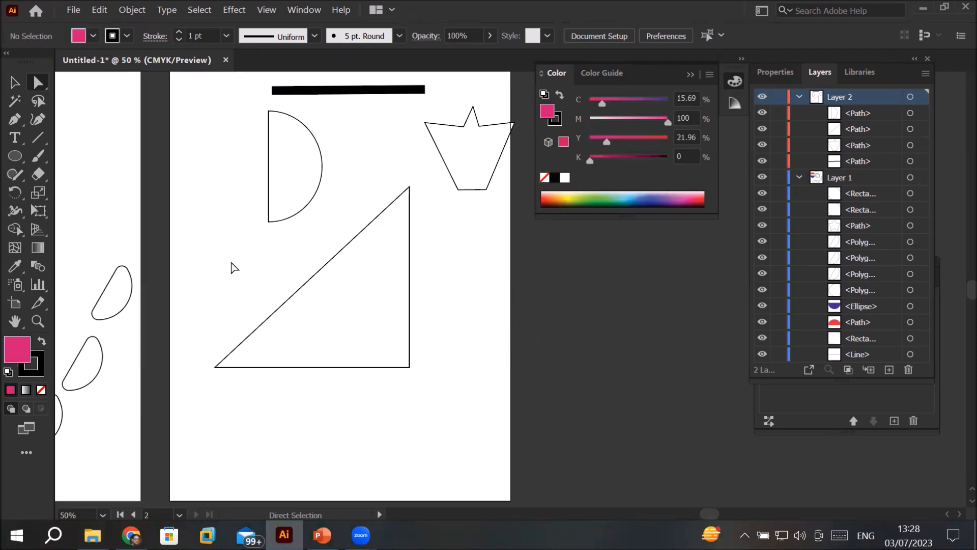
pyautogui.click(15, 82)
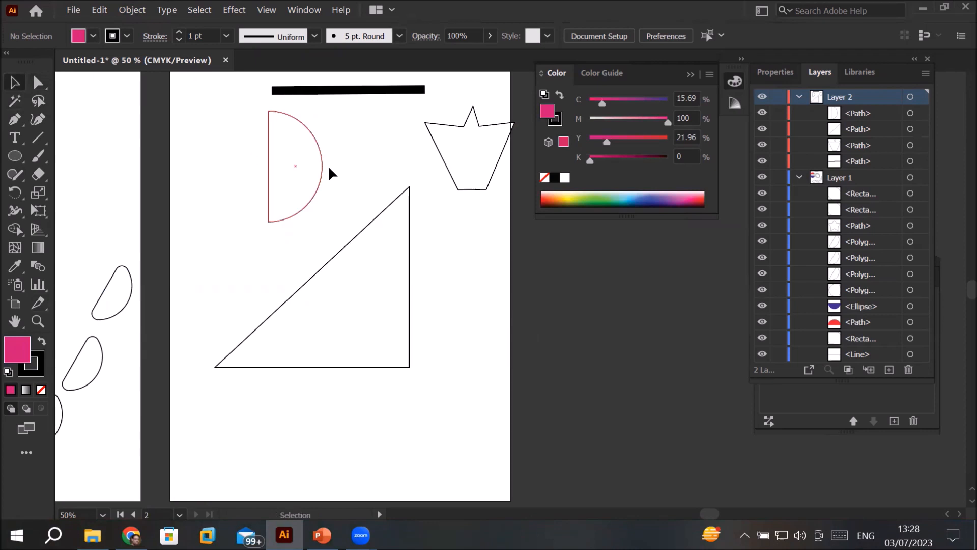
pyautogui.click(323, 167)
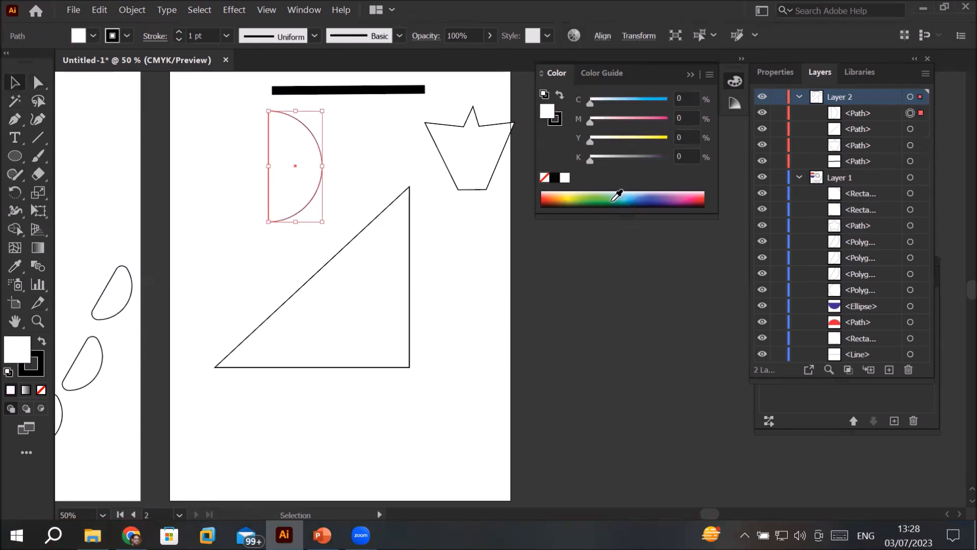
pyautogui.click(617, 196)
pyautogui.click(651, 198)
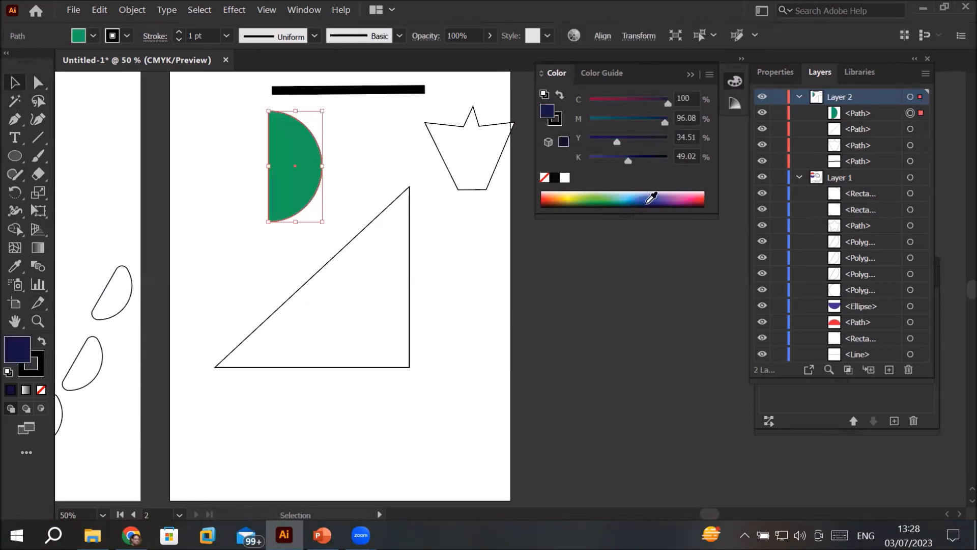
pyautogui.click(678, 195)
pyautogui.click(697, 198)
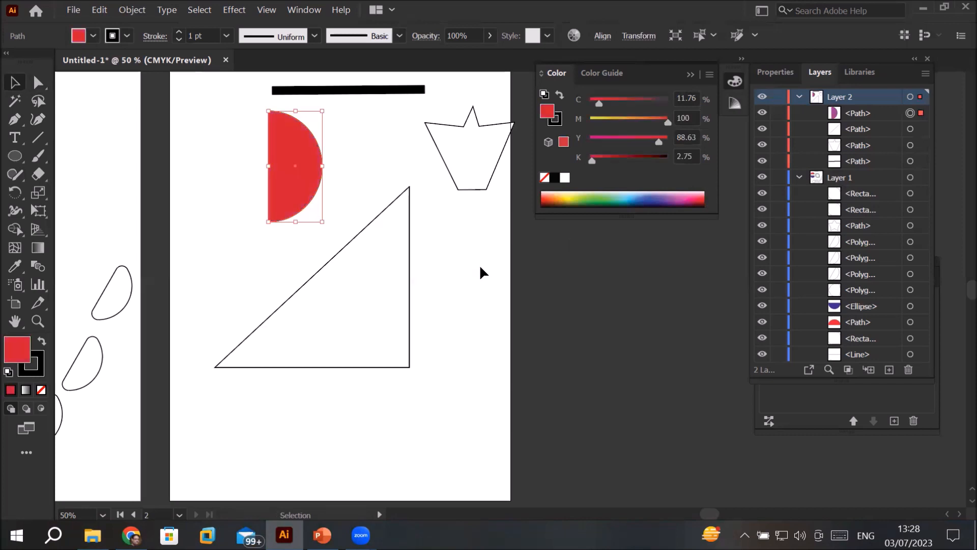
# Step: Try a blue fill on the right triangle, move it straight up beside the half circle and restore its default white fill
pyautogui.click(410, 293)
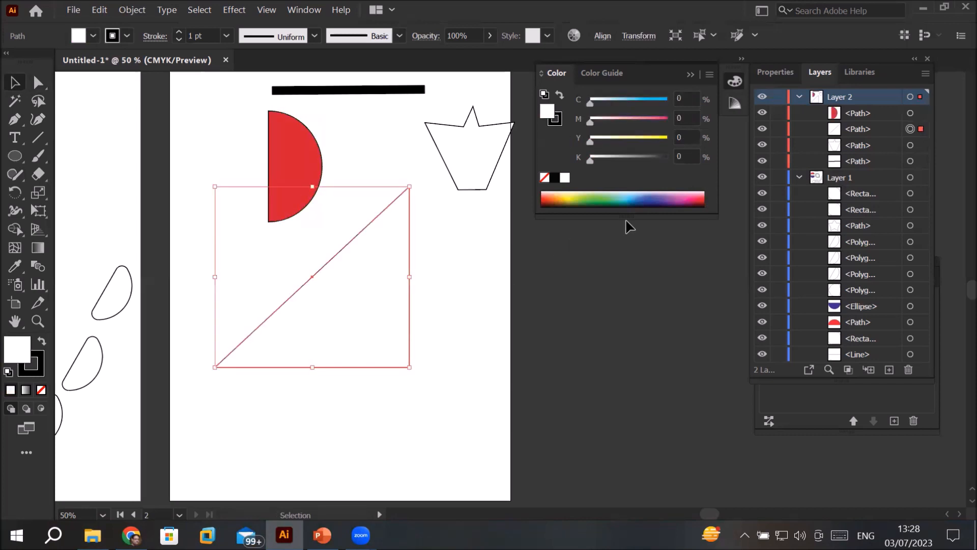
pyautogui.click(657, 195)
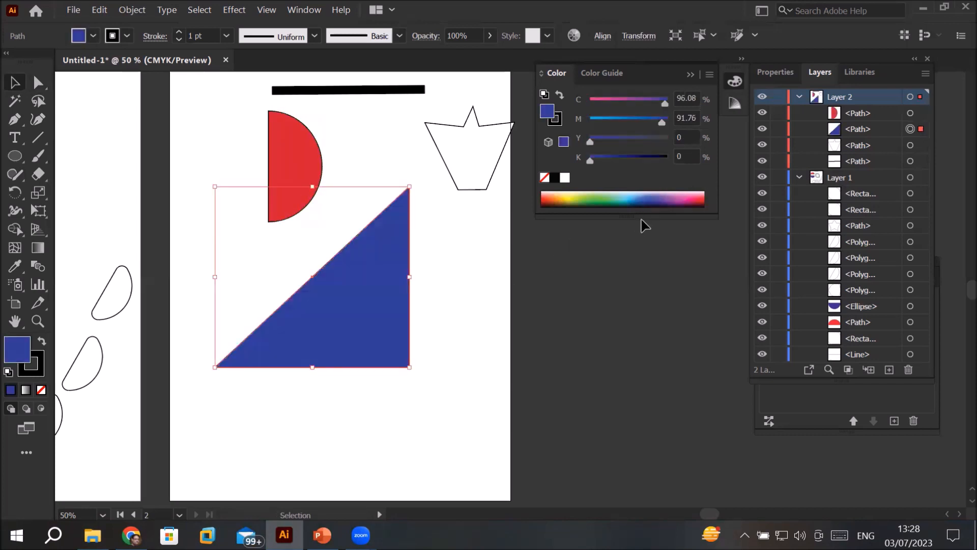
pyautogui.moveTo(389, 337); pyautogui.dragTo(388, 256)
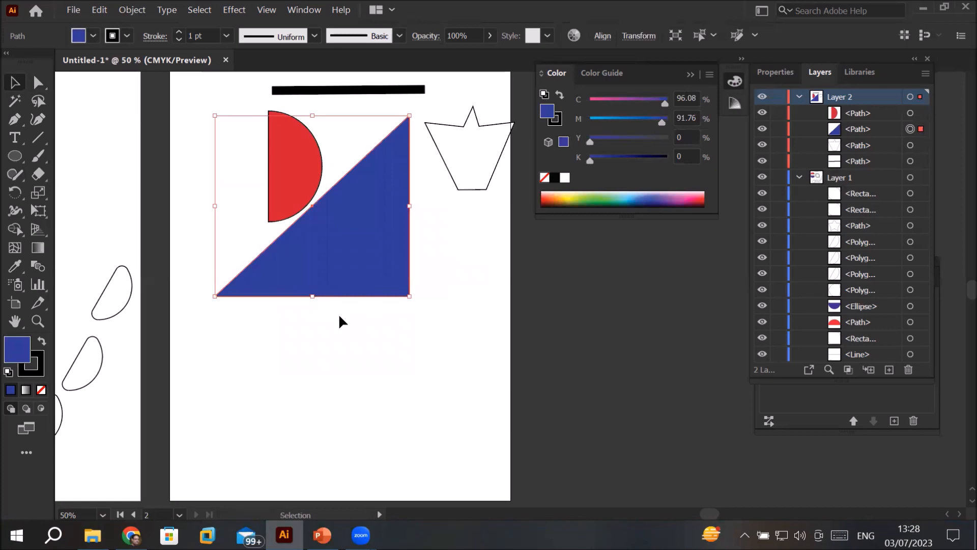
pyautogui.click(8, 373)
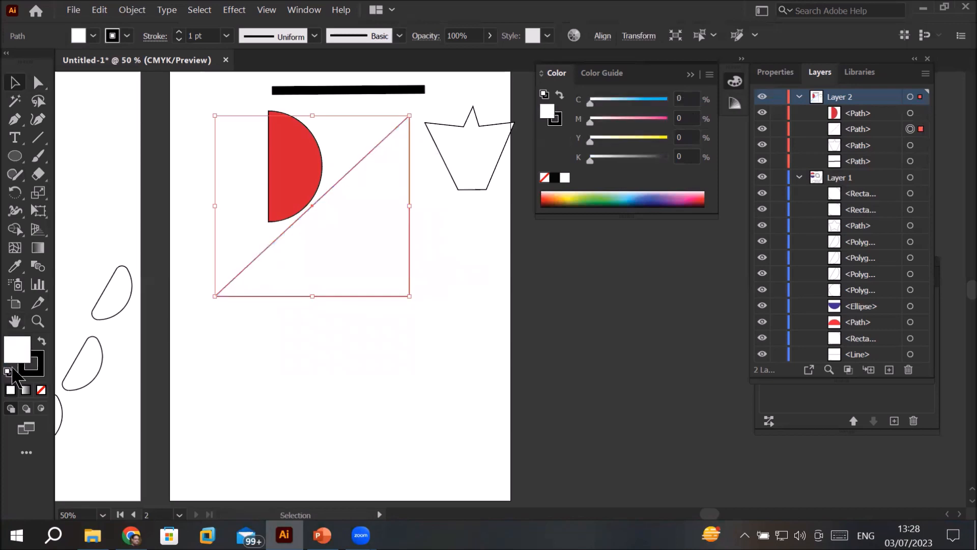
# Step: Draw a large triangle over the lower part of the second artboard with the Polygon tool and move it right onto the page
pyautogui.click(15, 157)
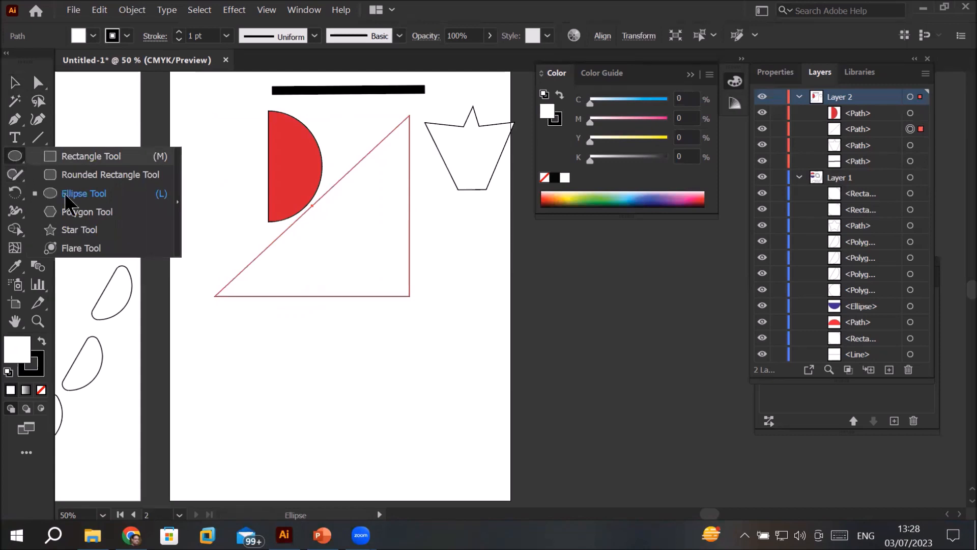
pyautogui.click(76, 212)
pyautogui.scroll(-2, 356, 331)
pyautogui.moveTo(304, 349); pyautogui.dragTo(371, 387)
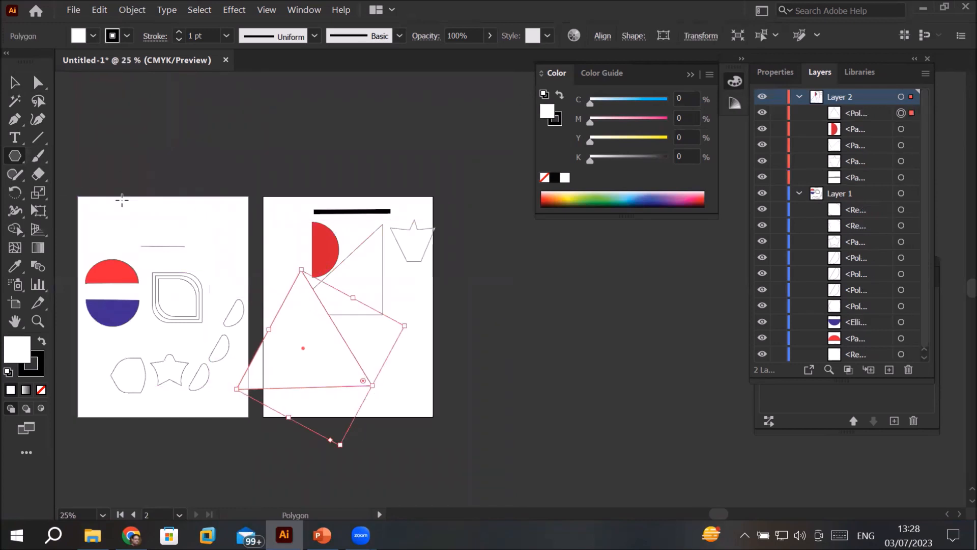
pyautogui.press('v')
pyautogui.moveTo(331, 360); pyautogui.dragTo(388, 371)
pyautogui.scroll(1, 363, 318)
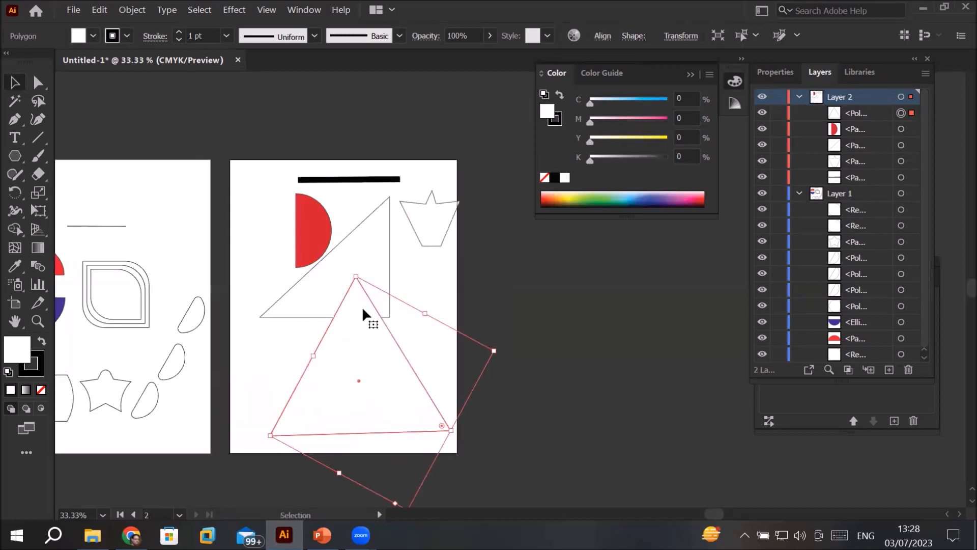
# Step: Try to adjust the top anchor point of the new triangle with Direct Selection and undo the last move of the shape
pyautogui.click(38, 83)
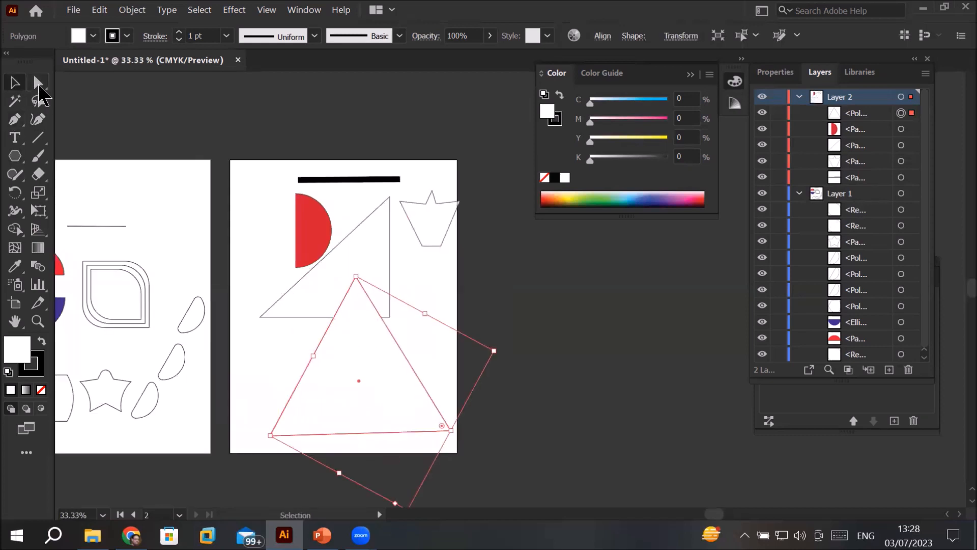
pyautogui.click(356, 277)
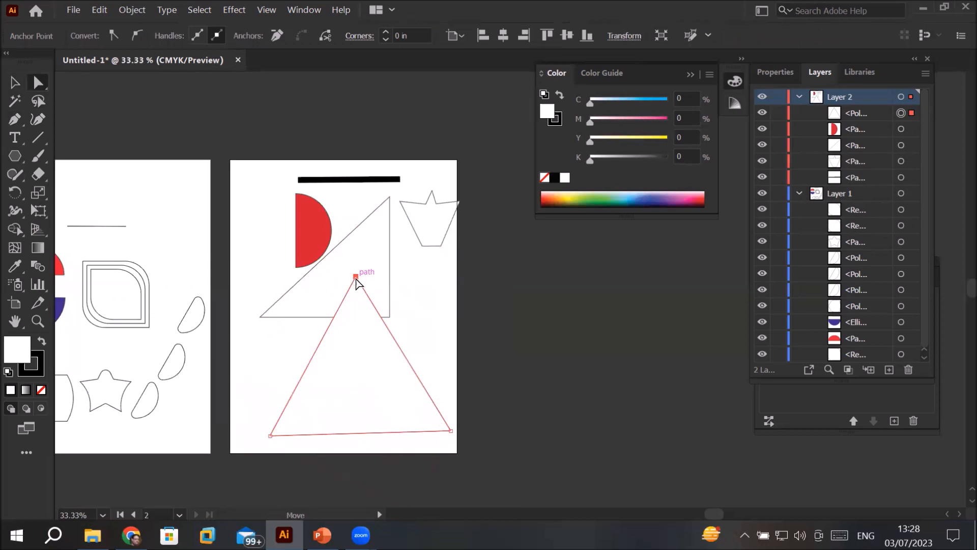
pyautogui.click(359, 357)
pyautogui.moveTo(356, 285); pyautogui.dragTo(355, 277)
pyautogui.moveTo(345, 356); pyautogui.dragTo(332, 363)
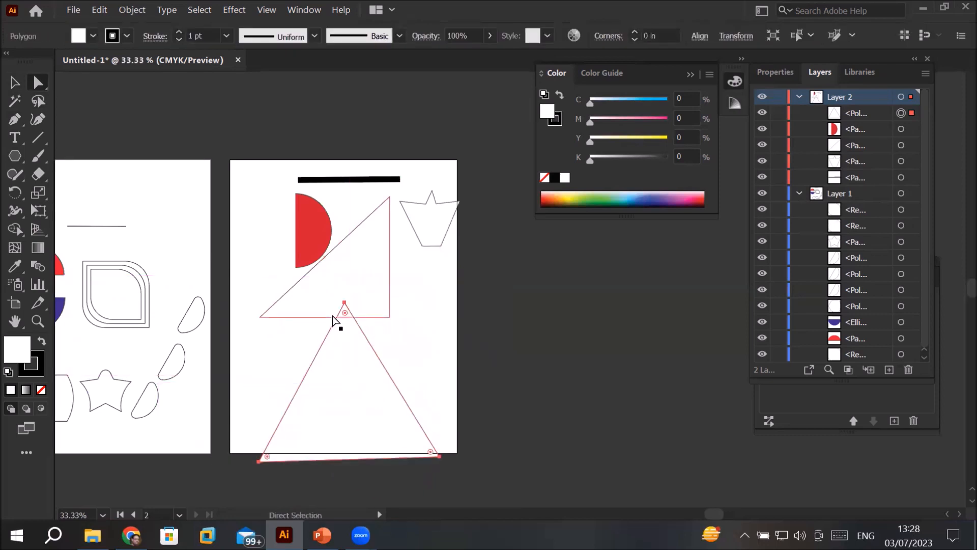
pyautogui.hotkey('ctrl', 'z')
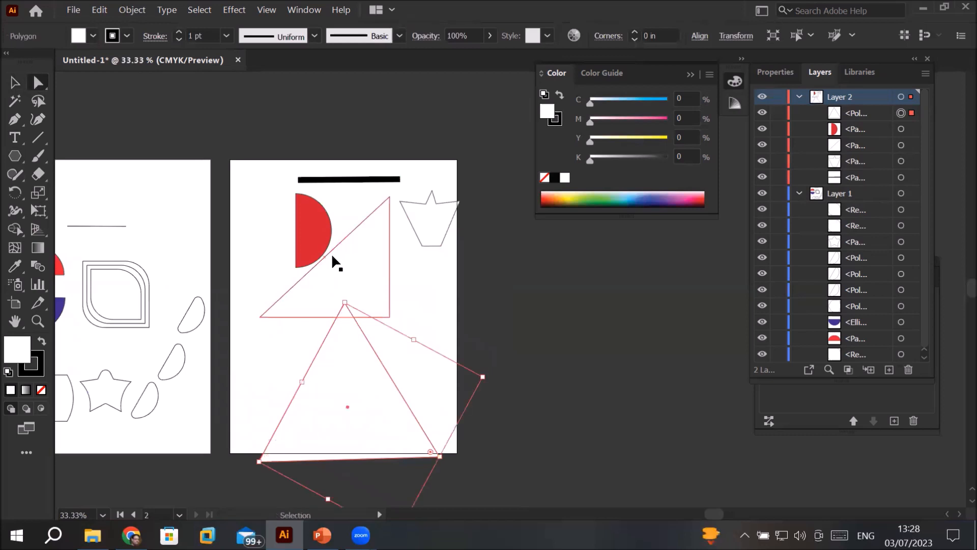
# Step: Move the right triangle, half circle, crown and thick line off the second artboard and shift the large triangle up to the page's middle
pyautogui.click(389, 239)
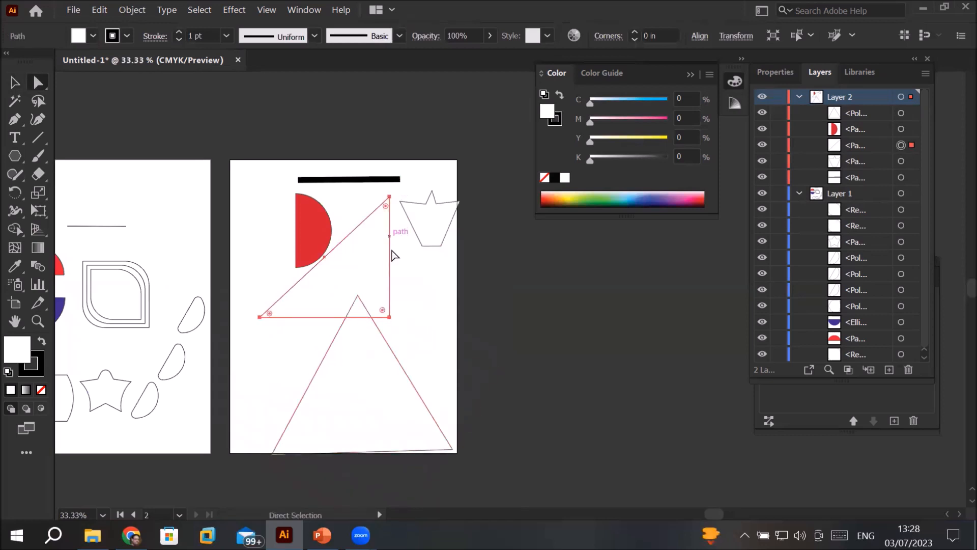
pyautogui.moveTo(263, 321); pyautogui.dragTo(494, 290)
pyautogui.moveTo(431, 246); pyautogui.dragTo(469, 179)
pyautogui.hotkey('ctrl', 'z')
pyautogui.moveTo(305, 229); pyautogui.dragTo(478, 271)
pyautogui.moveTo(442, 242); pyautogui.dragTo(494, 116)
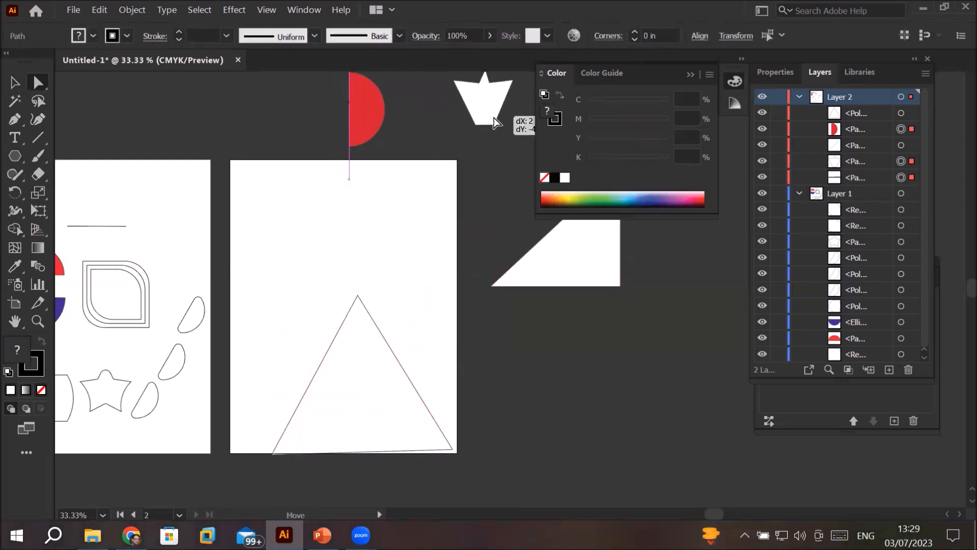
pyautogui.moveTo(381, 339); pyautogui.dragTo(362, 250)
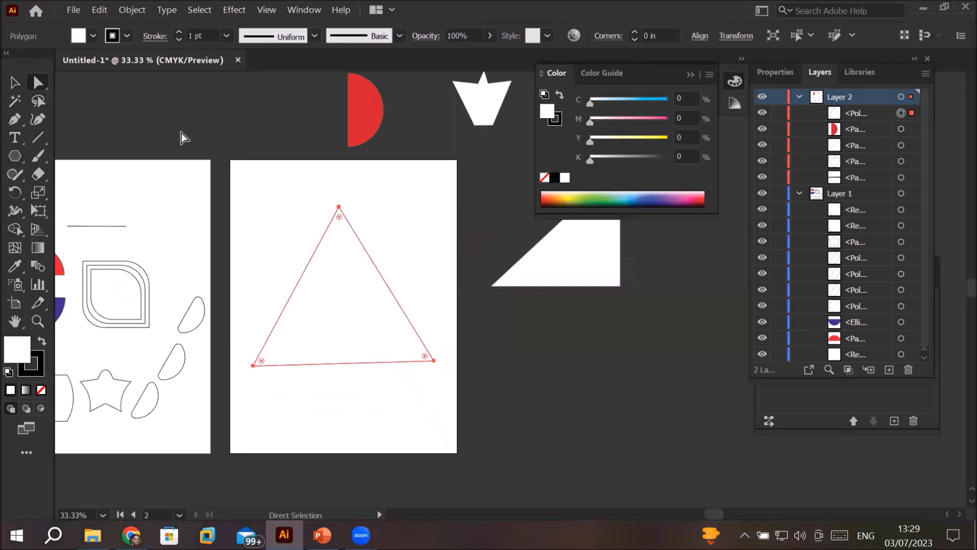
# Step: Reshape the large triangle with Direct Selection by moving its top anchor slightly down and right and its lower right anchor inward
pyautogui.click(370, 226)
pyautogui.moveTo(340, 208); pyautogui.dragTo(338, 208)
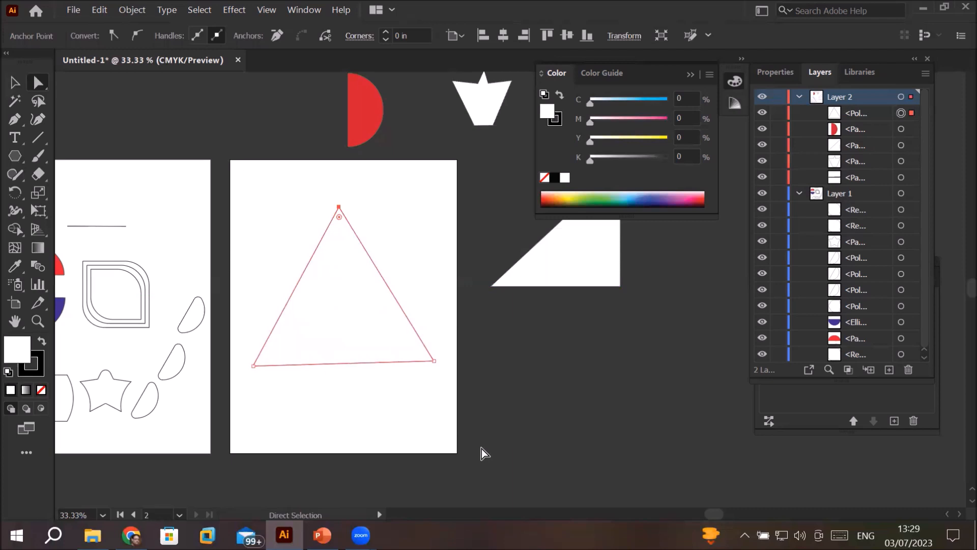
pyautogui.moveTo(338, 208); pyautogui.dragTo(348, 233)
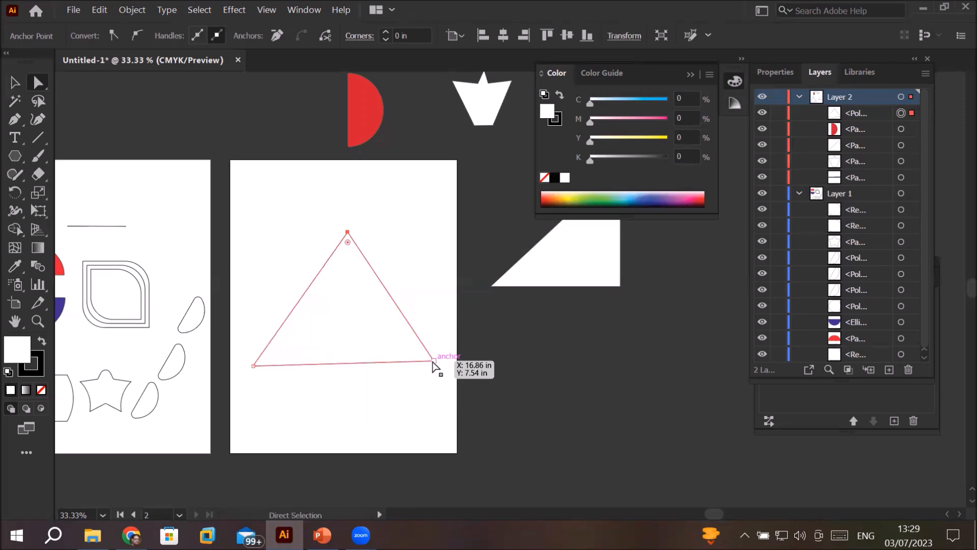
pyautogui.moveTo(432, 361); pyautogui.dragTo(387, 364)
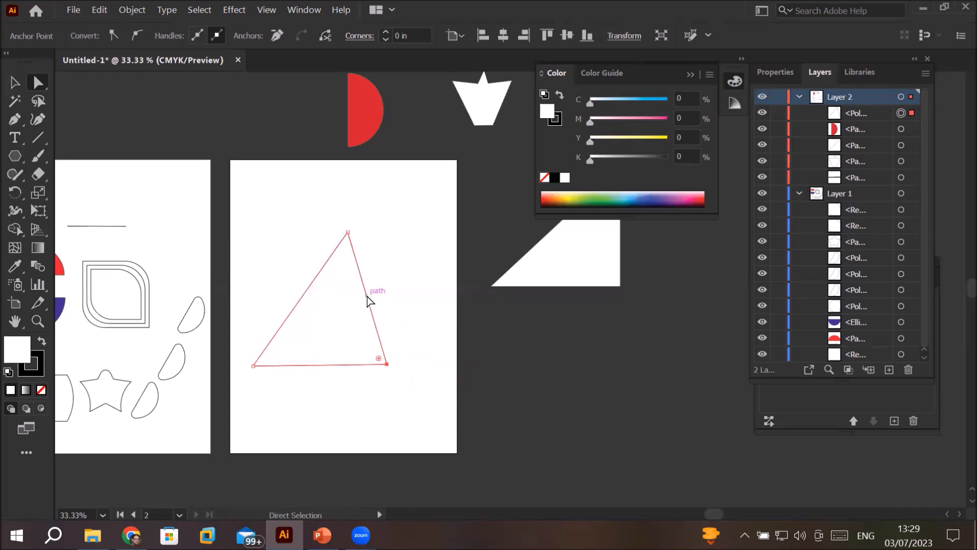
# Step: Add an anchor point midway along the triangle's right side with the Pen tool and pull it inward near the lower left corner
pyautogui.click(14, 119)
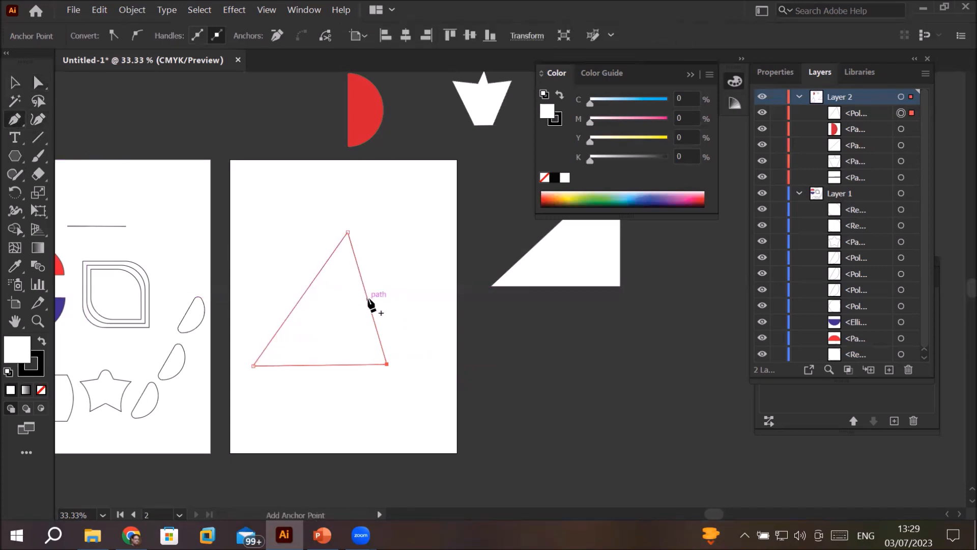
pyautogui.click(368, 298)
pyautogui.click(40, 83)
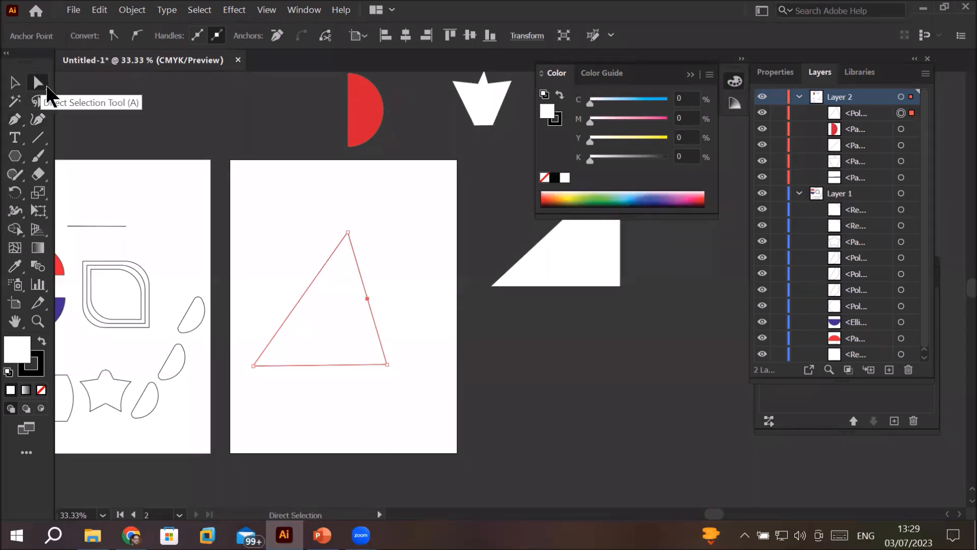
pyautogui.moveTo(368, 298); pyautogui.dragTo(290, 343)
pyautogui.click(476, 291)
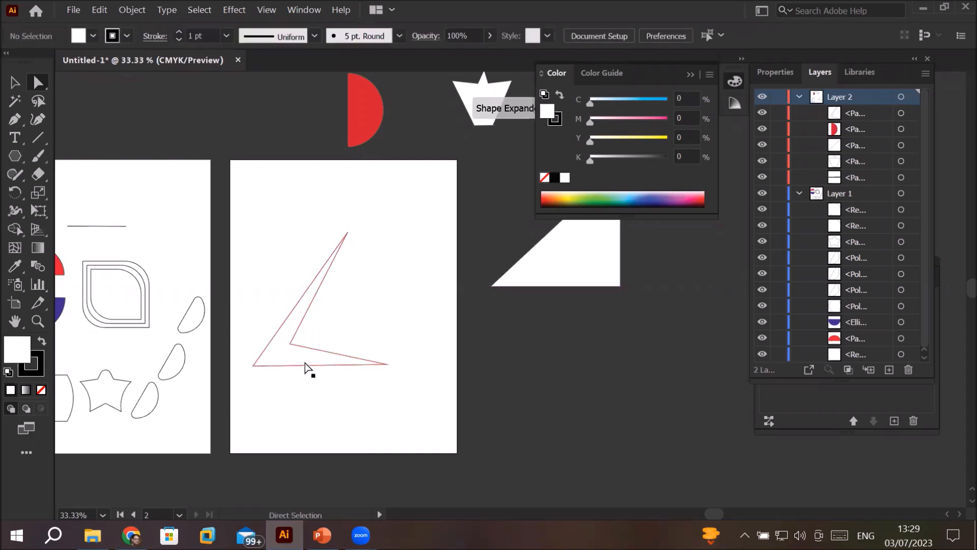
# Step: Remove the topmost anchor point of the bent triangle on the second artboard with the Pen tool
pyautogui.click(300, 346)
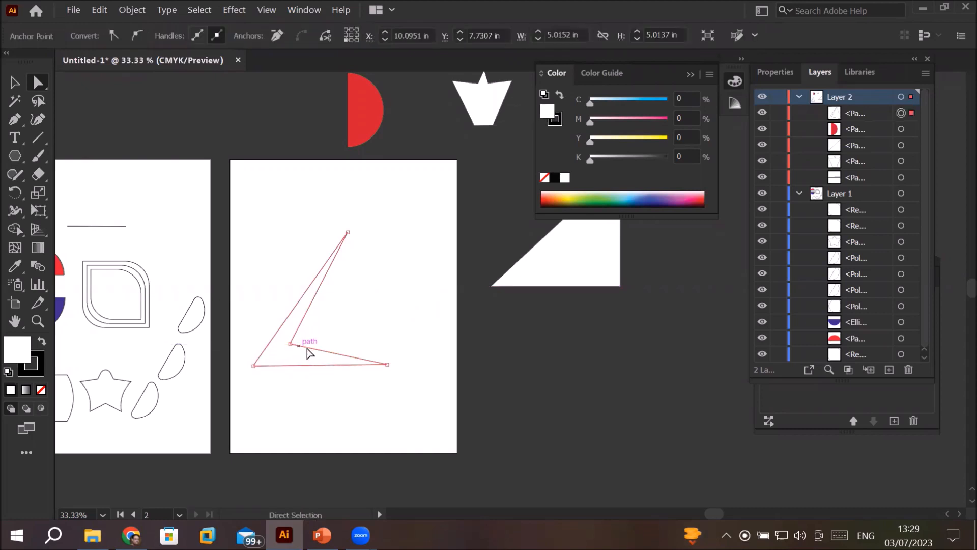
pyautogui.click(12, 84)
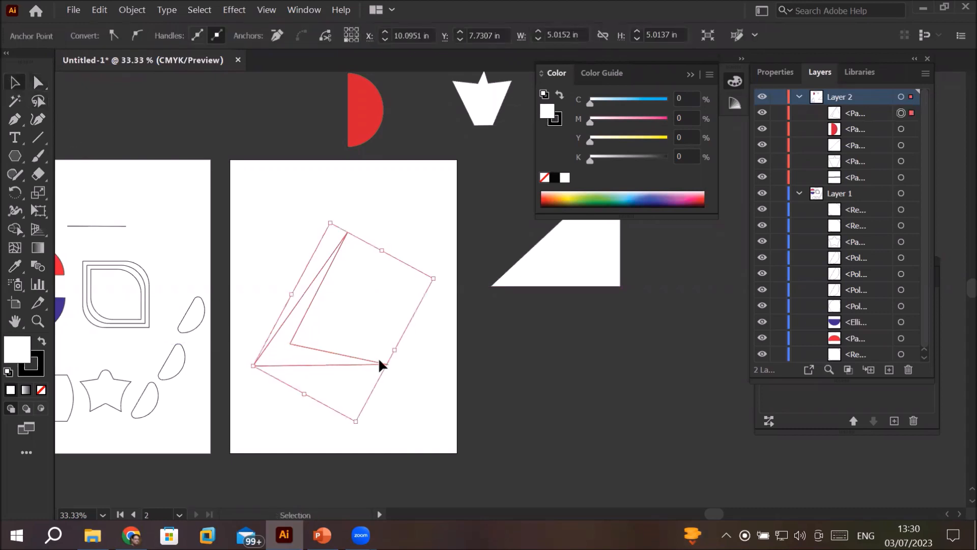
pyautogui.click(15, 119)
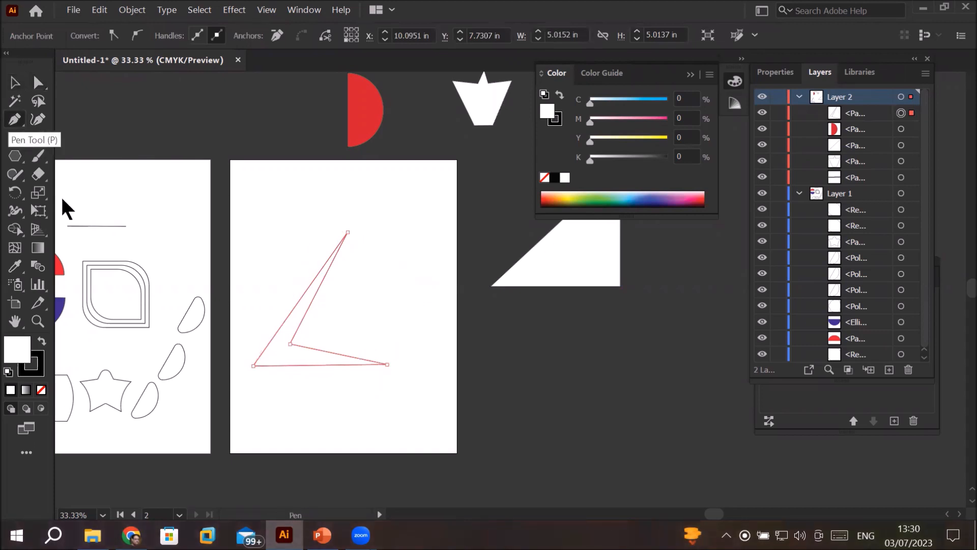
pyautogui.scroll(3, 308, 394)
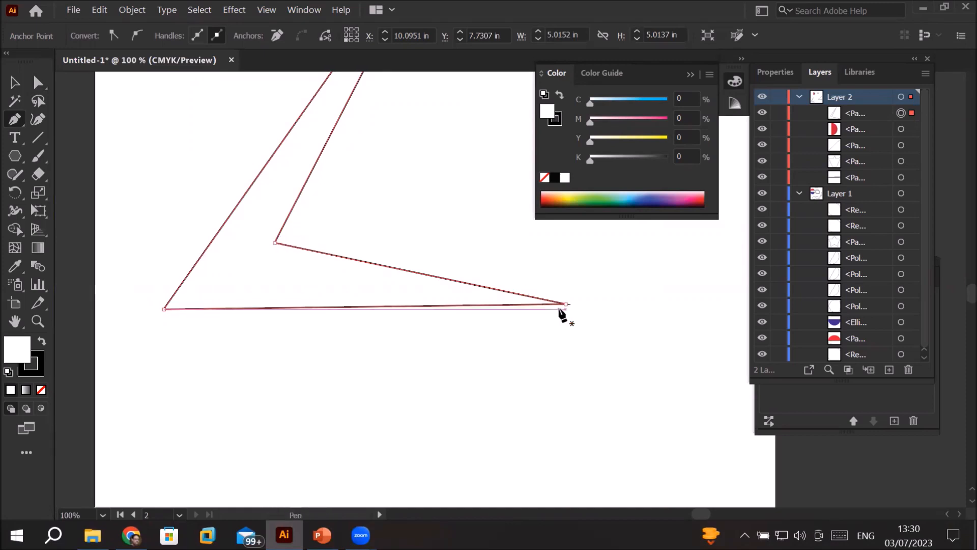
pyautogui.scroll(-3, 382, 199)
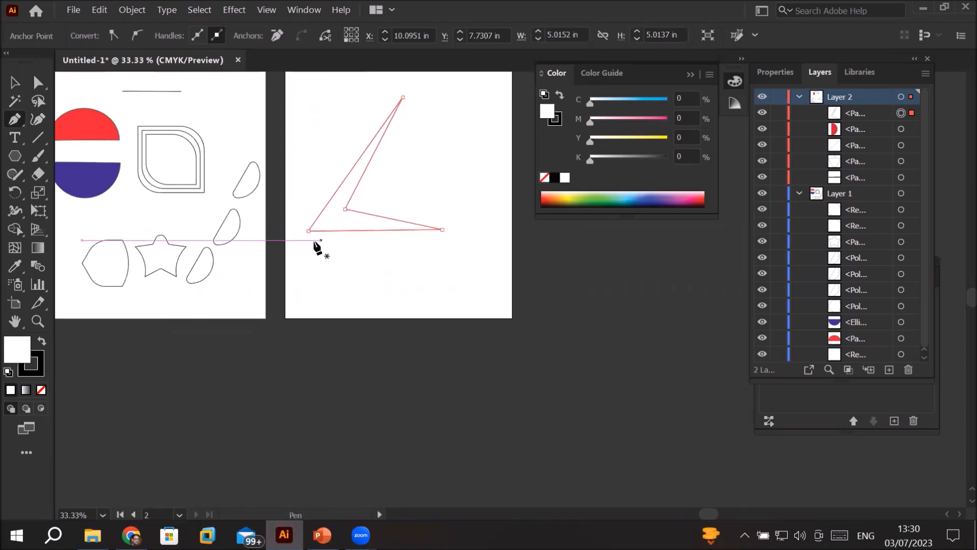
pyautogui.click(403, 97)
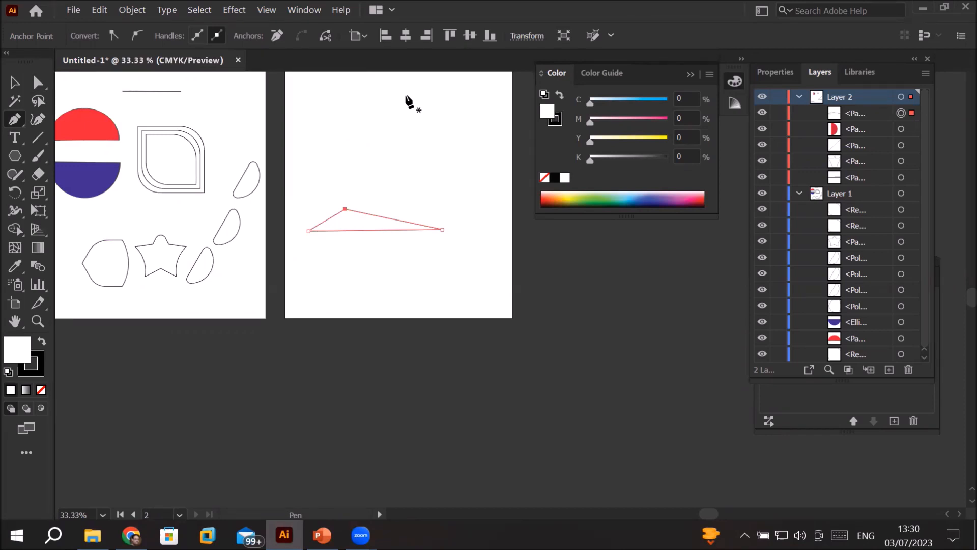
# Step: Add four anchor points to the flattened shape: two along its base and one on each upper side
pyautogui.click(377, 230)
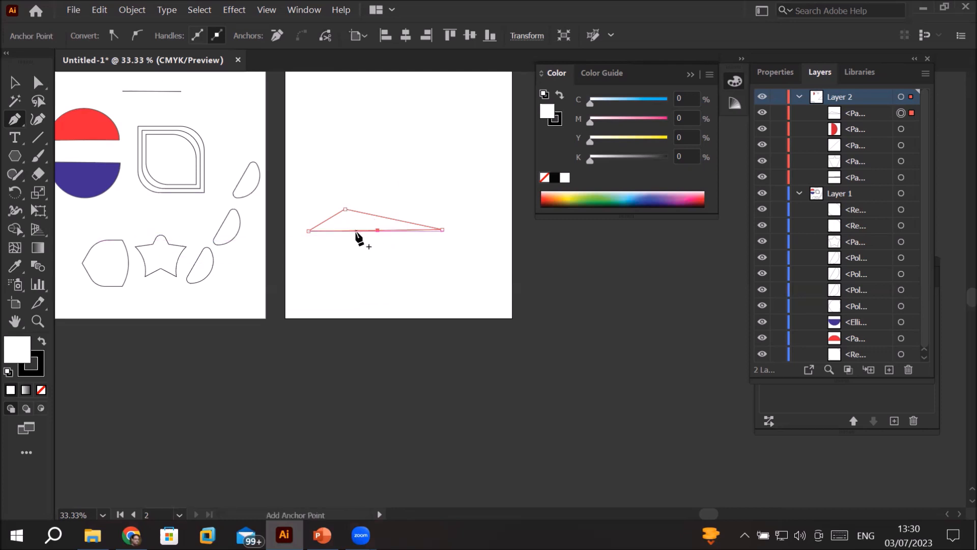
pyautogui.click(355, 230)
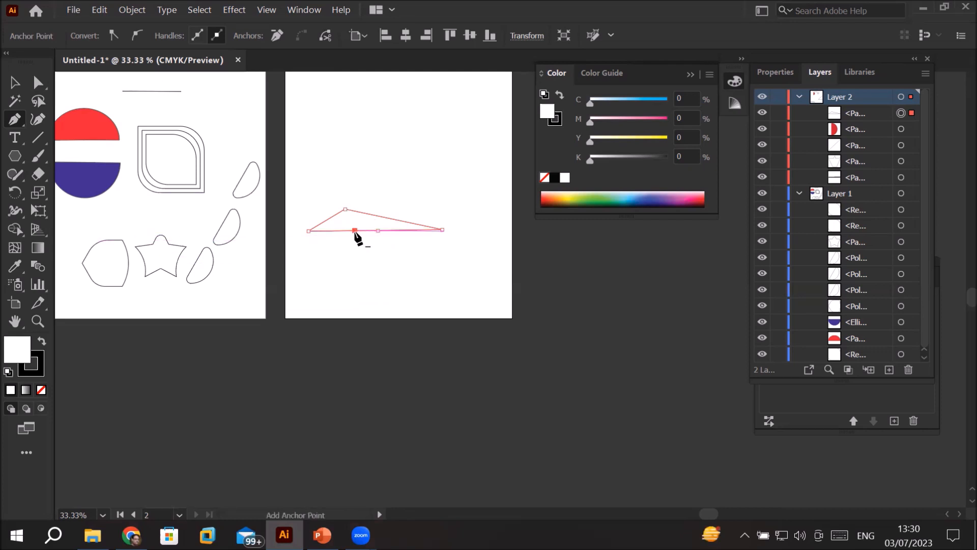
pyautogui.click(330, 220)
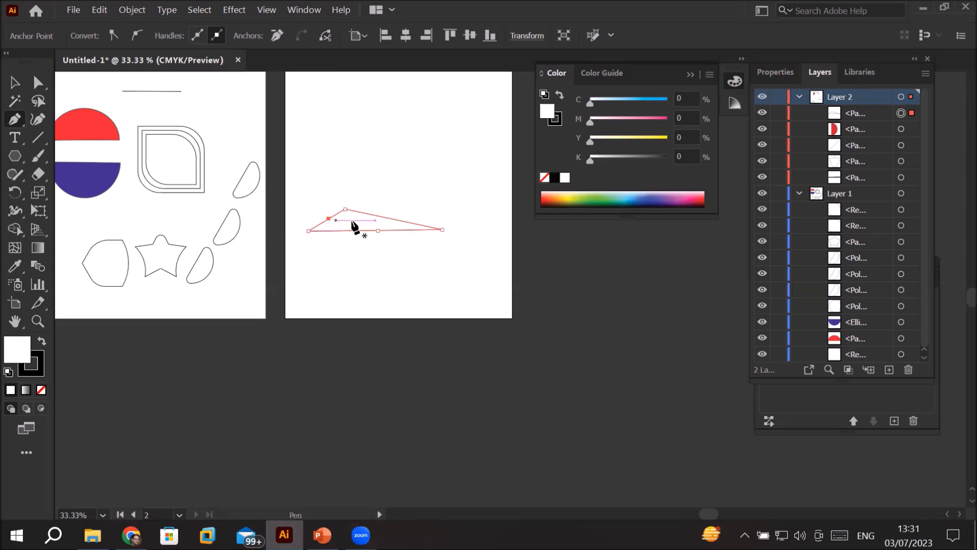
pyautogui.click(391, 219)
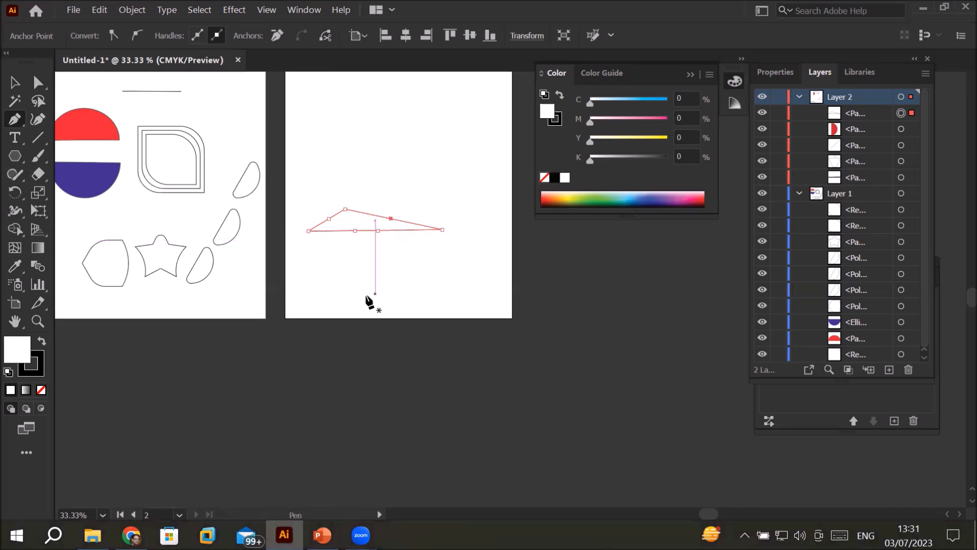
# Step: Pull the new upper-right anchor up into a peak with Direct Selection, nudge a base anchor down, and shift the shape up and right
pyautogui.press('a')
pyautogui.moveTo(391, 219); pyautogui.dragTo(429, 148)
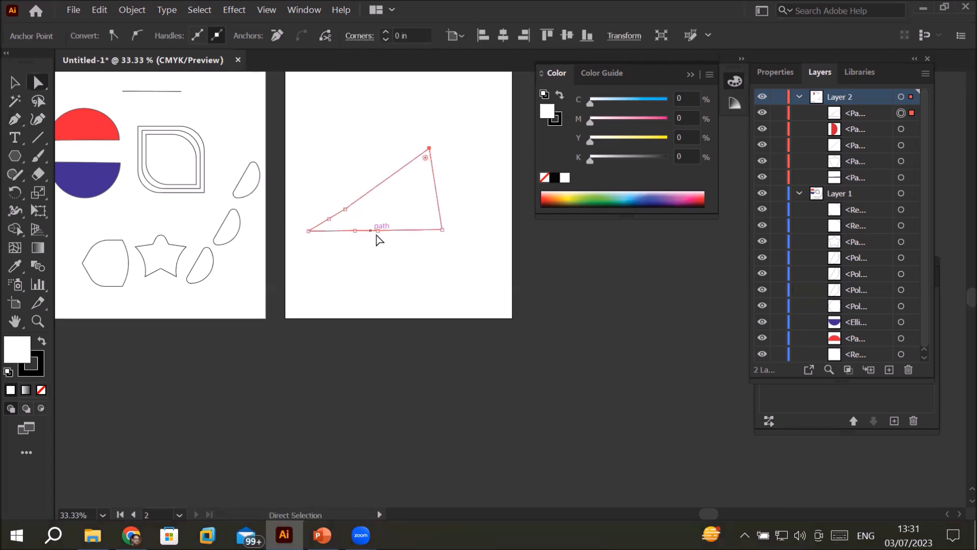
pyautogui.moveTo(379, 231); pyautogui.dragTo(447, 280)
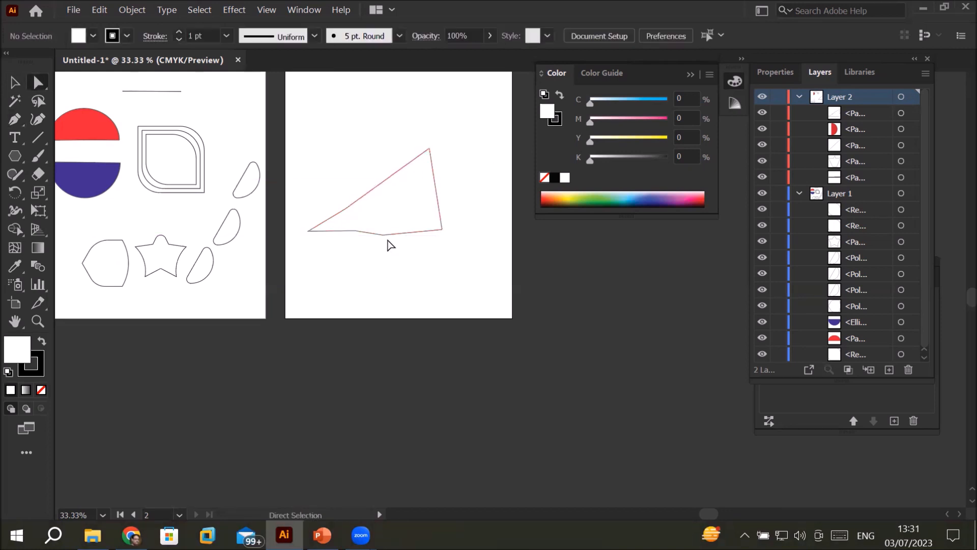
pyautogui.click(385, 235)
pyautogui.moveTo(384, 236); pyautogui.dragTo(406, 274)
pyautogui.moveTo(378, 232); pyautogui.dragTo(398, 182)
pyautogui.click(403, 229)
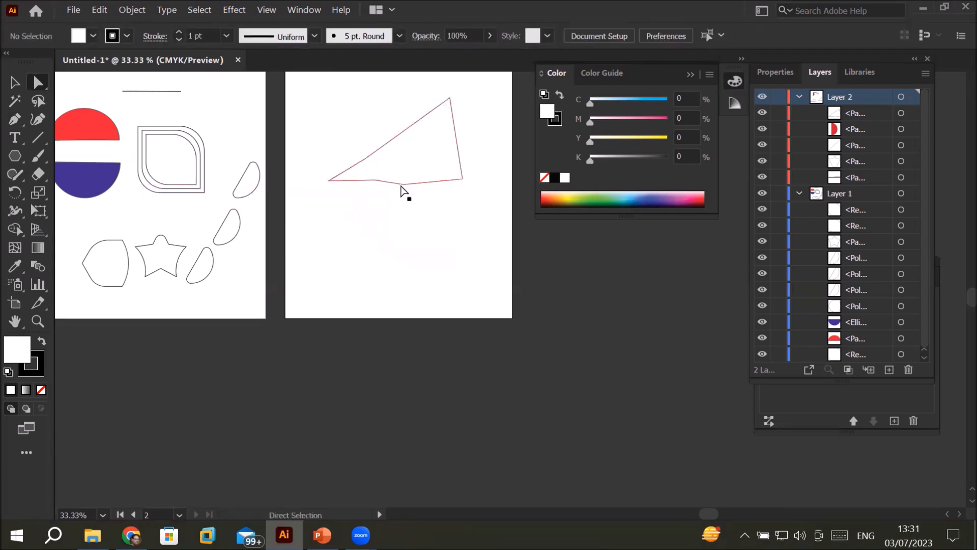
# Step: Pull the left base anchor far down and the right base anchor up into the shape, forming a deep notch
pyautogui.click(402, 185)
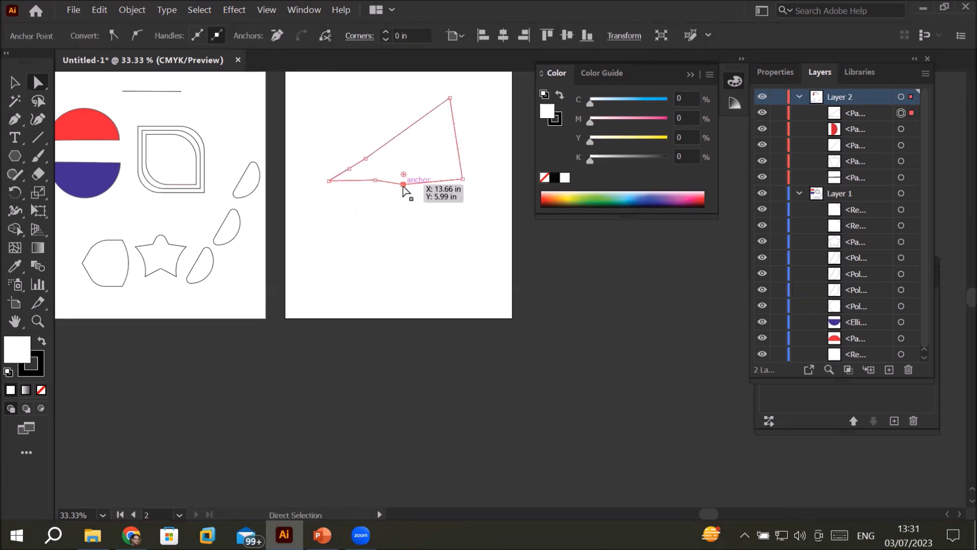
pyautogui.moveTo(403, 184); pyautogui.dragTo(381, 263)
pyautogui.moveTo(422, 224); pyautogui.dragTo(396, 172)
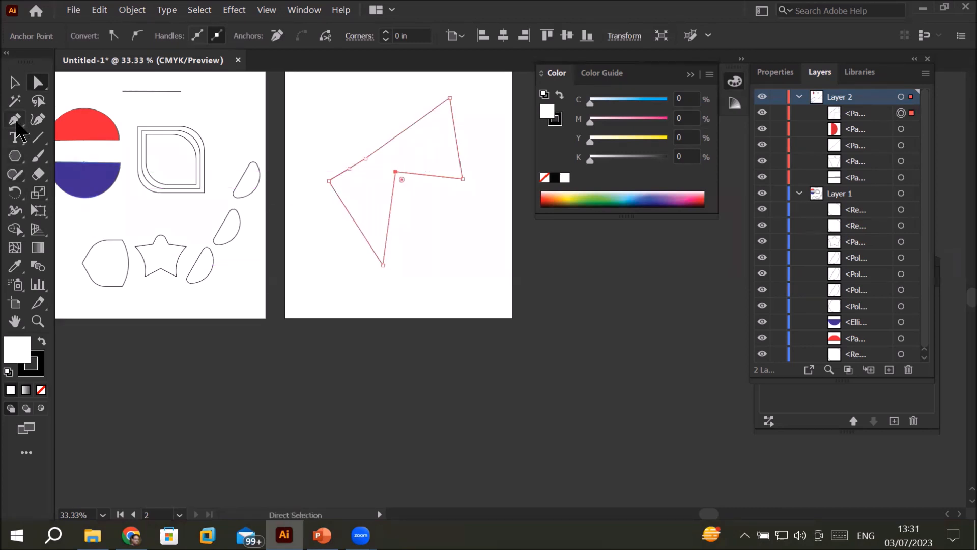
# Step: Move the reshaped path off the second artboard and delete it
pyautogui.click(16, 123)
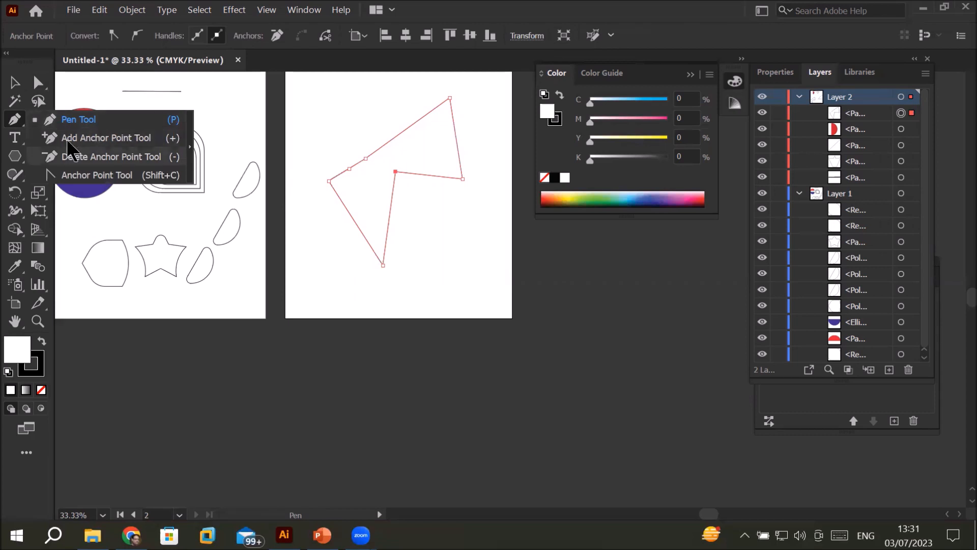
pyautogui.scroll(-2, 329, 189)
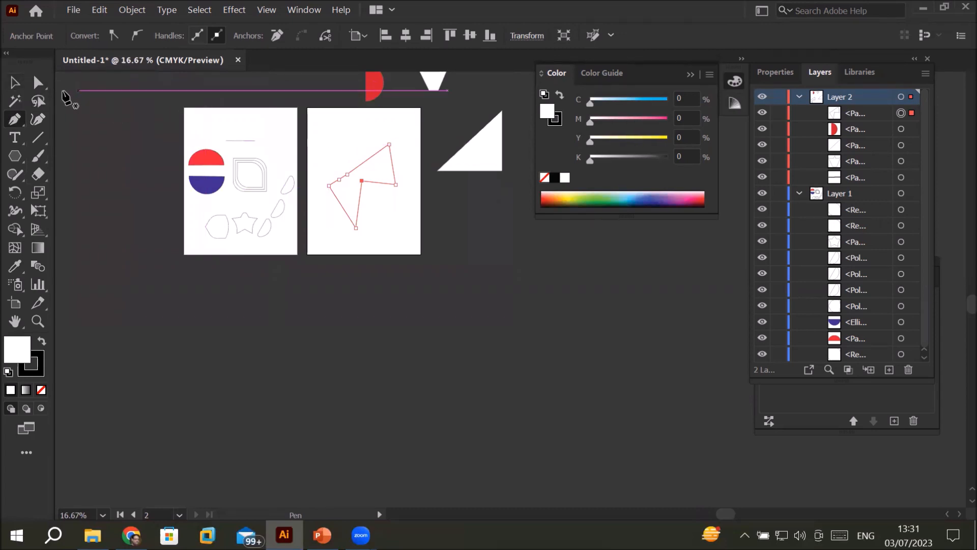
pyautogui.click(15, 83)
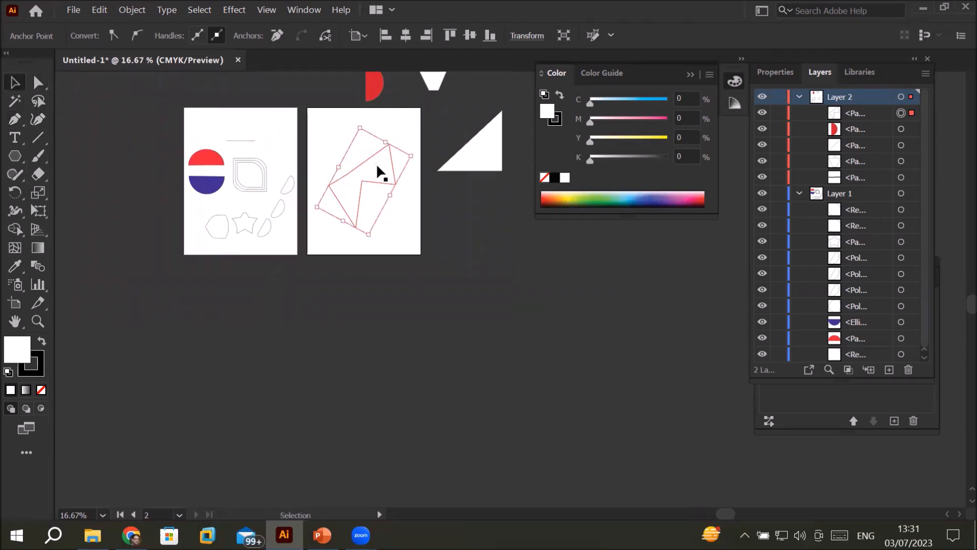
pyautogui.press('Delete')
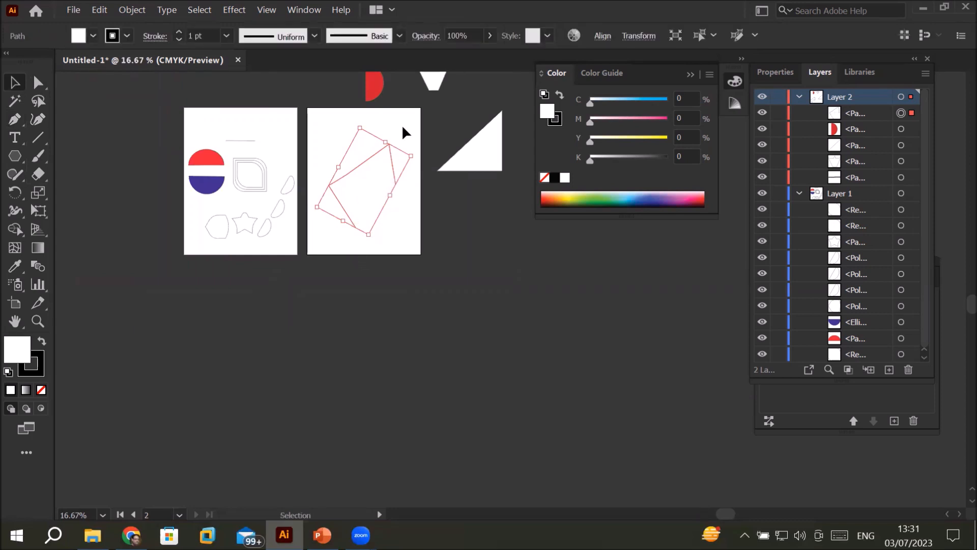
pyautogui.moveTo(331, 192)
pyautogui.mouseDown()
pyautogui.moveTo(346, 219)
pyautogui.moveTo(449, 293)
pyautogui.mouseUp()
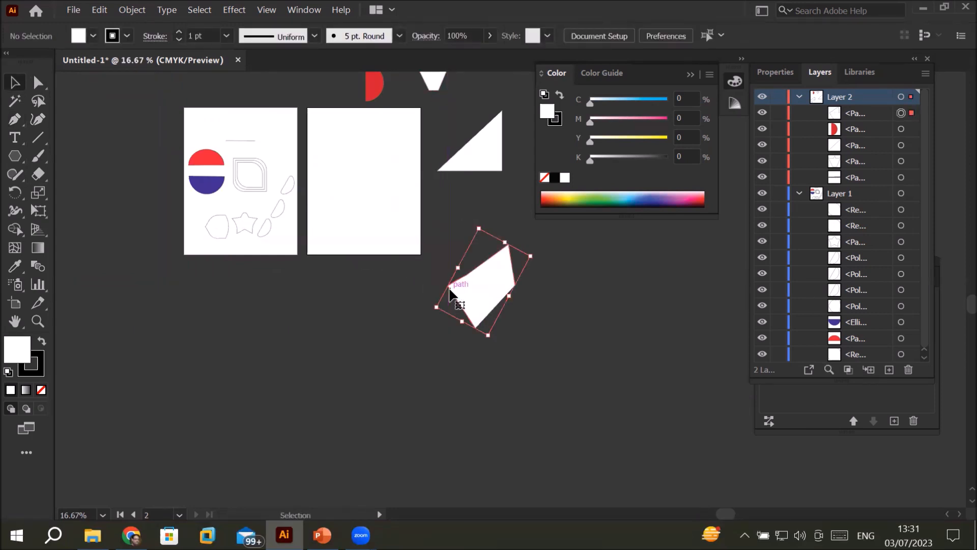
pyautogui.press('Delete')
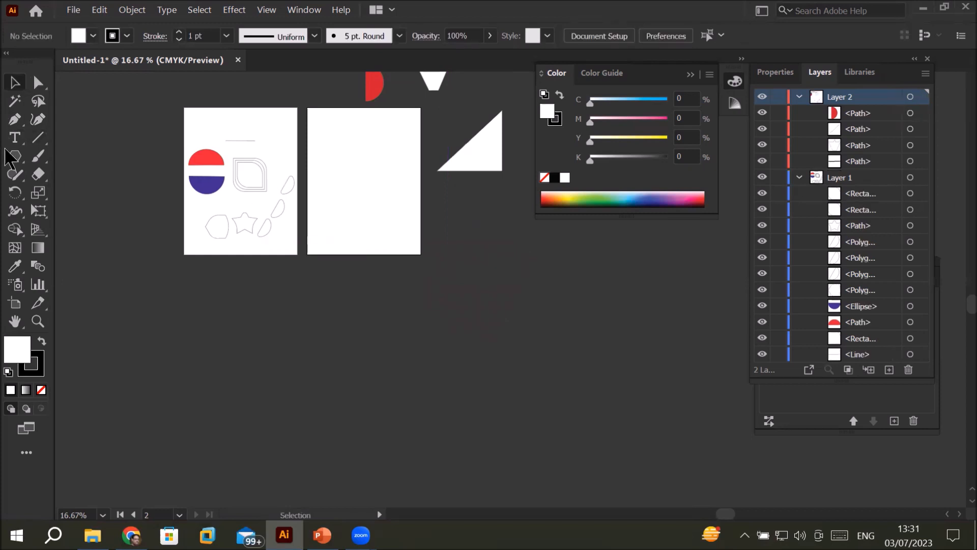
pyautogui.click(16, 157)
pyautogui.click(16, 158)
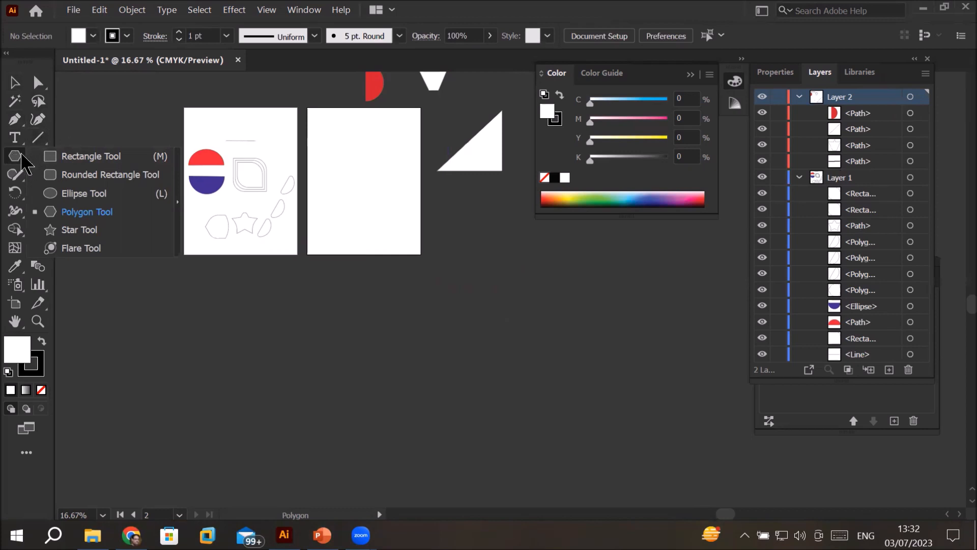
pyautogui.click(85, 159)
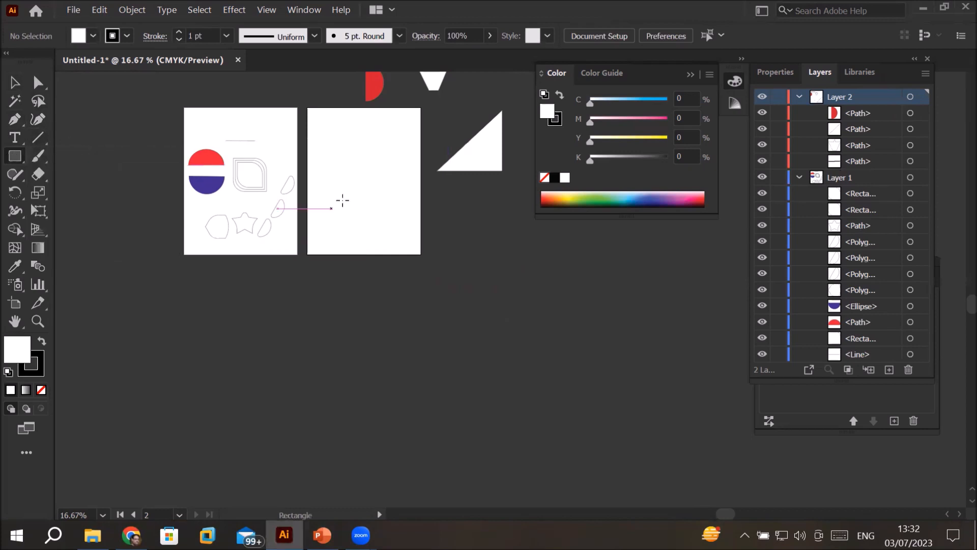
# Step: Place a "Lorem ipsum" placeholder text and a second point text reading "Sho" on the second artboard
pyautogui.scroll(2, 365, 157)
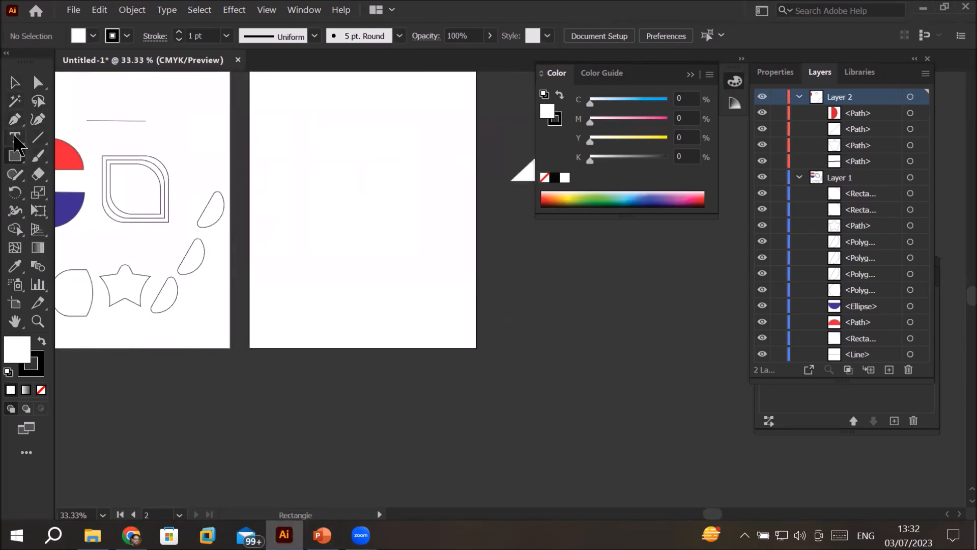
pyautogui.click(319, 88)
pyautogui.press('Escape')
pyautogui.click(422, 141)
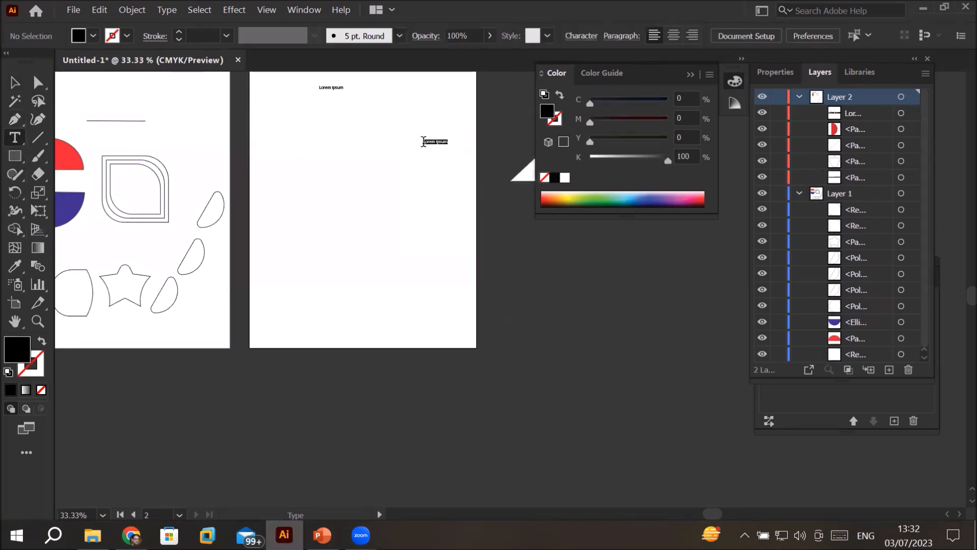
pyautogui.write('C')
pyautogui.write('Sho')
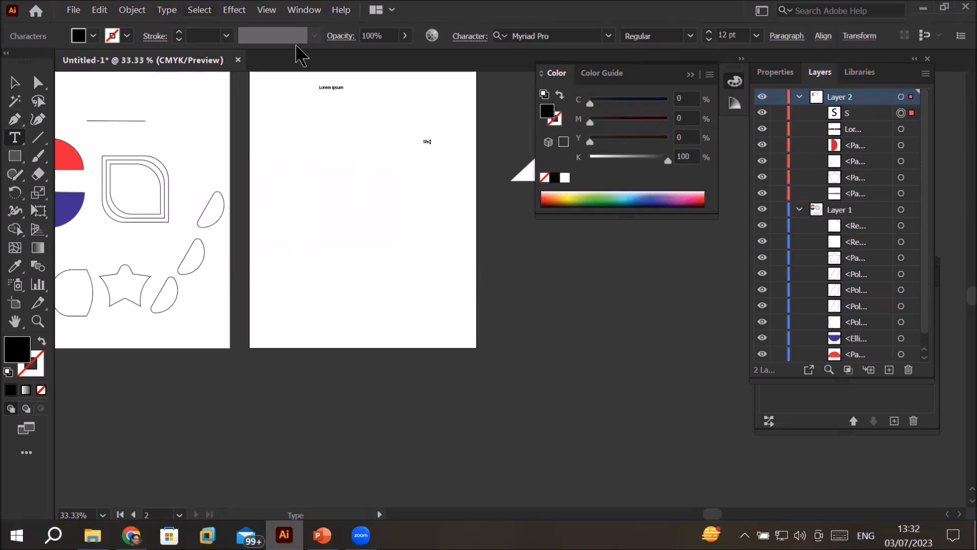
# Step: Draw a narrow, tall empty text area in the upper middle of the second artboard and deselect it
pyautogui.scroll(3, 351, 96)
pyautogui.scroll(-2, 340, 97)
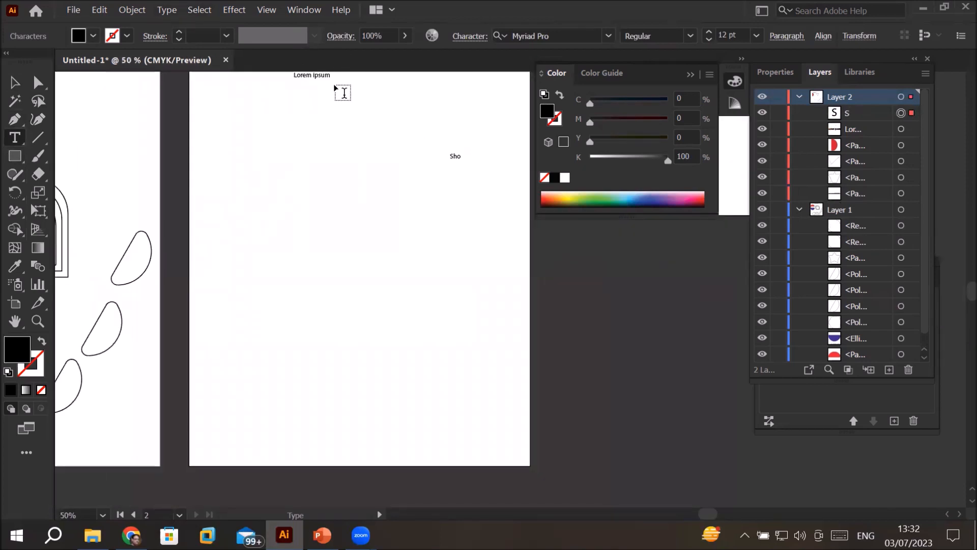
pyautogui.moveTo(382, 143); pyautogui.dragTo(391, 224)
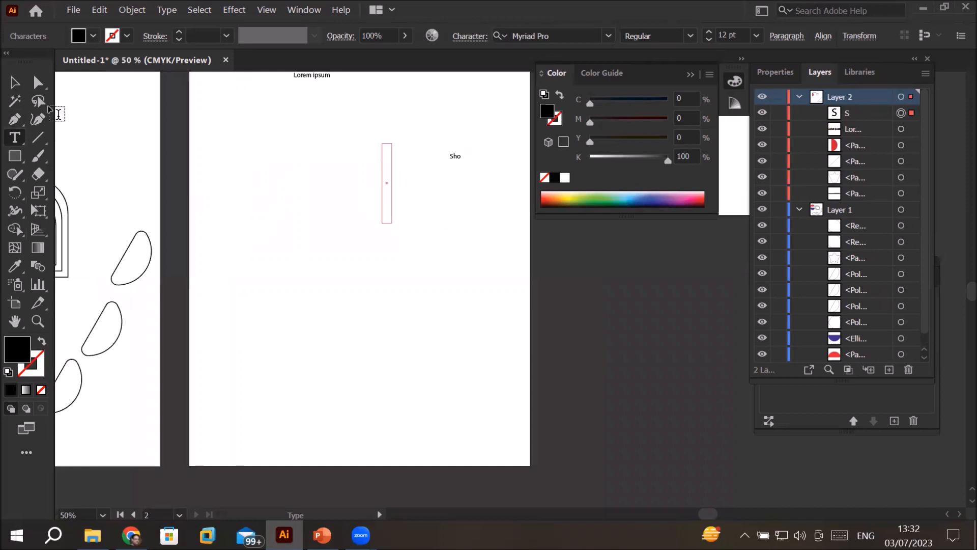
pyautogui.click(15, 82)
pyautogui.moveTo(294, 130); pyautogui.dragTo(324, 216)
pyautogui.press('space')
pyautogui.moveTo(358, 150); pyautogui.dragTo(371, 229)
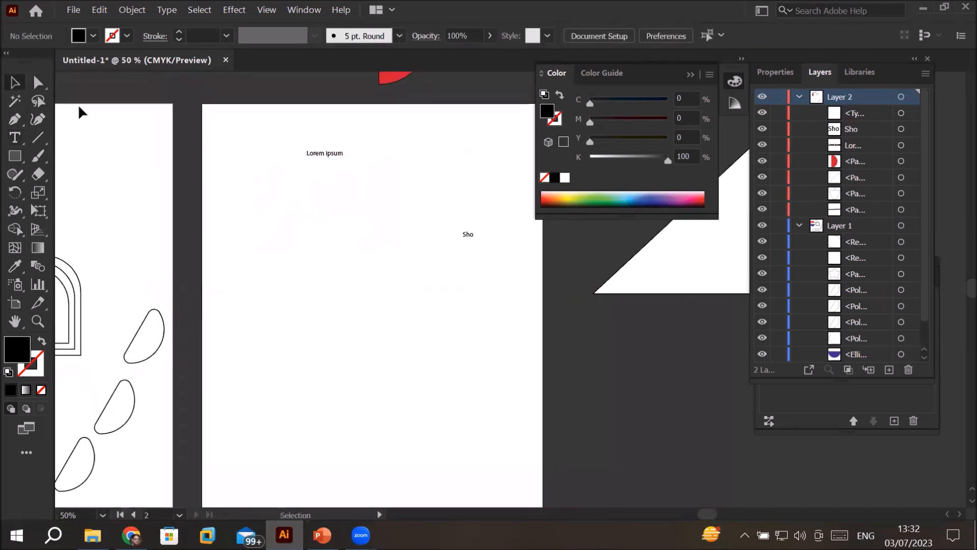
# Step: Delete the "Lorem ipsum" and "Sho" texts from the second artboard
pyautogui.click(319, 151)
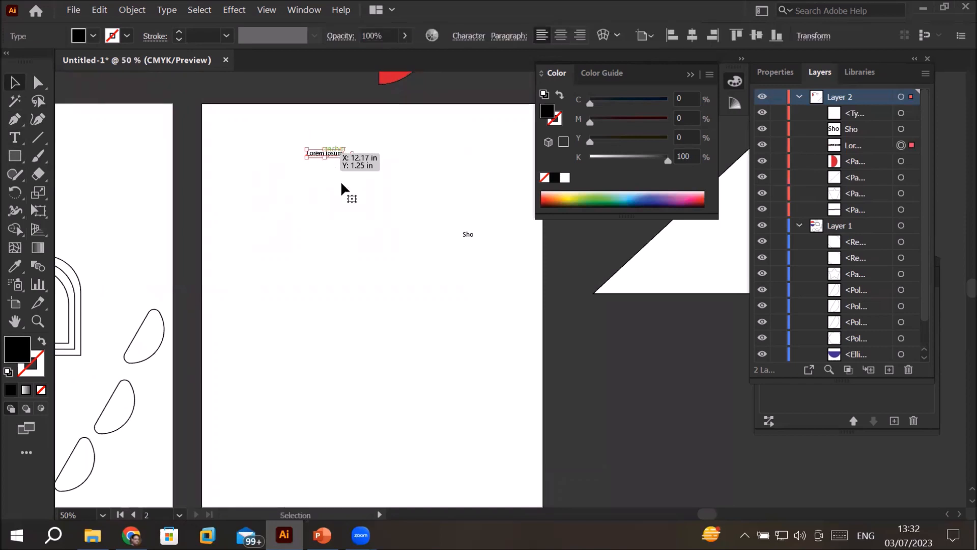
pyautogui.press('Delete')
pyautogui.moveTo(448, 218); pyautogui.dragTo(476, 258)
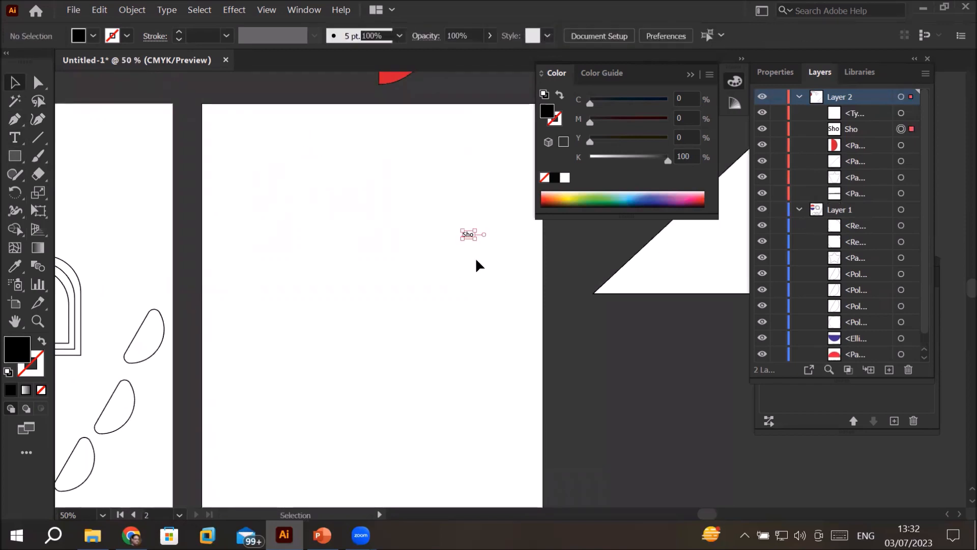
pyautogui.press('Delete')
# Step: Add a point text reading "Show Box" near the top of the second artboard and select it as an object
pyautogui.click(15, 156)
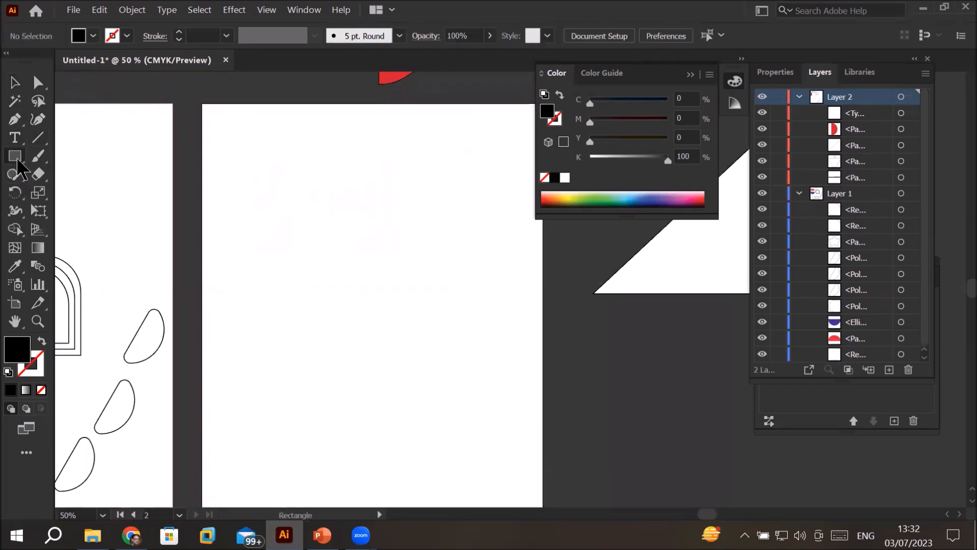
pyautogui.click(17, 142)
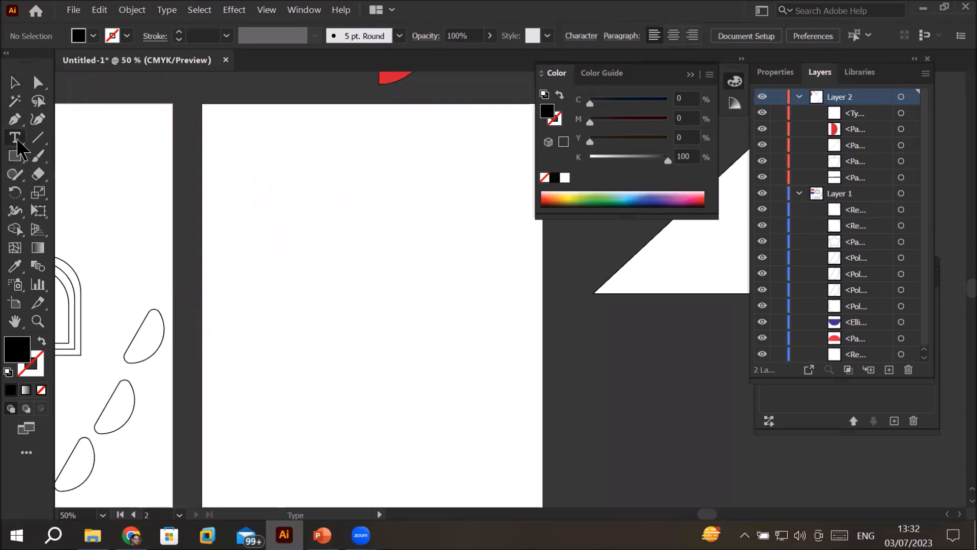
pyautogui.click(317, 145)
pyautogui.write('Sh')
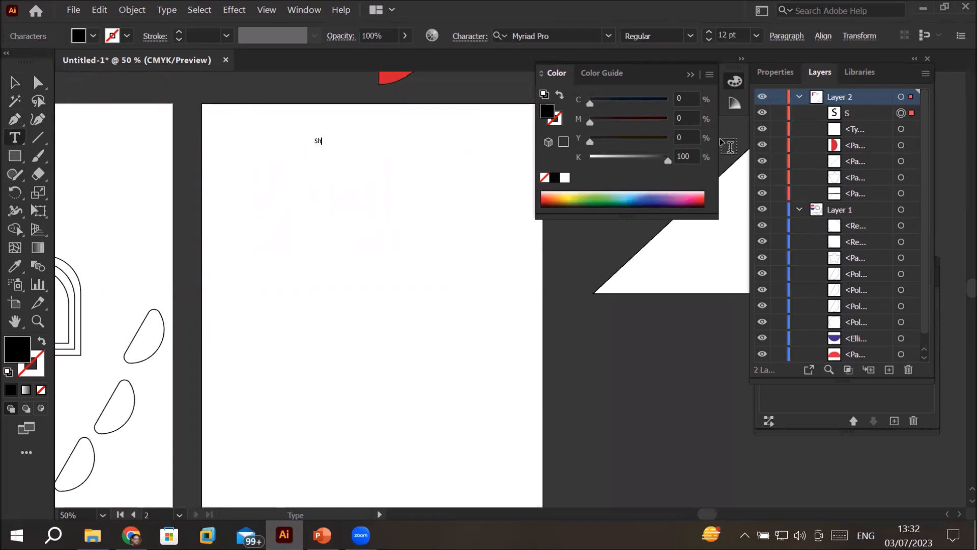
pyautogui.write('ow Box')
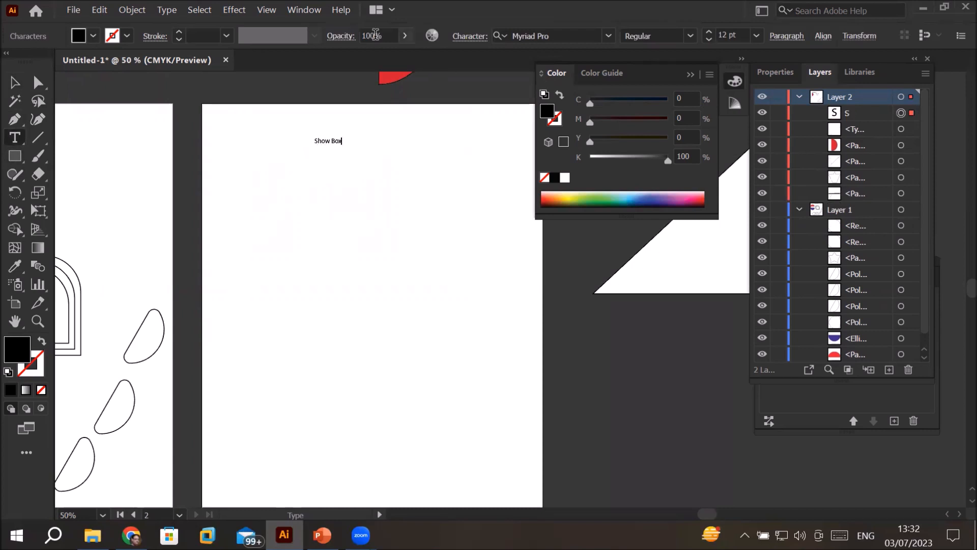
pyautogui.click(15, 82)
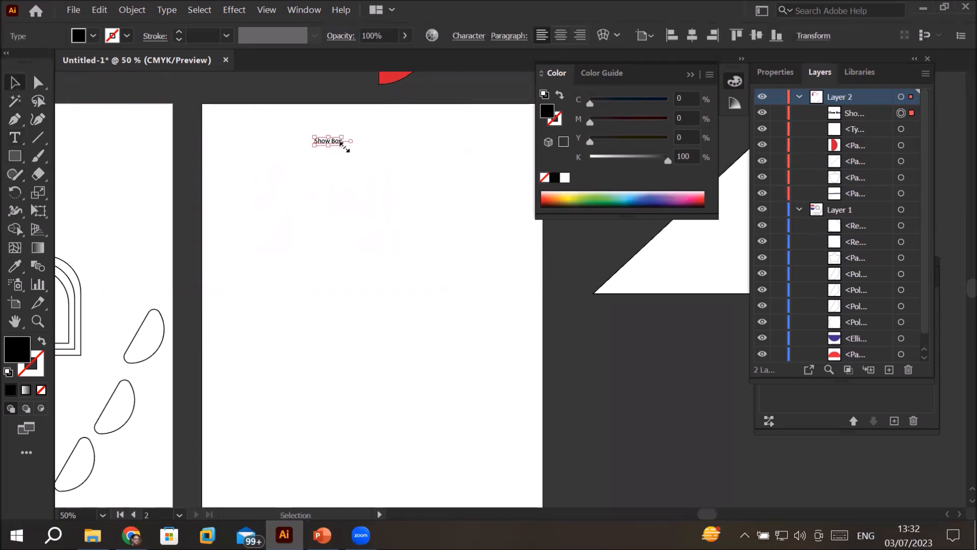
# Step: Enlarge the "Show Box" text into a heading and move it to the top of the second artboard
pyautogui.moveTo(344, 146); pyautogui.dragTo(491, 223)
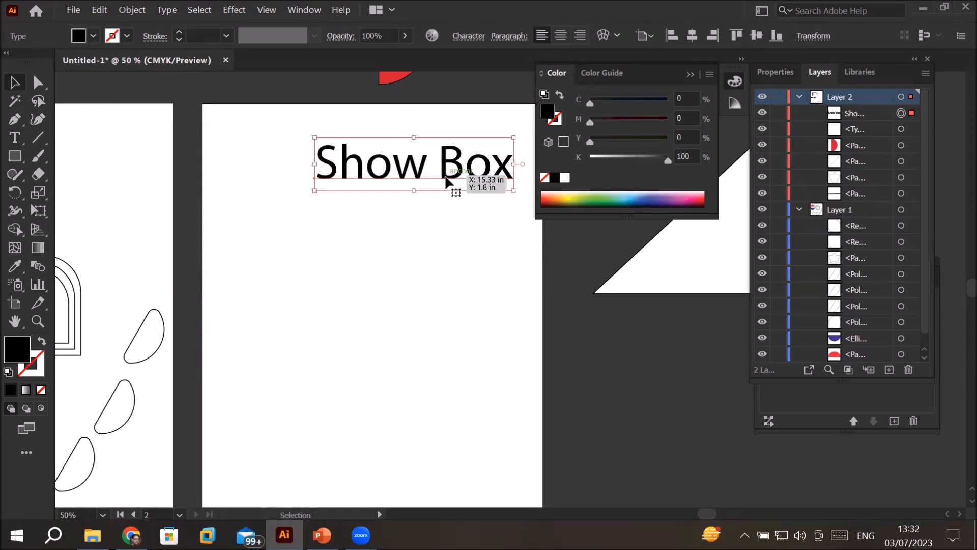
pyautogui.moveTo(448, 181); pyautogui.dragTo(416, 150)
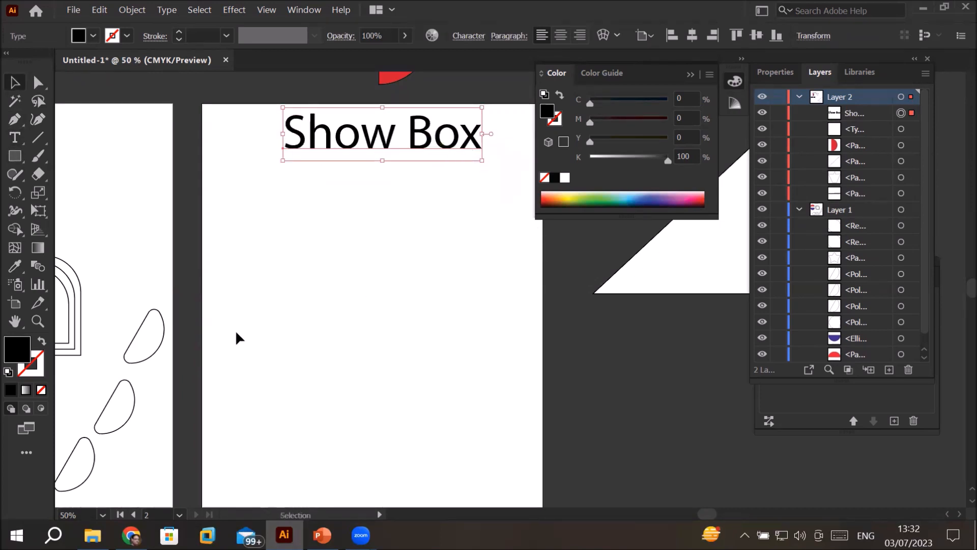
# Step: Draw a square in the middle of the second artboard with the default white fill and 1 pt black stroke
pyautogui.click(12, 158)
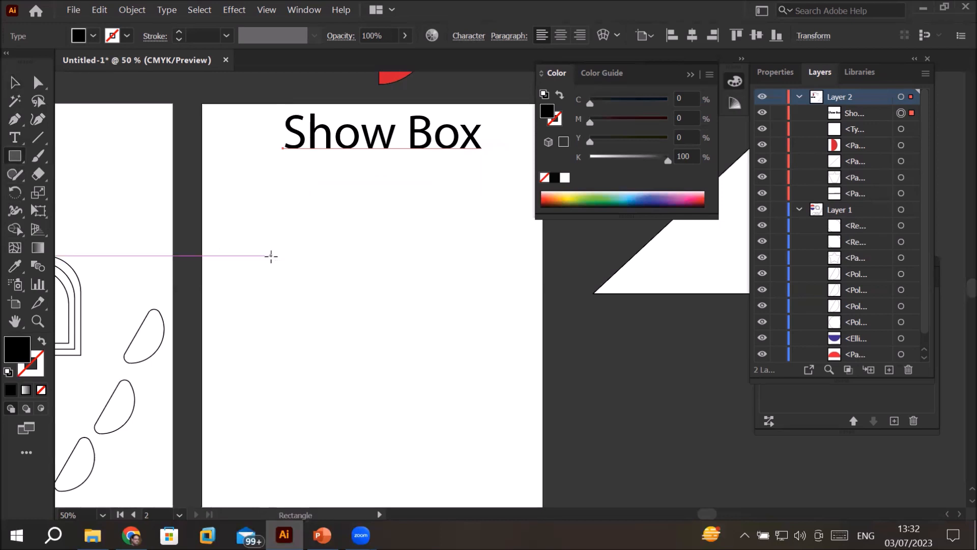
pyautogui.moveTo(276, 259); pyautogui.dragTo(406, 351)
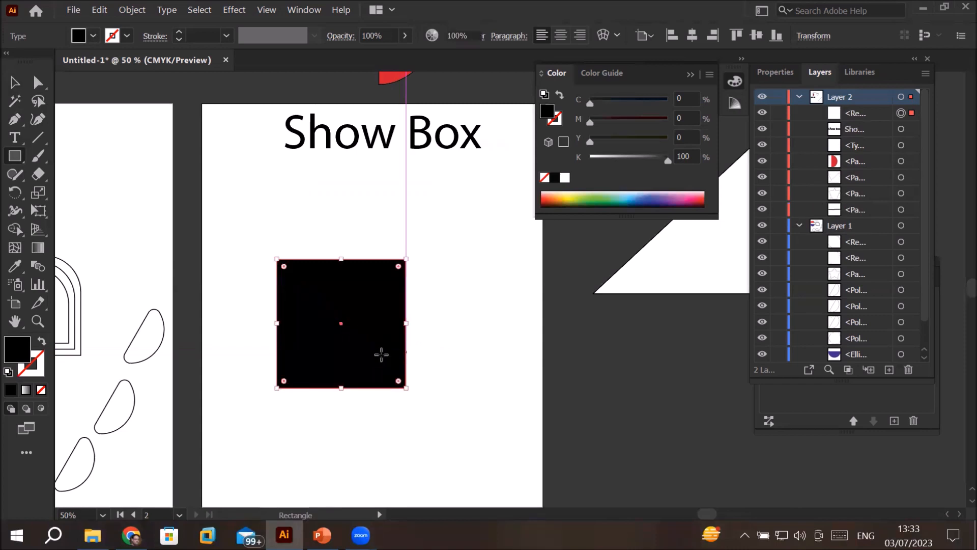
pyautogui.click(7, 374)
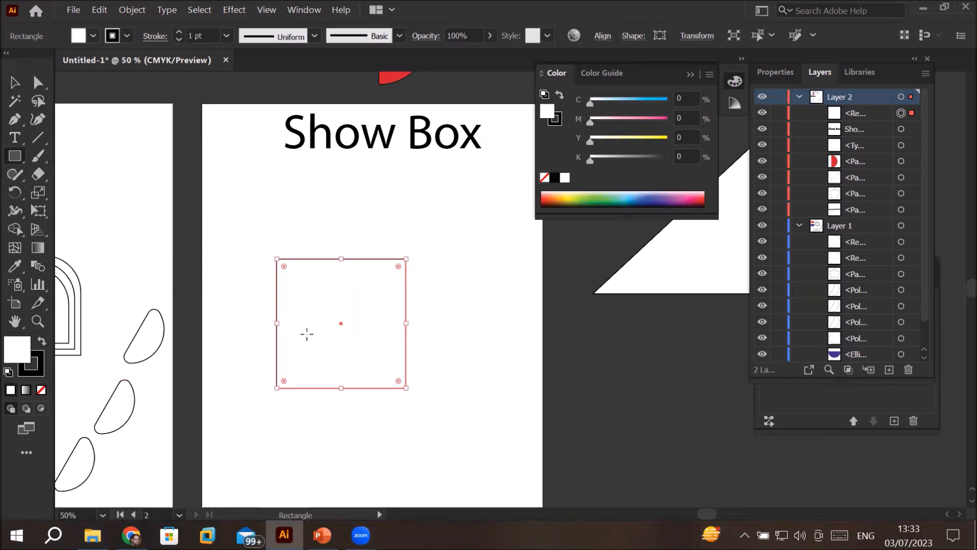
# Step: Move the square toward the artboard's left edge and duplicate it so the copy adjoins its right side
pyautogui.click(15, 82)
pyautogui.scroll(-1, 333, 321)
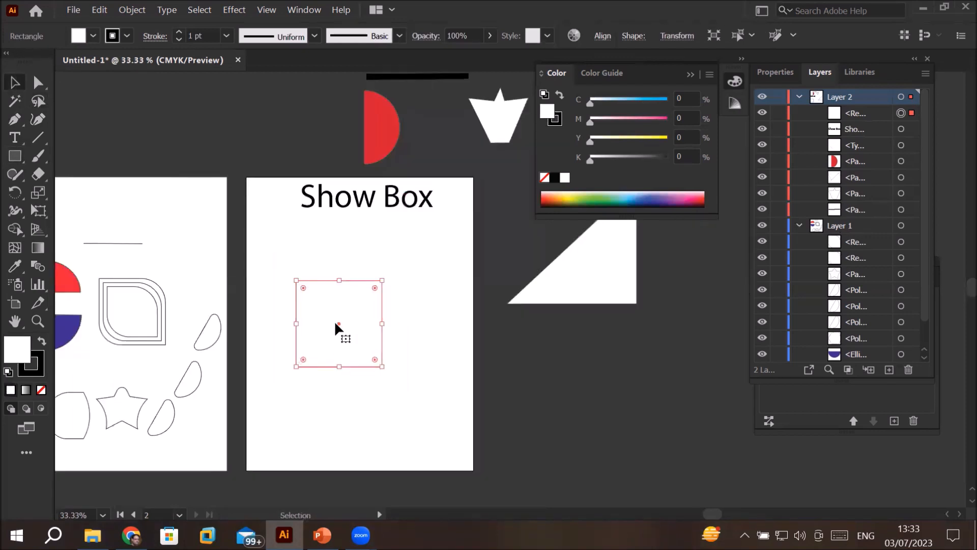
pyautogui.moveTo(359, 364); pyautogui.dragTo(324, 360)
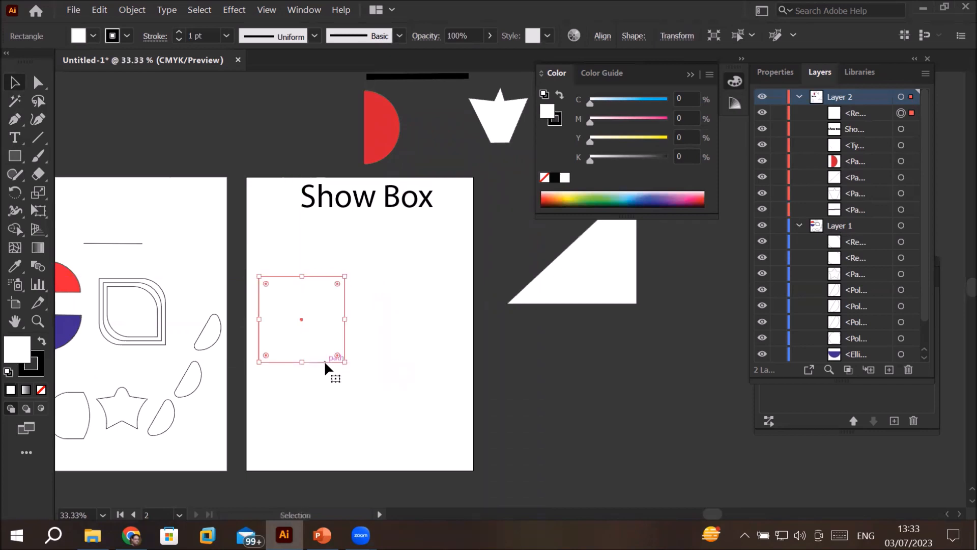
pyautogui.moveTo(325, 360); pyautogui.dragTo(410, 362)
pyautogui.scroll(1, 320, 231)
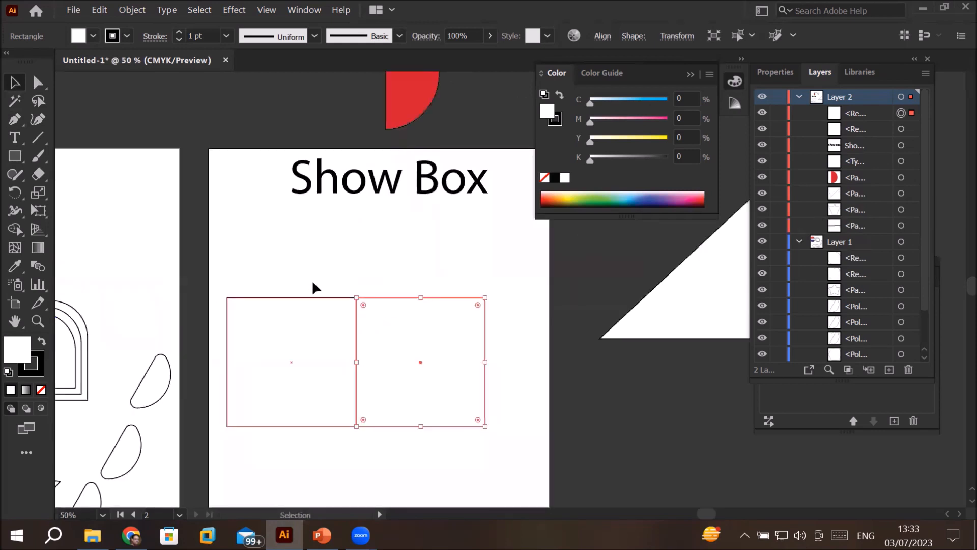
pyautogui.scroll(-1, 308, 285)
pyautogui.moveTo(327, 339); pyautogui.dragTo(474, 398)
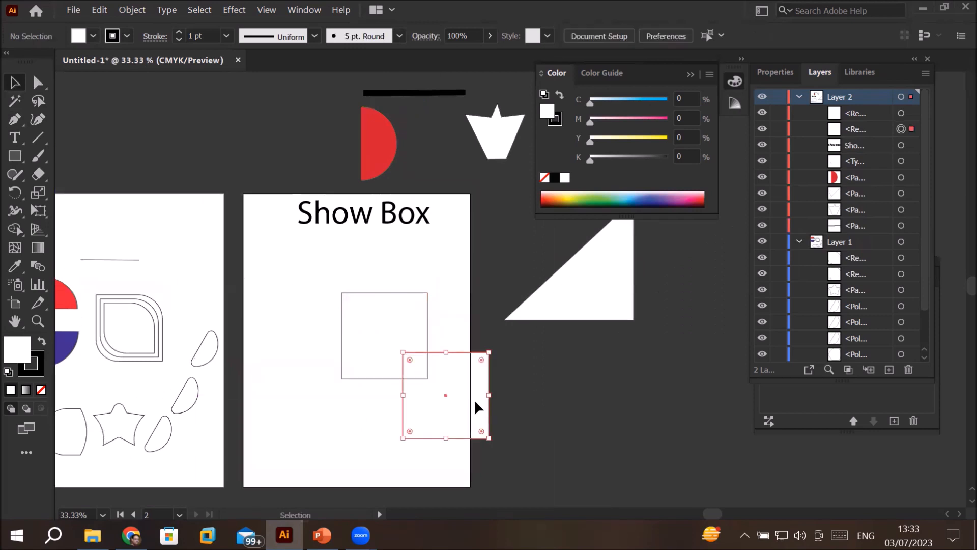
pyautogui.hotkey('ctrl', 'z')
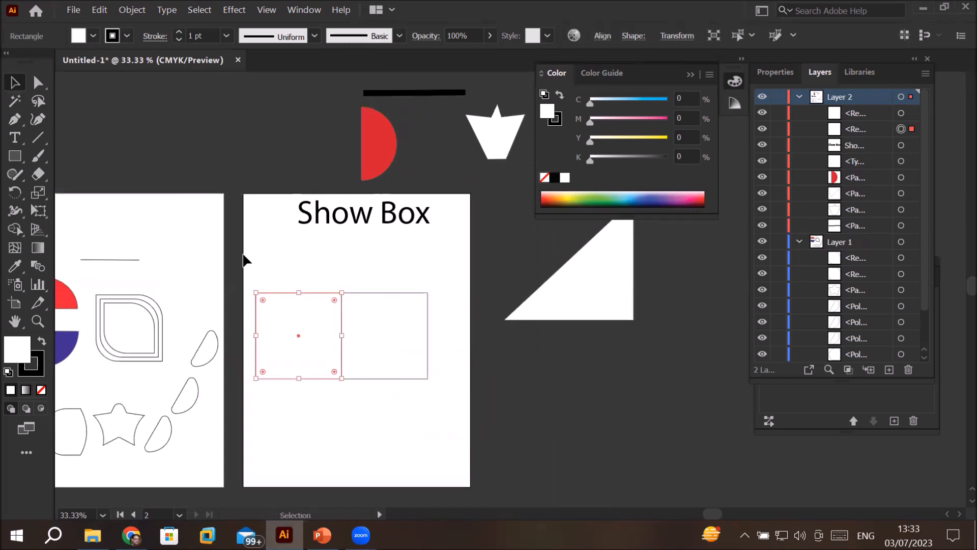
# Step: Move both squares lower on the second artboard and duplicate the left one directly above itself
pyautogui.click(432, 410)
pyautogui.moveTo(391, 375); pyautogui.dragTo(414, 431)
pyautogui.moveTo(288, 378); pyautogui.dragTo(309, 433)
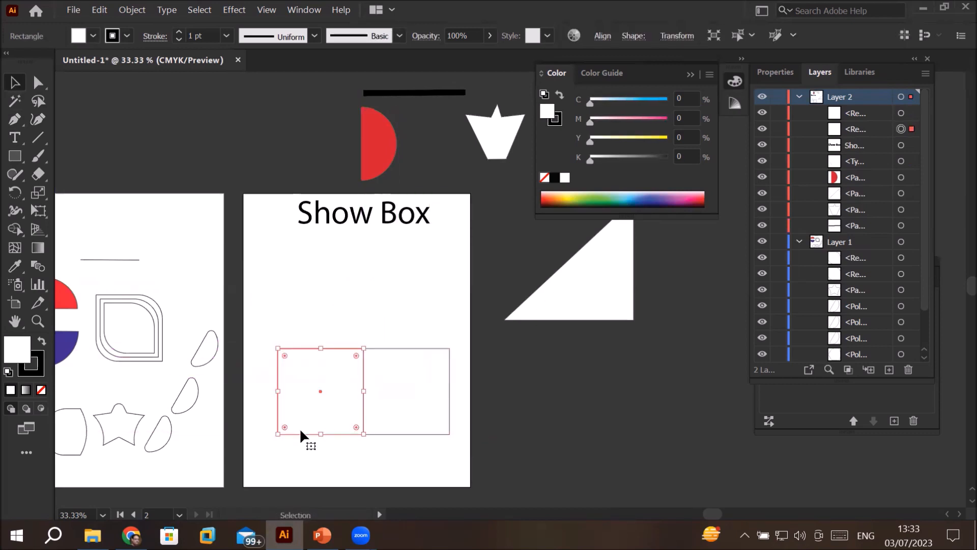
pyautogui.moveTo(300, 431); pyautogui.dragTo(305, 347)
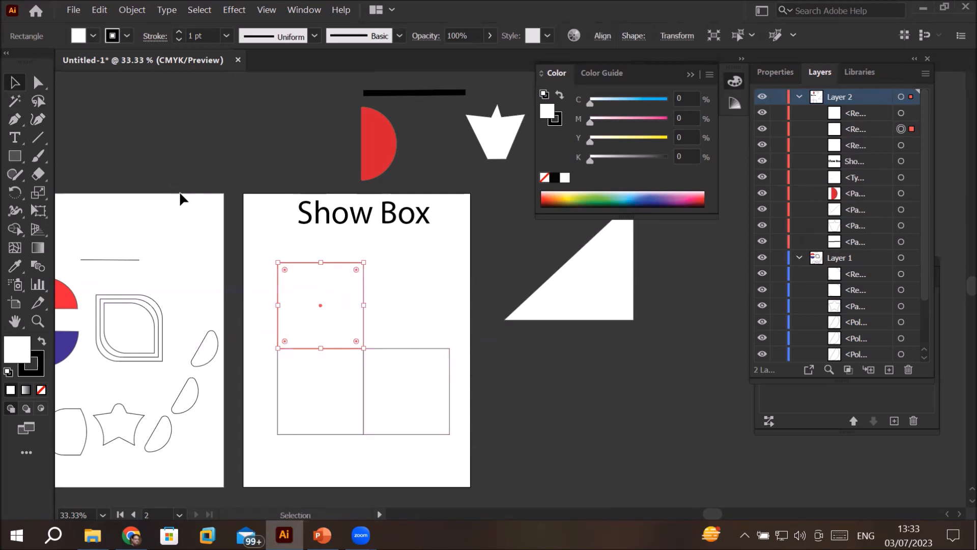
# Step: Delete the stray empty text area beside the upper square
pyautogui.click(39, 84)
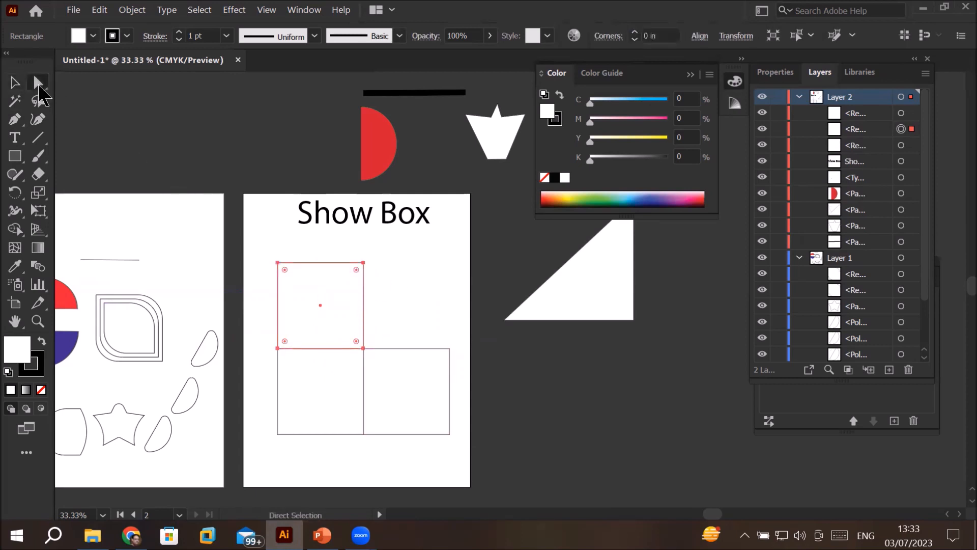
pyautogui.moveTo(265, 254); pyautogui.dragTo(384, 287)
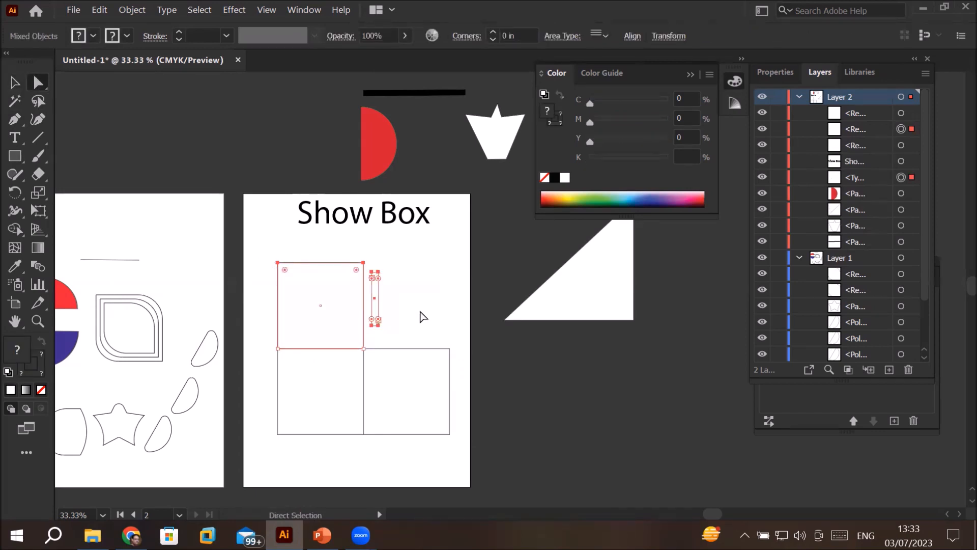
pyautogui.click(416, 325)
pyautogui.click(375, 283)
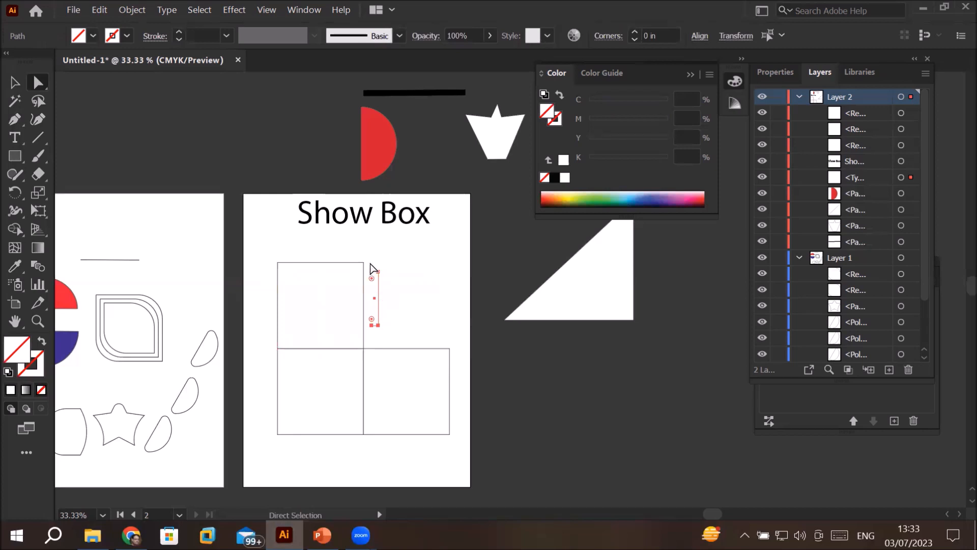
pyautogui.press('Delete')
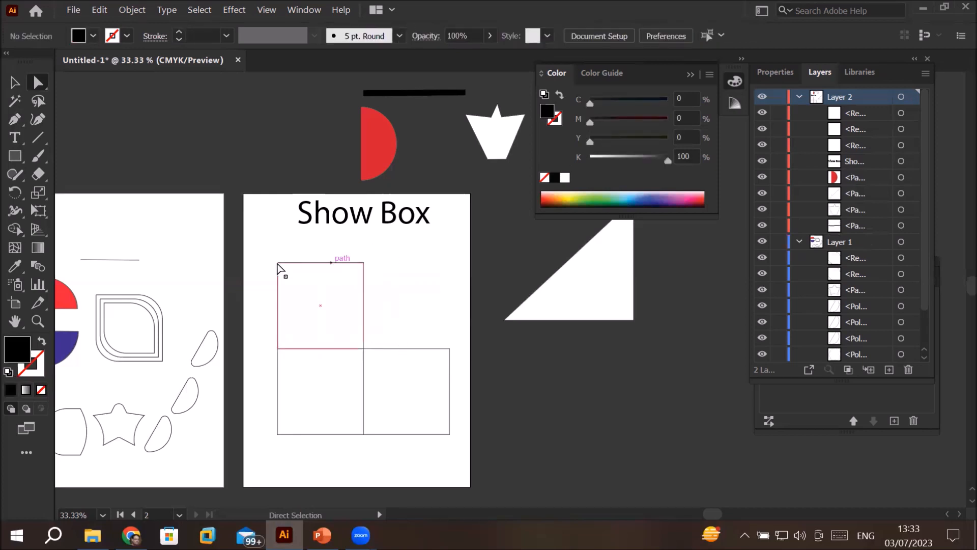
# Step: Shift the upper square's top edge and the right square's outer edge until they meet as the top and side faces of a cube
pyautogui.moveTo(258, 254); pyautogui.dragTo(461, 440)
pyautogui.moveTo(451, 350); pyautogui.dragTo(389, 321)
pyautogui.scroll(6, 389, 321)
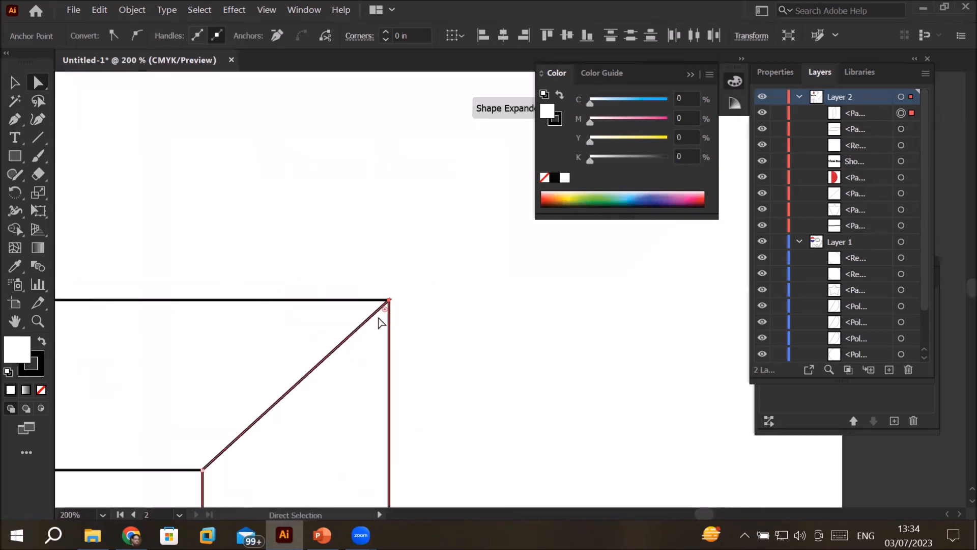
pyautogui.scroll(3, 378, 323)
pyautogui.scroll(-8, 382, 323)
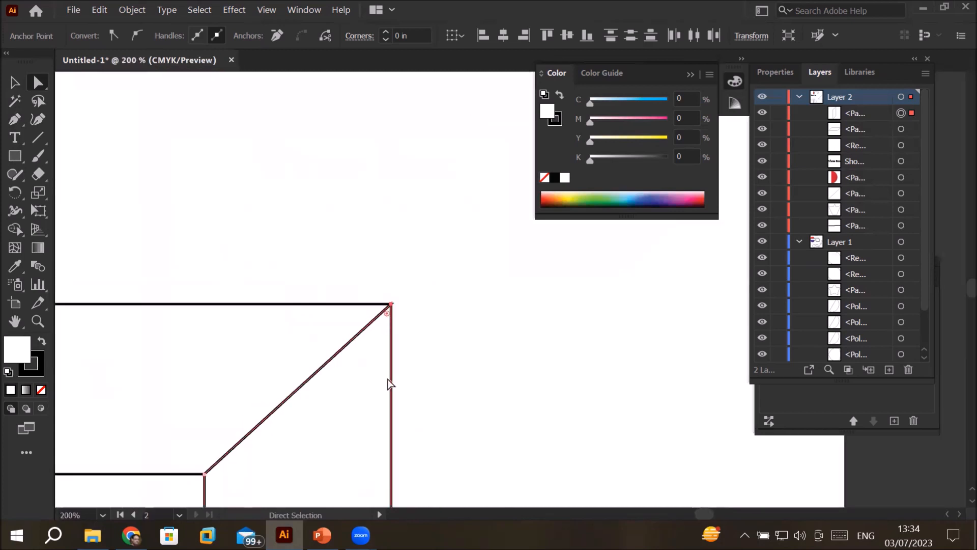
pyautogui.scroll(-2, 389, 383)
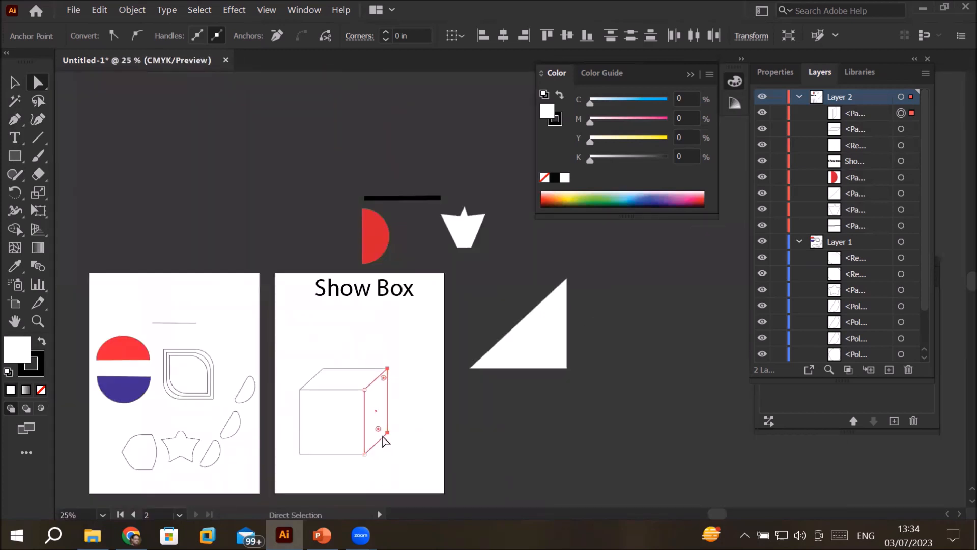
pyautogui.click(16, 83)
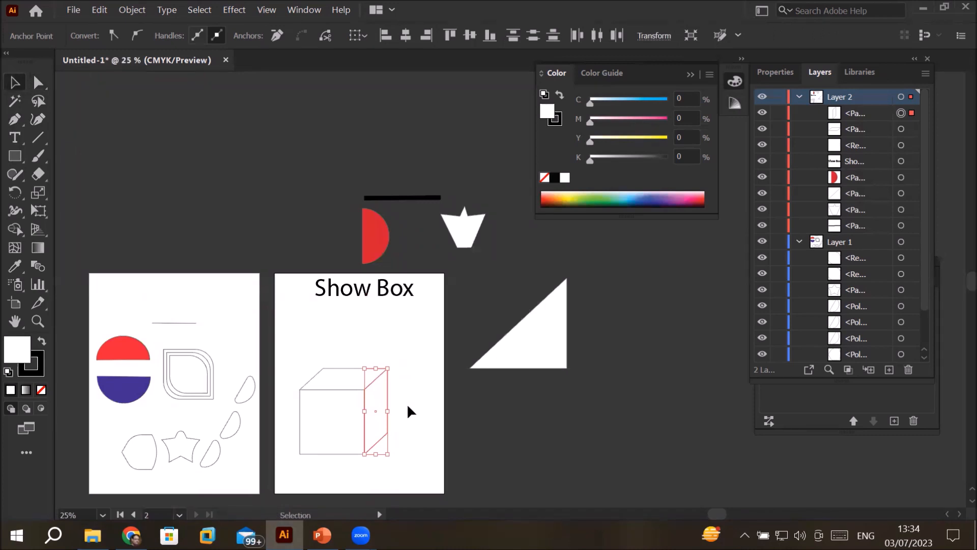
pyautogui.click(410, 407)
# Step: Move the cube's top face up, its side face right and its front face down to separate the three shapes
pyautogui.moveTo(423, 406); pyautogui.dragTo(452, 246)
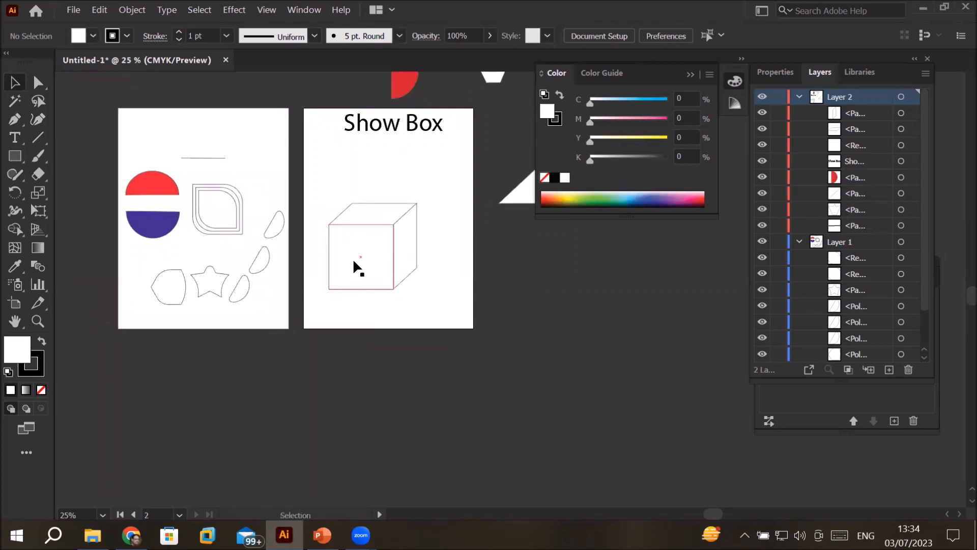
pyautogui.scroll(3, 352, 258)
pyautogui.scroll(-1, 352, 258)
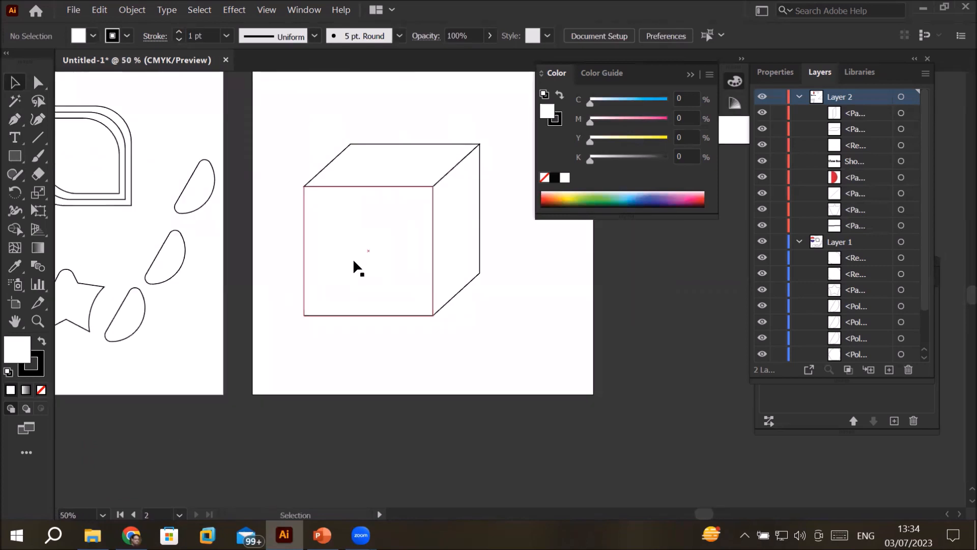
pyautogui.click(367, 174)
pyautogui.press('Up')
pyautogui.press('Up')
pyautogui.press('Up')
pyautogui.press('Up')
pyautogui.press('Up')
pyautogui.press('Up')
pyautogui.press('Up')
pyautogui.press('Up')
pyautogui.press('Up')
pyautogui.press('Up')
pyautogui.press('Up')
pyautogui.press('Up')
pyautogui.press('Up')
pyautogui.press('Up')
pyautogui.press('Up')
pyautogui.press('Up')
pyautogui.press('Up')
pyautogui.press('Up')
pyautogui.press('Up')
pyautogui.press('Up')
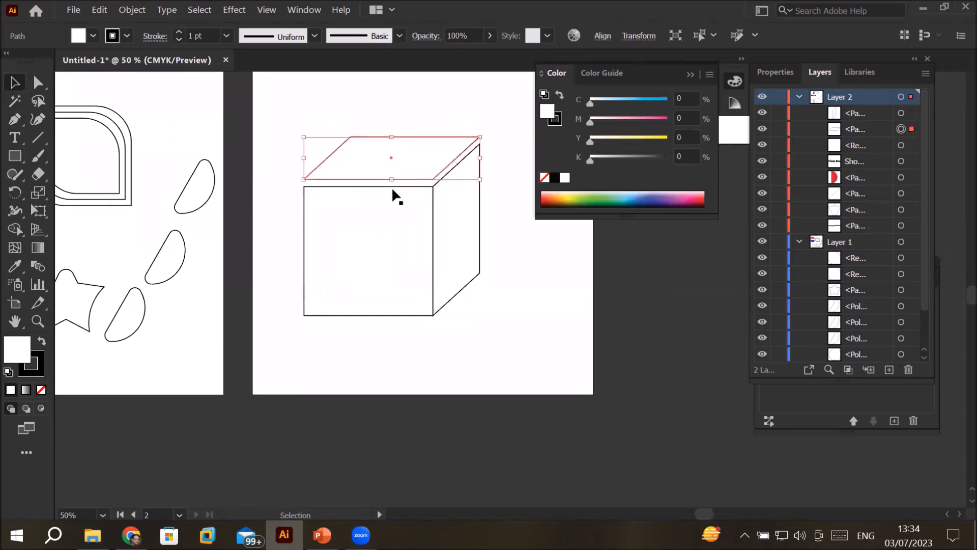
pyautogui.moveTo(453, 215); pyautogui.dragTo(499, 219)
pyautogui.moveTo(349, 256); pyautogui.dragTo(348, 313)
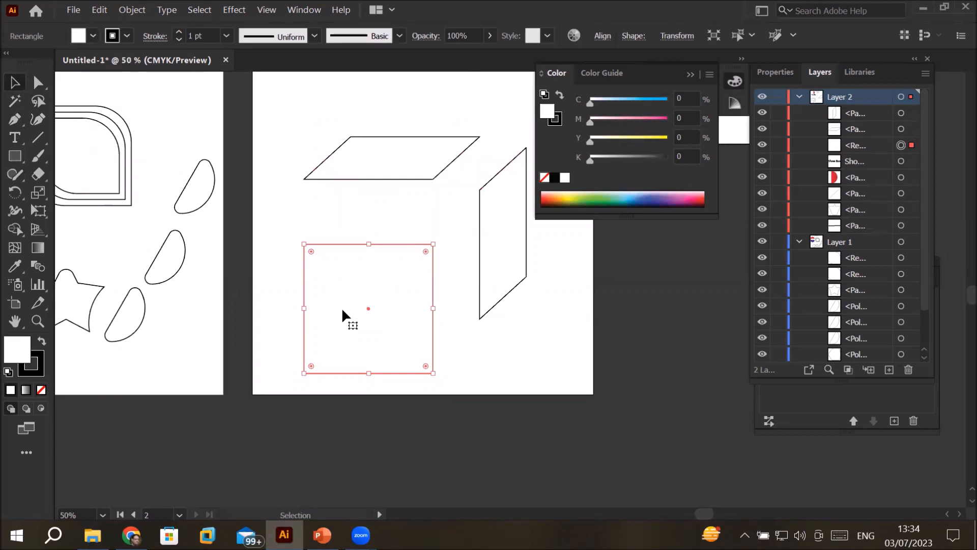
# Step: Undo the separation of the faces and the reshaping of the side face back to a square
pyautogui.hotkey('ctrl', 'z')
pyautogui.hotkey('ctrl', 'z')
pyautogui.hotkey('ctrl', 'z')
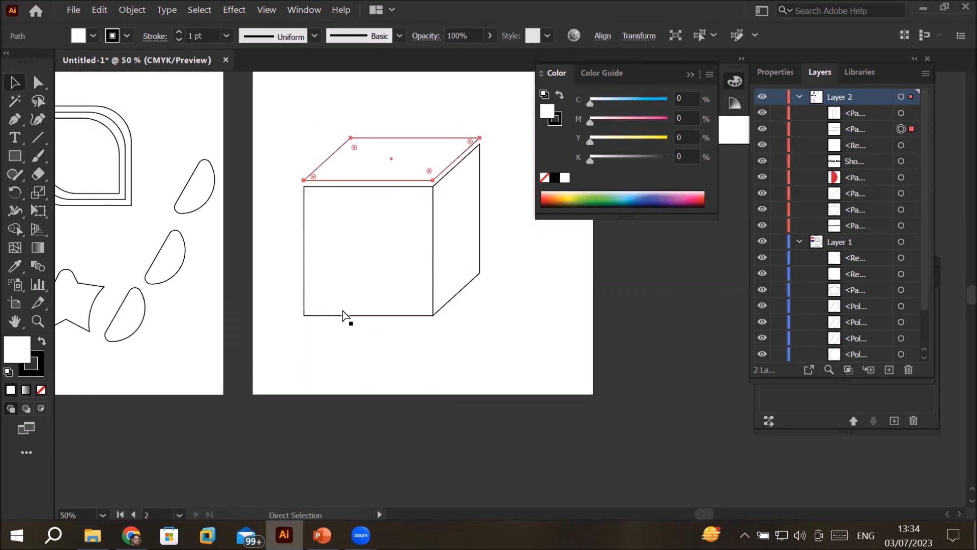
pyautogui.hotkey('ctrl', 'z')
pyautogui.hotkey('ctrl', 'z')
pyautogui.hotkey('ctrl', 'z')
pyautogui.hotkey('ctrl', 'z')
pyautogui.hotkey('ctrl', 'z')
pyautogui.hotkey('ctrl', 'z')
pyautogui.hotkey('ctrl', 'z')
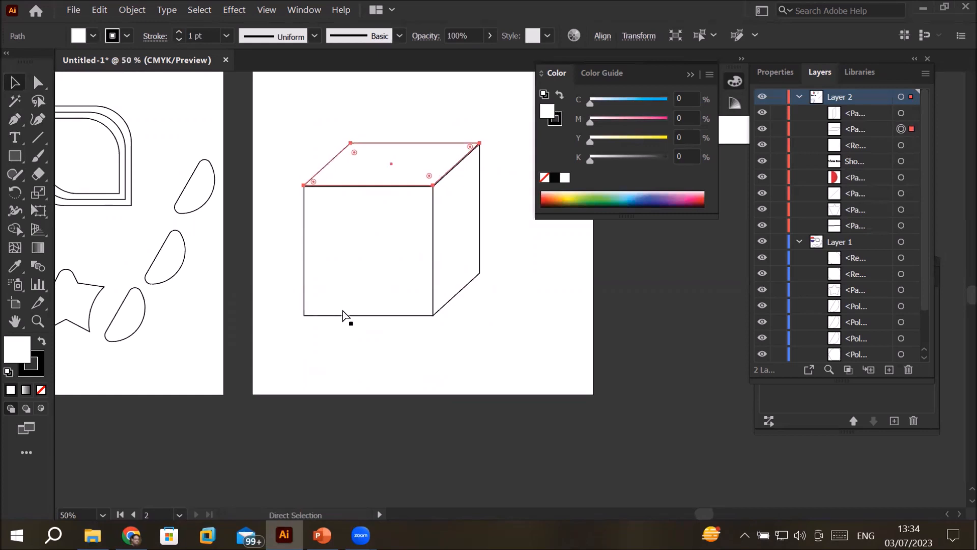
pyautogui.hotkey('ctrl', 'z')
pyautogui.hotkey('ctrl', 'z')
pyautogui.hotkey('ctrl', 'z')
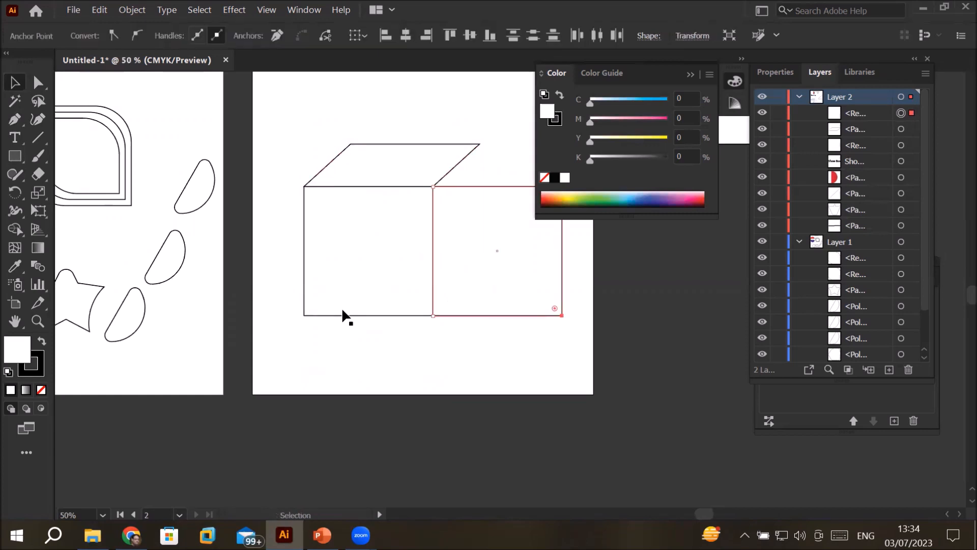
# Step: Collapse the Color panel and move the right square's two outer anchor points to the top face's corner, forming the cube's side
pyautogui.click(691, 75)
pyautogui.moveTo(531, 157); pyautogui.dragTo(597, 372)
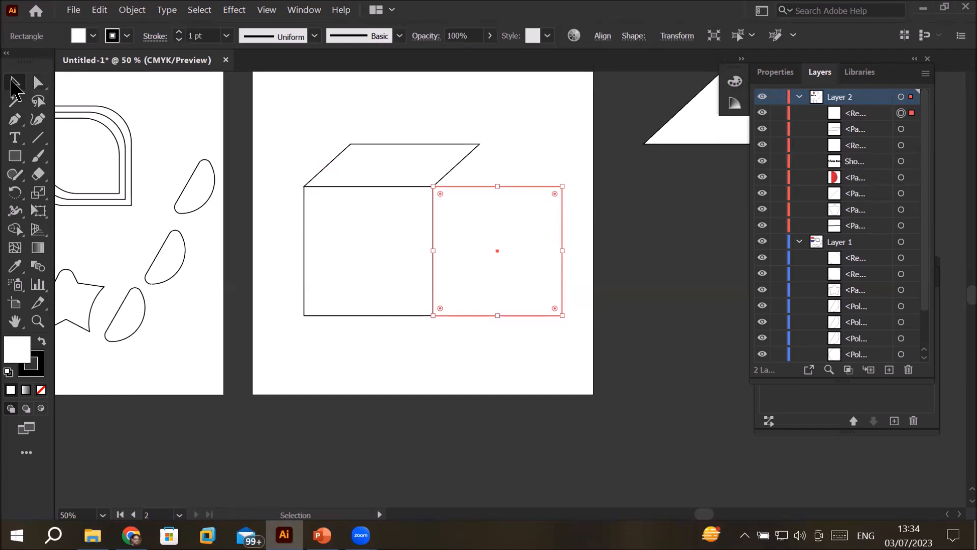
pyautogui.click(36, 83)
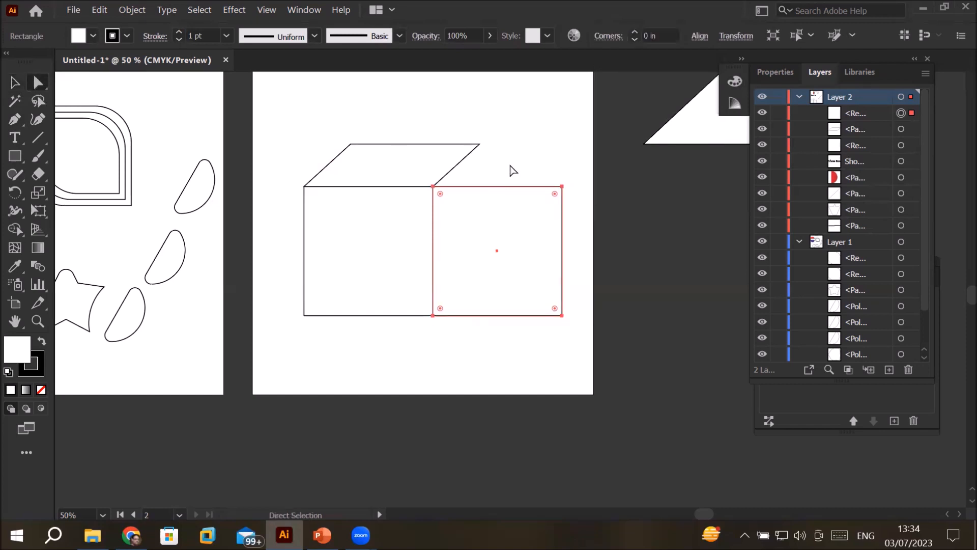
pyautogui.moveTo(547, 165); pyautogui.dragTo(579, 357)
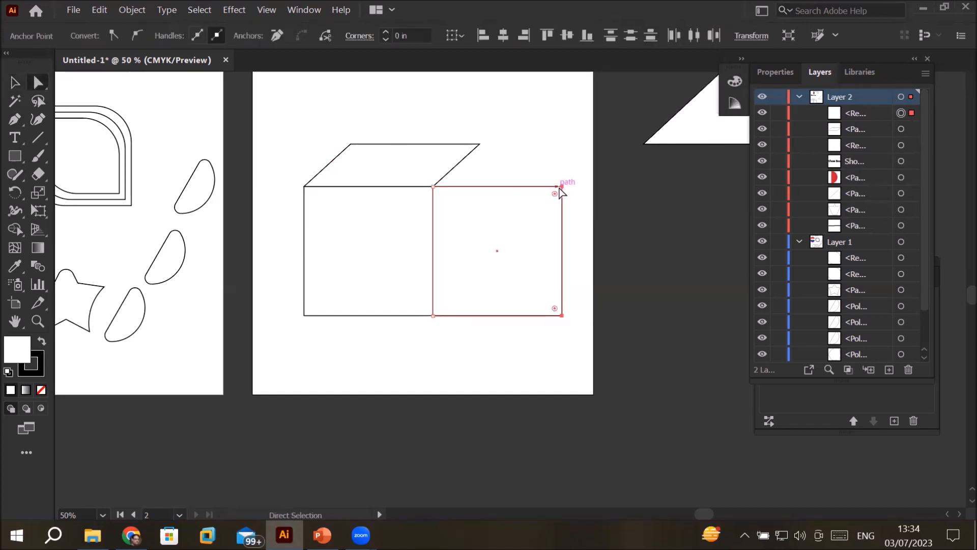
pyautogui.moveTo(562, 187); pyautogui.dragTo(480, 145)
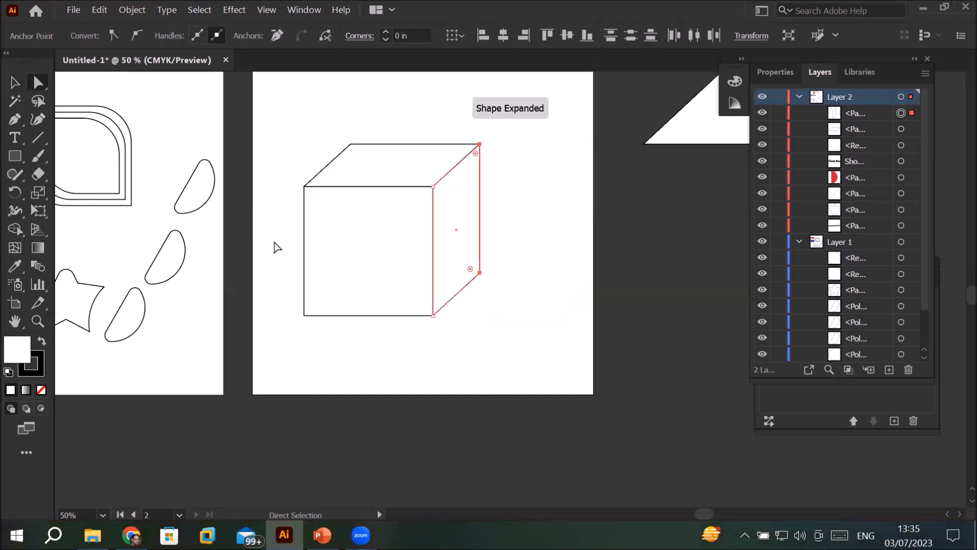
# Step: Move the left anchor points of the cube's front and top faces outward and slightly up to give it perspective
pyautogui.moveTo(283, 98); pyautogui.dragTo(375, 377)
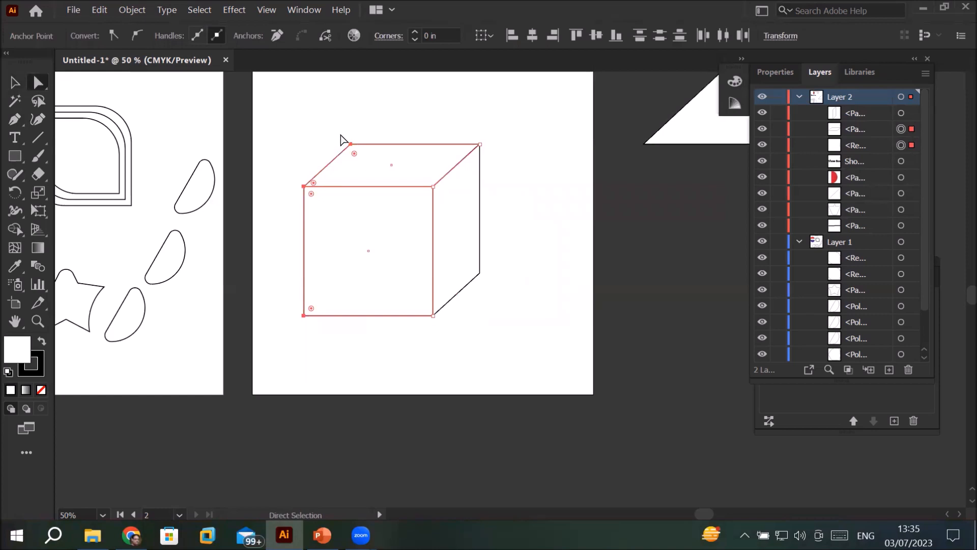
pyautogui.click(302, 317)
pyautogui.moveTo(304, 315); pyautogui.dragTo(278, 304)
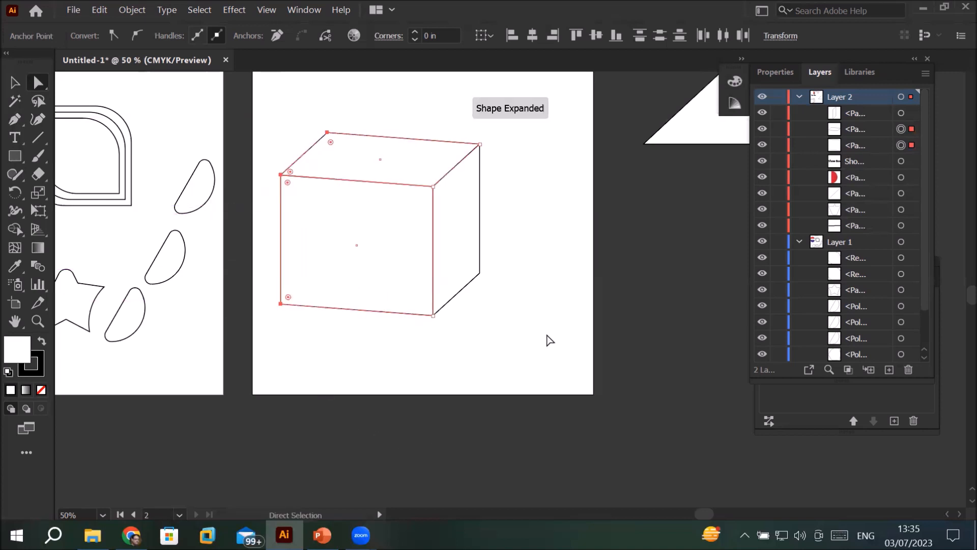
# Step: Select all three faces of the box and place a duplicate of it to the right of the original
pyautogui.hotkey('ctrl', '-')
pyautogui.scroll(1, 561, 329)
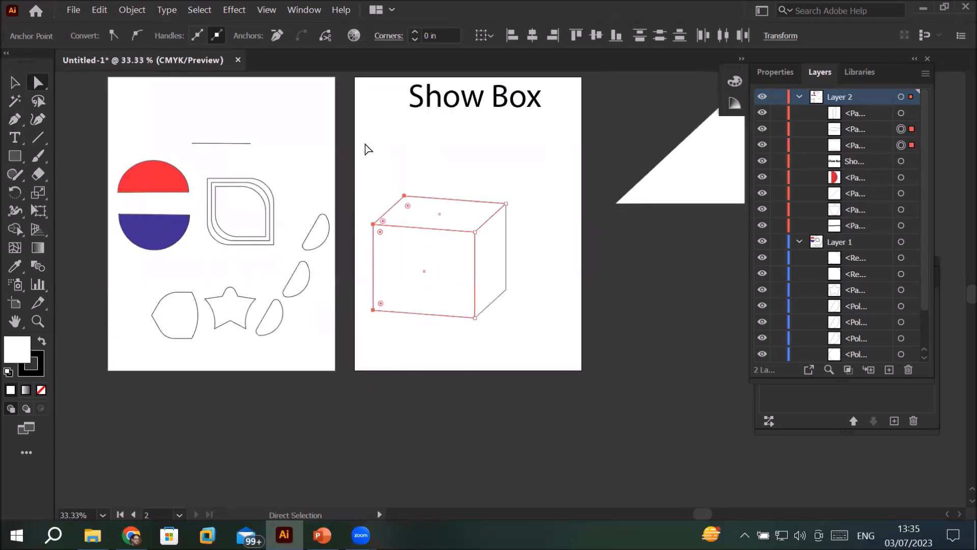
pyautogui.moveTo(358, 148); pyautogui.dragTo(558, 370)
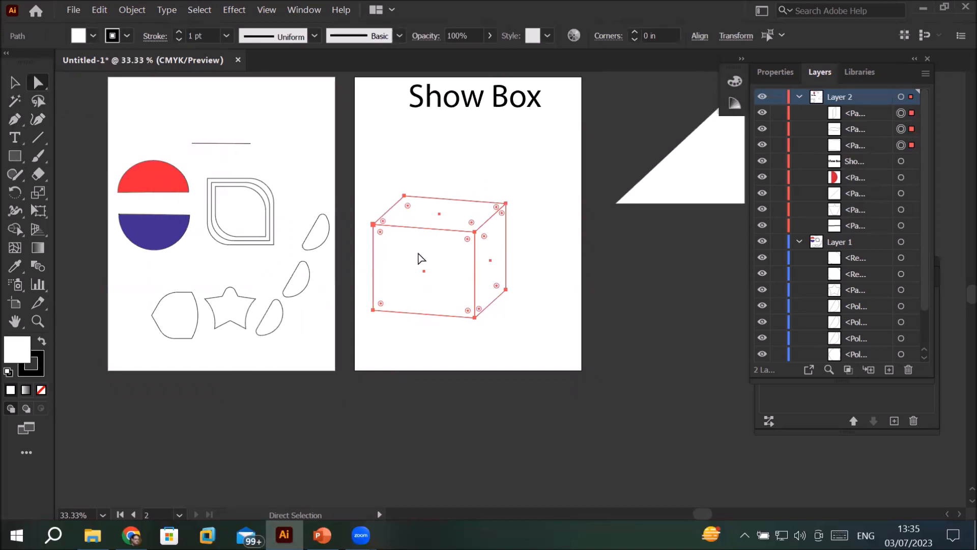
pyautogui.moveTo(418, 258); pyautogui.dragTo(569, 263)
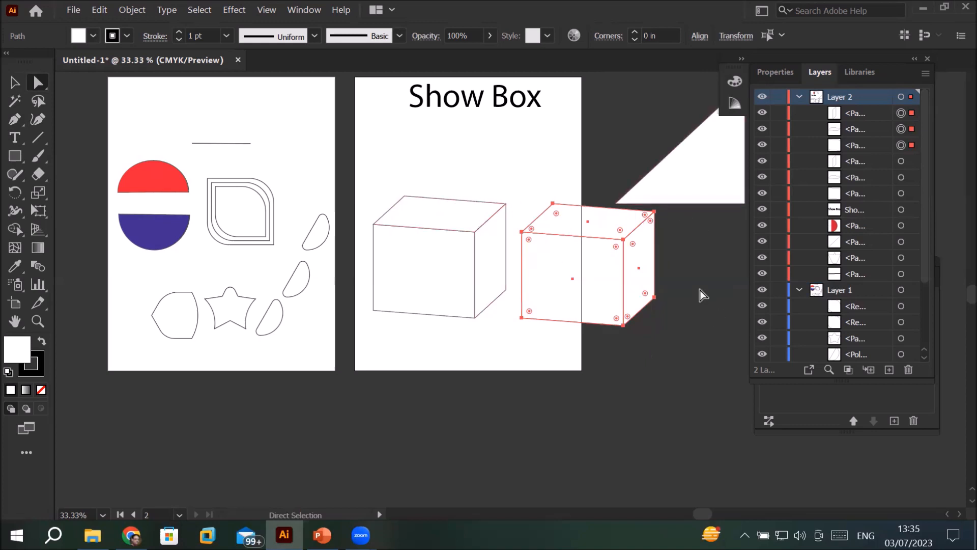
# Step: Select the lower anchor points of the duplicated box
pyautogui.moveTo(679, 265); pyautogui.dragTo(517, 342)
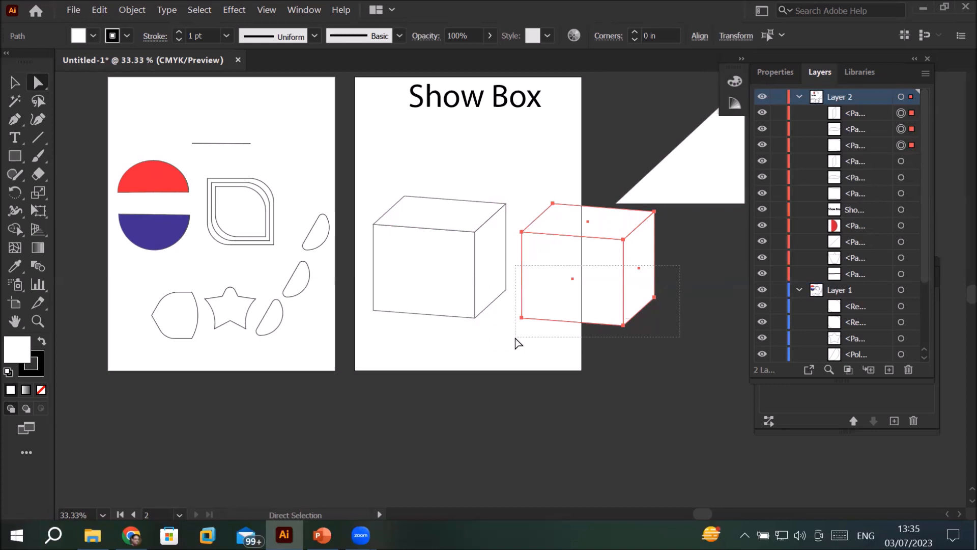
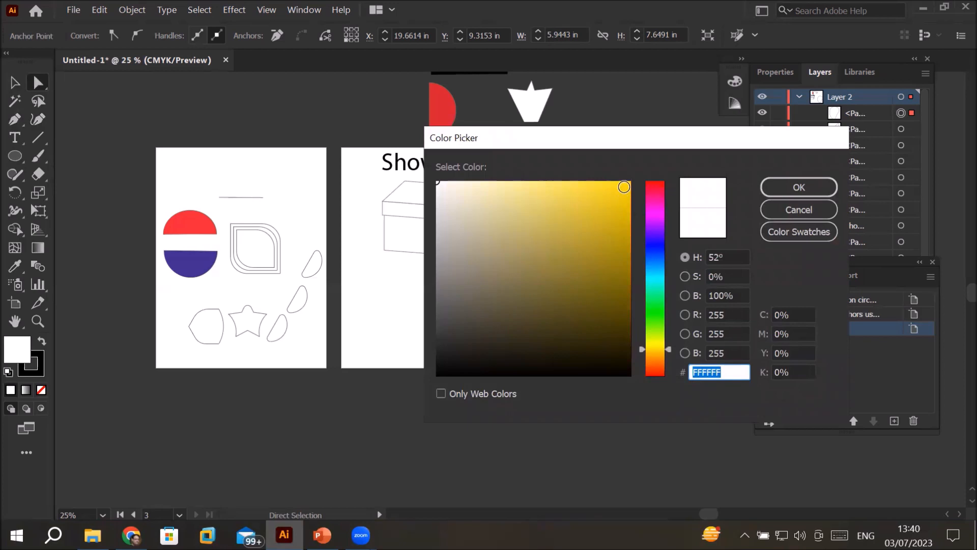
# Step: Fill the mango shape with yellow F7D408 and darken it to 16% black (K), then collapse the Color panel
pyautogui.click(810, 182)
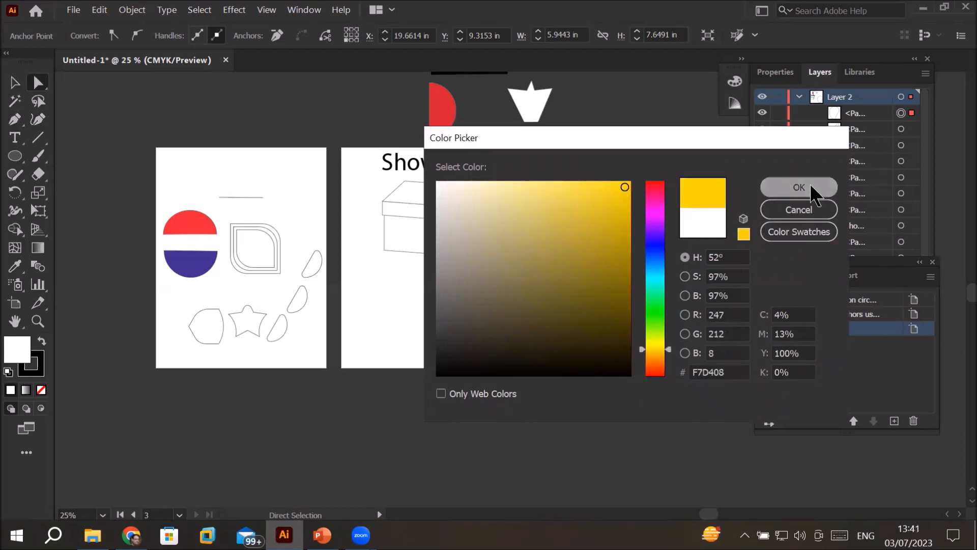
pyautogui.click(735, 83)
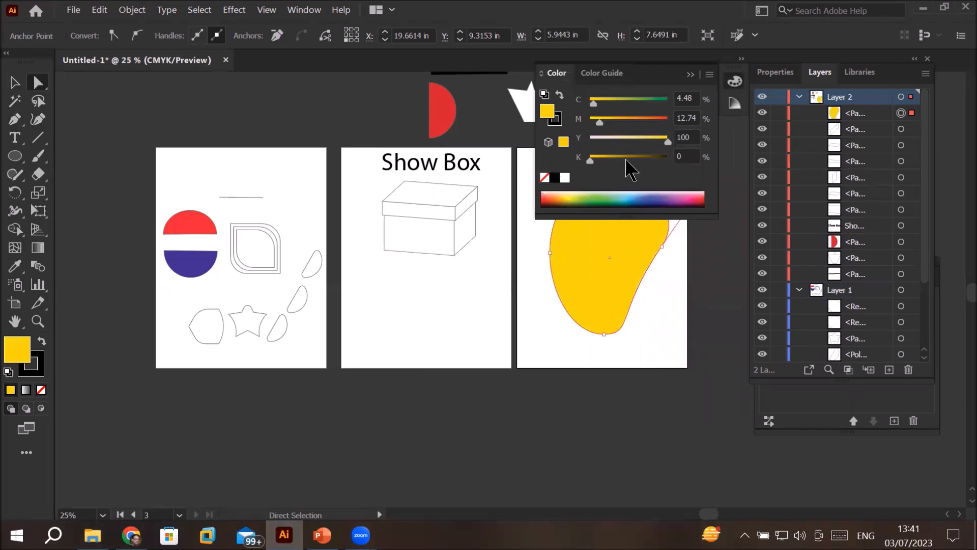
pyautogui.moveTo(591, 162)
pyautogui.mouseDown()
pyautogui.moveTo(611, 162)
pyautogui.moveTo(601, 162)
pyautogui.mouseUp()
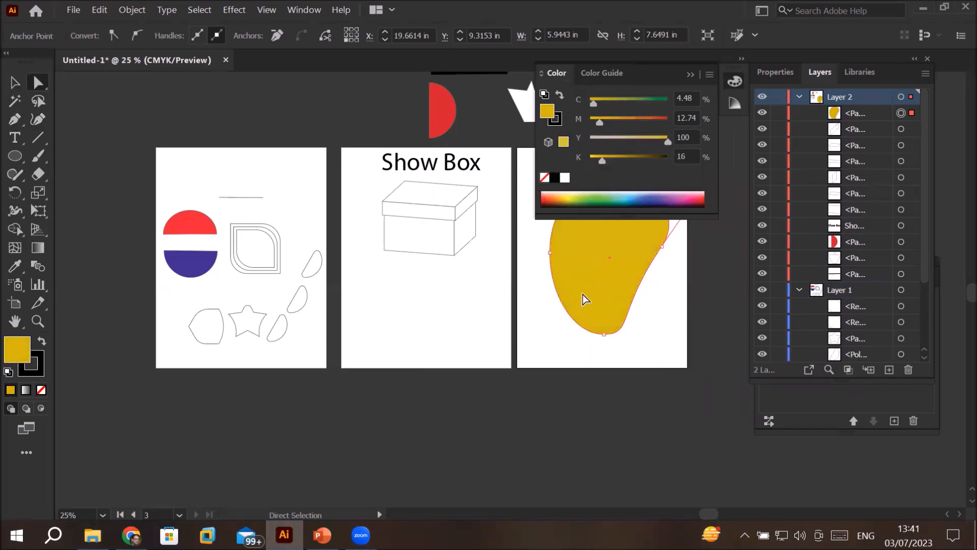
pyautogui.click(14, 84)
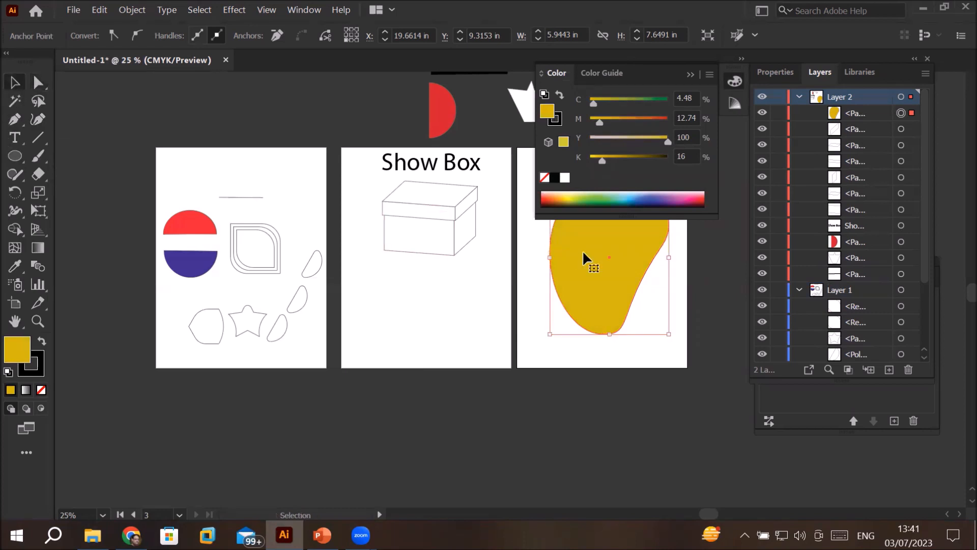
pyautogui.click(691, 75)
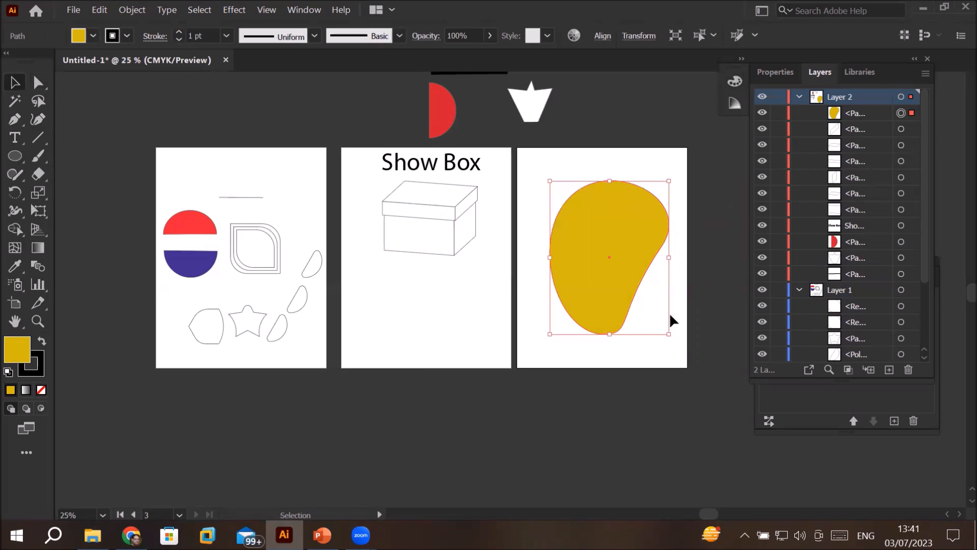
# Step: Draw a tall, narrow ellipse below the box on the middle artboard
pyautogui.click(15, 156)
pyautogui.moveTo(401, 293); pyautogui.dragTo(437, 358)
pyautogui.hotkey('ctrl', '+')
pyautogui.scroll(1, 428, 338)
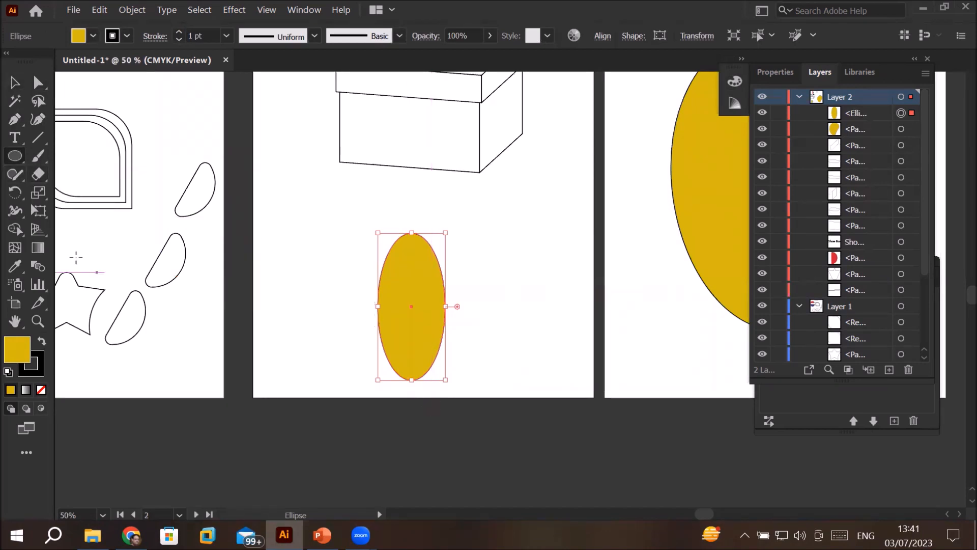
# Step: Convert the ellipse's top anchor point to a corner and back to a smooth point
pyautogui.click(41, 83)
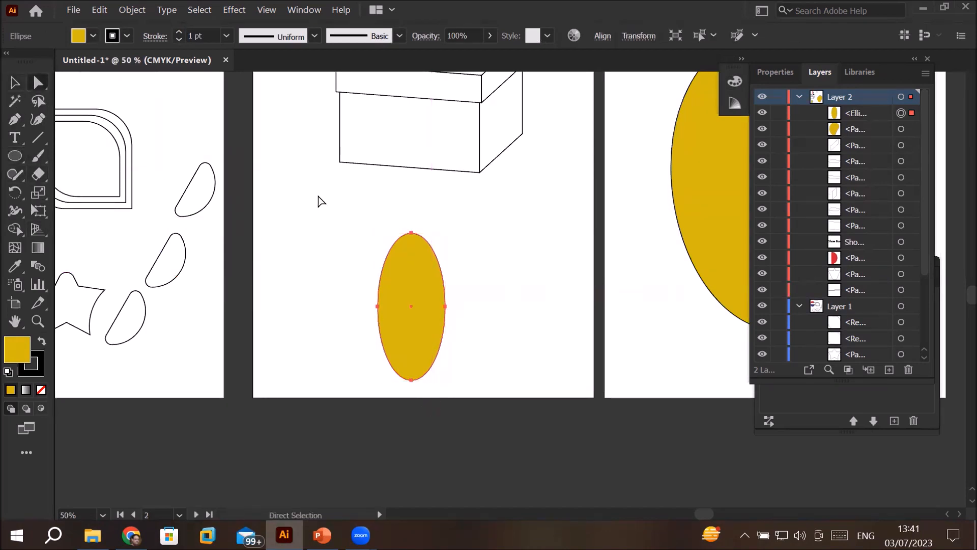
pyautogui.click(410, 232)
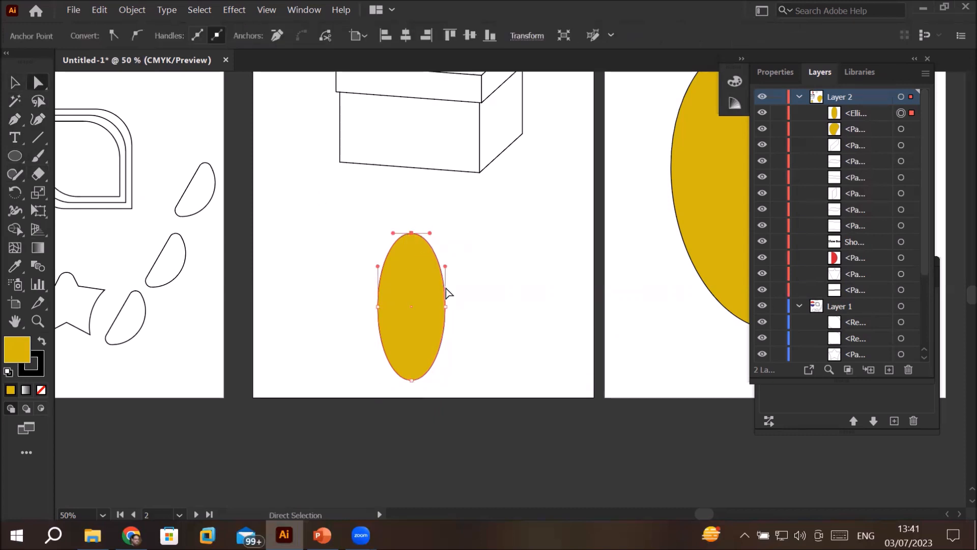
pyautogui.click(113, 34)
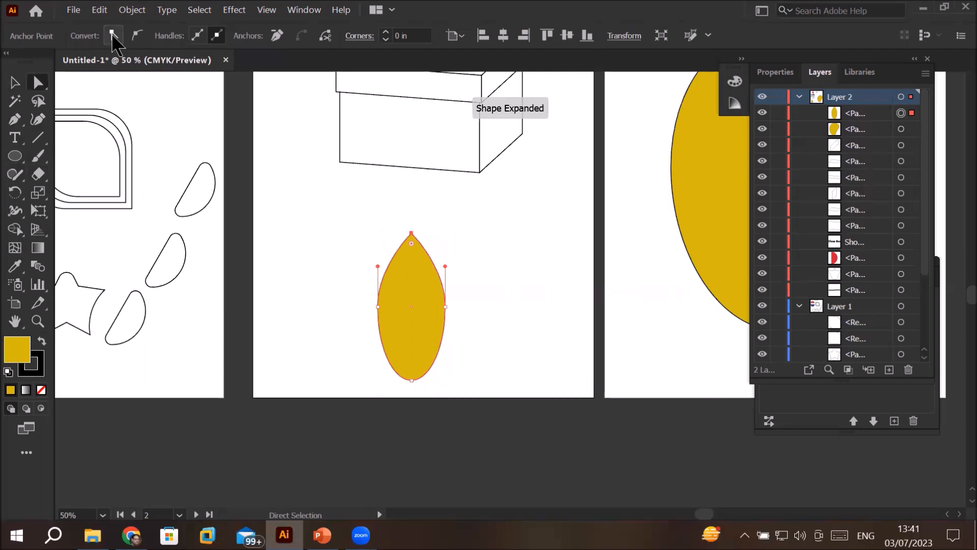
pyautogui.click(131, 34)
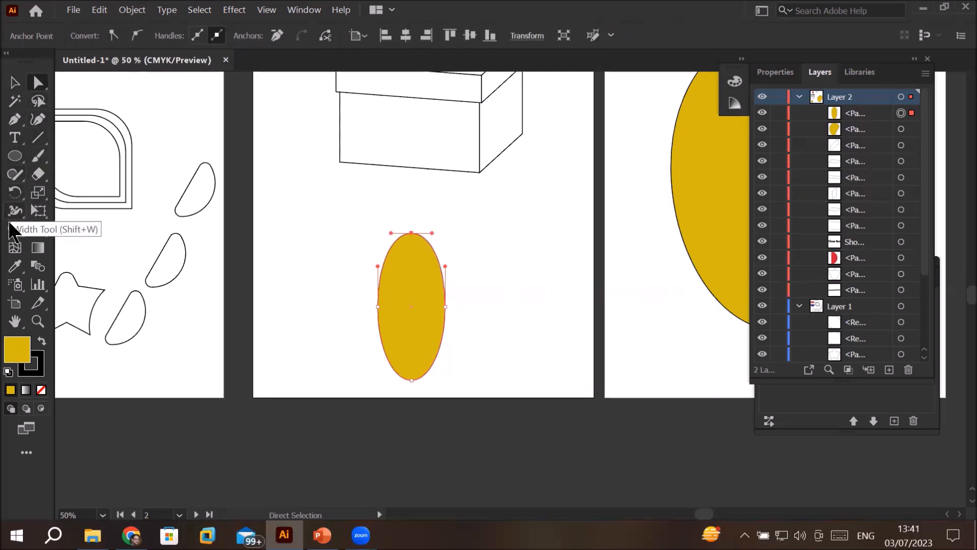
# Step: Convert the ellipse's top anchor point to a sharp corner with the Anchor Point Tool
pyautogui.click(18, 120)
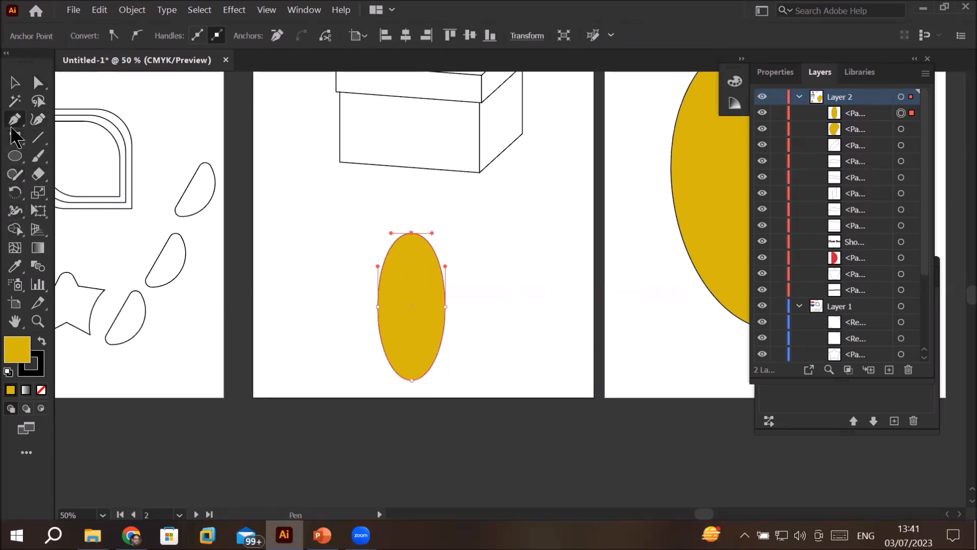
pyautogui.rightClick(13, 118)
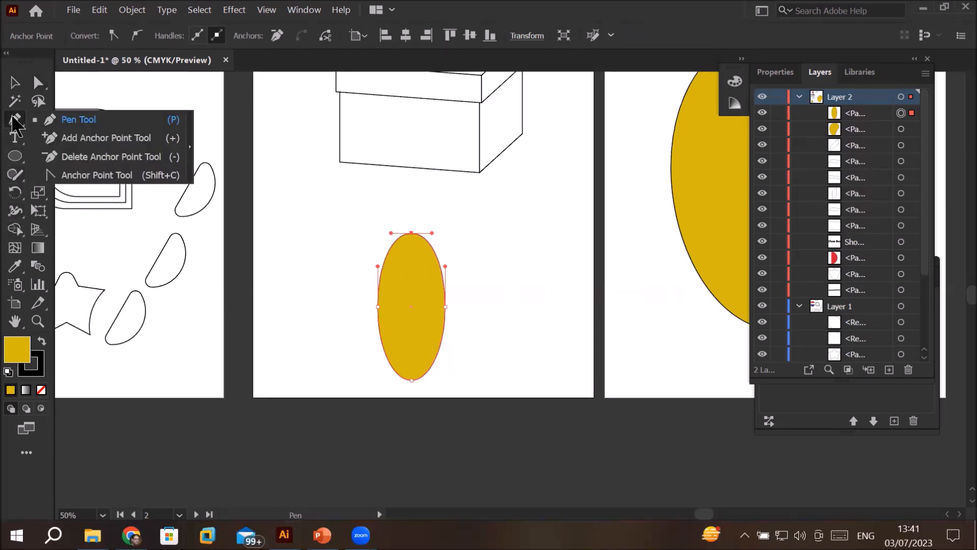
pyautogui.click(109, 176)
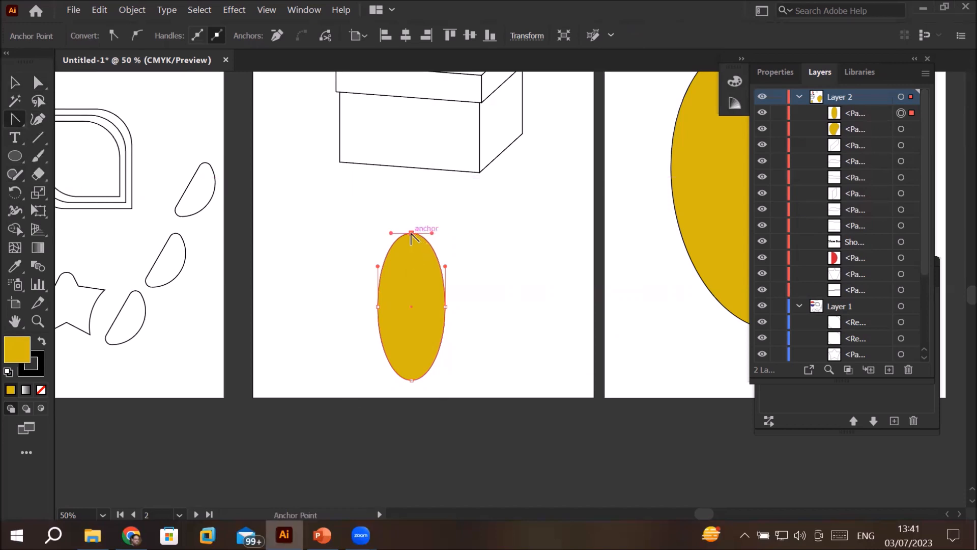
pyautogui.scroll(4, 416, 238)
pyautogui.scroll(2, 415, 243)
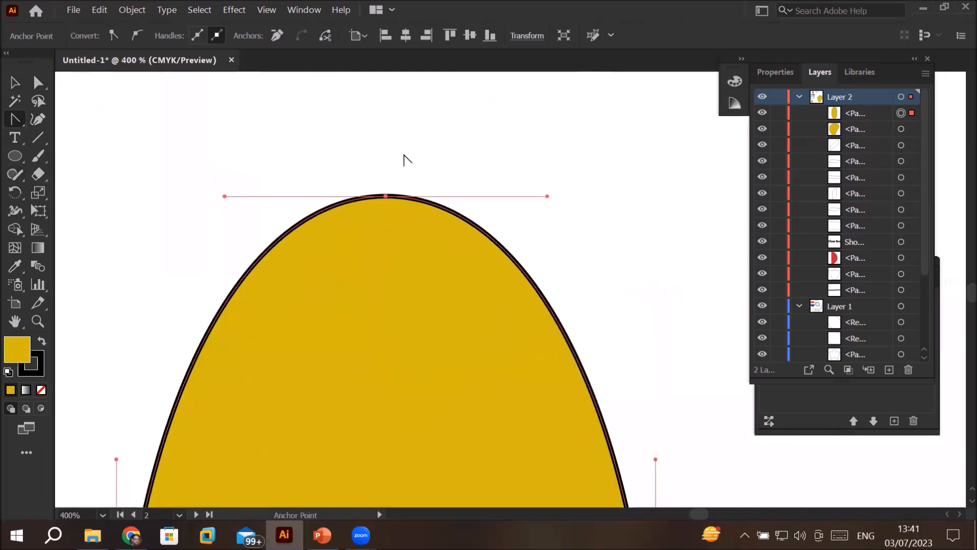
pyautogui.click(385, 196)
# Step: Convert the ellipse's bottom anchor point to a sharp corner, completing the leaf outline
pyautogui.scroll(-3, 504, 326)
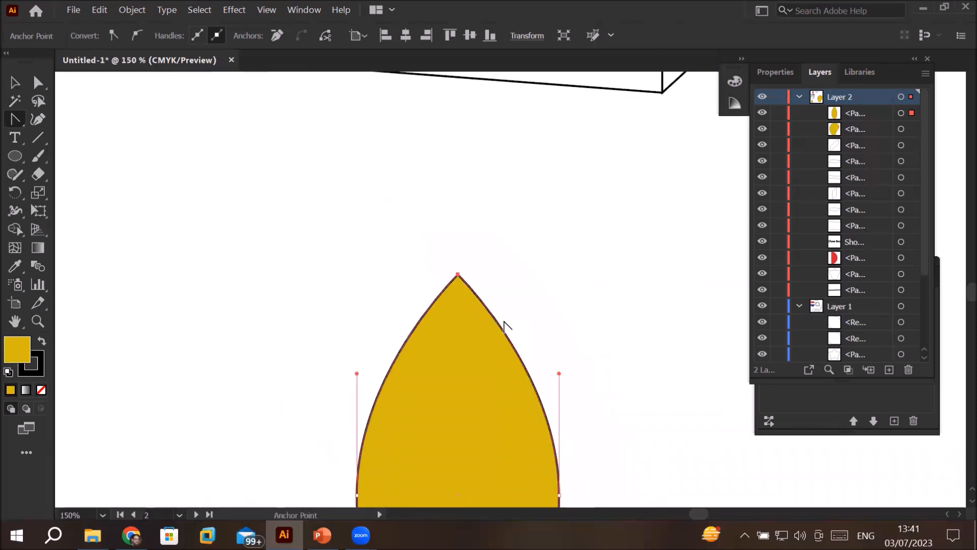
pyautogui.press('space')
pyautogui.moveTo(593, 340); pyautogui.dragTo(513, 134)
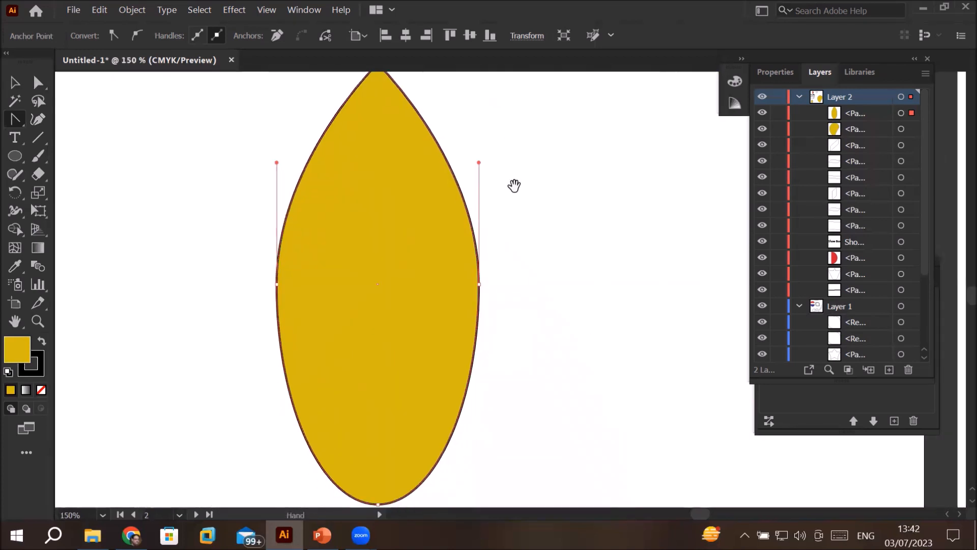
pyautogui.scroll(-1, 533, 284)
pyautogui.scroll(-1, 533, 284)
pyautogui.scroll(4, 458, 396)
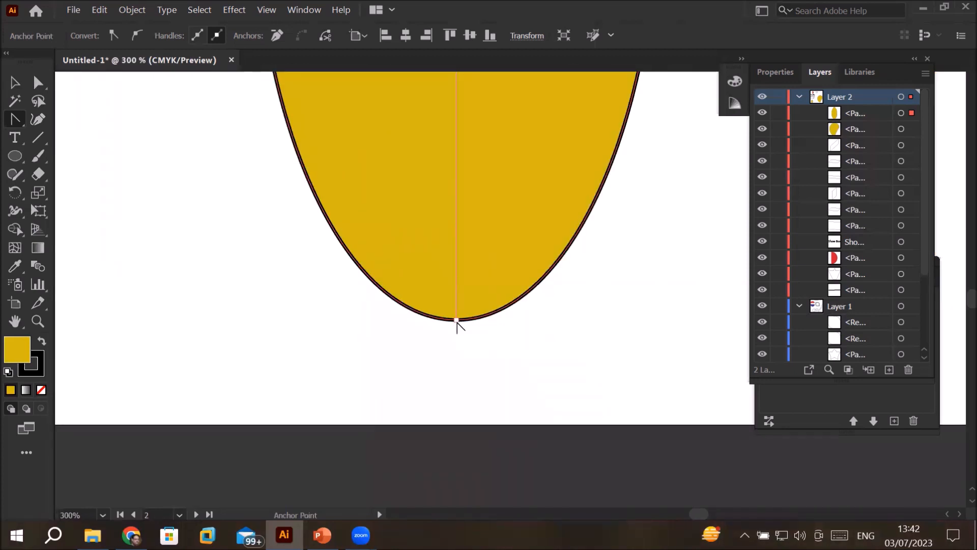
pyautogui.click(456, 321)
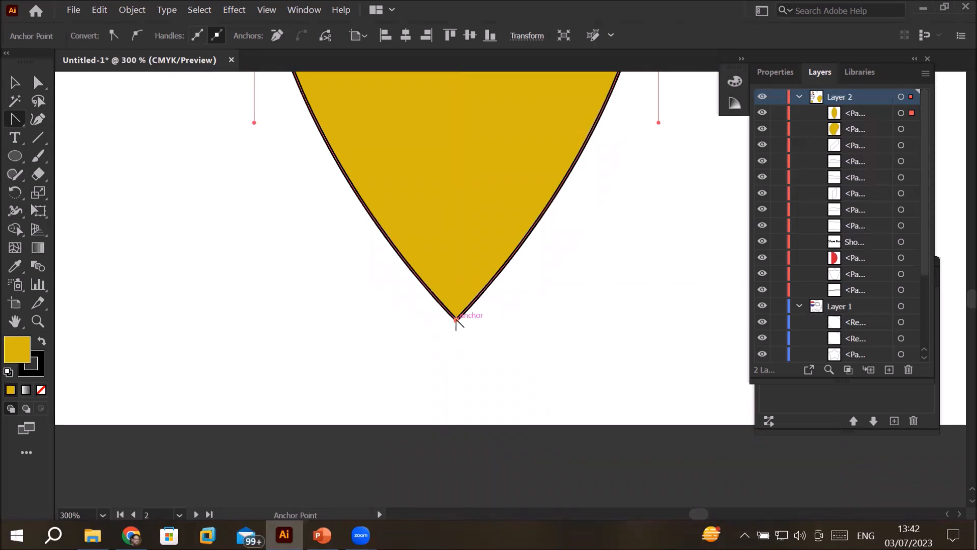
# Step: Pull curve handles out of the leaf's bottom anchor point, shorten the right handle, and convert the point back to a corner
pyautogui.moveTo(456, 321); pyautogui.dragTo(360, 319)
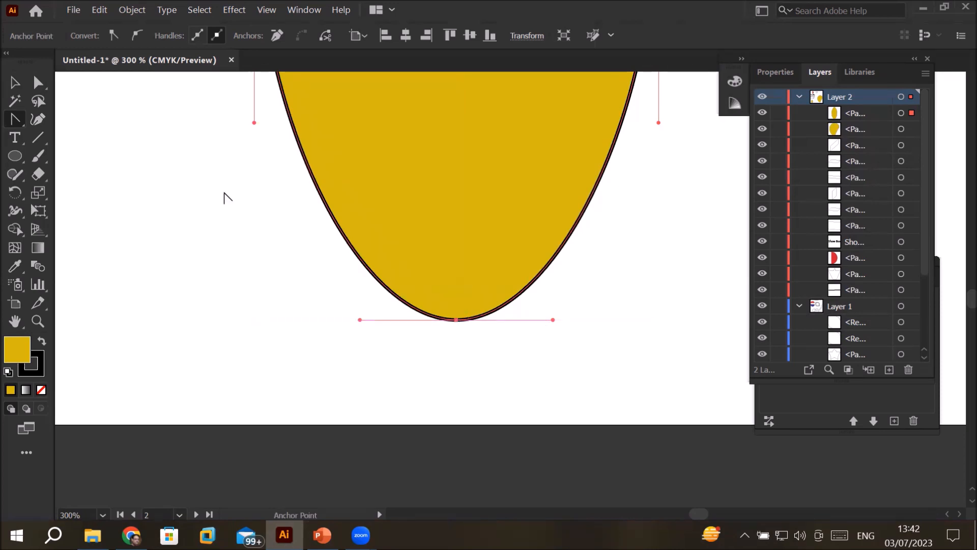
pyautogui.click(40, 84)
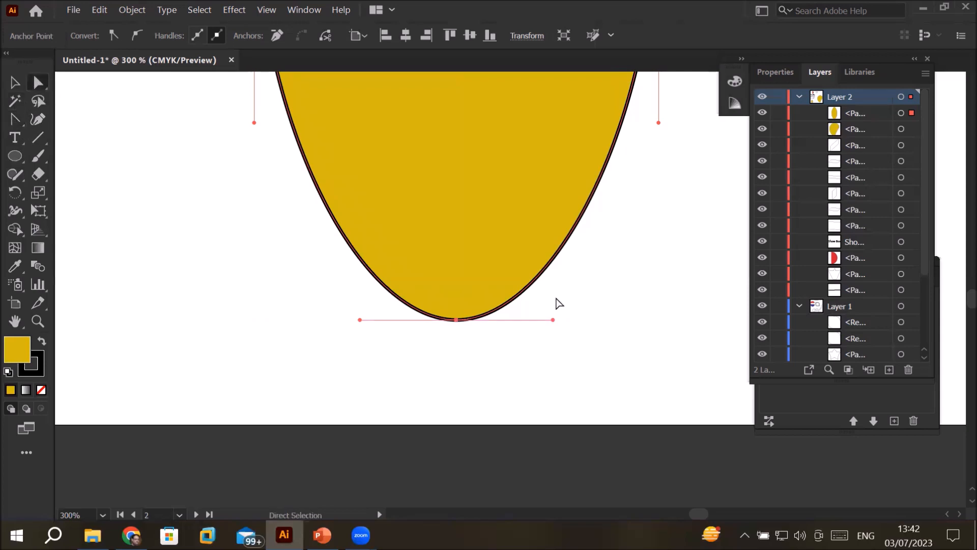
pyautogui.moveTo(554, 320)
pyautogui.mouseDown()
pyautogui.moveTo(516, 320)
pyautogui.moveTo(484, 339)
pyautogui.moveTo(541, 320)
pyautogui.mouseUp()
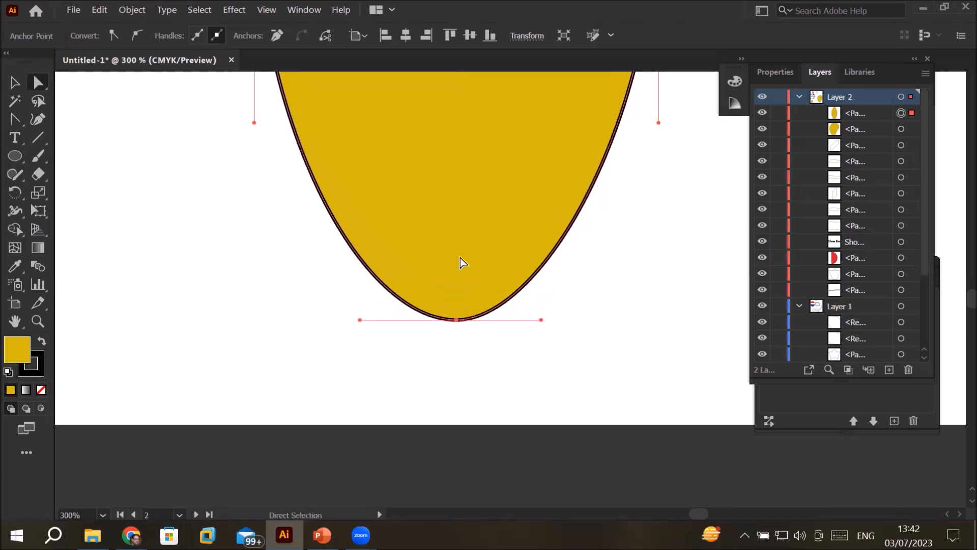
pyautogui.click(113, 34)
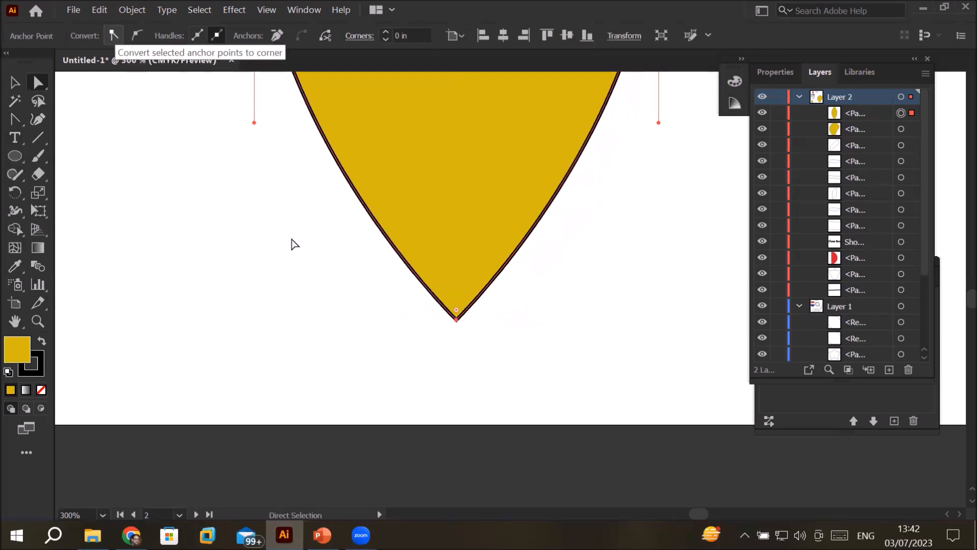
# Step: Fill the leaf with a dark green of hue 134°
pyautogui.scroll(-4, 419, 252)
pyautogui.scroll(-3, 464, 144)
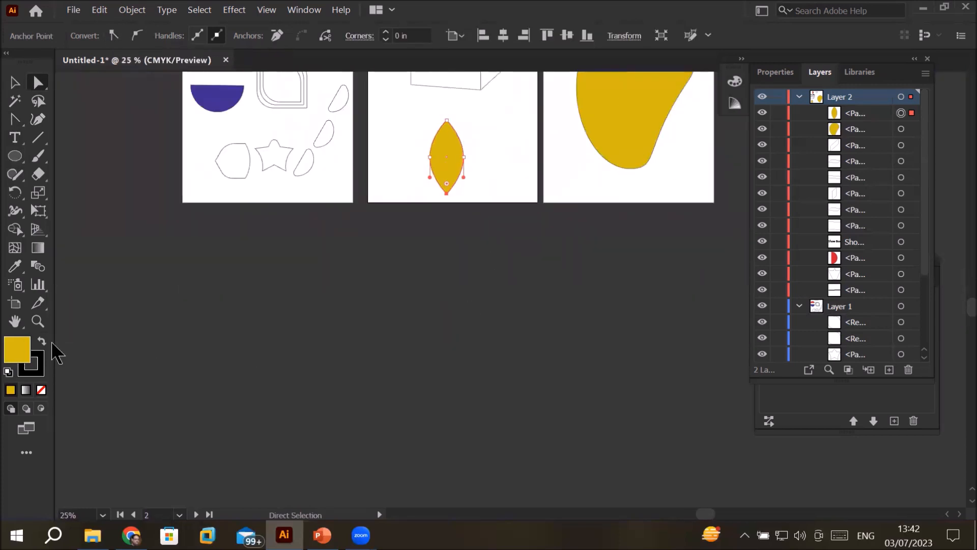
pyautogui.doubleClick(18, 351)
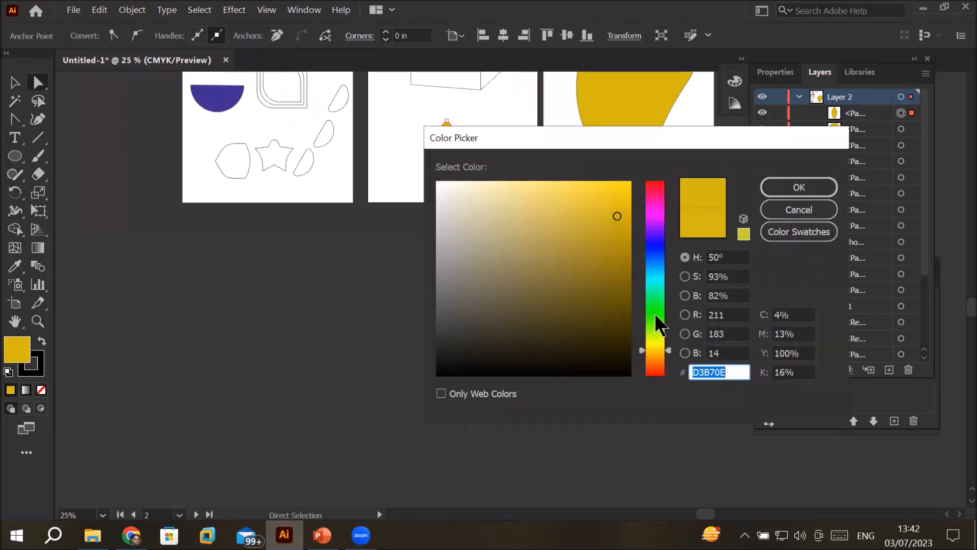
pyautogui.click(655, 304)
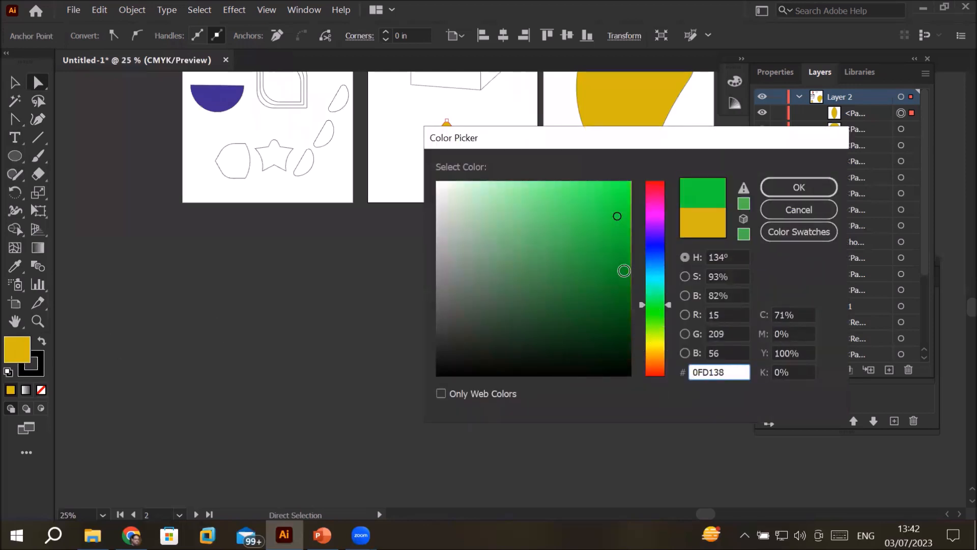
pyautogui.click(622, 271)
pyautogui.click(799, 187)
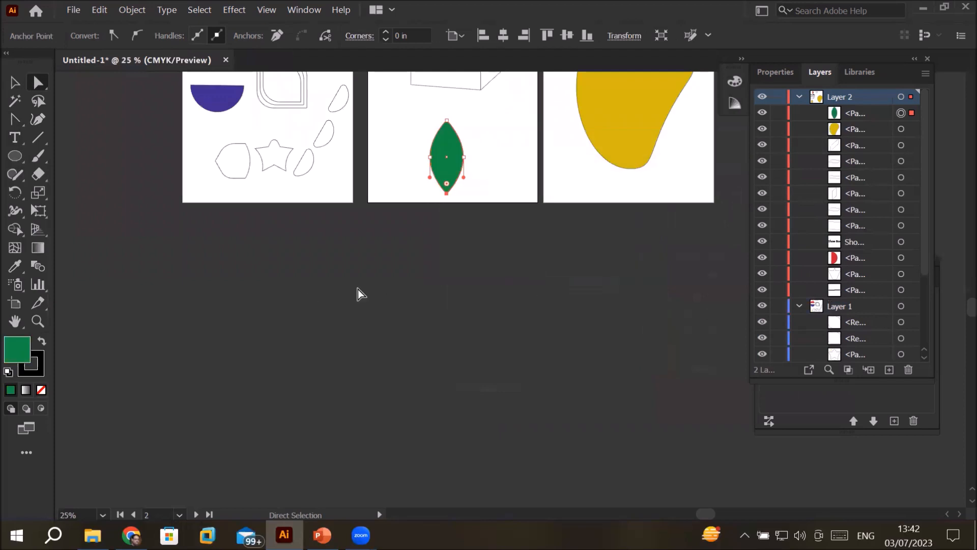
# Step: Move the green leaf onto the top of the mango on the third artboard
pyautogui.press('space')
pyautogui.moveTo(644, 162); pyautogui.dragTo(536, 327)
pyautogui.moveTo(343, 326); pyautogui.dragTo(546, 211)
pyautogui.scroll(1, 553, 223)
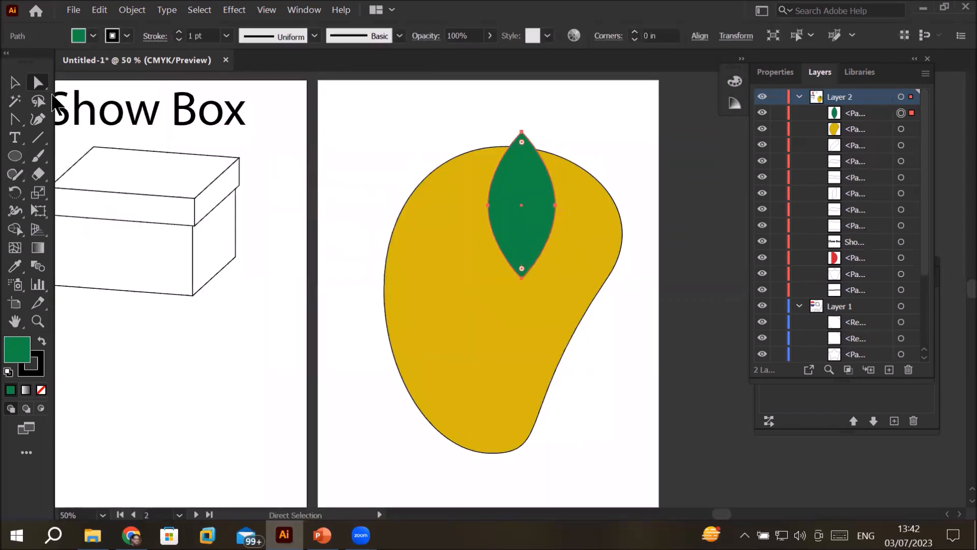
# Step: Tilt the leaf counterclockwise, shift it slightly up and to the right on the mango, and deselect it
pyautogui.click(16, 83)
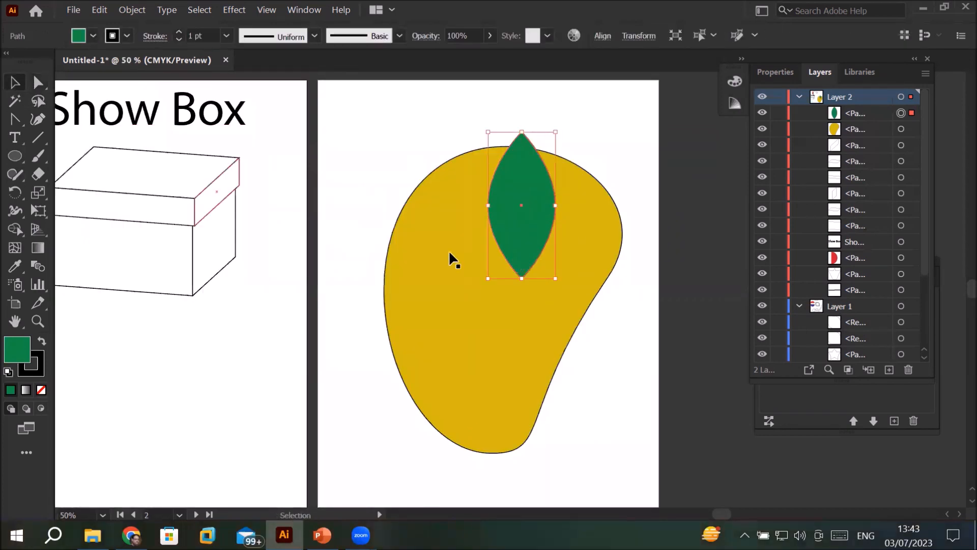
pyautogui.moveTo(555, 283); pyautogui.dragTo(591, 275)
pyautogui.moveTo(541, 250); pyautogui.dragTo(553, 242)
pyautogui.click(627, 349)
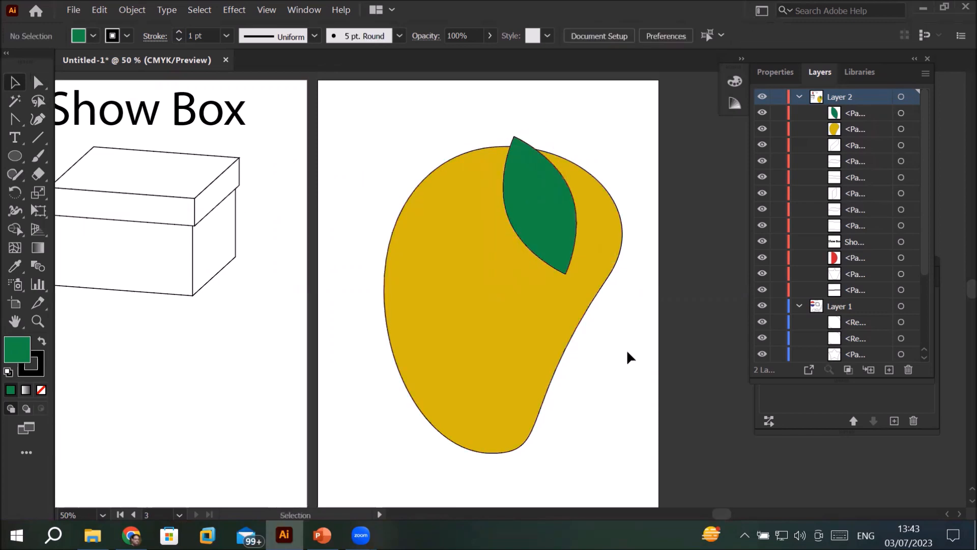
# Step: Draw a circle below the box on the middle artboard and reset it to the default white fill and black stroke
pyautogui.scroll(-2, 627, 349)
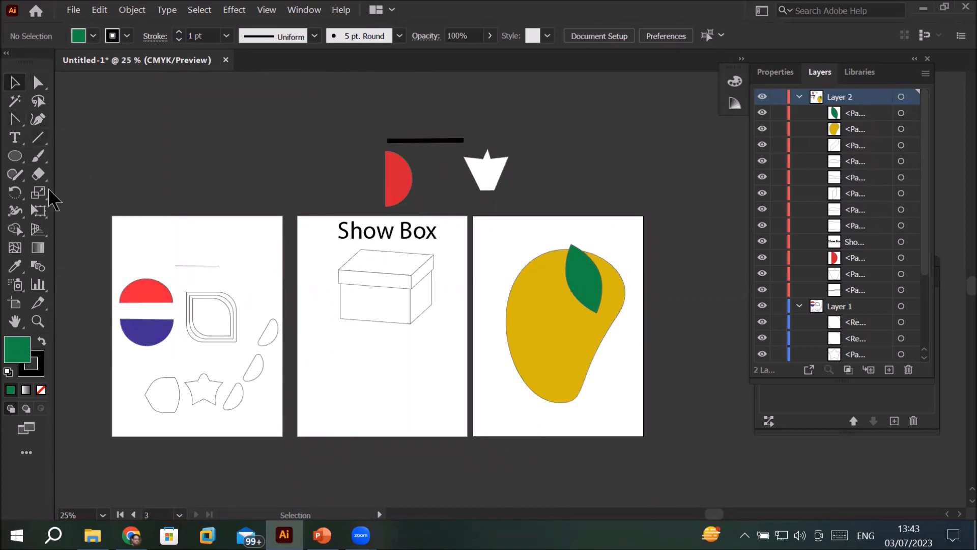
pyautogui.click(15, 156)
pyautogui.moveTo(339, 350); pyautogui.dragTo(416, 432)
pyautogui.hotkey('ctrl', '+')
pyautogui.hotkey('ctrl', '+')
pyautogui.hotkey('ctrl', '+')
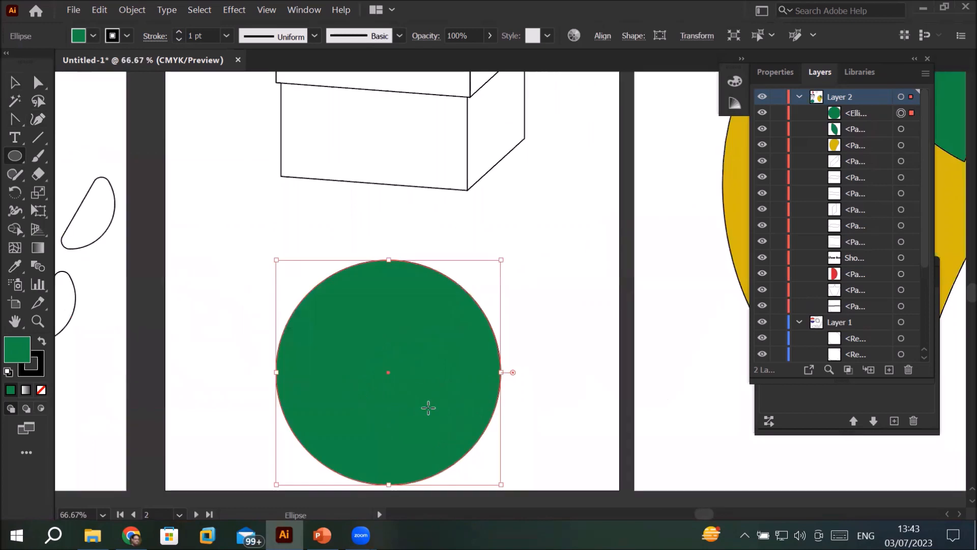
pyautogui.click(8, 374)
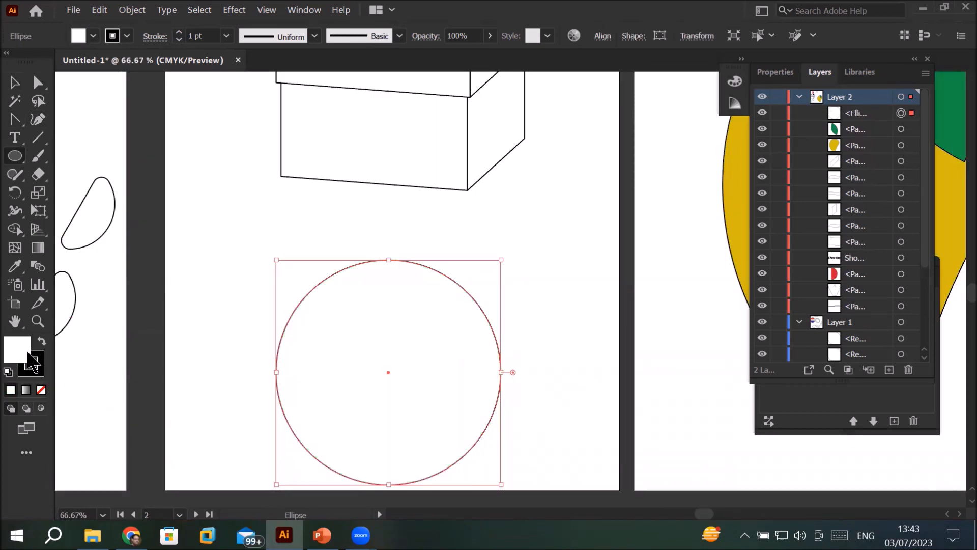
# Step: Convert the circle's top anchor point to a sharp corner with the Anchor Point Tool
pyautogui.click(15, 120)
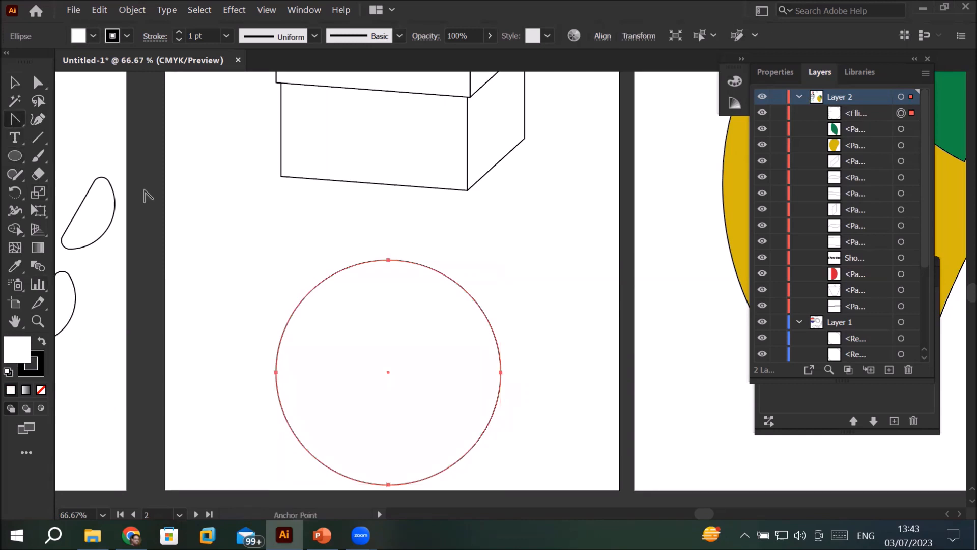
pyautogui.click(388, 261)
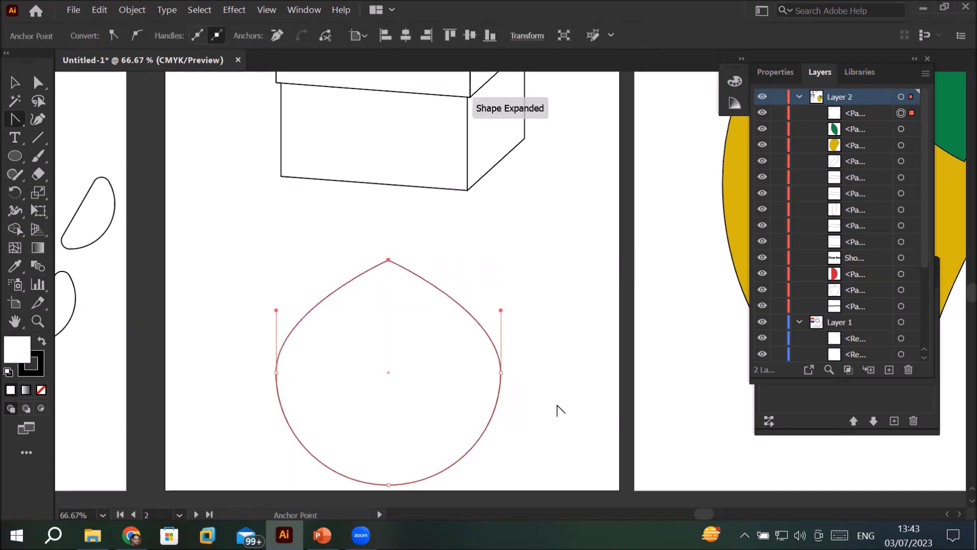
pyautogui.scroll(-1, 558, 409)
pyautogui.scroll(-2, 519, 406)
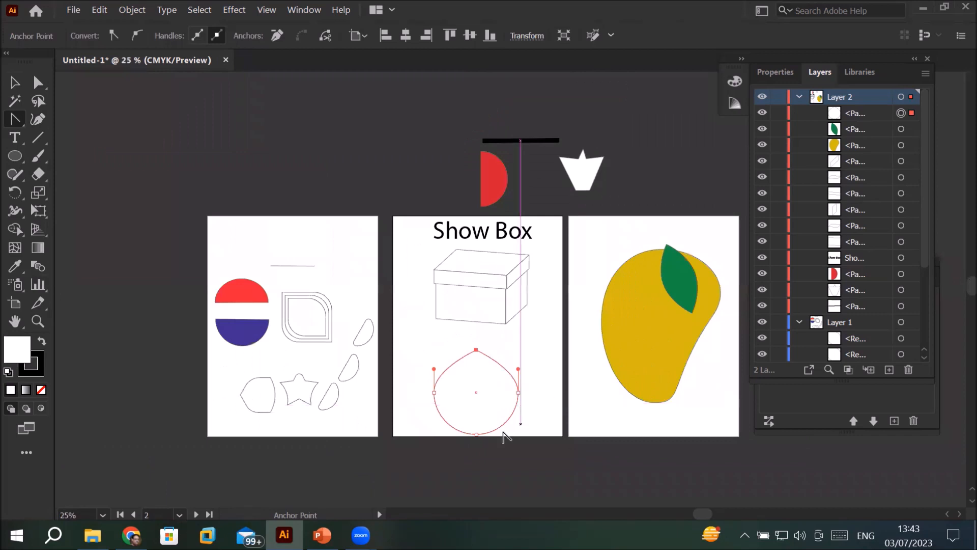
# Step: Convert the circle's bottom, left and right anchor points to sharp corners with the Anchor Point Tool, making a diamond
pyautogui.scroll(5, 503, 436)
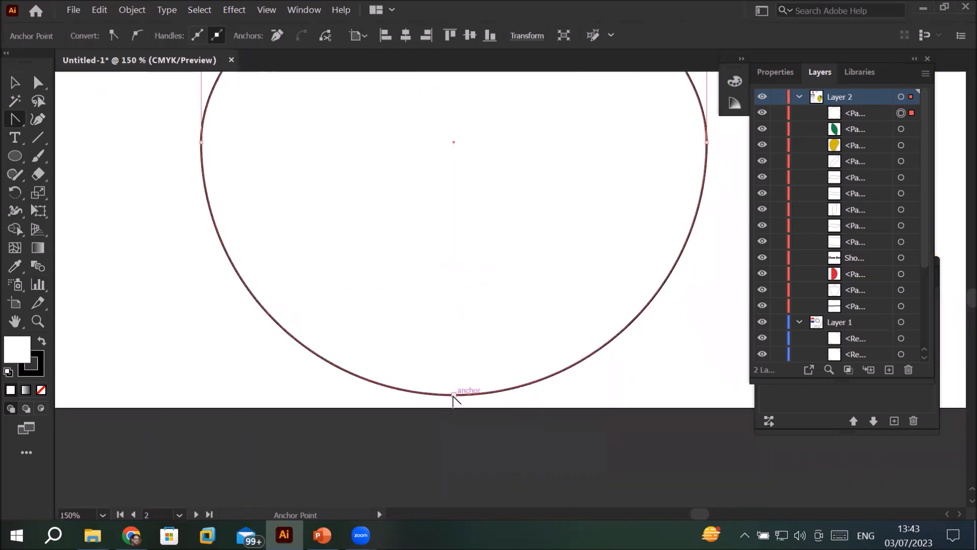
pyautogui.click(453, 395)
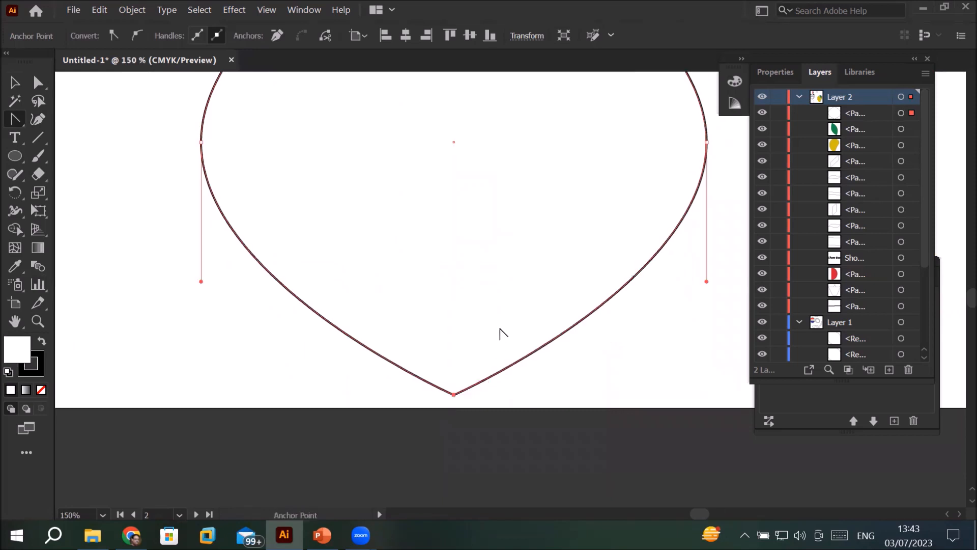
pyautogui.scroll(-2, 499, 330)
pyautogui.scroll(2, 351, 260)
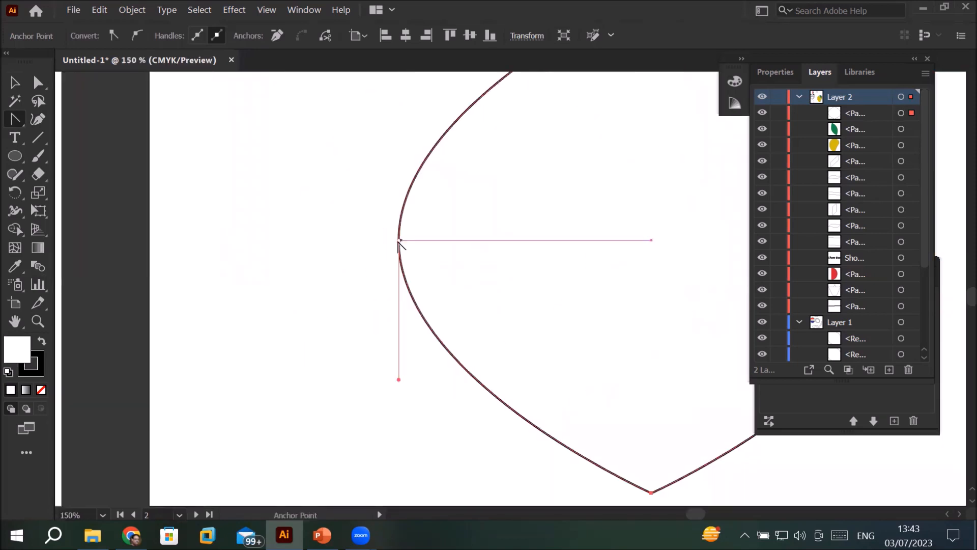
pyautogui.click(398, 240)
pyautogui.scroll(-2, 561, 311)
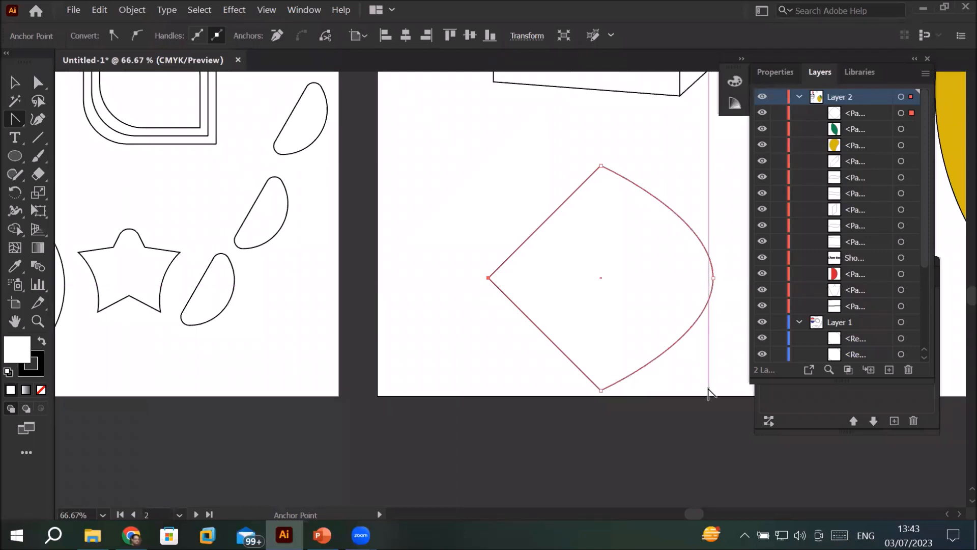
pyautogui.click(713, 278)
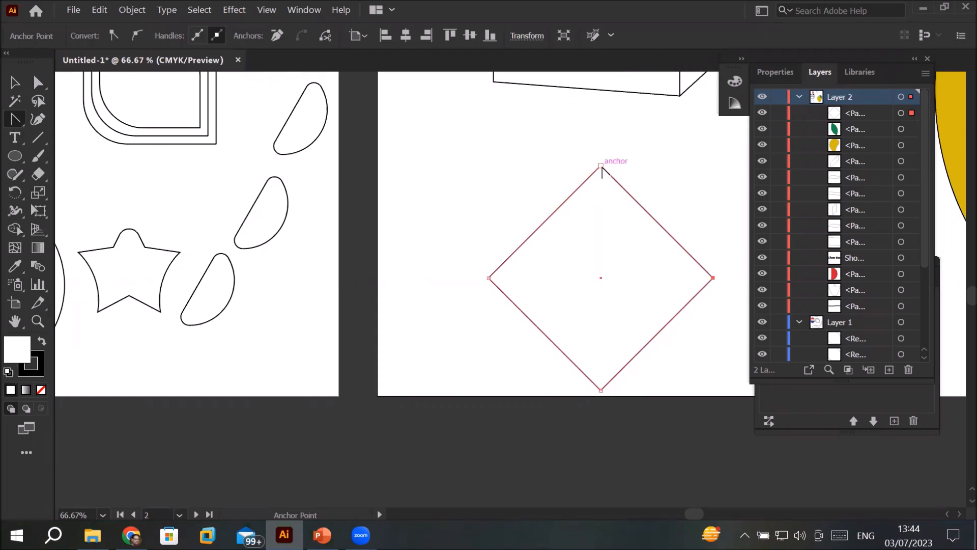
# Step: Pull horizontal curve handles out of the diamond's top anchor point to round its upper half, and deselect the shape
pyautogui.moveTo(601, 166); pyautogui.dragTo(639, 167)
pyautogui.moveTo(649, 164); pyautogui.dragTo(696, 166)
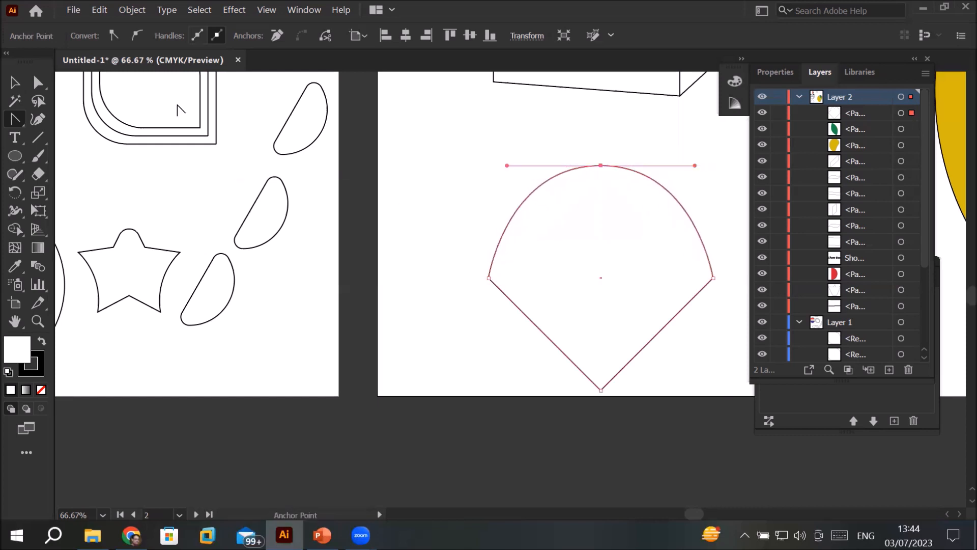
pyautogui.click(15, 82)
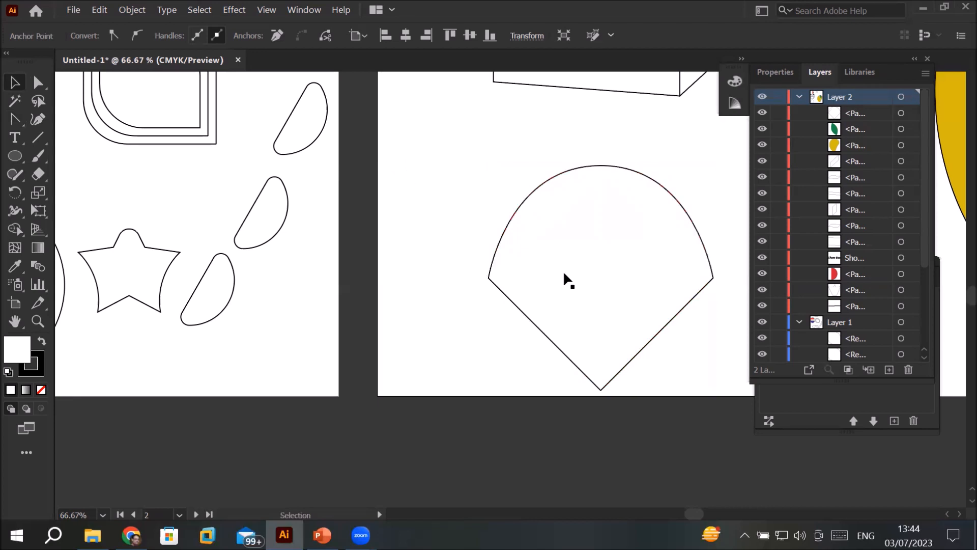
pyautogui.click(563, 271)
pyautogui.scroll(-2, 563, 270)
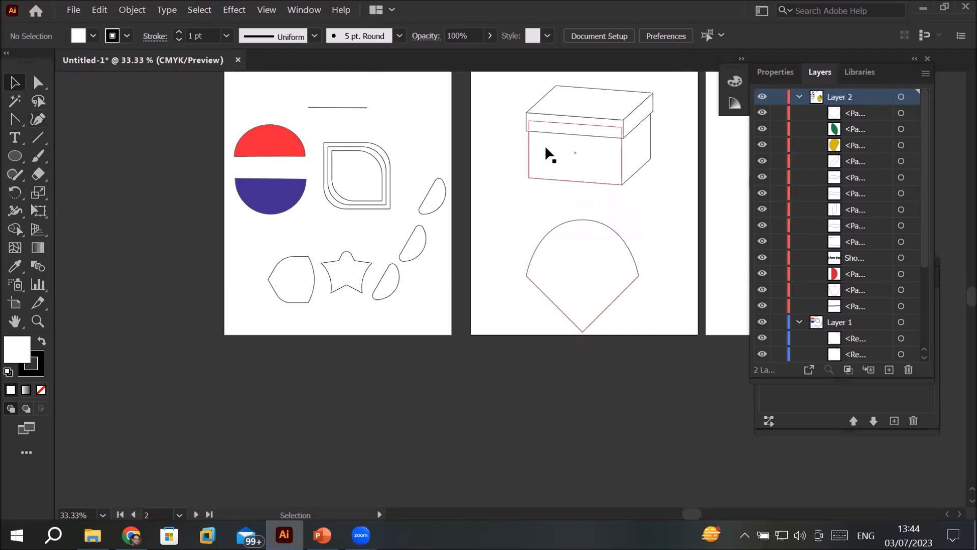
# Step: Examine the alternative tools grouped with the Anchor Point, Ellipse, Line Segment and Direct Selection tools
pyautogui.moveTo(655, 216); pyautogui.dragTo(355, 272)
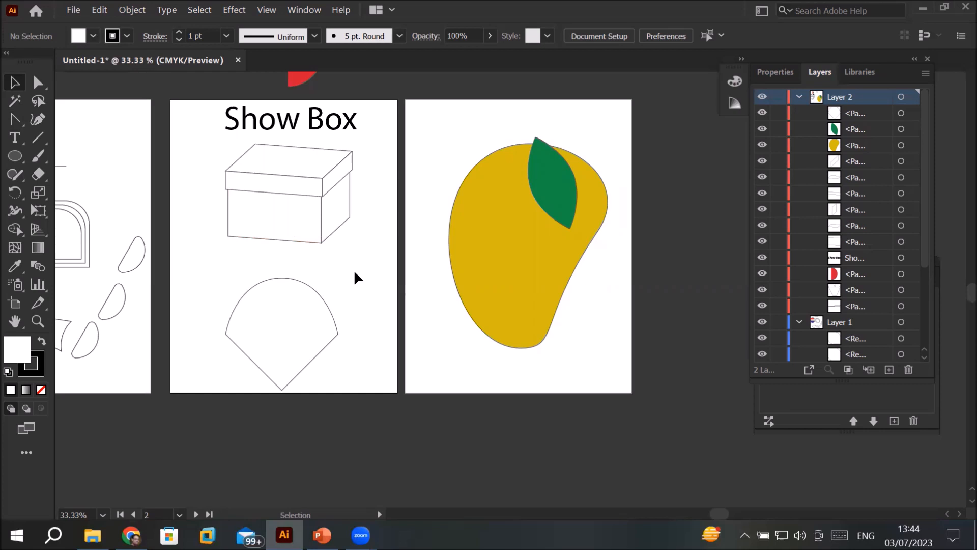
pyautogui.click(17, 118)
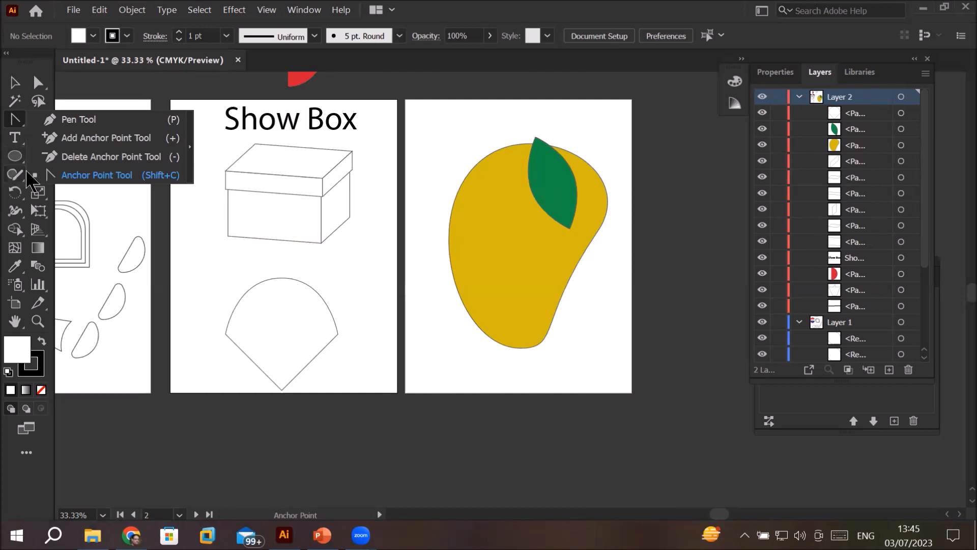
pyautogui.click(15, 157)
pyautogui.click(14, 156)
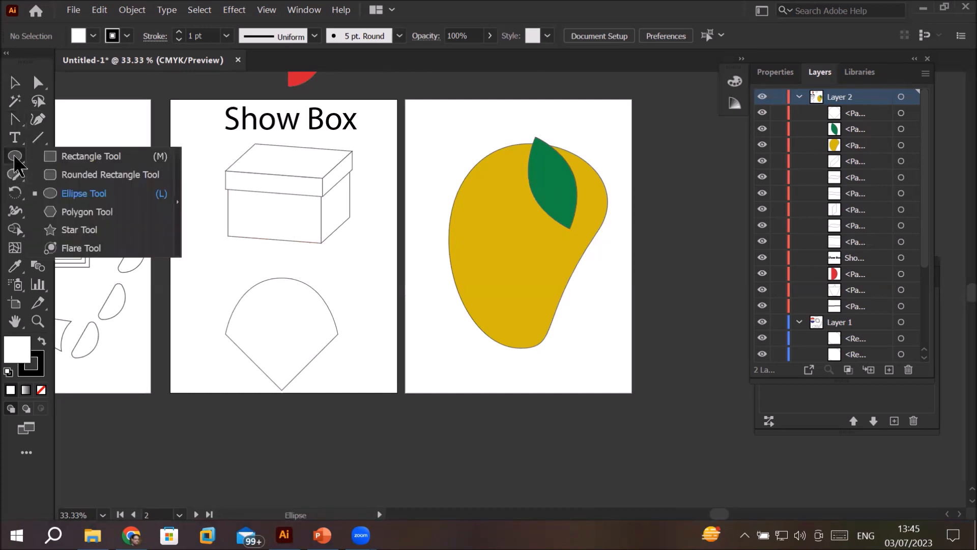
pyautogui.click(15, 121)
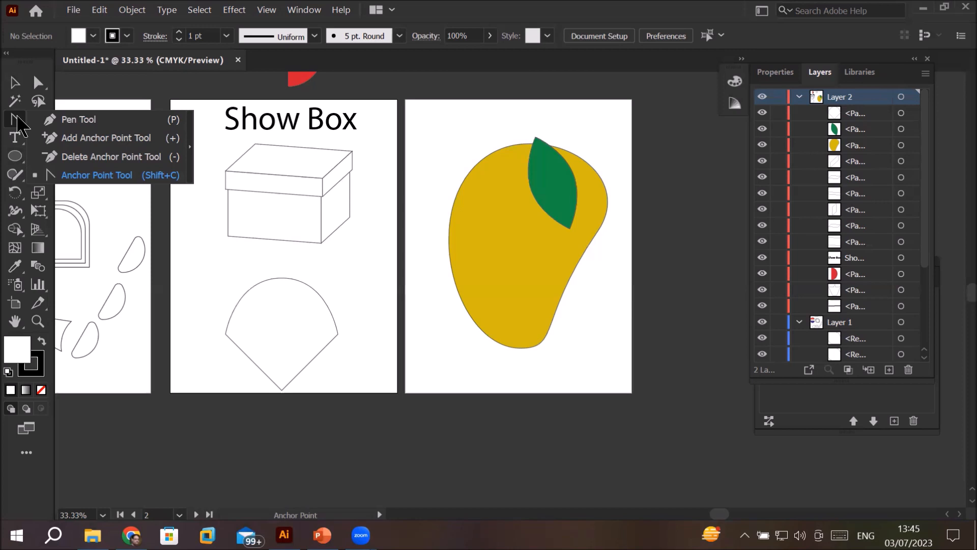
pyautogui.click(17, 117)
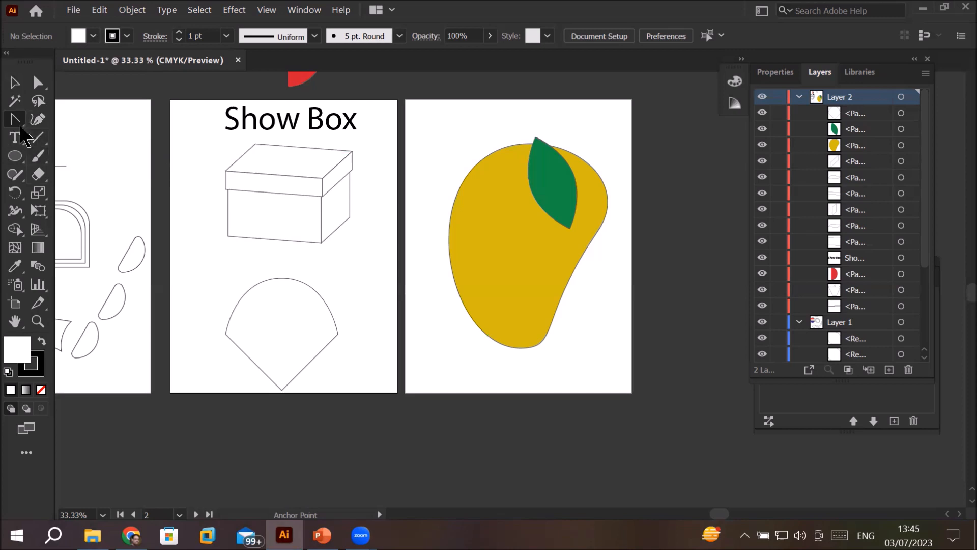
pyautogui.click(34, 143)
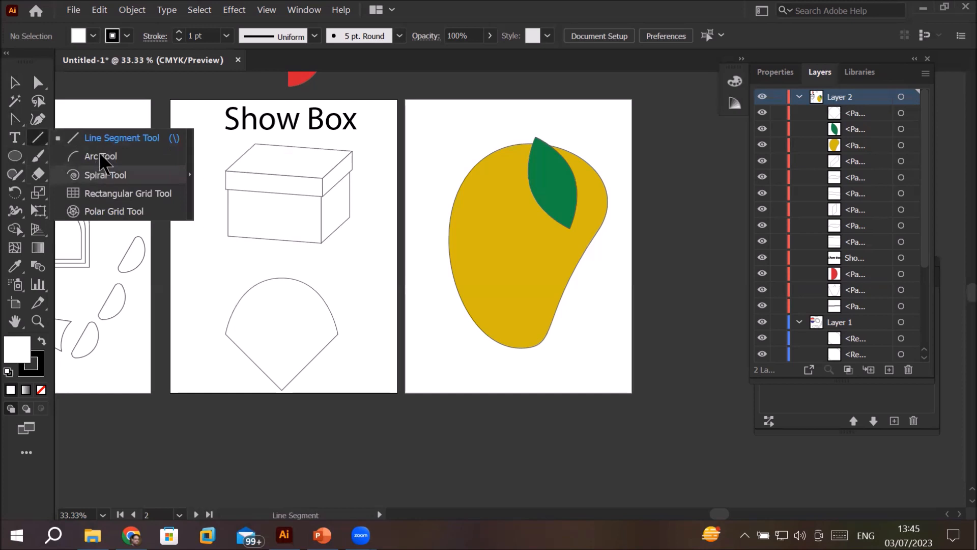
pyautogui.click(37, 140)
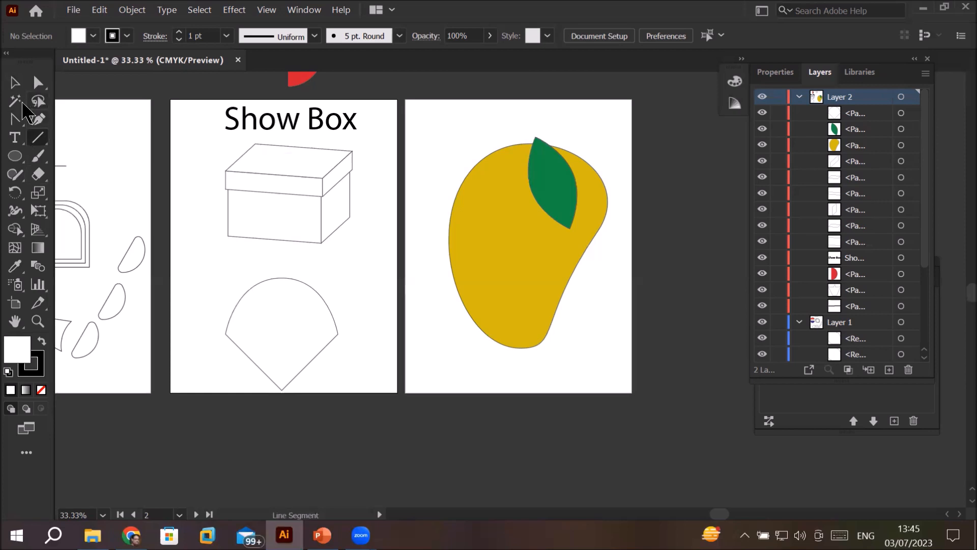
pyautogui.click(38, 84)
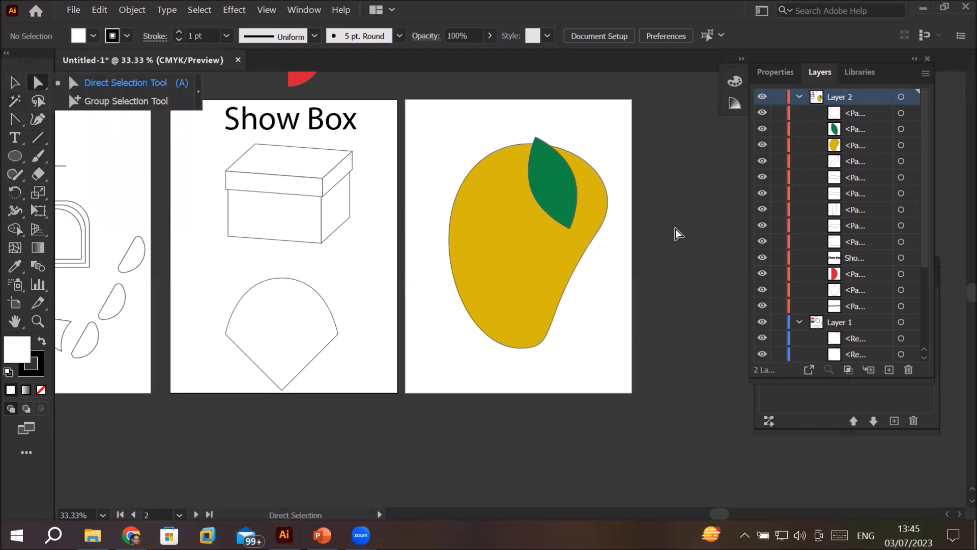
pyautogui.scroll(1, 676, 220)
pyautogui.scroll(-1, 676, 219)
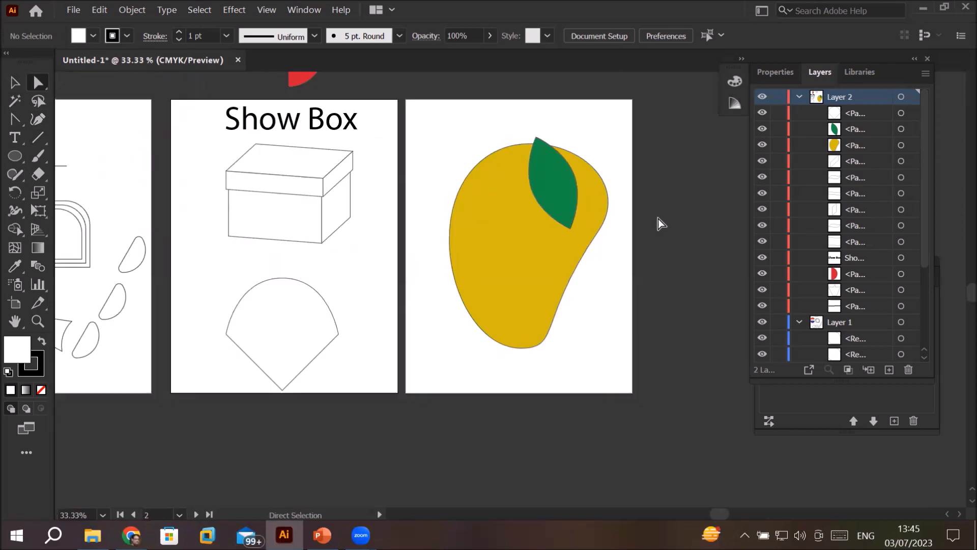
# Step: Enter and exit isolation mode on the mango, and shift the mango slightly up and to the right beneath its leaf
pyautogui.click(14, 82)
pyautogui.click(516, 229)
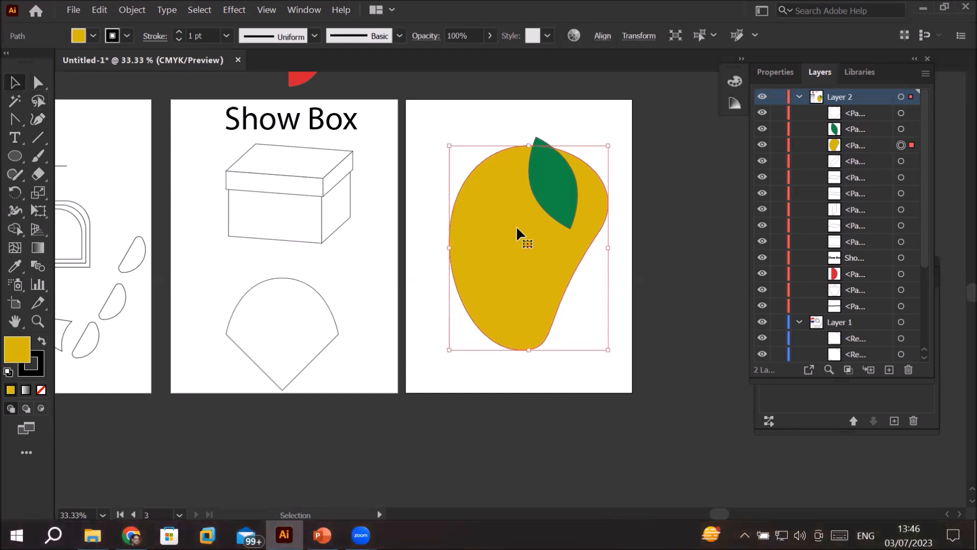
pyautogui.doubleClick(517, 228)
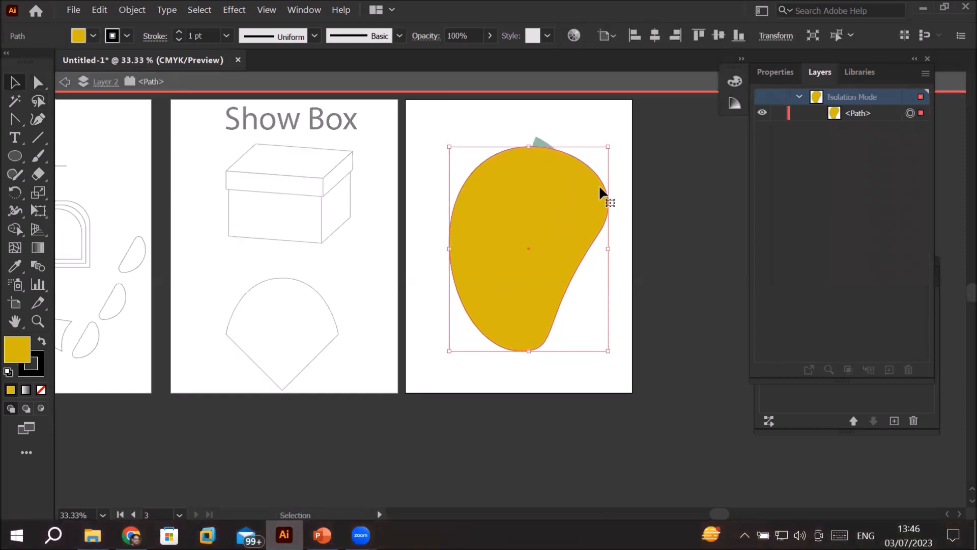
pyautogui.doubleClick(665, 200)
pyautogui.moveTo(522, 244)
pyautogui.mouseDown()
pyautogui.moveTo(495, 301)
pyautogui.moveTo(527, 235)
pyautogui.mouseUp()
# Step: Group the mango and its green leaf on the third artboard
pyautogui.moveTo(430, 114); pyautogui.dragTo(639, 390)
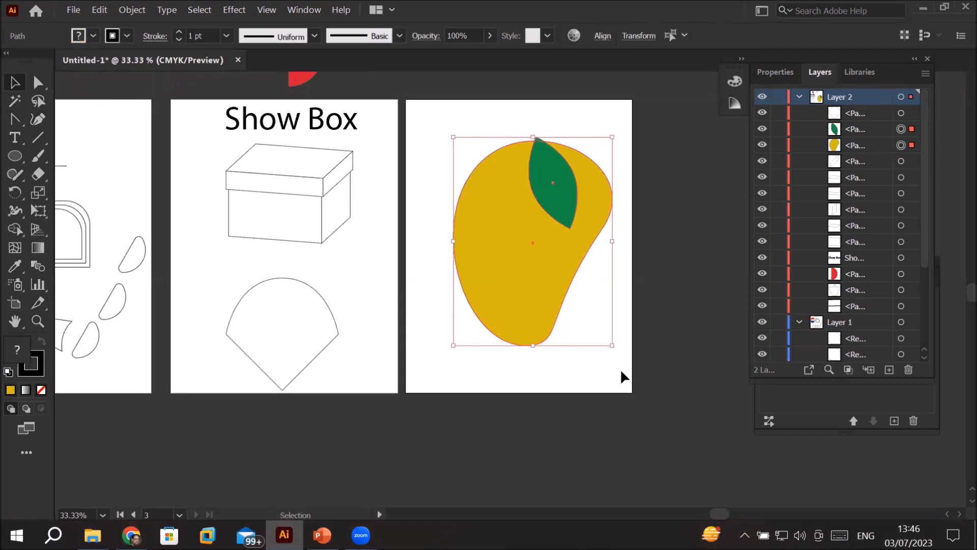
pyautogui.rightClick(550, 279)
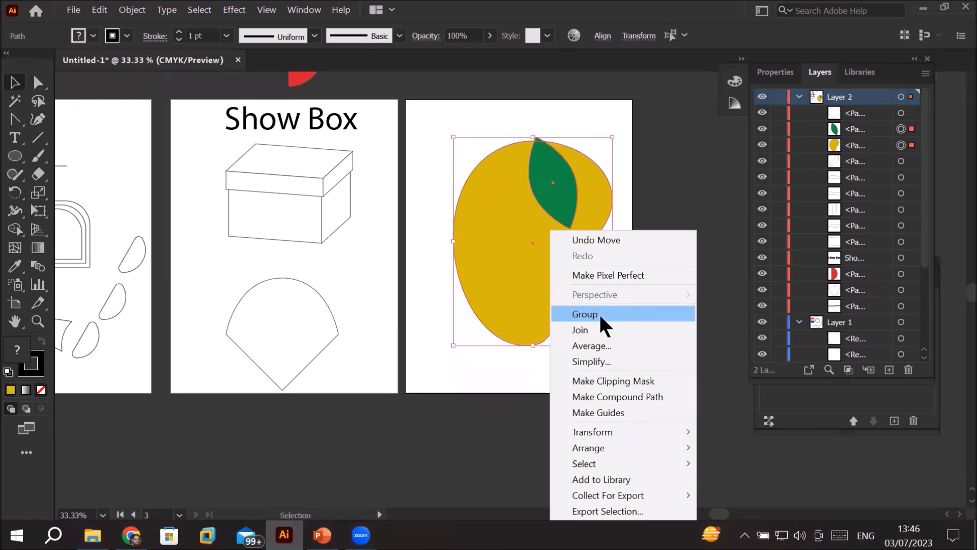
pyautogui.click(133, 9)
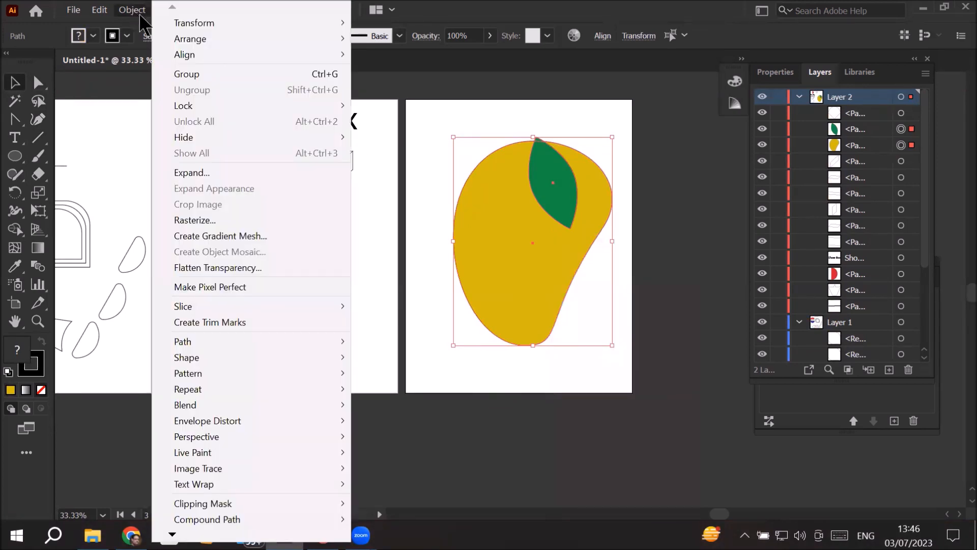
pyautogui.click(202, 73)
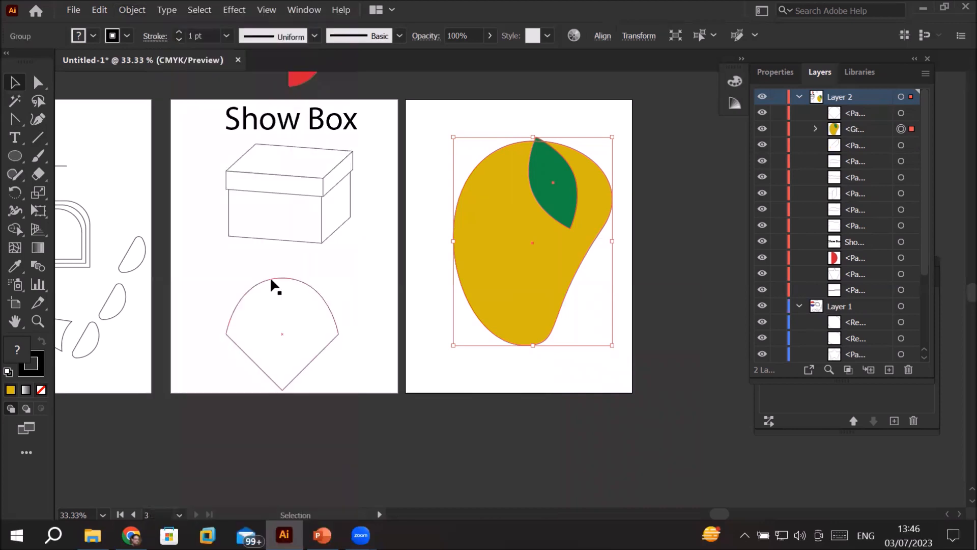
# Step: Group all the box faces together with the "Show Box" title on the middle artboard, and deselect the group
pyautogui.click(263, 194)
pyautogui.click(307, 166)
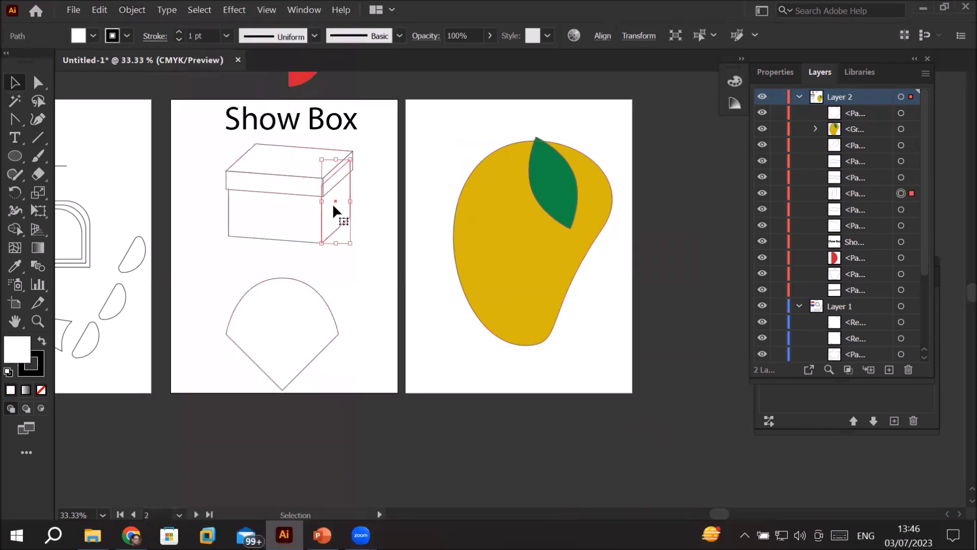
pyautogui.click(283, 194)
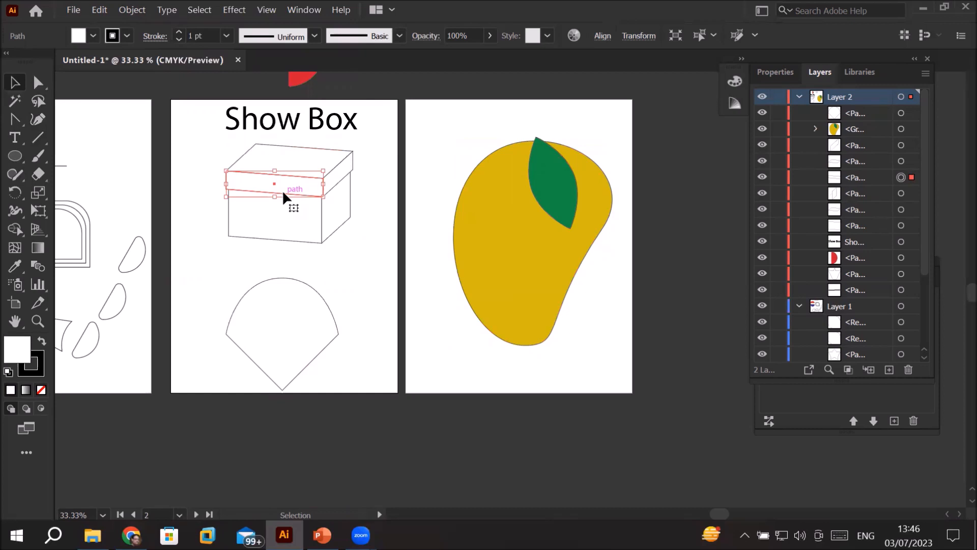
pyautogui.moveTo(200, 136); pyautogui.dragTo(384, 265)
pyautogui.rightClick(328, 187)
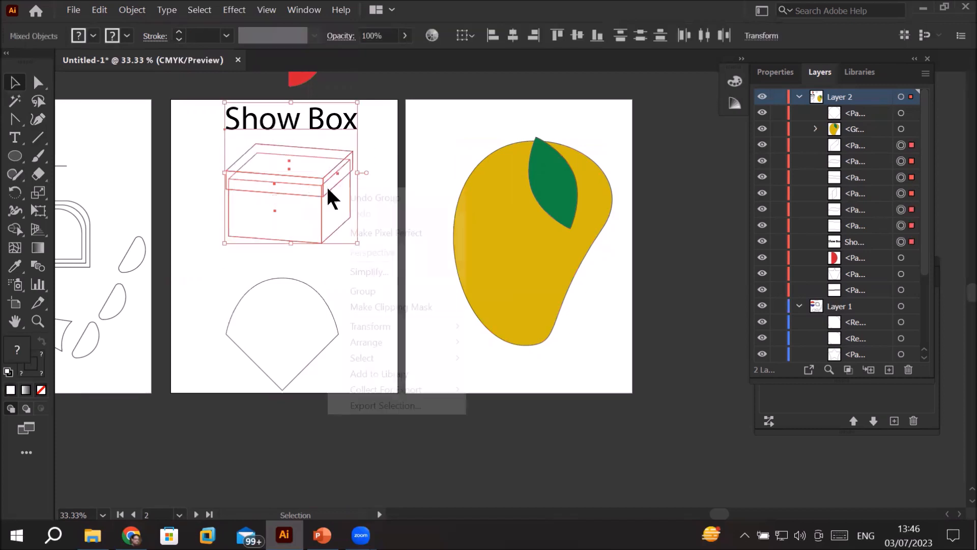
pyautogui.click(377, 291)
pyautogui.click(417, 235)
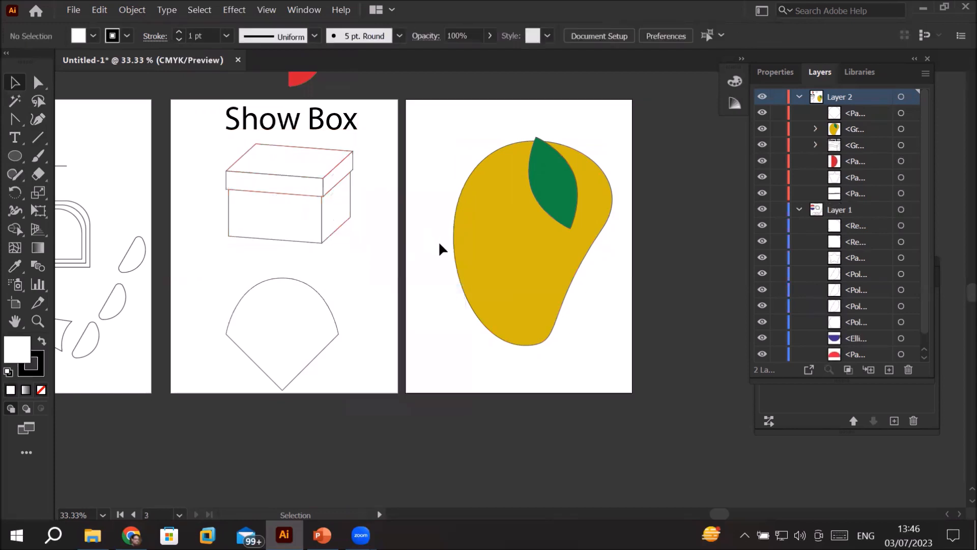
# Step: Move the grouped title and box slightly down on the middle artboard
pyautogui.click(342, 189)
pyautogui.moveTo(343, 189)
pyautogui.mouseDown()
pyautogui.moveTo(374, 216)
pyautogui.moveTo(360, 184)
pyautogui.mouseUp()
pyautogui.click(408, 252)
pyautogui.moveTo(263, 195); pyautogui.dragTo(291, 181)
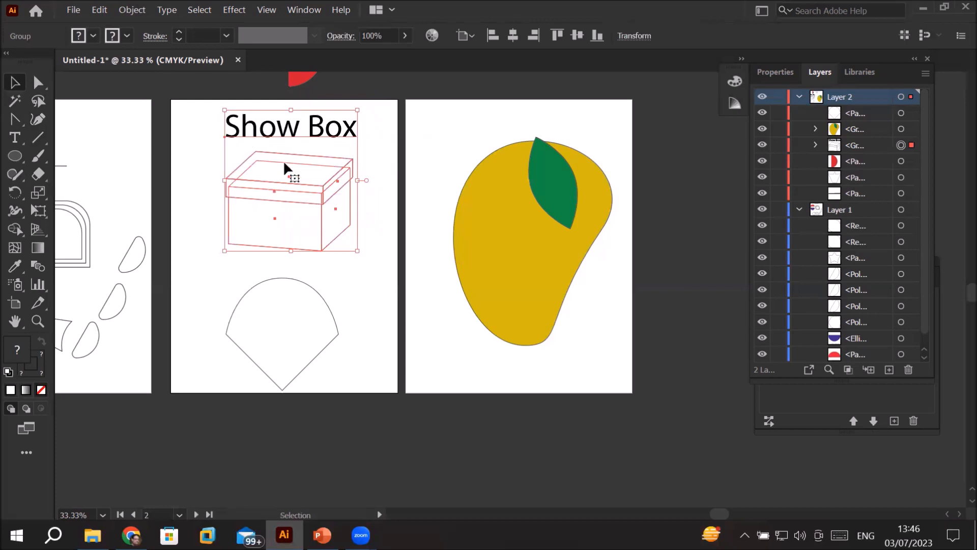
# Step: Ungroup the "Show Box" title and box, and deselect everything
pyautogui.rightClick(300, 133)
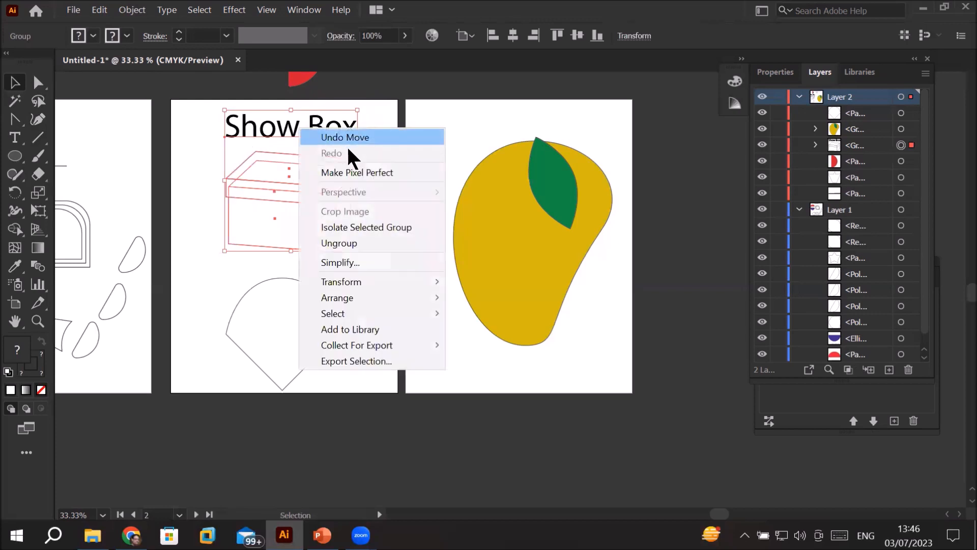
pyautogui.click(352, 243)
pyautogui.click(214, 263)
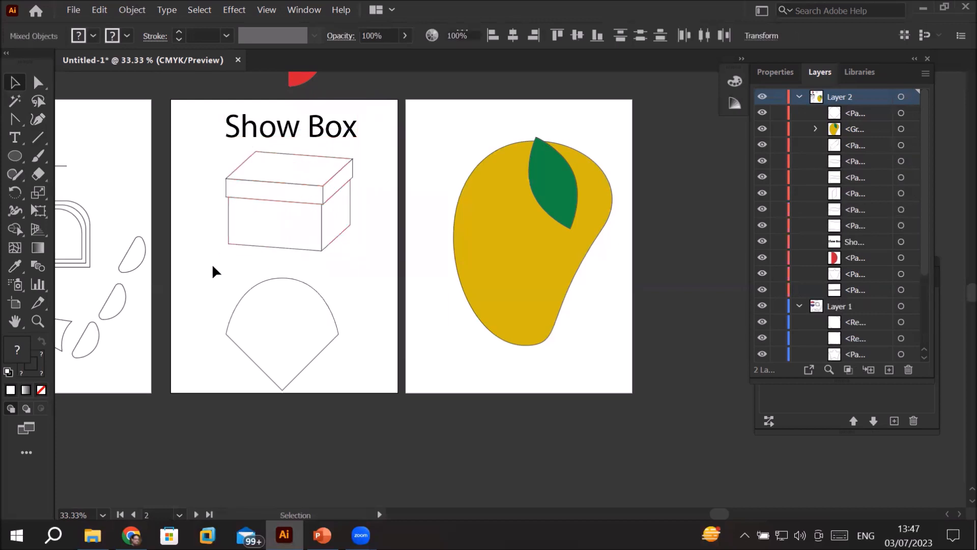
# Step: Group only the box faces without the "Show Box" title, check the group by selecting it, and deselect it
pyautogui.moveTo(199, 149); pyautogui.dragTo(377, 260)
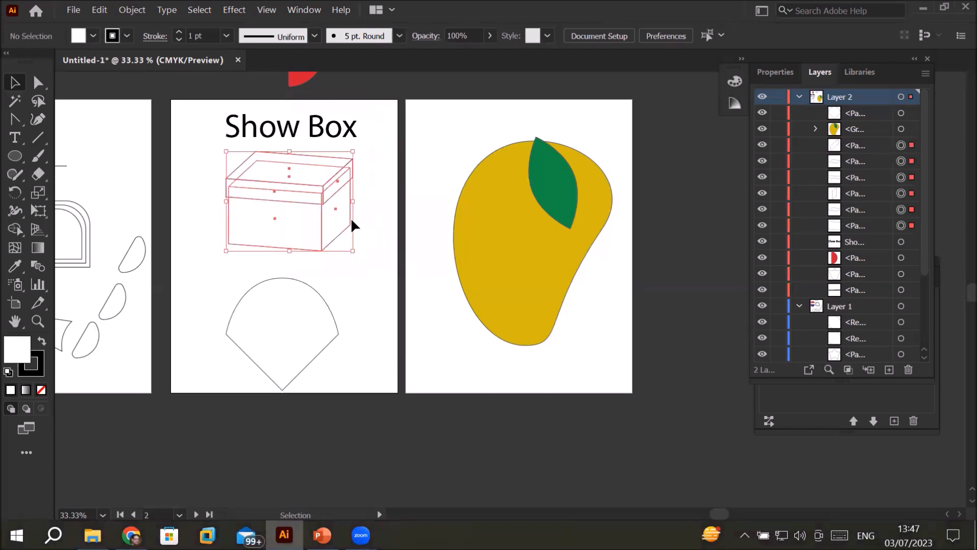
pyautogui.rightClick(334, 185)
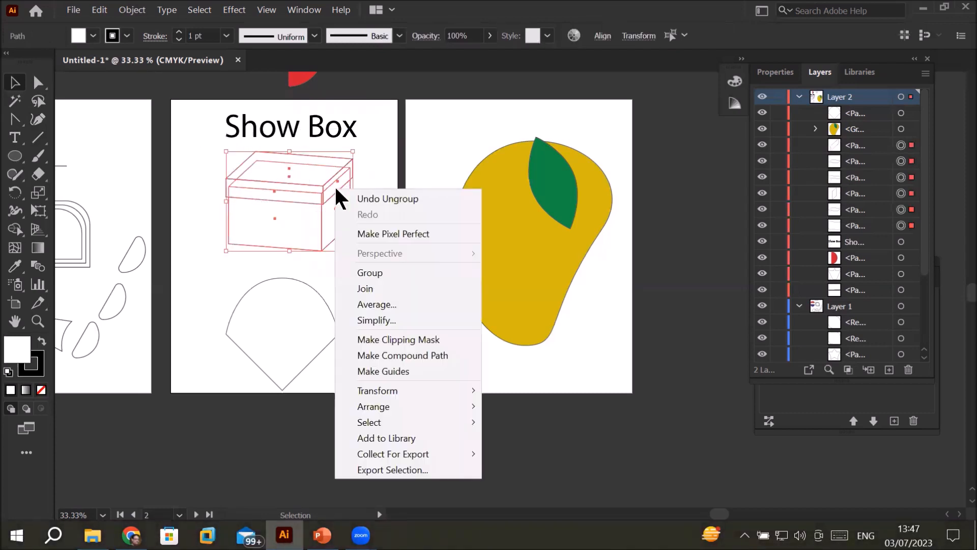
pyautogui.click(392, 273)
pyautogui.click(420, 249)
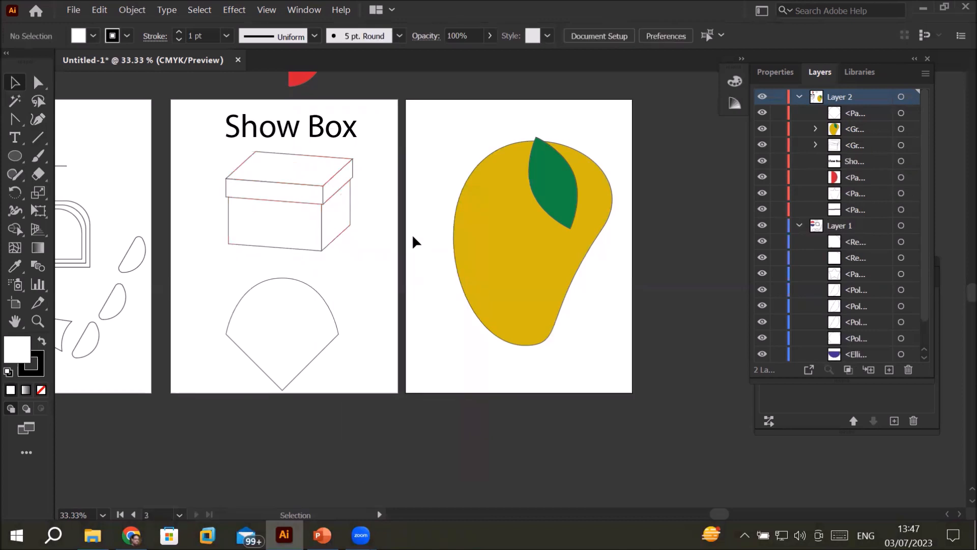
pyautogui.click(341, 181)
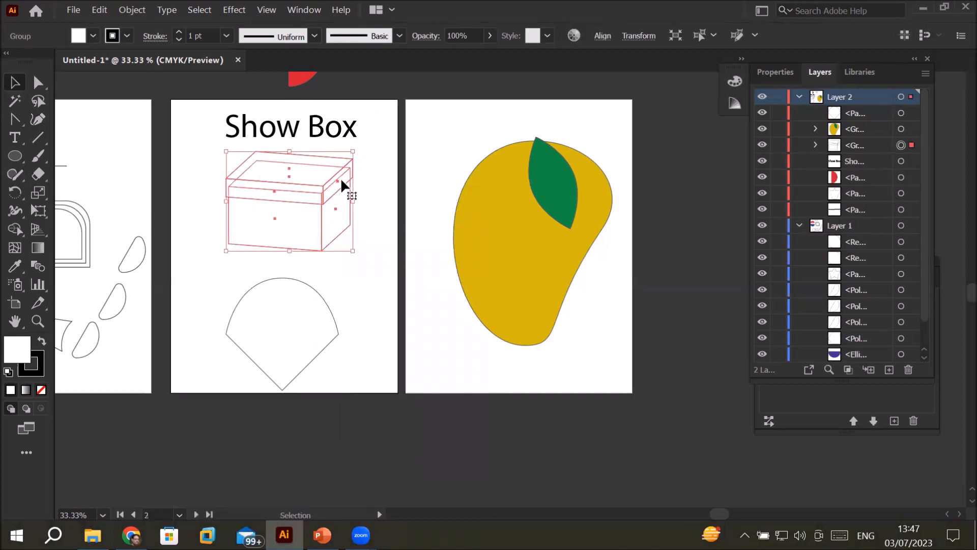
pyautogui.click(417, 144)
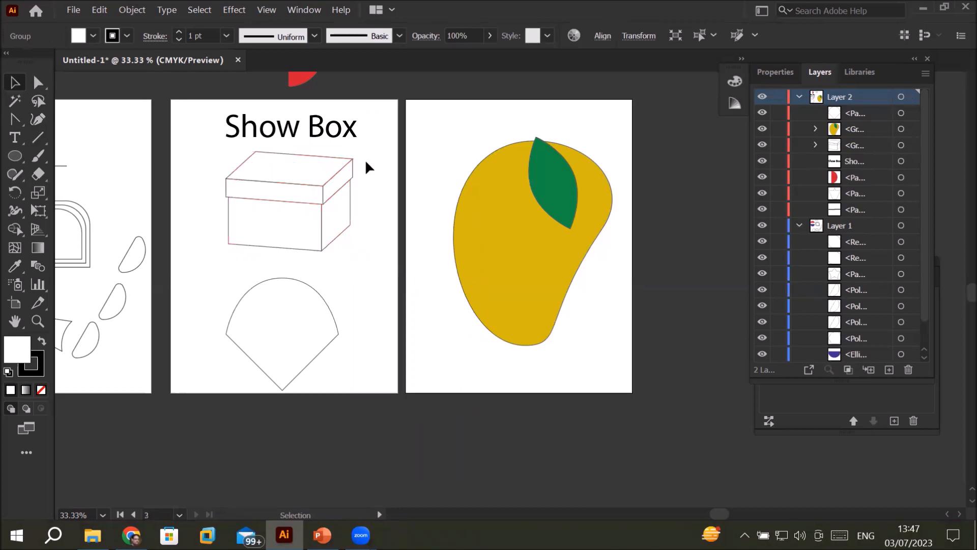
# Step: Move the box group slightly down and left below the "Show Box" title, and highlight its entry in Layer 2
pyautogui.click(314, 177)
pyautogui.moveTo(316, 180)
pyautogui.mouseDown()
pyautogui.moveTo(337, 186)
pyautogui.moveTo(303, 197)
pyautogui.moveTo(311, 192)
pyautogui.mouseUp()
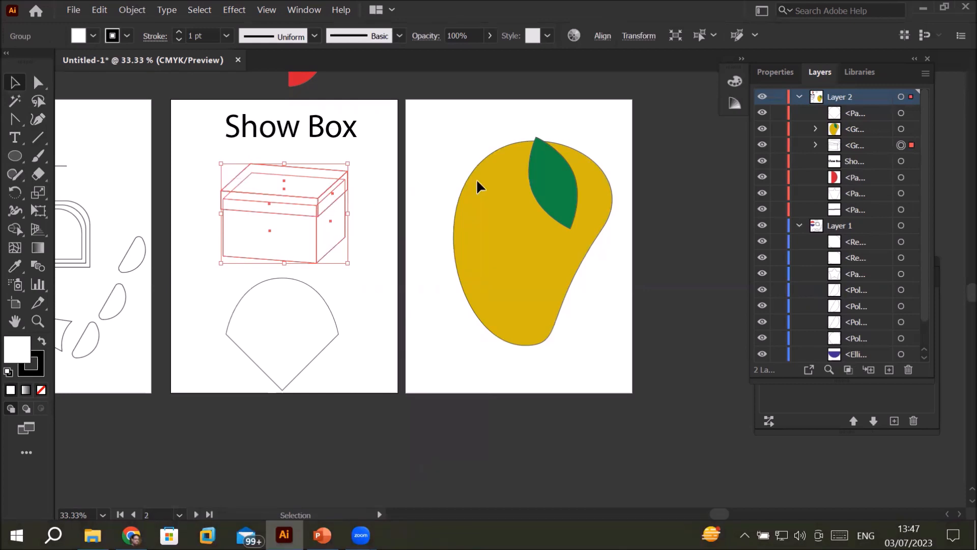
pyautogui.click(869, 130)
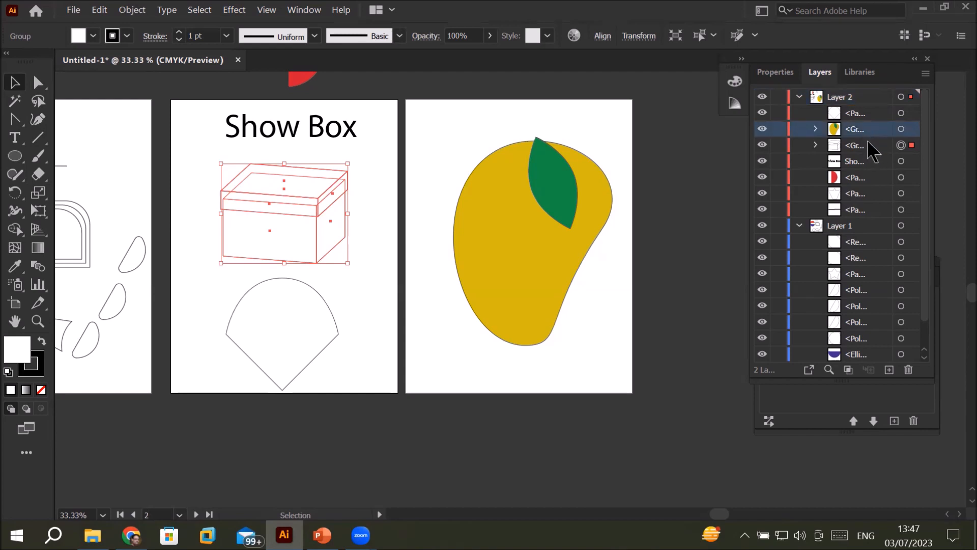
pyautogui.click(867, 147)
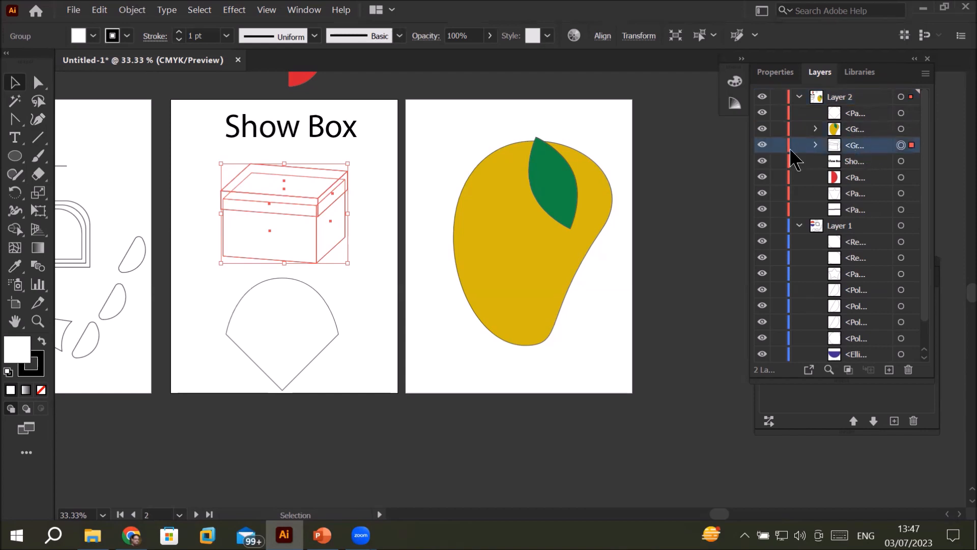
# Step: Hide and show the box group and the mango group in turn to check which artwork each layer entry controls
pyautogui.click(762, 146)
pyautogui.click(761, 146)
pyautogui.click(762, 146)
pyautogui.click(762, 146)
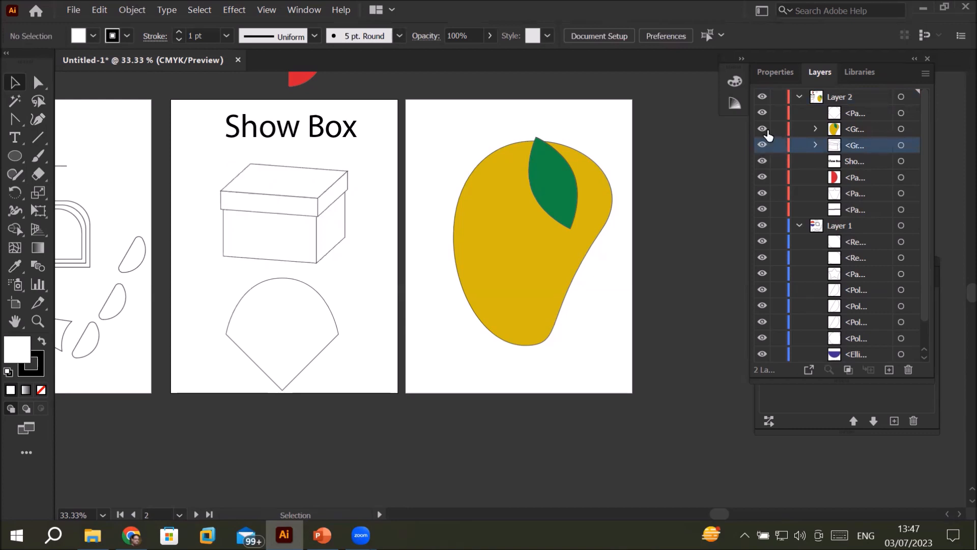
pyautogui.click(763, 130)
pyautogui.click(764, 130)
pyautogui.click(764, 130)
pyautogui.click(764, 130)
# Step: Toggle the box group's visibility again, leaving it shown, and expand its layer entry to examine the paths before collapsing it
pyautogui.click(763, 145)
pyautogui.click(763, 145)
pyautogui.click(762, 145)
pyautogui.click(763, 145)
pyautogui.click(763, 145)
pyautogui.click(815, 145)
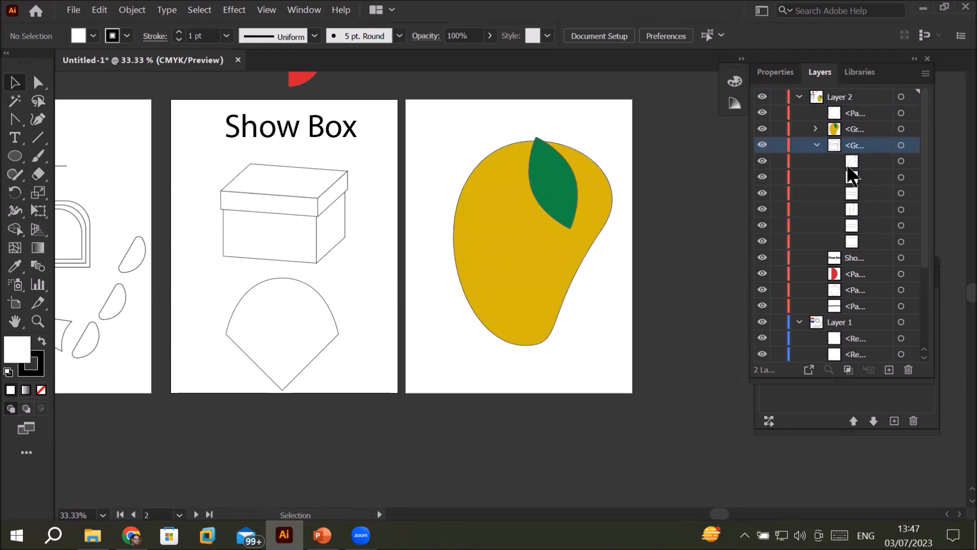
pyautogui.click(817, 145)
# Step: Examine the mango group's contents by hiding and showing its leaf and fruit separately, and briefly recheck the box group's contents
pyautogui.click(816, 130)
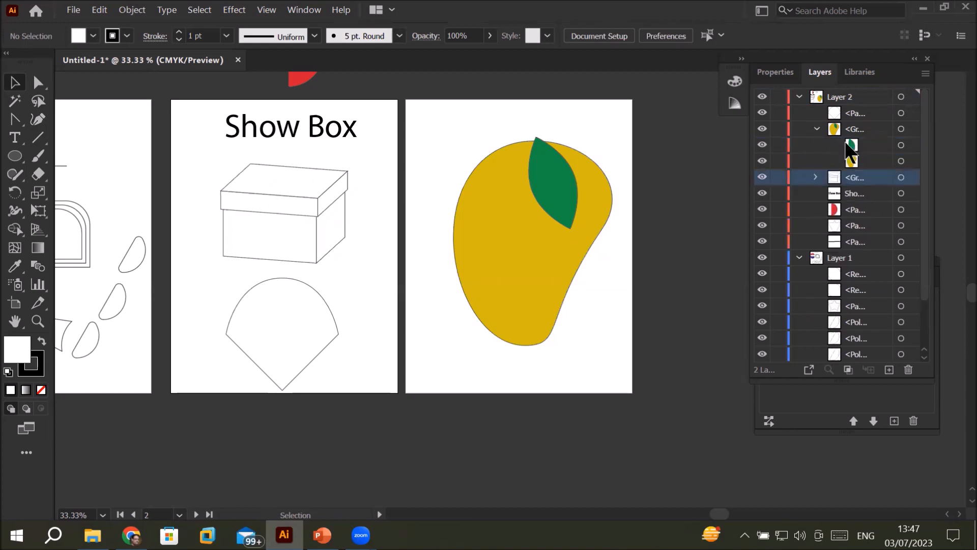
pyautogui.click(763, 146)
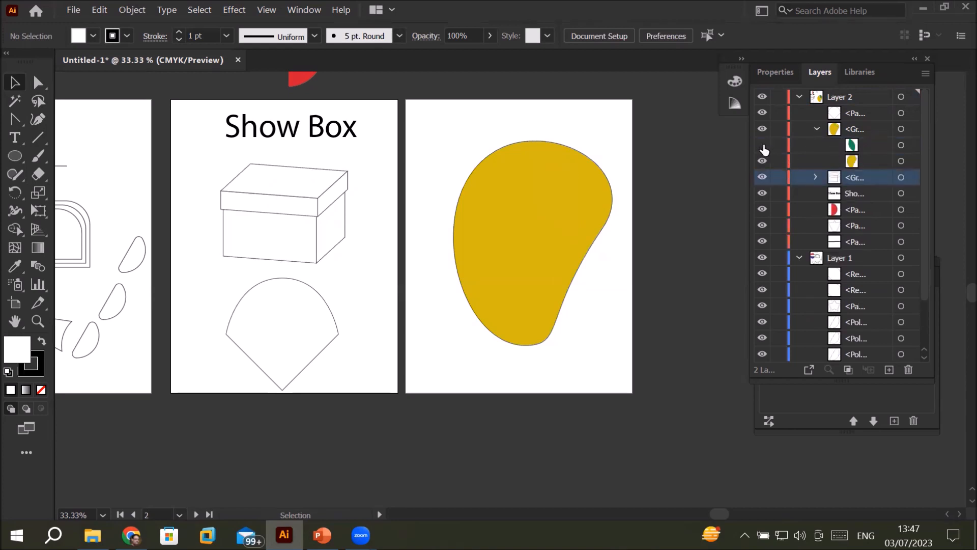
pyautogui.click(763, 146)
pyautogui.click(762, 162)
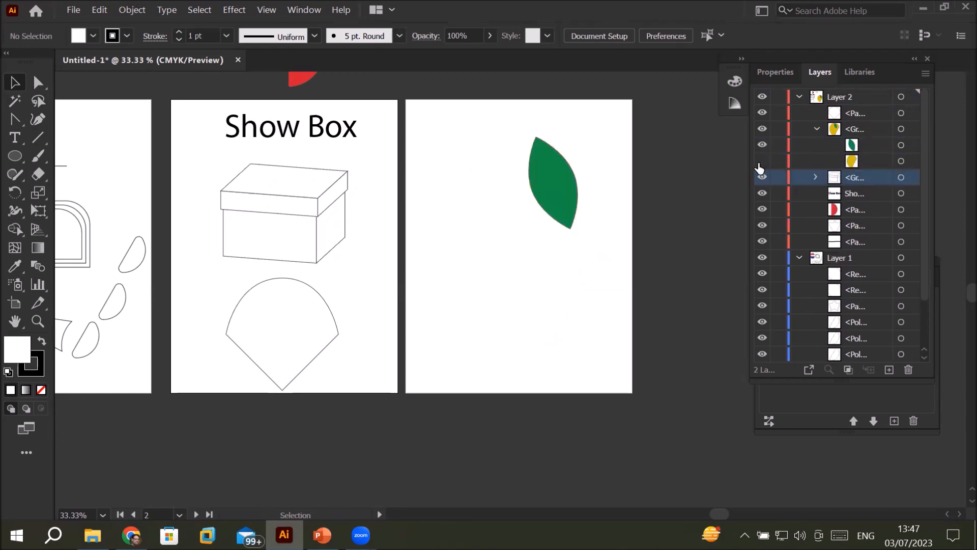
pyautogui.click(761, 163)
pyautogui.click(761, 163)
pyautogui.click(761, 163)
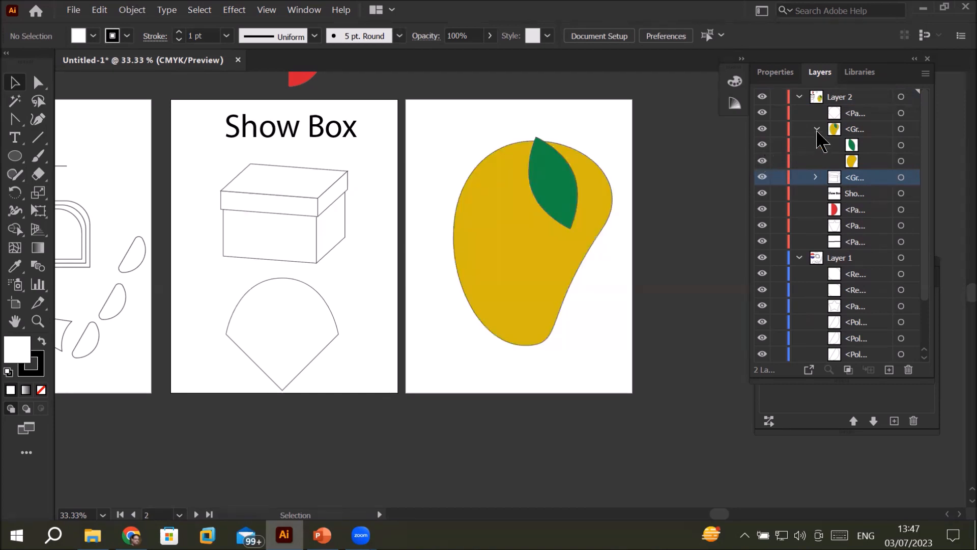
pyautogui.click(816, 130)
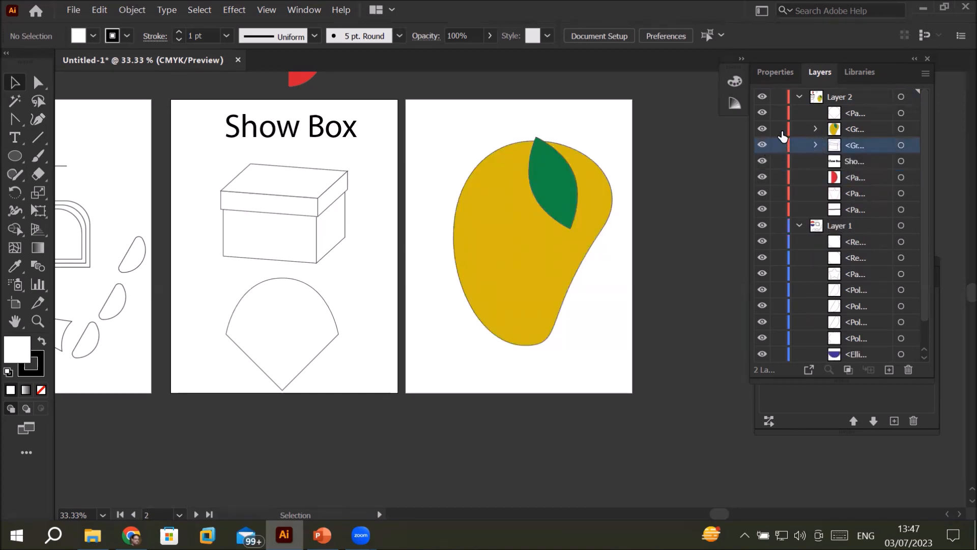
pyautogui.click(817, 145)
pyautogui.click(817, 145)
# Step: Delete the whole mango group through its entry in Layer 2, and undo the deletion
pyautogui.click(869, 129)
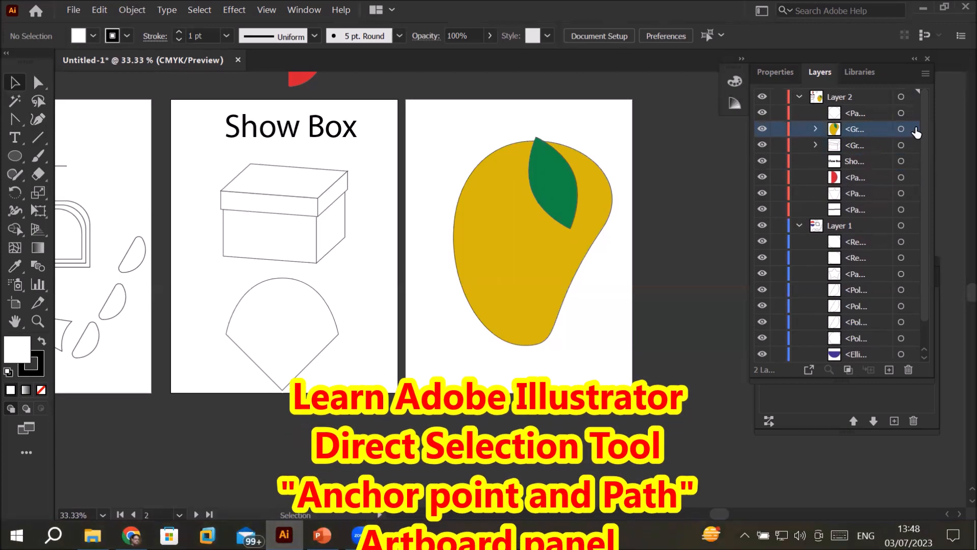
pyautogui.press('Delete')
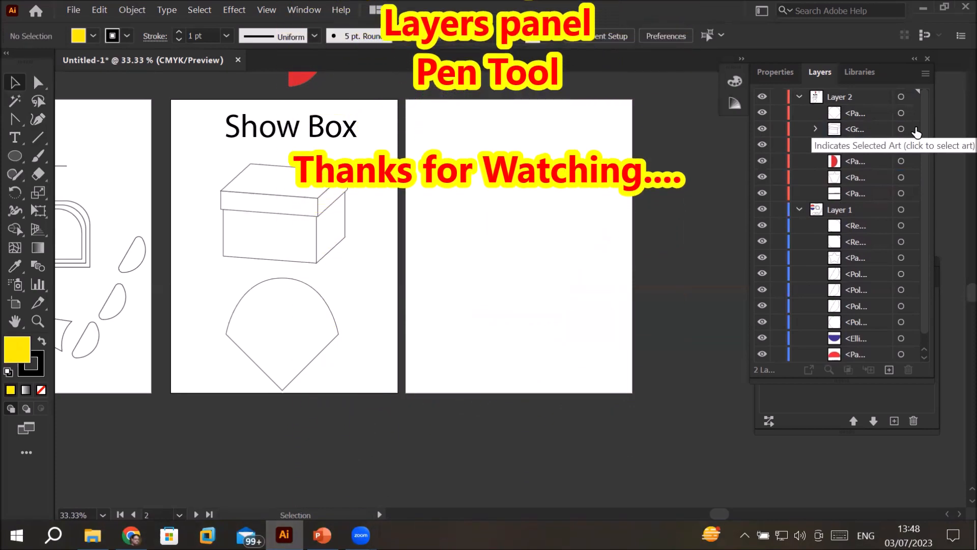
pyautogui.hotkey('ctrl', 'z')
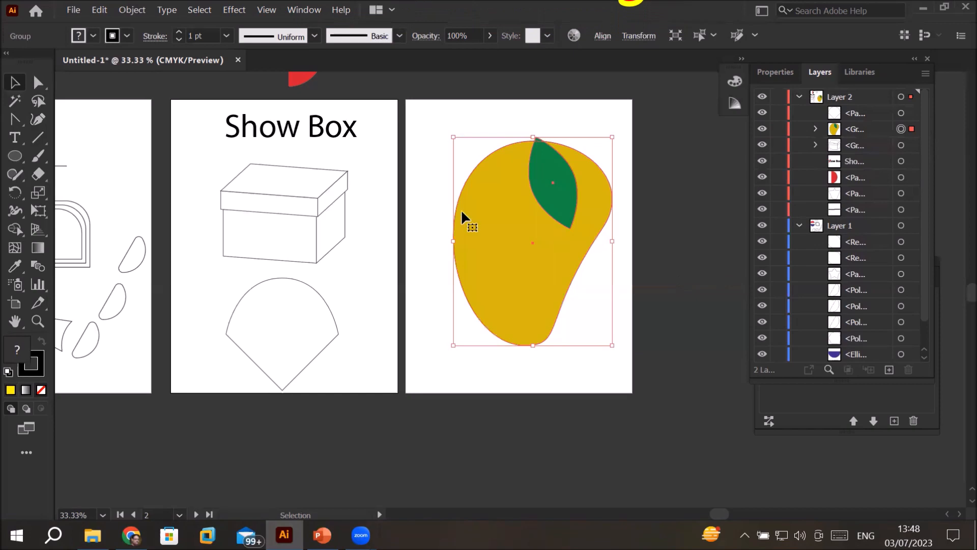